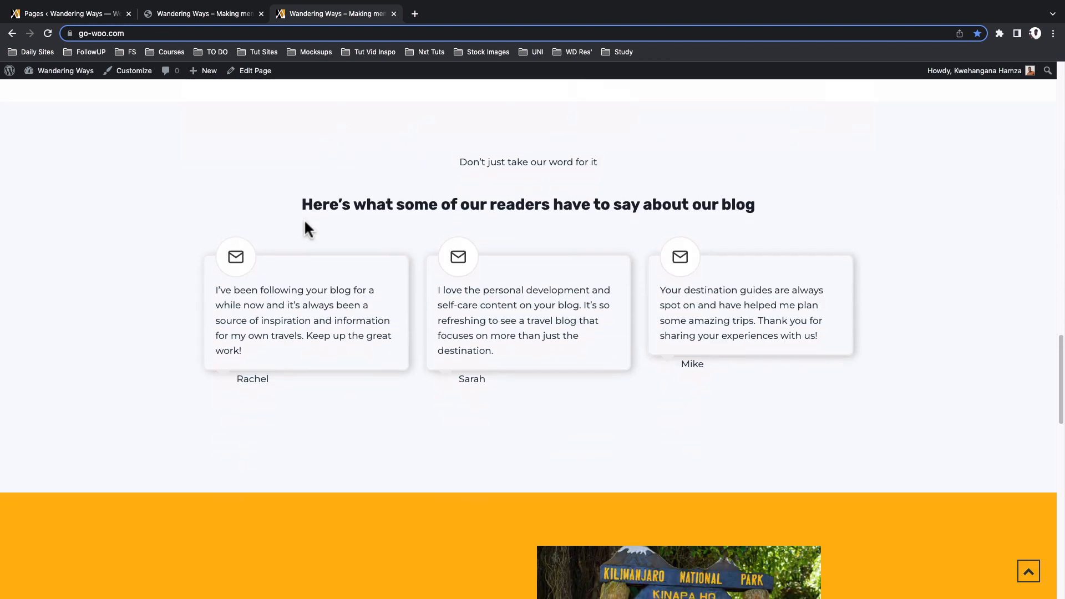
# Compare the blank Wandering Ways home page with the finished site, including its mobile preview
pyautogui.click(188, 15)
pyautogui.click(188, 15)
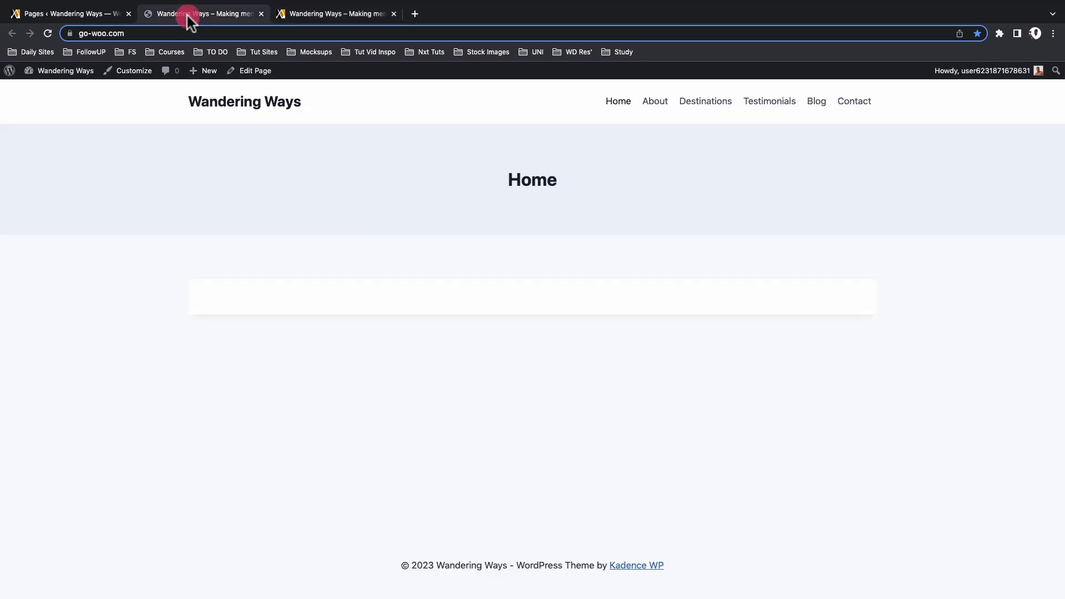
pyautogui.click(295, 17)
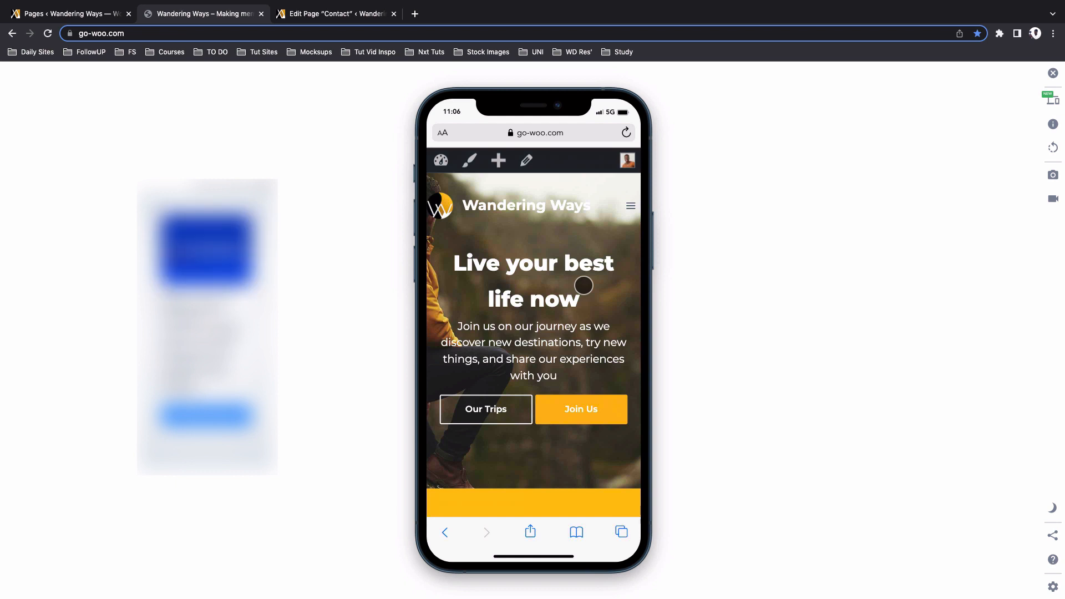
pyautogui.scroll(-5, 583, 286)
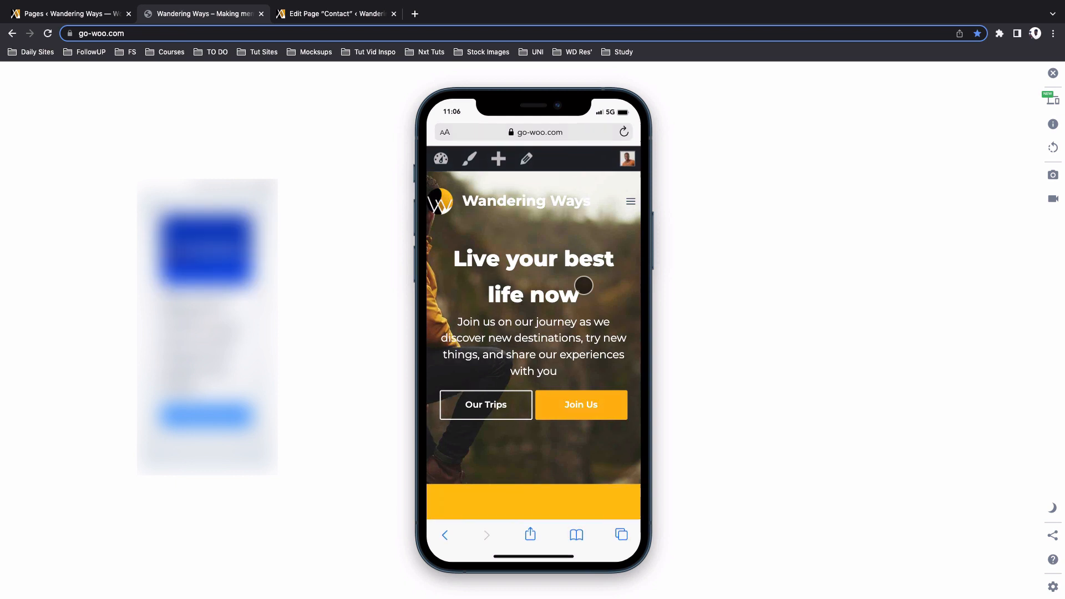
pyautogui.scroll(-10, 584, 286)
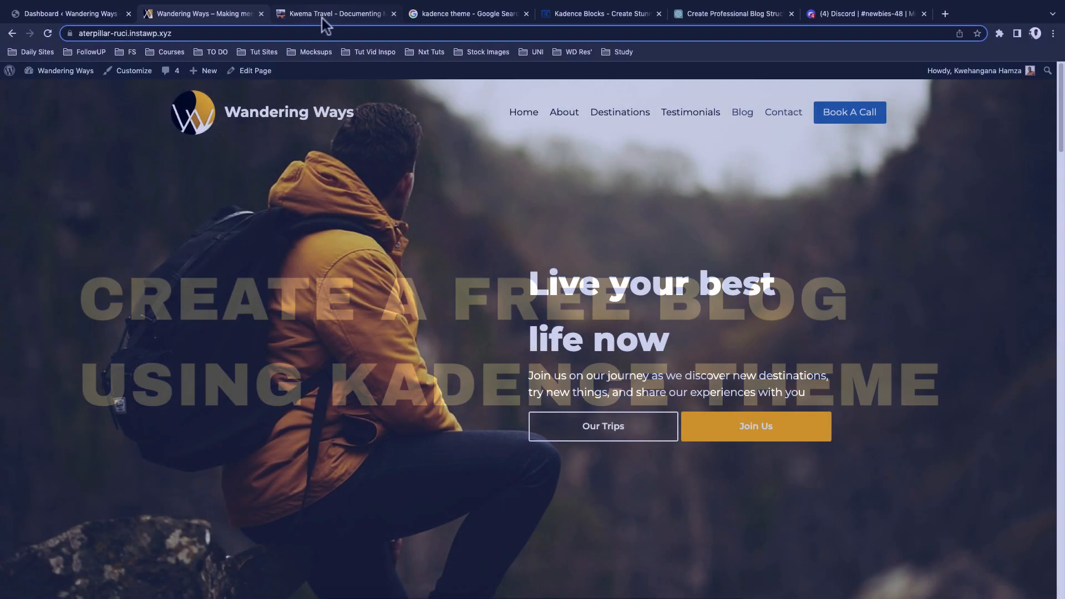
# Look over the Kadence Blocks product page and the post listing on the Kwema Travel home page
pyautogui.click(322, 15)
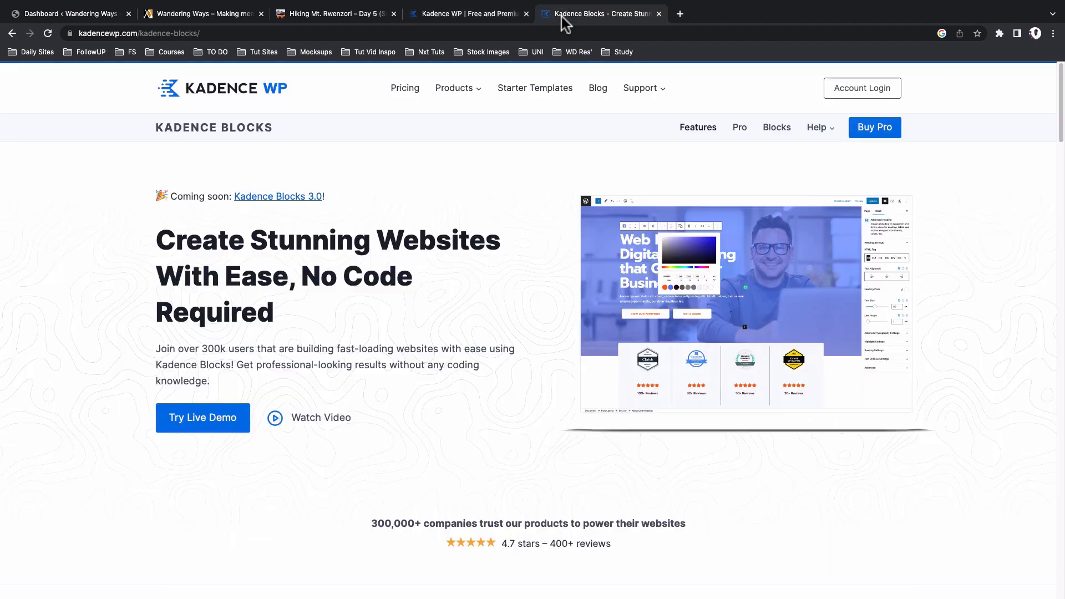
pyautogui.click(562, 17)
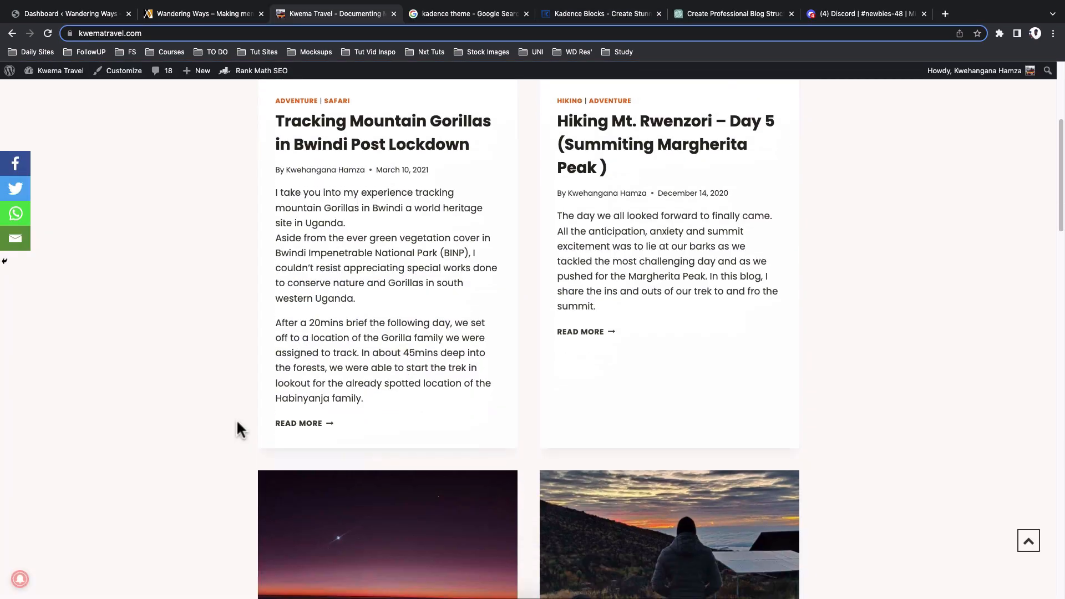
pyautogui.scroll(-5, 236, 418)
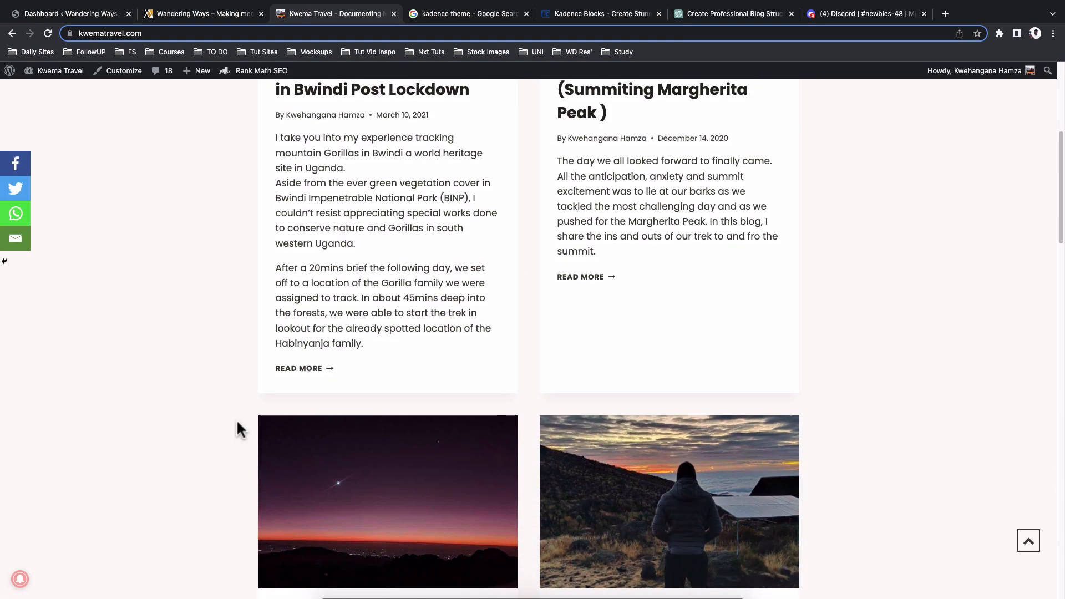
pyautogui.scroll(-3, 236, 418)
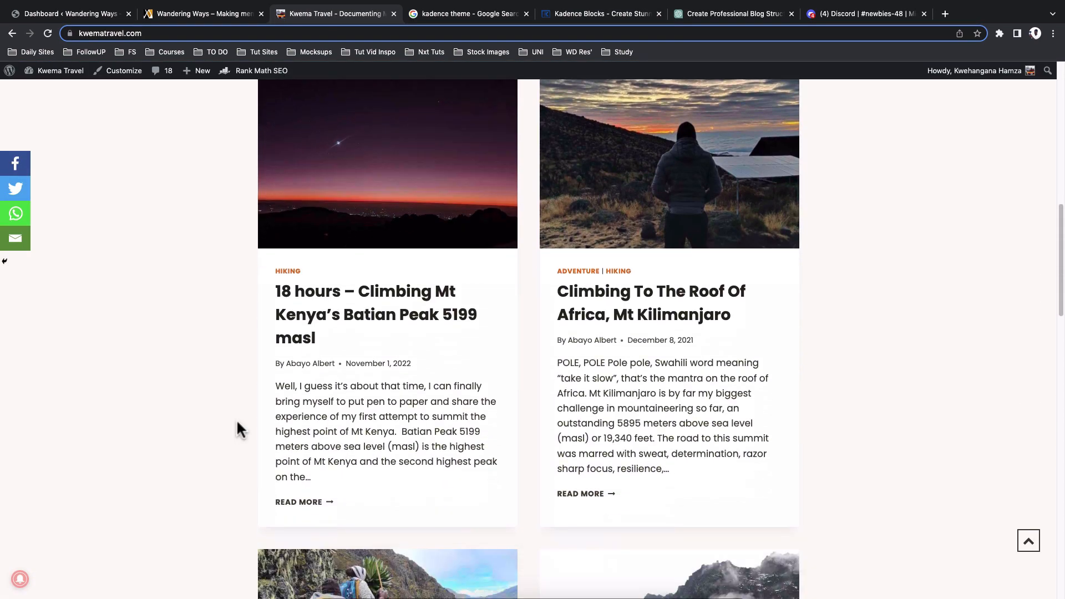
pyautogui.scroll(10, 236, 418)
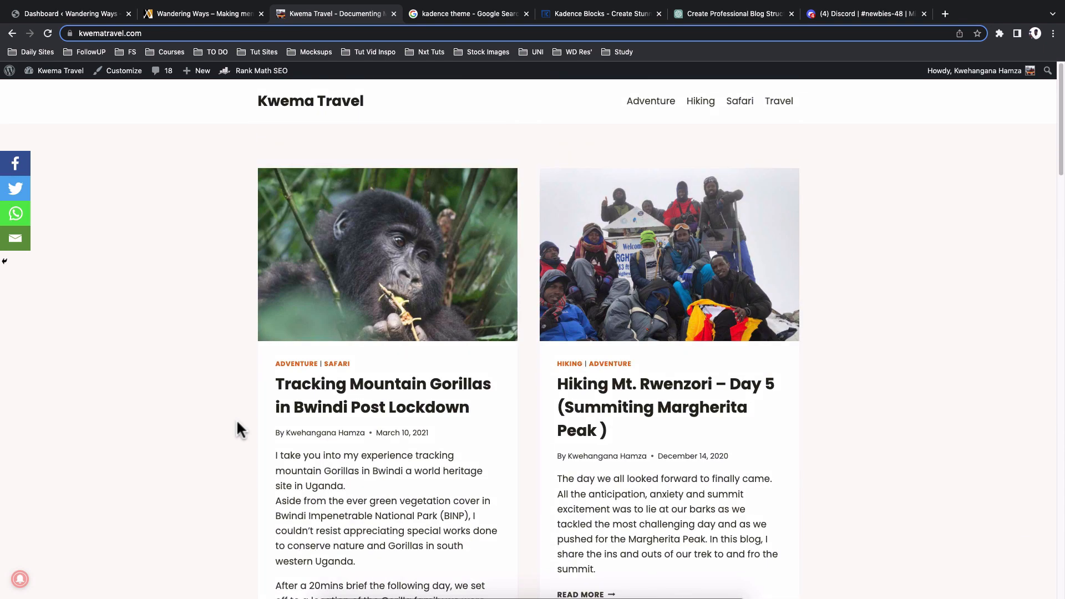
# Open the Kwema Travel post "Hiking Mt. Rwenzori – Day 5 (Summiting Margherita Peak)" and look through its video, text and photos
pyautogui.click(635, 391)
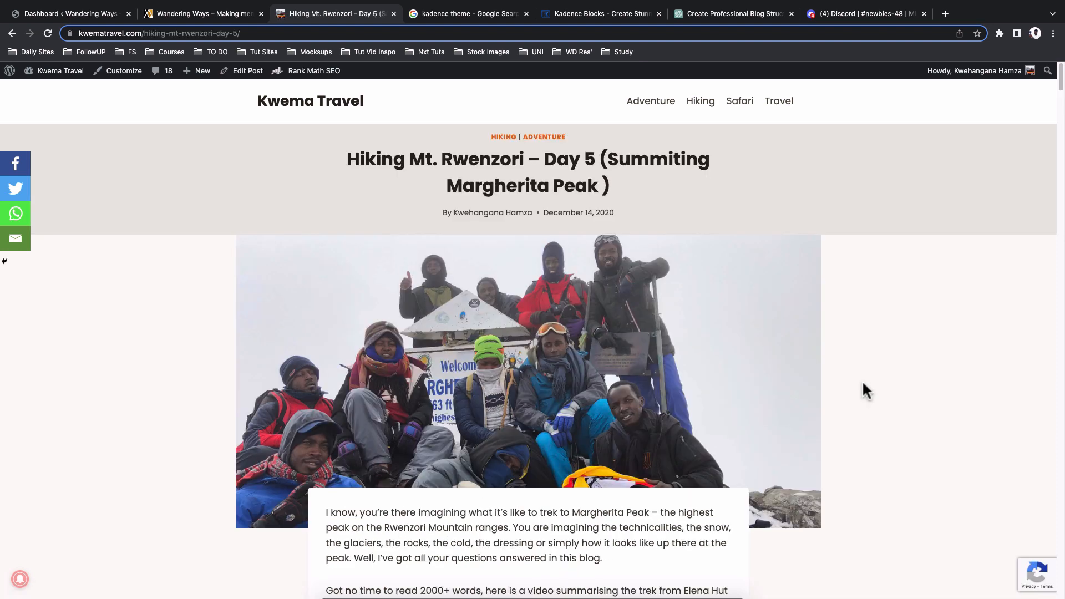
pyautogui.scroll(-8, 863, 384)
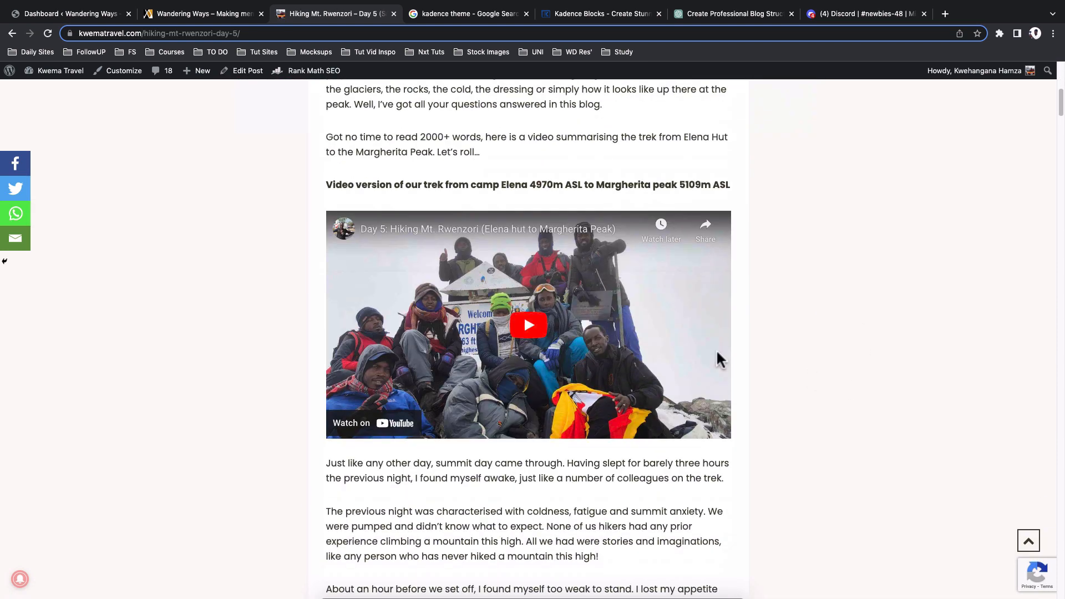
pyautogui.scroll(-10, 795, 386)
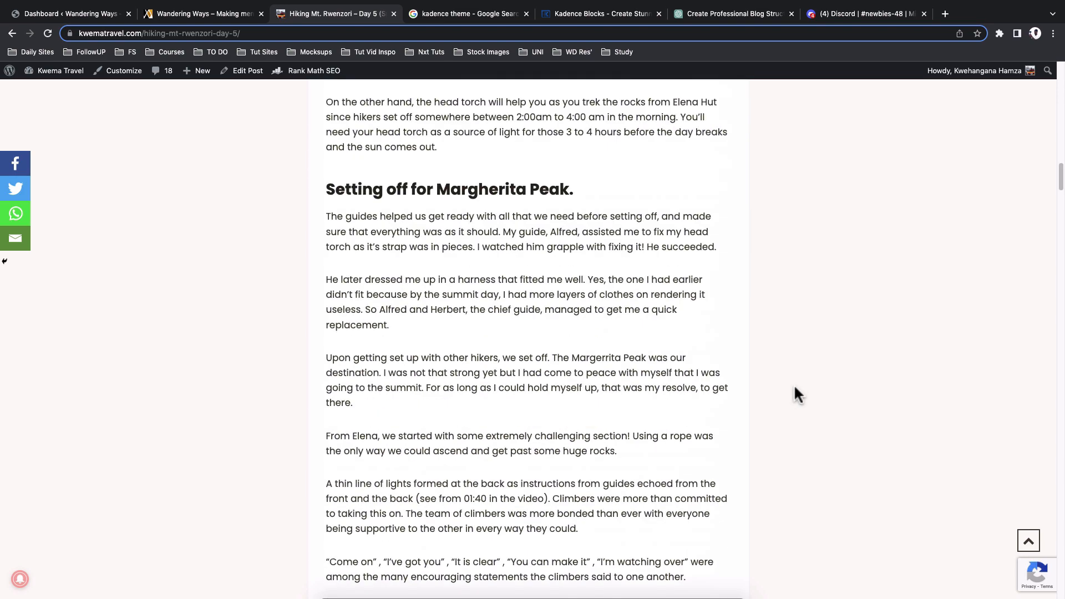
pyautogui.scroll(-15, 794, 384)
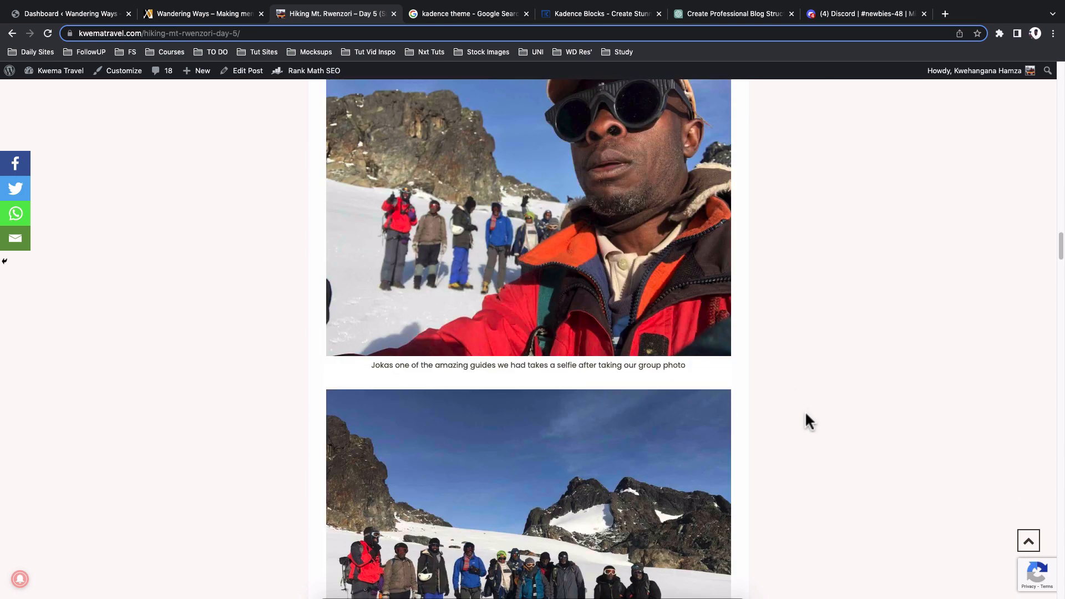
pyautogui.scroll(-1, 806, 416)
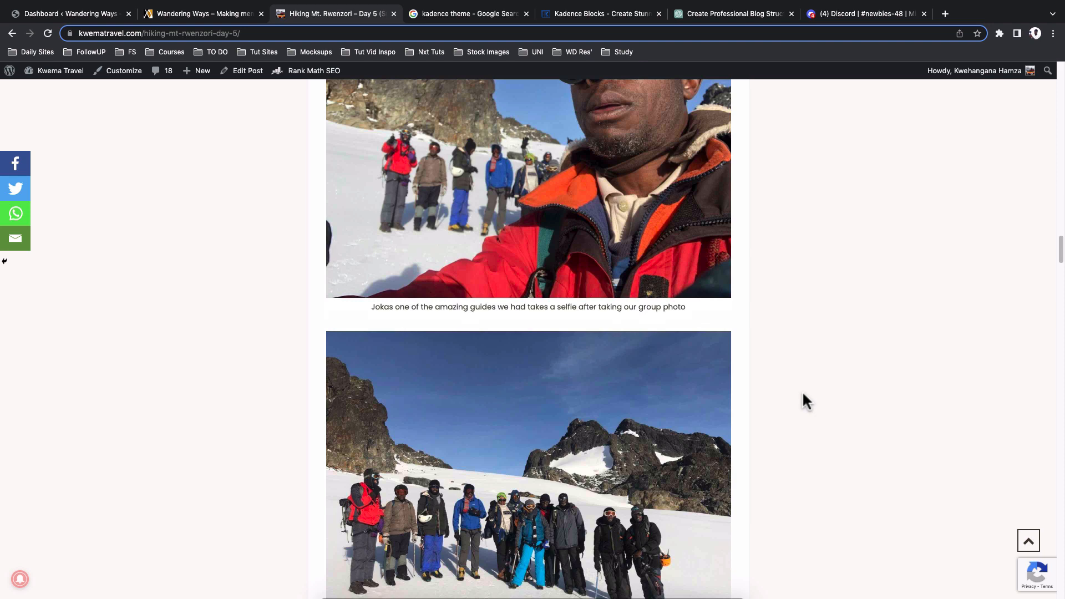
pyautogui.scroll(10, 803, 391)
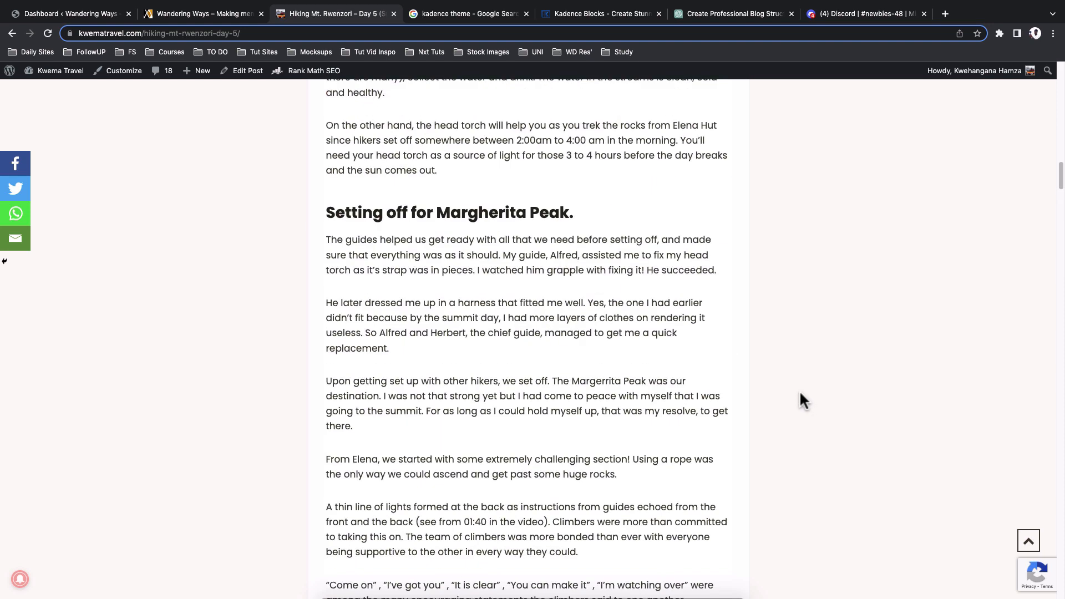
# Return to the Wandering Ways demo site and examine its hero, "Join us on our journey" and mission statement sections
pyautogui.hotkey('ctrl', 'shift', 'Tab')
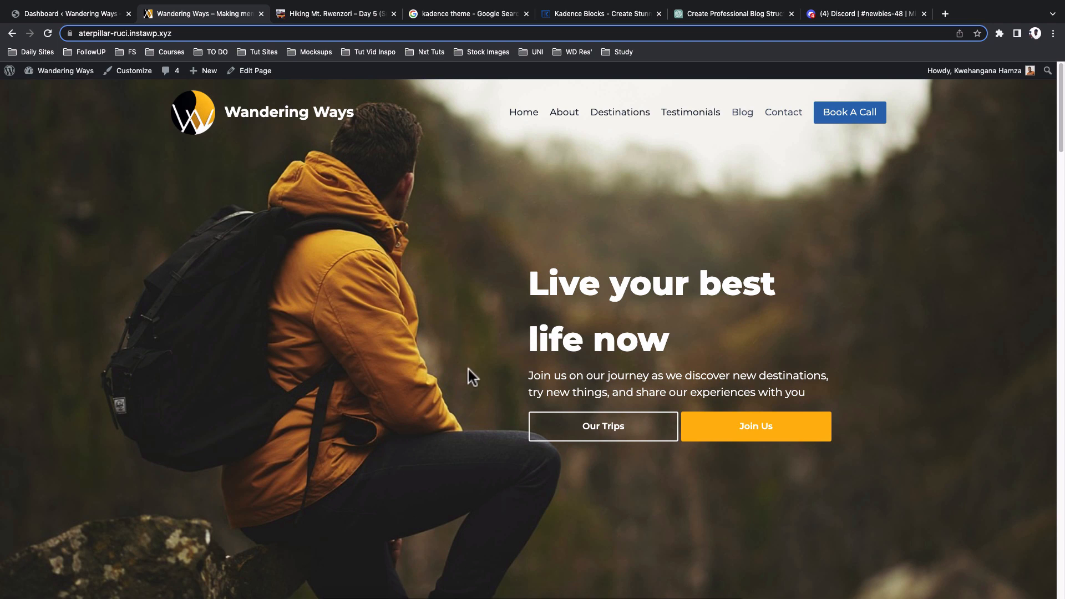
pyautogui.scroll(-2, 469, 370)
pyautogui.scroll(2, 468, 369)
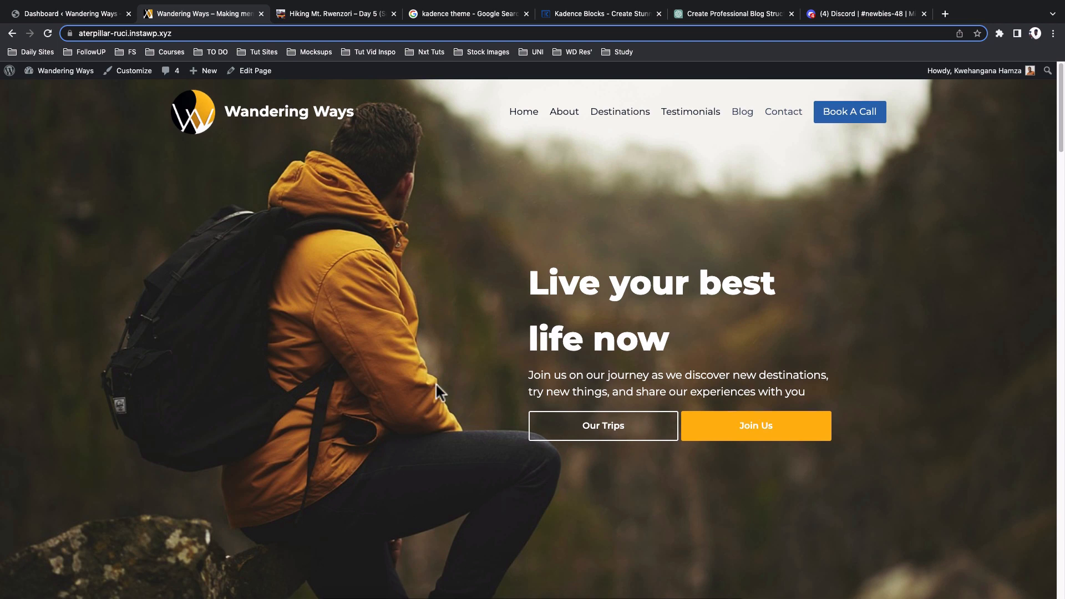
pyautogui.scroll(-3, 436, 385)
pyautogui.scroll(-7, 436, 385)
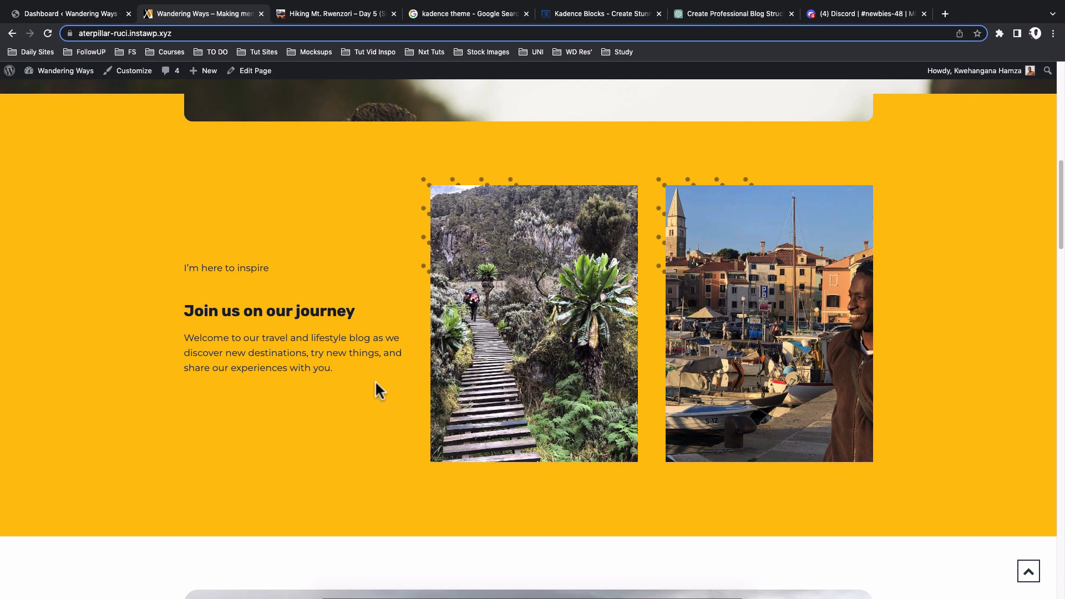
pyautogui.scroll(-9, 376, 382)
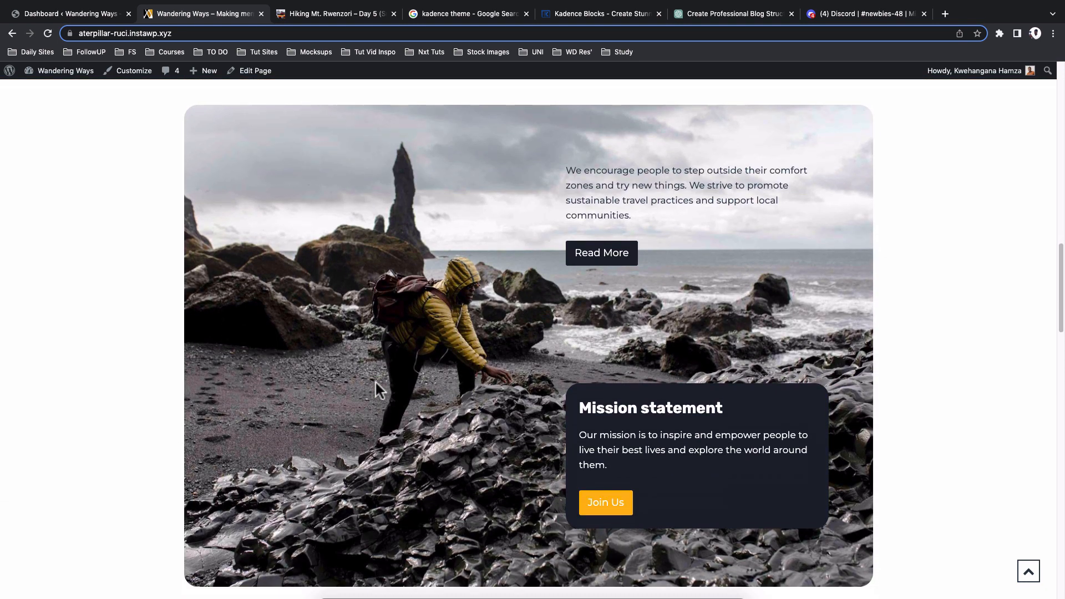
pyautogui.scroll(-1, 375, 382)
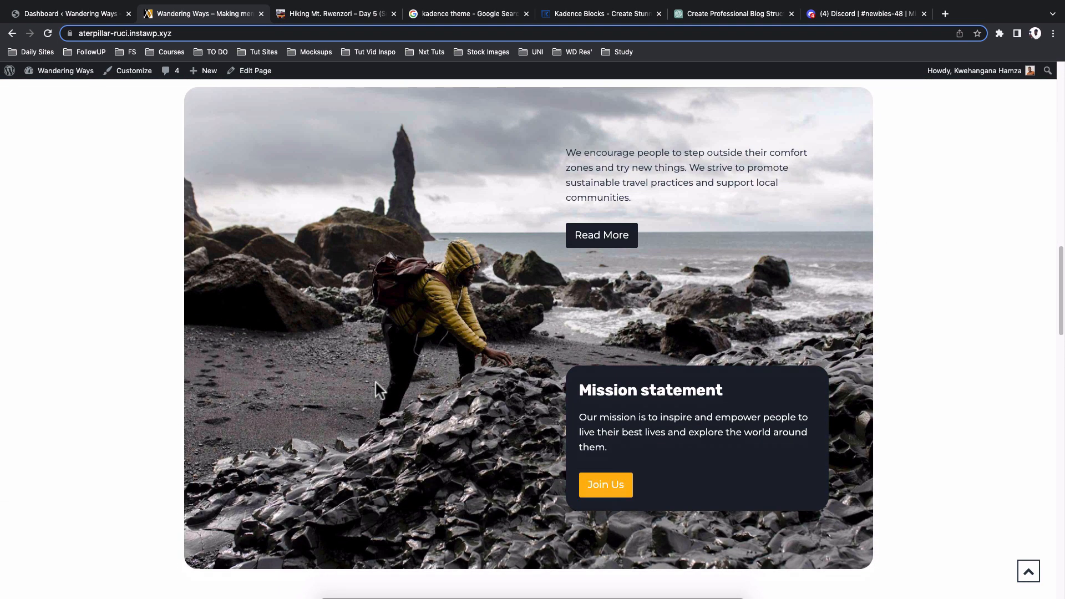
pyautogui.scroll(-1, 375, 383)
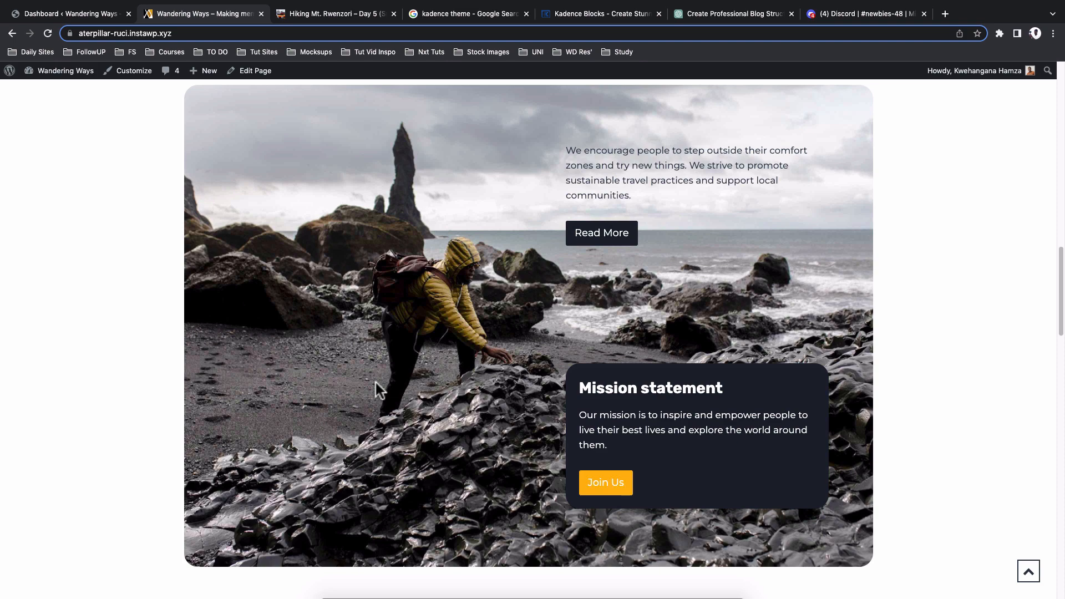
# Examine the reader testimonials, Destinations list and blog post cards on the Wandering Ways home page
pyautogui.scroll(-8, 375, 382)
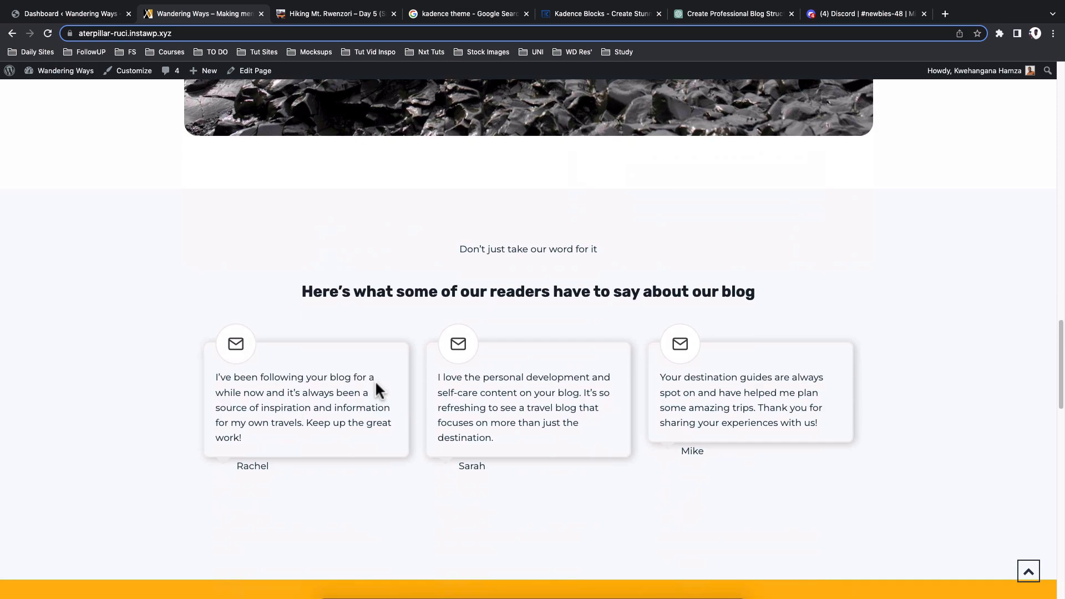
pyautogui.scroll(-11, 376, 387)
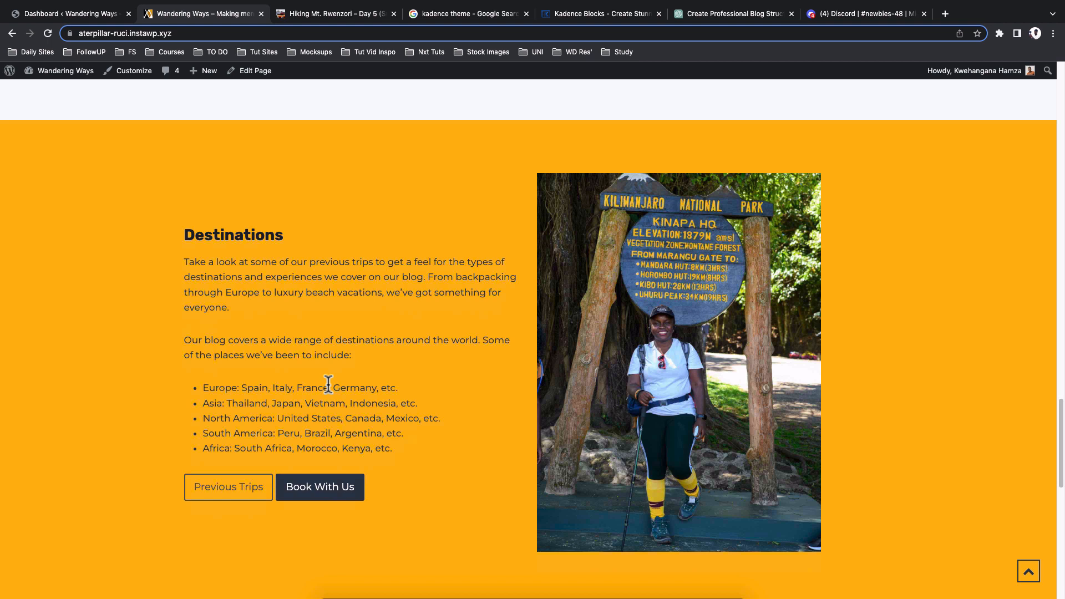
pyautogui.moveTo(207, 388); pyautogui.dragTo(323, 416)
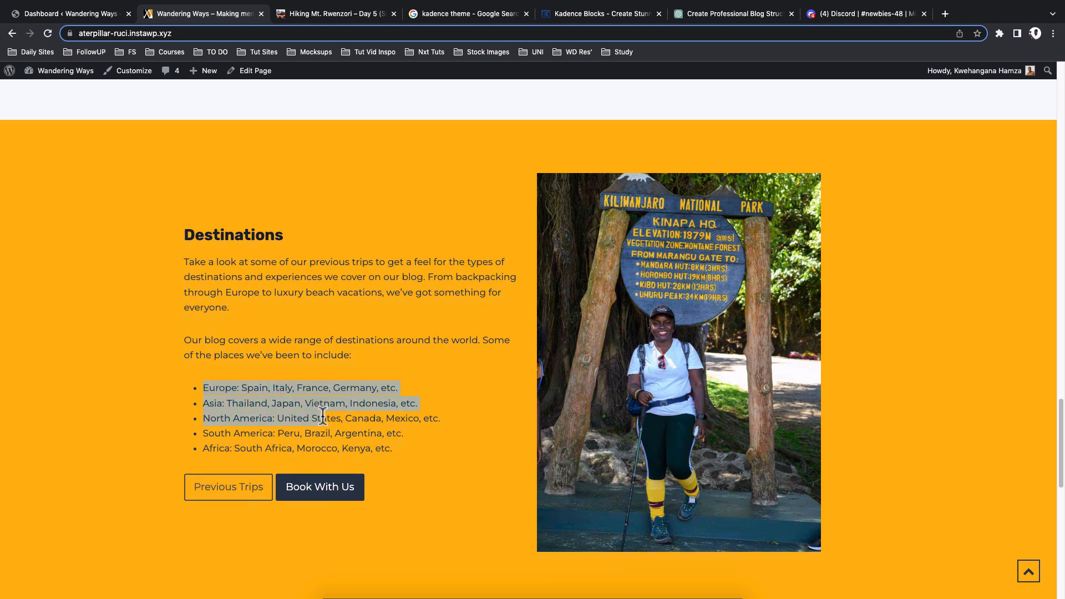
pyautogui.scroll(-1, 350, 436)
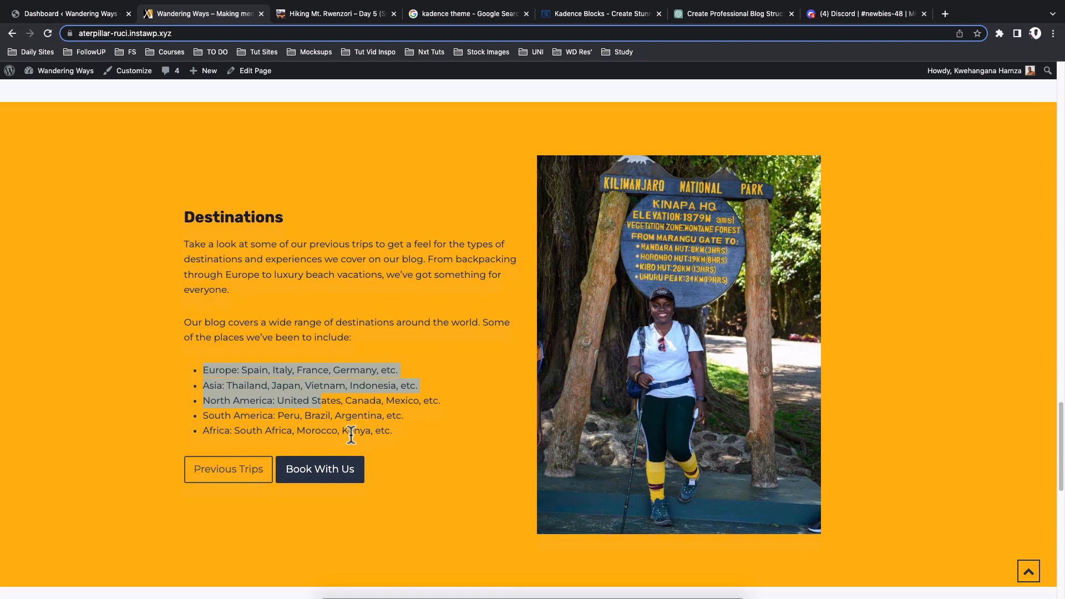
pyautogui.scroll(-8, 350, 435)
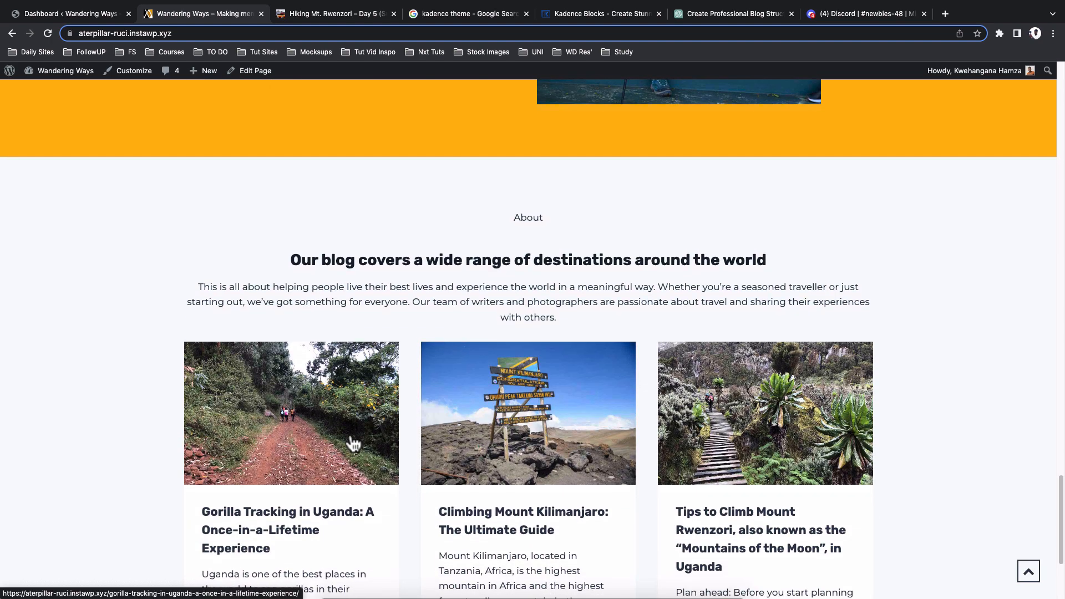
pyautogui.scroll(-4, 354, 443)
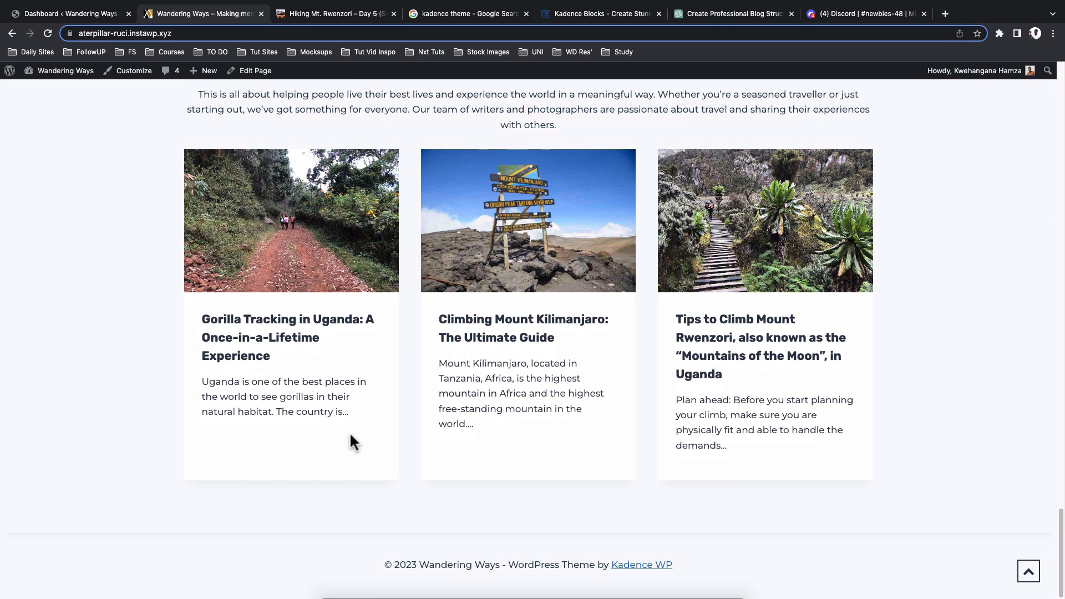
pyautogui.scroll(20, 355, 569)
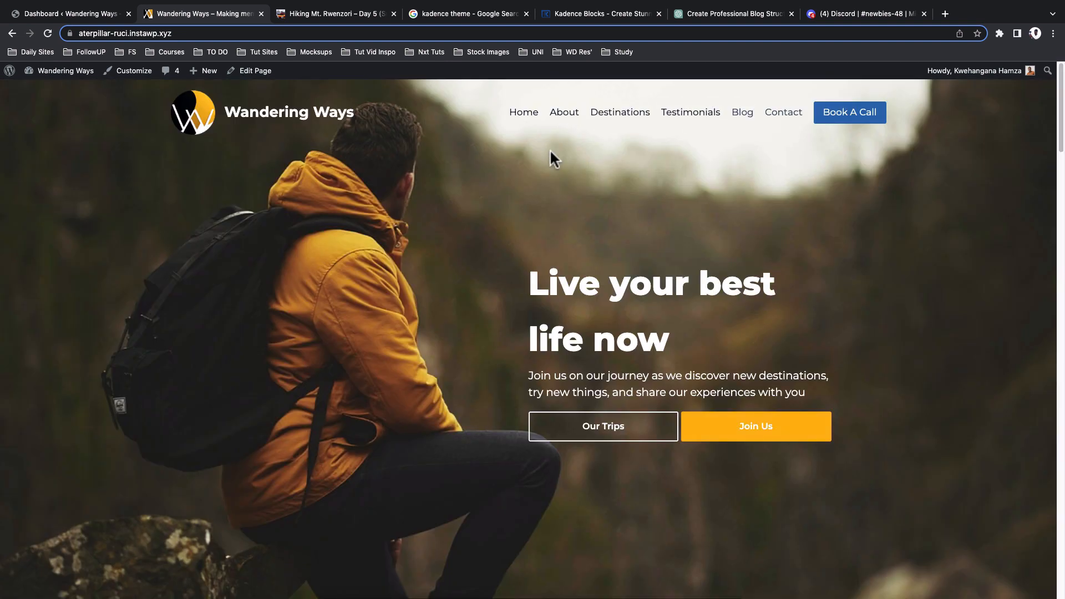
# Follow the site's About and Destinations links to check that each leads to its home page section
pyautogui.click(563, 115)
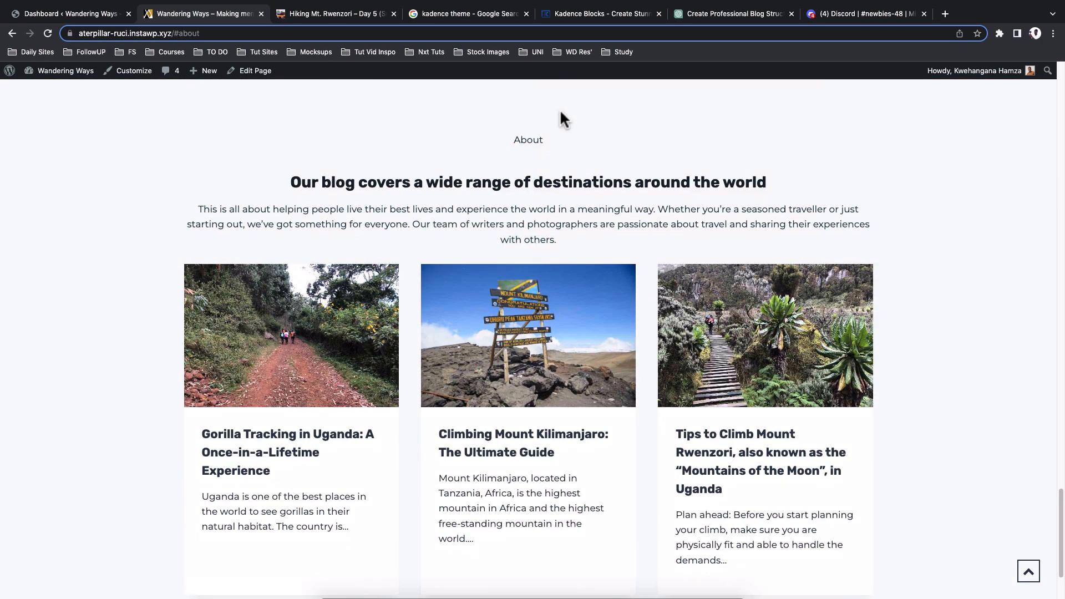
pyautogui.scroll(15, 561, 109)
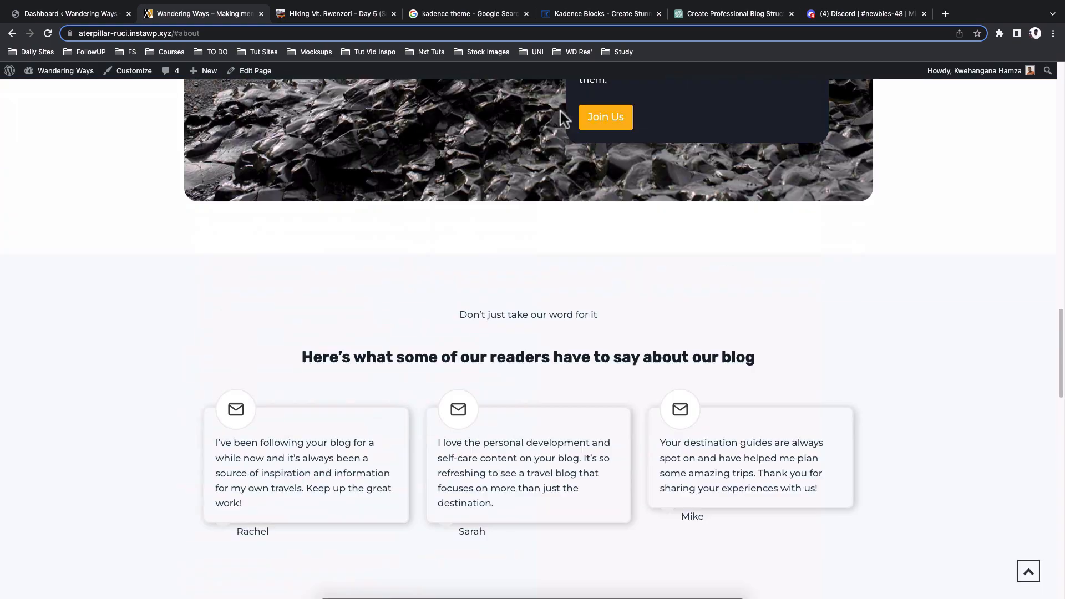
pyautogui.scroll(10, 561, 110)
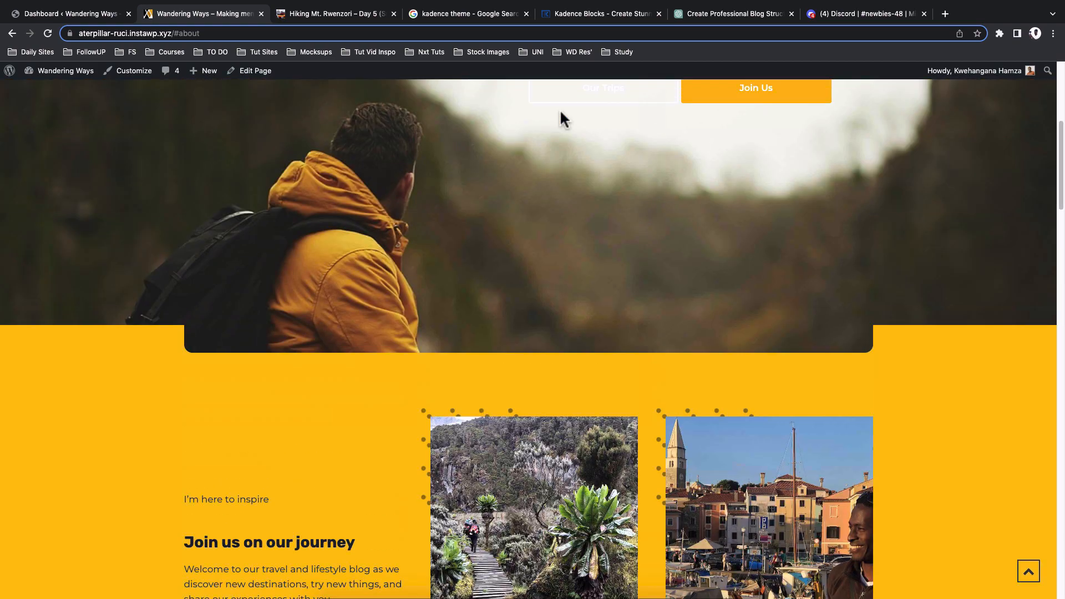
pyautogui.click(617, 112)
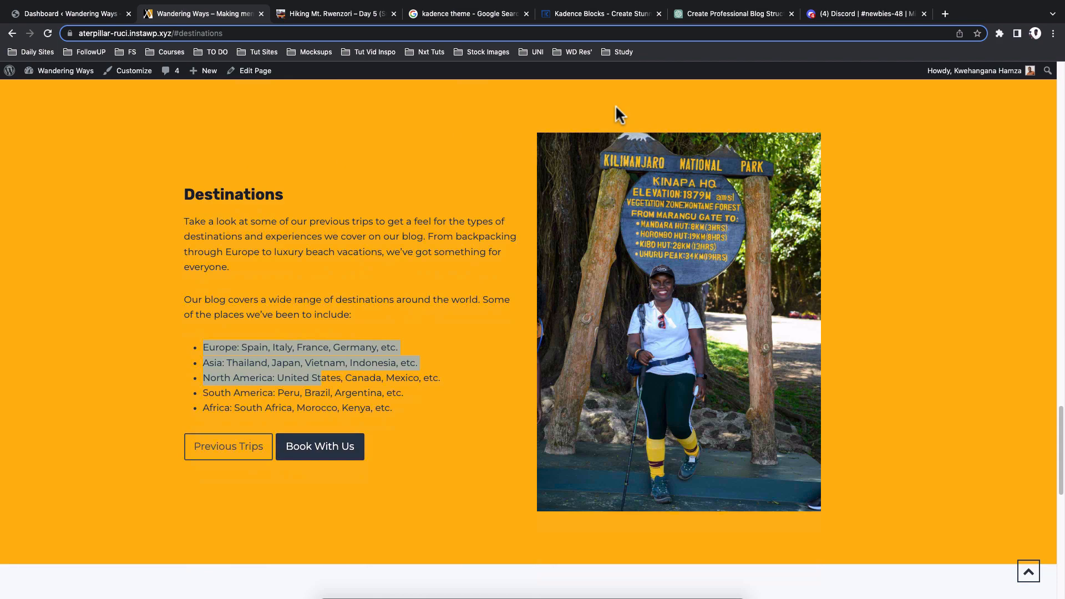
pyautogui.scroll(10, 615, 105)
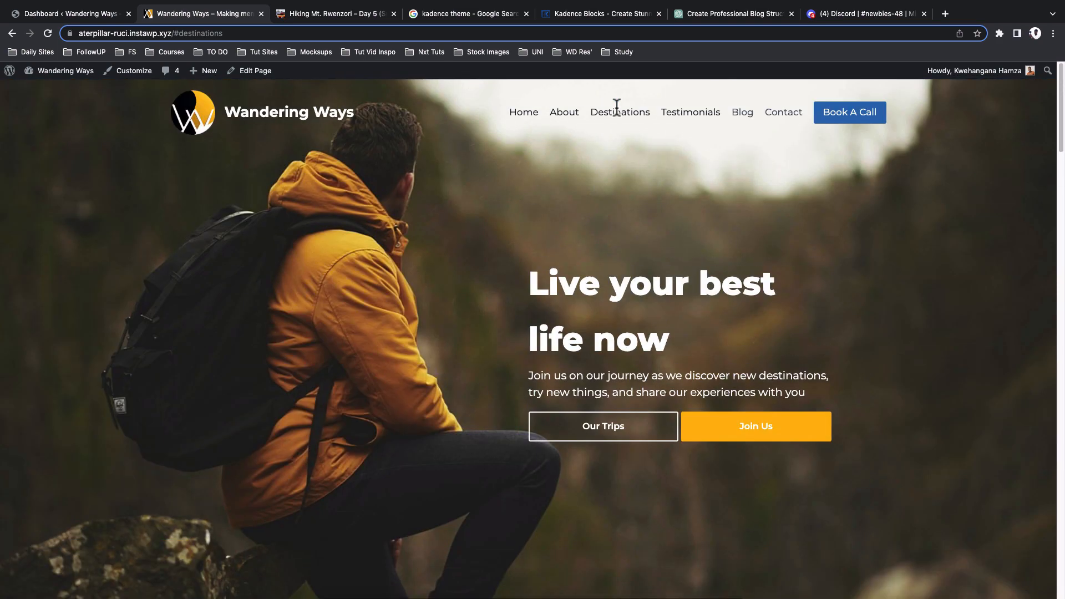
# Open the Wandering Ways Blog page, look over its post cards, and return to the home page
pyautogui.click(739, 116)
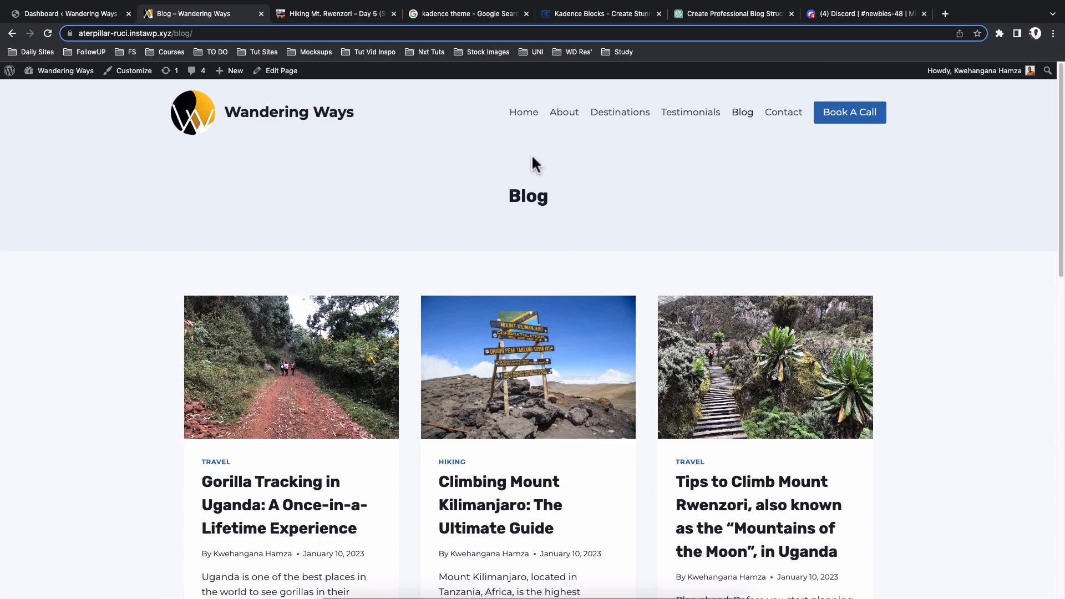
pyautogui.scroll(-7, 428, 253)
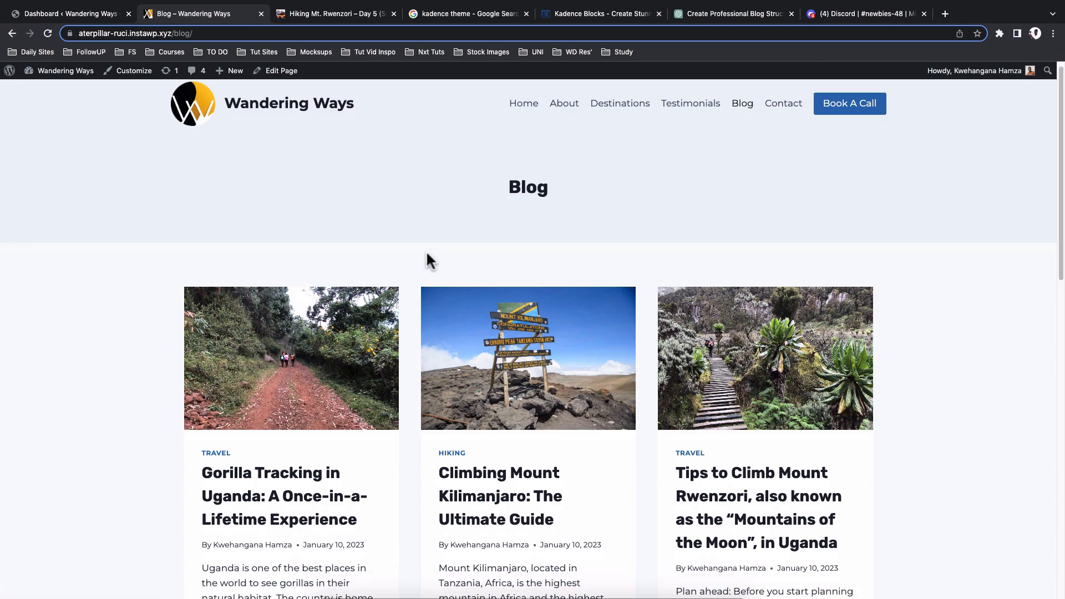
pyautogui.scroll(7, 427, 256)
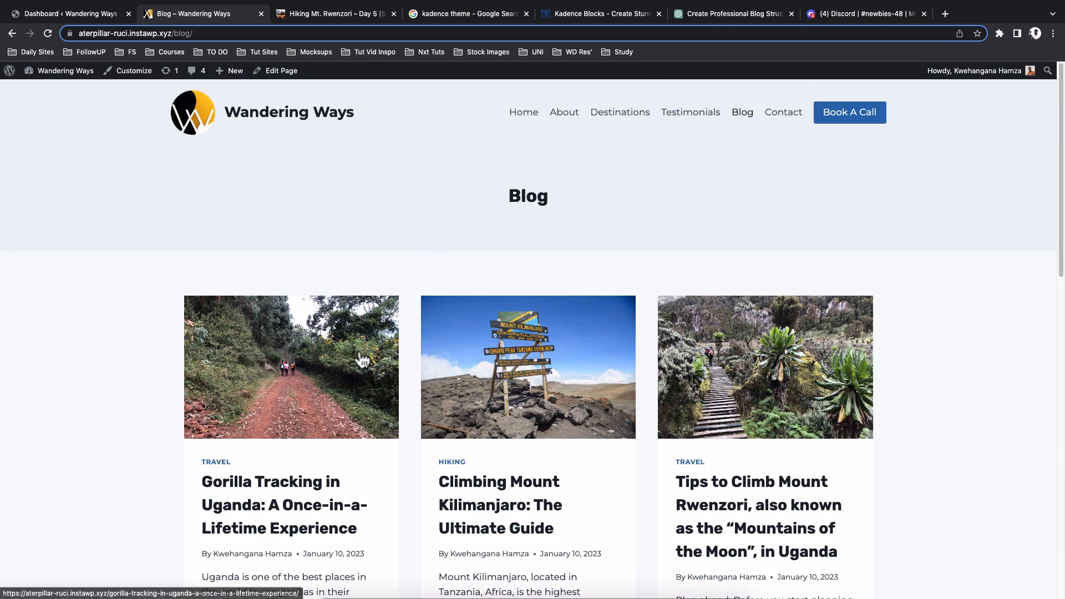
pyautogui.click(290, 488)
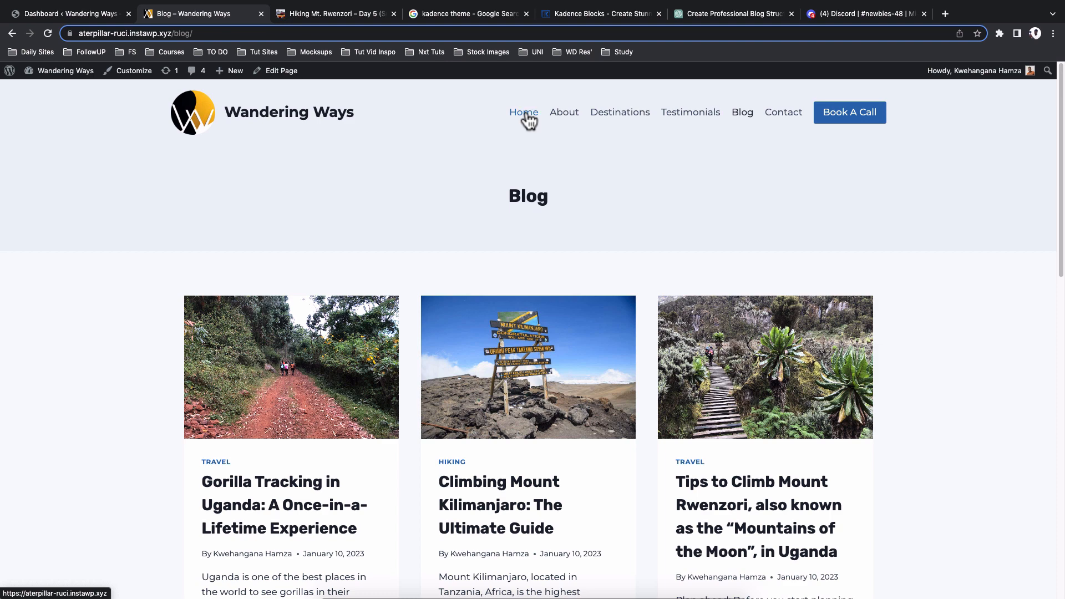
pyautogui.click(525, 115)
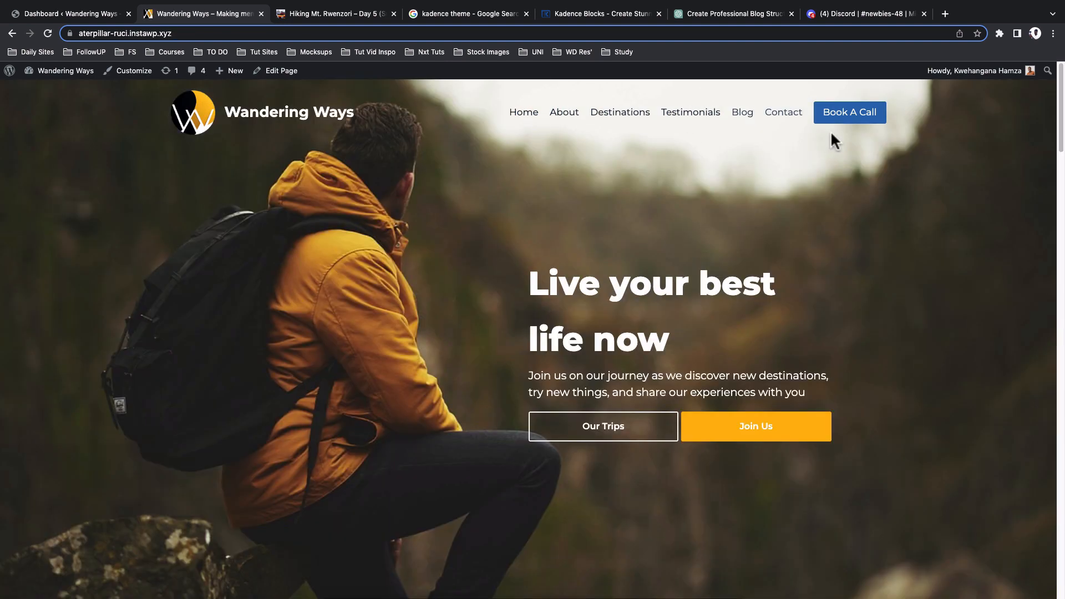
# Open the Contact page, examine its mission statement and Contact Us form, and return to the home page hero
pyautogui.click(782, 114)
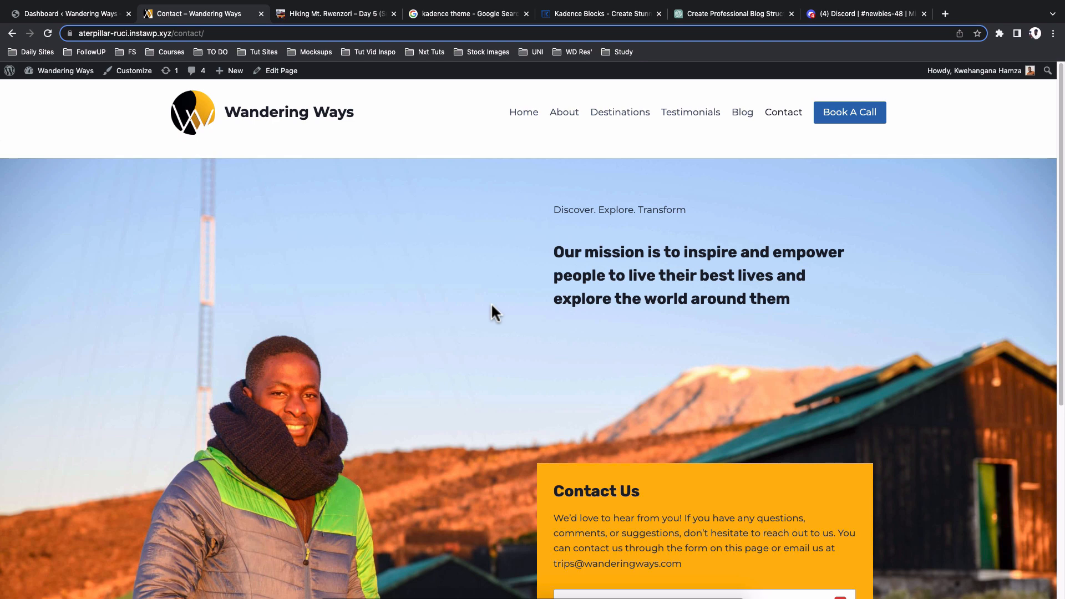
pyautogui.scroll(-5, 492, 306)
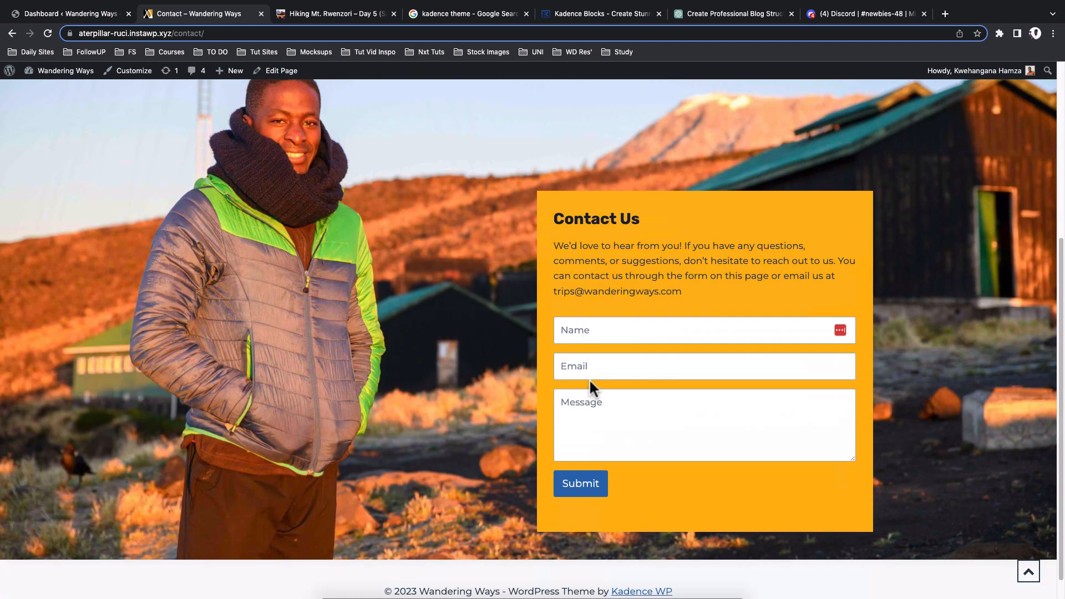
pyautogui.scroll(-1, 597, 411)
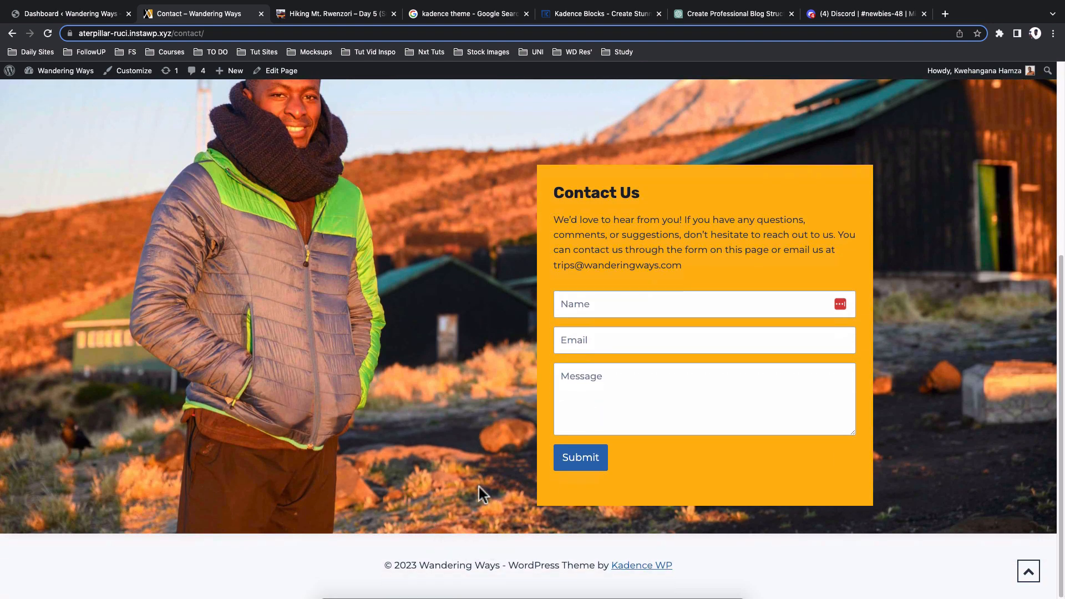
pyautogui.scroll(5, 478, 485)
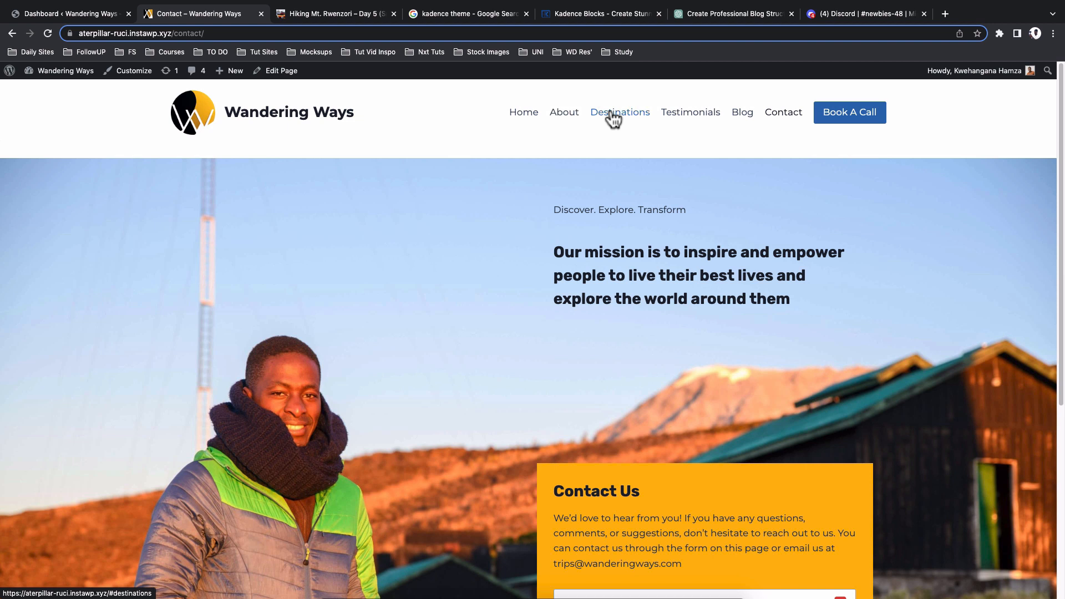
pyautogui.click(686, 116)
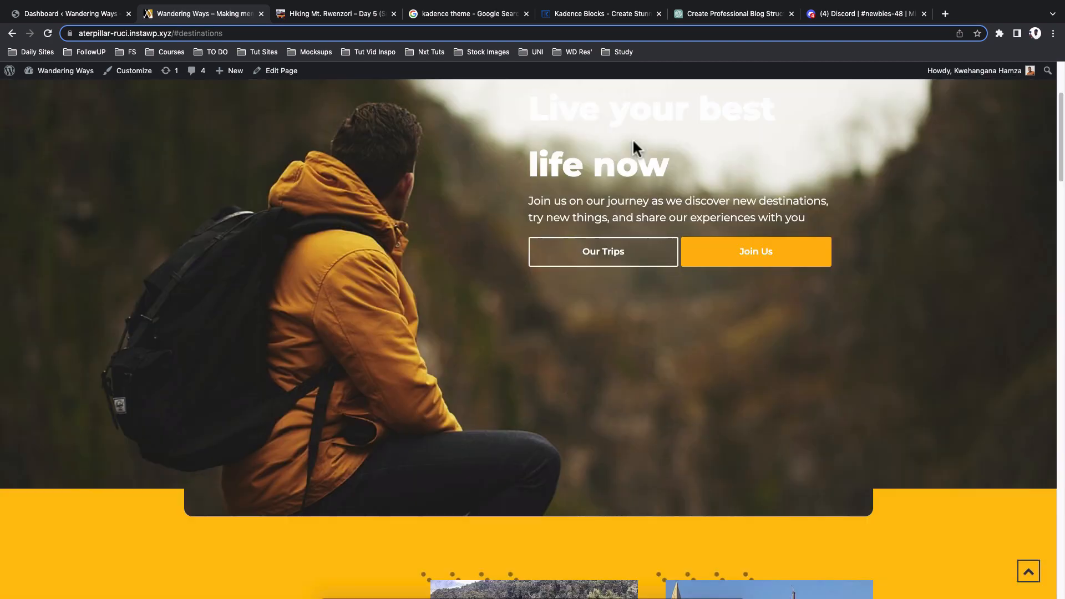
pyautogui.scroll(3, 566, 177)
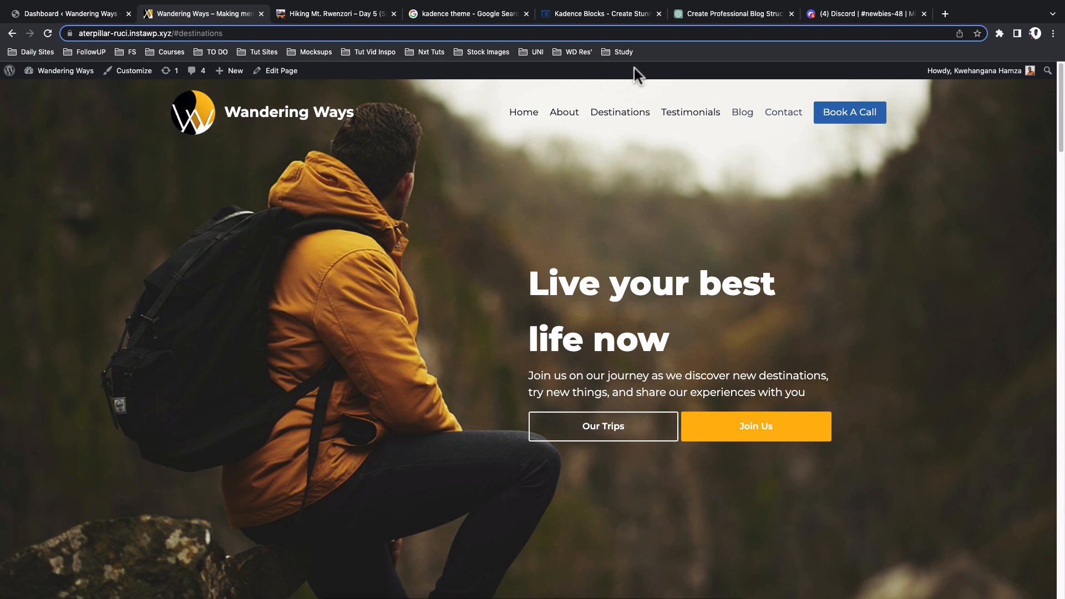
# Switch to ChatGPT and review the suggested professional blog structure, including the About, Blog and Services pages
pyautogui.click(708, 15)
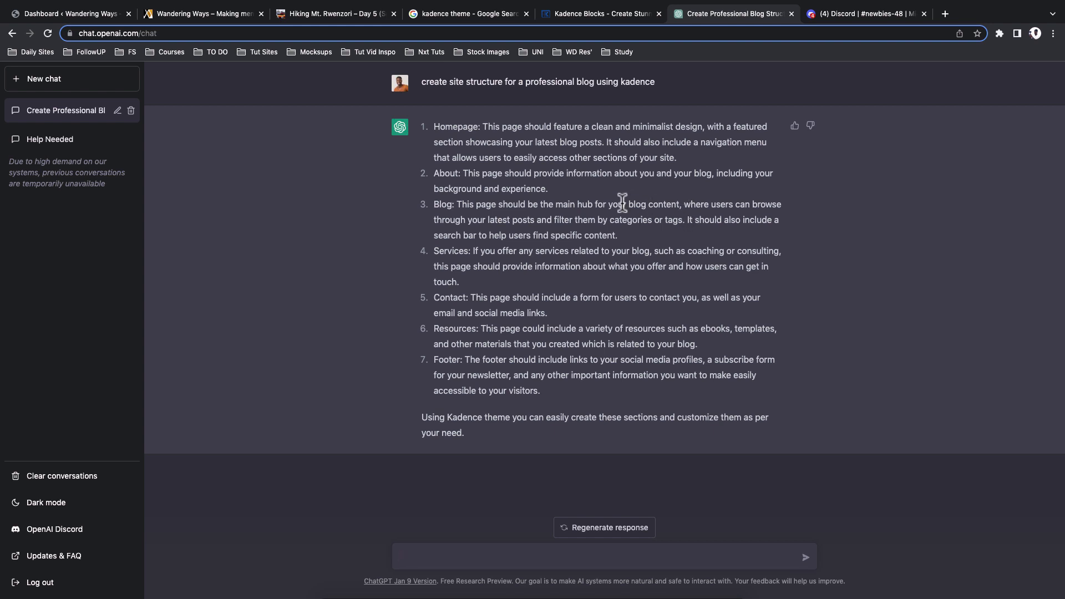
pyautogui.click(446, 173)
pyautogui.click(445, 202)
pyautogui.click(447, 255)
# Switch to Discord to view the Midjourney travel website mockup, and check the Kadence WP and Kadence Blocks sites
pyautogui.click(843, 15)
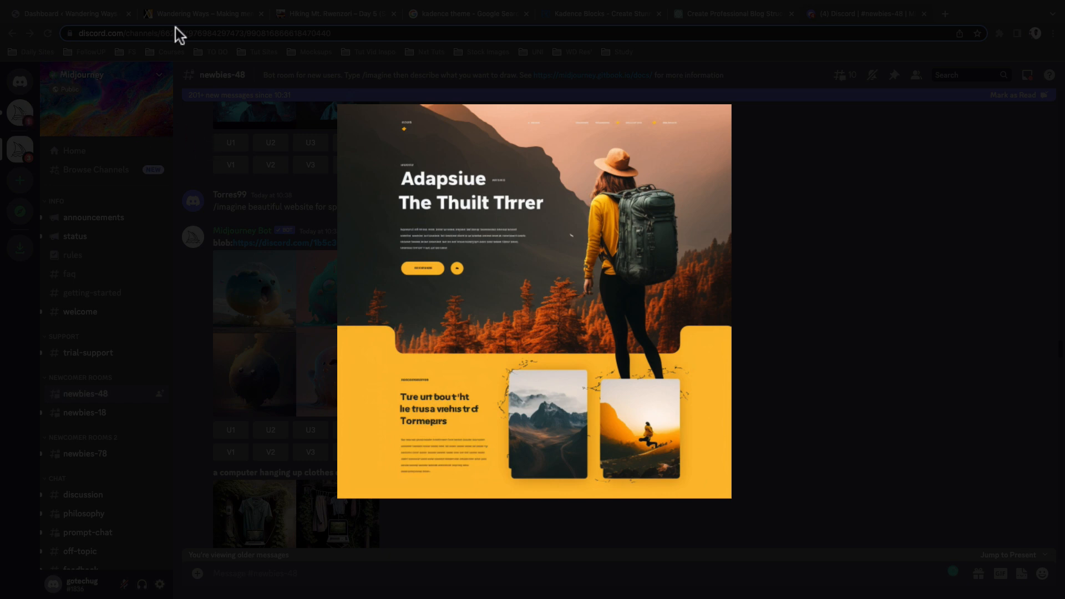
pyautogui.moveTo(119, 1)
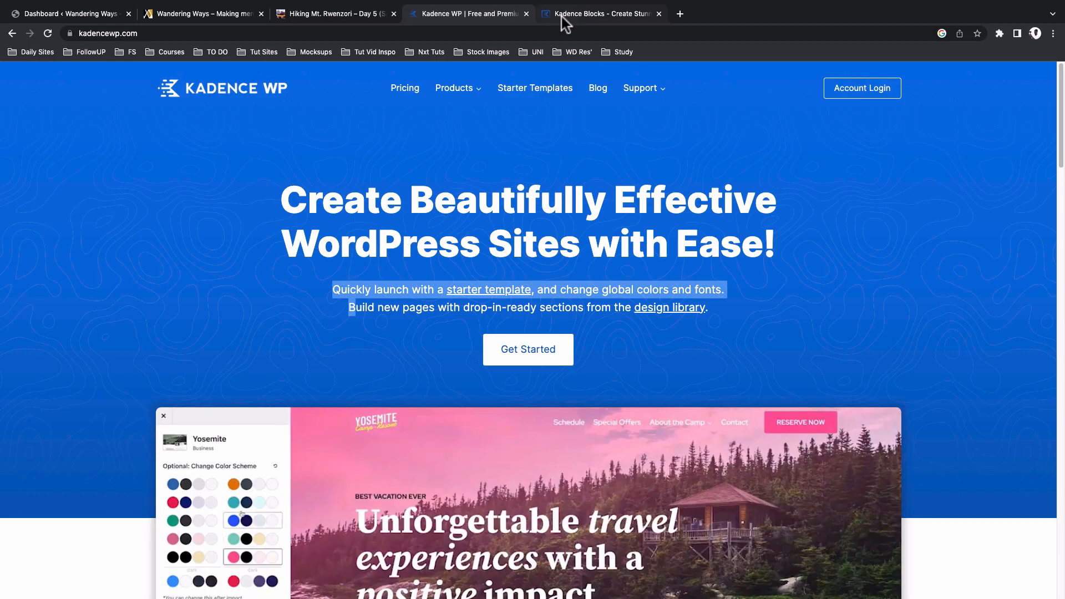
pyautogui.click(563, 15)
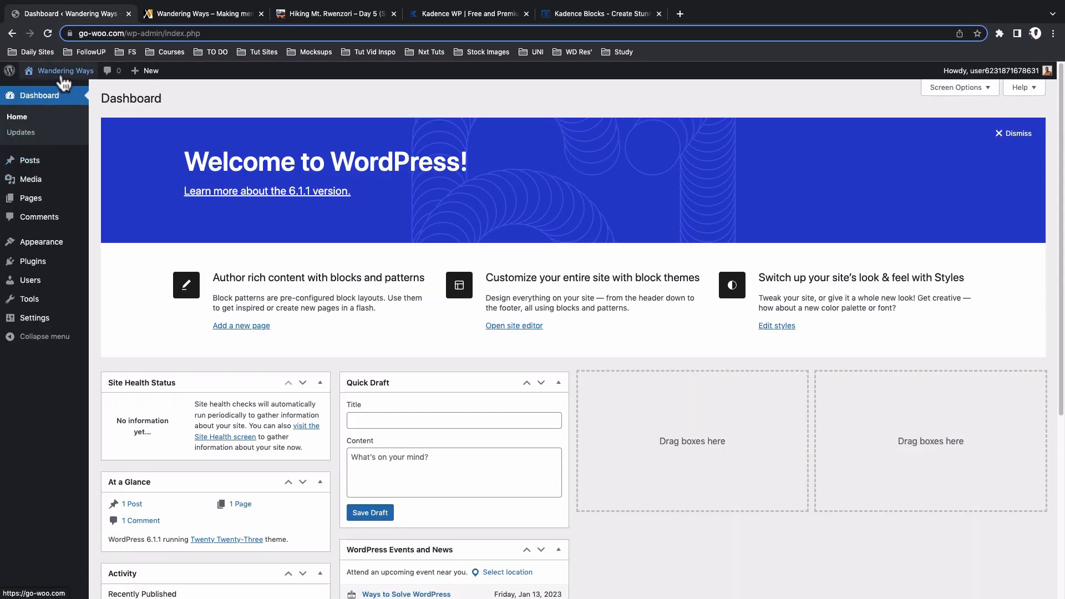
# From the WordPress dashboard, open the new Wandering Ways site in a separate tab and view it
pyautogui.moveTo(60, 74)
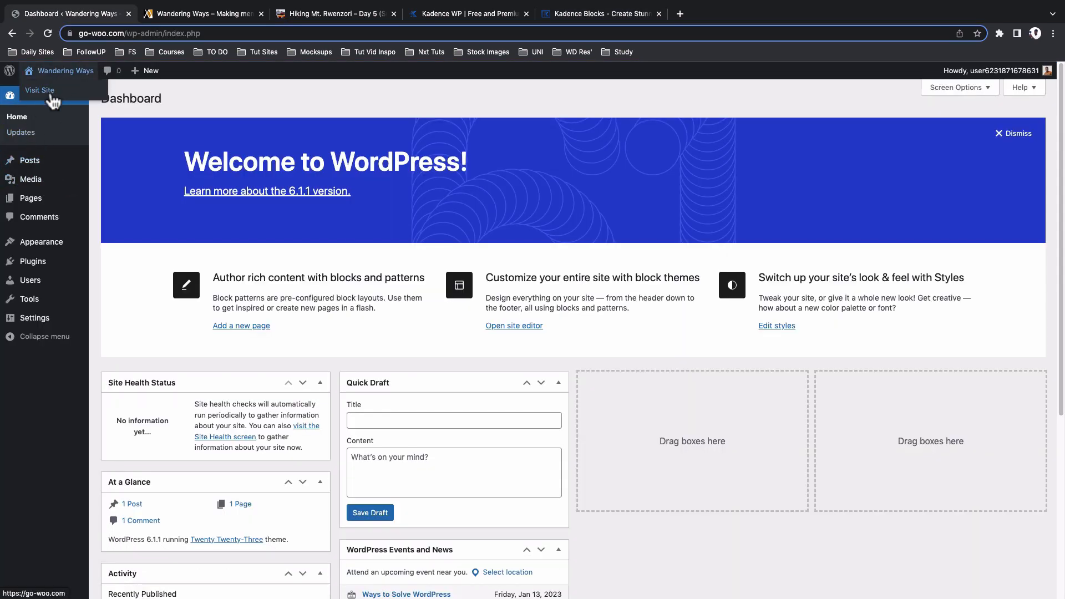
pyautogui.keyDown('super'); pyautogui.click(51, 94); pyautogui.keyUp('super')
pyautogui.click(186, 16)
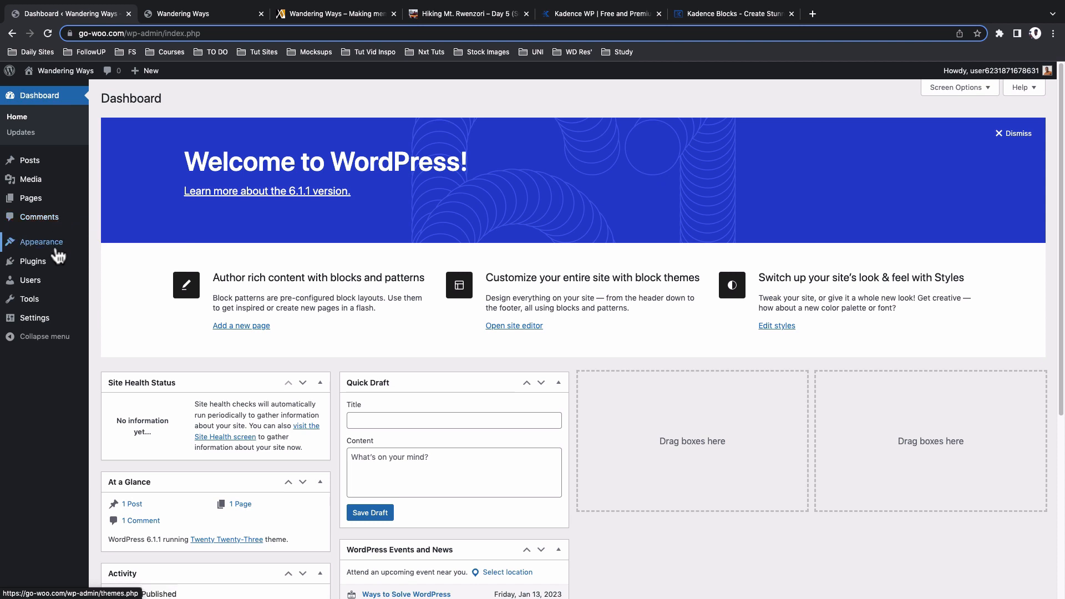
# Activate the Kadence theme from the installed WordPress themes
pyautogui.moveTo(54, 247)
pyautogui.click(99, 248)
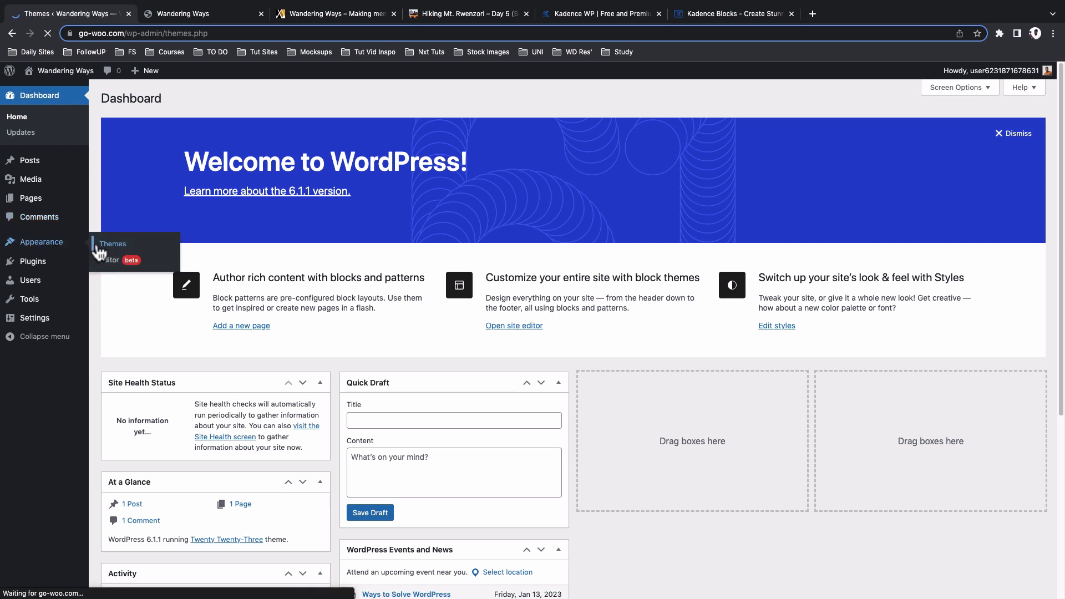
pyautogui.moveTo(476, 295)
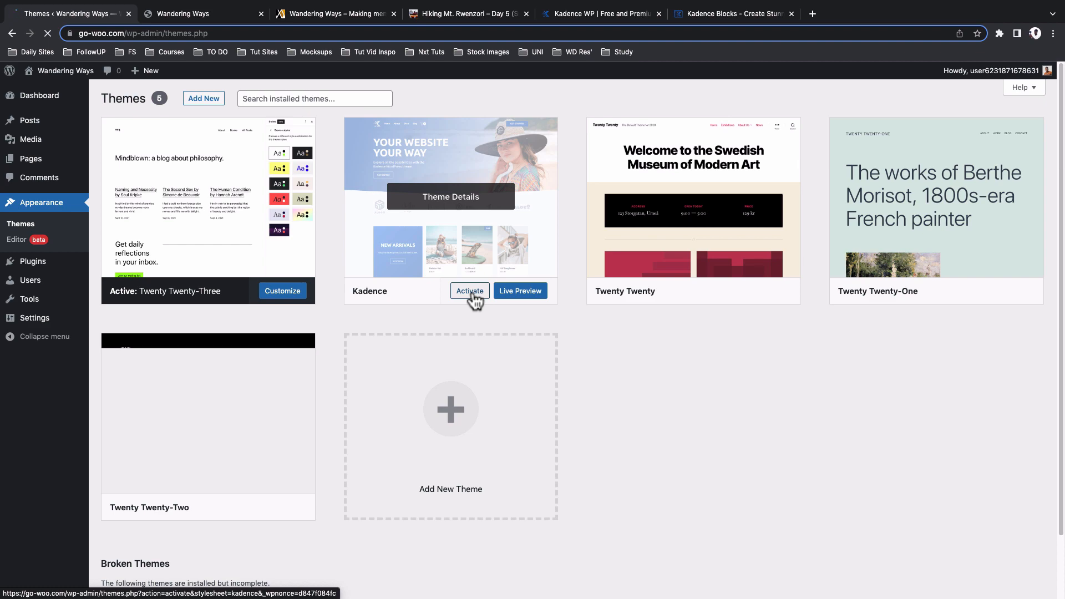
pyautogui.click(475, 295)
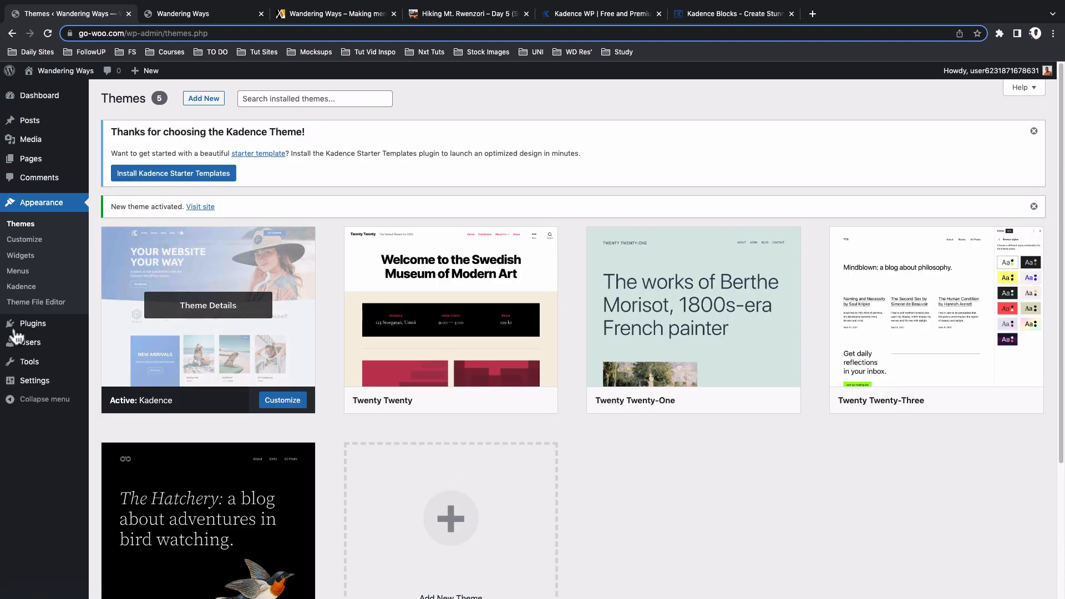
# Search the plugin directory for "kadence blocks" and install and activate Gutenberg Blocks by Kadence Blocks – Page Builder Features
pyautogui.moveTo(16, 333)
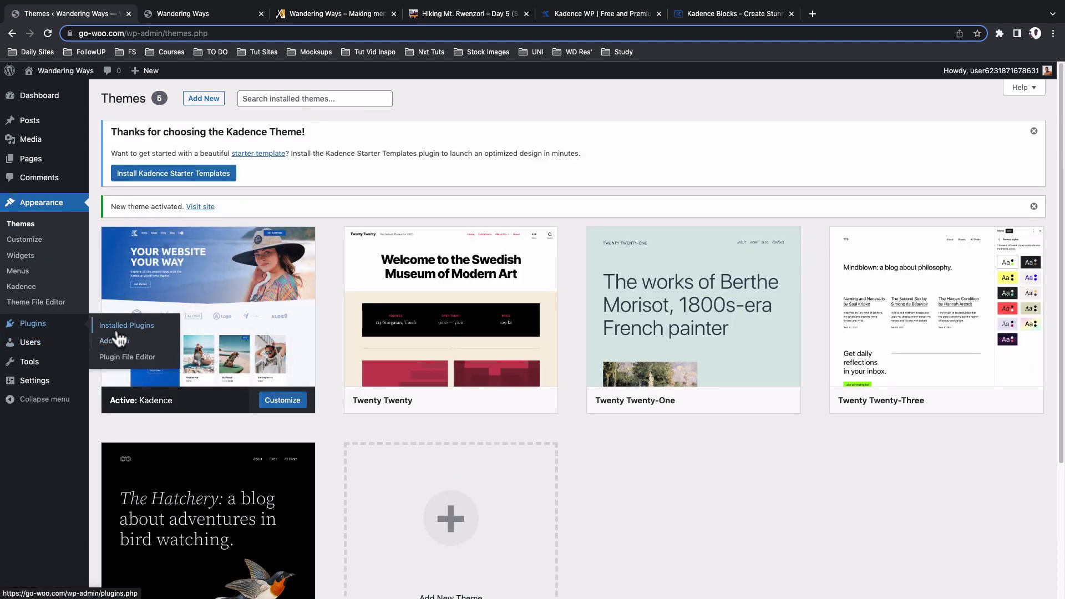
pyautogui.click(119, 331)
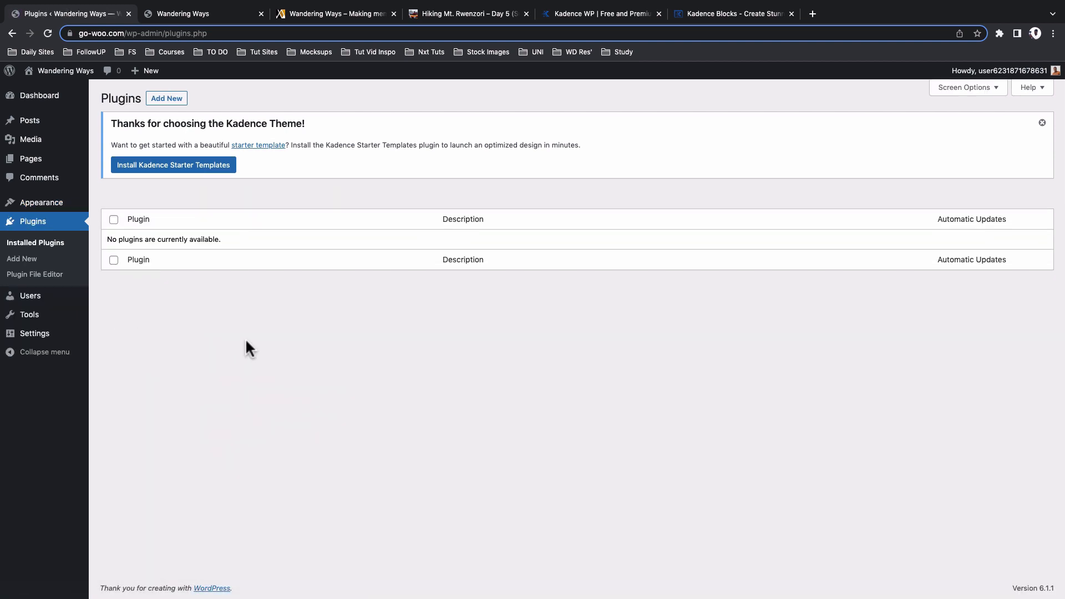
pyautogui.click(186, 100)
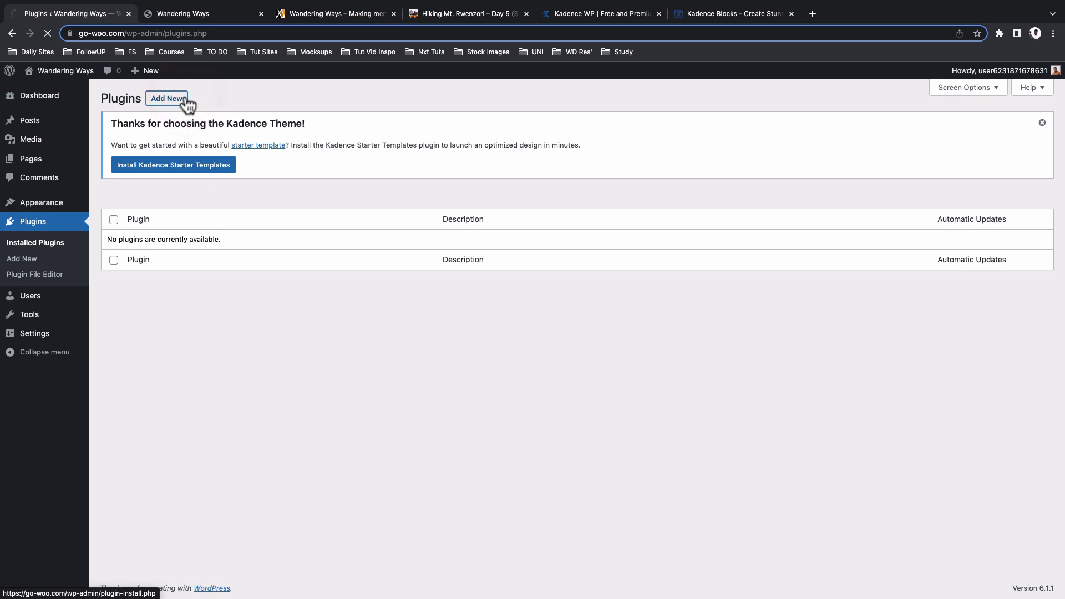
pyautogui.write('kadence')
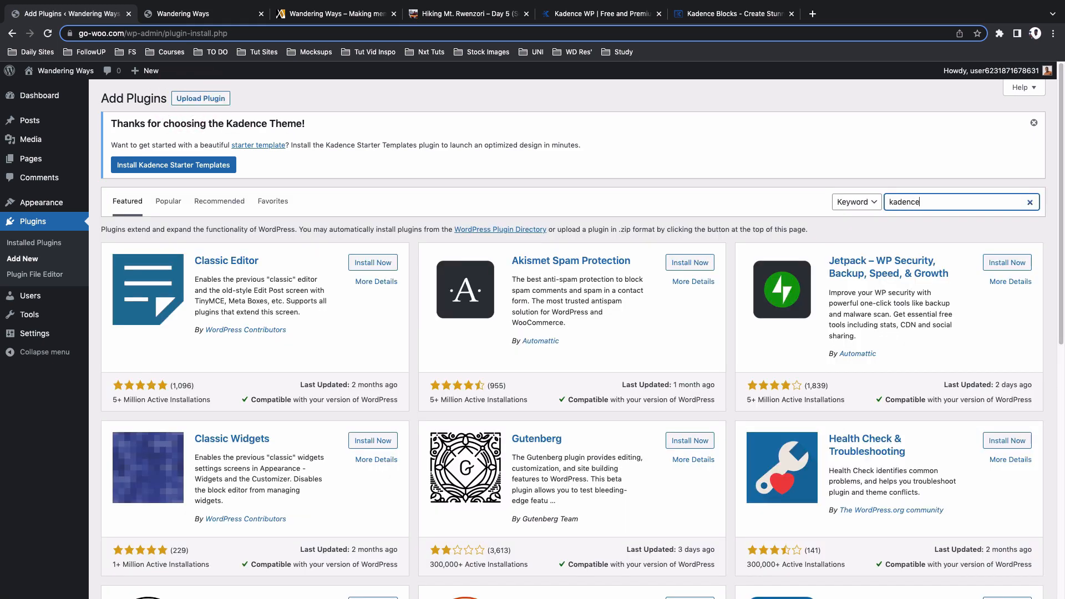
pyautogui.write(' blocks')
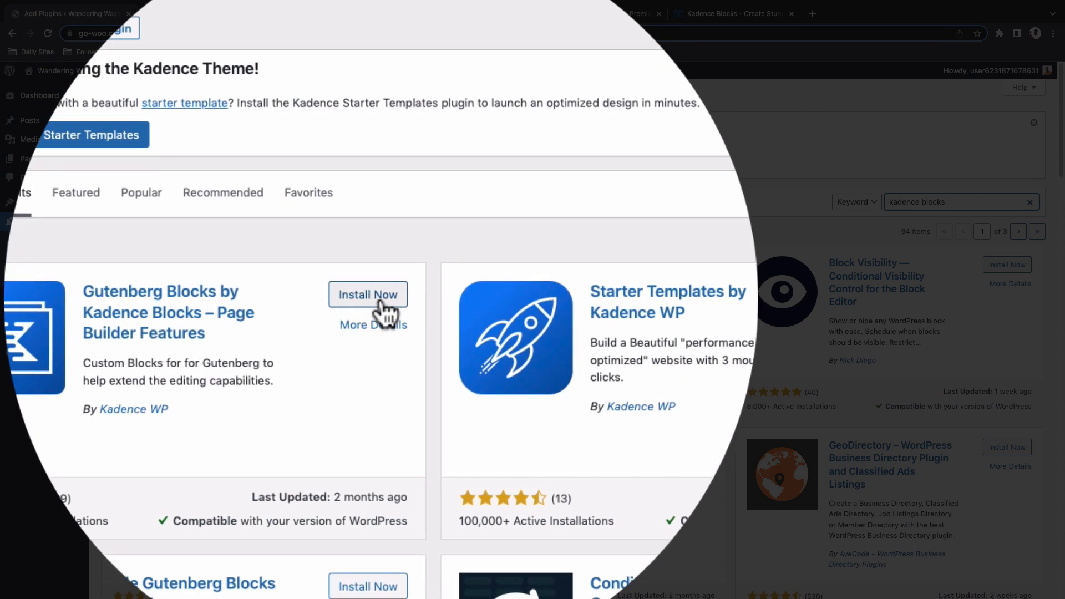
pyautogui.click(378, 297)
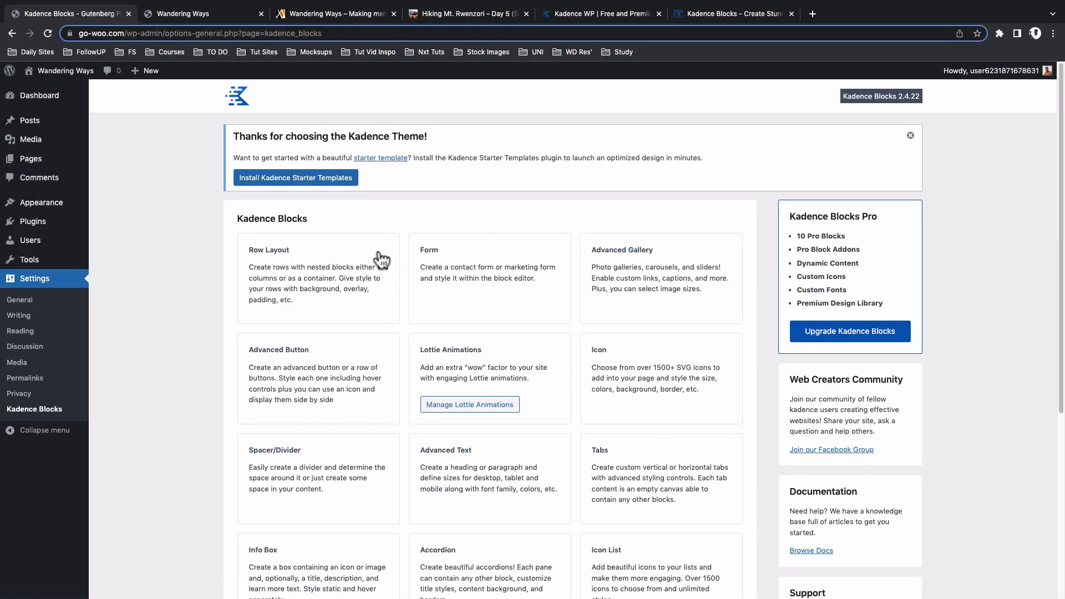
# Install the Kadence Starter Templates plugin and look through its gallery of free and pro templates
pyautogui.click(279, 187)
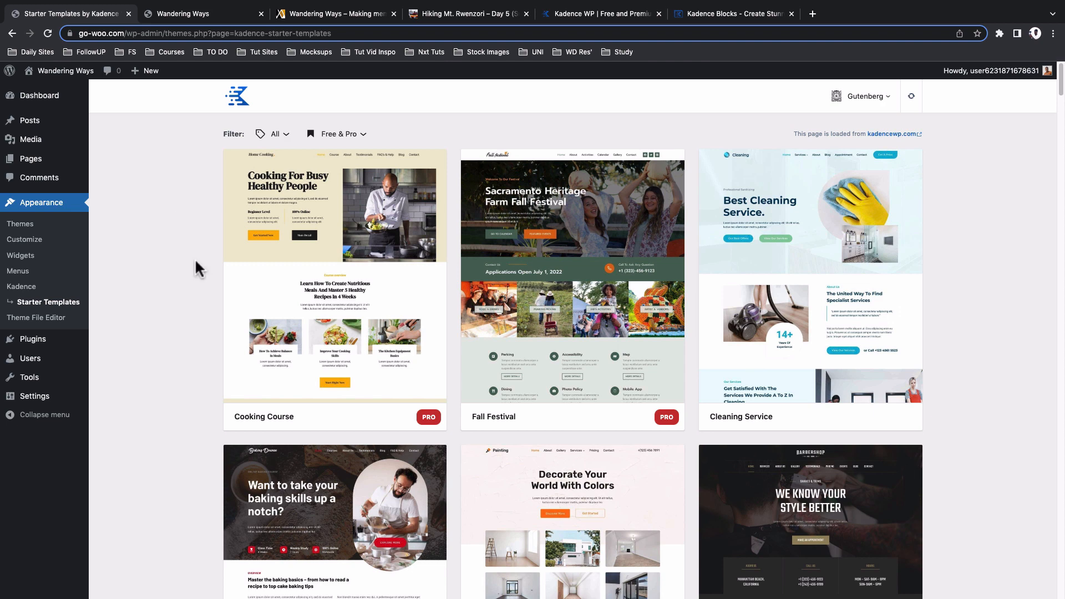
pyautogui.scroll(-5, 195, 258)
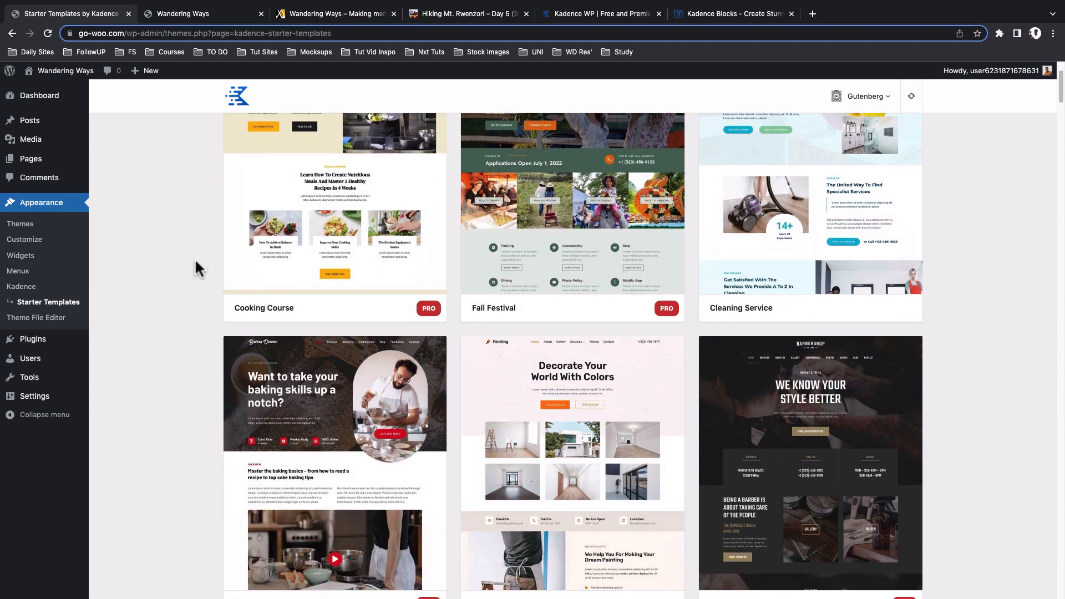
pyautogui.scroll(-2, 195, 261)
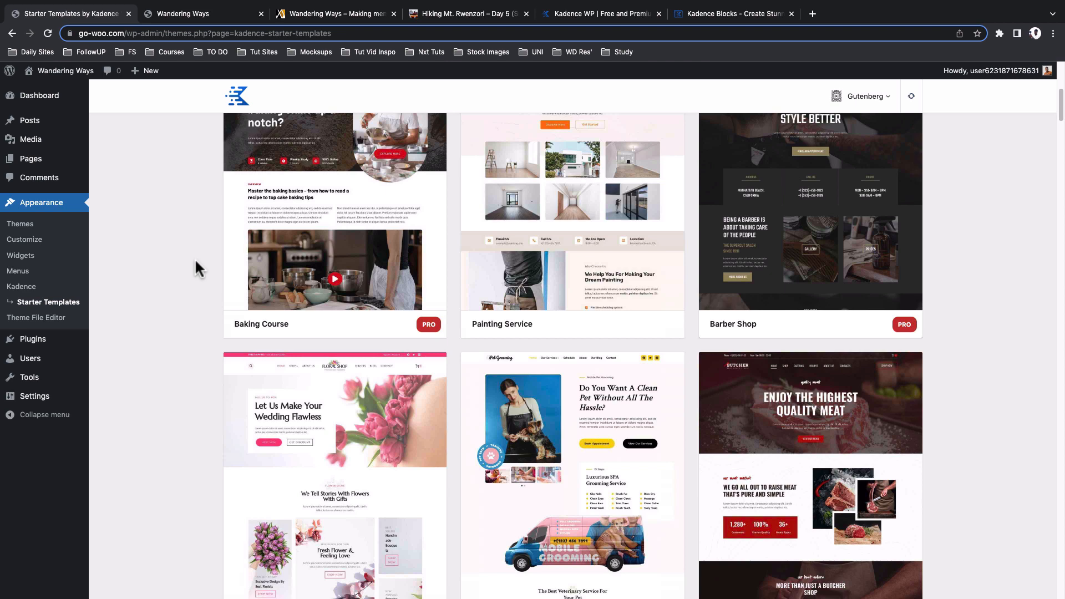
pyautogui.scroll(-4, 194, 258)
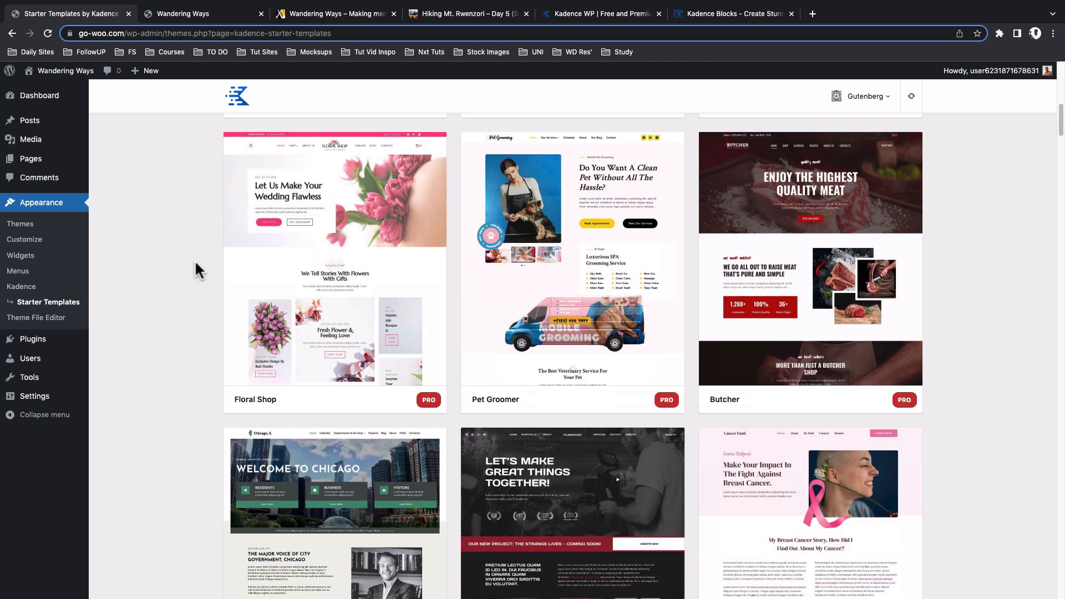
pyautogui.scroll(10, 191, 300)
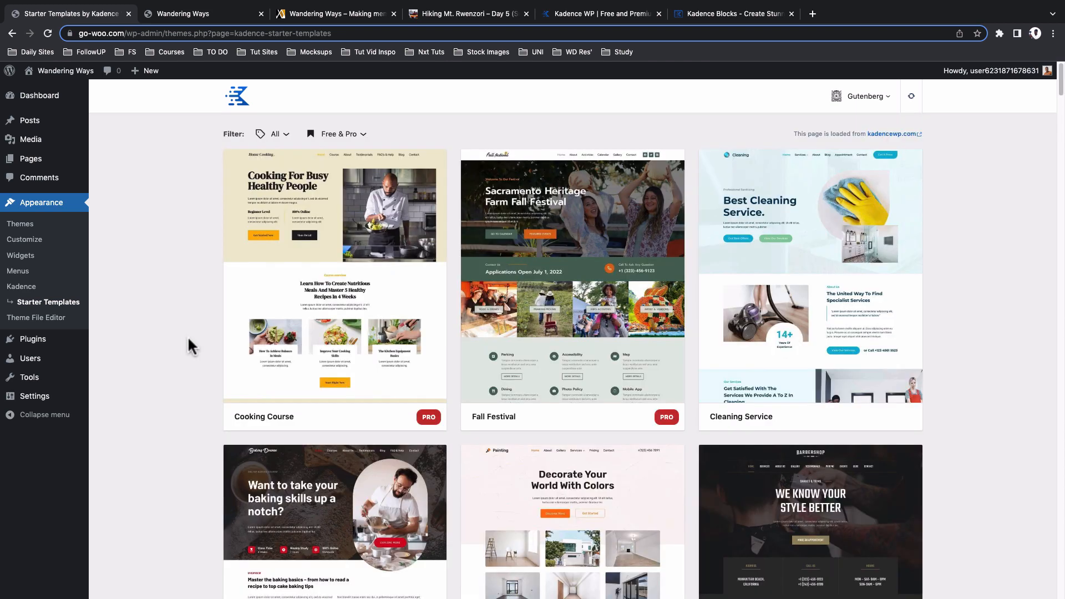
pyautogui.scroll(-5, 188, 338)
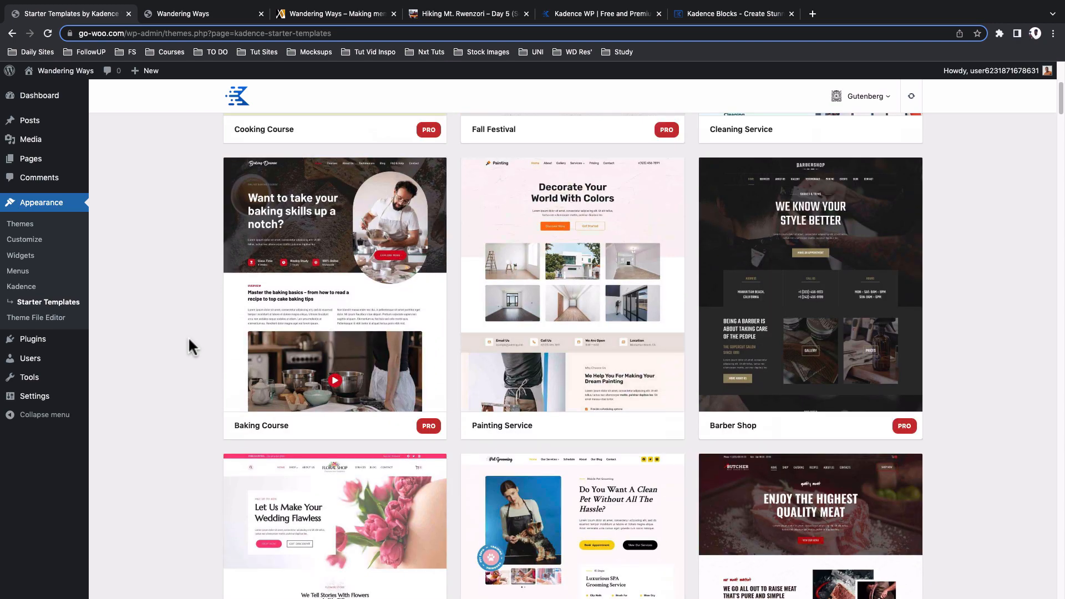
pyautogui.scroll(1, 190, 339)
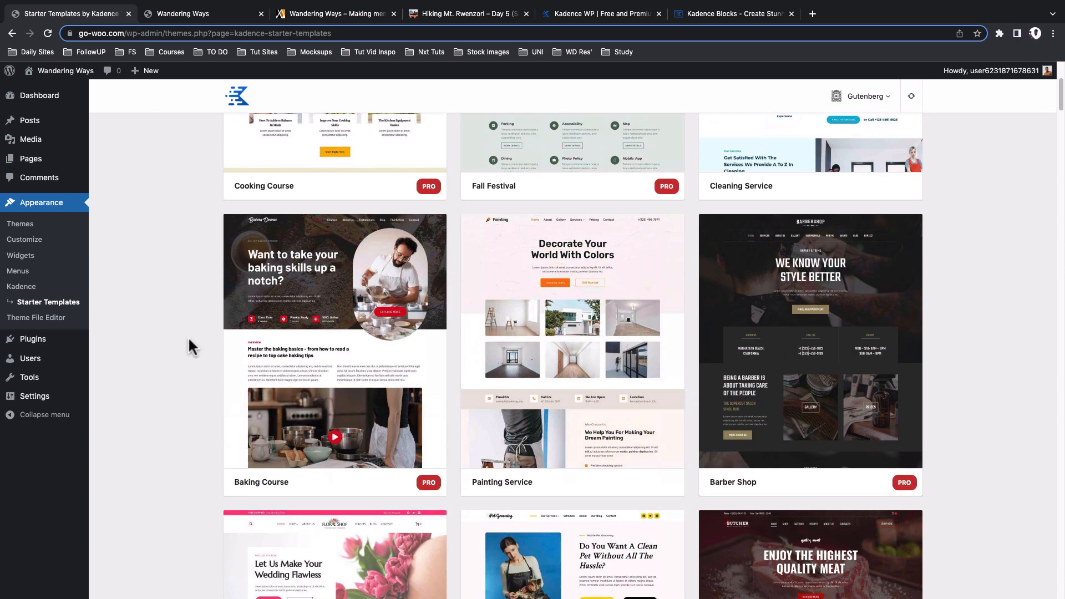
pyautogui.scroll(-5, 188, 336)
pyautogui.scroll(9, 188, 336)
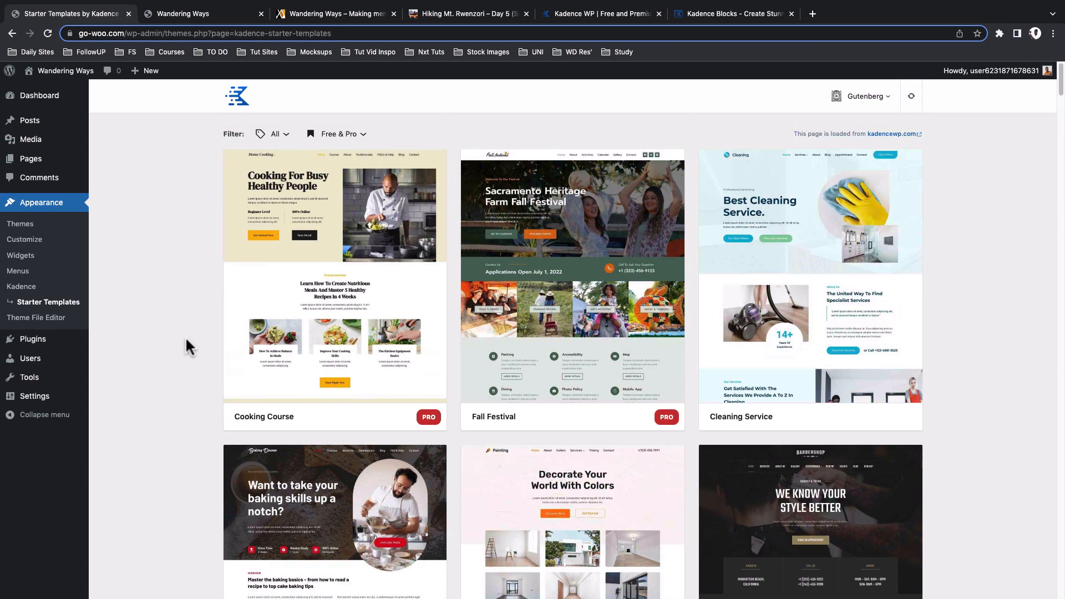
pyautogui.moveTo(35, 342)
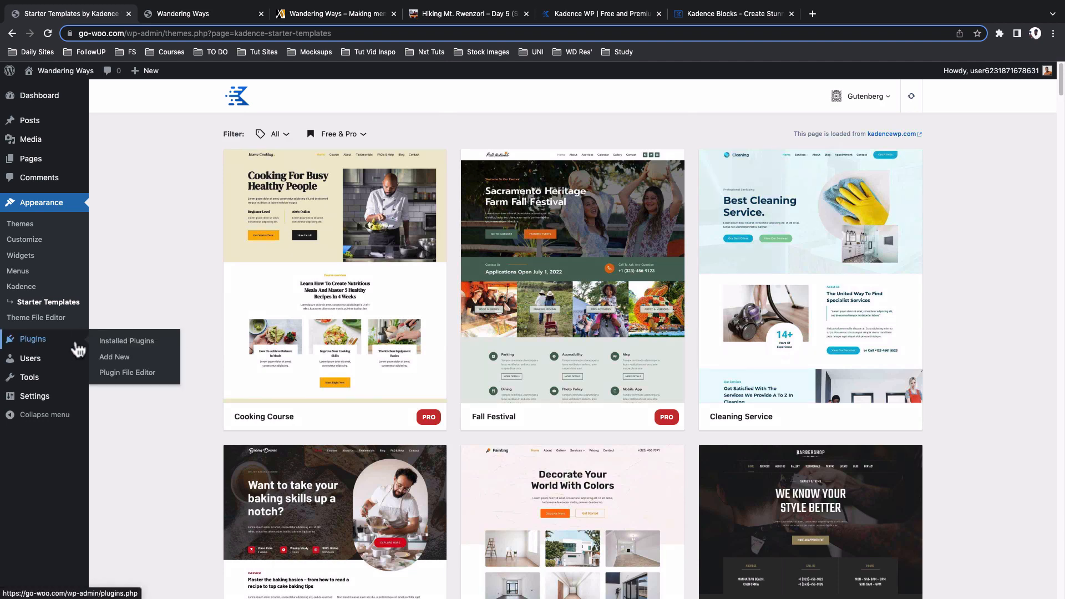
# Deactivate the Kadence Starter Templates plugin and check the Wandering Ways front end in its open tab
pyautogui.click(123, 343)
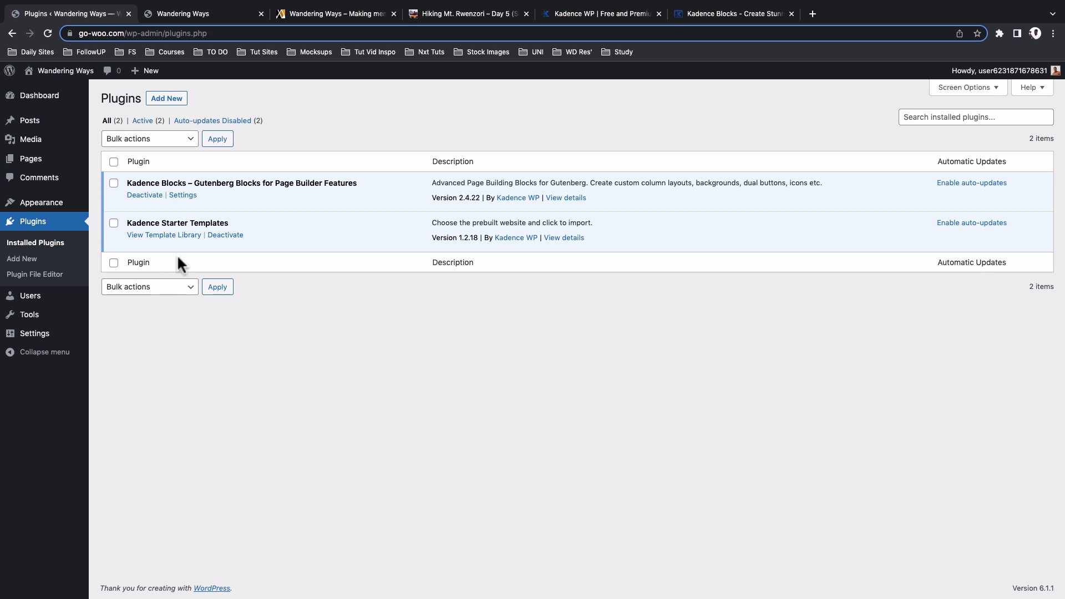
pyautogui.click(225, 235)
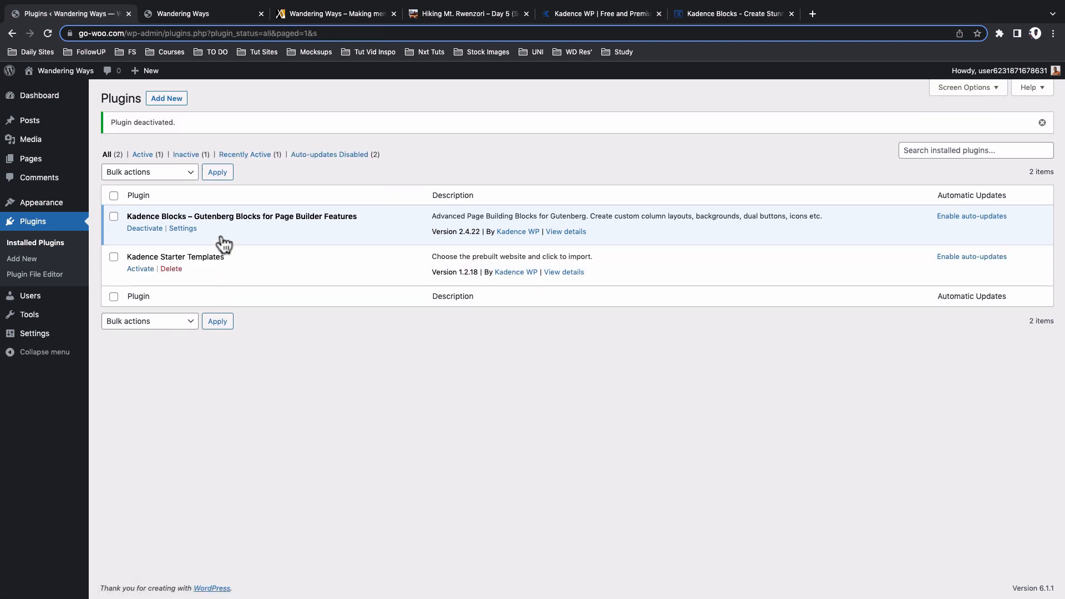
pyautogui.click(205, 16)
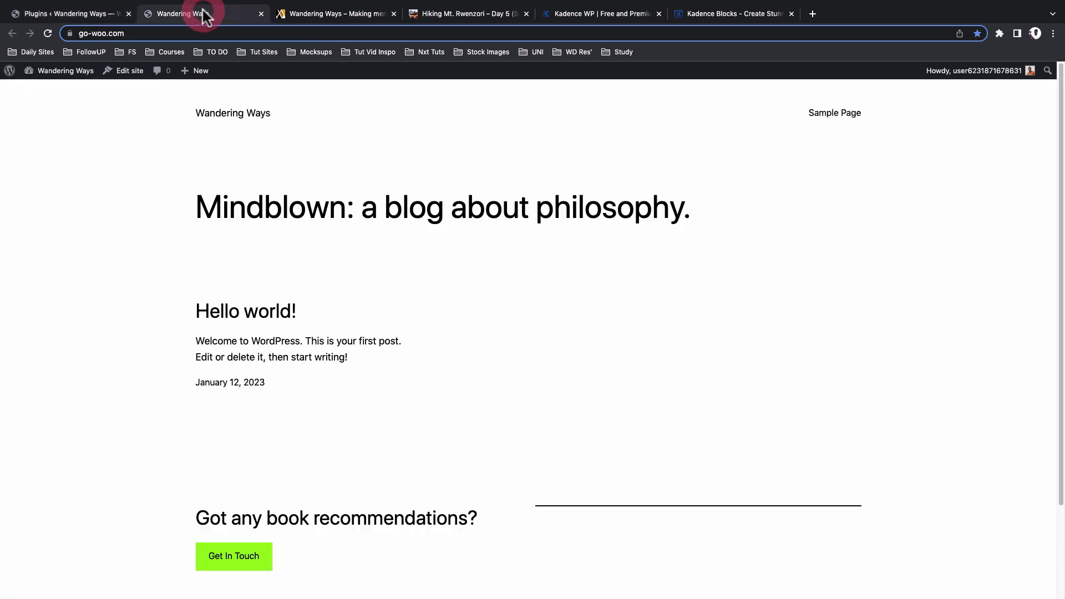
pyautogui.click(101, 15)
# In the general settings, set the tagline to "Making memories one wander at a time", start the week on Sunday and save
pyautogui.moveTo(49, 340)
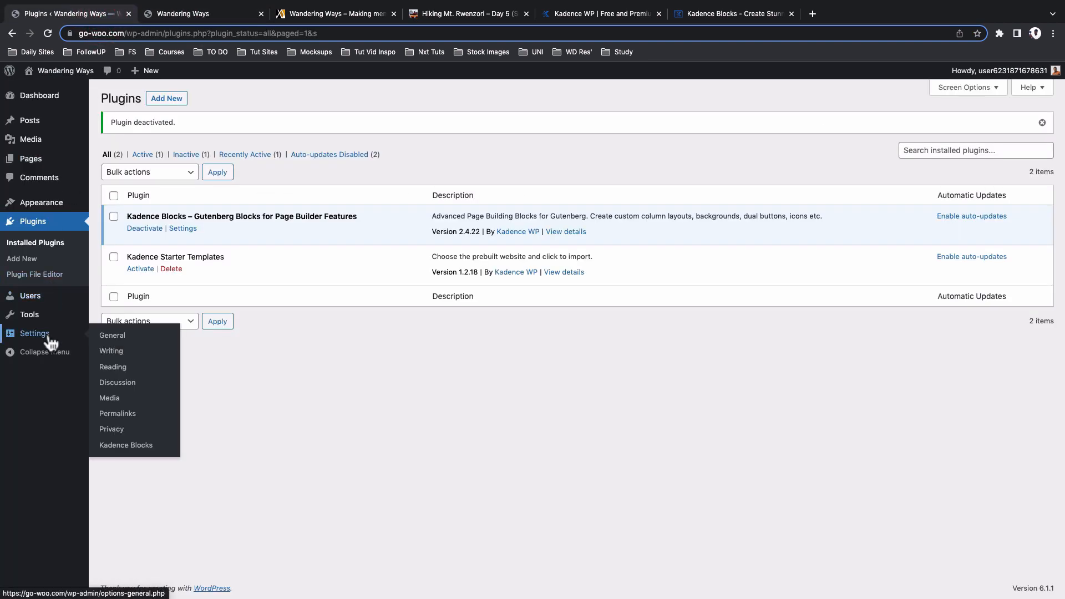
pyautogui.click(117, 338)
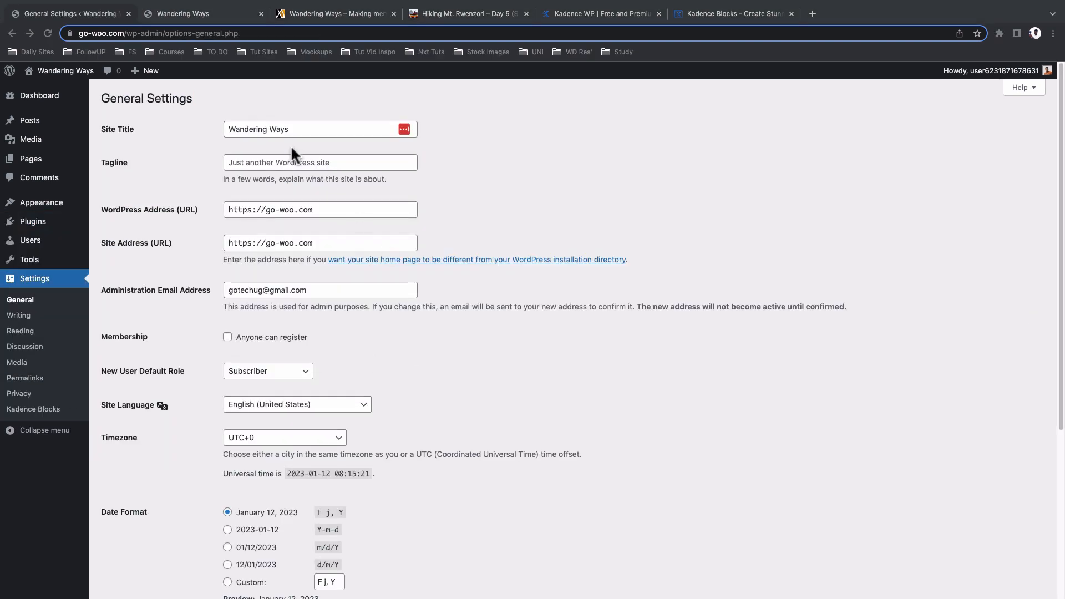
pyautogui.tripleClick(291, 162)
pyautogui.write('Making memories one wander at a time')
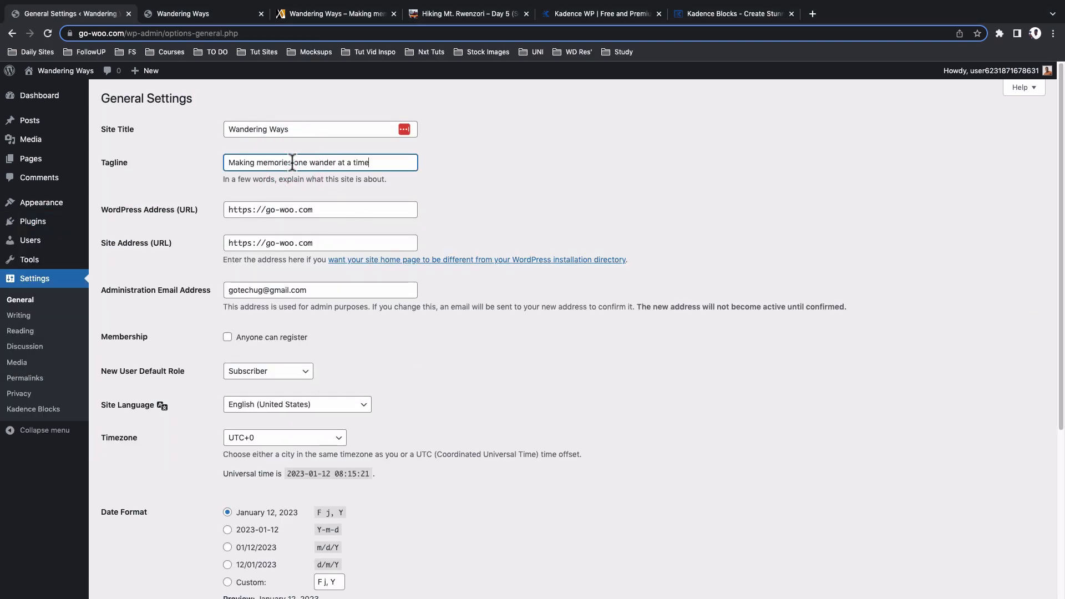
pyautogui.scroll(-5, 389, 271)
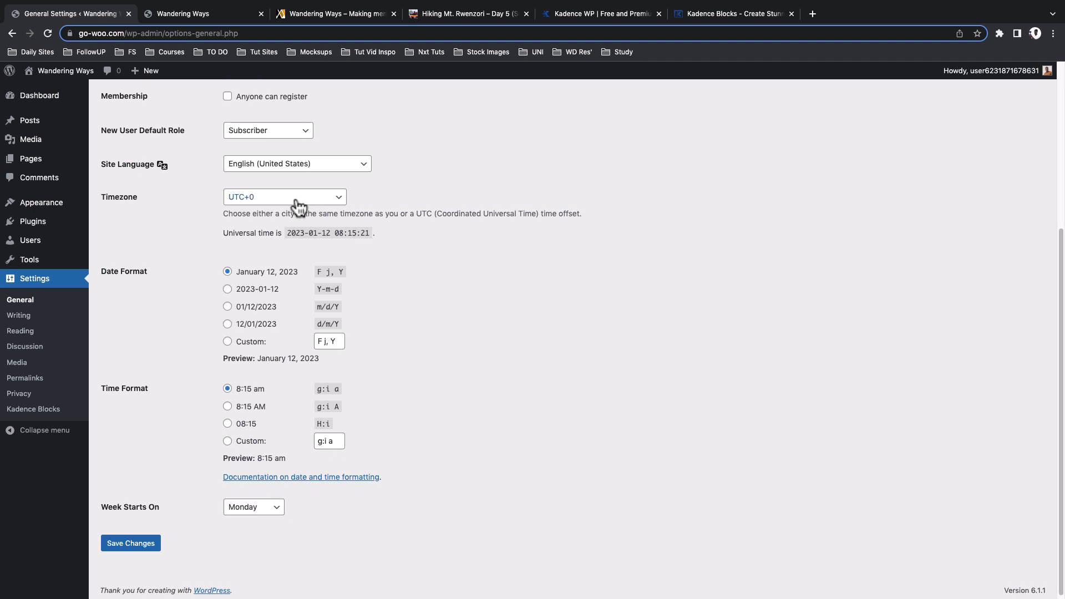
pyautogui.click(251, 506)
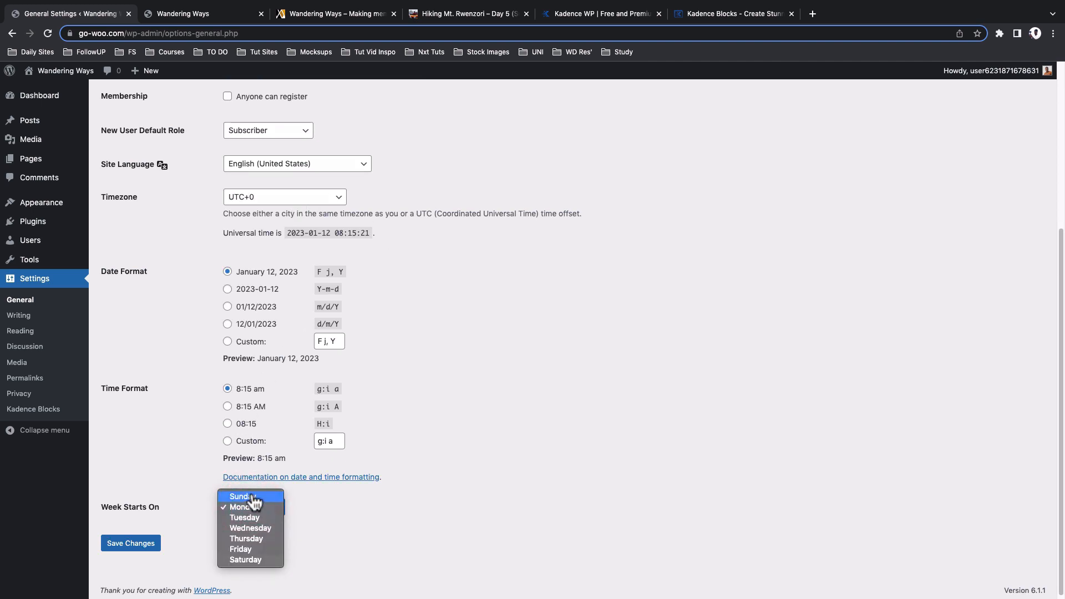
pyautogui.click(253, 493)
pyautogui.click(123, 543)
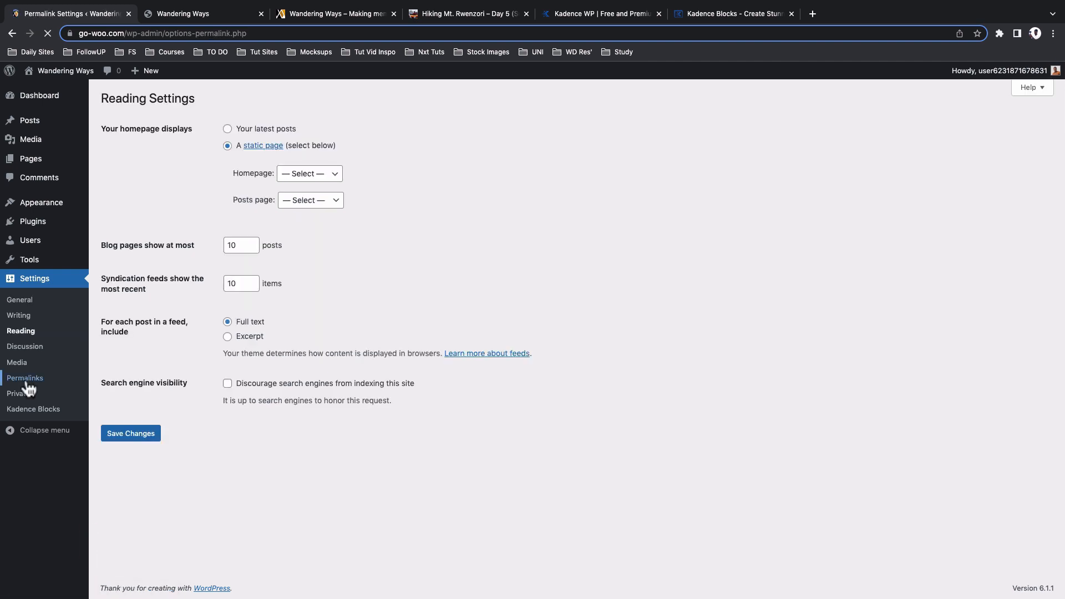
# Set the permalink structure to Post name and save the change
pyautogui.click(25, 378)
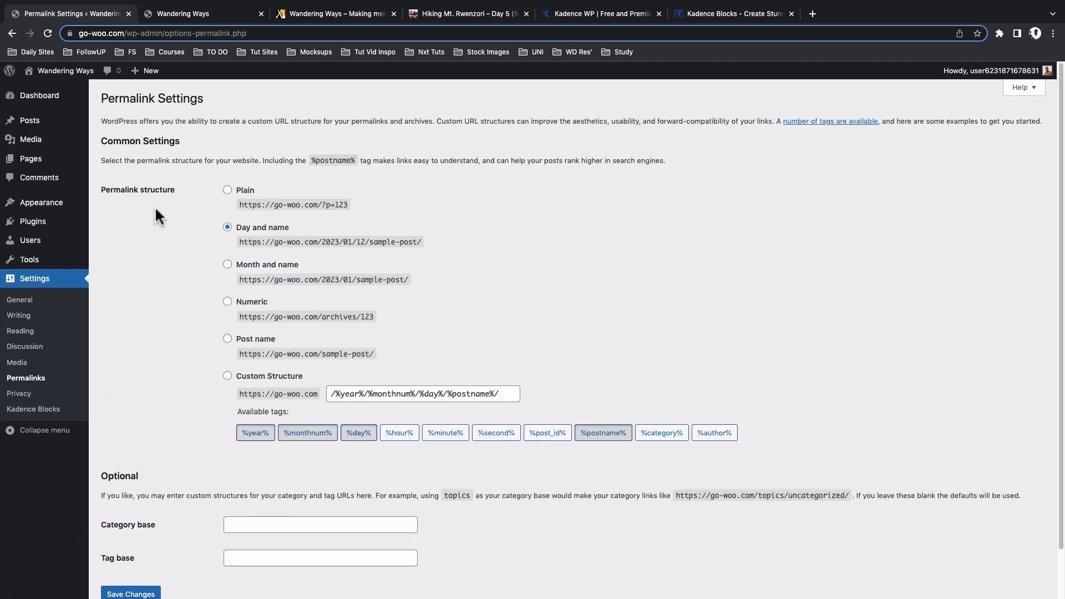
pyautogui.click(228, 339)
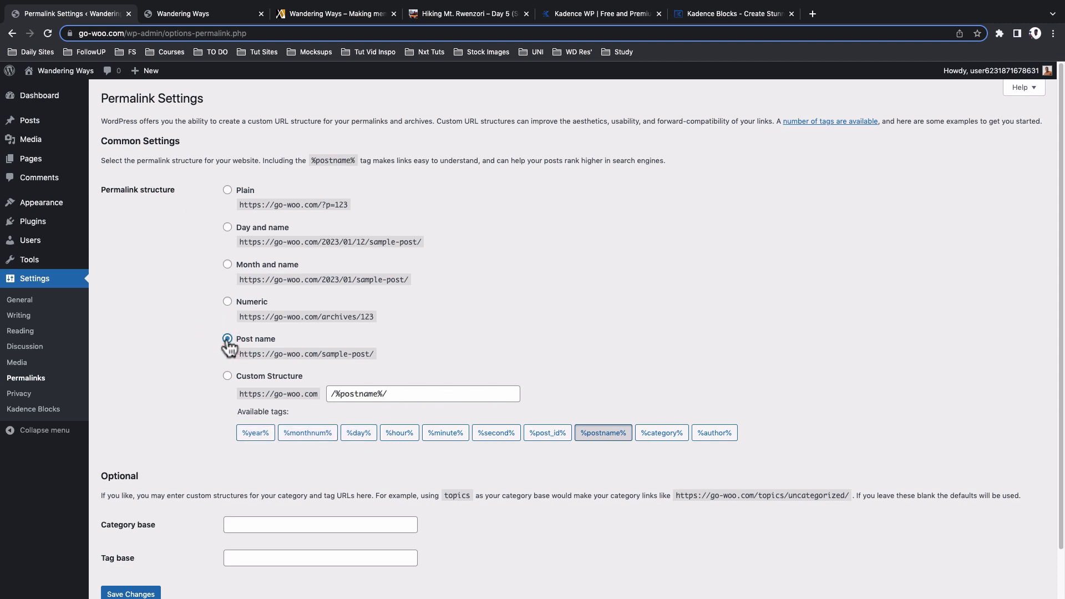
pyautogui.scroll(-2, 172, 407)
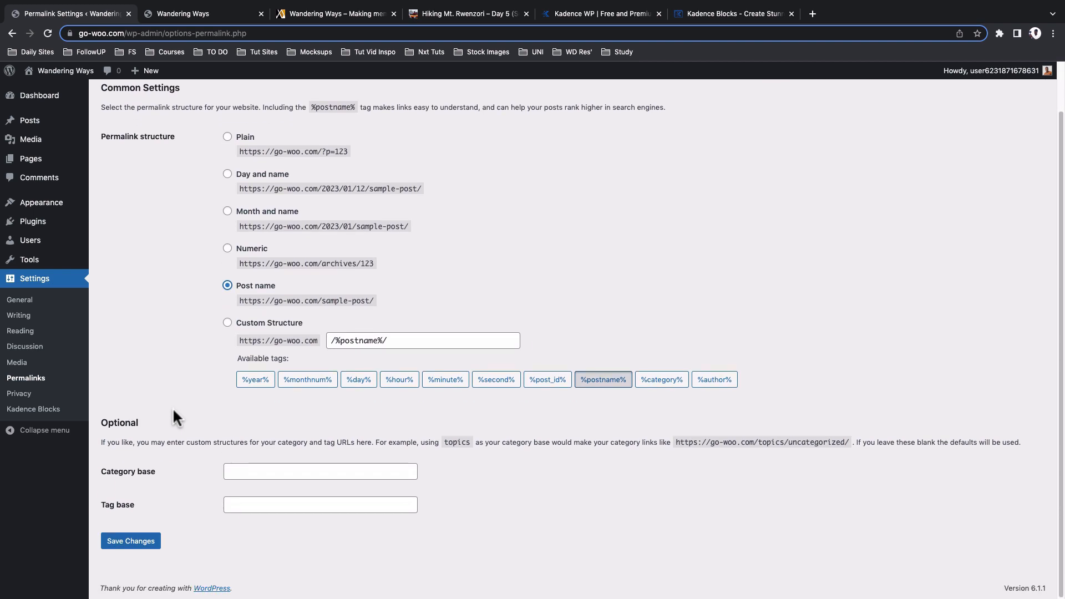
pyautogui.click(145, 548)
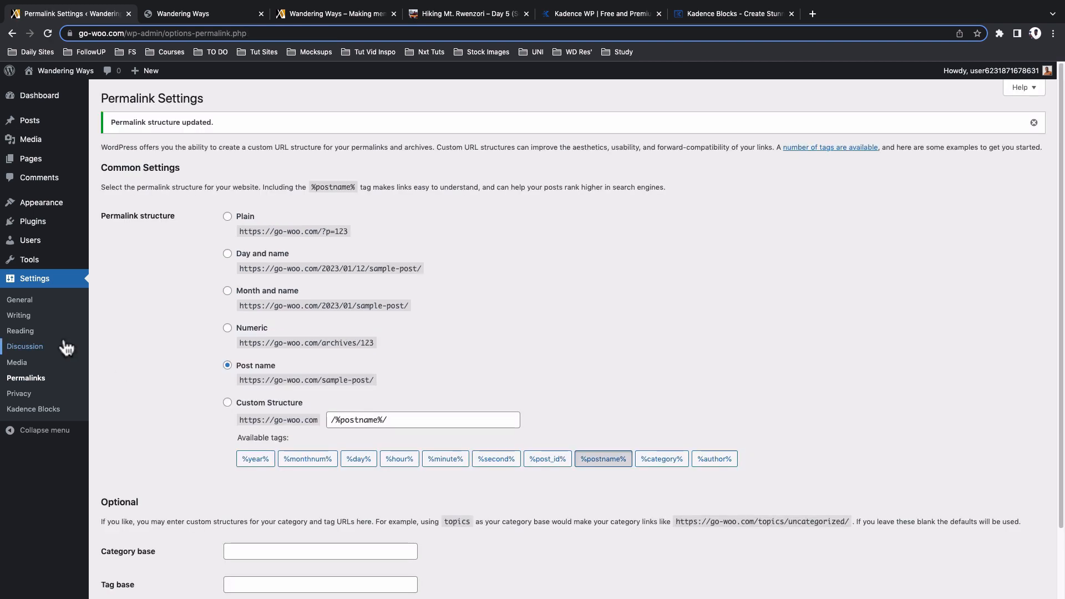
# Create a menu named Main Menu with the Primary display location, consulting the demo site's navigation for reference
pyautogui.moveTo(48, 207)
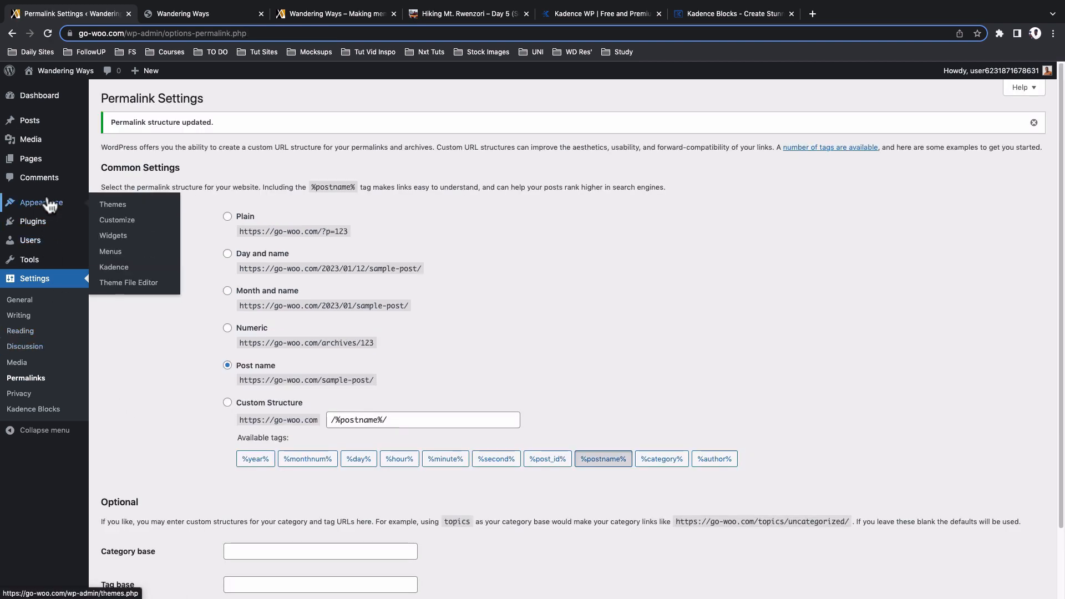
pyautogui.click(109, 255)
pyautogui.click(322, 17)
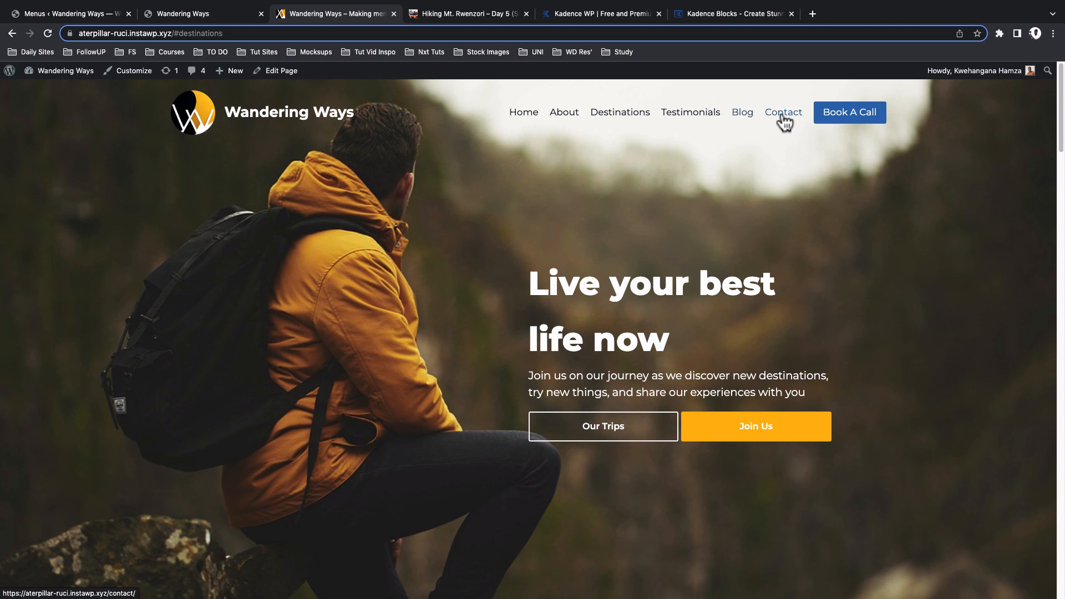
pyautogui.click(85, 10)
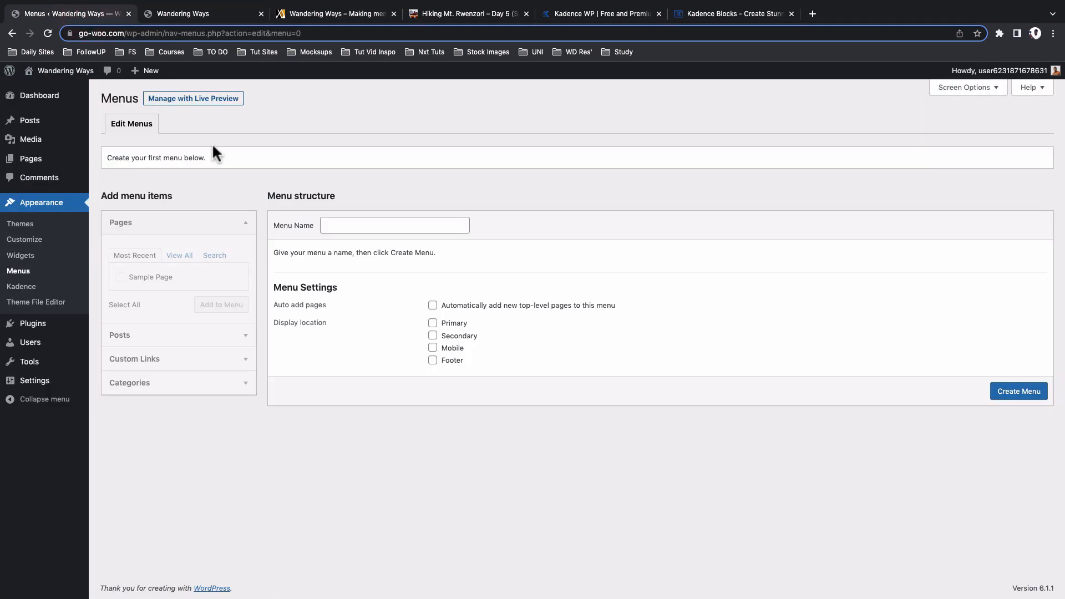
pyautogui.click(375, 228)
pyautogui.write('Main Menu')
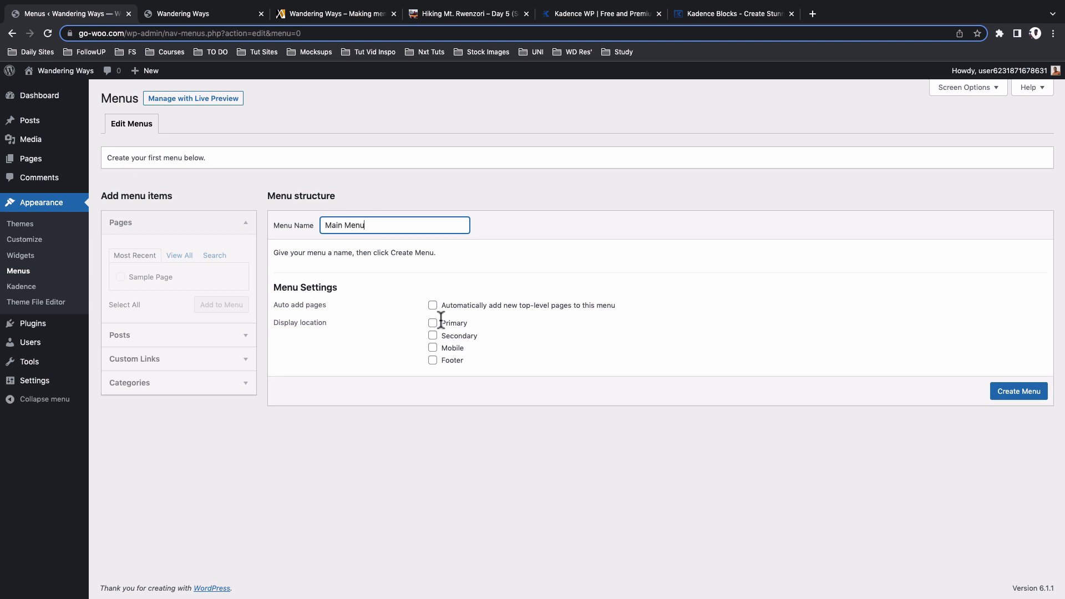
pyautogui.click(433, 322)
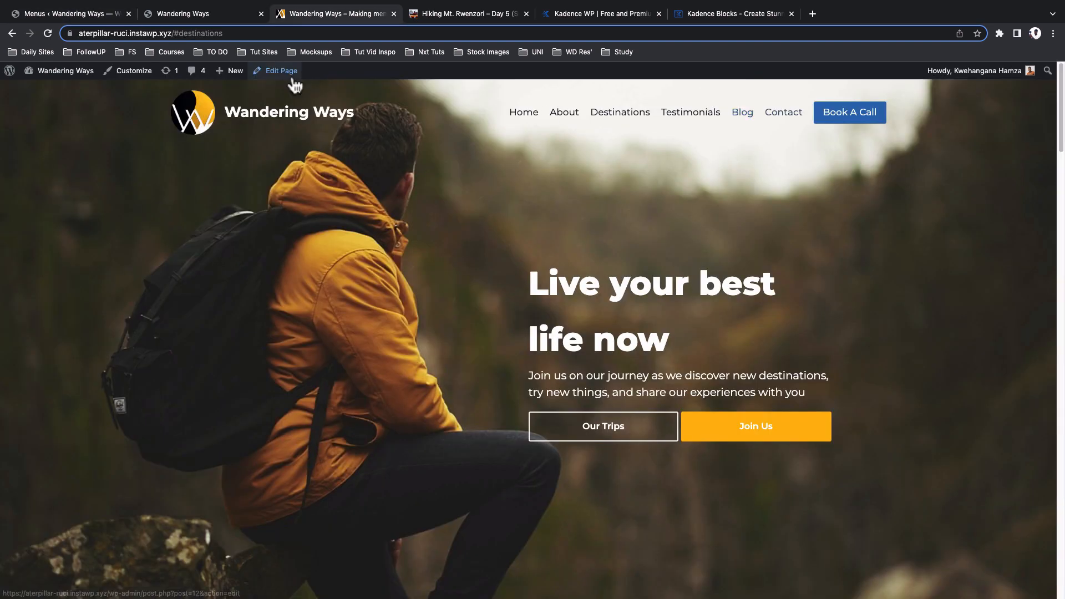
pyautogui.click(72, 13)
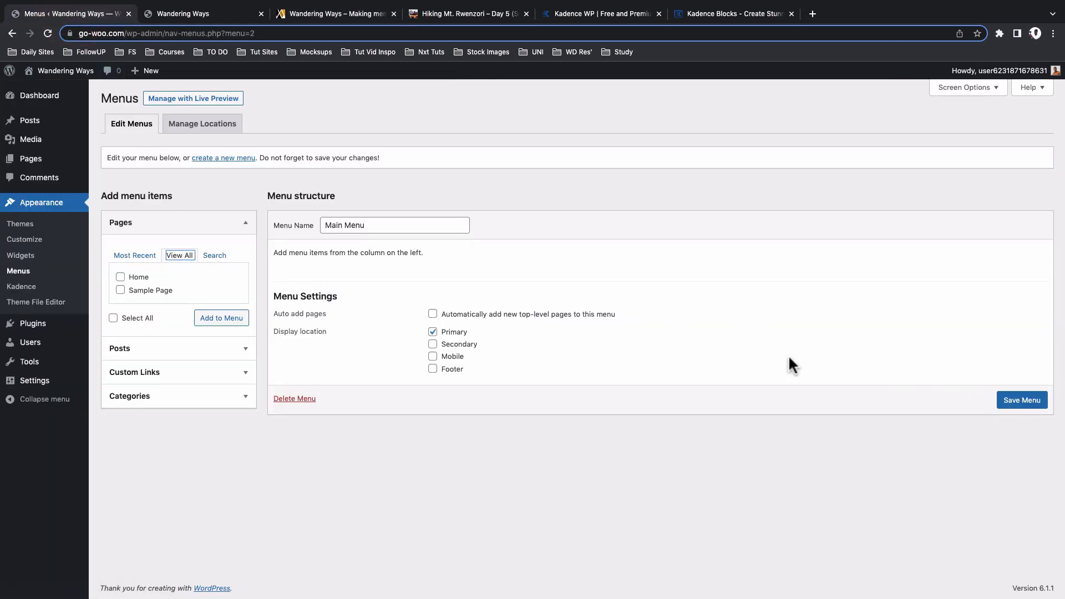
# From the list of all pages, add a new page titled Home
pyautogui.moveTo(30, 167)
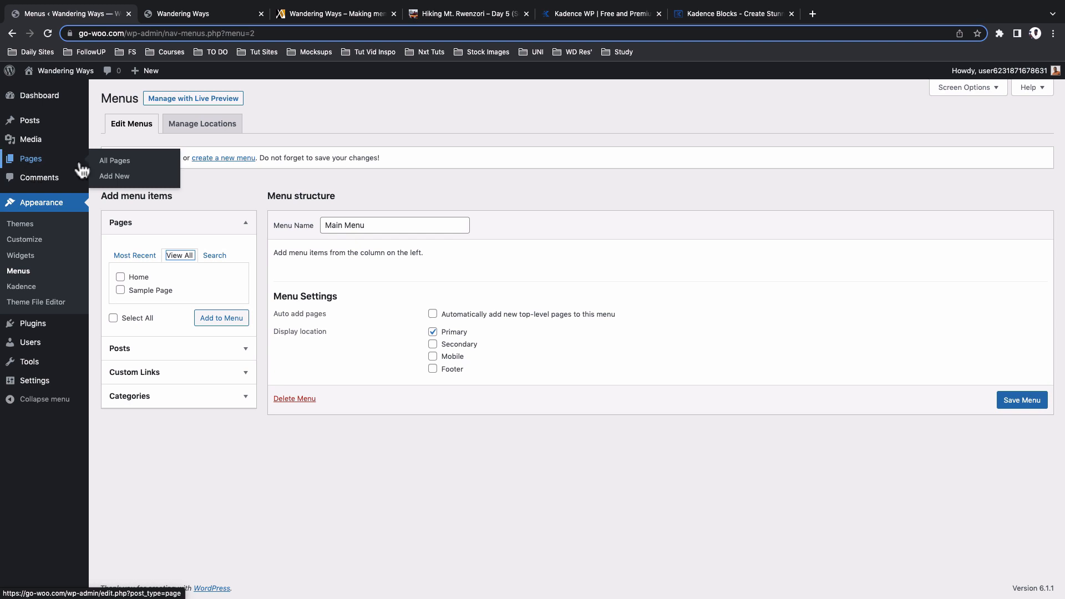
pyautogui.click(116, 163)
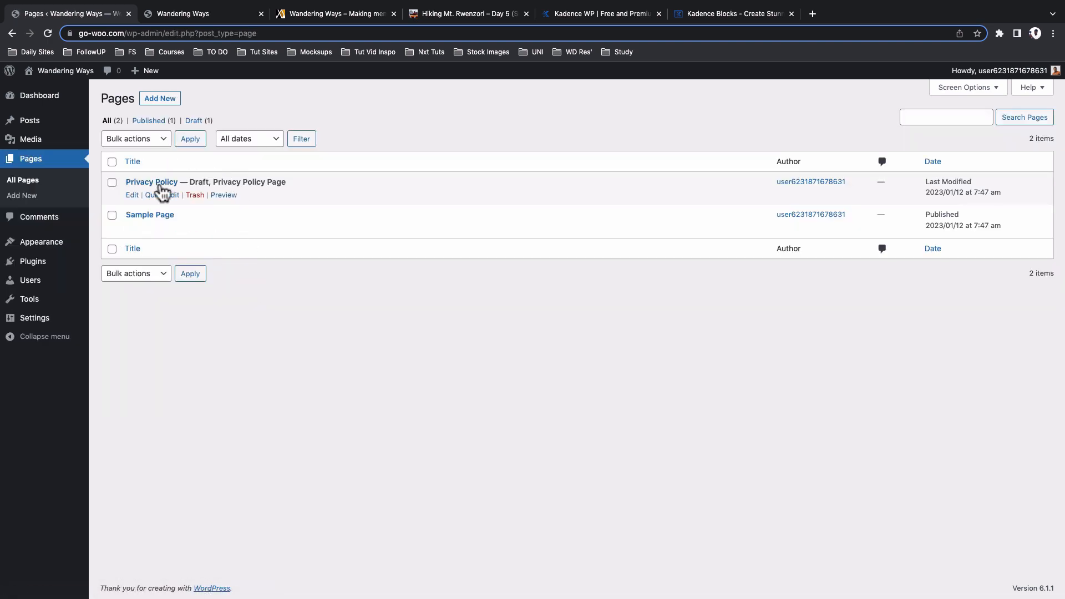
pyautogui.click(157, 101)
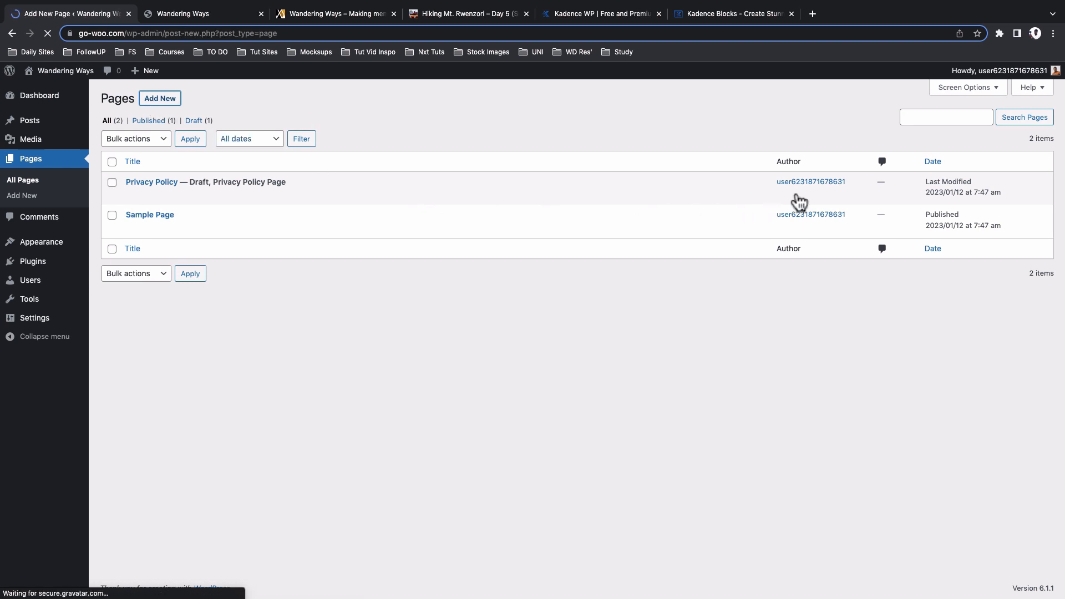
pyautogui.write('HOme')
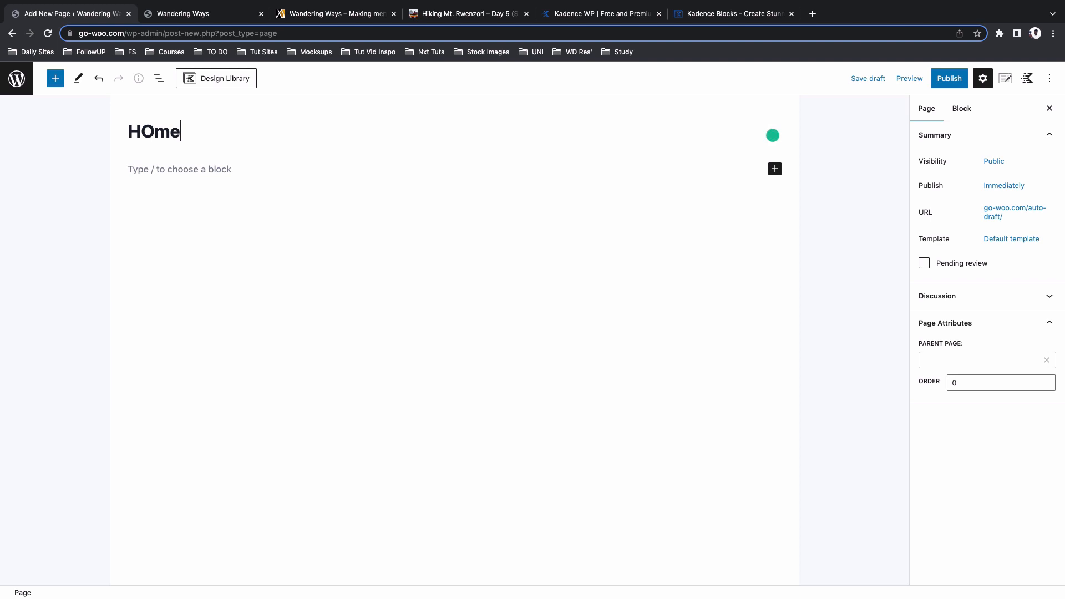
pyautogui.press('BackSpace')
pyautogui.press('BackSpace')
pyautogui.press('BackSpace')
pyautogui.write('om')
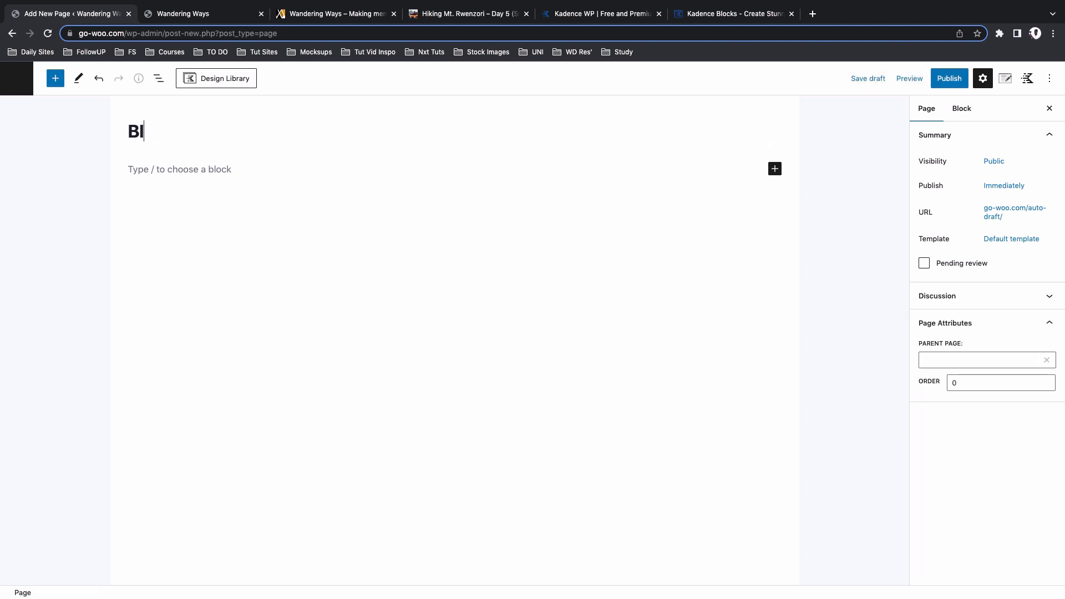
# Publish a page titled Blog and another titled Contact, and return to the list of all pages
pyautogui.write('og')
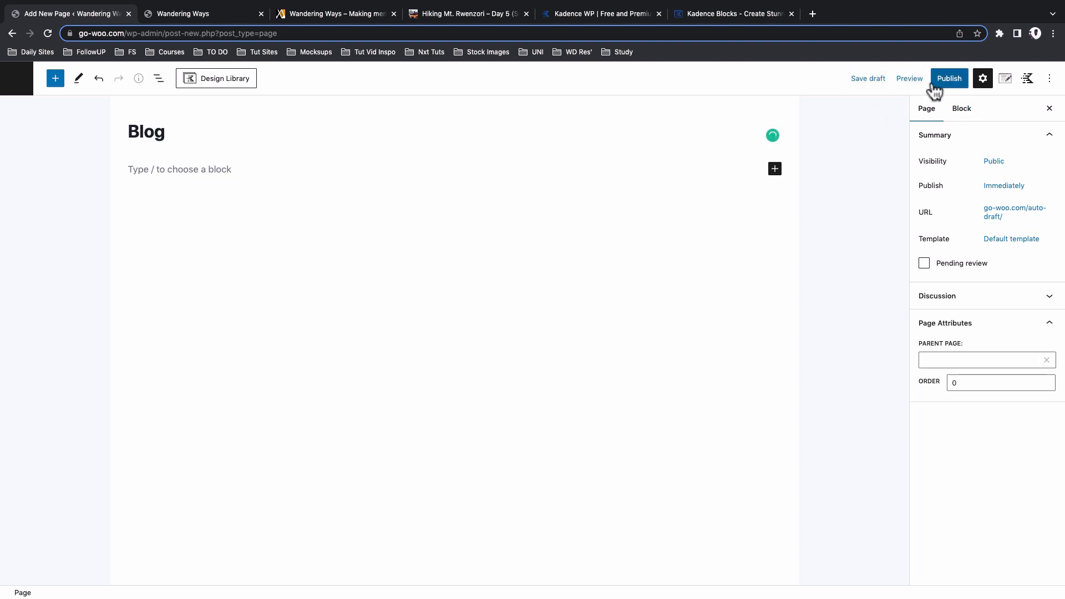
pyautogui.click(949, 78)
pyautogui.click(1019, 205)
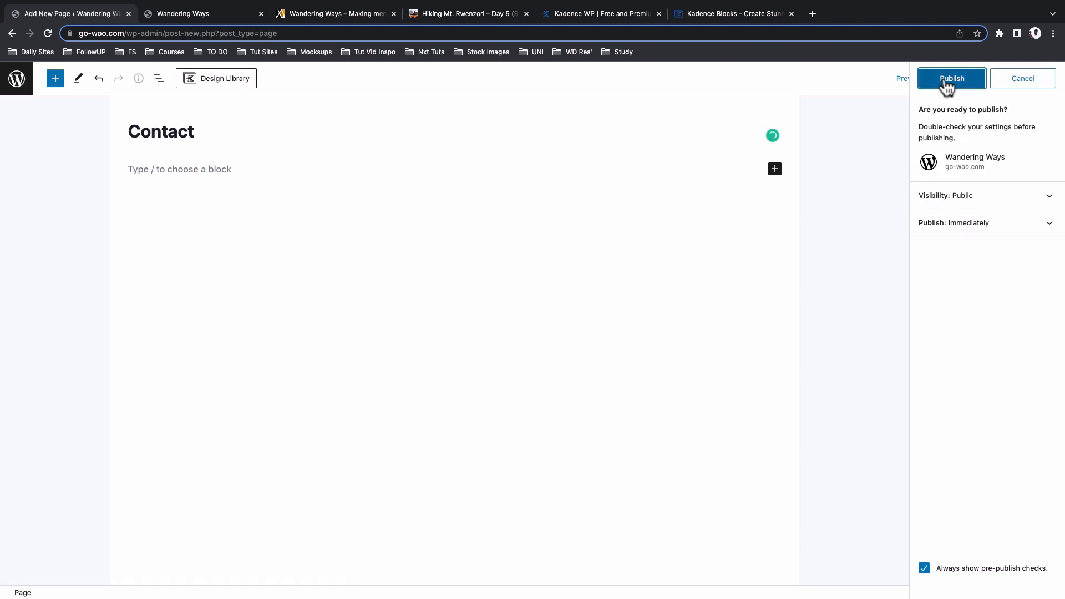
pyautogui.click(945, 80)
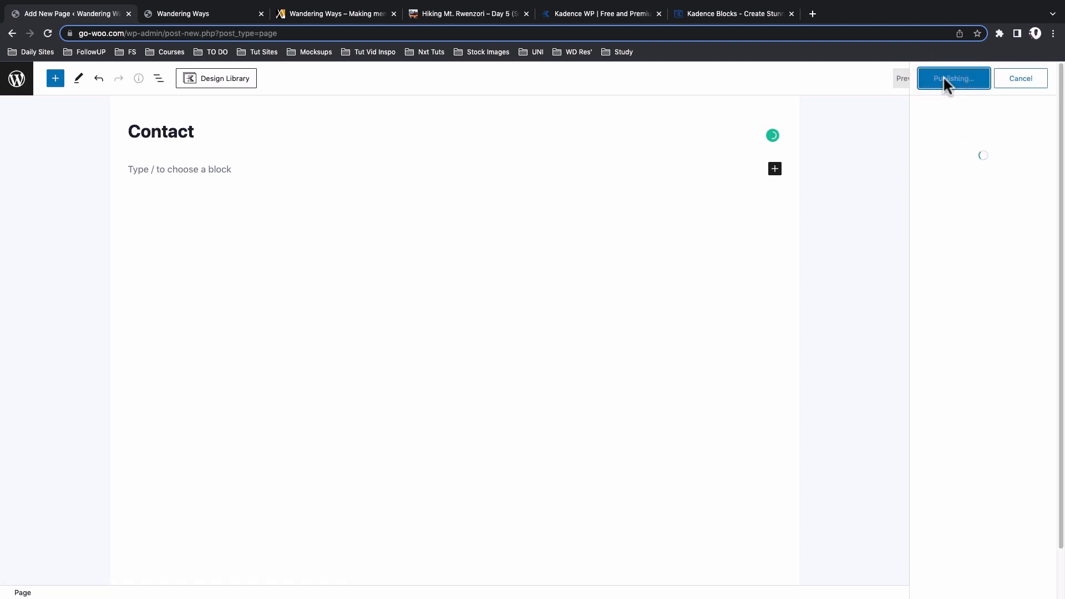
pyautogui.click(25, 89)
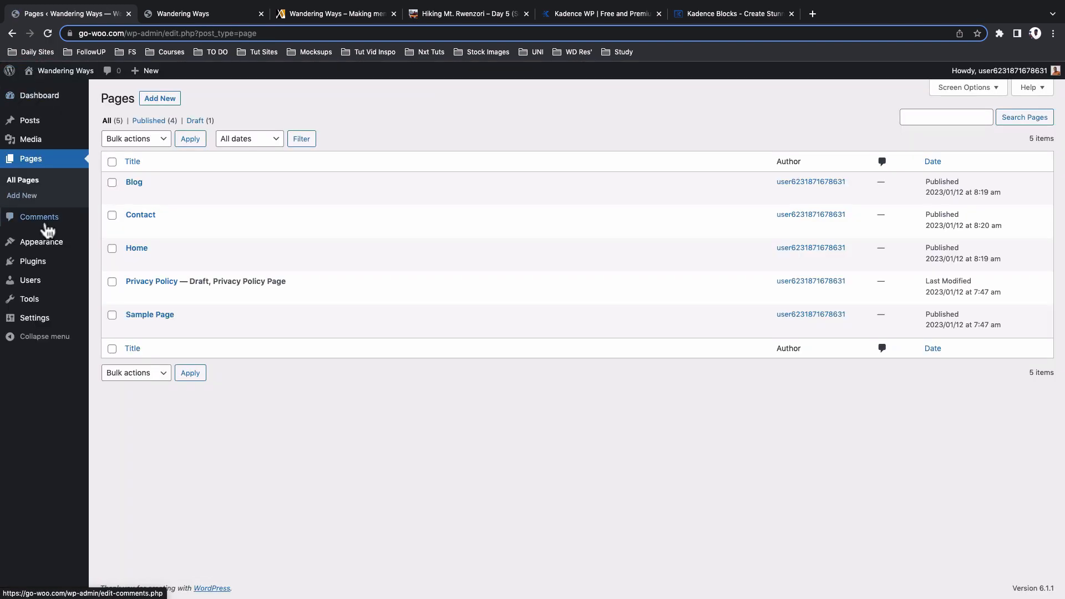
# Open Main Menu for editing and show all the pages that can be added to it
pyautogui.moveTo(49, 247)
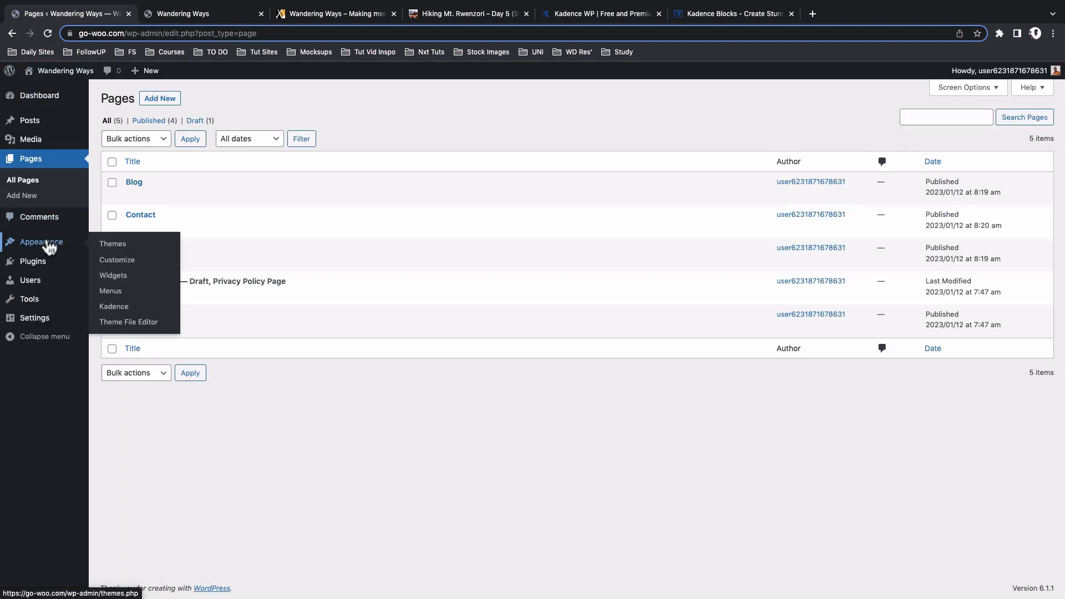
pyautogui.click(121, 296)
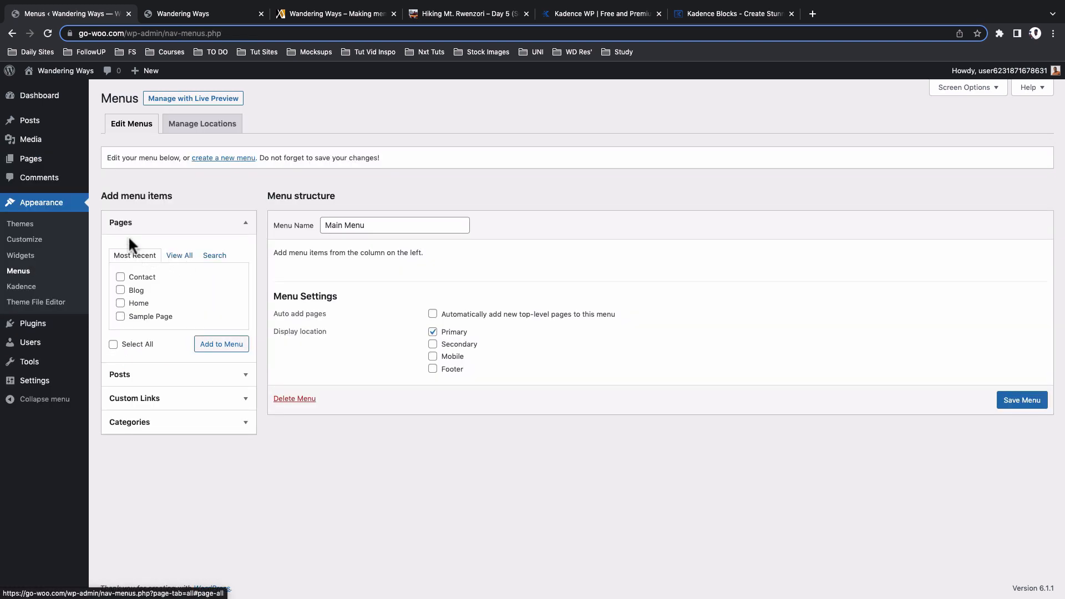
pyautogui.click(179, 257)
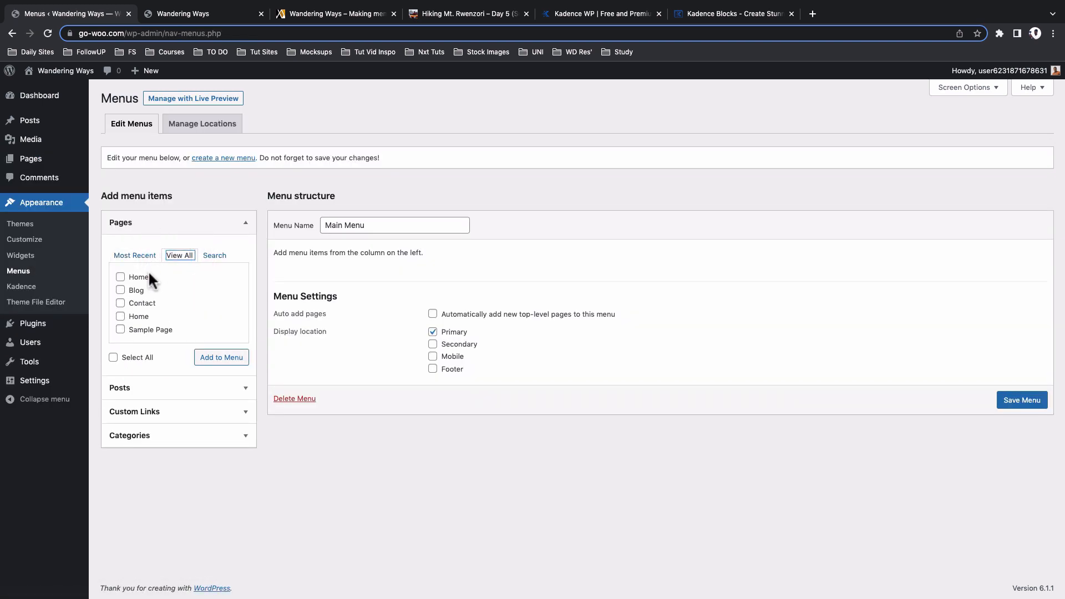
pyautogui.click(120, 276)
pyautogui.click(214, 362)
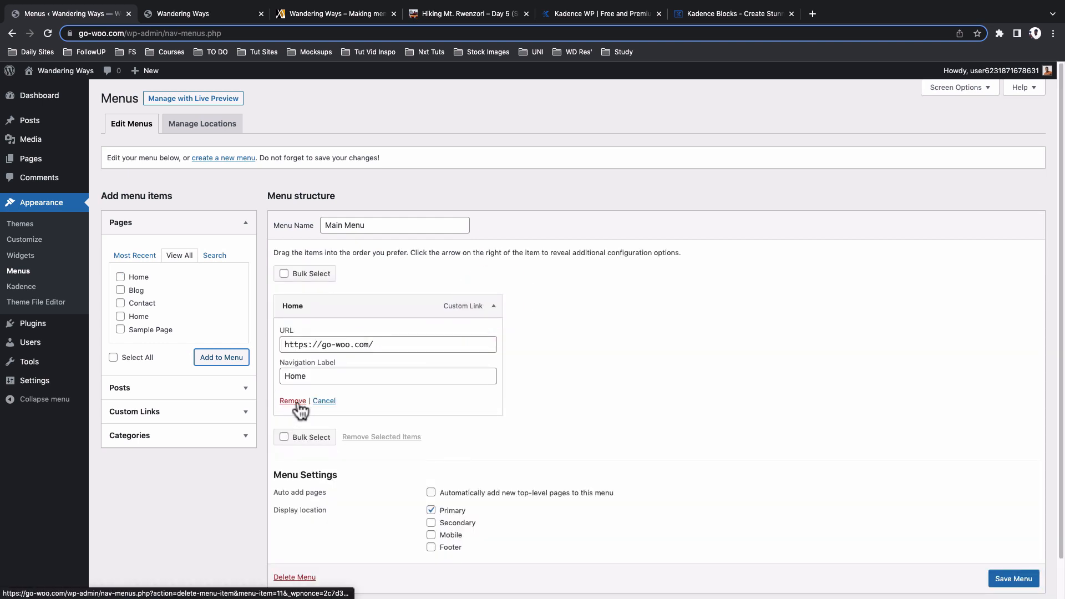
pyautogui.click(297, 402)
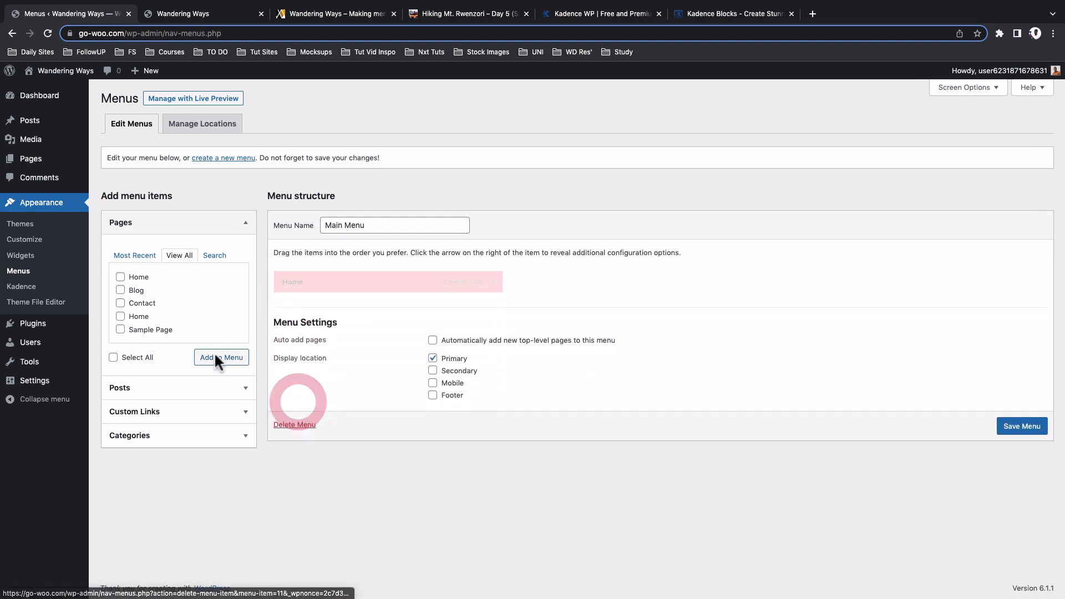
# Add the Blog and Contact pages and the published Home page to Main Menu
pyautogui.click(120, 303)
pyautogui.click(121, 317)
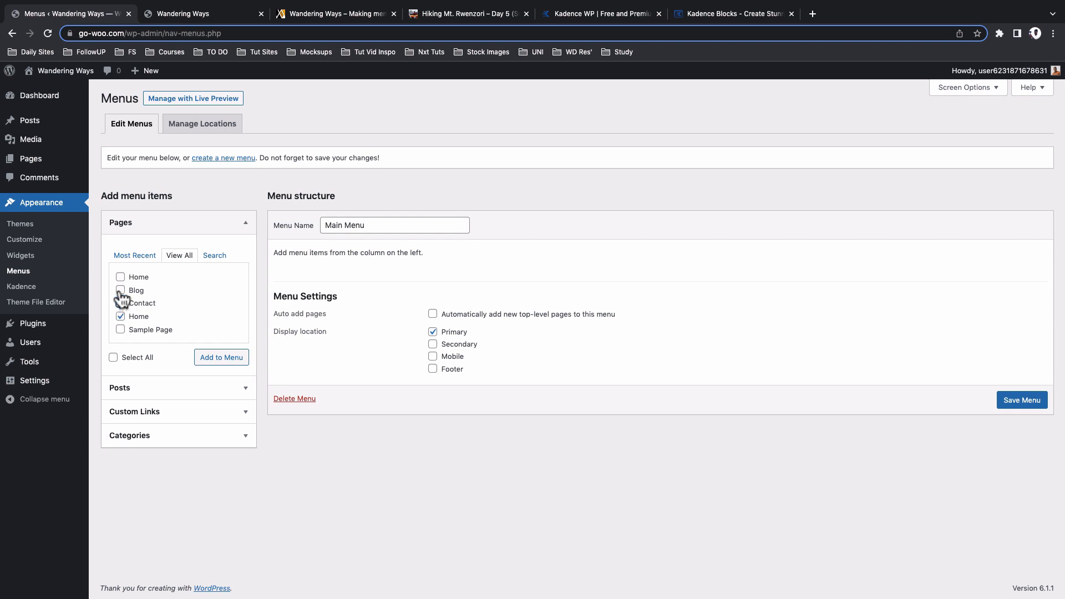
pyautogui.click(121, 290)
pyautogui.click(215, 358)
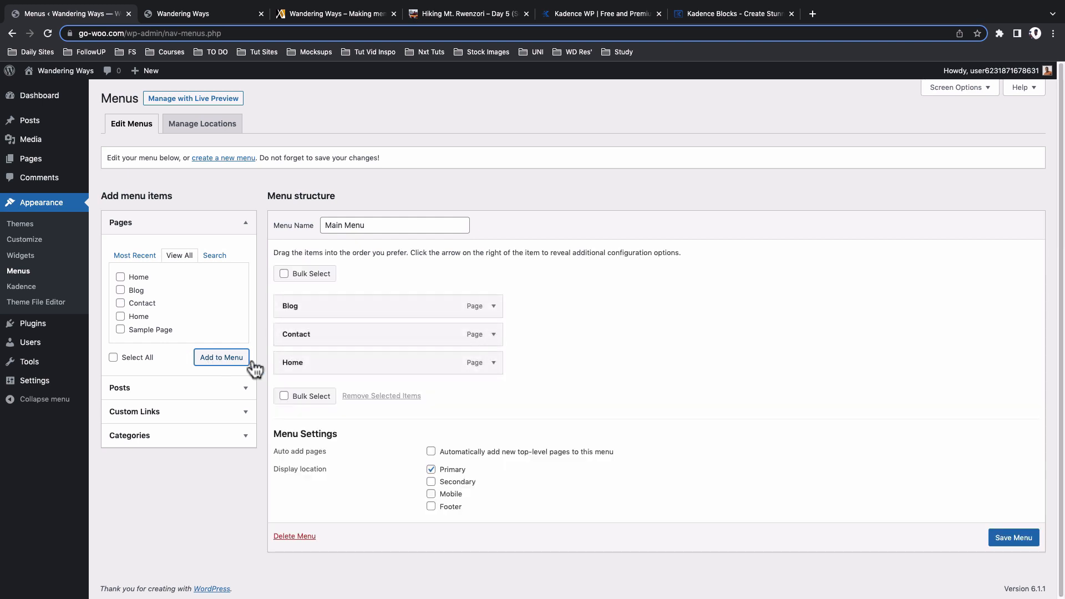
# Move Home to the top of Main Menu and add a custom link labelled About with the URL #
pyautogui.moveTo(325, 368); pyautogui.dragTo(324, 314)
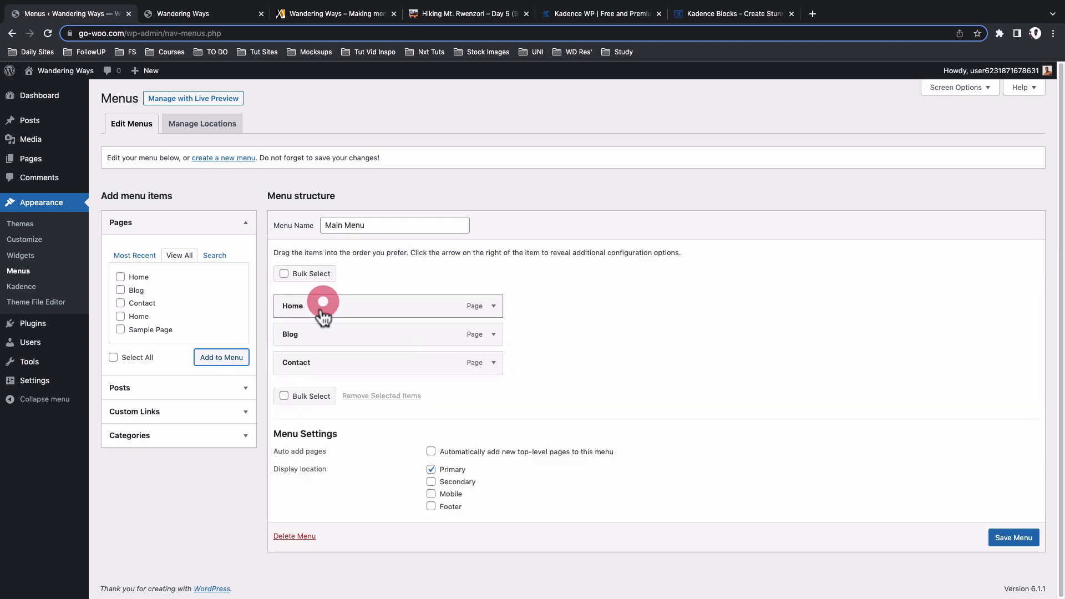
pyautogui.click(244, 416)
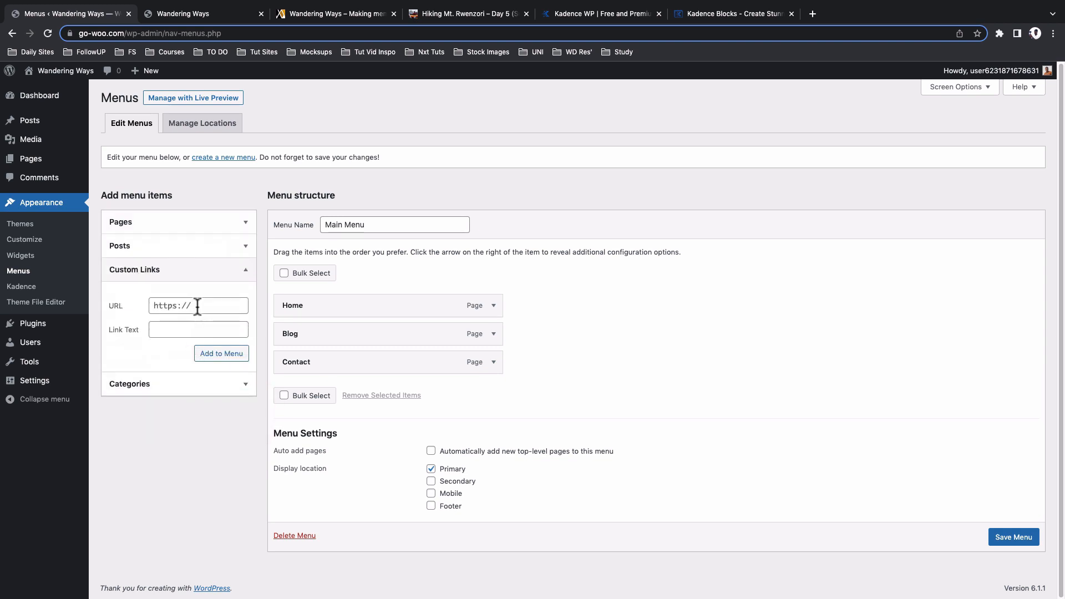
pyautogui.click(197, 306)
pyautogui.press('super+a')
pyautogui.write('#')
pyautogui.click(187, 327)
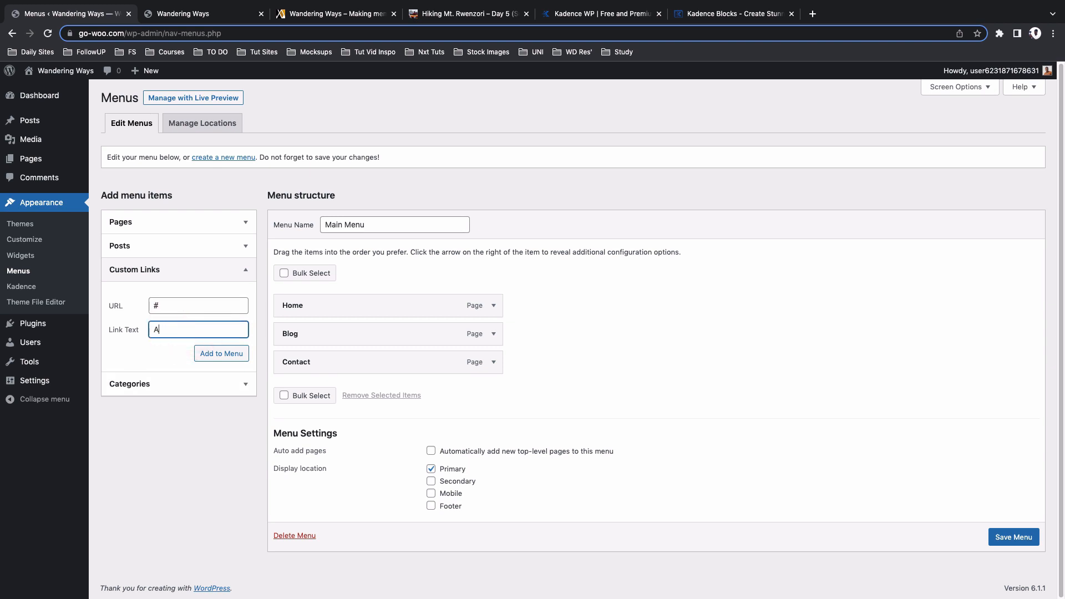
pyautogui.write('About')
pyautogui.click(220, 355)
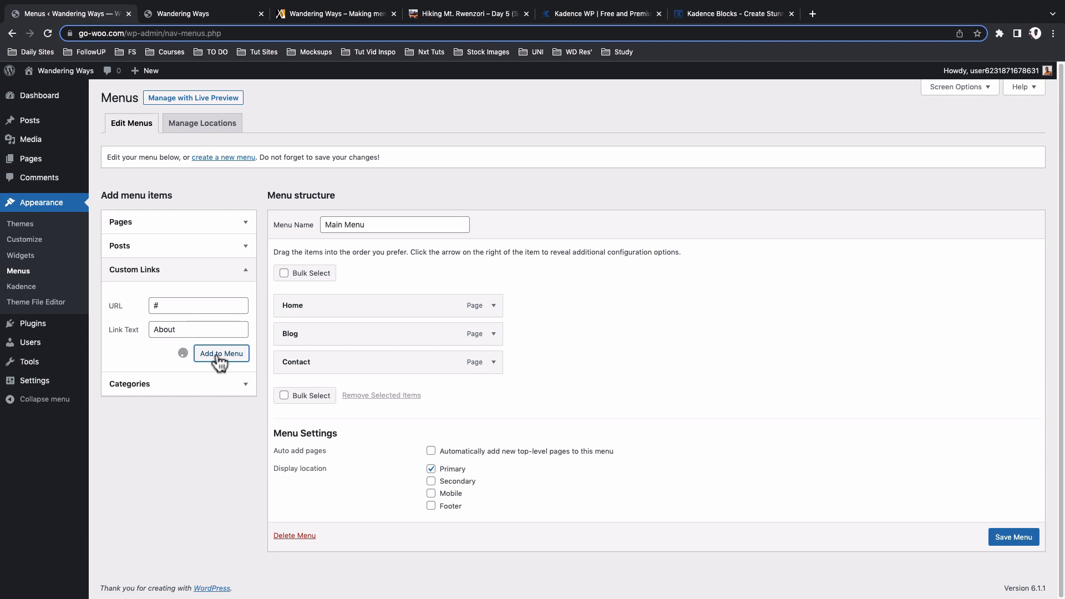
# Add a custom link labelled Testimonials with the URL # to Main Menu
pyautogui.click(196, 306)
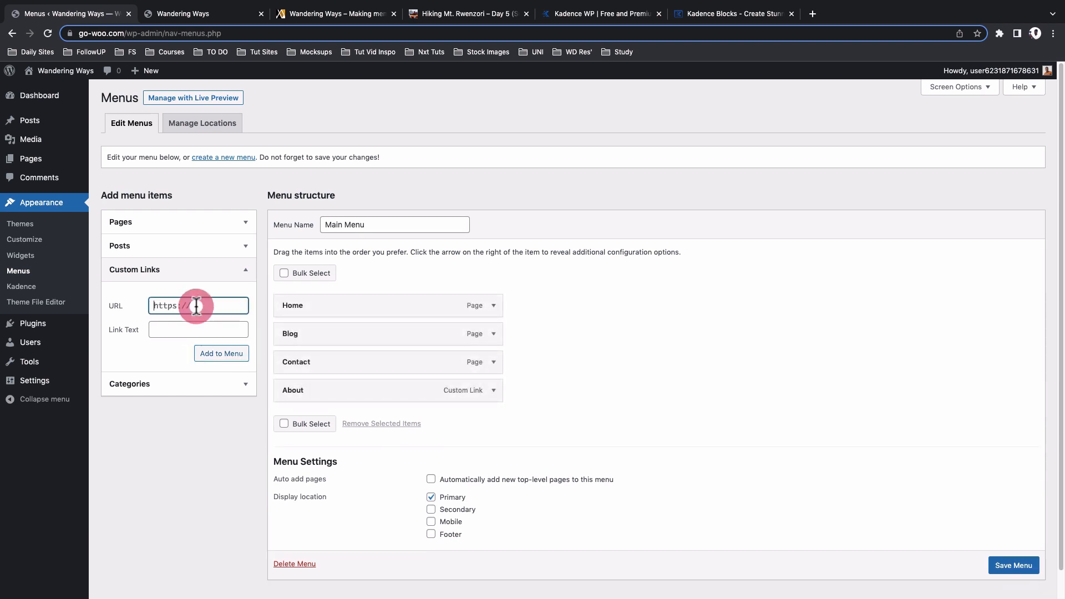
pyautogui.press('super+a')
pyautogui.write('#')
pyautogui.click(170, 331)
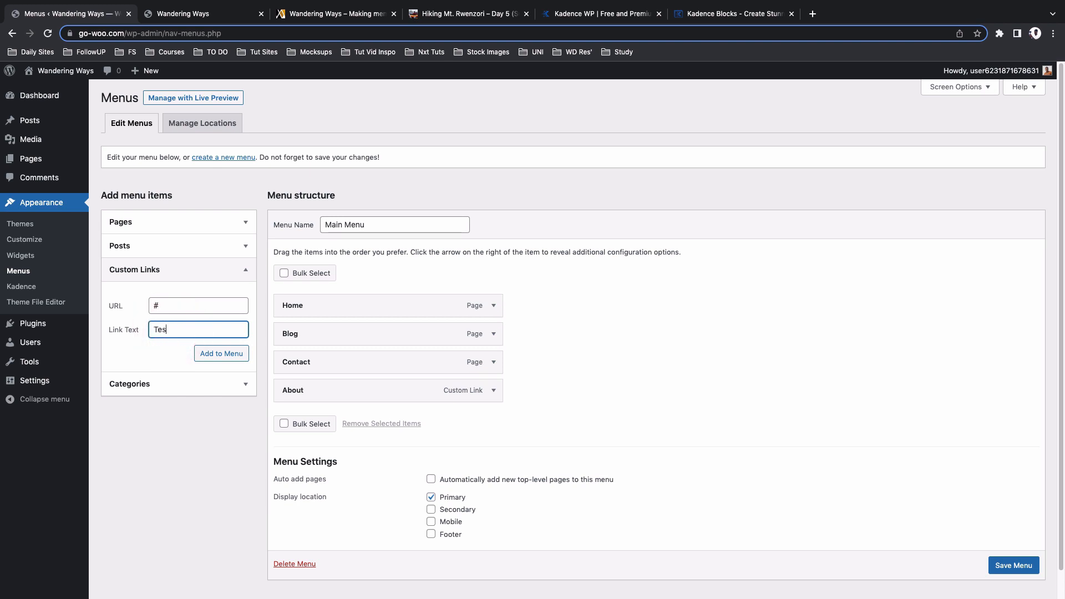
pyautogui.write('Testimonials')
pyautogui.press('Return')
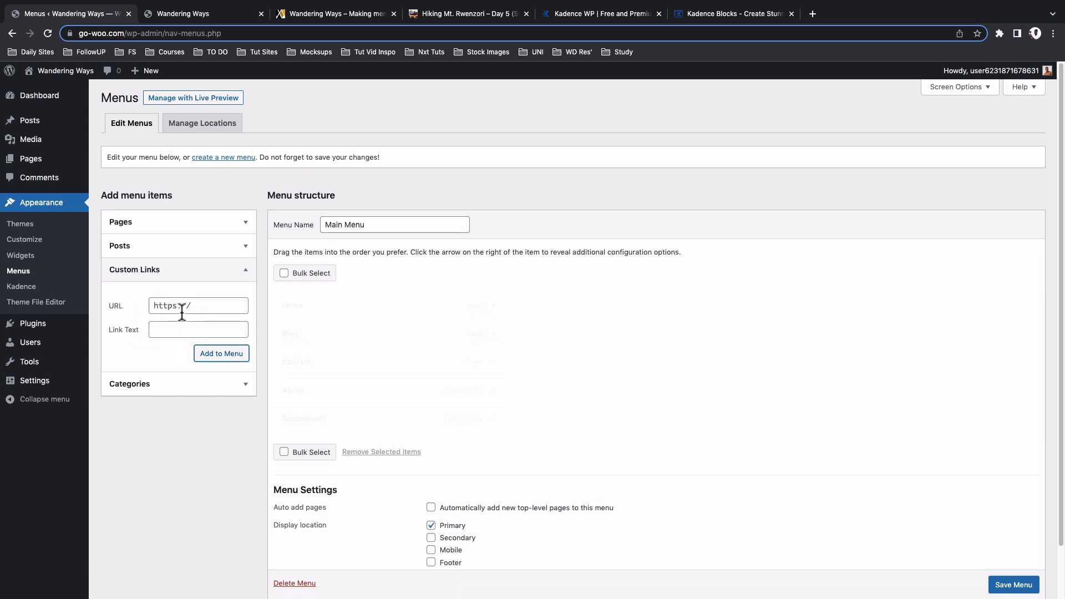
# Add a custom link labelled Destinations with the URL # to Main Menu
pyautogui.click(183, 309)
pyautogui.press('Tab')
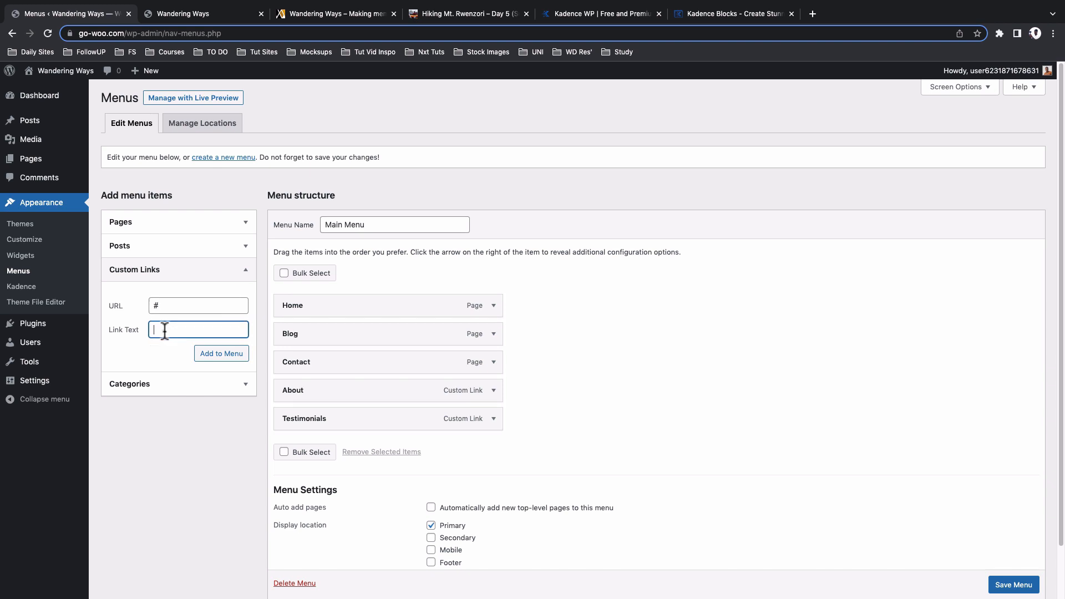
pyautogui.write('Destinations')
pyautogui.press('Return')
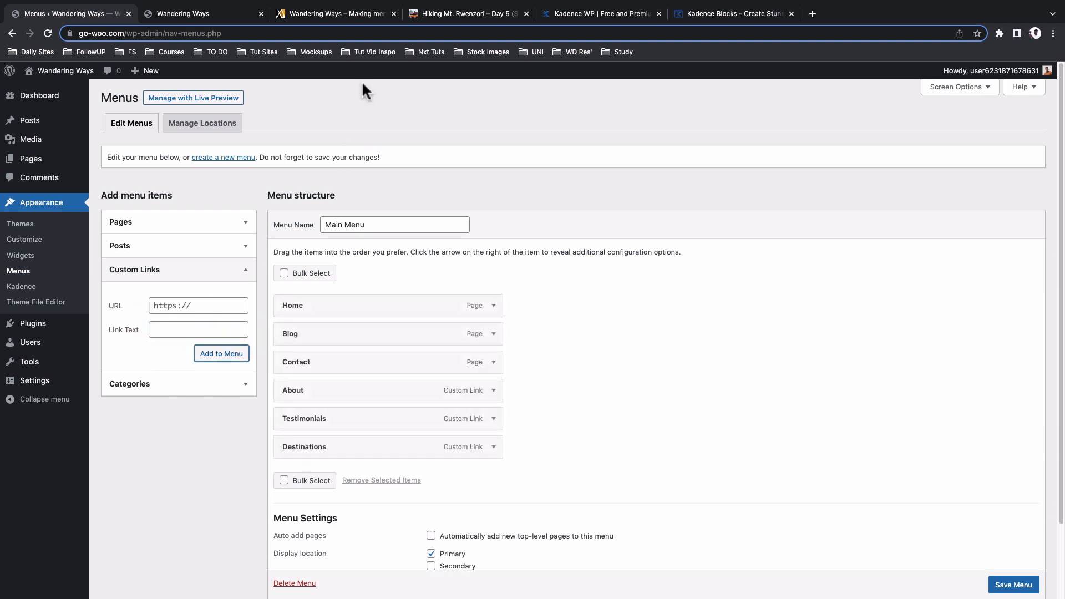
# Following the demo site, order Main Menu as Home, About, Destinations, Testimonials, Blog, Contact, and save the menu
pyautogui.click(334, 14)
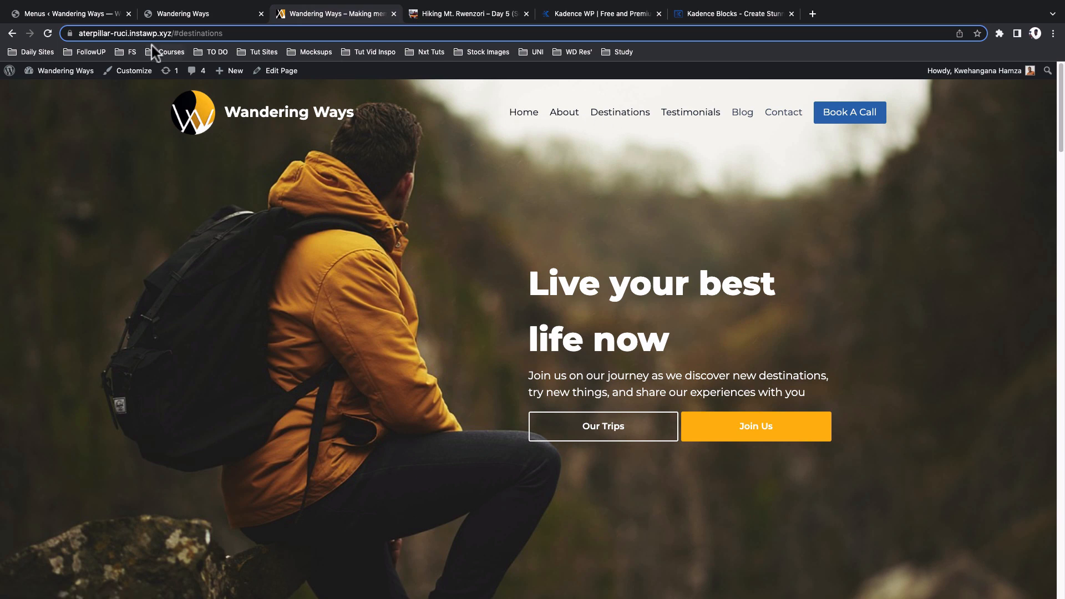
pyautogui.click(96, 16)
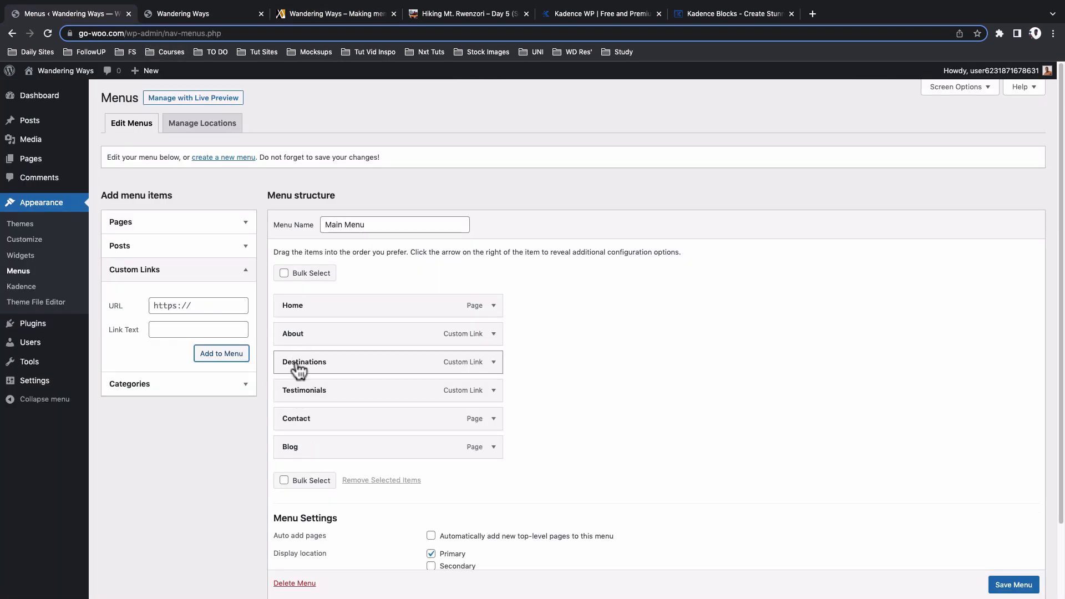
pyautogui.moveTo(302, 450); pyautogui.dragTo(305, 426)
pyautogui.scroll(-3, 610, 488)
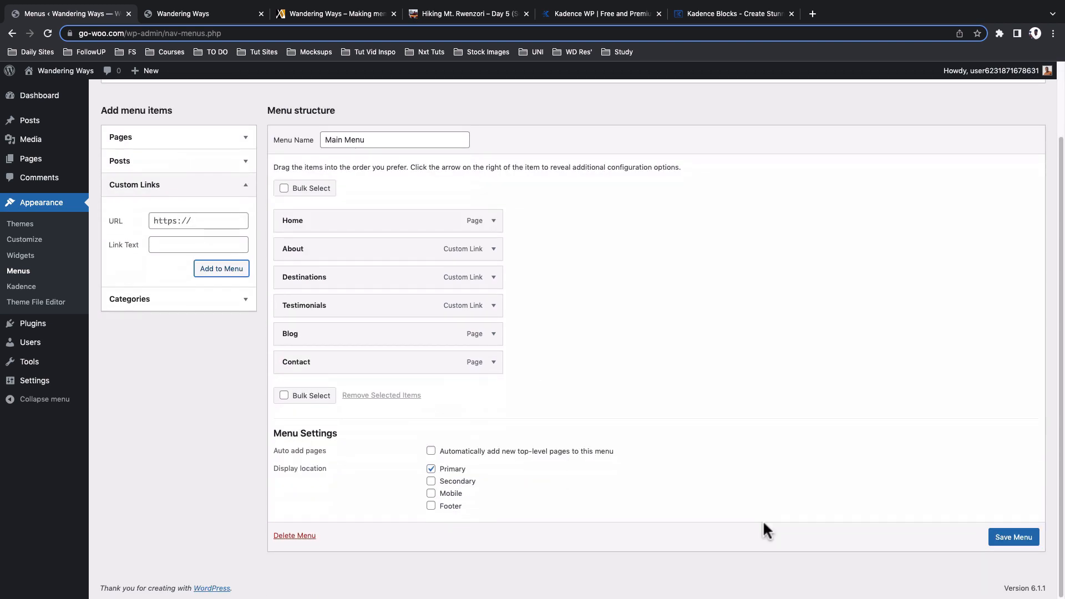
pyautogui.click(1019, 539)
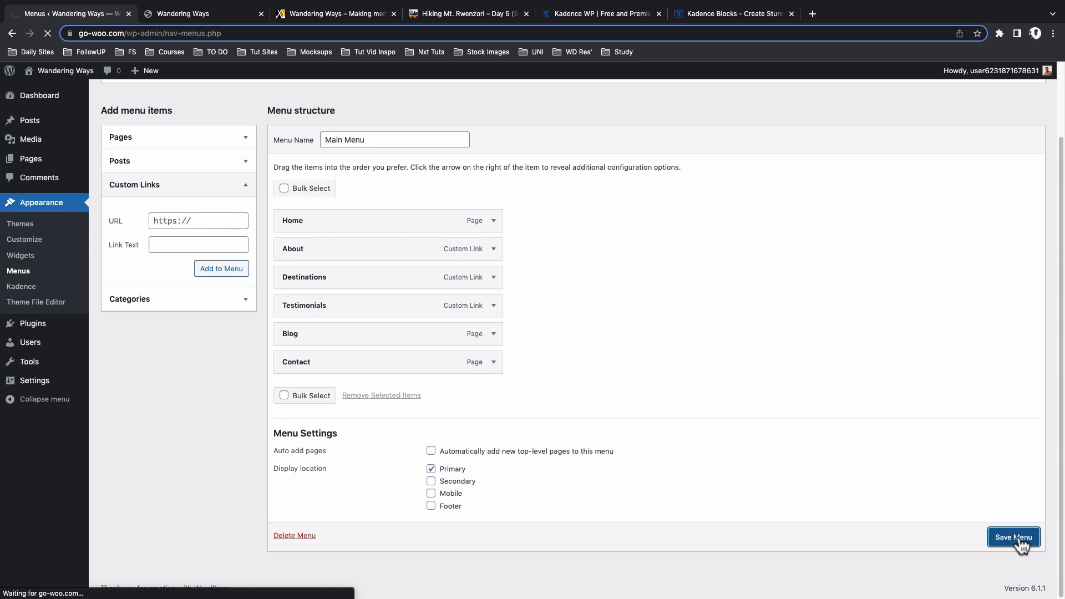
# In the reading settings, use a static homepage with Home as homepage and Blog as posts page, and save the changes
pyautogui.moveTo(45, 383)
pyautogui.click(120, 416)
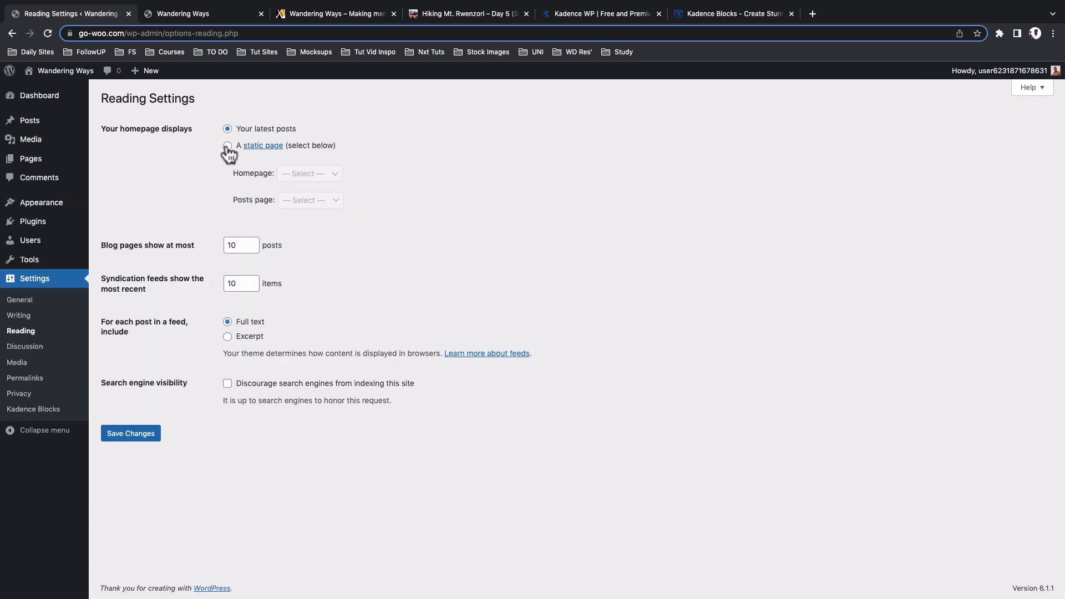
pyautogui.click(228, 146)
pyautogui.click(300, 173)
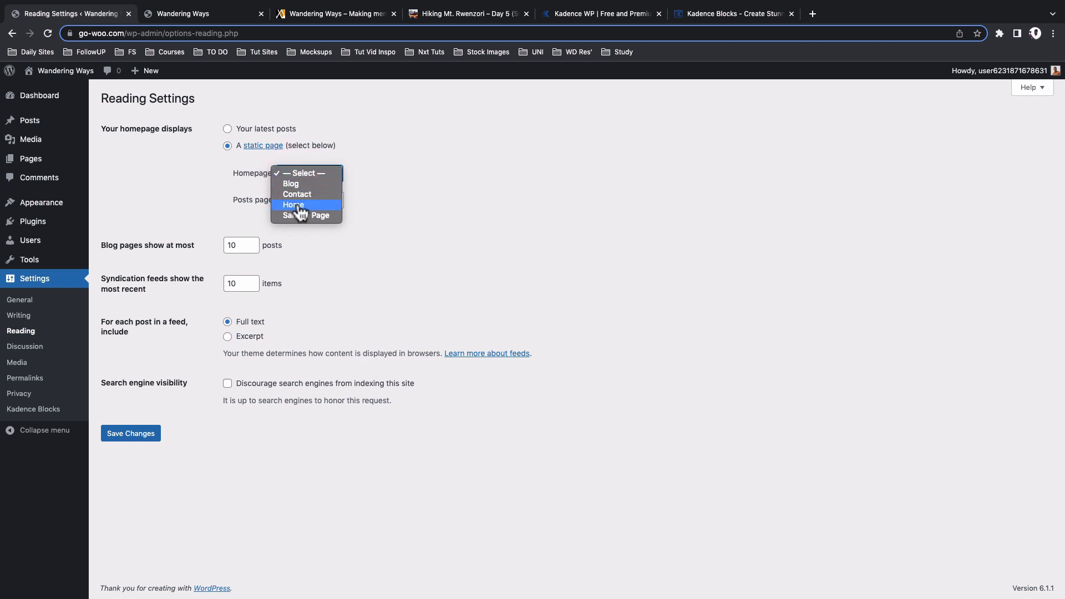
pyautogui.click(297, 206)
pyautogui.click(266, 200)
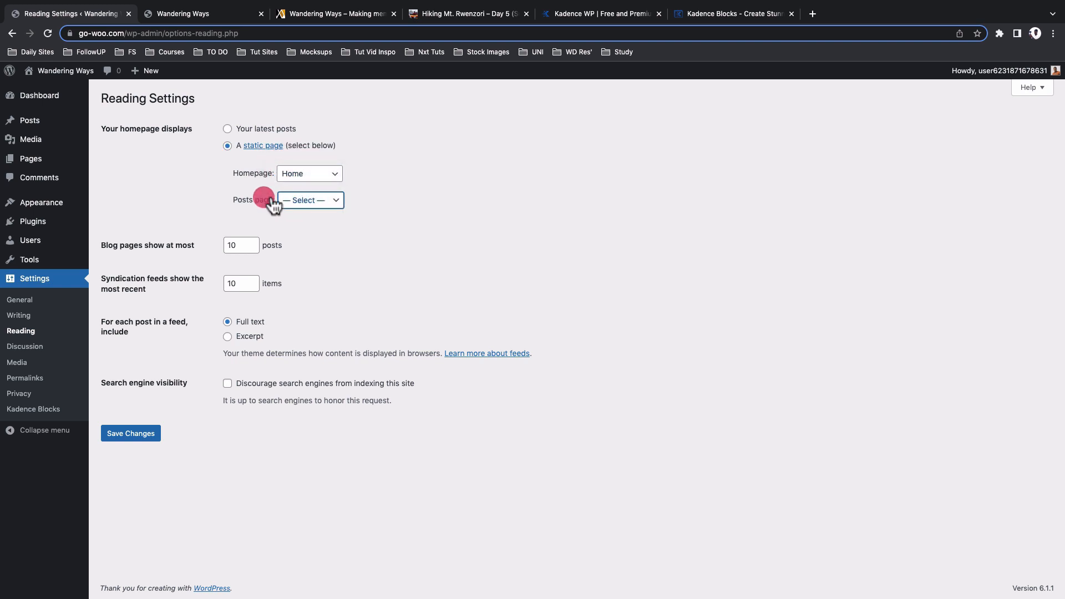
pyautogui.click(292, 200)
pyautogui.click(303, 212)
pyautogui.click(136, 435)
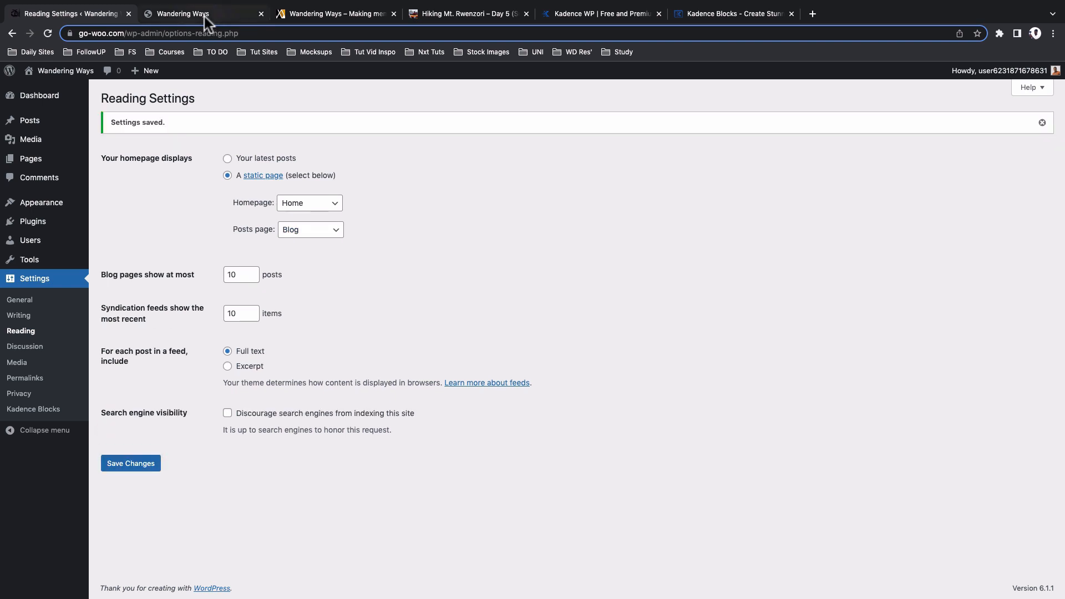
# Reload the site's front page to check its menu and homepage, and return to the reading settings
pyautogui.click(205, 17)
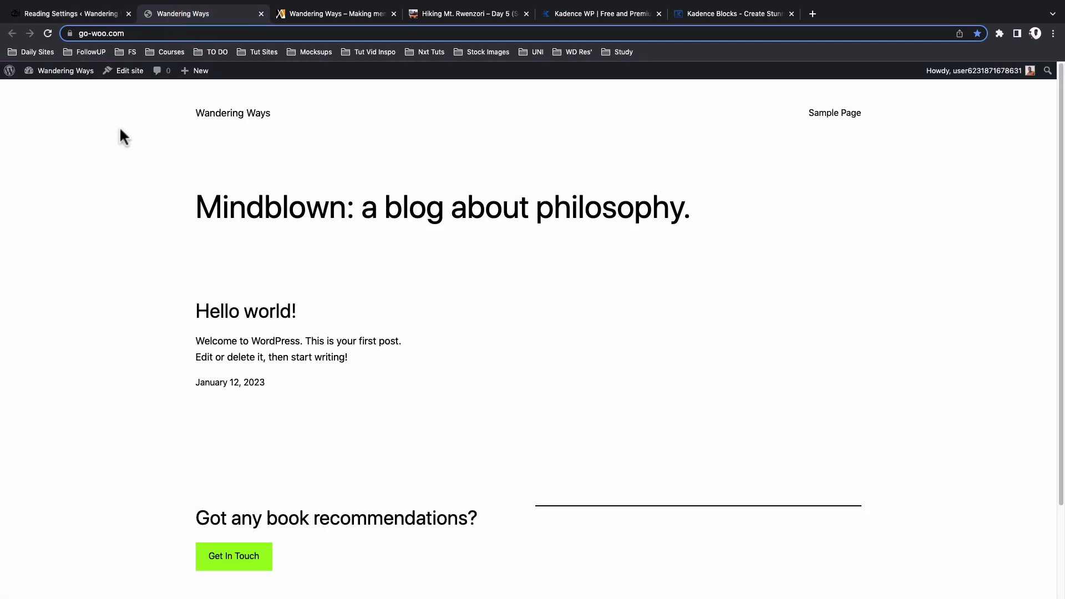
pyautogui.click(47, 34)
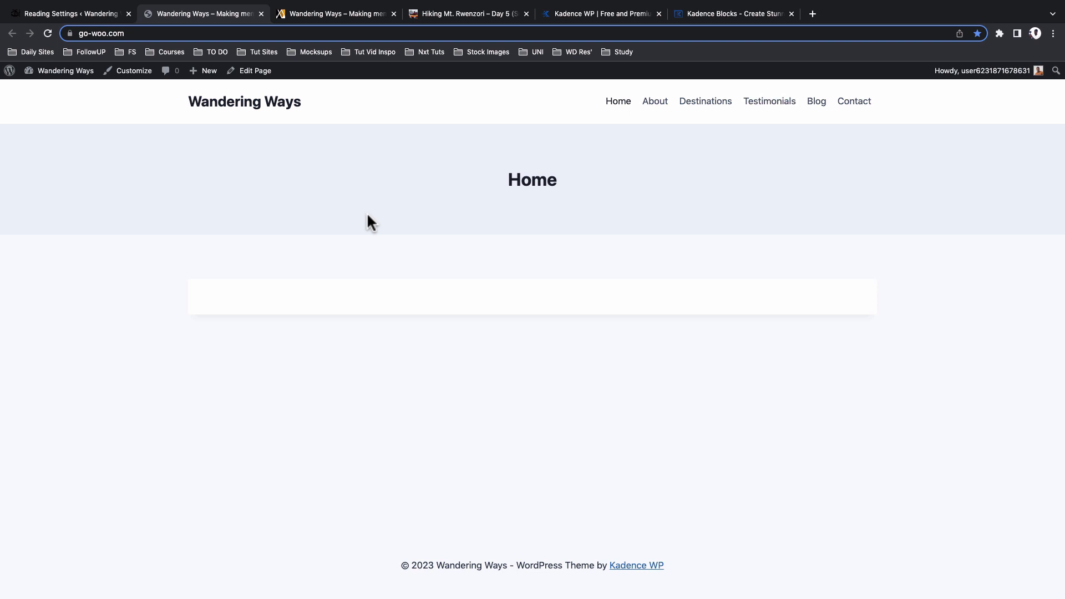
pyautogui.click(71, 13)
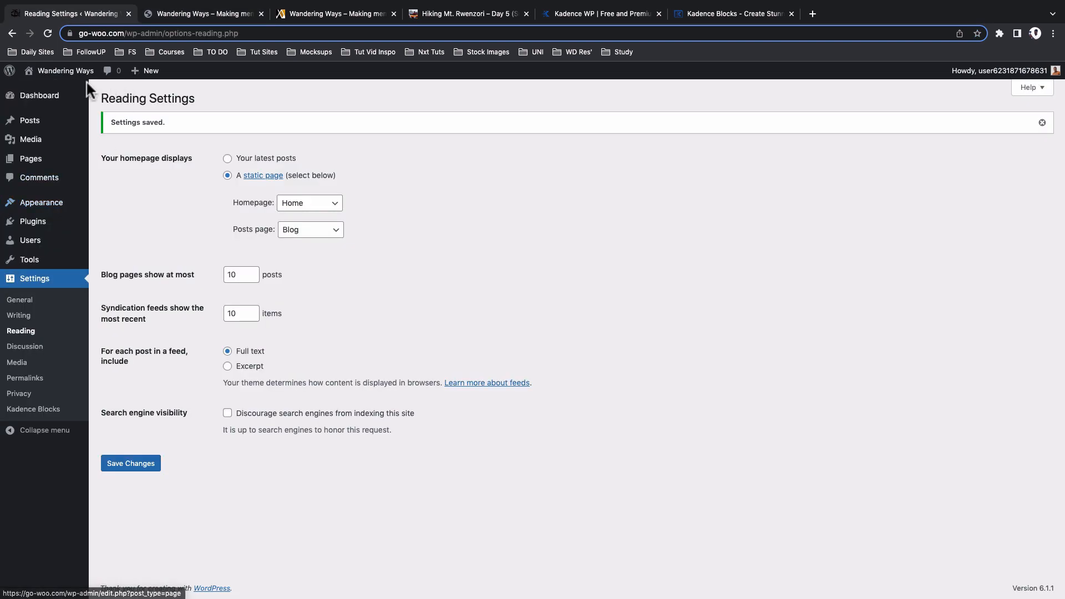
# In the theme customizer's color settings, change the first color of global Palette 1 to #FFB701
pyautogui.moveTo(54, 208)
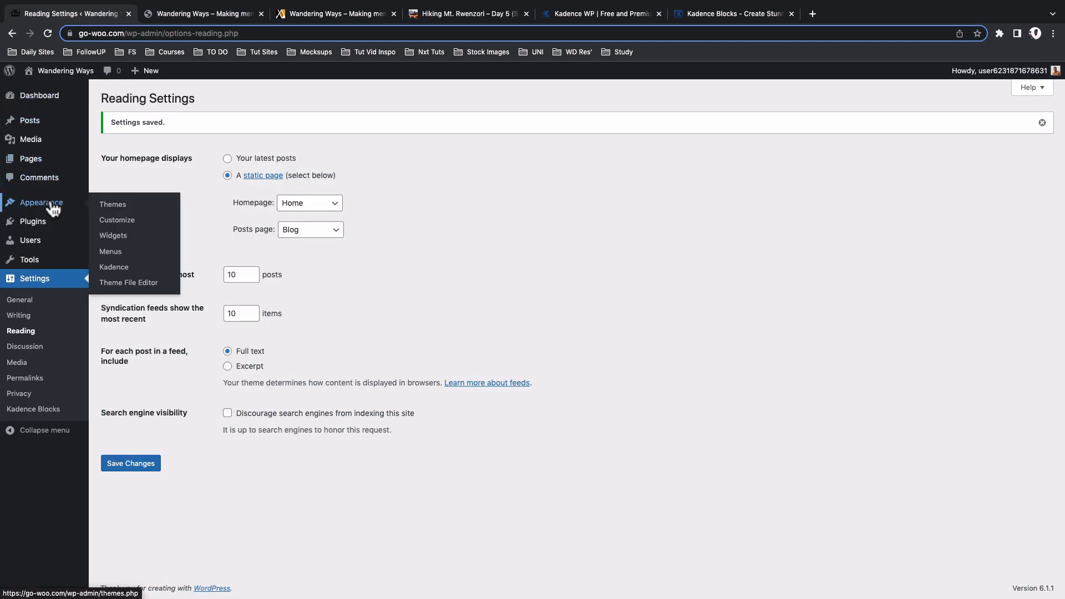
pyautogui.click(117, 222)
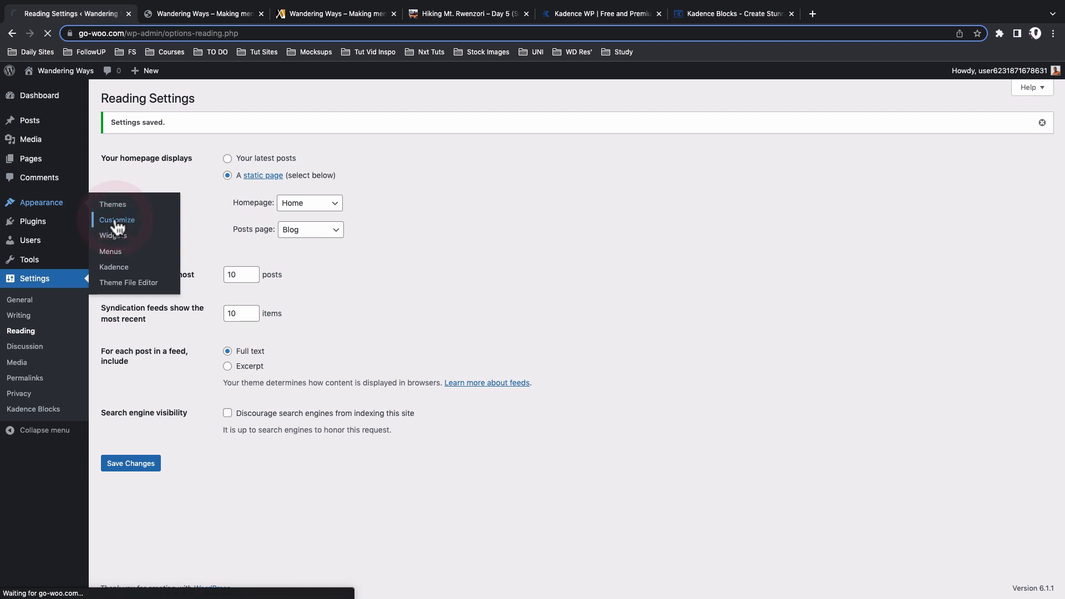
pyautogui.click(119, 197)
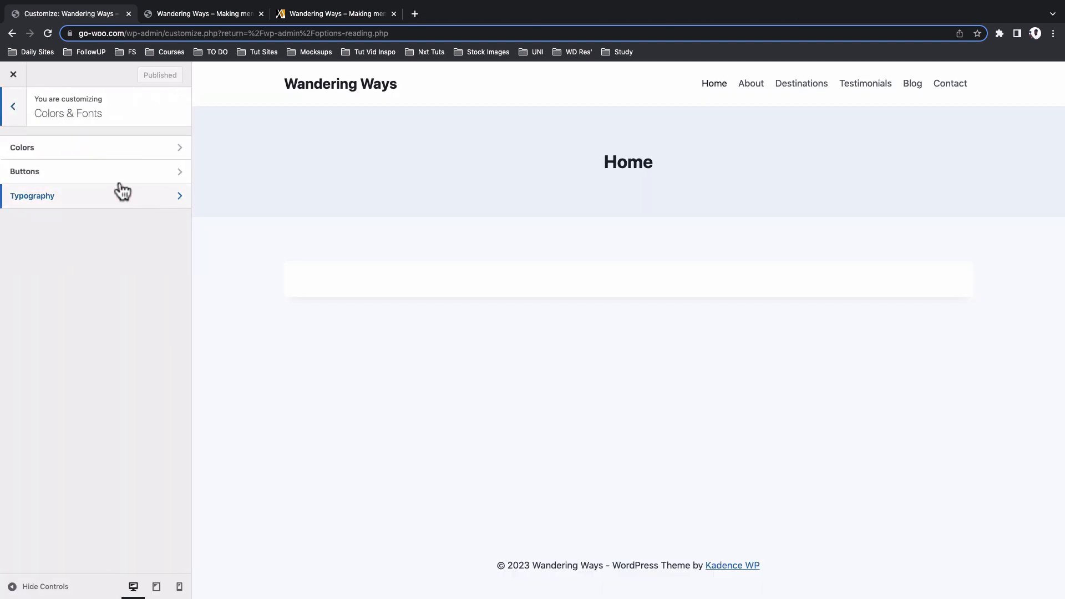
pyautogui.click(115, 147)
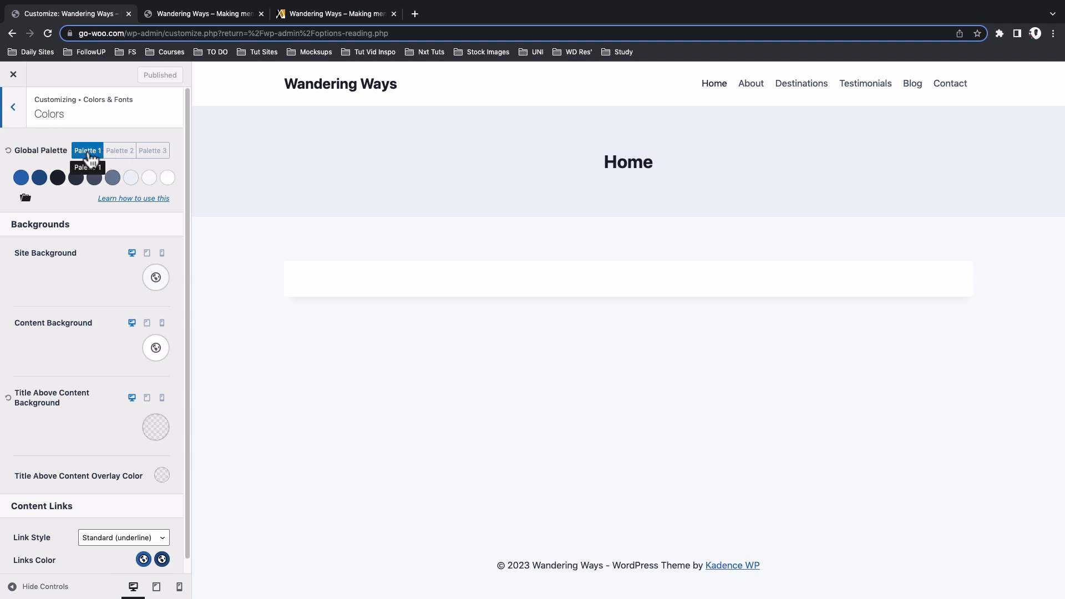
pyautogui.click(21, 178)
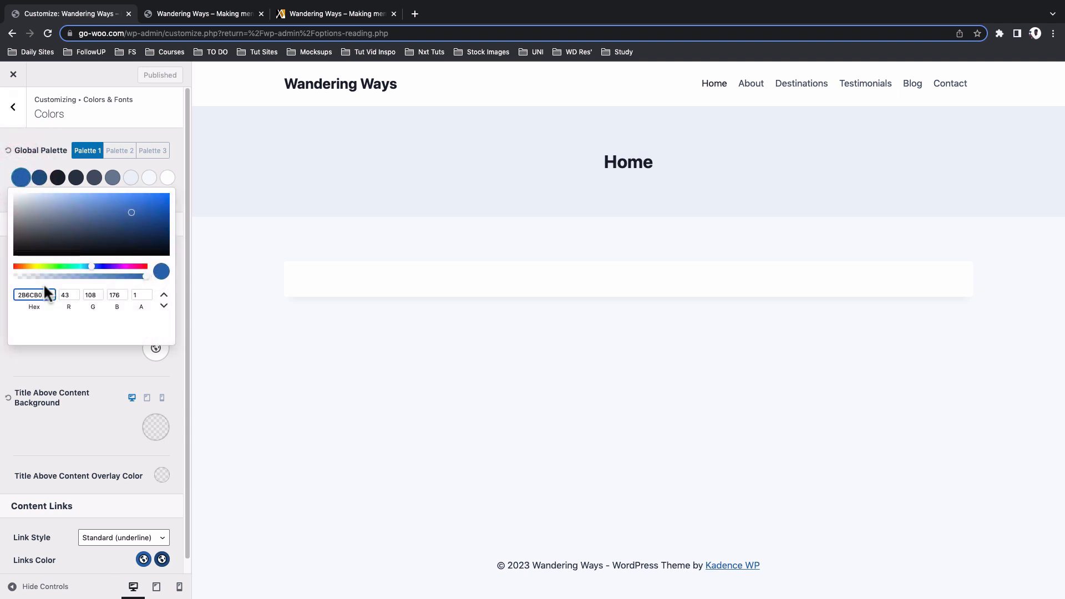
pyautogui.doubleClick(31, 295)
pyautogui.press('super+v')
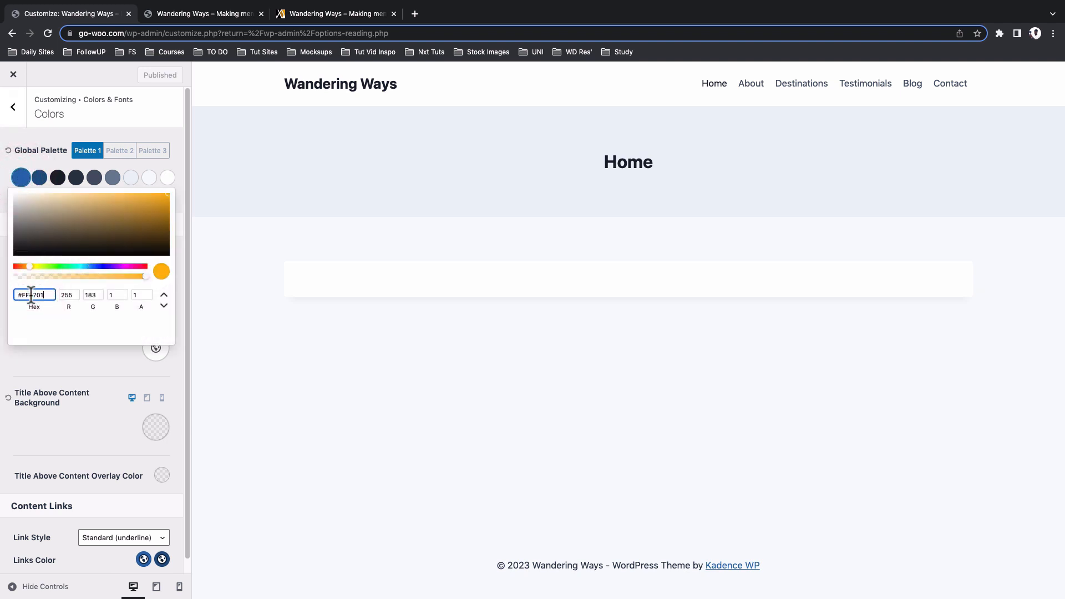
pyautogui.click(41, 358)
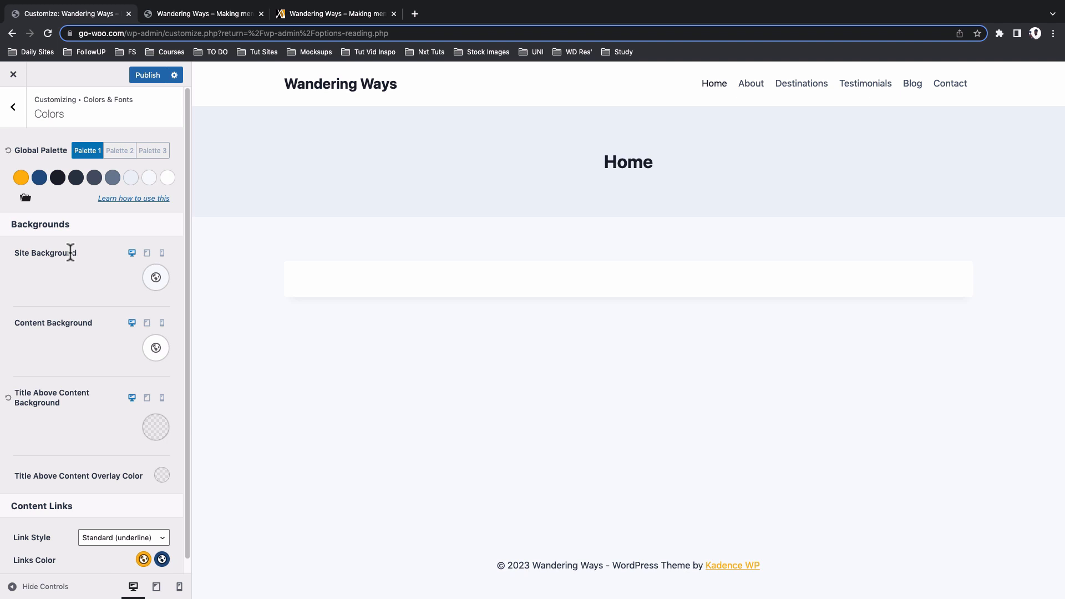
# Set the buttons' initial background to the palette's dark blue 215387 and the hover background to the palette's orange, and return to Colors & Fonts
pyautogui.click(12, 114)
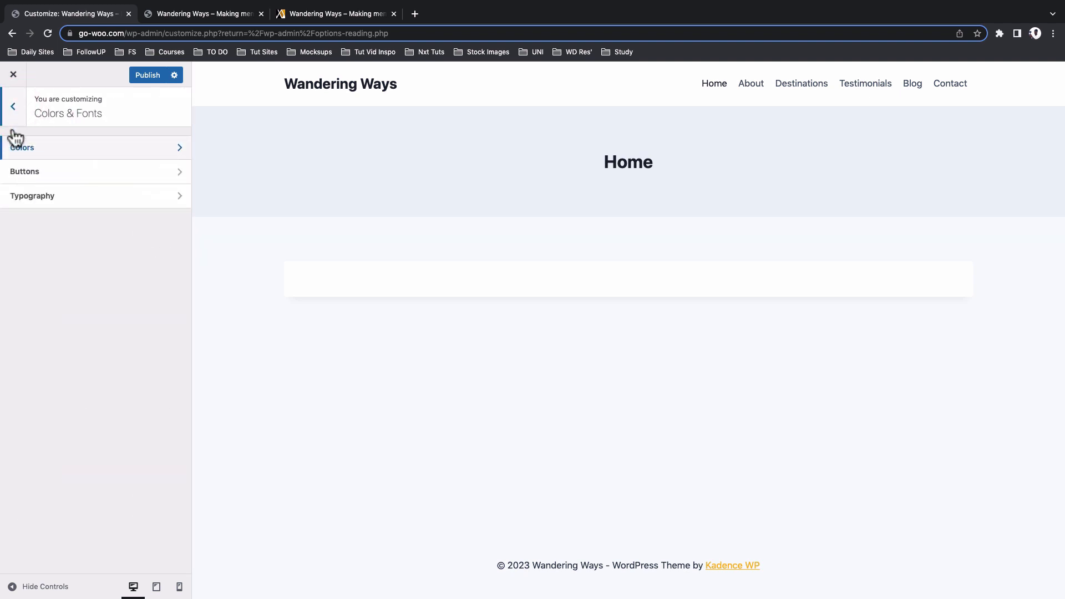
pyautogui.click(28, 175)
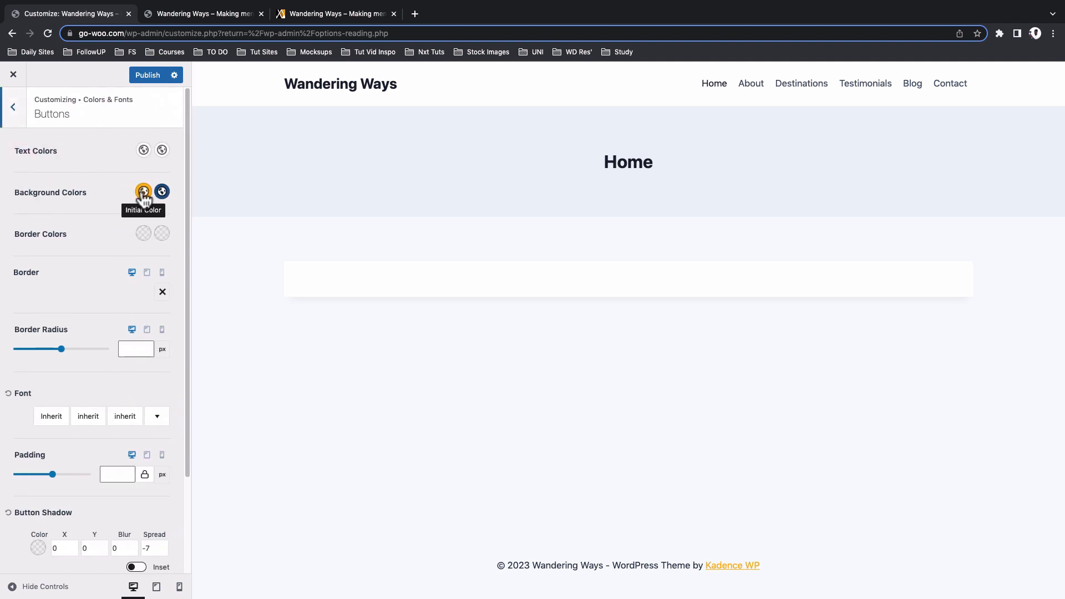
pyautogui.click(144, 192)
pyautogui.click(37, 375)
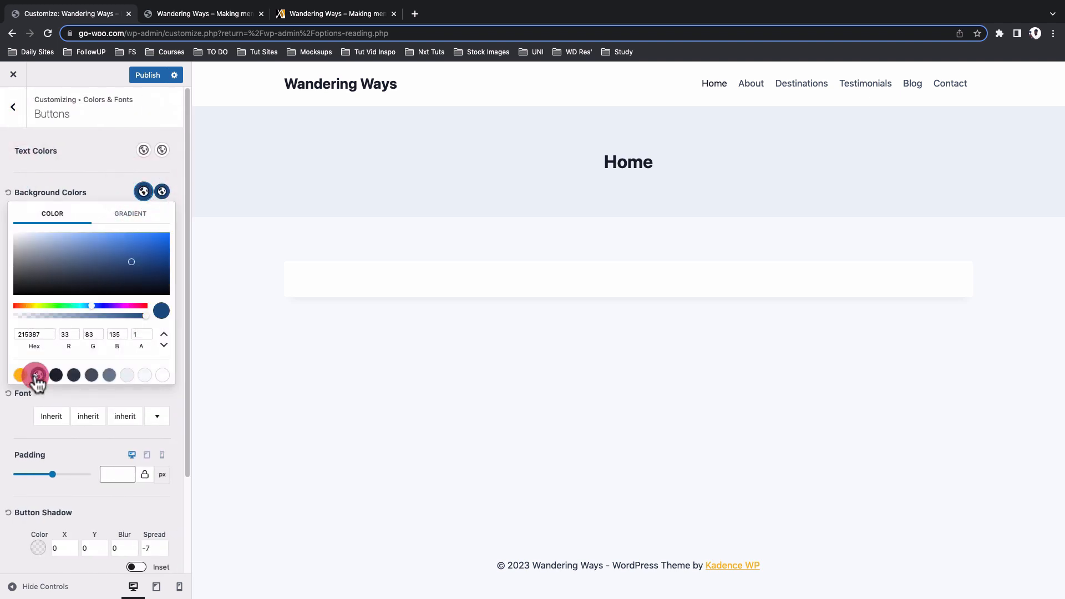
pyautogui.click(122, 185)
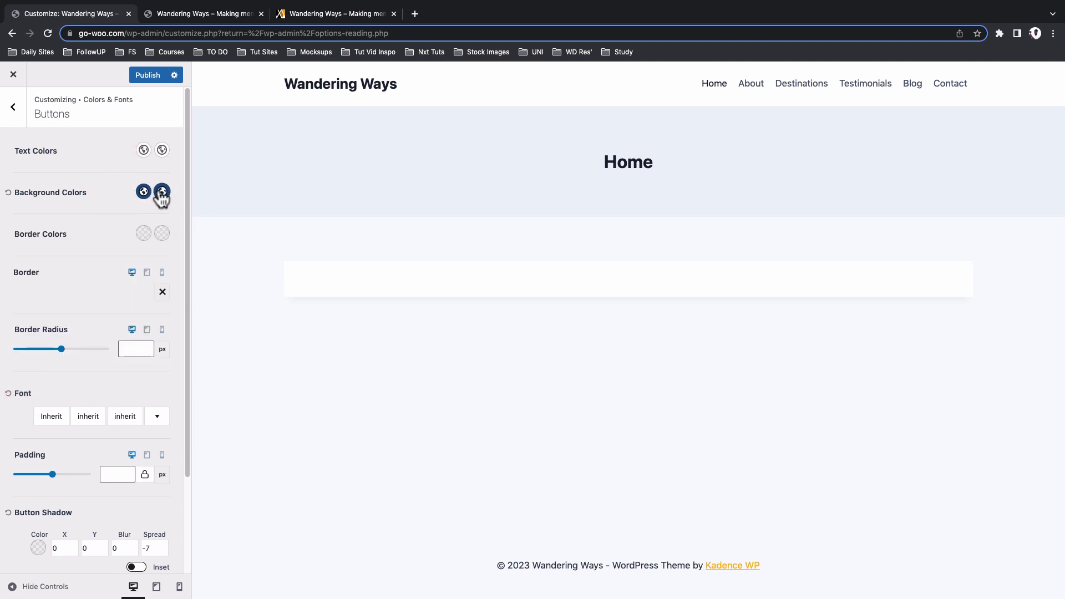
pyautogui.click(162, 191)
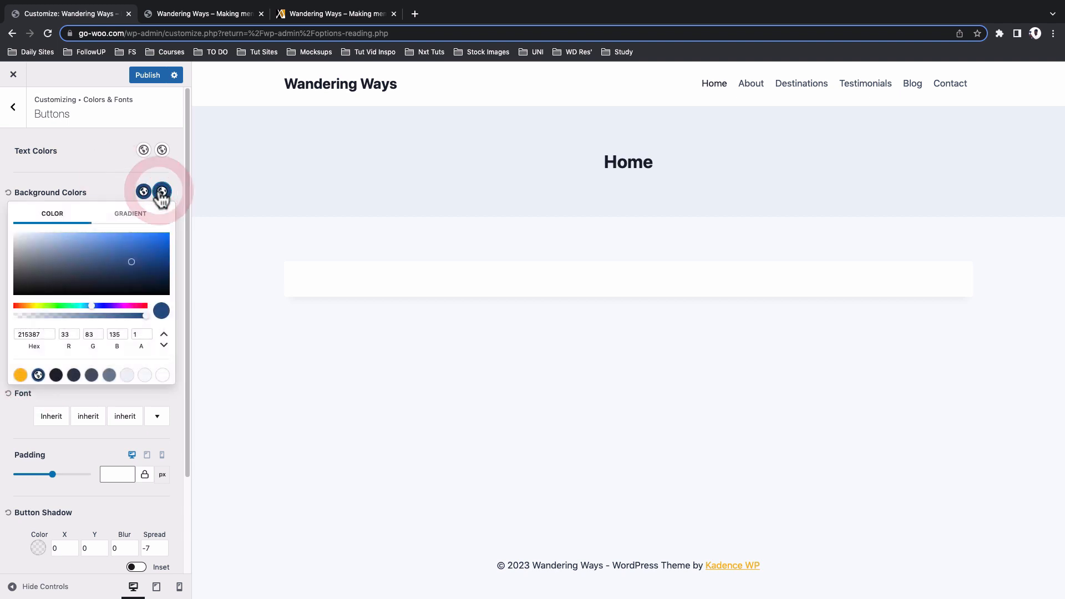
pyautogui.click(20, 376)
pyautogui.click(108, 189)
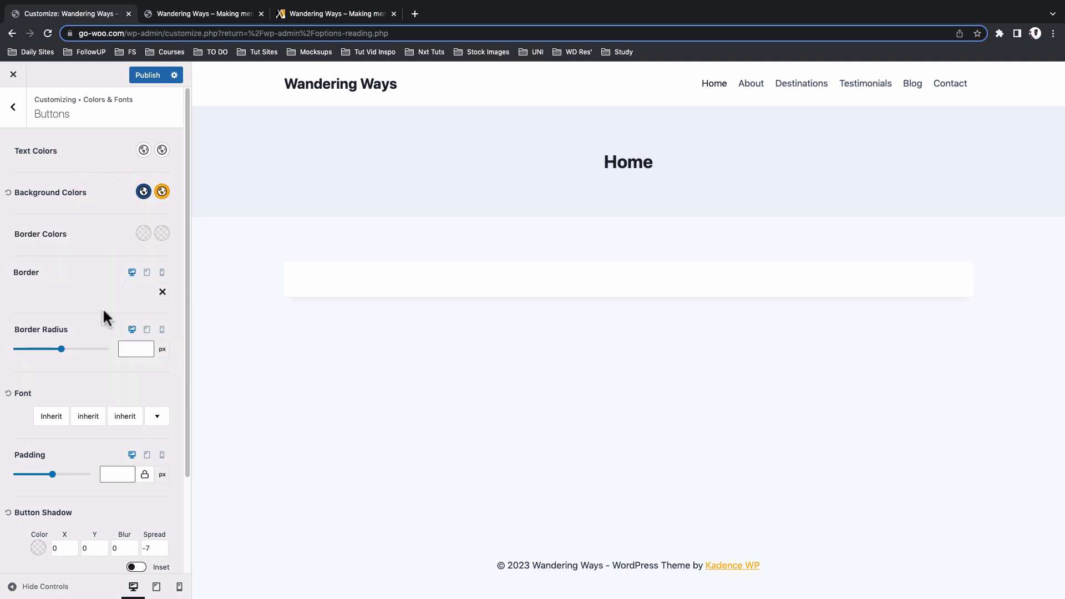
pyautogui.scroll(-3, 102, 308)
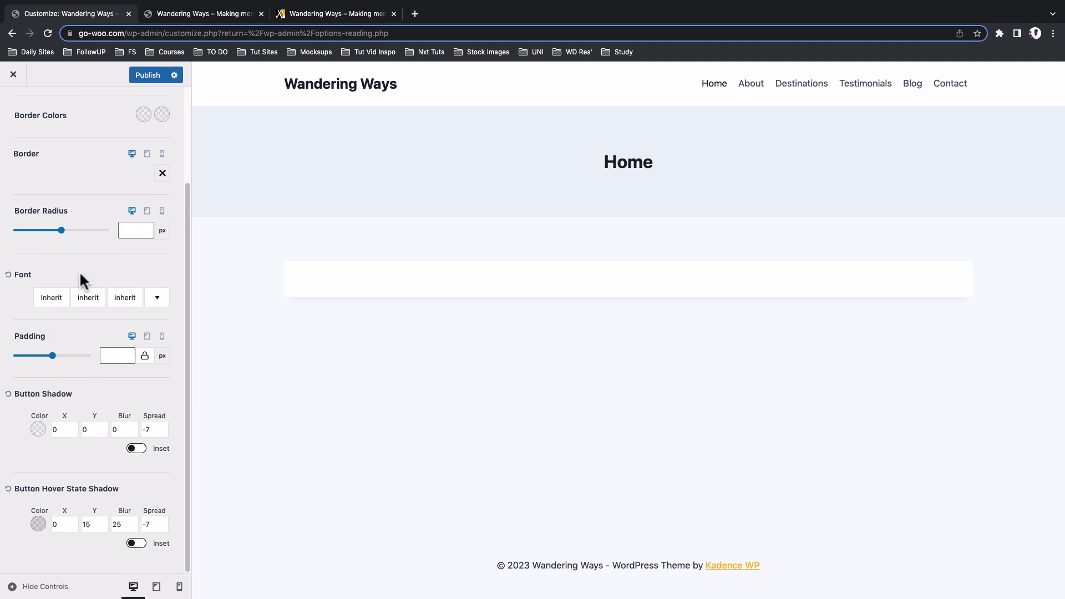
pyautogui.scroll(3, 78, 271)
pyautogui.click(19, 113)
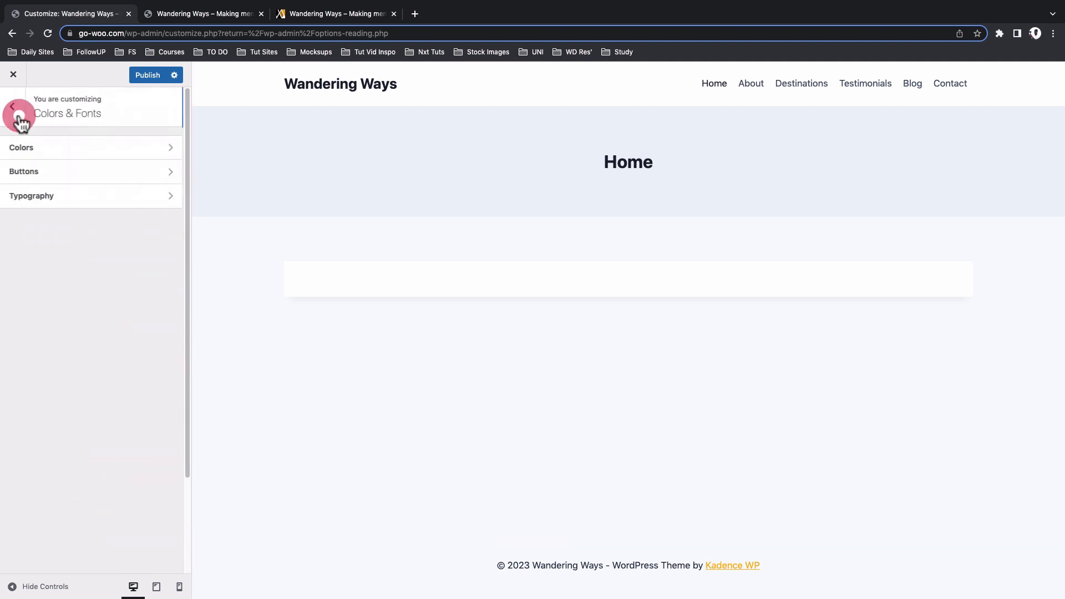
# In the theme's typography settings, set the base font family to Montserrat
pyautogui.click(36, 200)
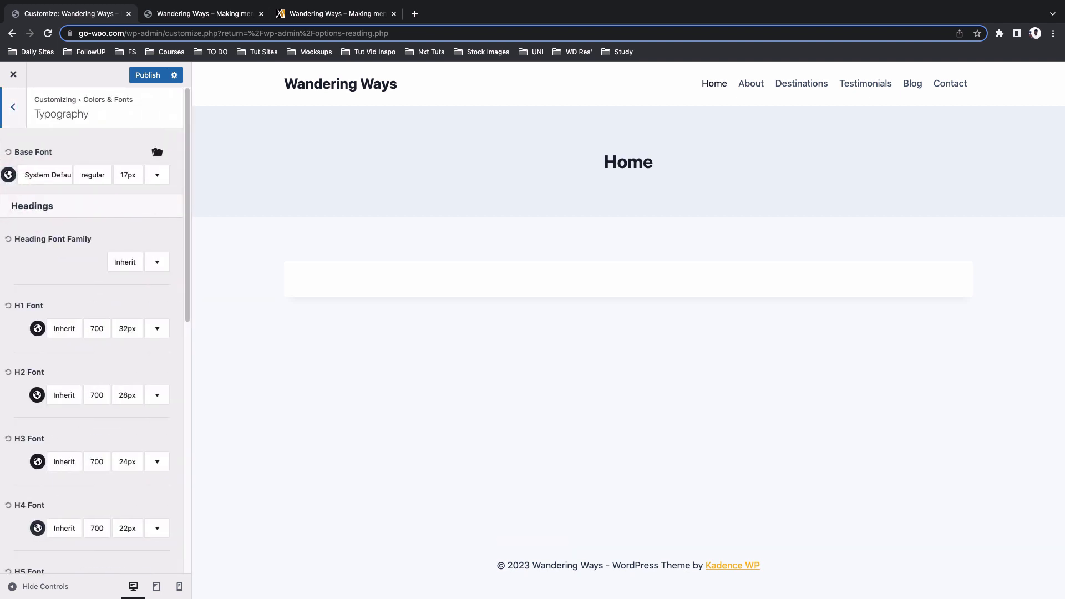
pyautogui.click(45, 173)
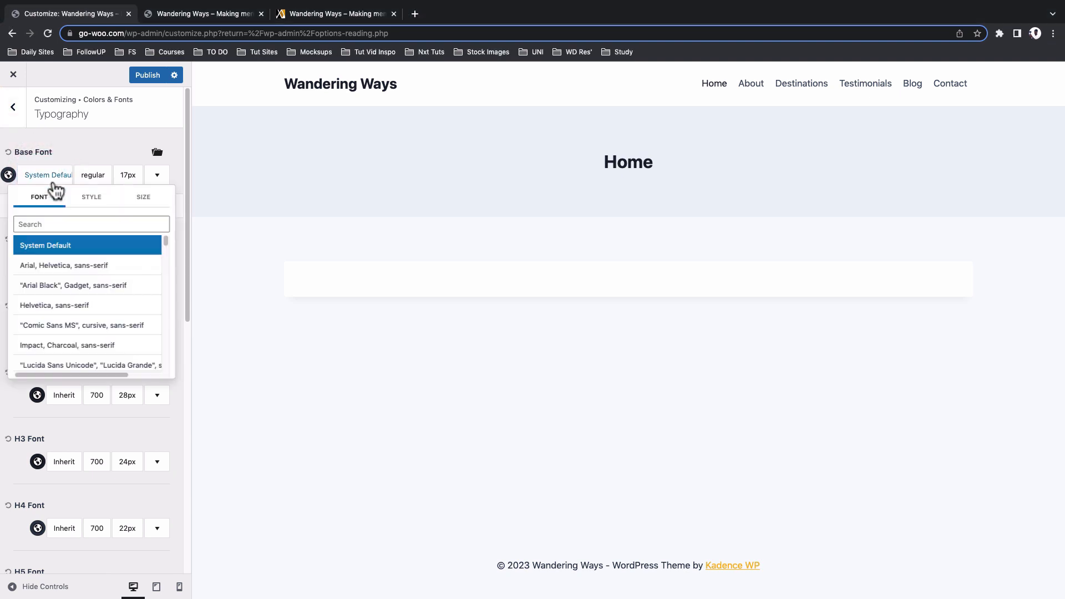
pyautogui.click(48, 220)
pyautogui.write('mo')
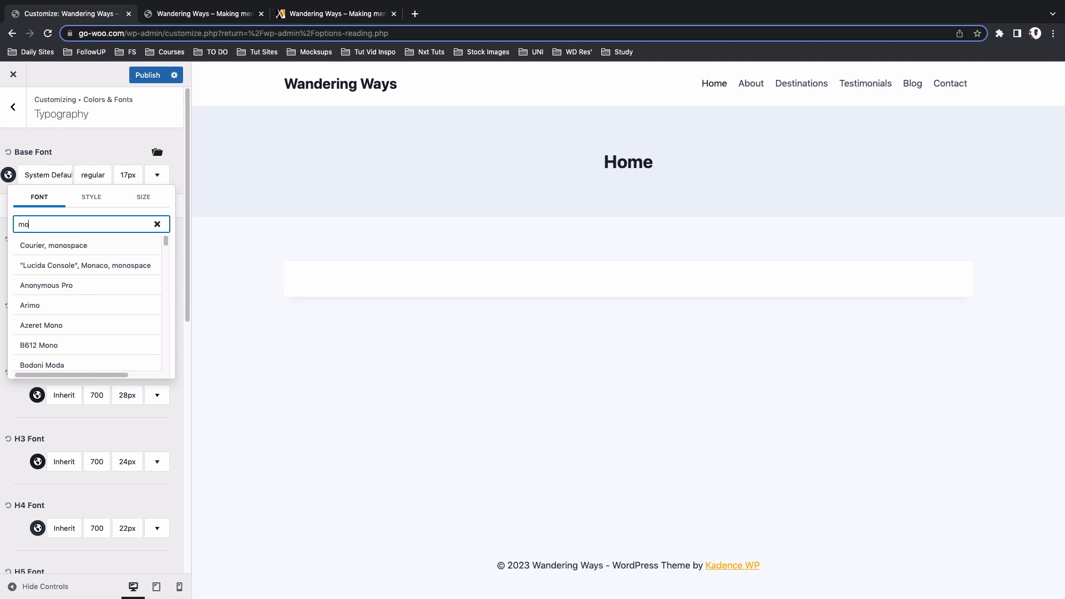
pyautogui.write('nt')
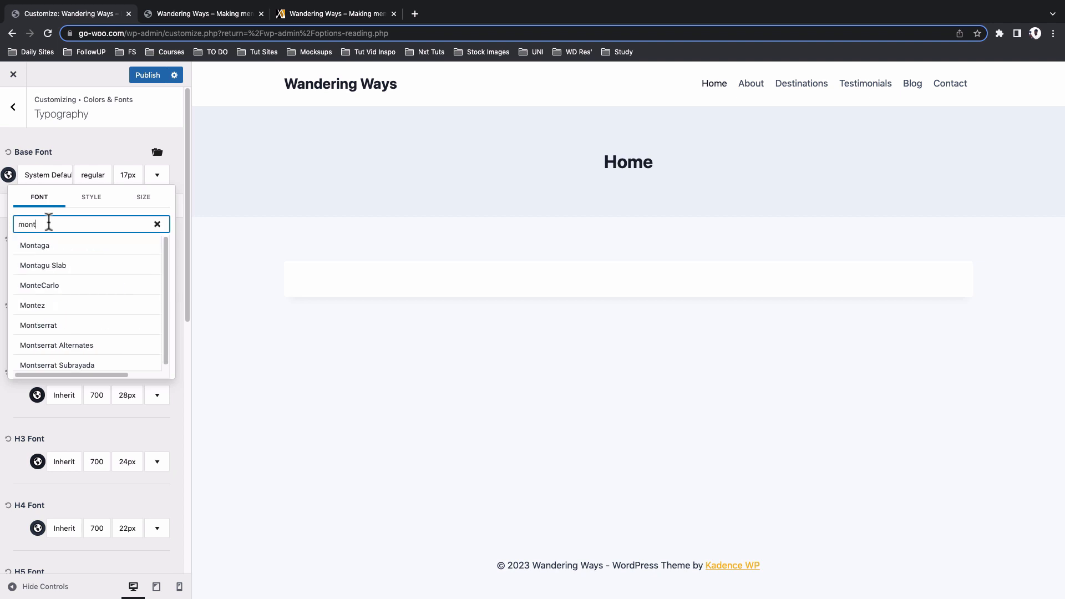
pyautogui.click(53, 330)
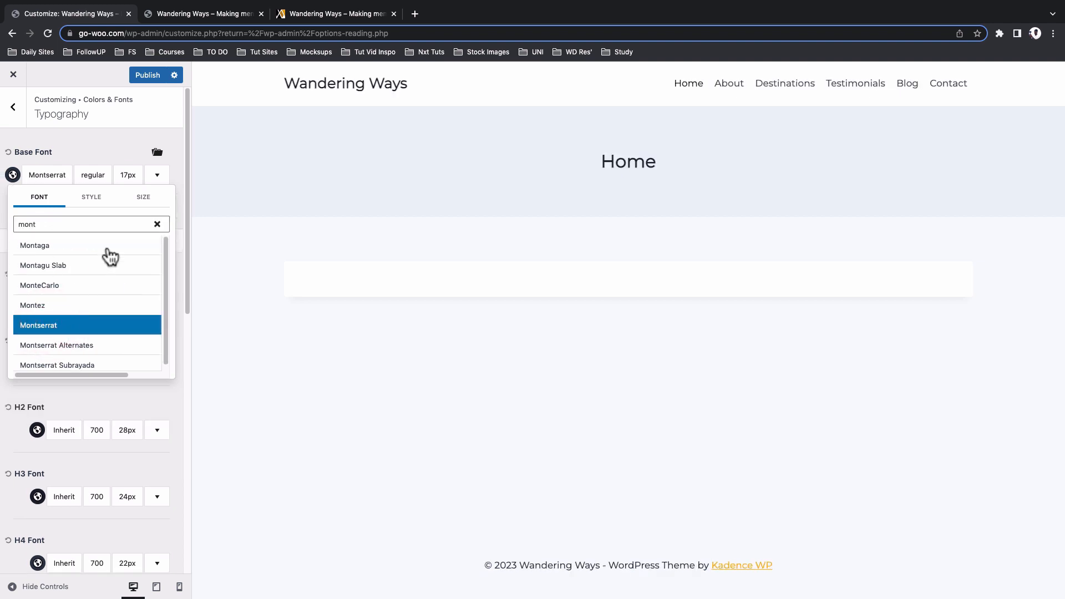
pyautogui.click(111, 146)
# Set the heading font family to Rubik, look over the remaining typography options and return to the main customizer list
pyautogui.scroll(-2, 58, 272)
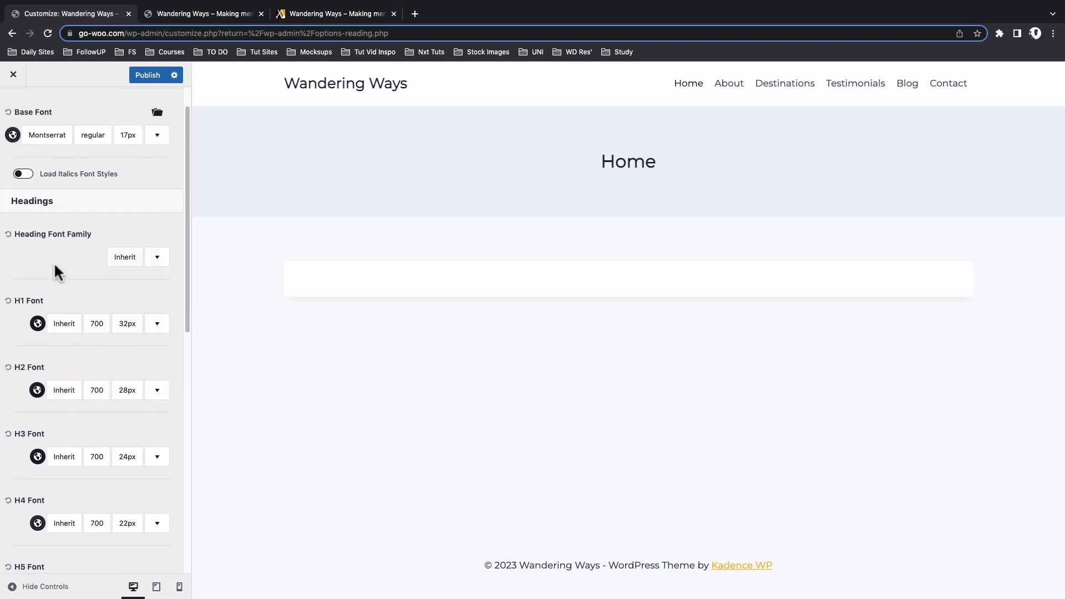
pyautogui.click(131, 260)
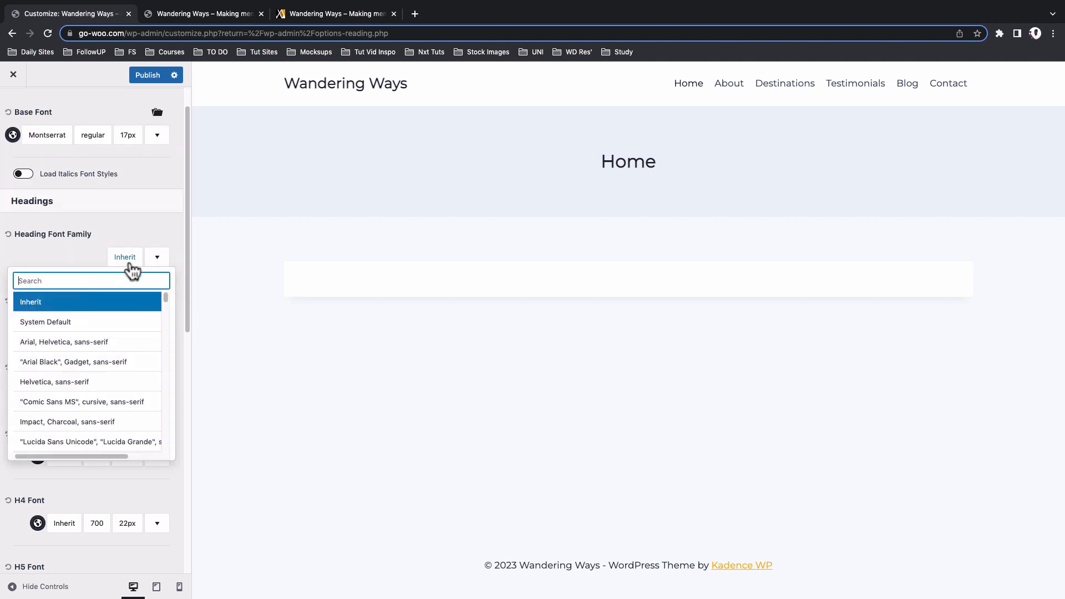
pyautogui.click(100, 281)
pyautogui.write('rubi')
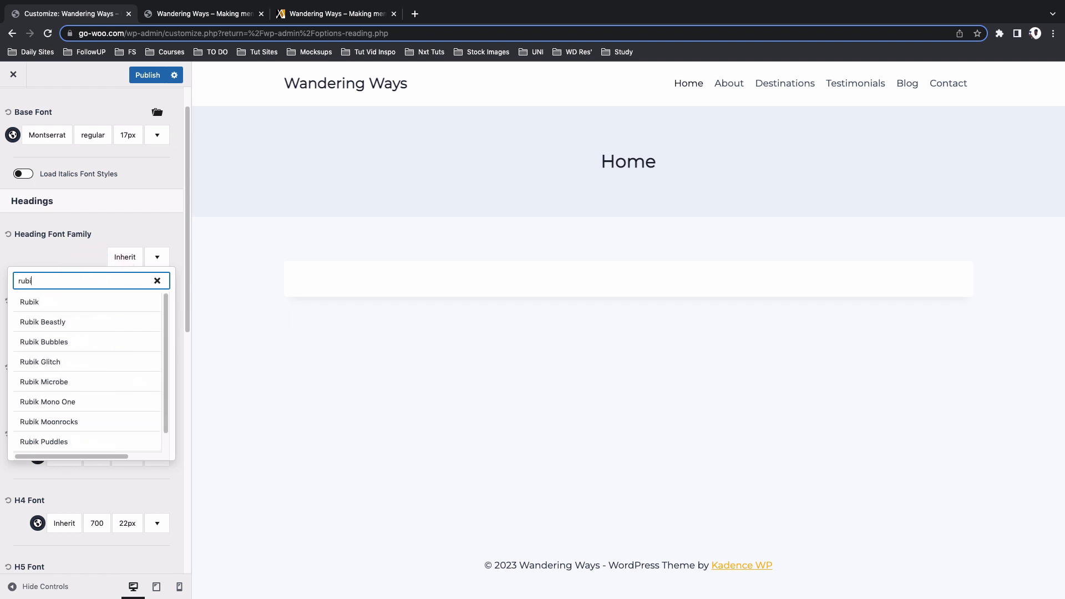
pyautogui.click(91, 302)
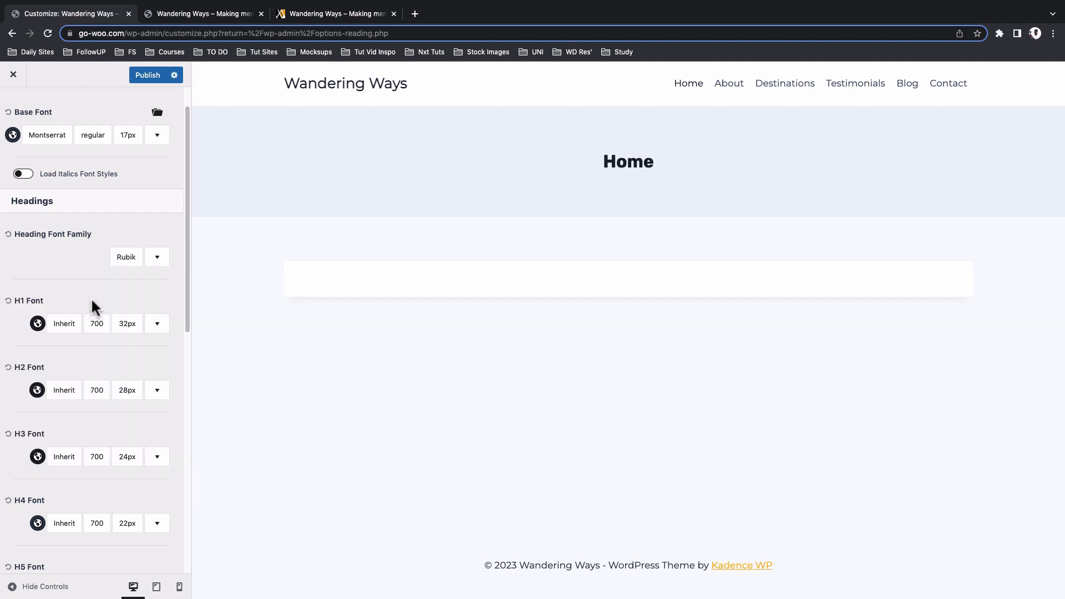
pyautogui.scroll(-5, 91, 297)
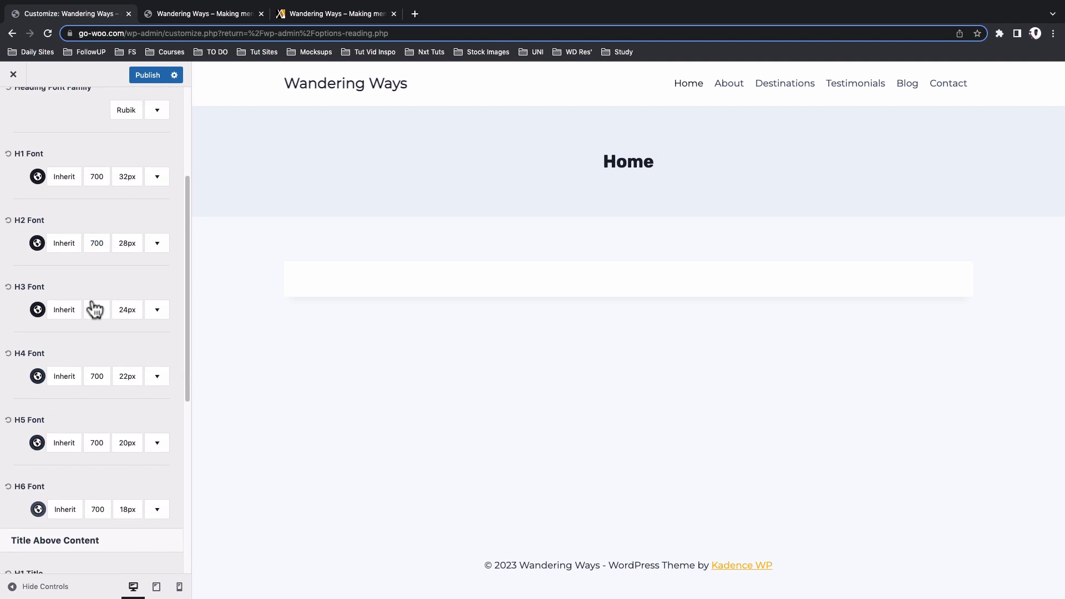
pyautogui.scroll(-7, 94, 309)
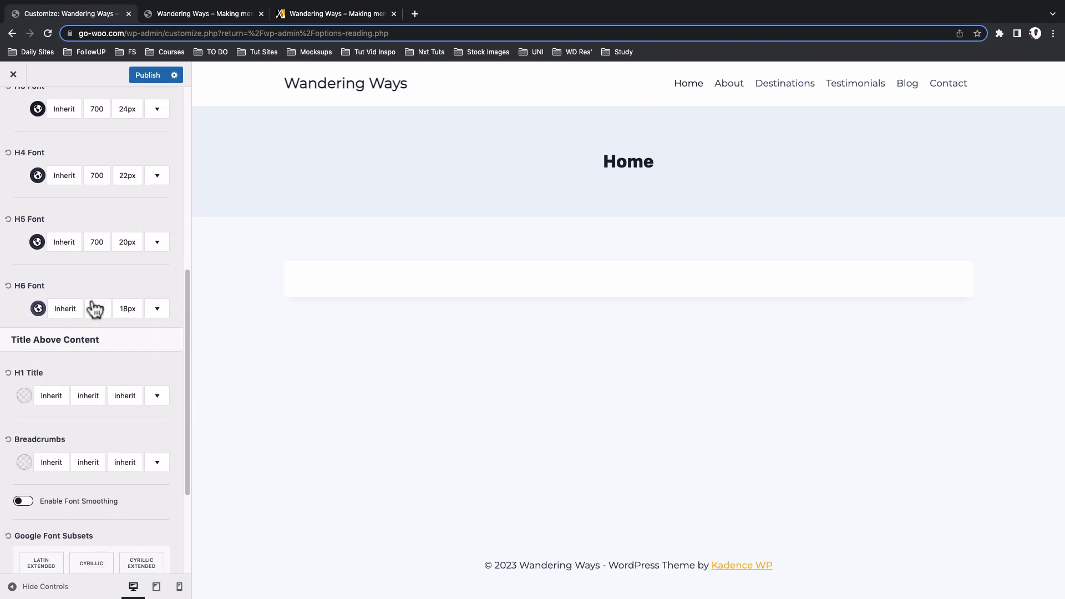
pyautogui.scroll(-5, 93, 307)
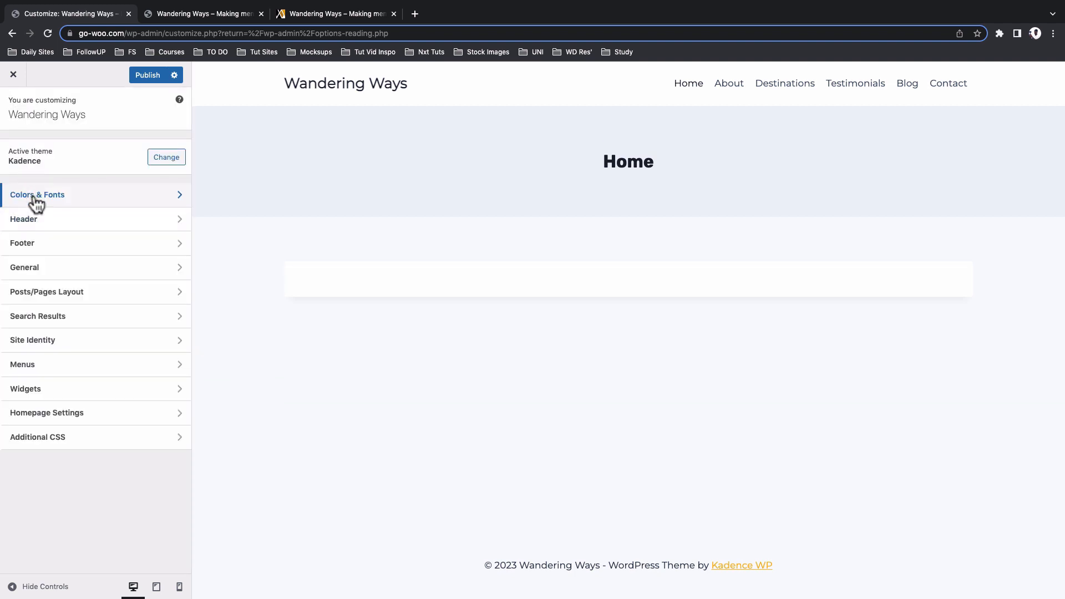
# In the header builder, check the demo site's header and add a Button item after the Primary Navigation in the middle row
pyautogui.click(41, 225)
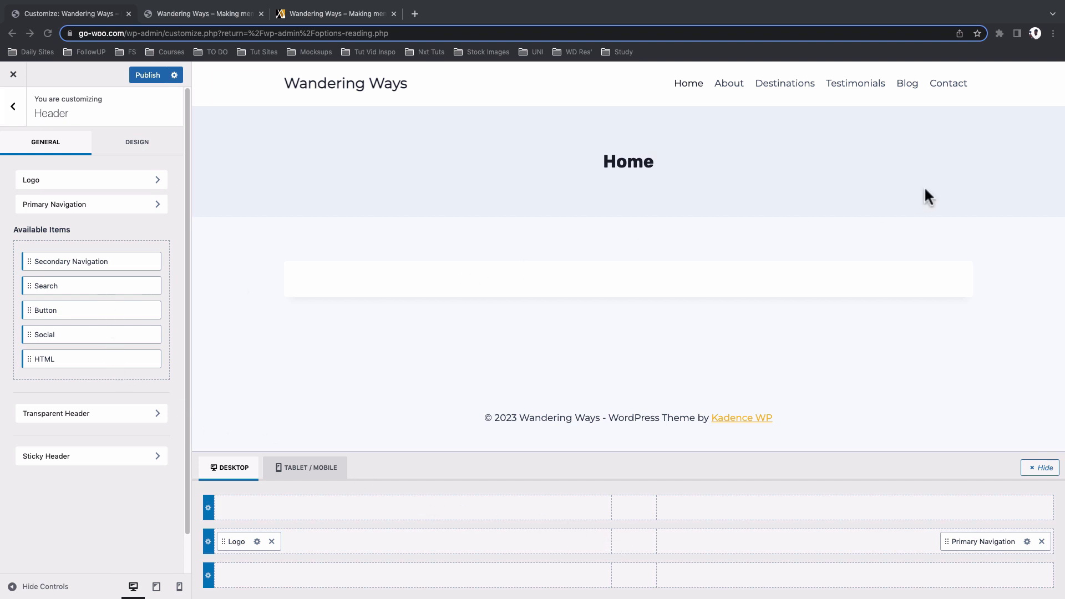
pyautogui.click(318, 13)
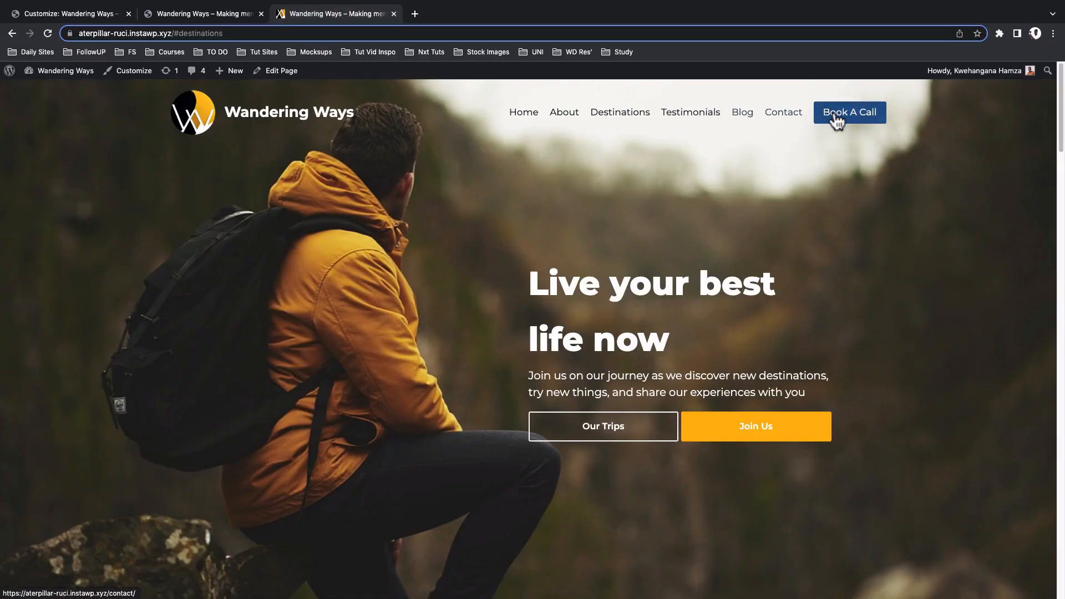
pyautogui.click(92, 17)
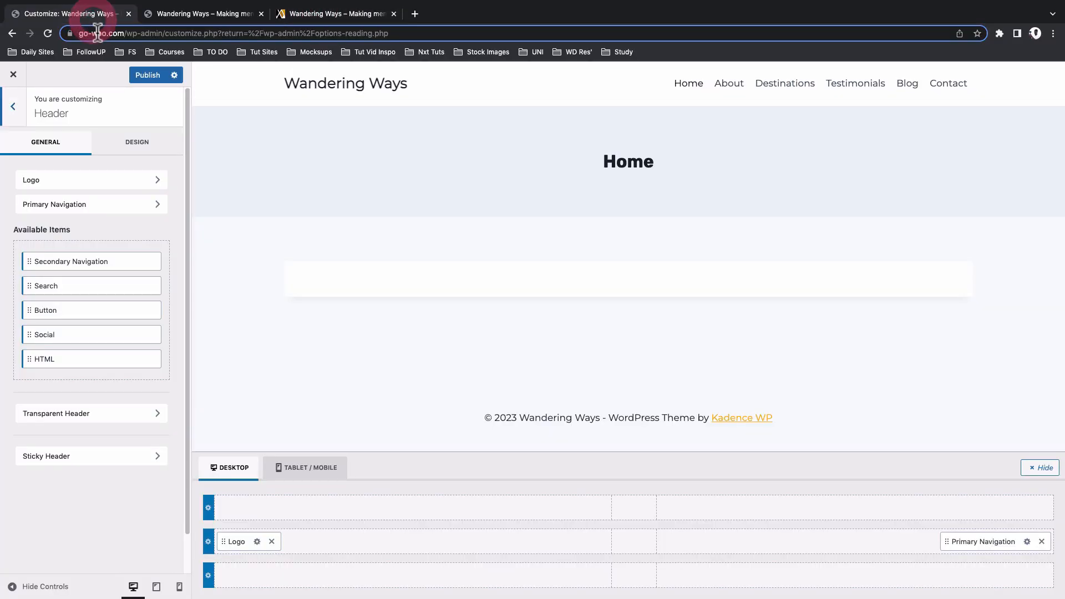
pyautogui.click(83, 309)
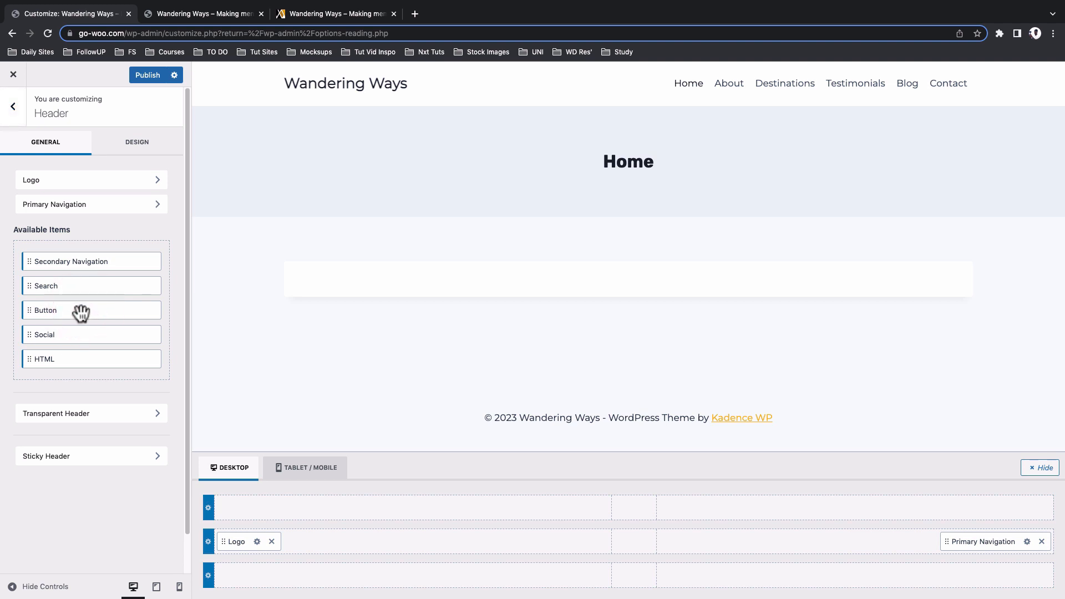
pyautogui.moveTo(44, 311); pyautogui.dragTo(914, 542)
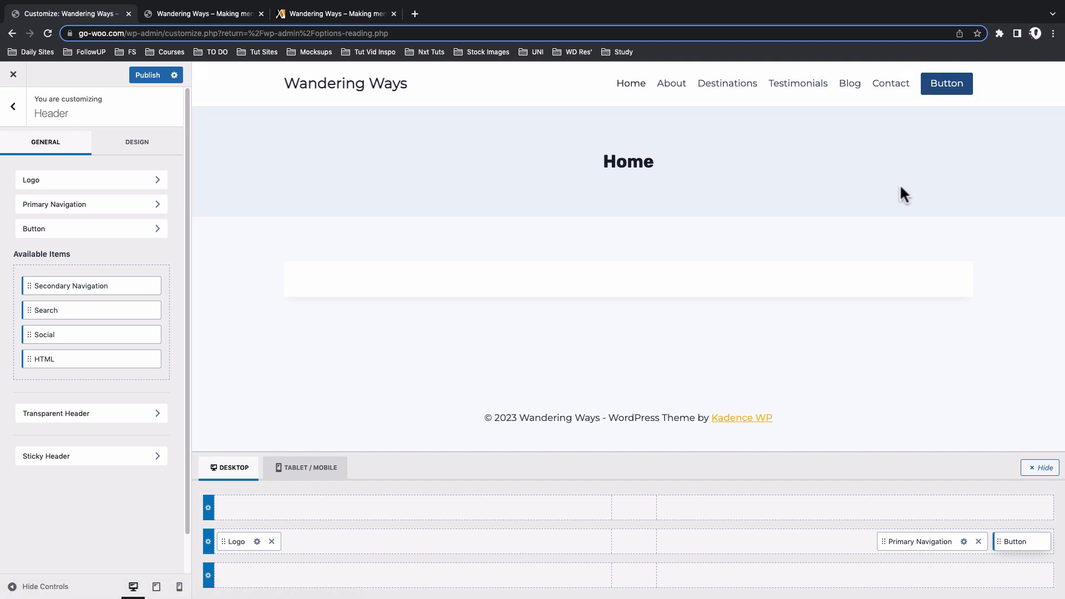
# Upload the round black and orange W image as the header logo and set its maximum width to 80 px
pyautogui.click(257, 541)
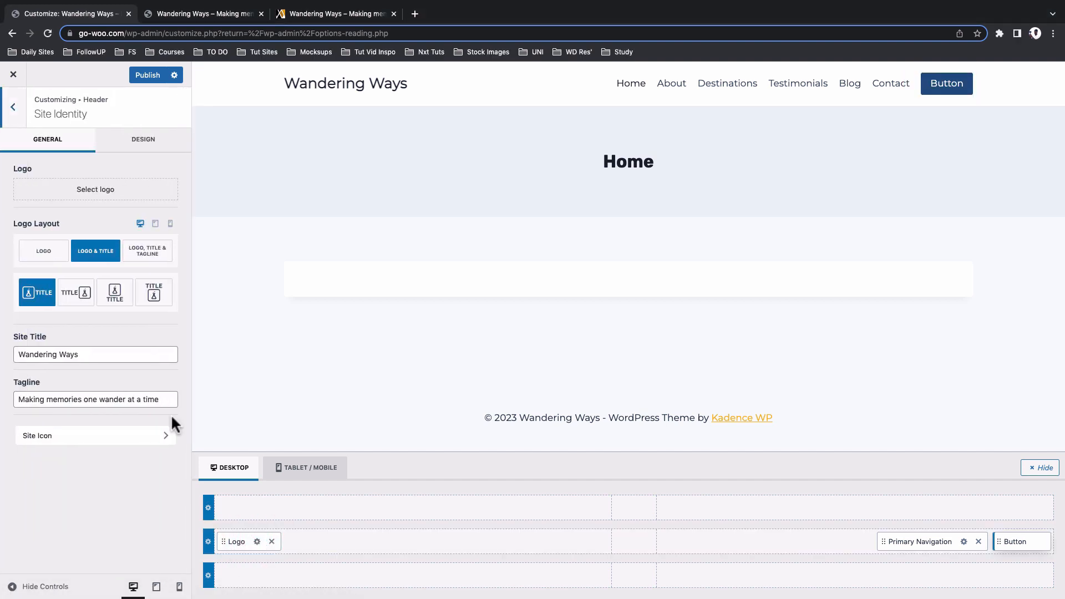
pyautogui.click(67, 189)
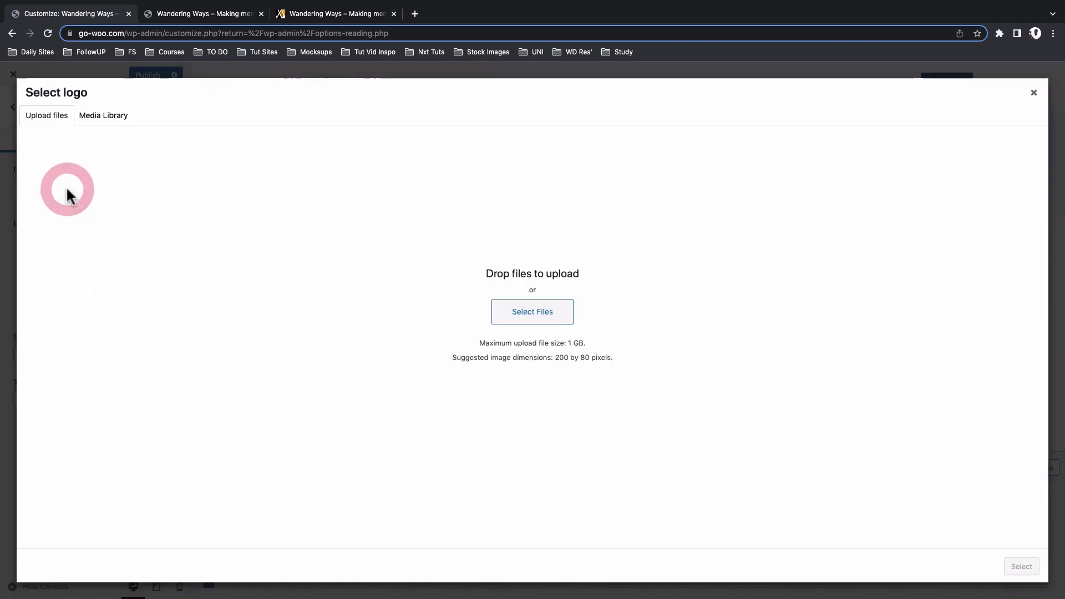
pyautogui.click(540, 320)
pyautogui.click(959, 577)
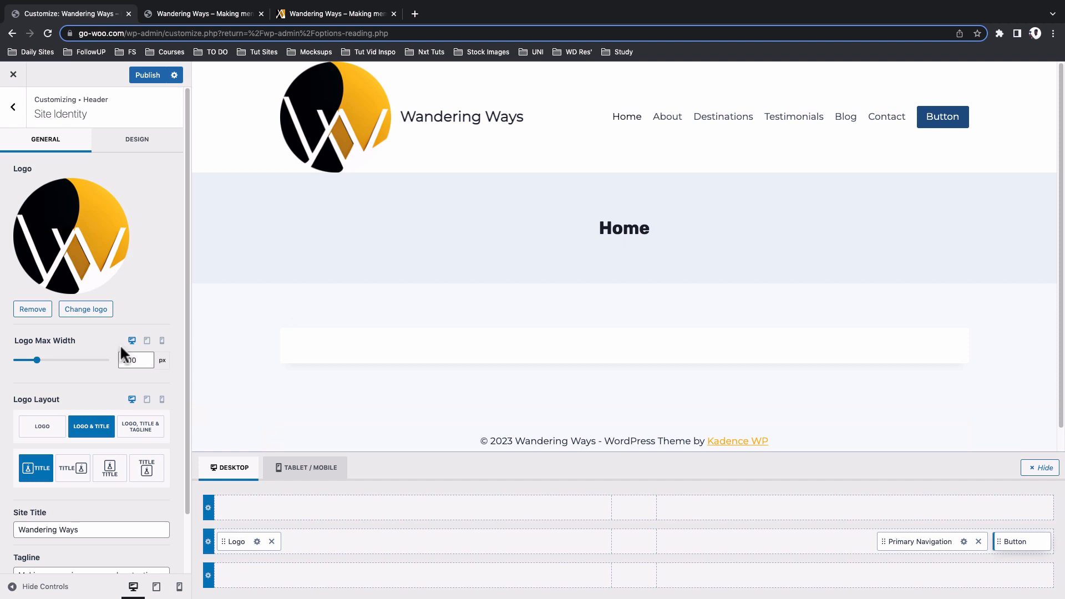
pyautogui.doubleClick(131, 361)
pyautogui.write('80')
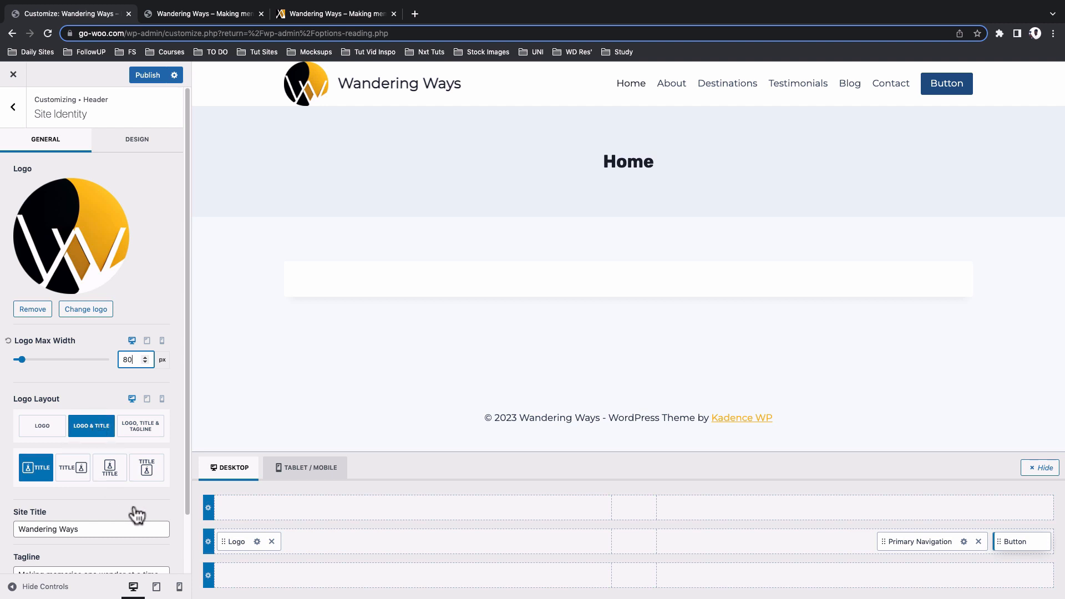
# Upload the black and orange W image as the site icon
pyautogui.scroll(-1, 129, 511)
pyautogui.scroll(-2, 128, 511)
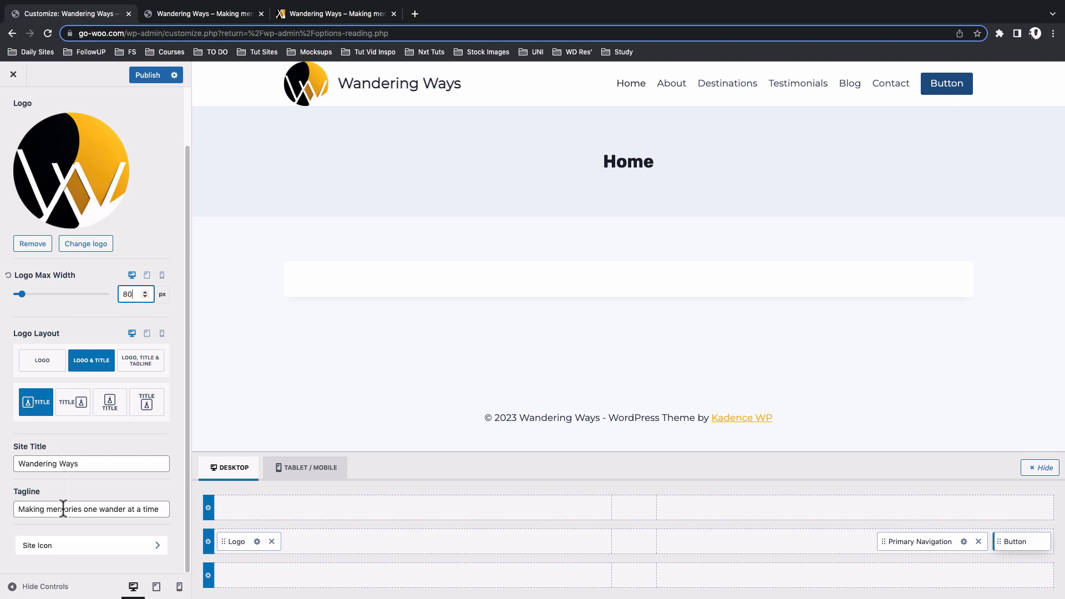
pyautogui.click(63, 547)
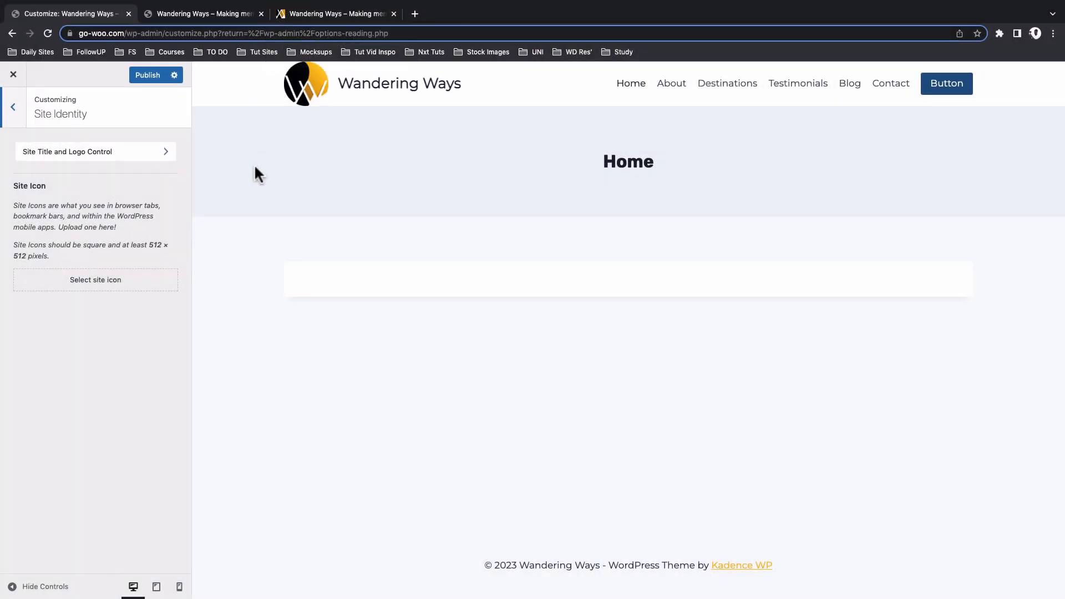
pyautogui.click(83, 283)
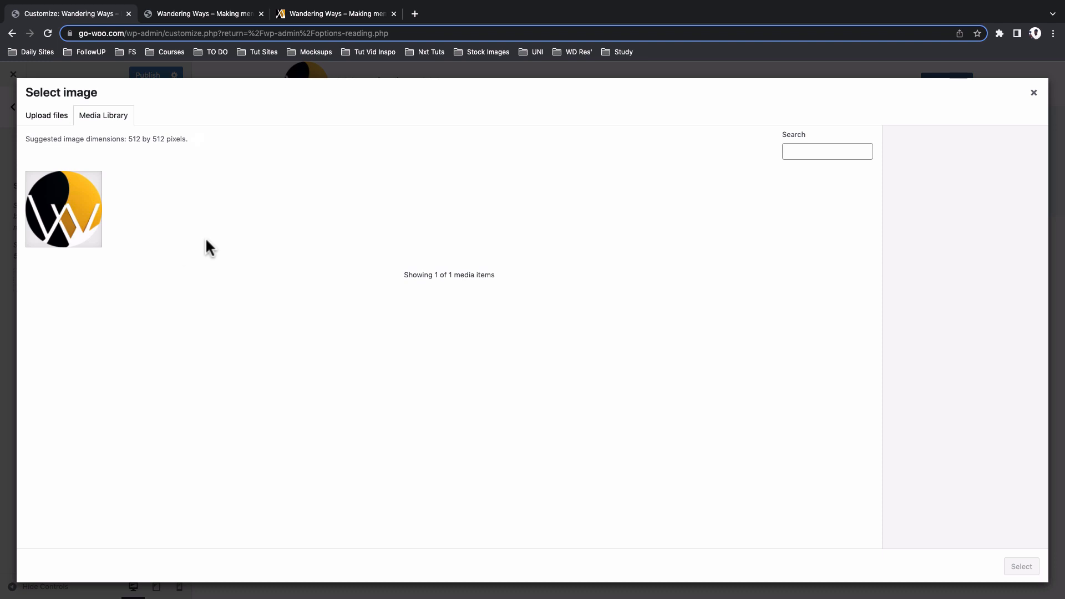
pyautogui.click(48, 116)
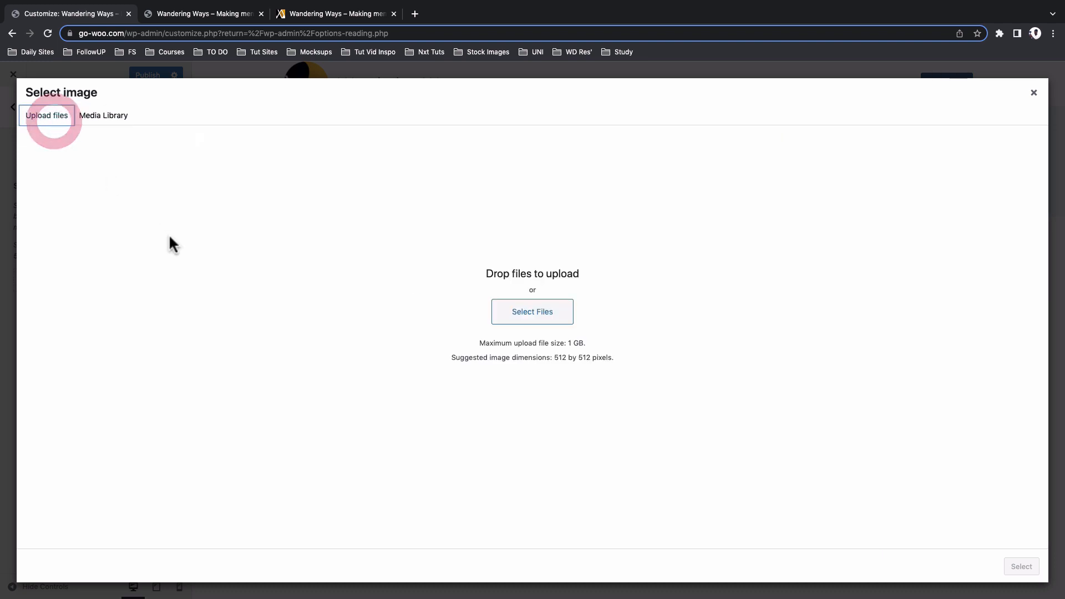
pyautogui.click(542, 323)
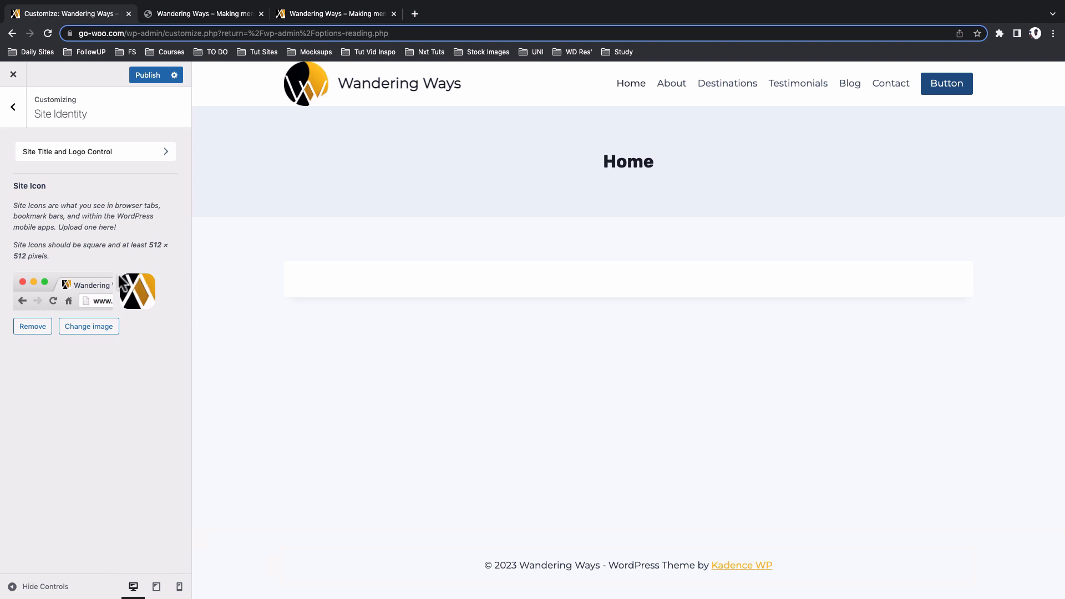
# In the header logo's design settings, set the site title's hover color to the palette's orange FFB701 and its active color to white
pyautogui.click(63, 160)
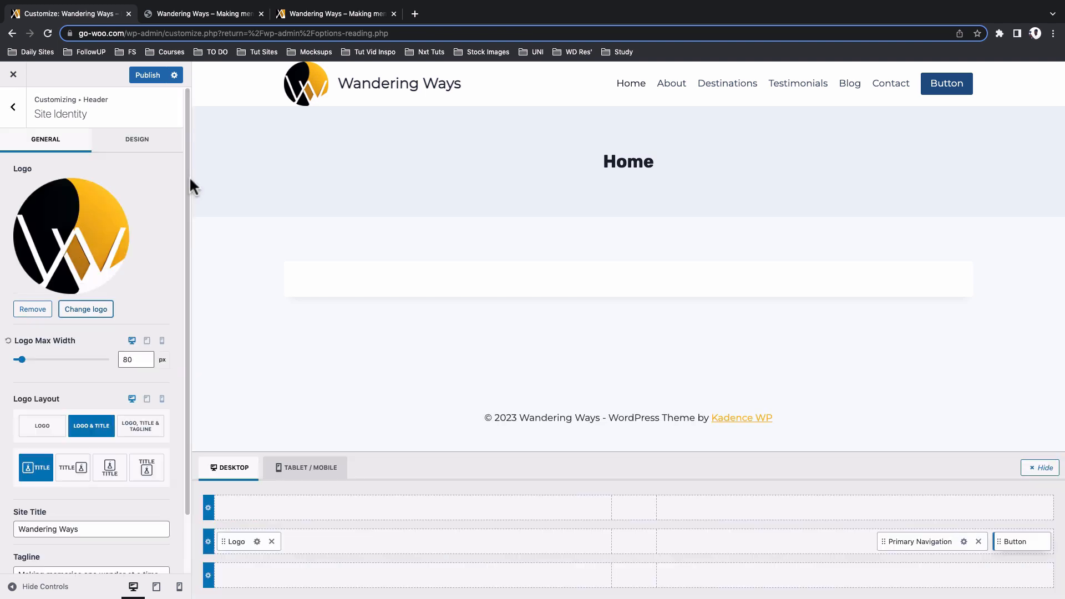
pyautogui.click(146, 143)
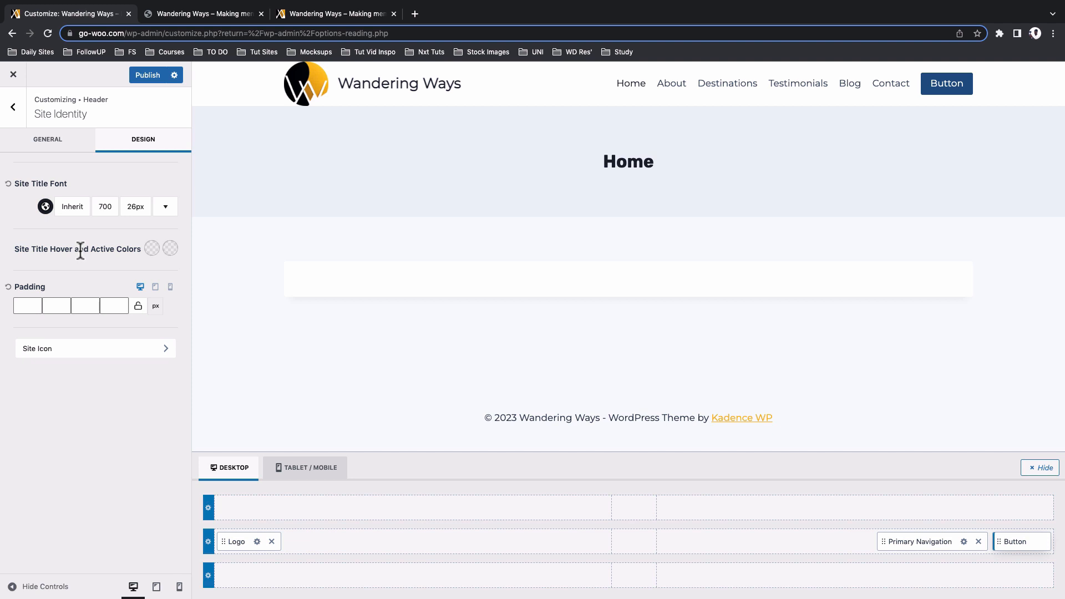
pyautogui.click(152, 249)
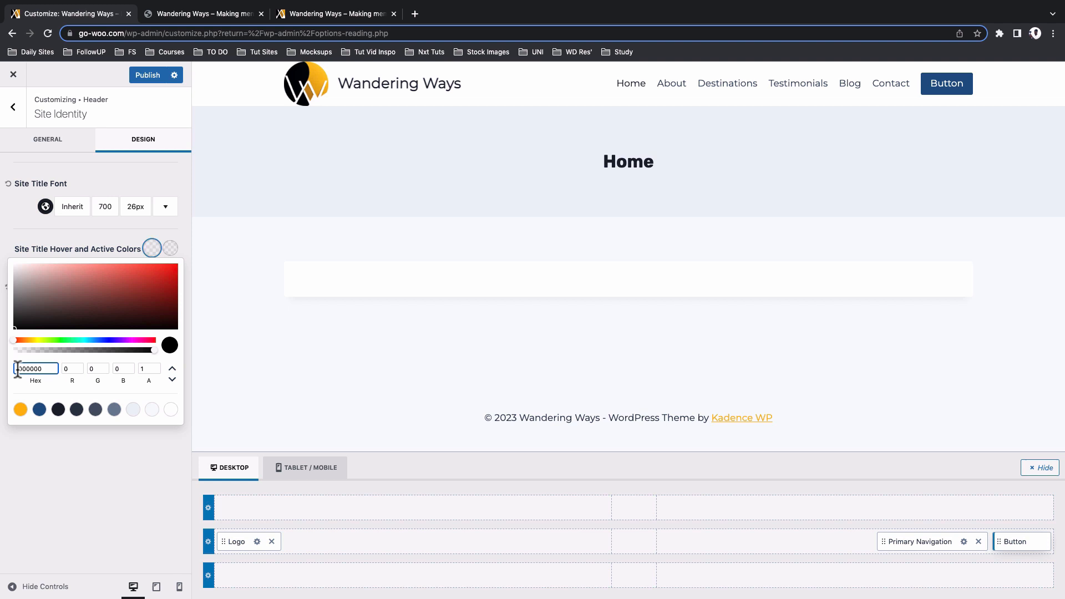
pyautogui.click(21, 410)
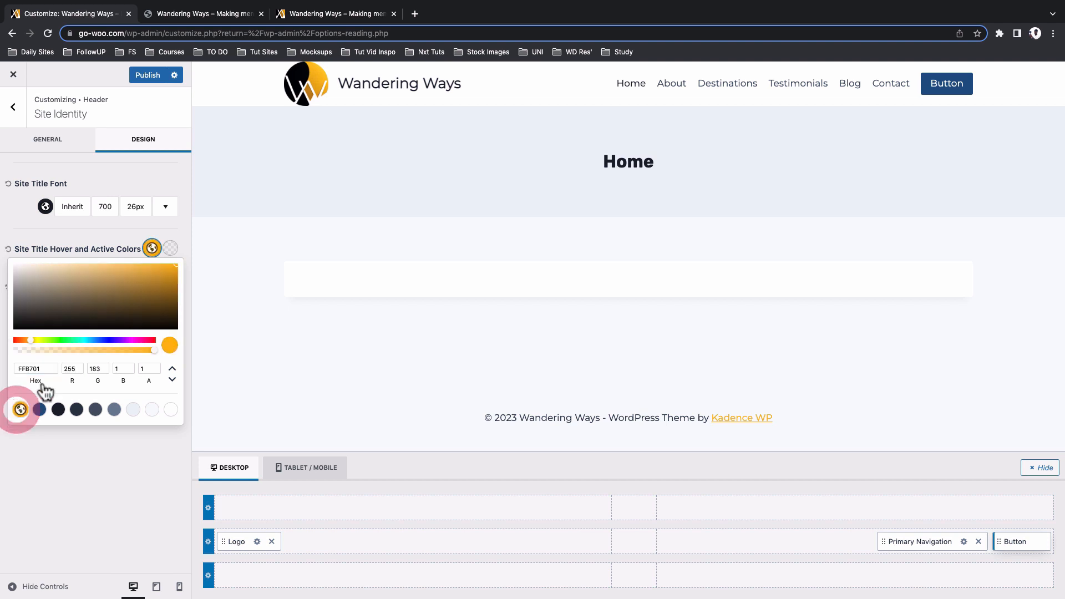
pyautogui.click(170, 249)
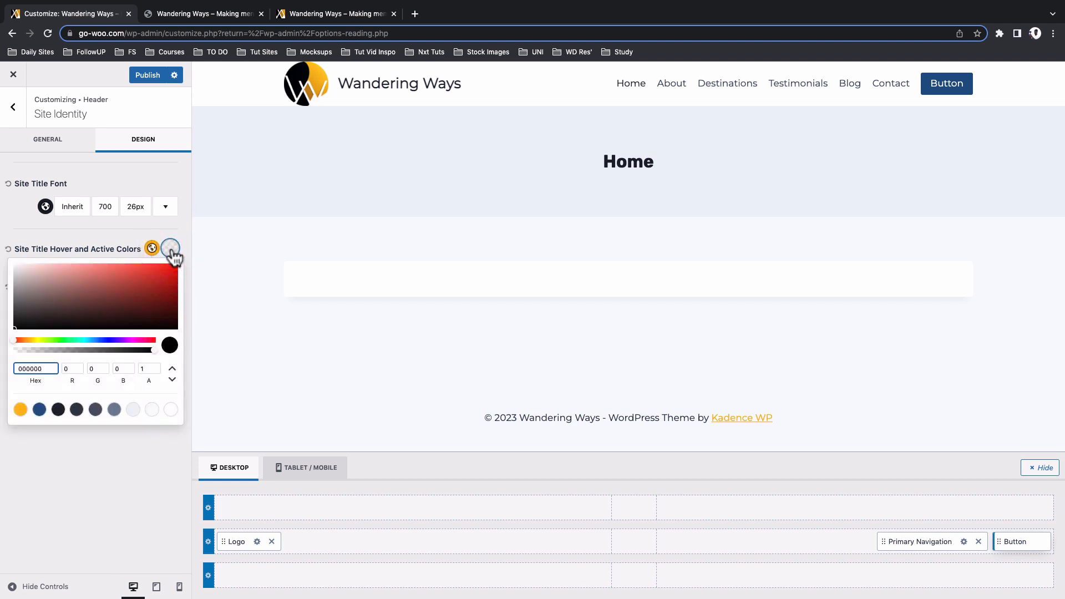
pyautogui.click(171, 411)
pyautogui.click(155, 454)
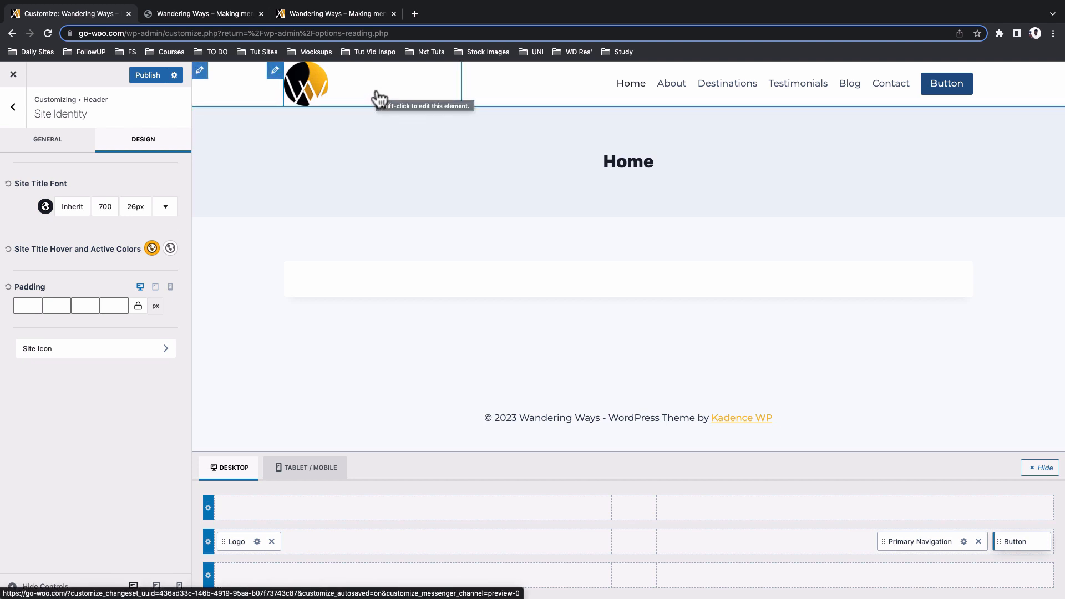
pyautogui.click(81, 403)
# Return to the header settings and enable the transparent header
pyautogui.click(16, 107)
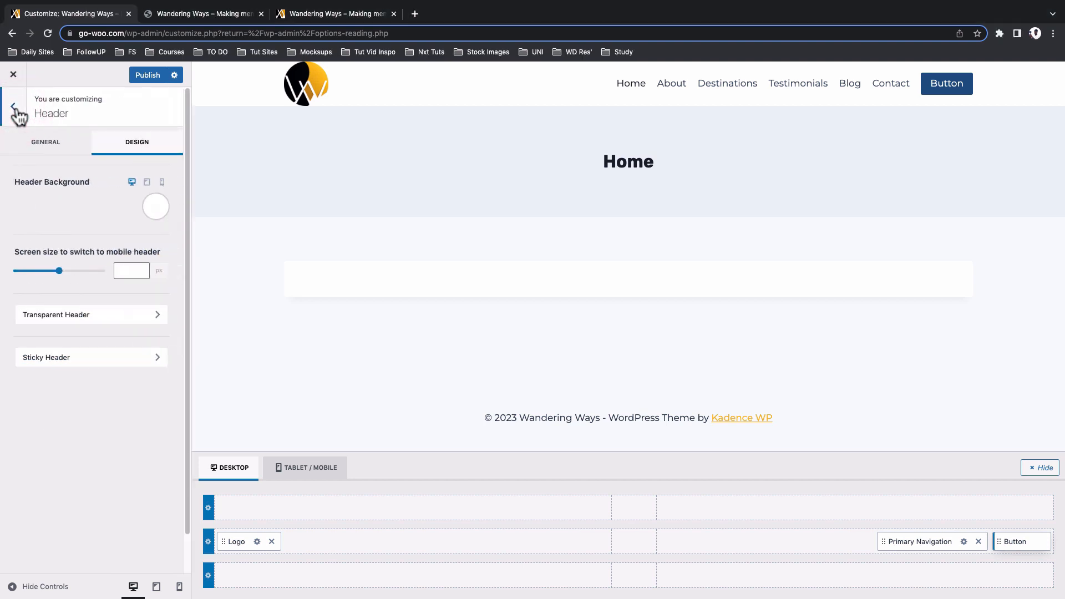
pyautogui.click(83, 317)
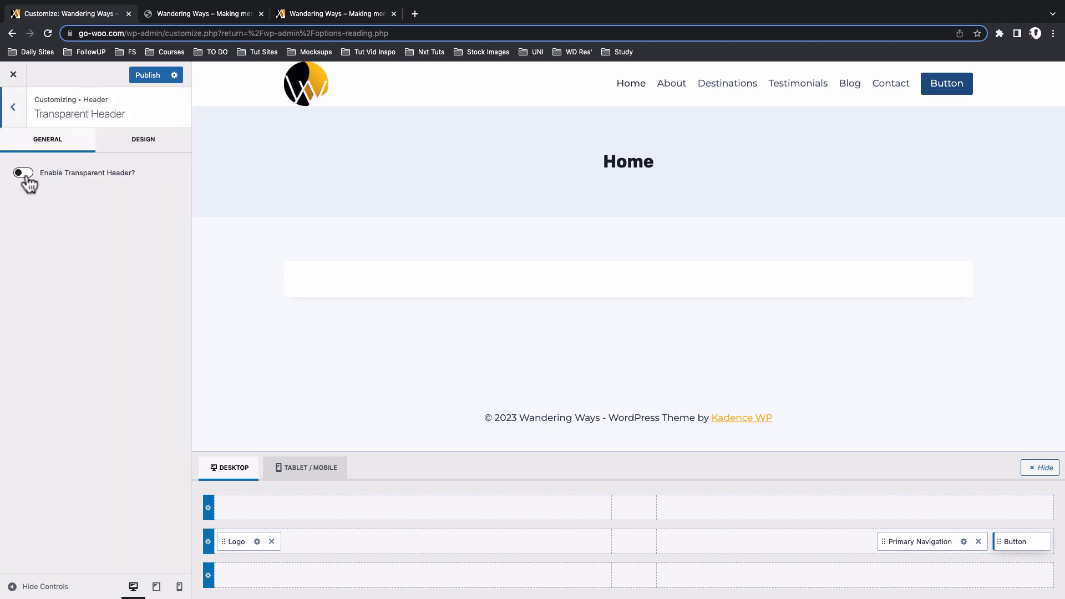
pyautogui.click(25, 174)
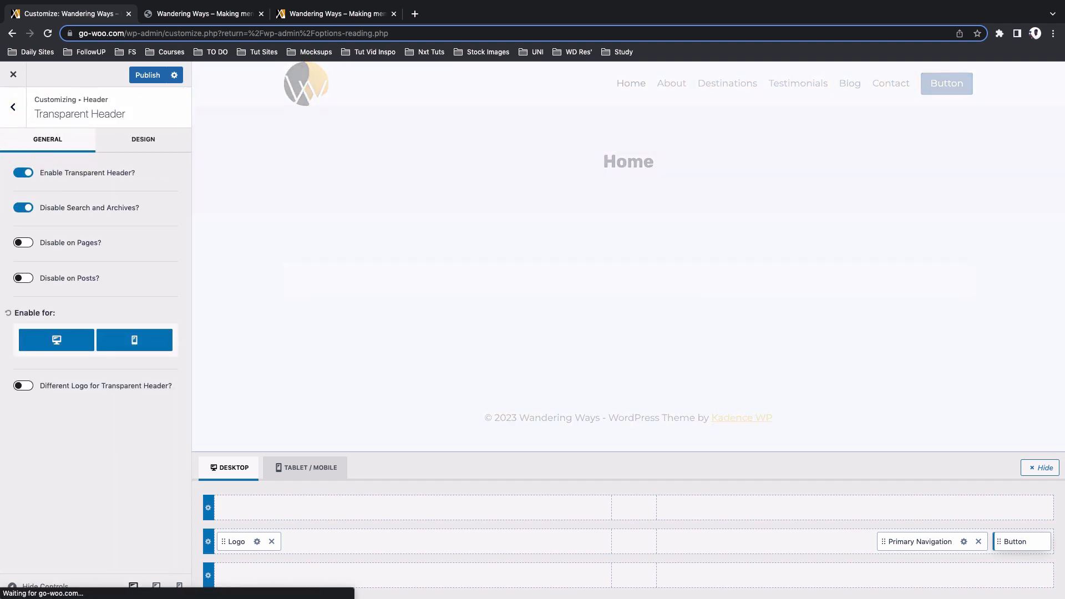
# Allow the transparent header on search and archive pages, disable it on posts, and return to the main customizer list
pyautogui.click(21, 208)
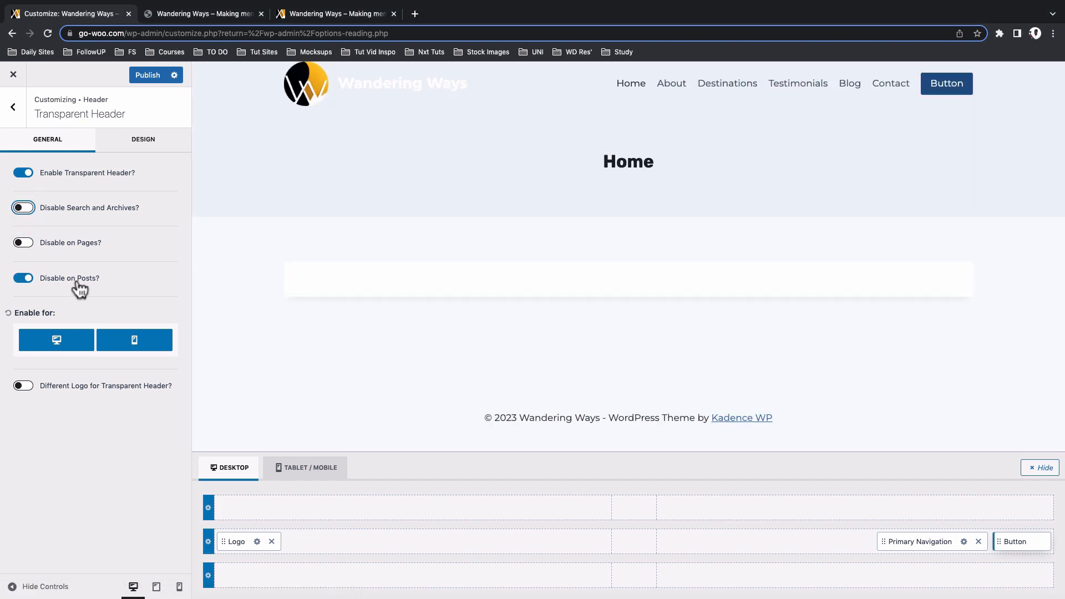
pyautogui.click(136, 141)
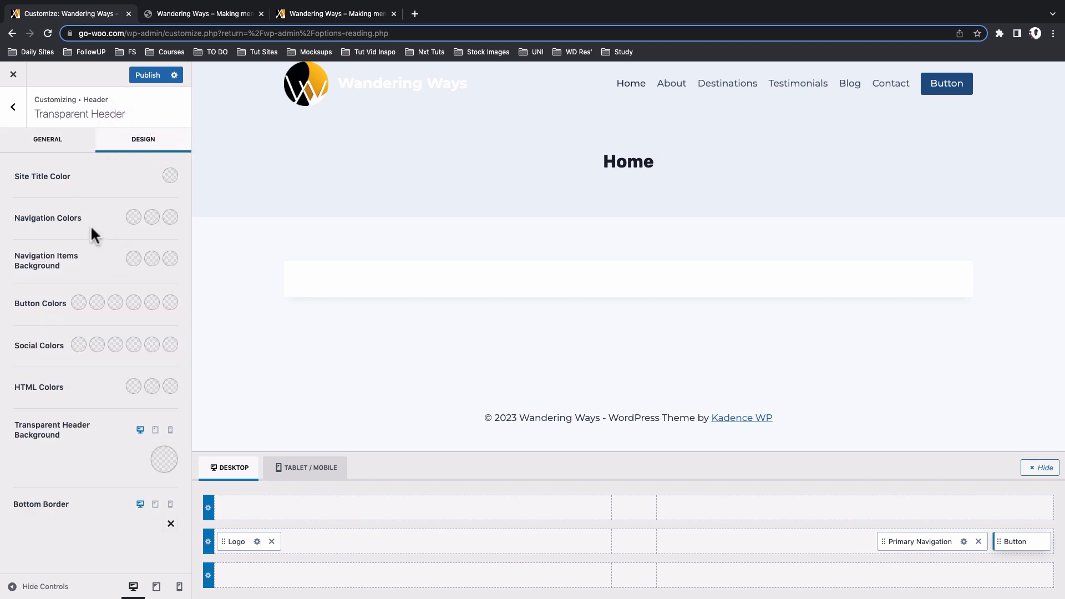
pyautogui.click(17, 116)
pyautogui.click(17, 114)
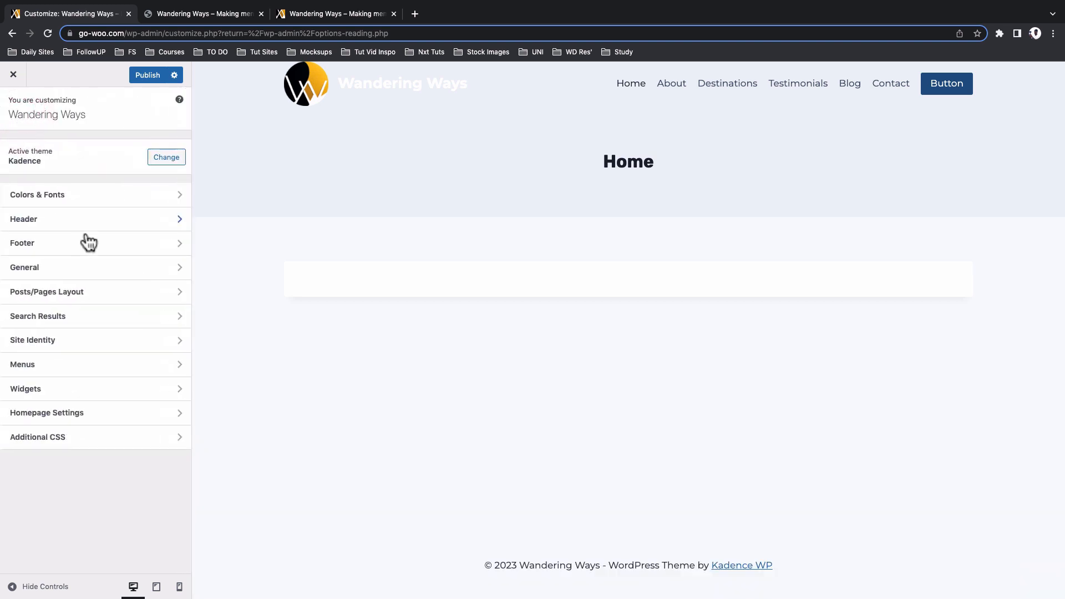
# Examine the footer settings and compare the footer with those on the demo site and the live site
pyautogui.click(84, 255)
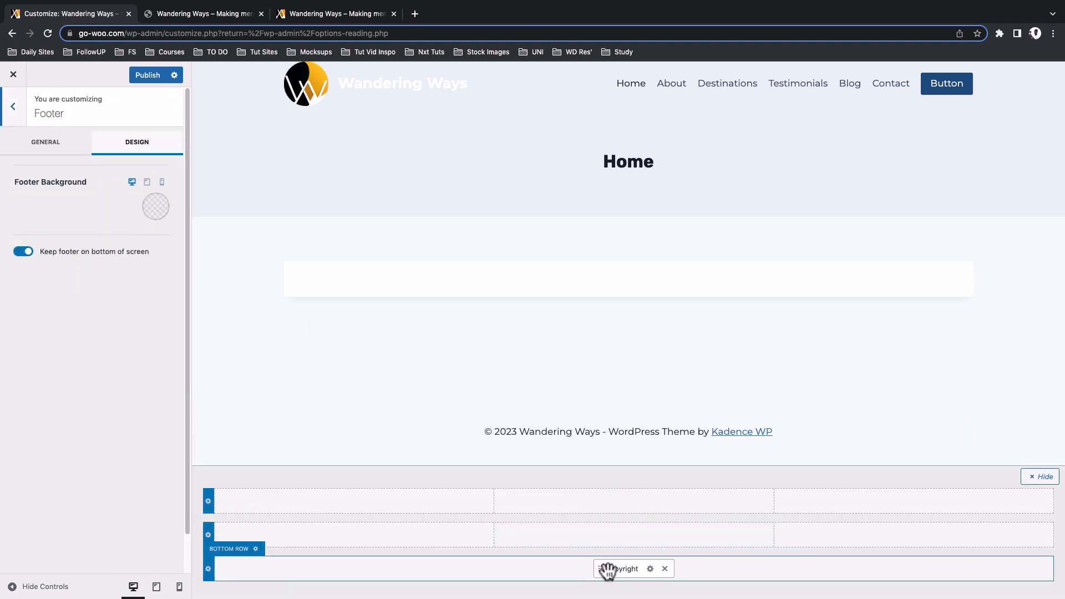
pyautogui.click(317, 11)
pyautogui.scroll(-20, 424, 299)
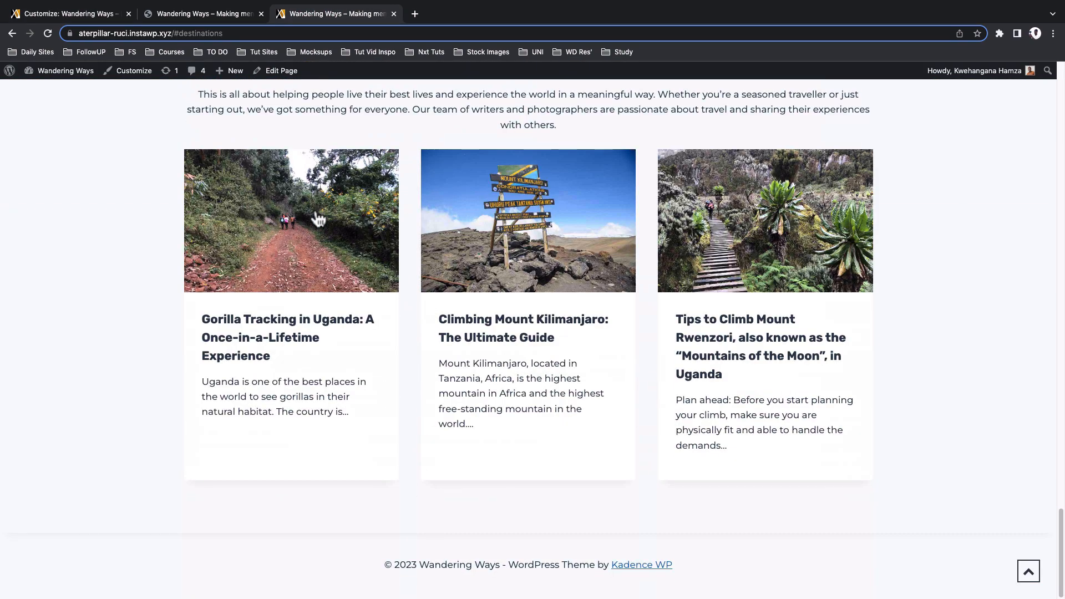
pyautogui.click(221, 13)
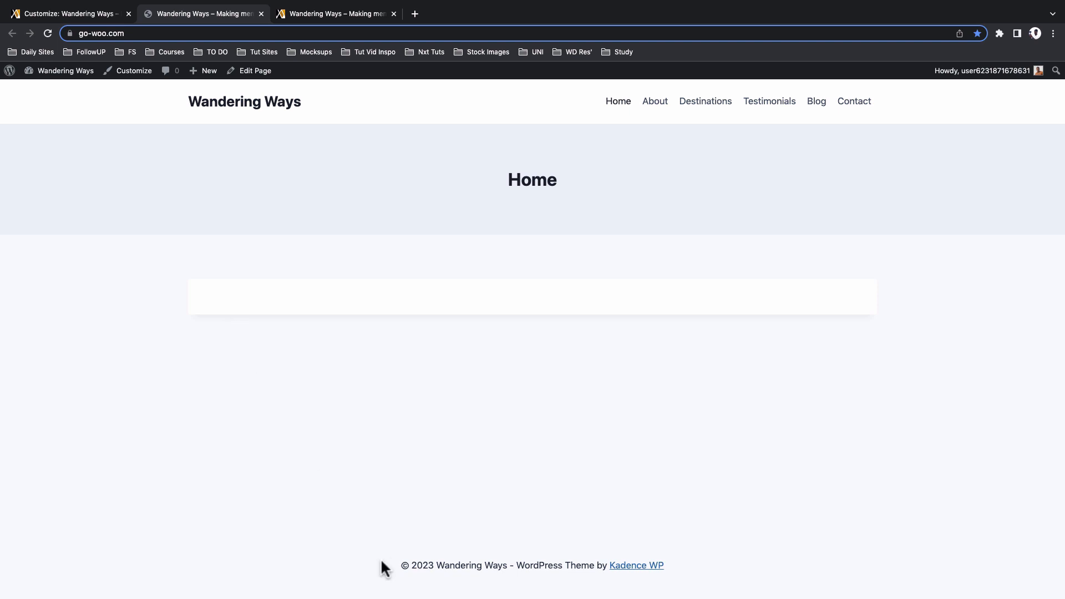
pyautogui.click(67, 13)
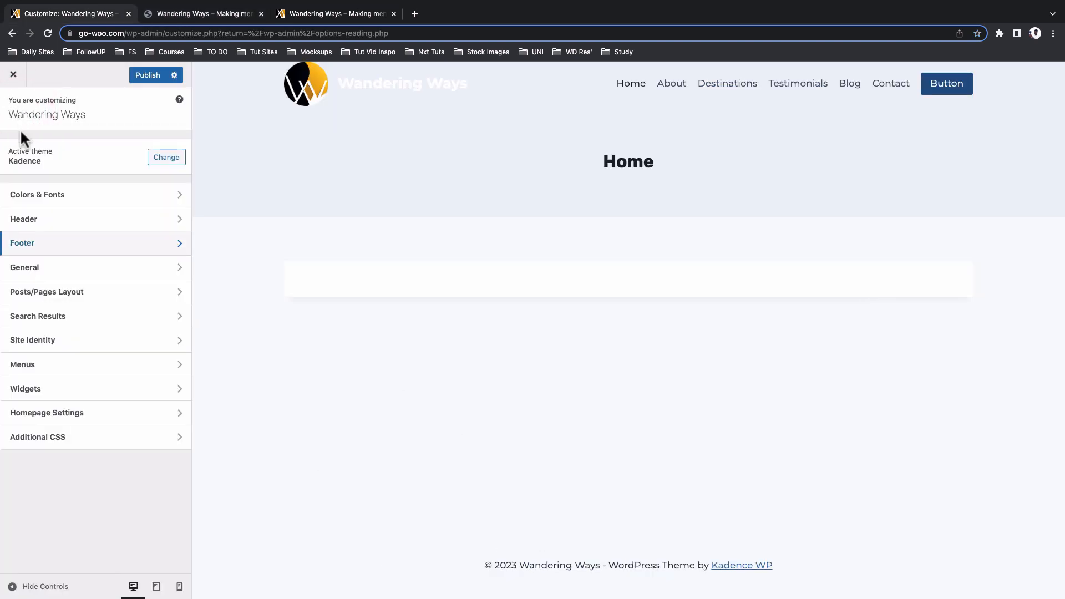
# Enable Scroll To Top in the general settings and choose the bold chevron as its icon
pyautogui.click(49, 269)
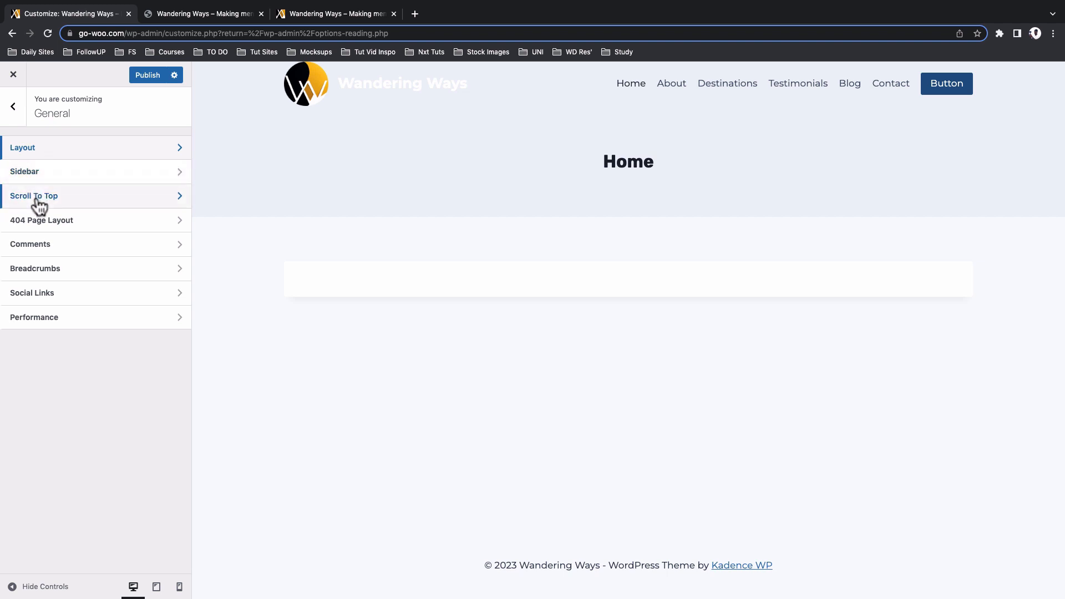
pyautogui.click(35, 197)
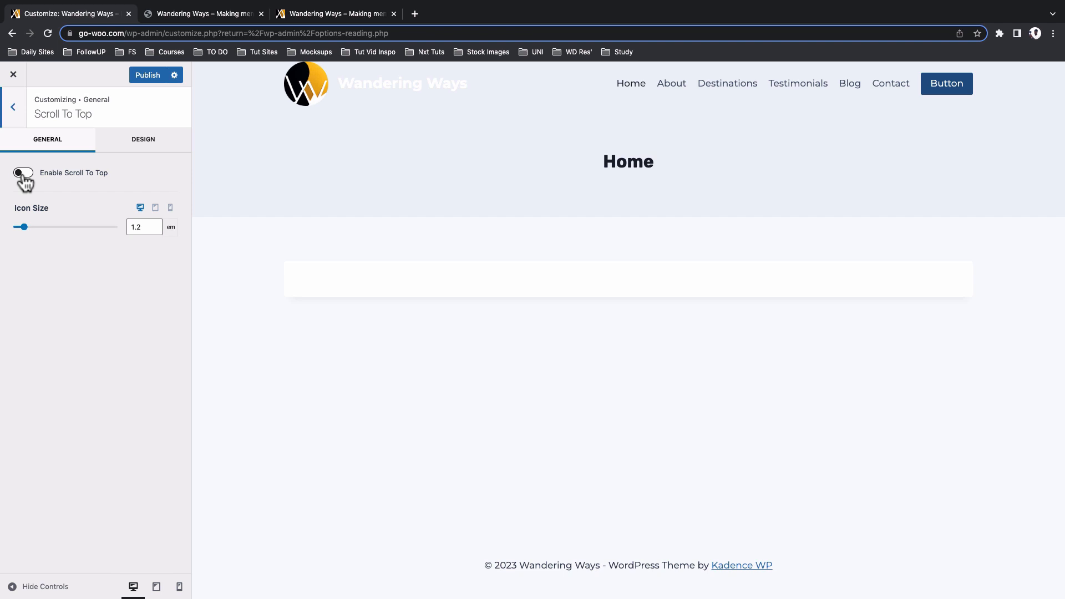
pyautogui.click(23, 174)
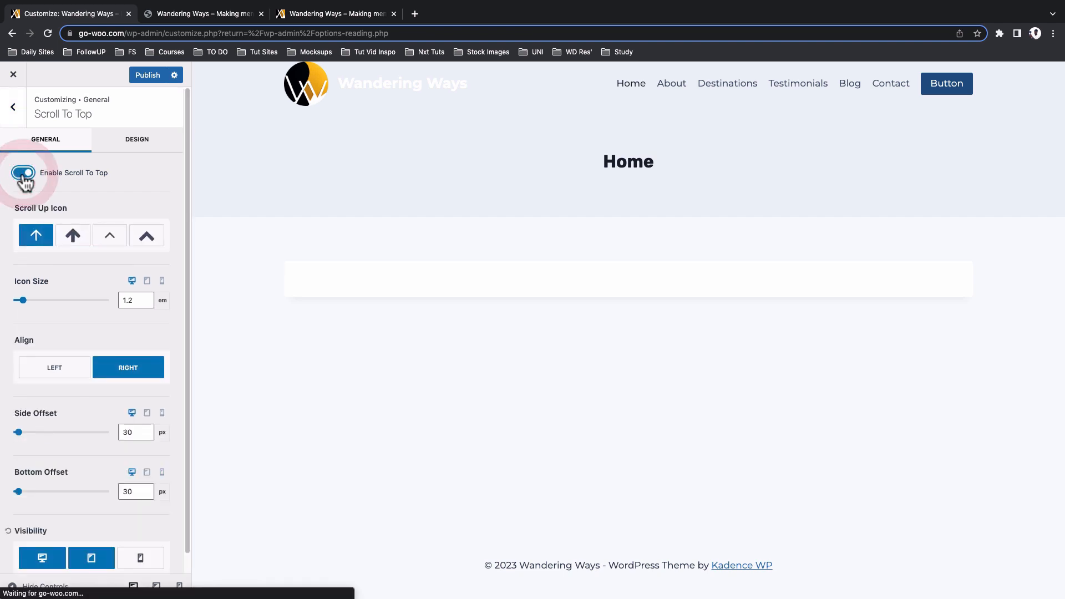
pyautogui.click(149, 242)
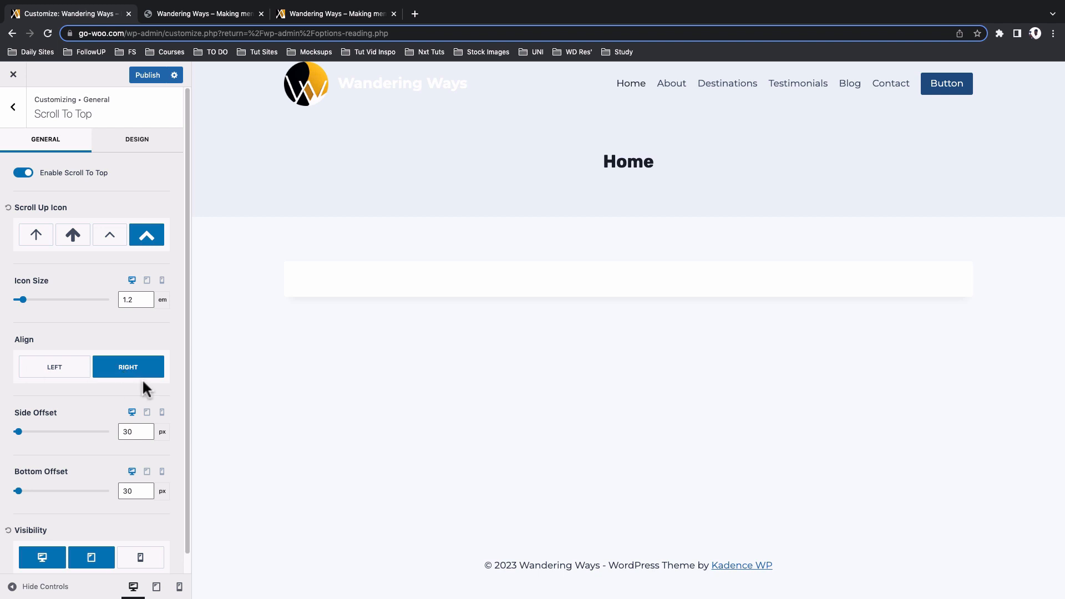
pyautogui.scroll(-1, 142, 382)
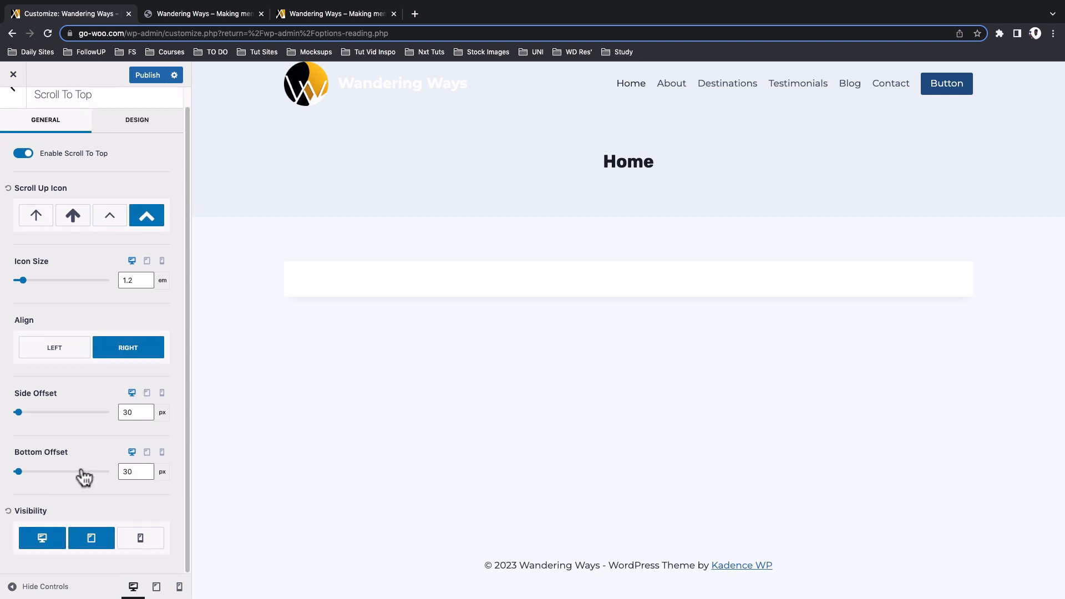
pyautogui.scroll(1, 71, 366)
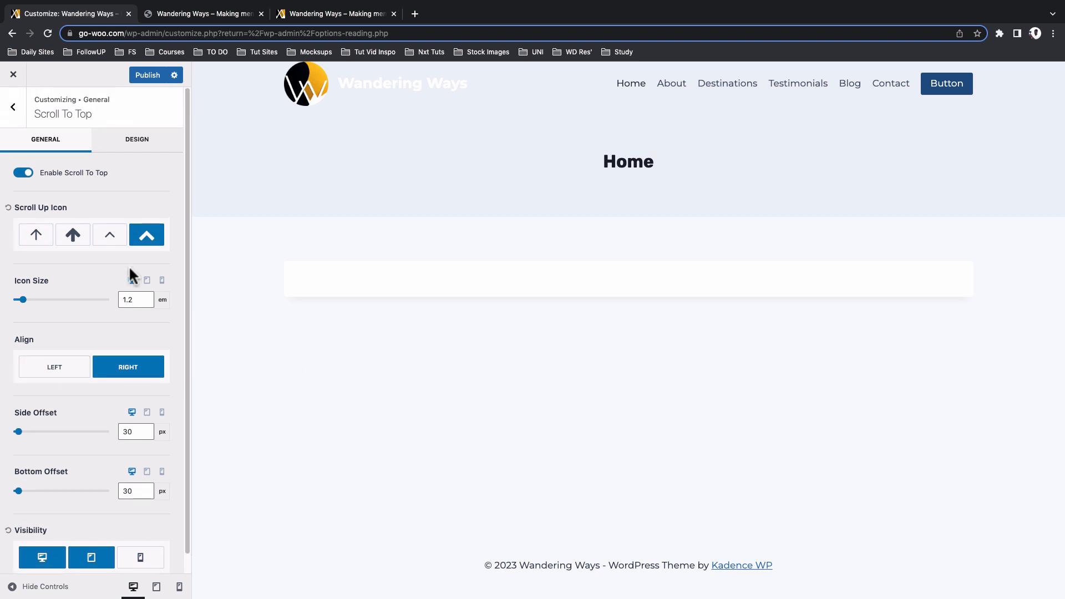
pyautogui.click(15, 118)
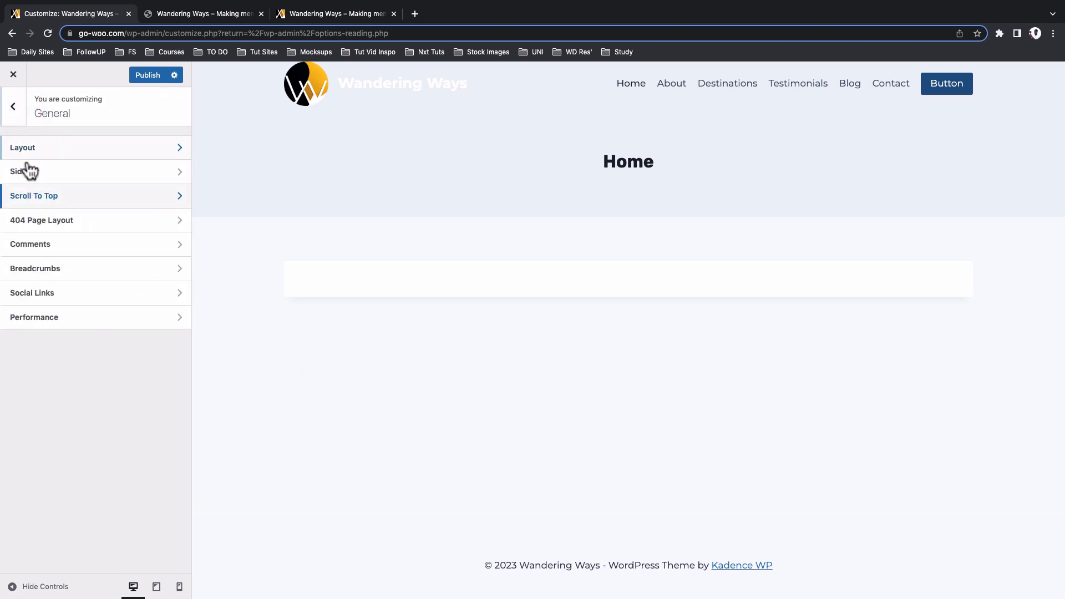
pyautogui.click(40, 298)
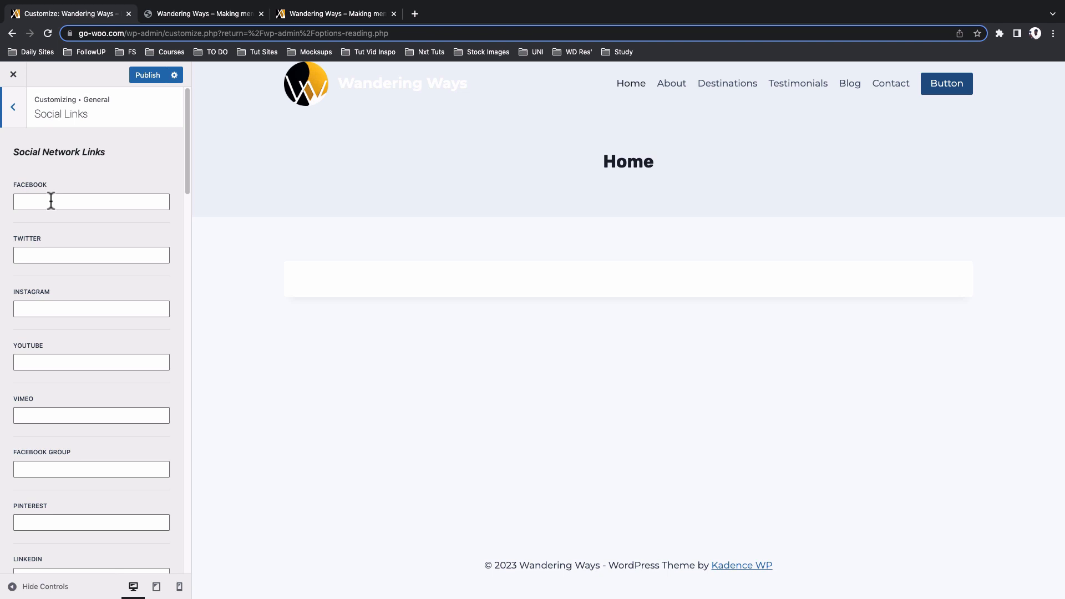
pyautogui.click(51, 202)
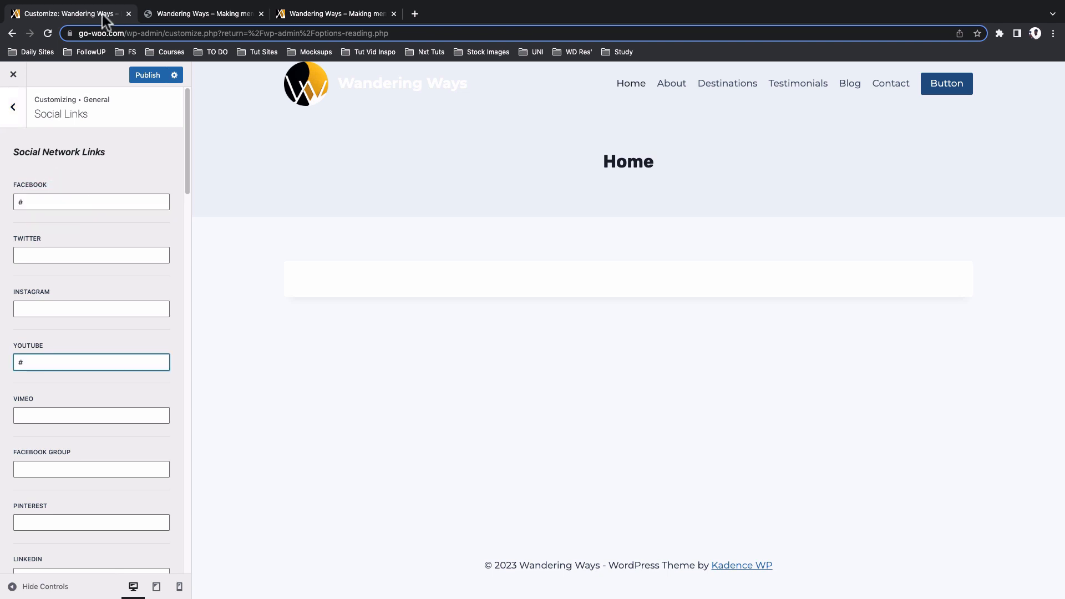
pyautogui.doubleClick(26, 363)
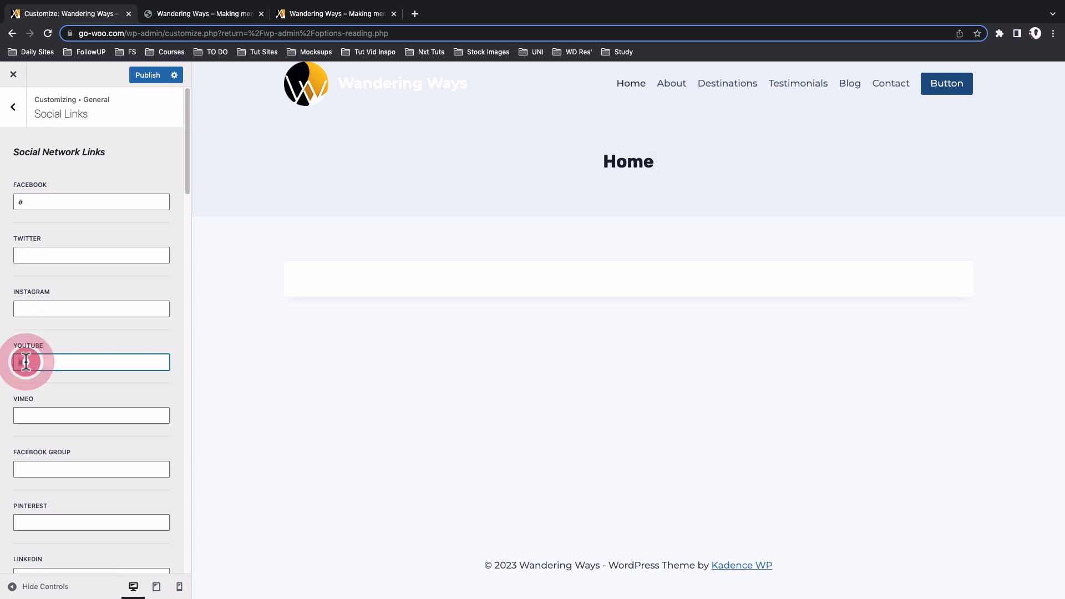
pyautogui.write('https://www.youtube.com/gotechug')
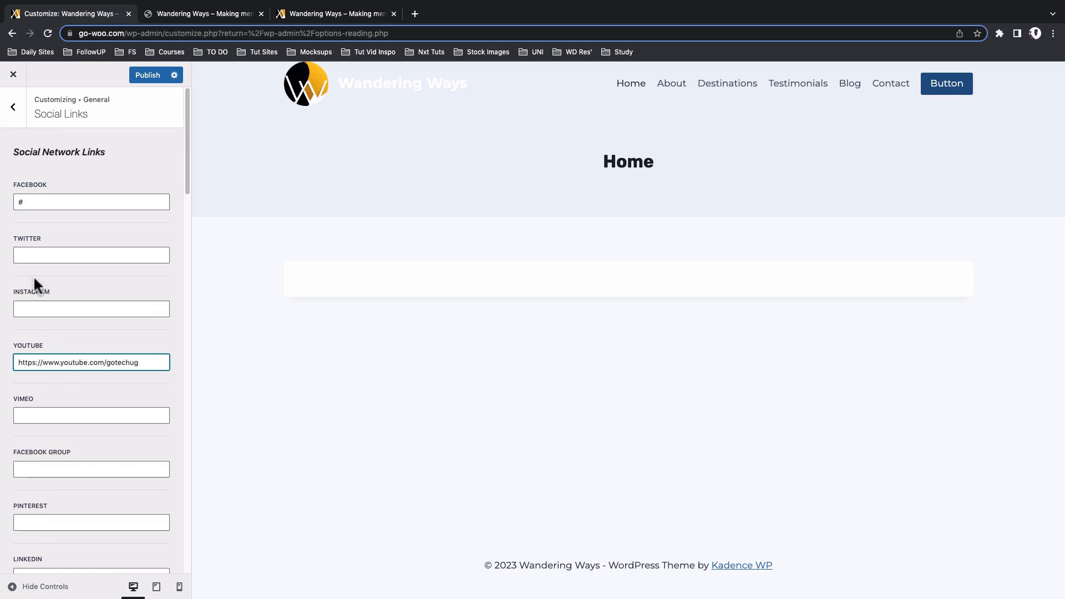
pyautogui.click(39, 256)
pyautogui.write('https://www.youtube.com/gotechug')
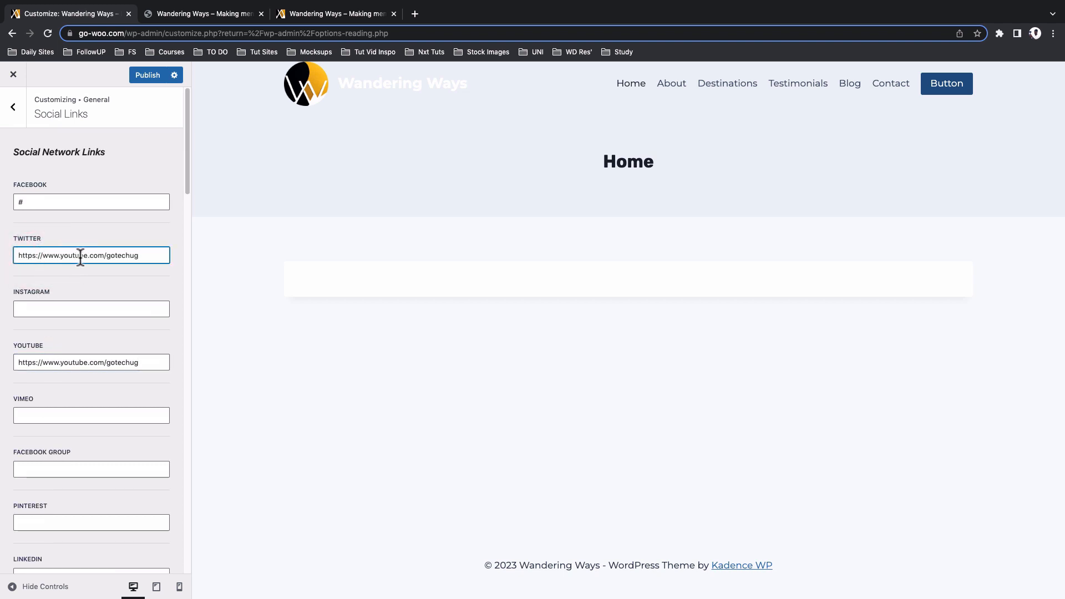
pyautogui.moveTo(87, 256); pyautogui.dragTo(61, 255)
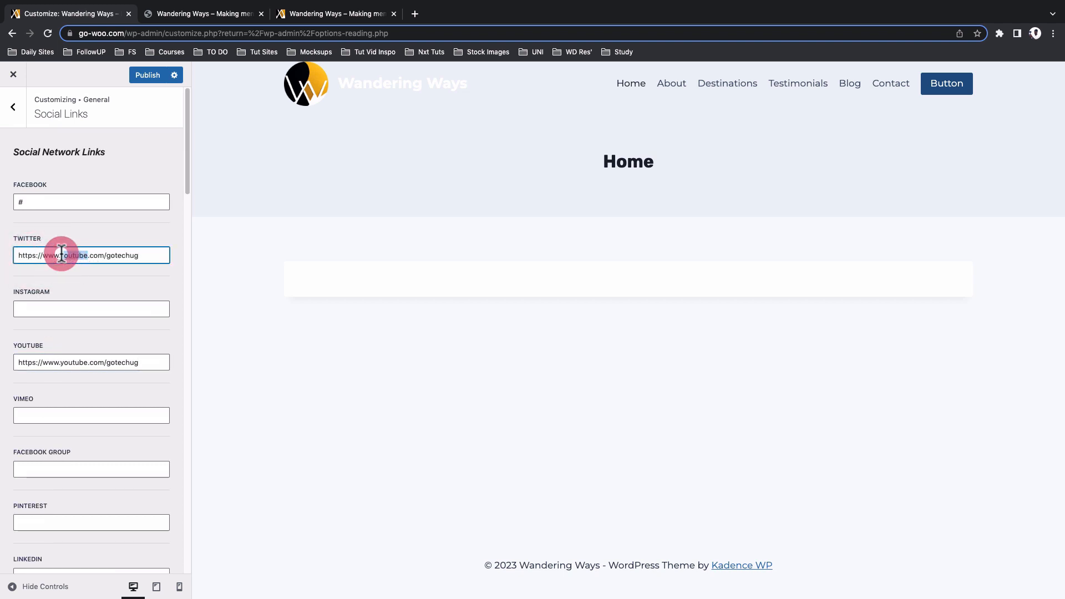
pyautogui.write('ti')
pyautogui.press('BackSpace')
pyautogui.write('witter')
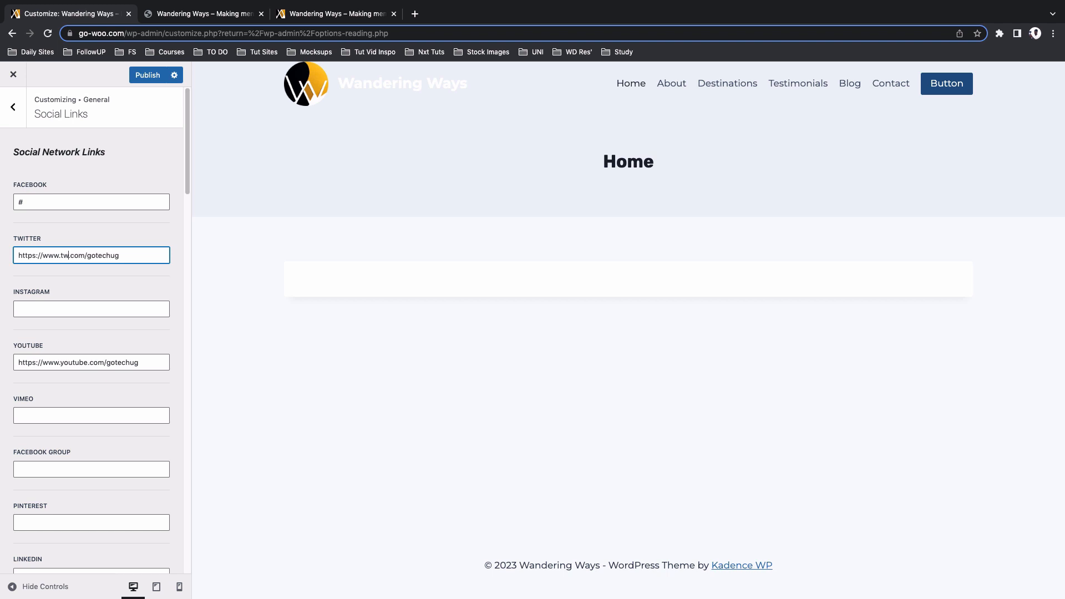
pyautogui.scroll(-5, 96, 184)
pyautogui.scroll(5, 96, 184)
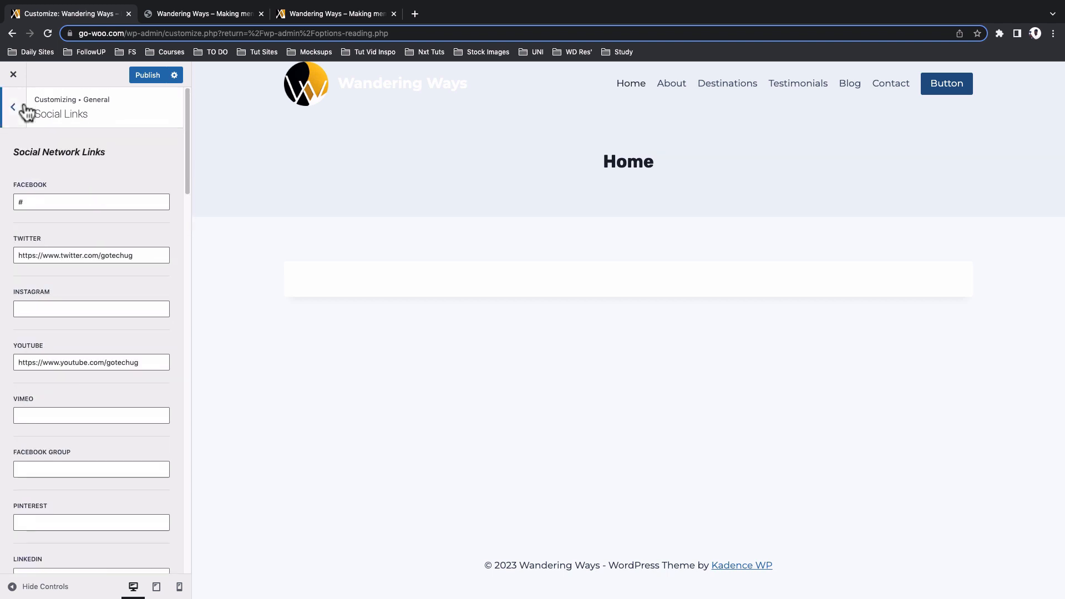
pyautogui.click(16, 109)
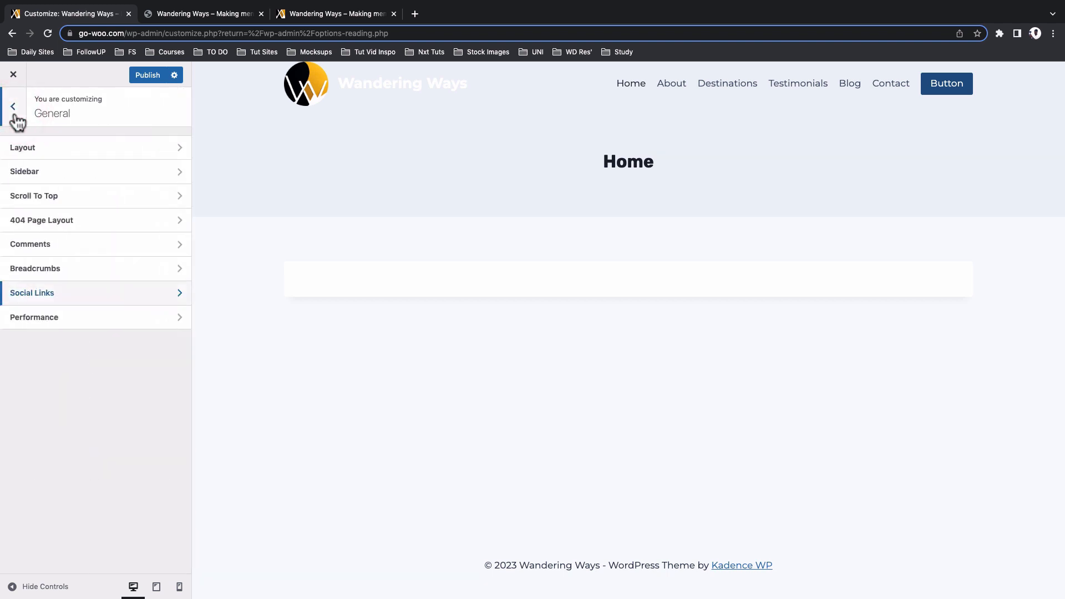
# Publish the theme customizations and close the customizer
pyautogui.click(37, 318)
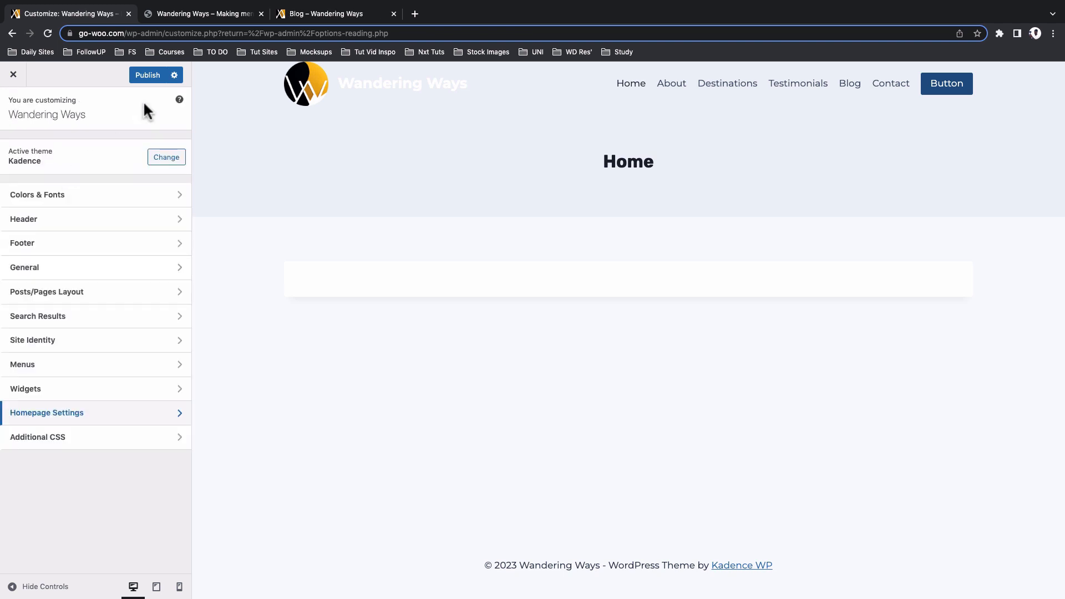
pyautogui.click(148, 76)
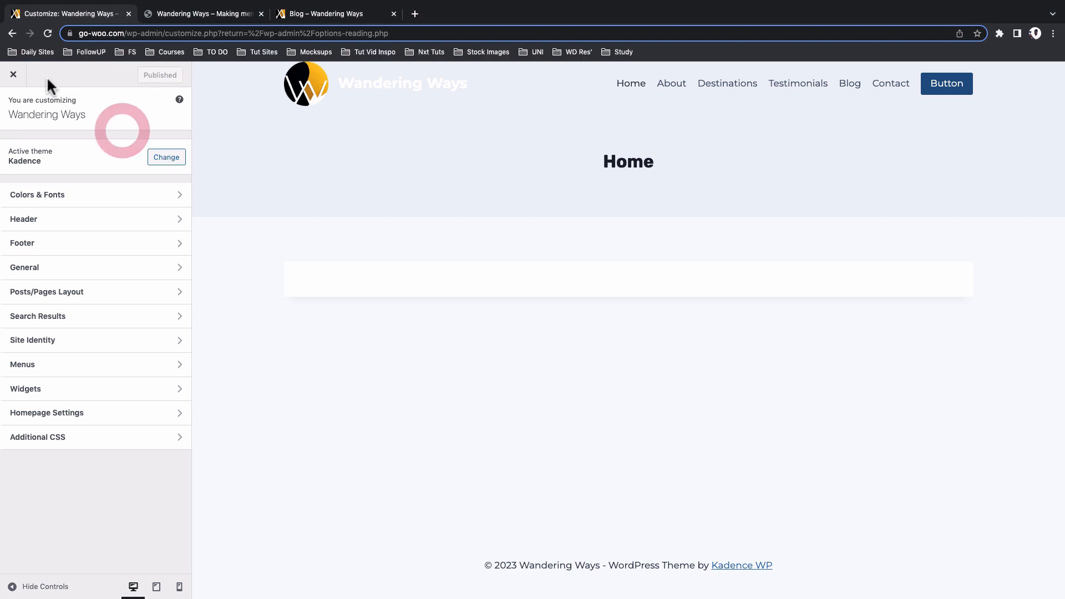
pyautogui.click(13, 76)
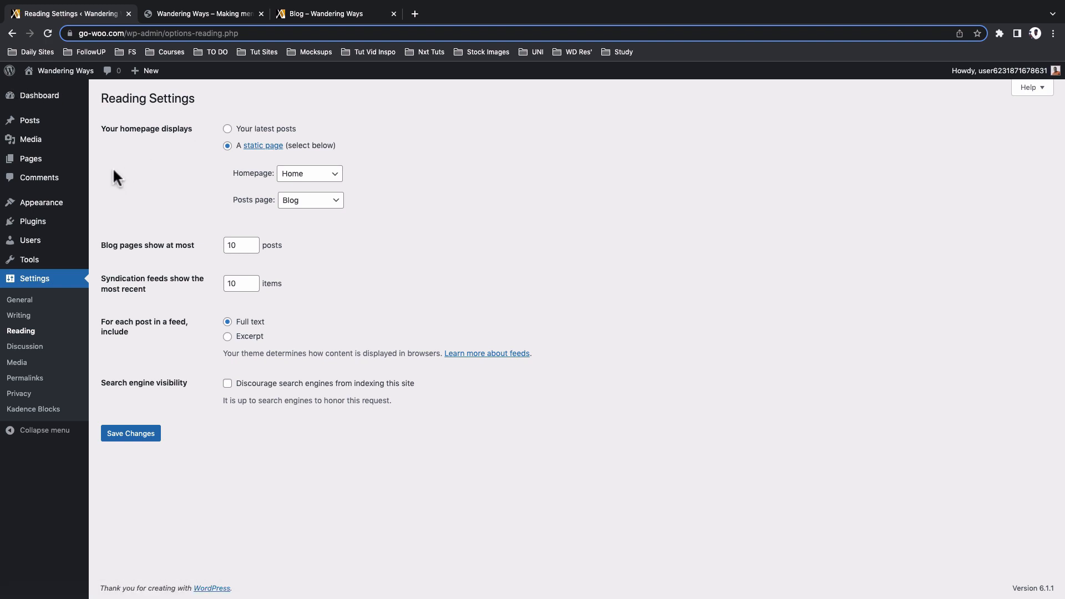
# Open the Home page for editing from the list of all pages
pyautogui.moveTo(59, 167)
pyautogui.click(98, 165)
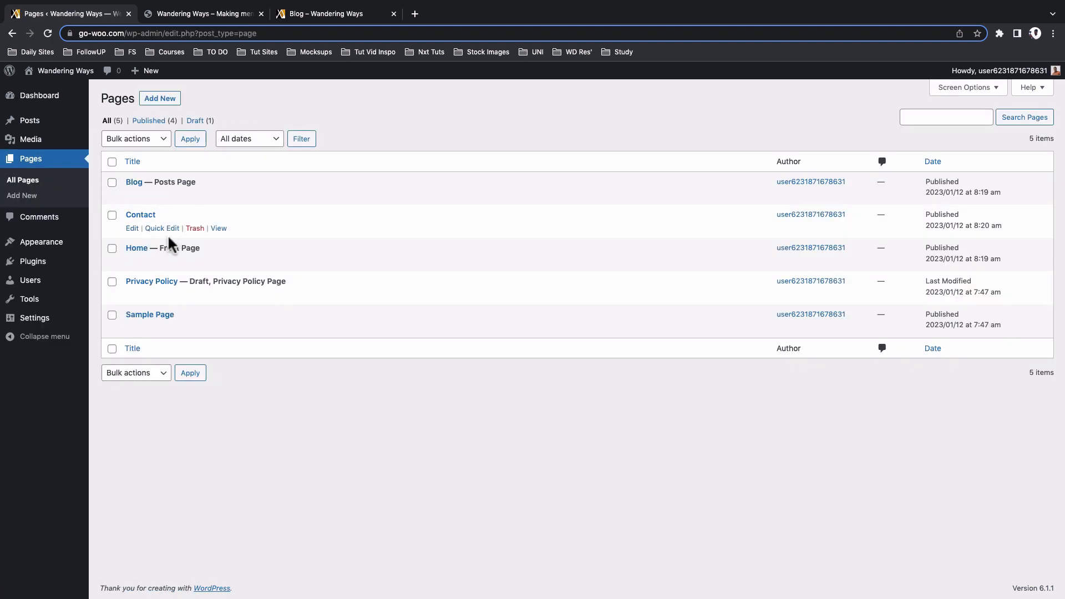
pyautogui.click(133, 261)
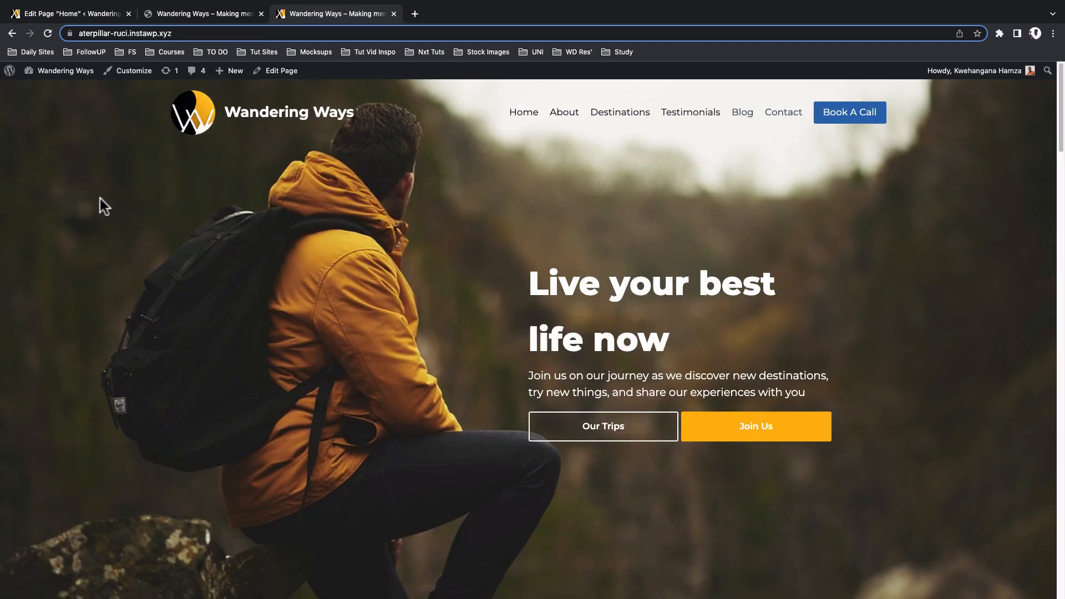
# Review the demo homepage's sections from the hero down to the blog posts, and return to the Home page editor
pyautogui.scroll(-4, 85, 277)
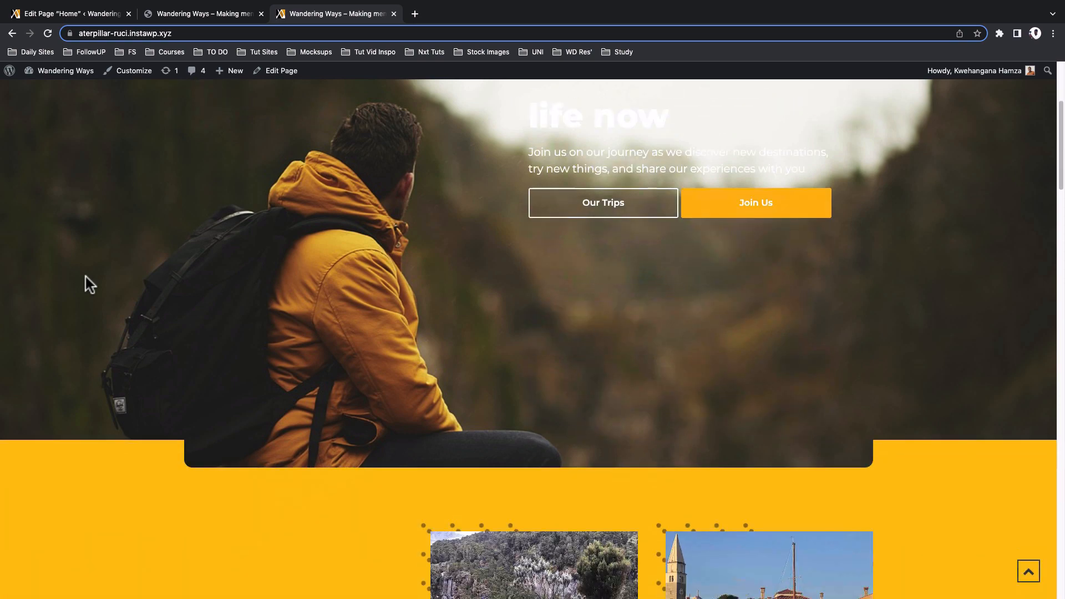
pyautogui.scroll(-8, 85, 278)
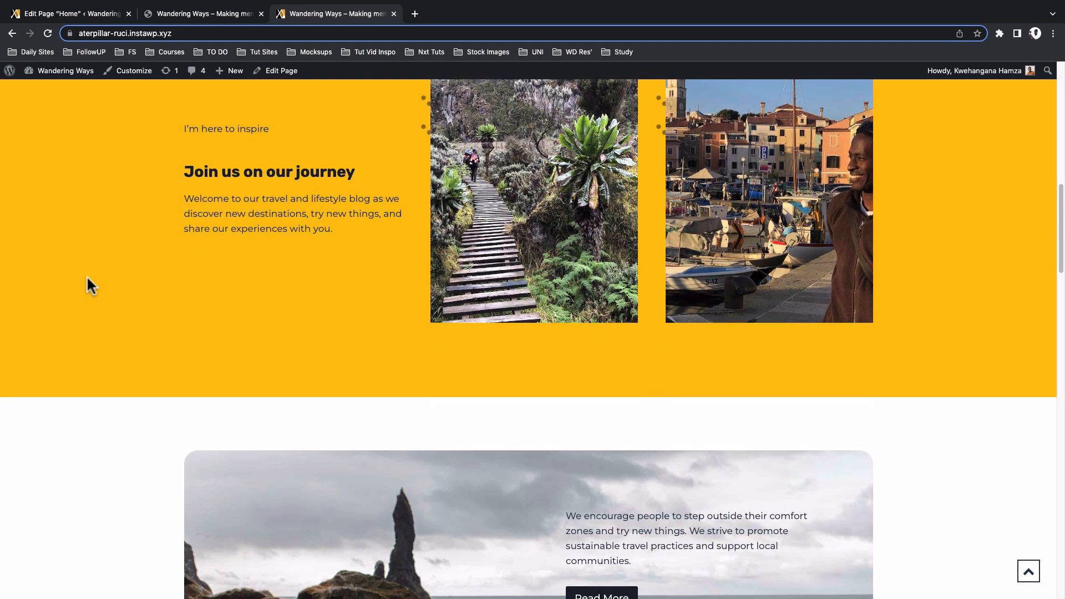
pyautogui.scroll(1, 87, 275)
pyautogui.scroll(-1, 87, 275)
pyautogui.scroll(-15, 86, 274)
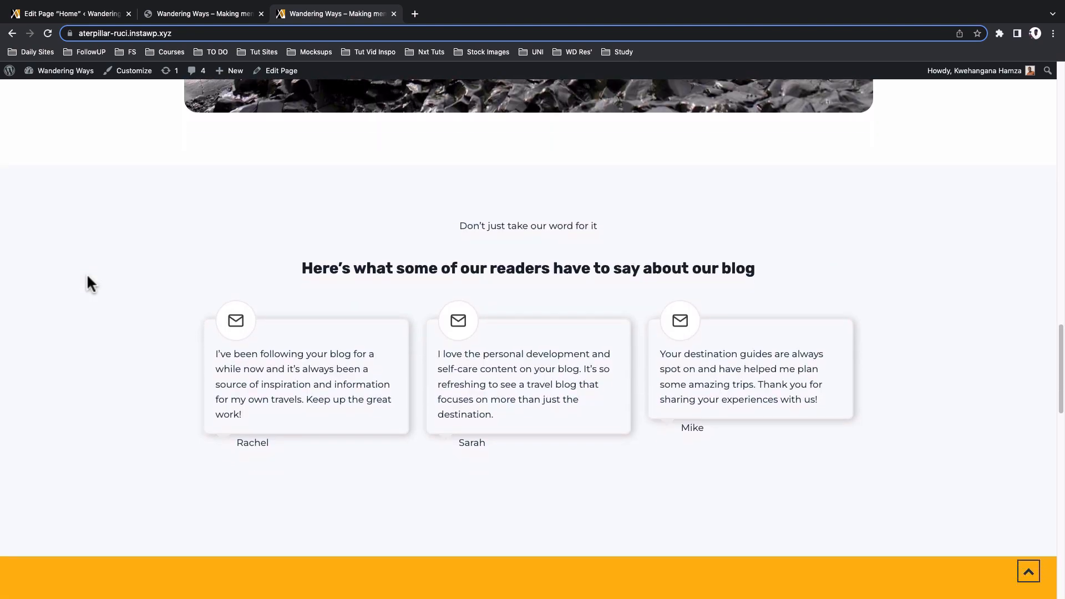
pyautogui.scroll(-4, 86, 273)
pyautogui.scroll(-4, 87, 276)
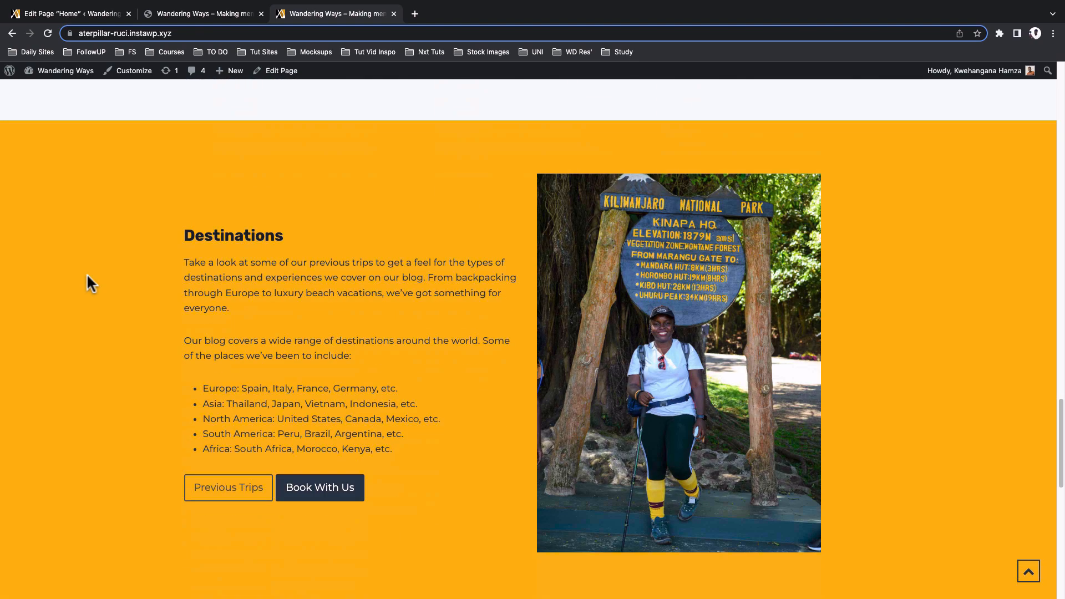
pyautogui.scroll(-9, 87, 273)
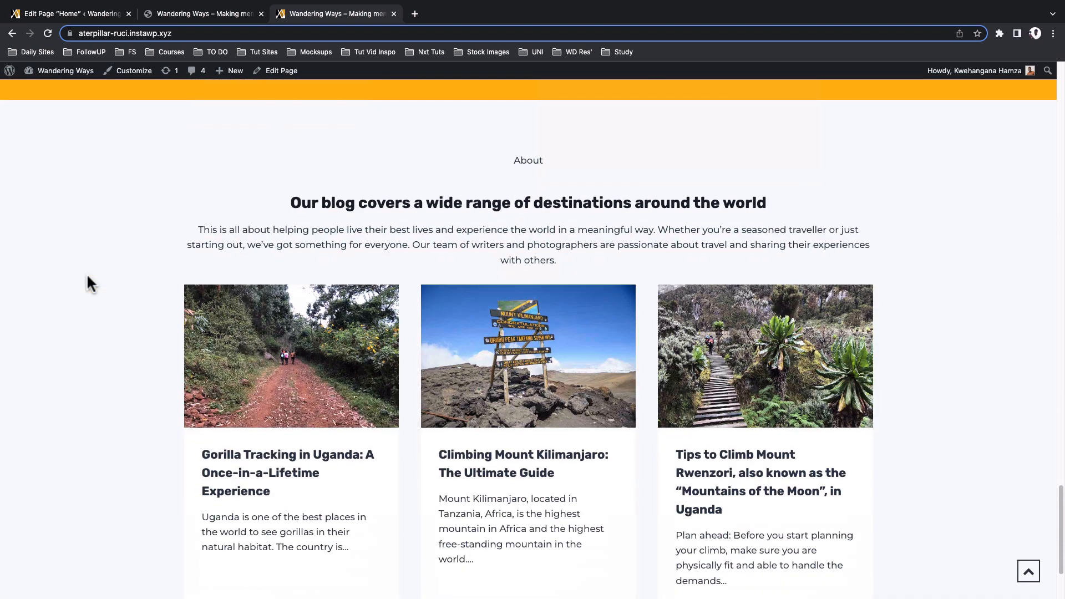
pyautogui.scroll(-1, 87, 276)
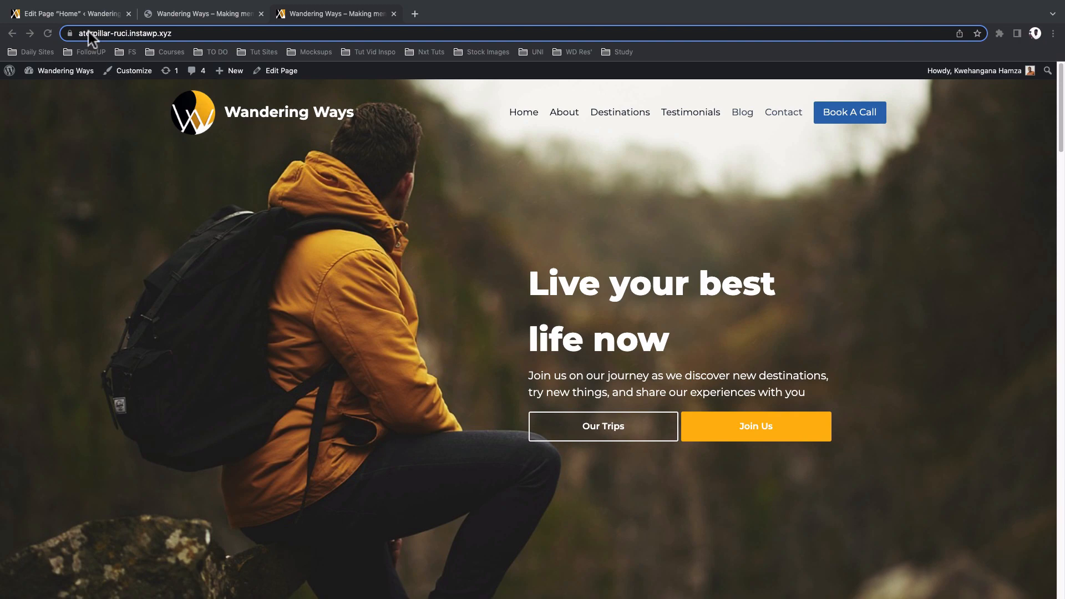
pyautogui.click(88, 18)
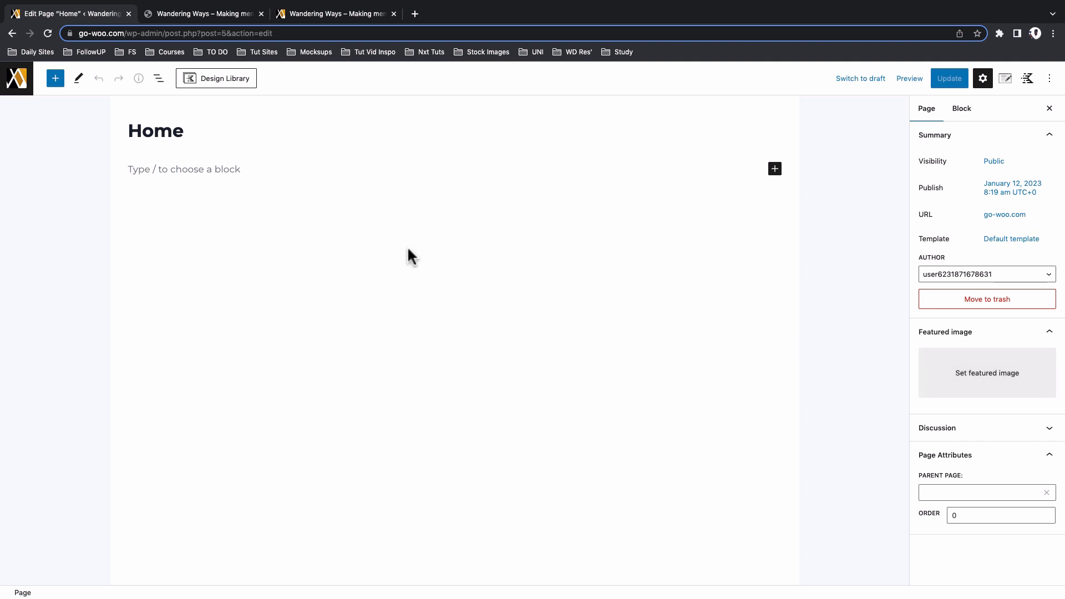
# Disable the Home page's title and set its page layout to Fullwidth, returning to the block settings
pyautogui.click(208, 169)
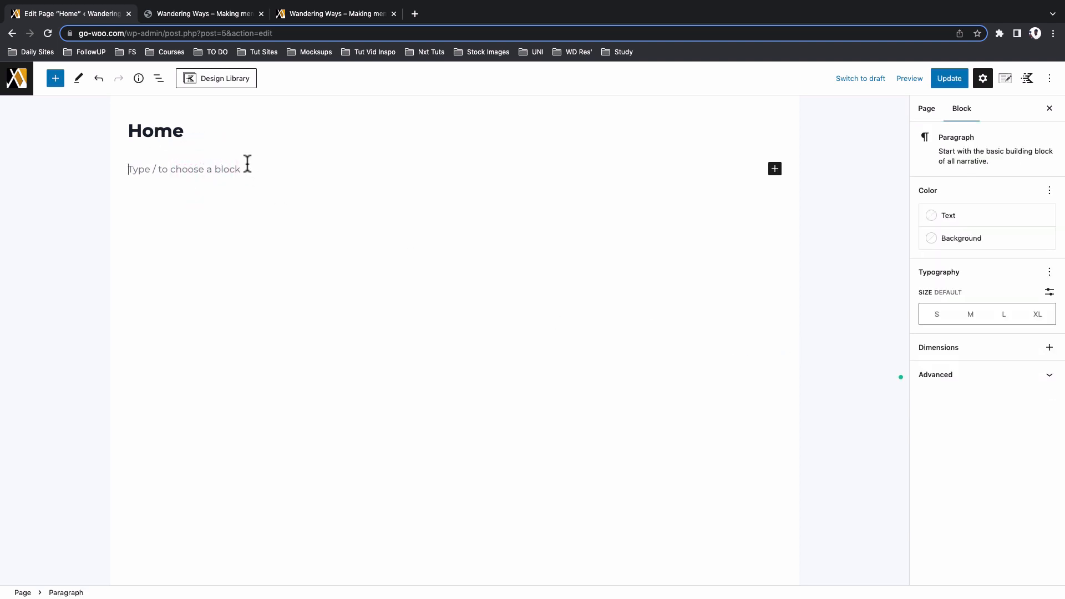
pyautogui.click(1007, 80)
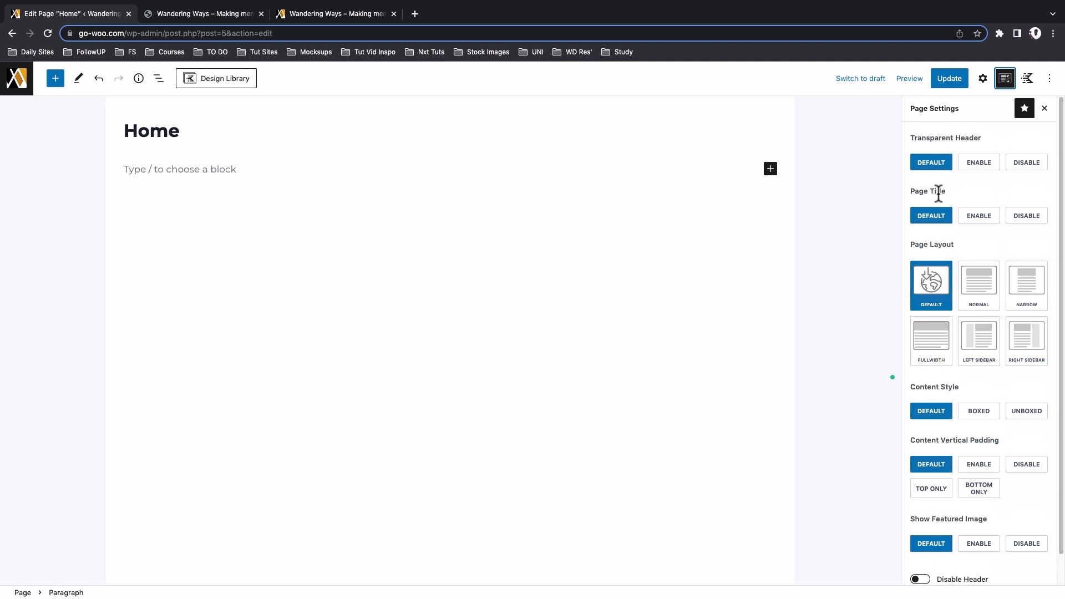
pyautogui.click(1026, 216)
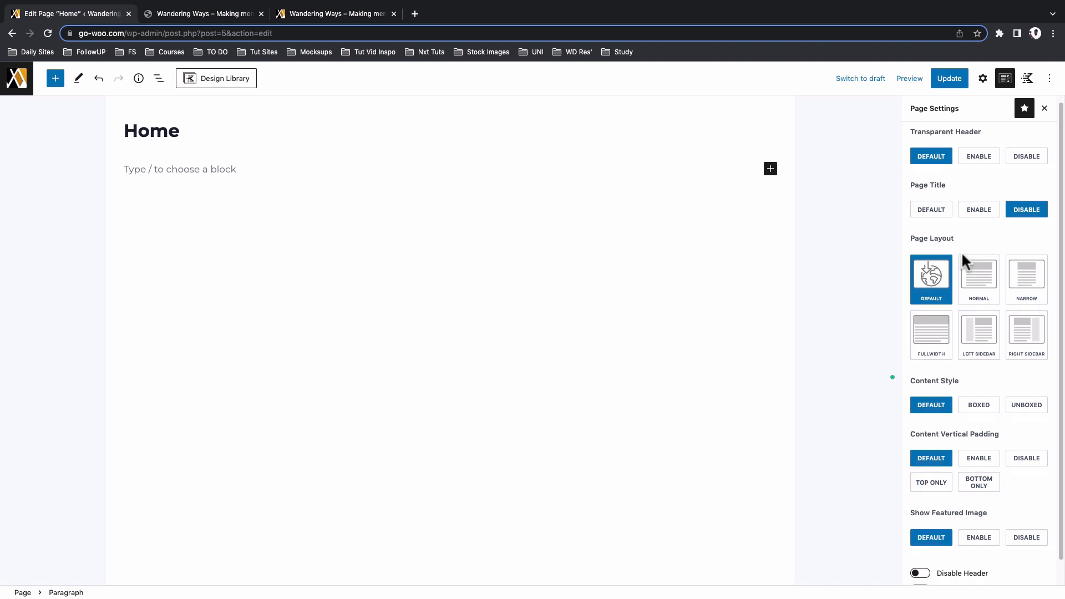
pyautogui.scroll(-1, 961, 252)
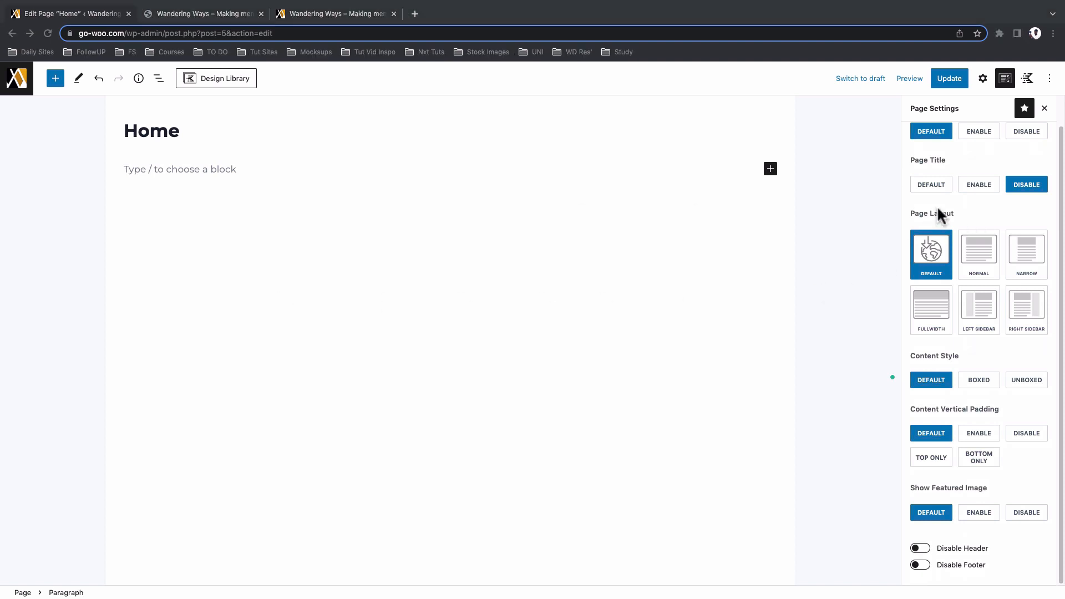
pyautogui.click(928, 311)
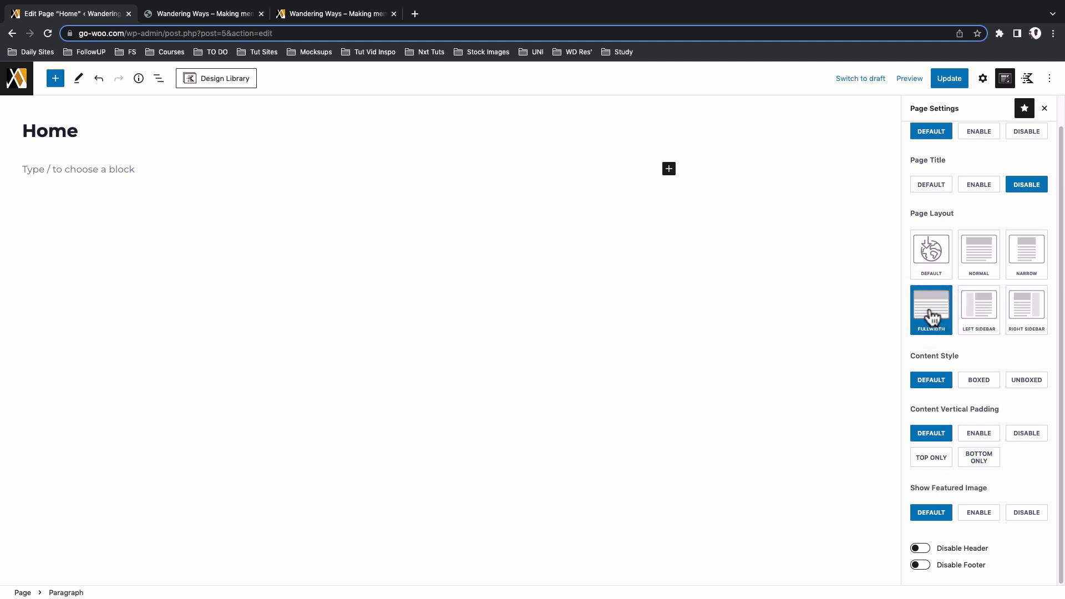
pyautogui.click(984, 81)
pyautogui.click(983, 81)
pyautogui.click(983, 81)
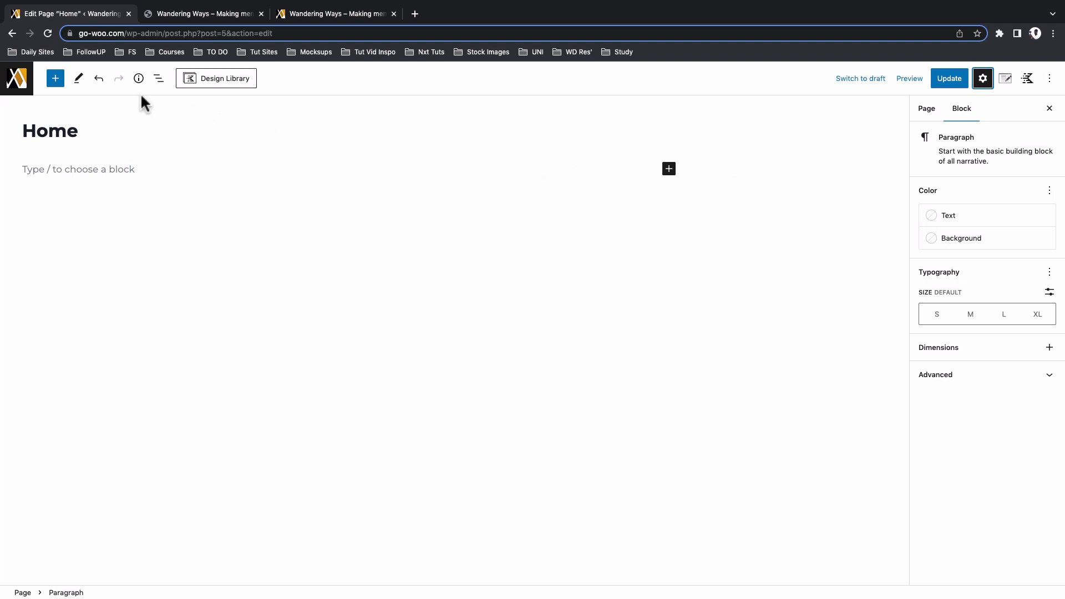
# Examine the editing tool modes, the page's content details, the block list, and the Design Library's wireframes and starter packs
pyautogui.click(82, 86)
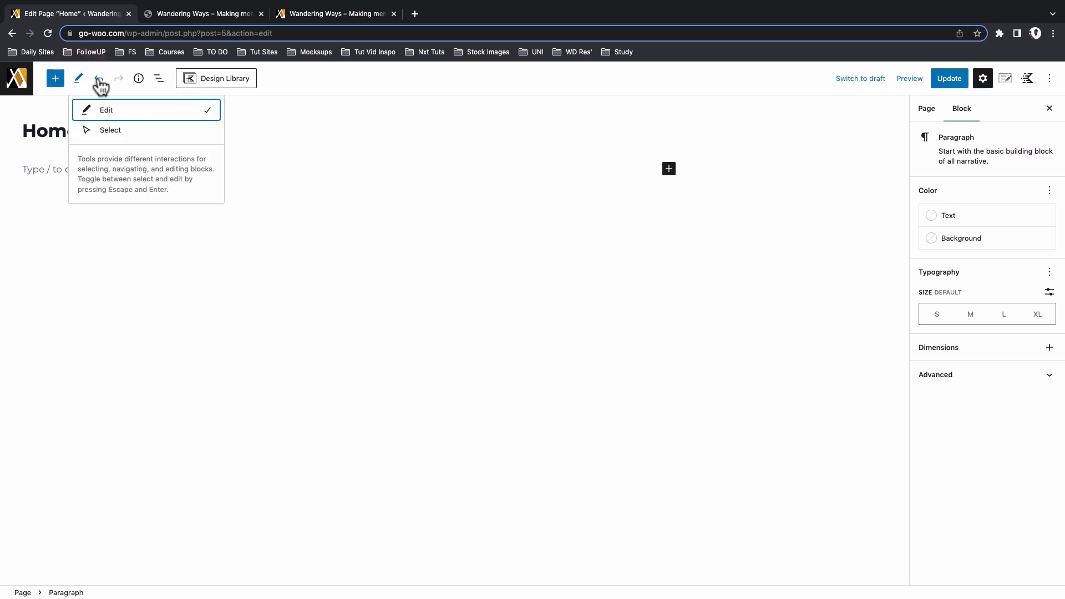
pyautogui.click(61, 143)
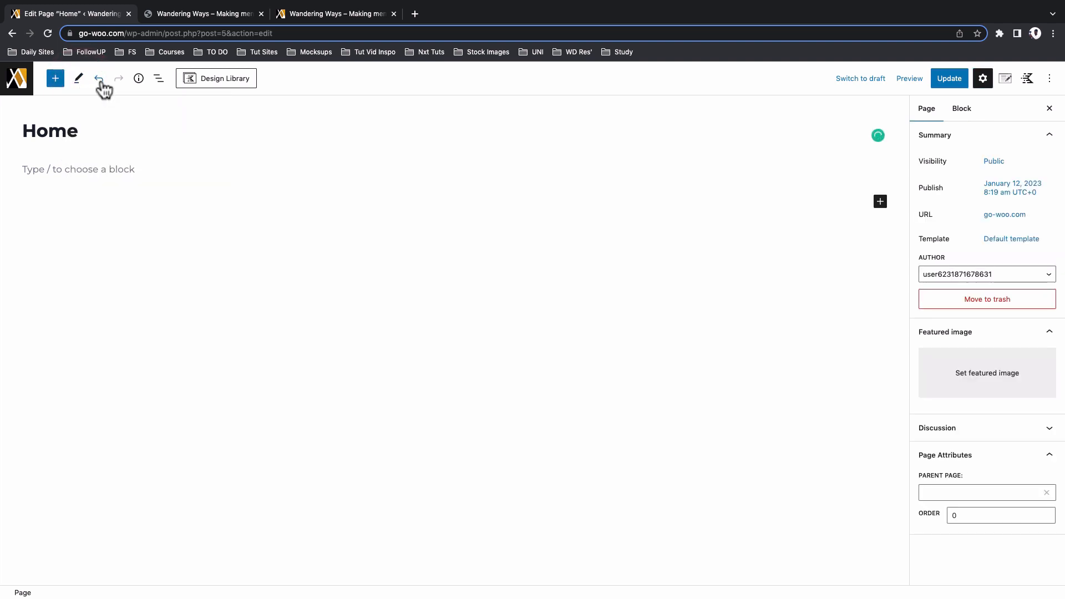
pyautogui.click(139, 79)
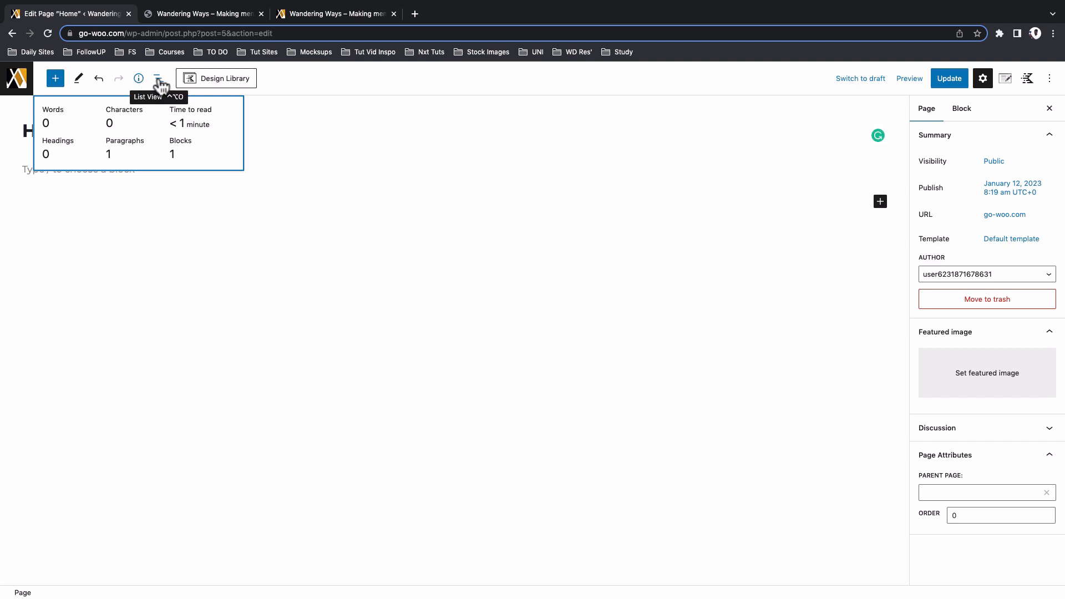
pyautogui.click(158, 79)
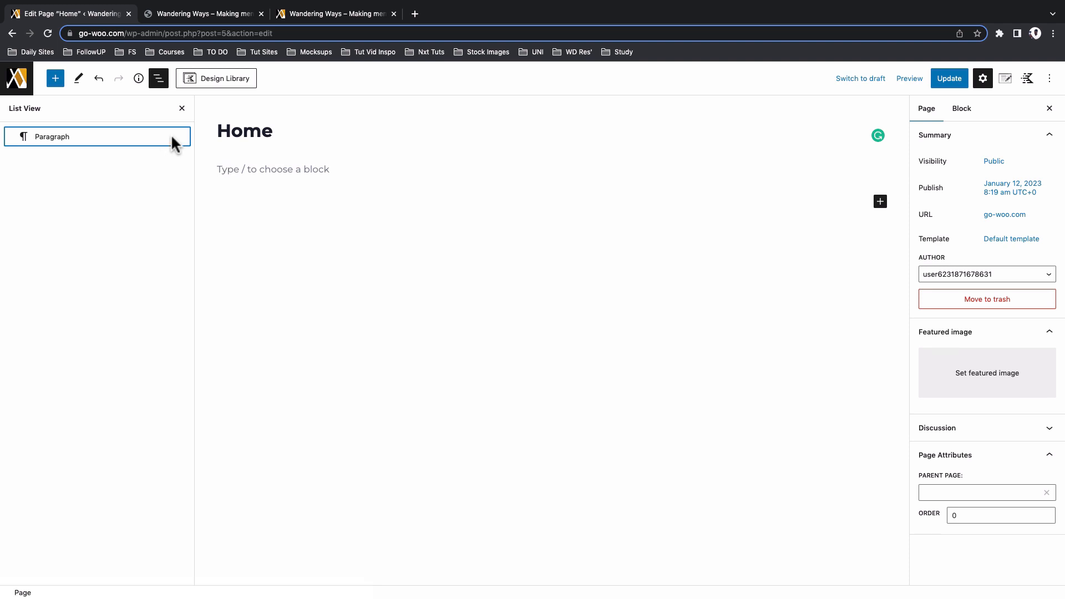
pyautogui.click(213, 83)
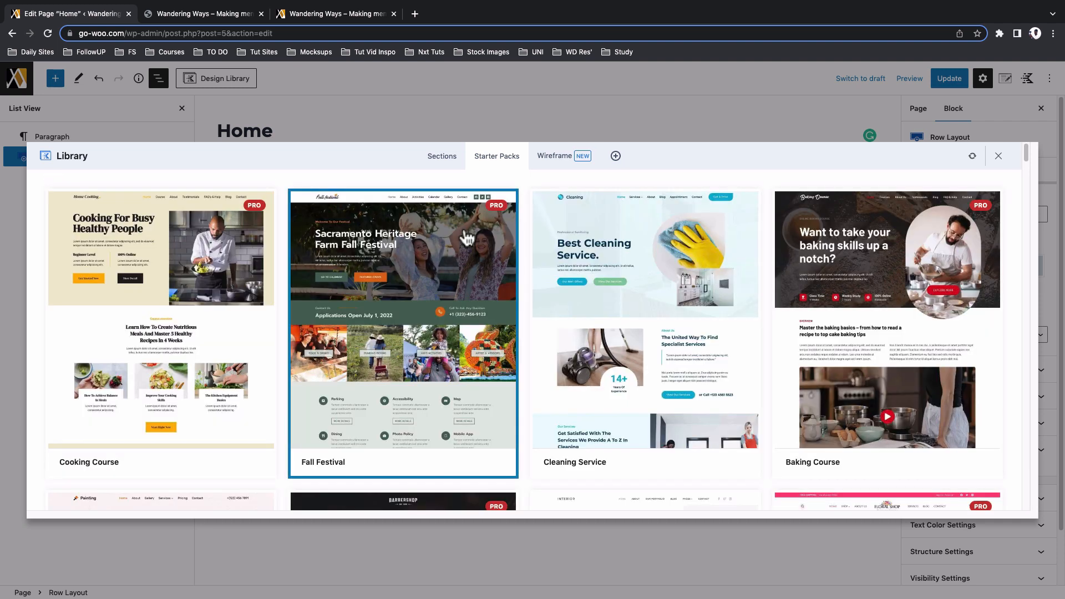
pyautogui.click(555, 161)
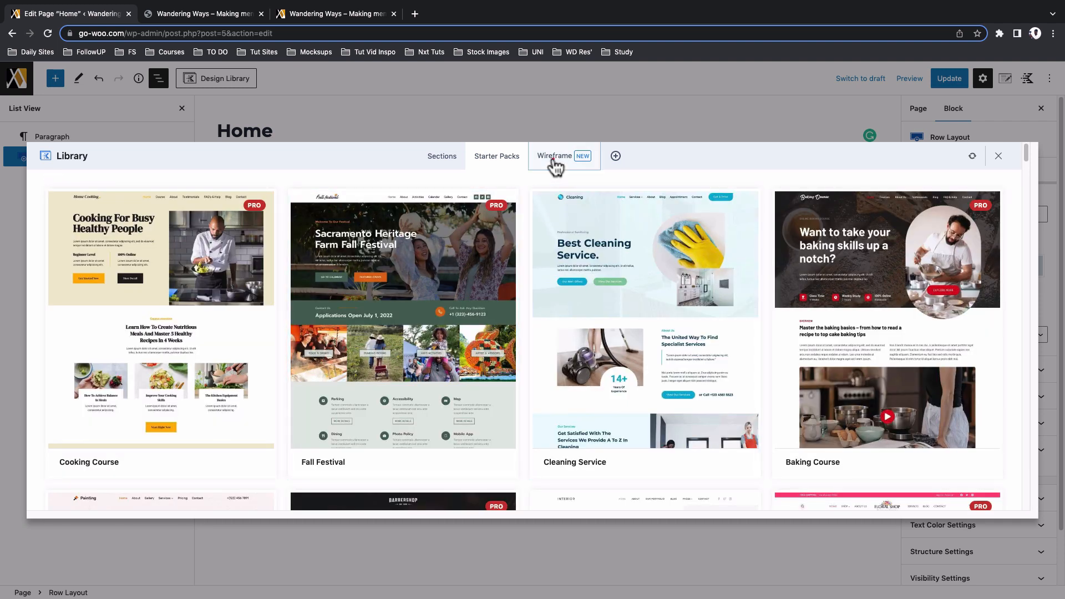
pyautogui.click(511, 160)
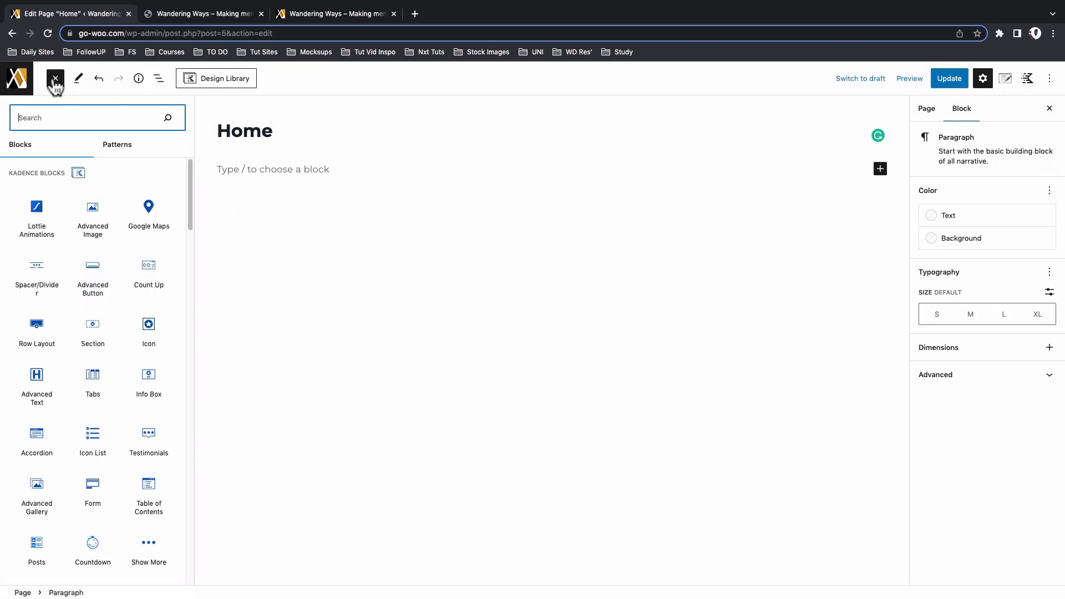
# Insert a Kadence Row Layout block in the Home page and close the block inserter
pyautogui.click(55, 80)
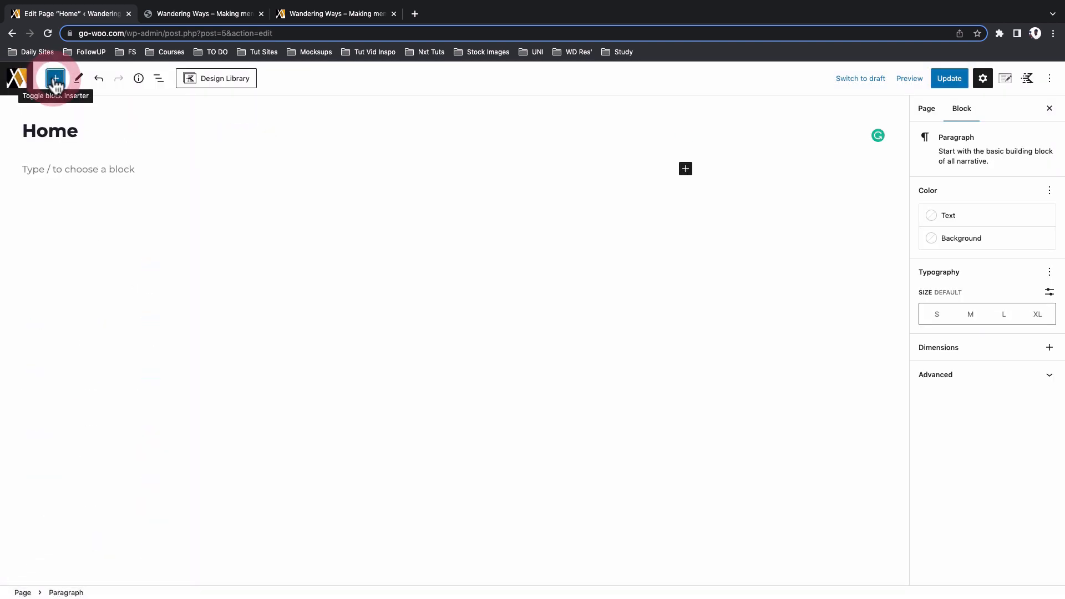
pyautogui.click(54, 81)
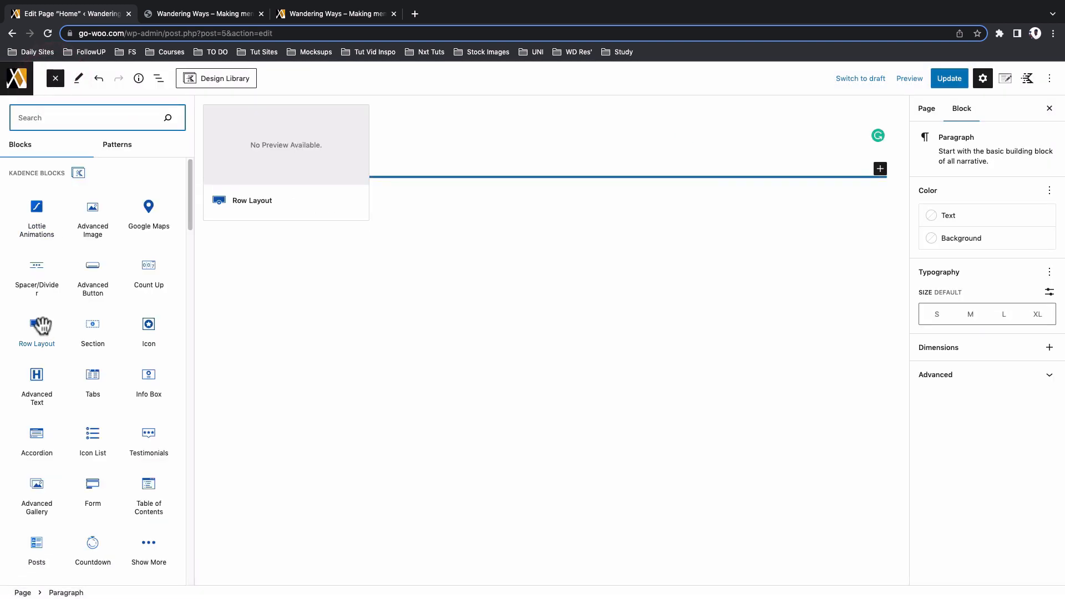
pyautogui.click(48, 326)
pyautogui.press('super+Tab')
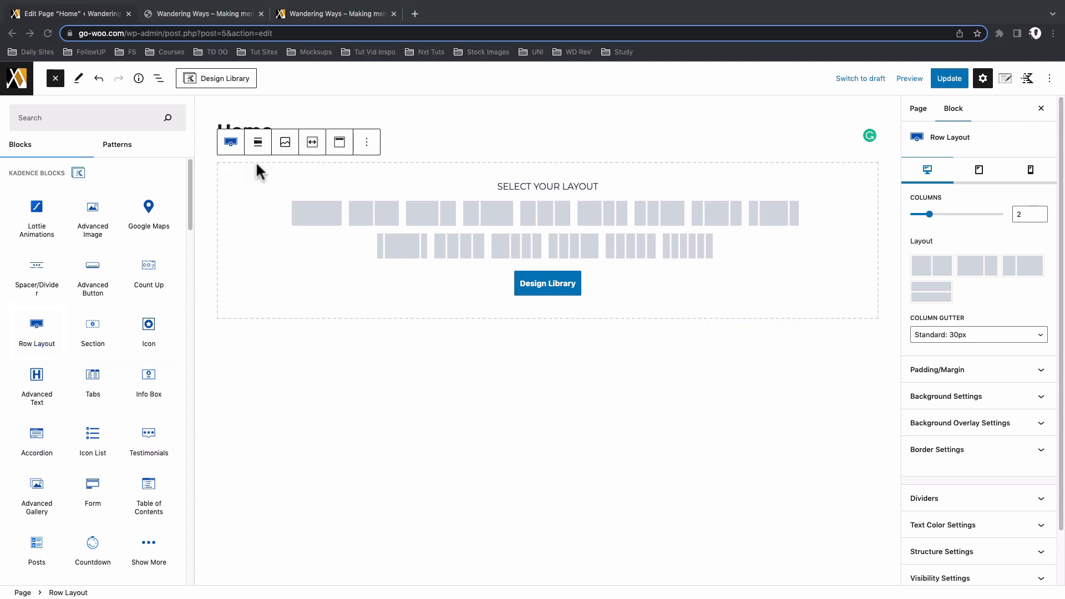
pyautogui.click(255, 142)
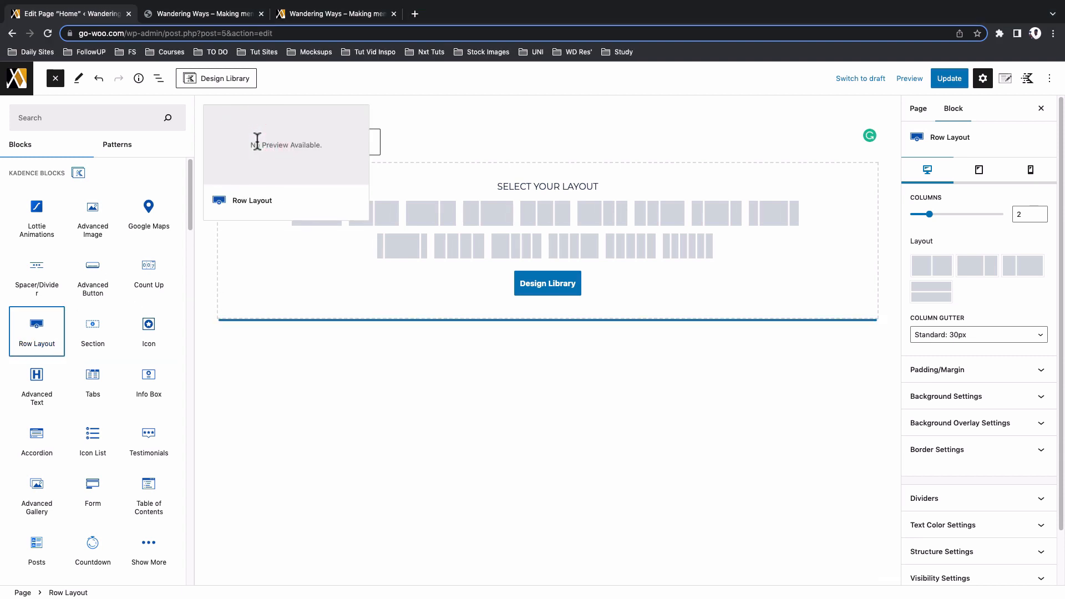
pyautogui.click(275, 239)
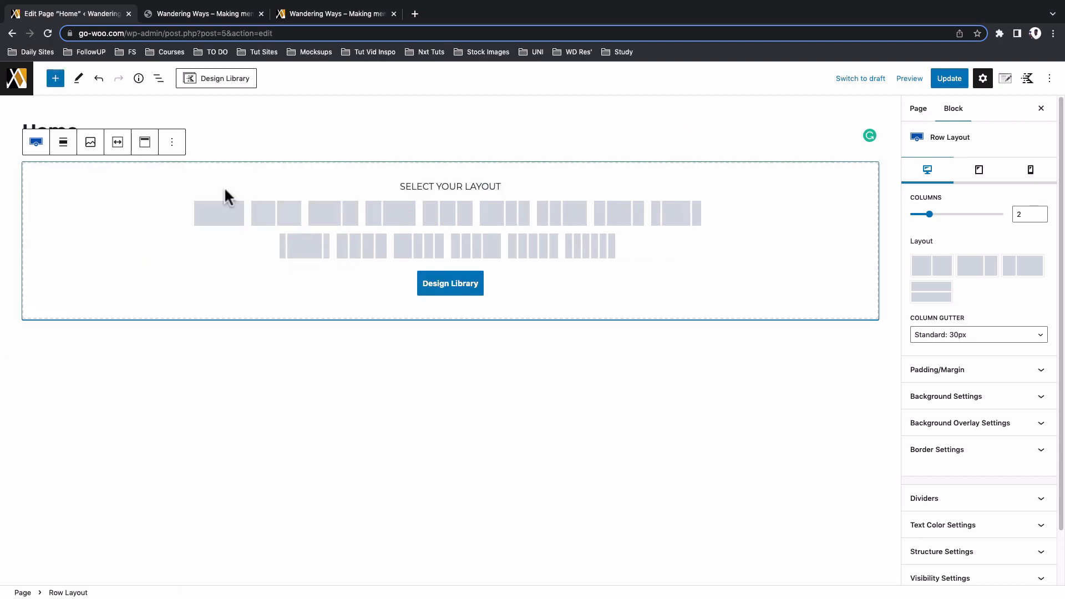
# Set the row layout to full width and make it use the theme content inner width
pyautogui.click(65, 143)
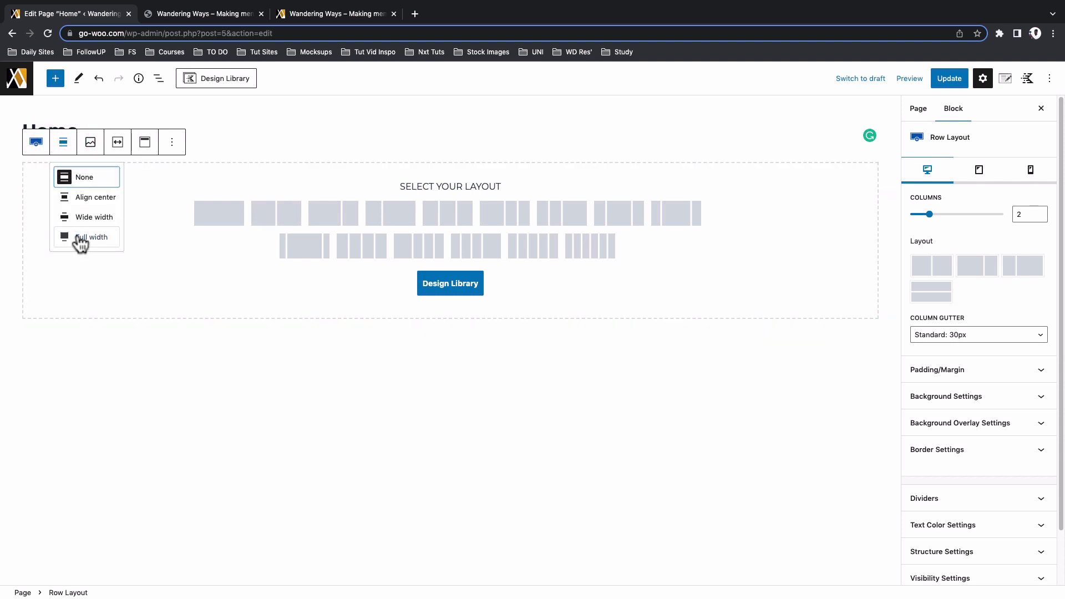
pyautogui.click(78, 237)
pyautogui.click(100, 142)
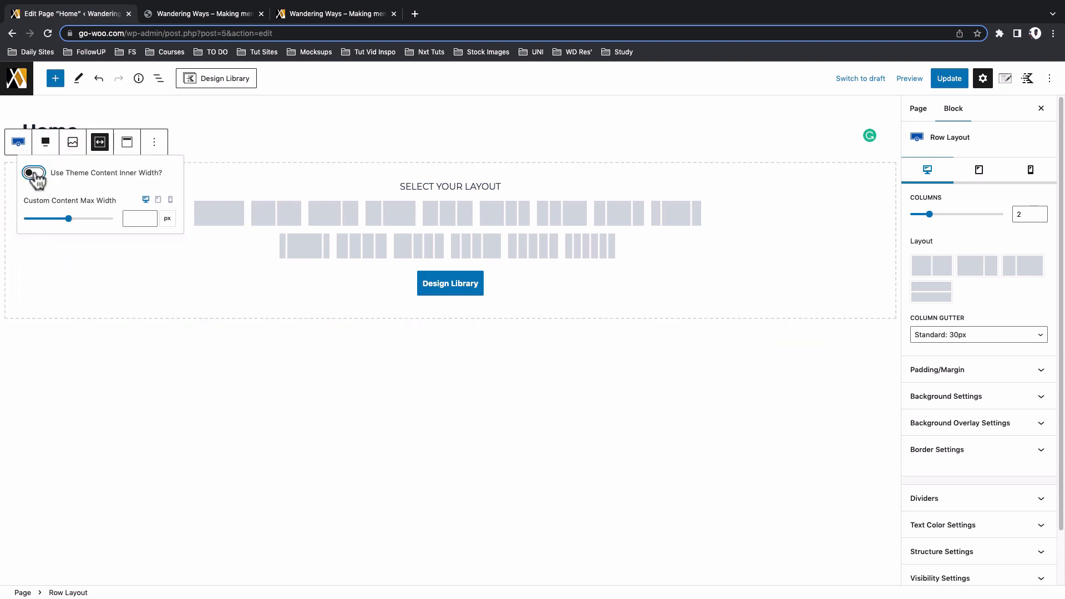
pyautogui.click(34, 173)
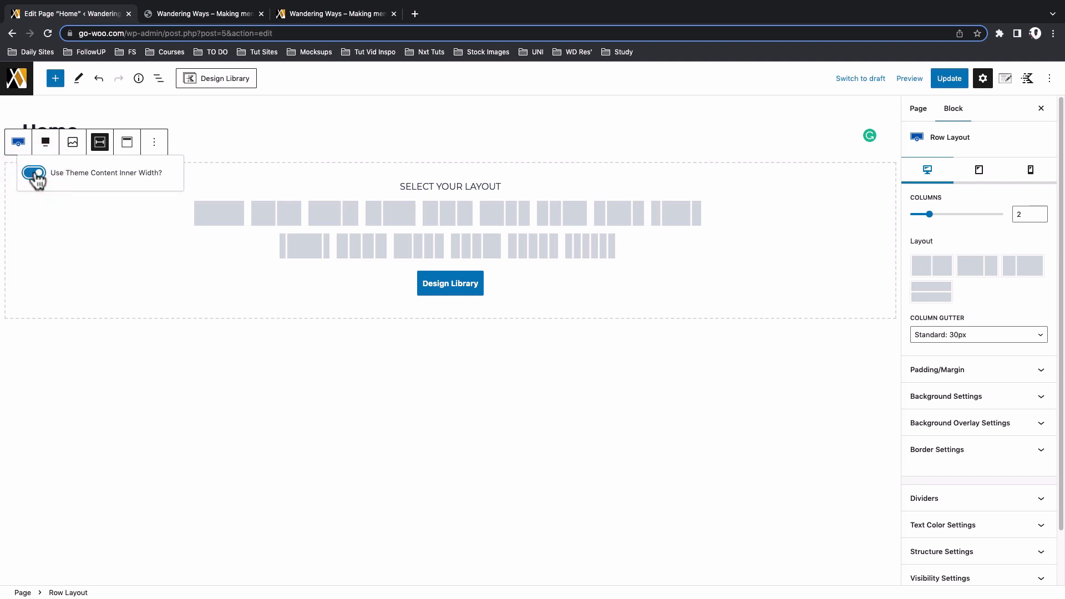
# Align the row's content to the middle and give it a layout of two equal columns
pyautogui.click(129, 146)
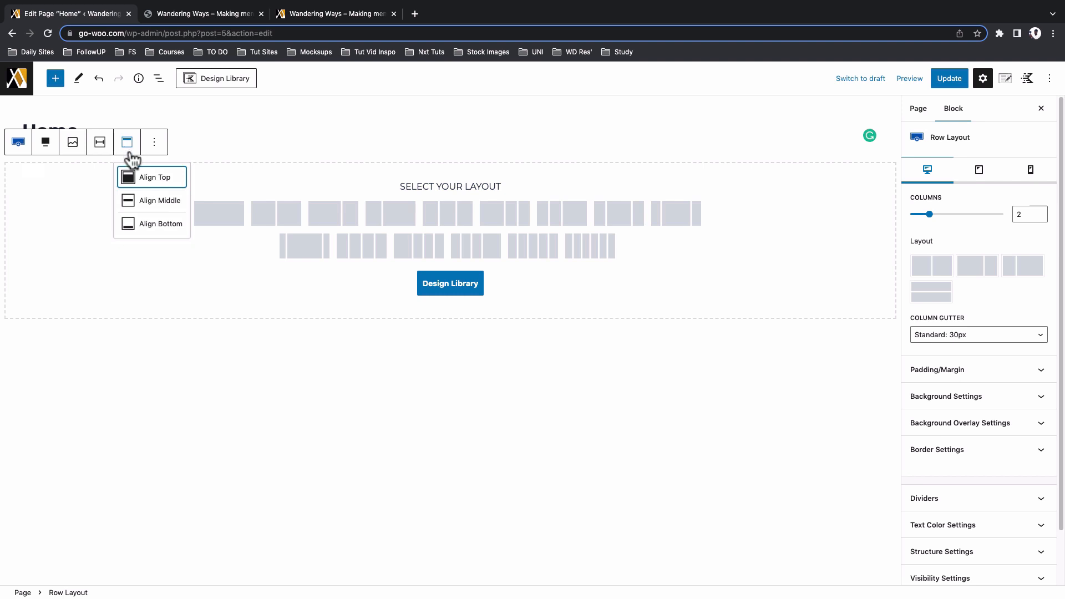
pyautogui.click(138, 205)
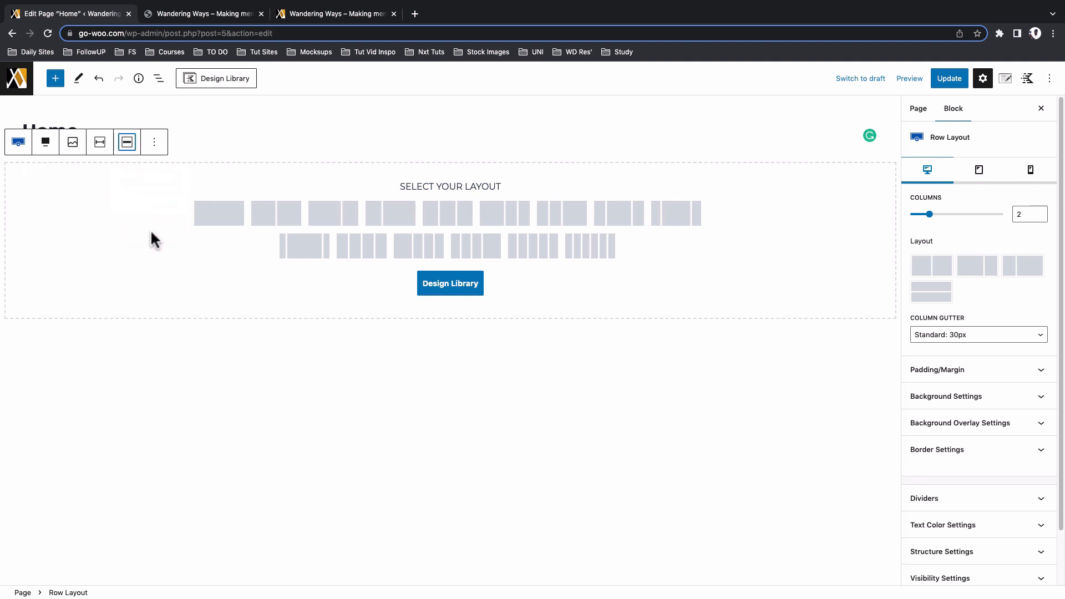
pyautogui.click(282, 221)
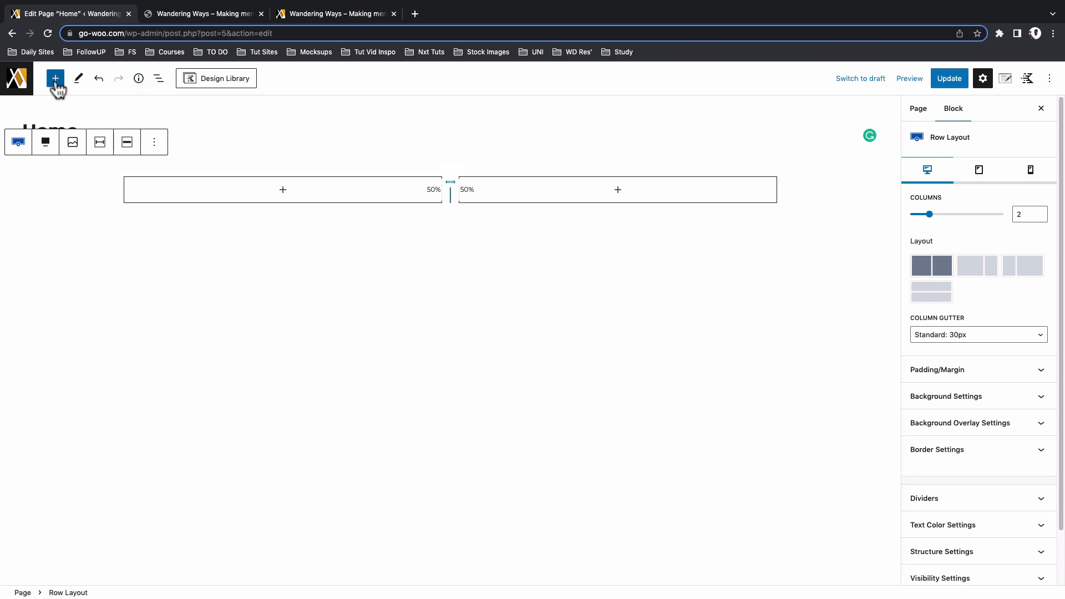
# Add a Heading block to the row's second column with the headline "Live your best life now" copied from the demo homepage
pyautogui.click(618, 190)
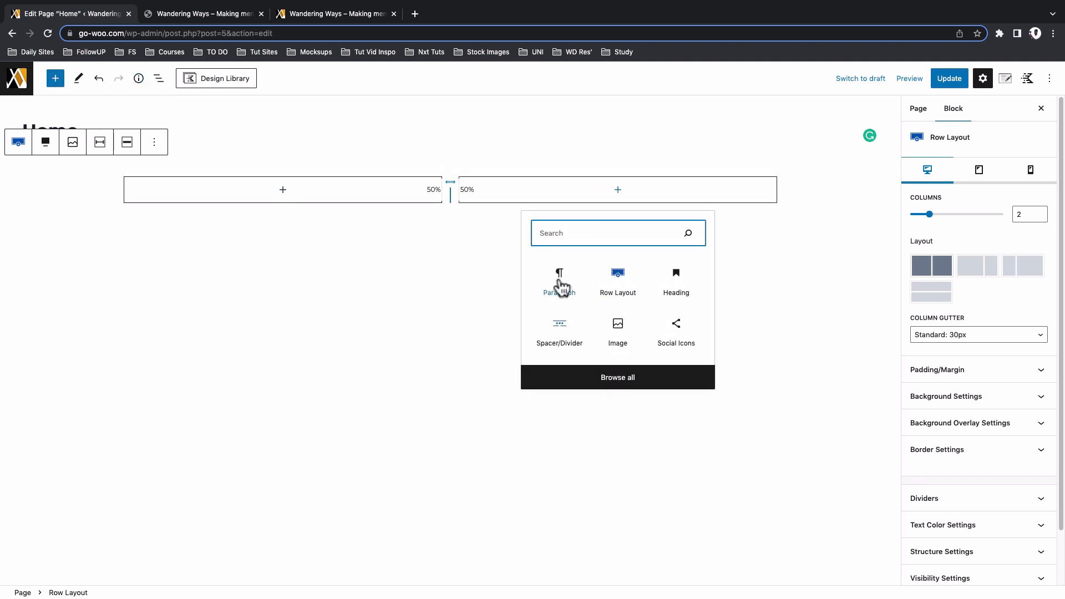
pyautogui.click(677, 280)
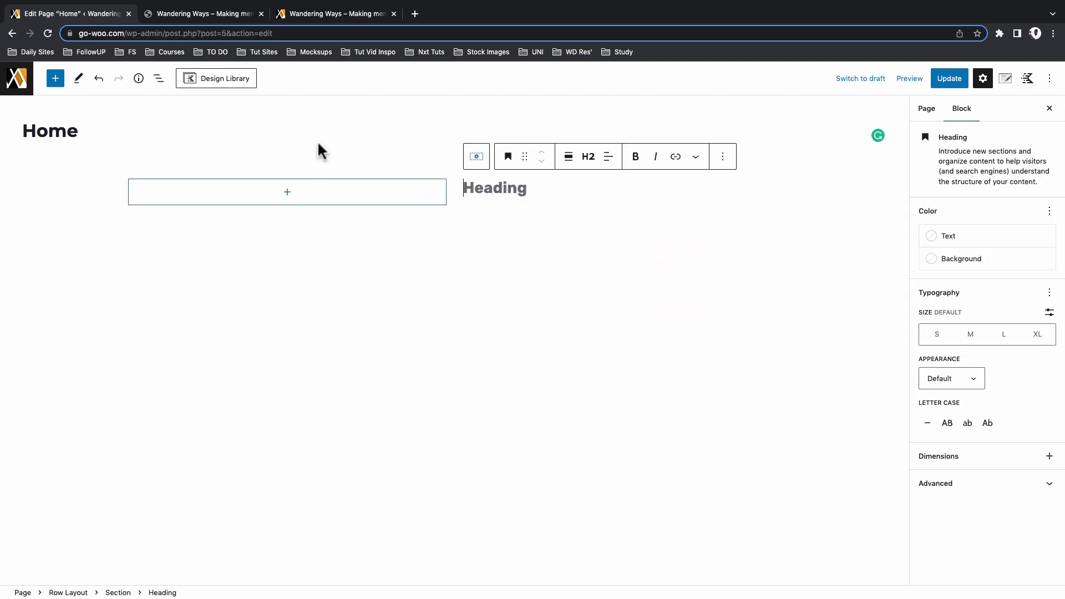
pyautogui.click(321, 14)
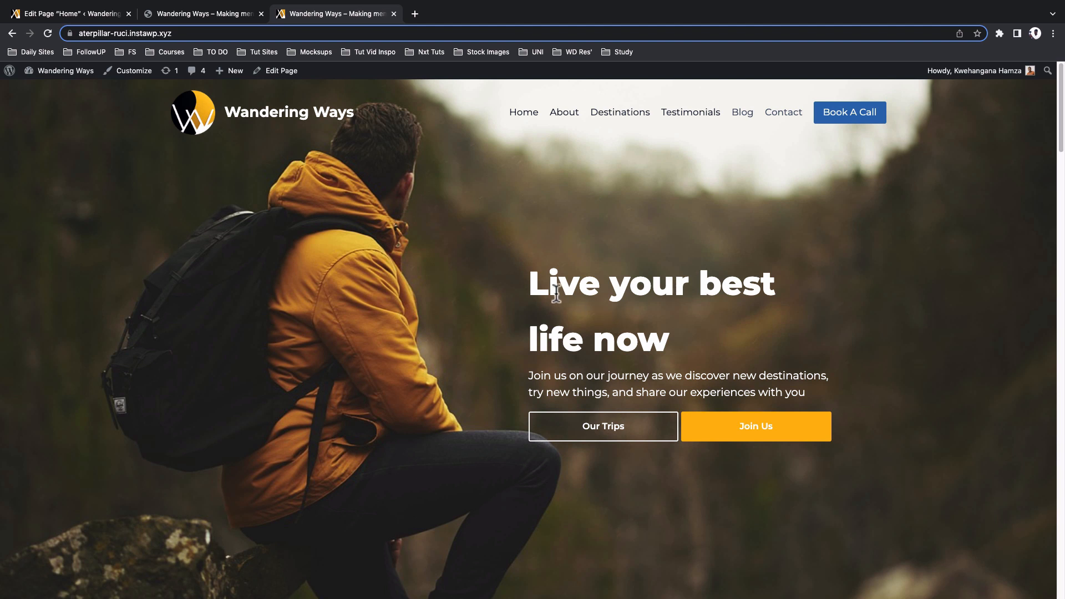
pyautogui.moveTo(527, 281); pyautogui.dragTo(661, 327)
pyautogui.hotkey('ctrl', 'c')
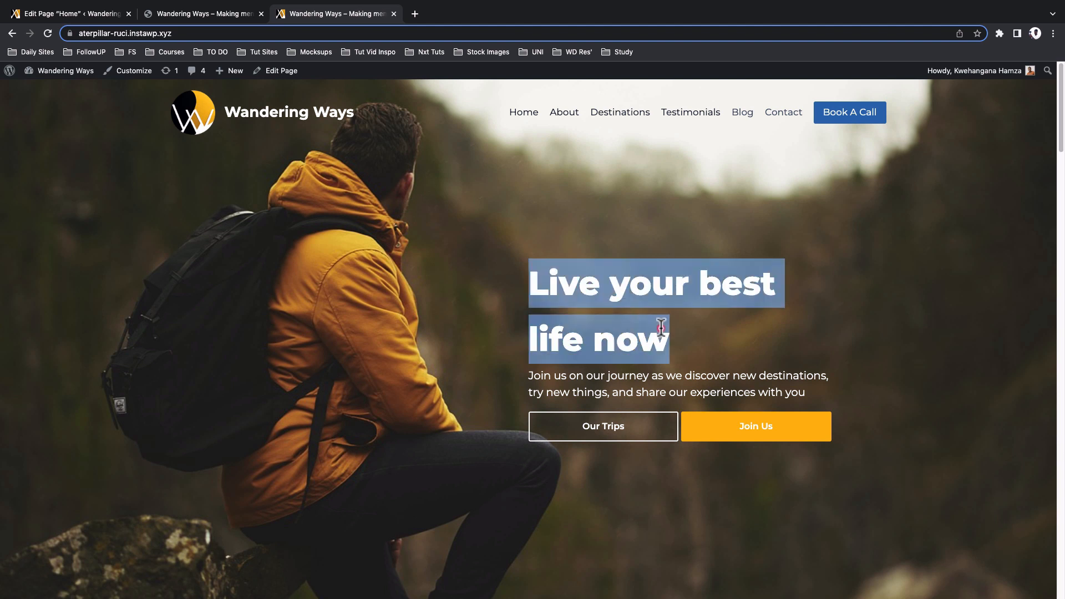
pyautogui.click(54, 17)
pyautogui.click(500, 188)
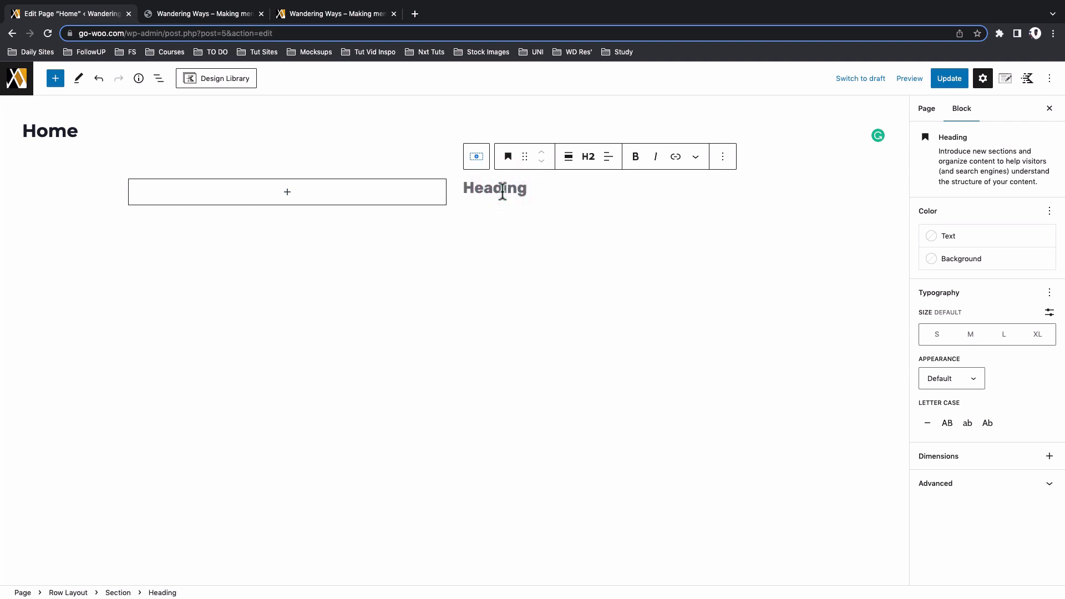
pyautogui.hotkey('ctrl', 'v')
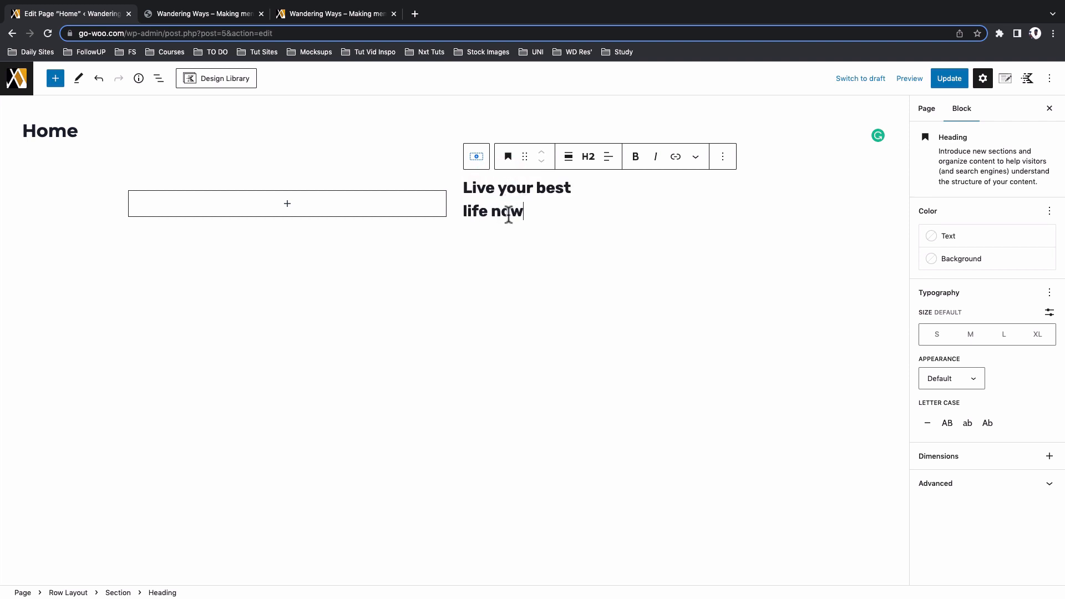
# Insert a Kadence Advanced Text block below the "Live your best life now" heading in the second column
pyautogui.doubleClick(509, 212)
pyautogui.click(500, 188)
pyautogui.click(54, 81)
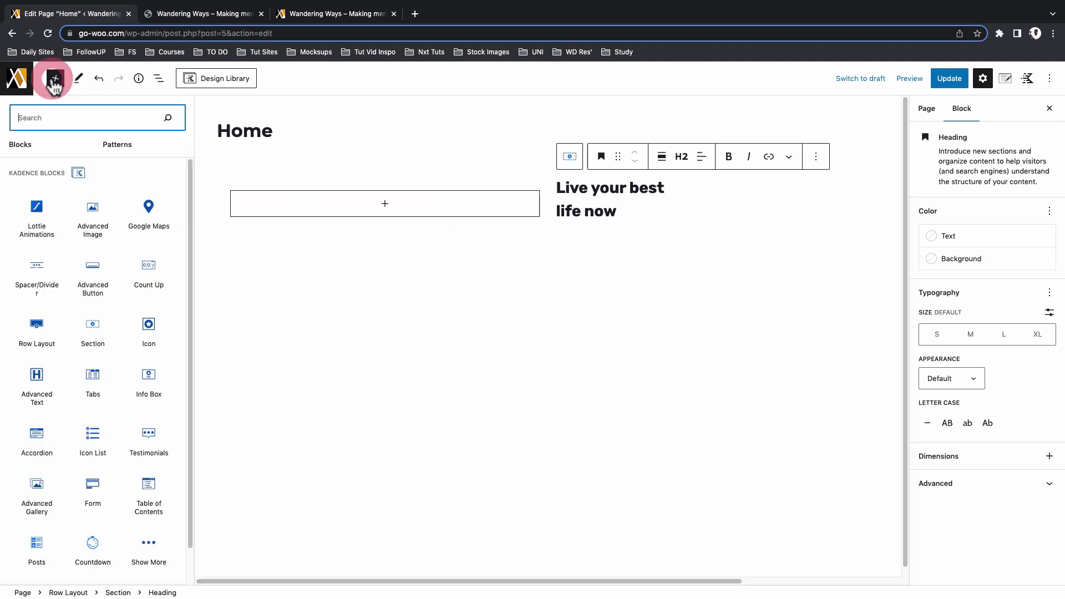
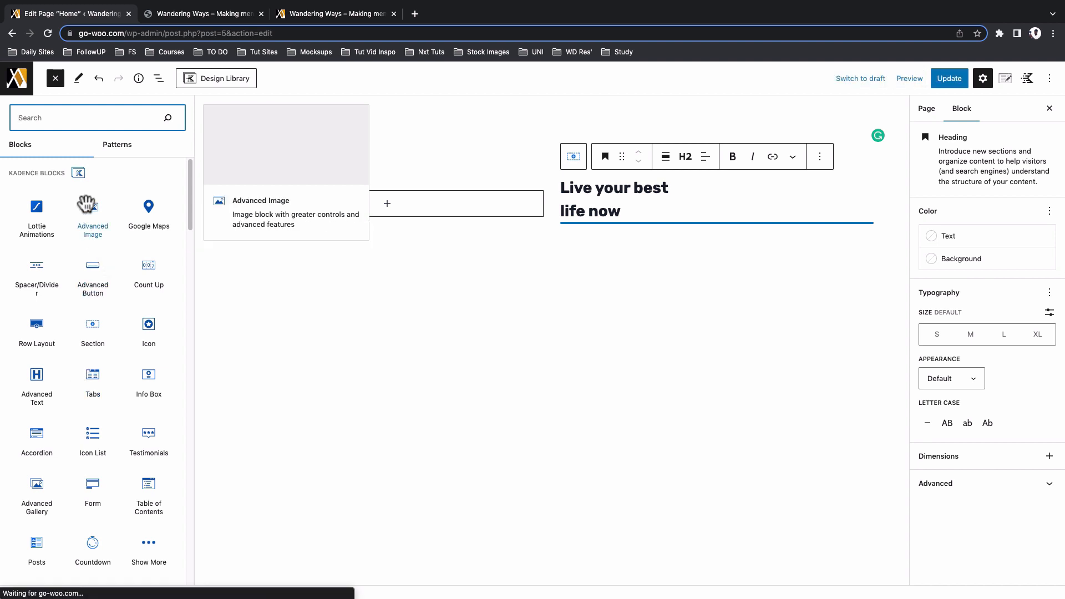
pyautogui.write('test')
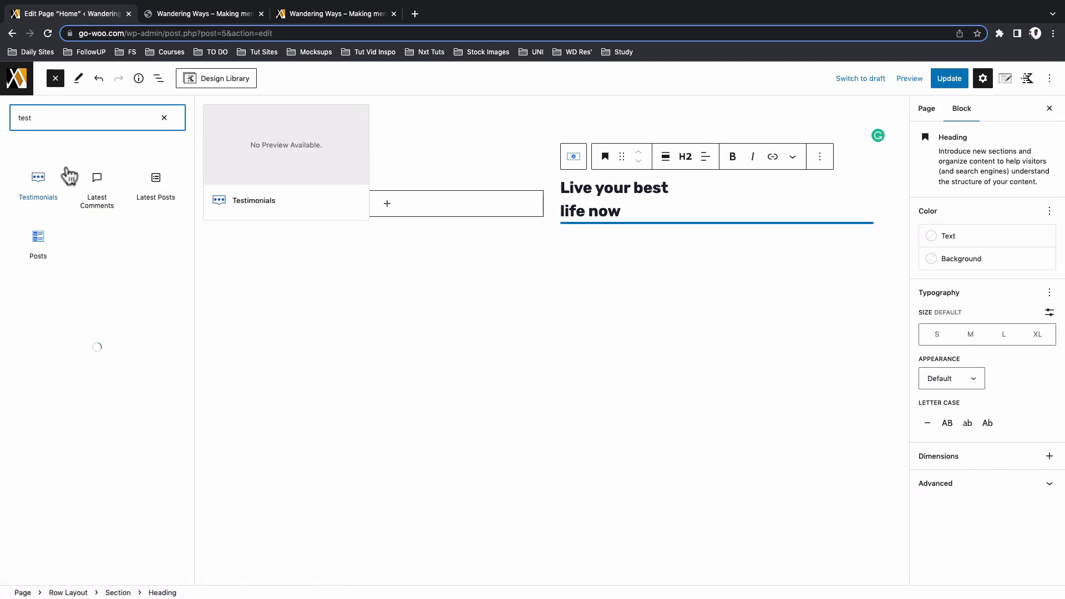
pyautogui.press('BackSpace')
pyautogui.press('BackSpace')
pyautogui.write('xt')
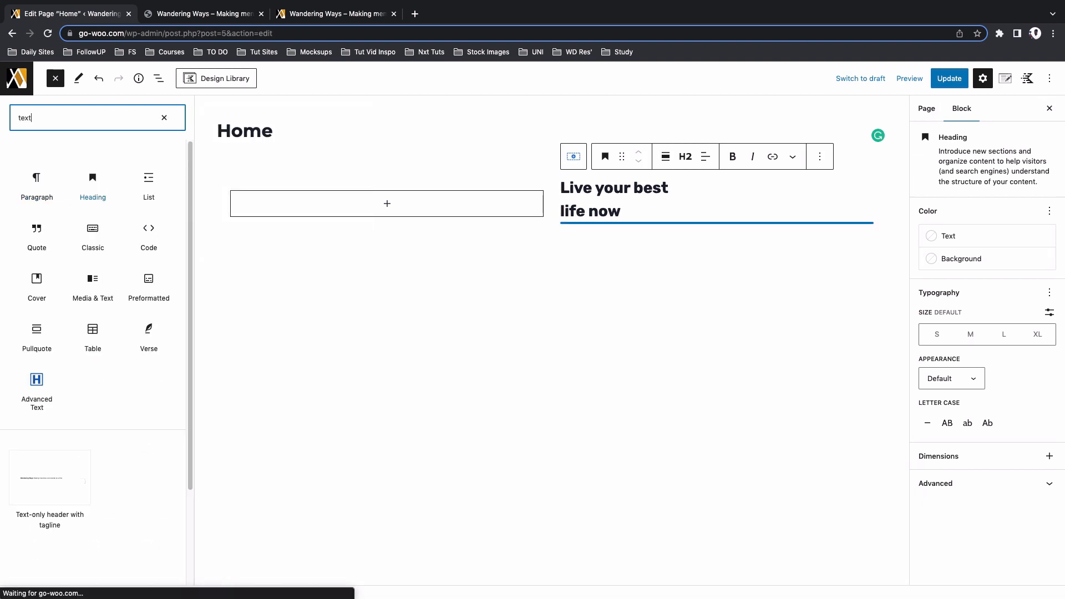
pyautogui.click(38, 380)
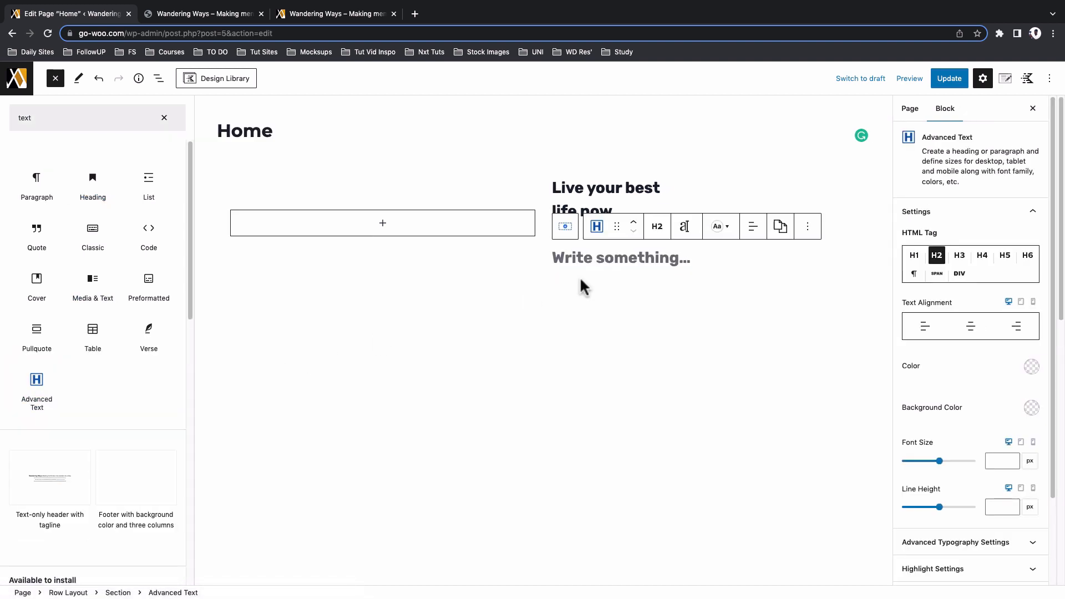
# Fill the Advanced Text block with "Live your best life now" and set its font family to Montserrat
pyautogui.click(607, 257)
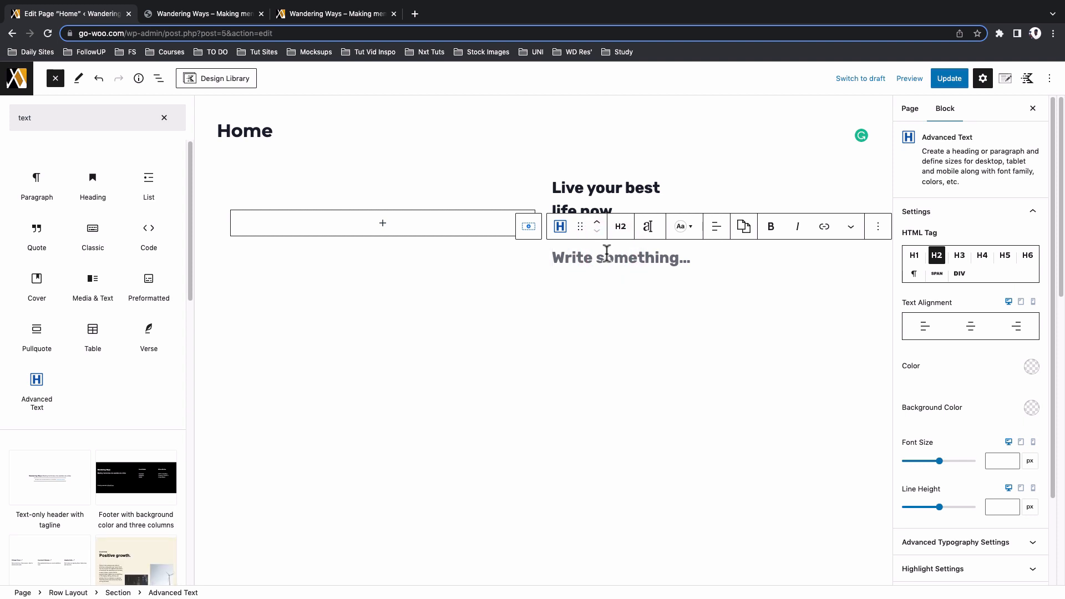
pyautogui.write('Live your best life now')
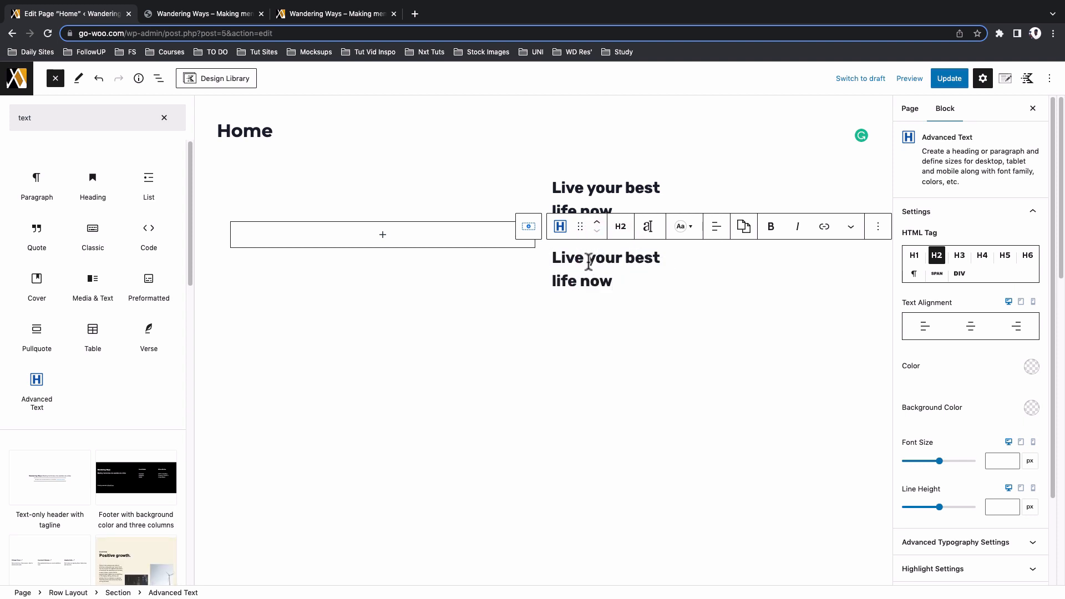
pyautogui.hotkey('ctrl', 'a')
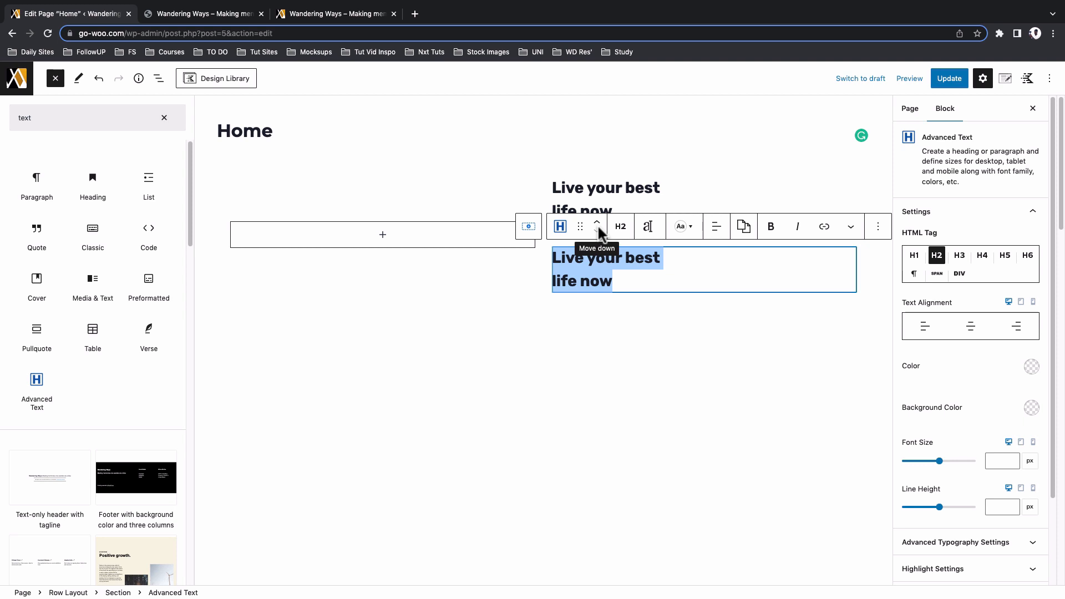
pyautogui.click(648, 227)
pyautogui.write('mo')
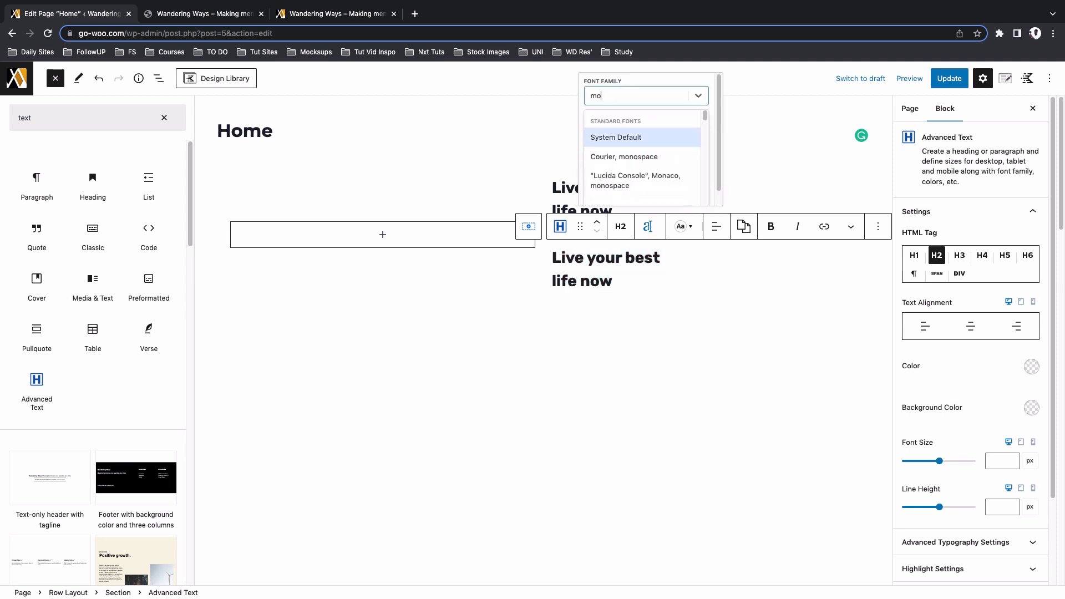
pyautogui.write('nte')
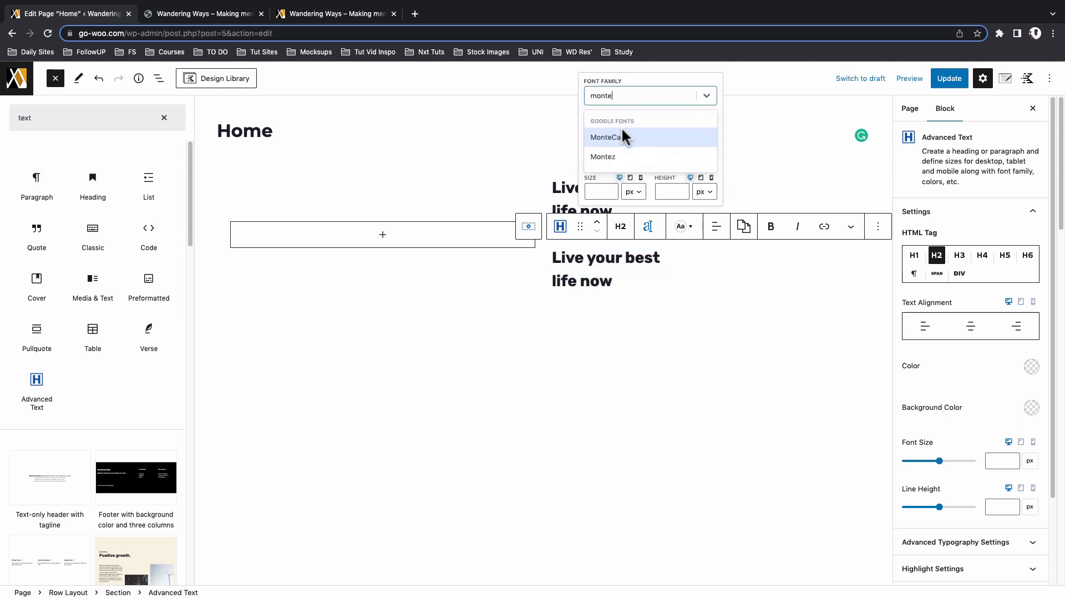
pyautogui.press('BackSpace')
pyautogui.press('BackSpace')
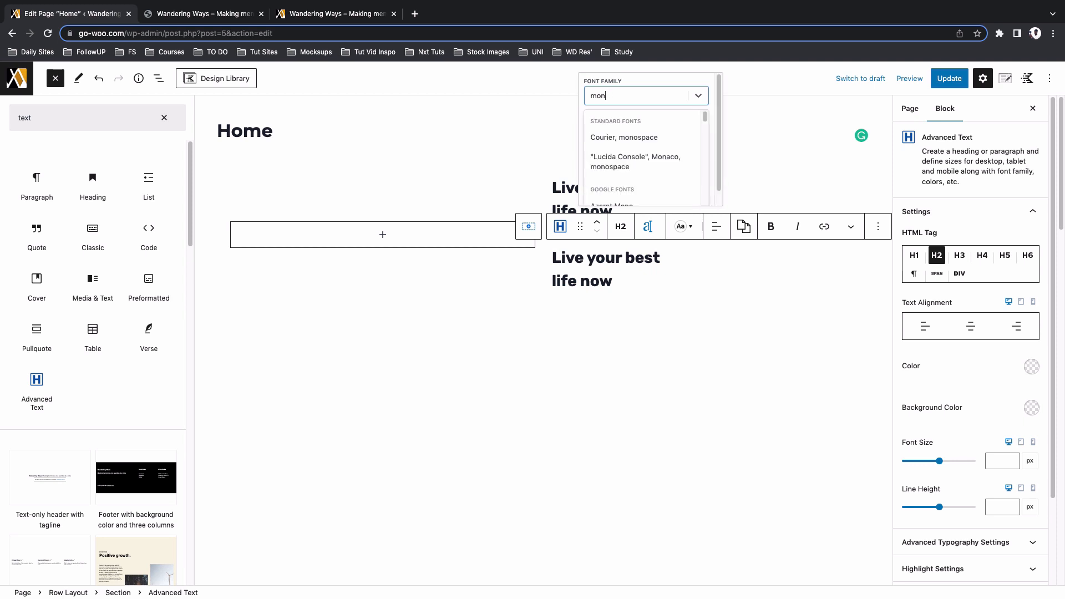
pyautogui.write('t')
pyautogui.click(637, 171)
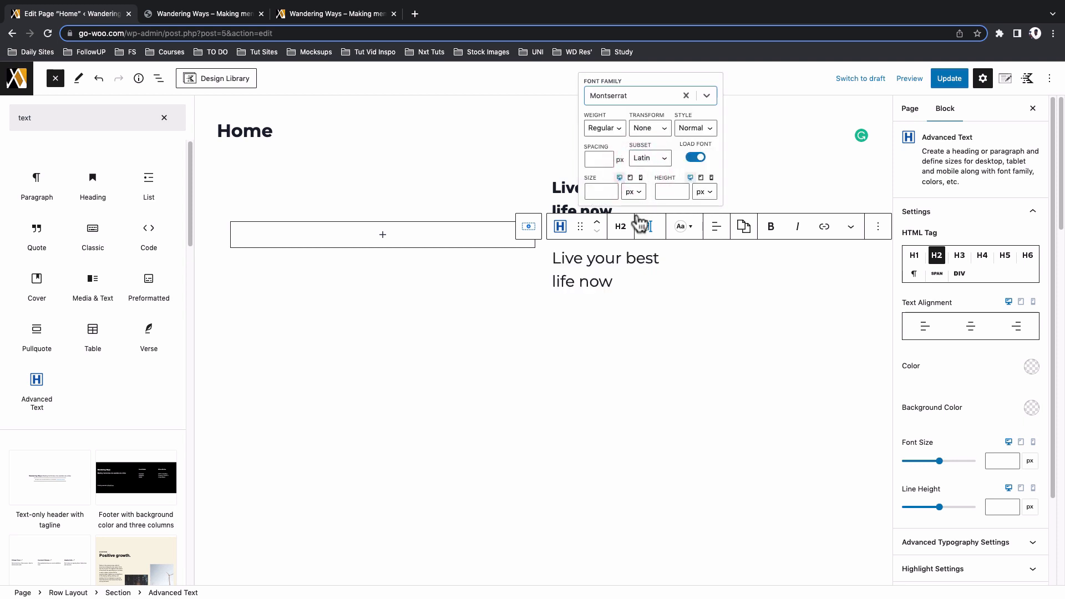
# Set the Advanced Text headline's font size to 3.5 em and its weight to 800
pyautogui.click(601, 190)
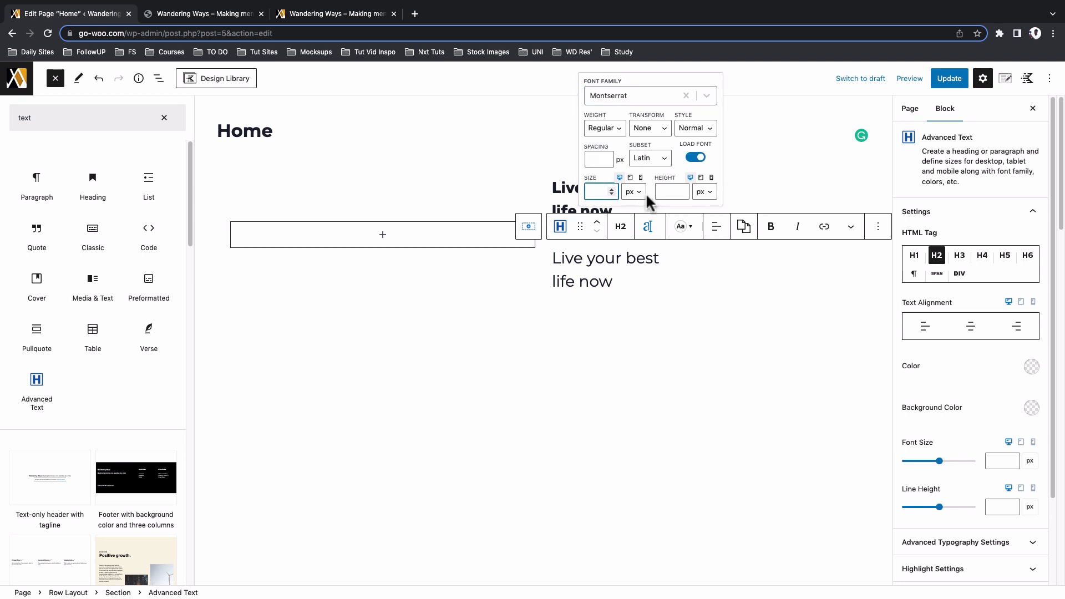
pyautogui.click(637, 195)
pyautogui.click(635, 204)
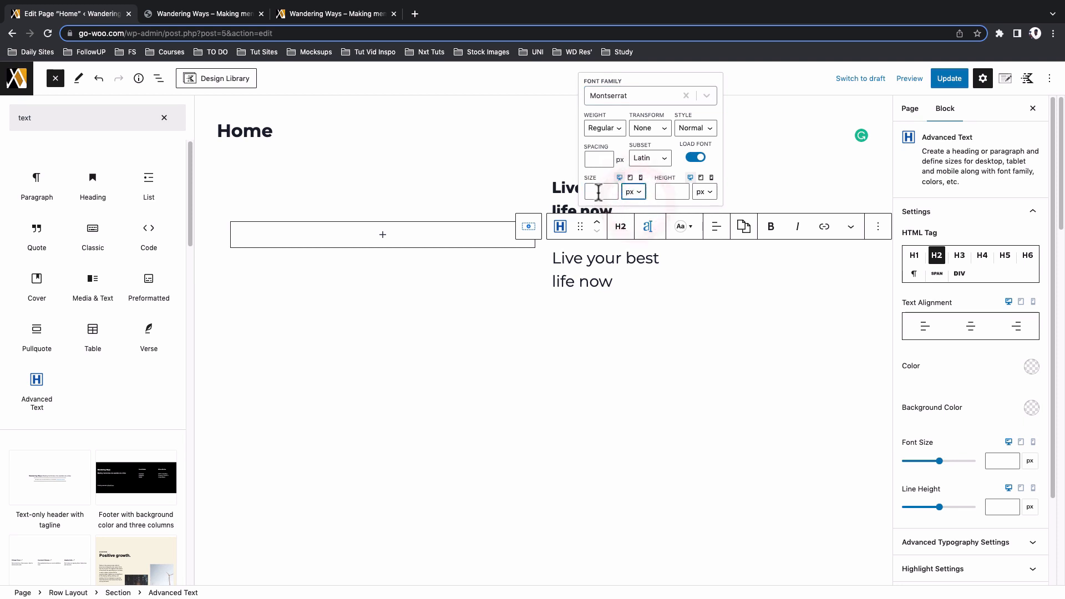
pyautogui.click(599, 193)
pyautogui.write('3.5')
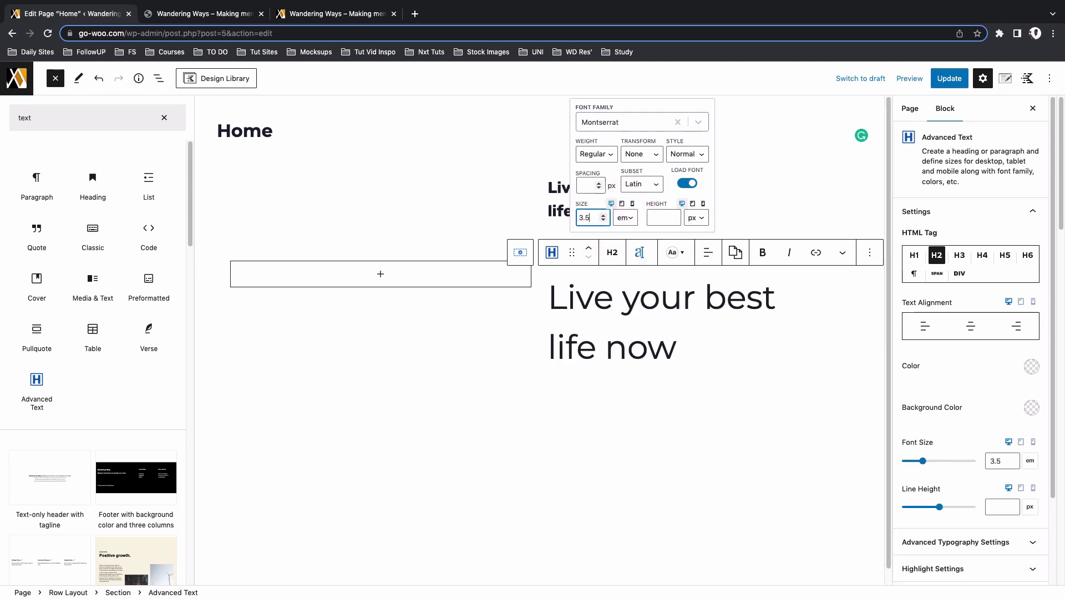
pyautogui.click(598, 155)
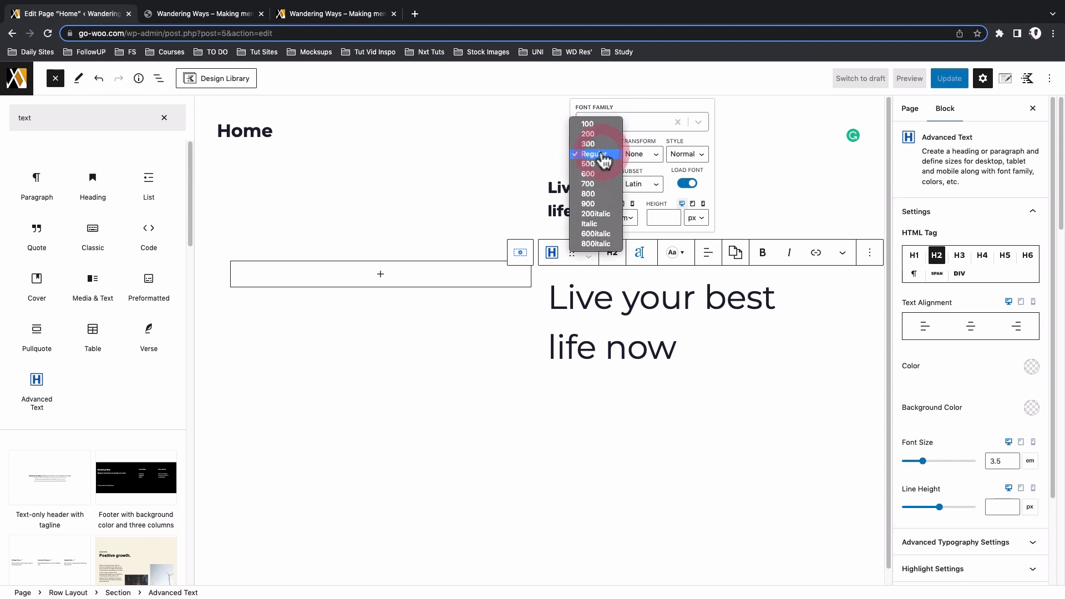
pyautogui.click(607, 194)
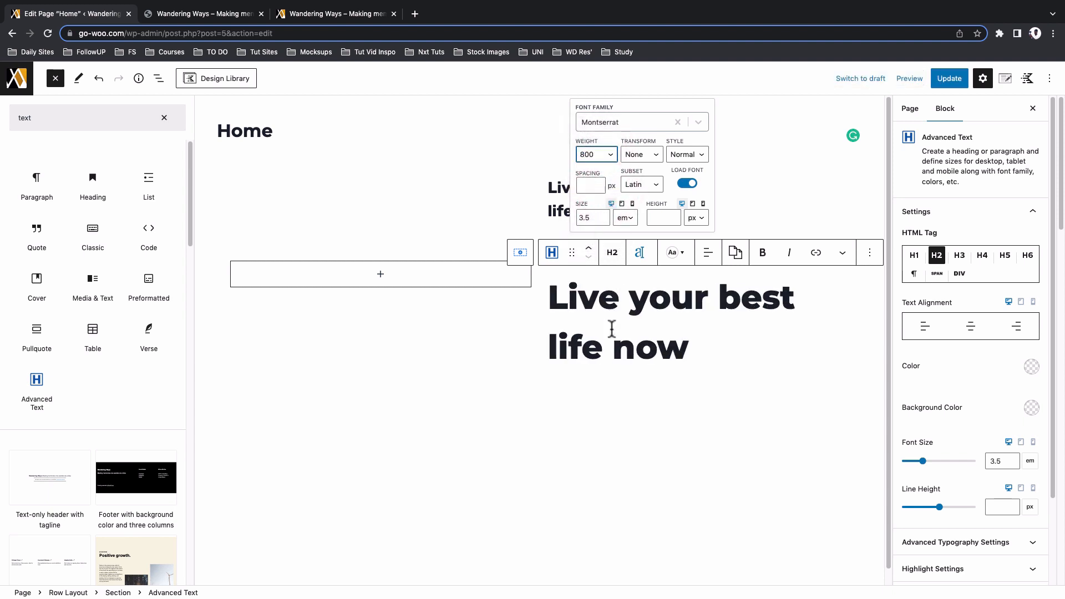
# Remove the original Heading block above the Advanced Text headline in the second column
pyautogui.click(553, 211)
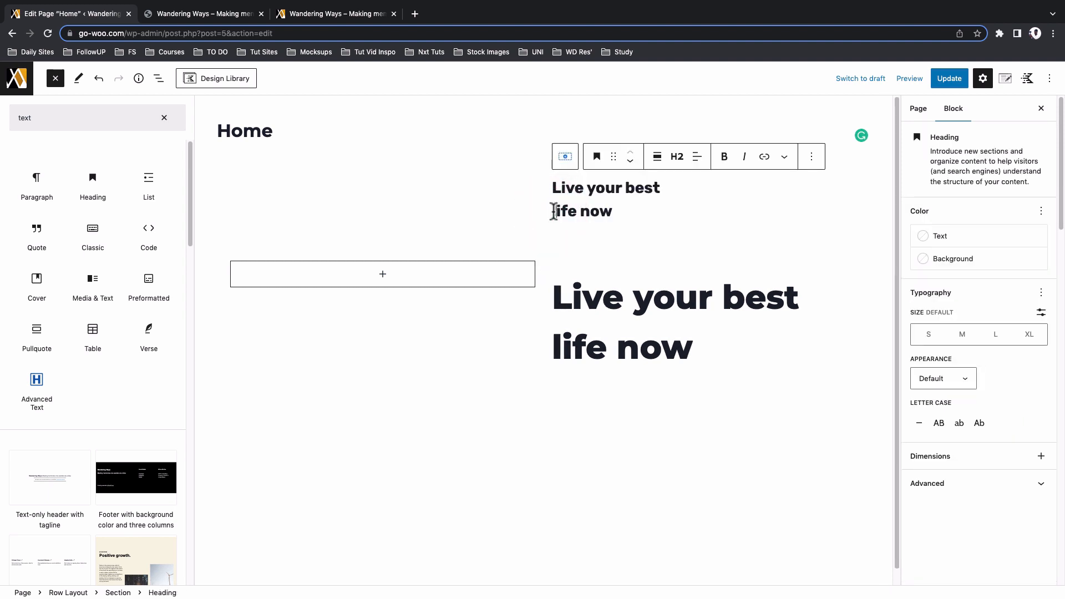
pyautogui.click(812, 159)
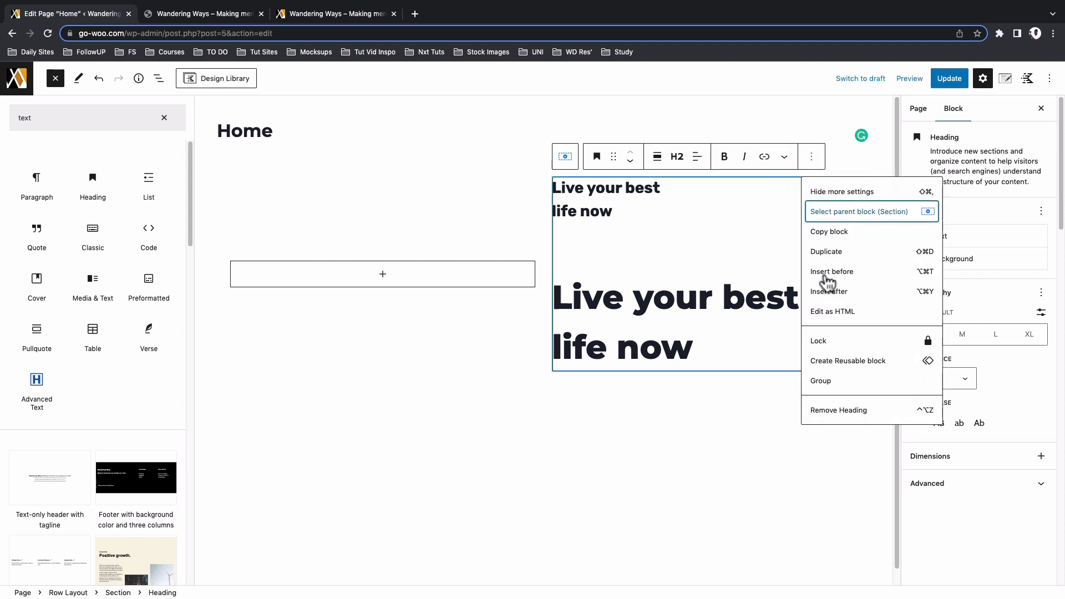
pyautogui.click(835, 414)
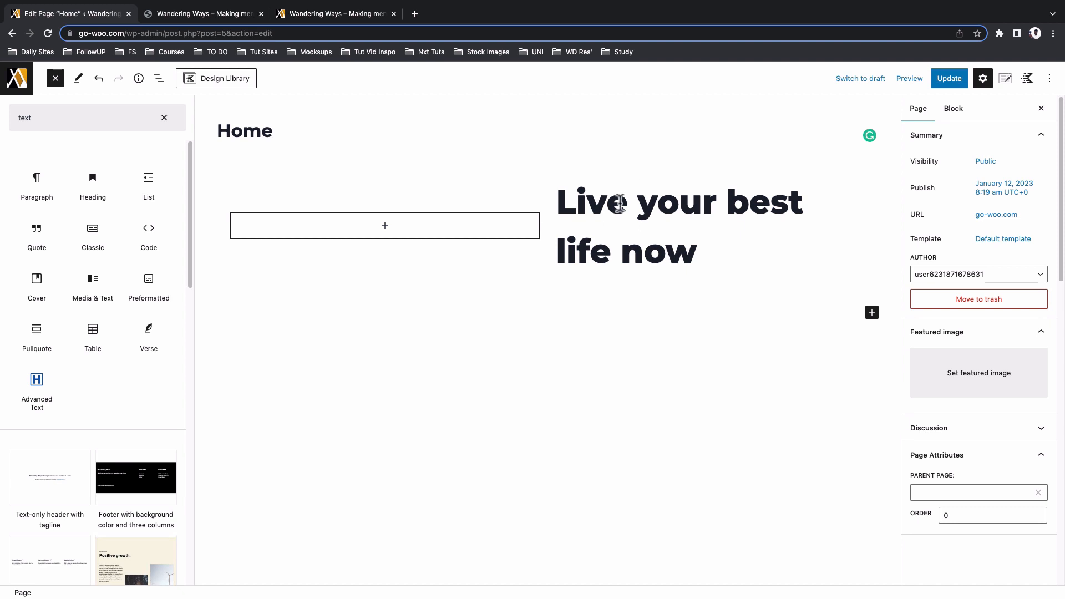
# Copy the "Join us on our journey" text from the demo homepage into a new paragraph directly after the Advanced Text headline
pyautogui.click(318, 14)
pyautogui.moveTo(529, 376); pyautogui.dragTo(813, 395)
pyautogui.press('super+c')
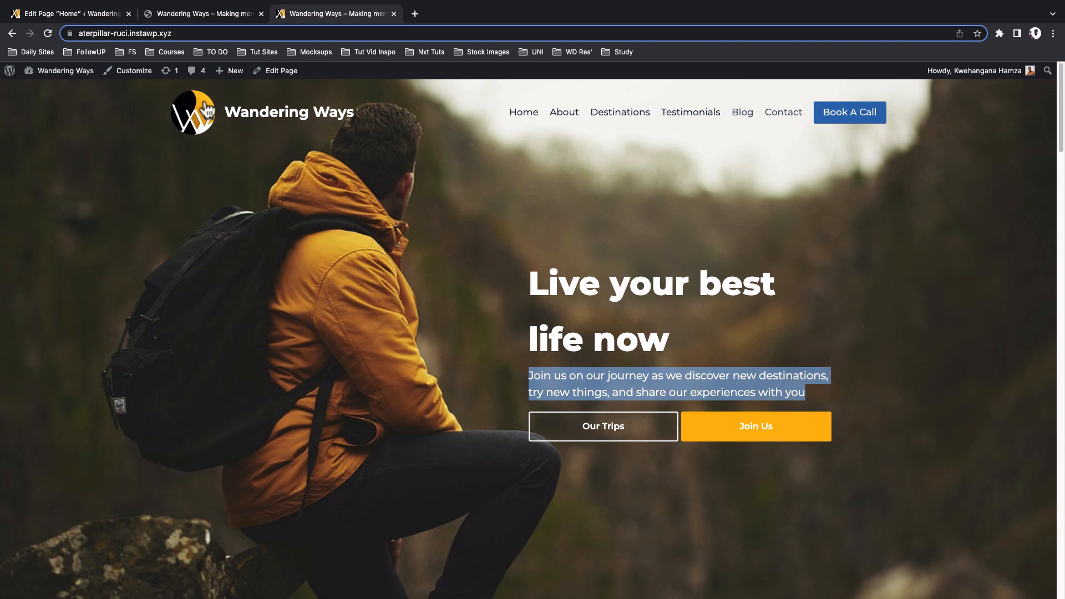
pyautogui.click(73, 13)
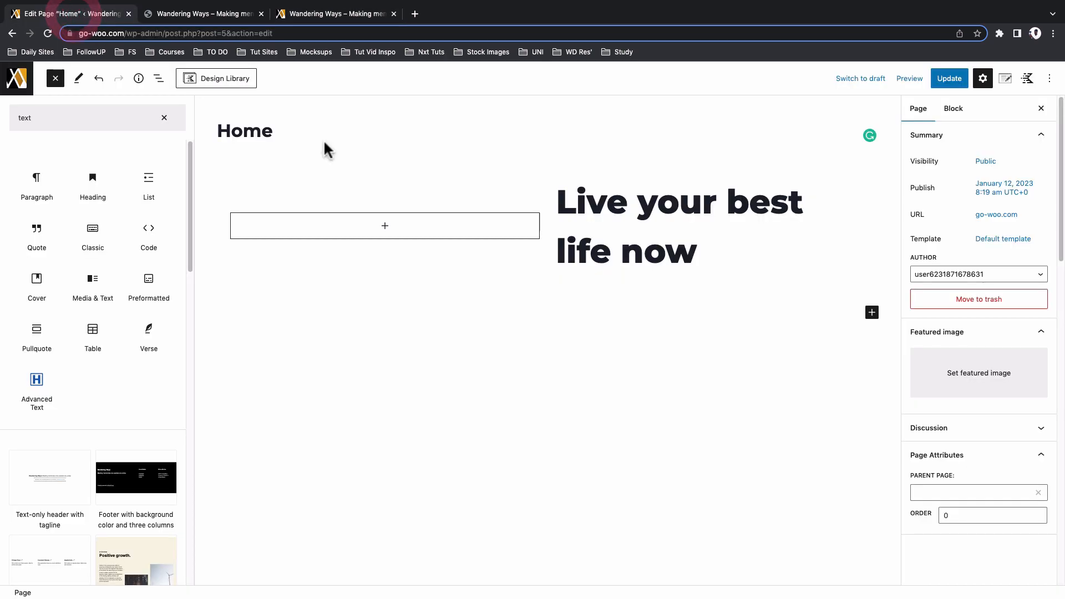
pyautogui.click(872, 311)
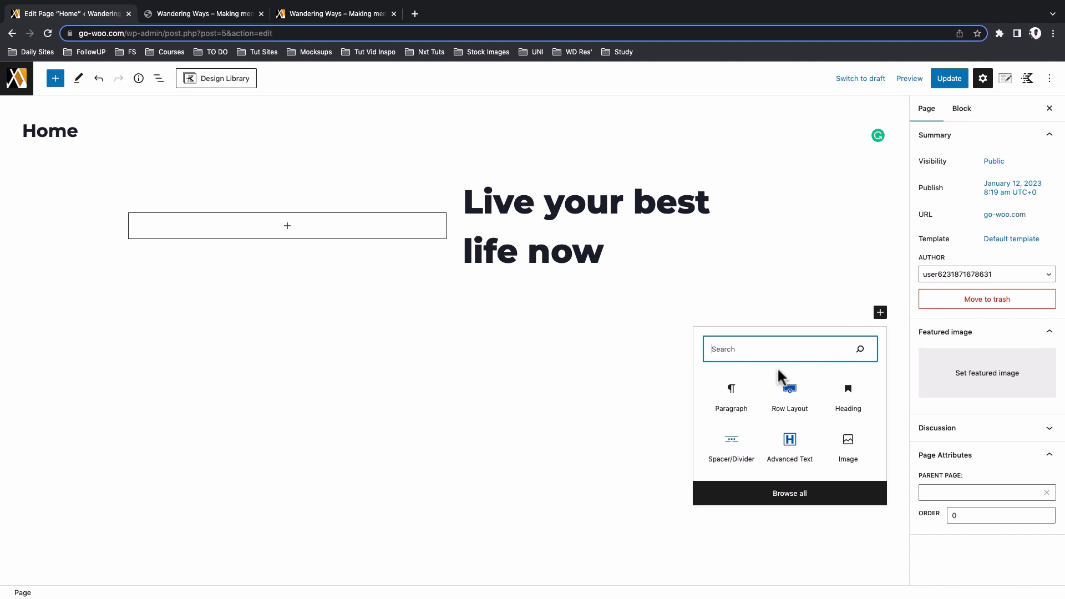
pyautogui.click(731, 392)
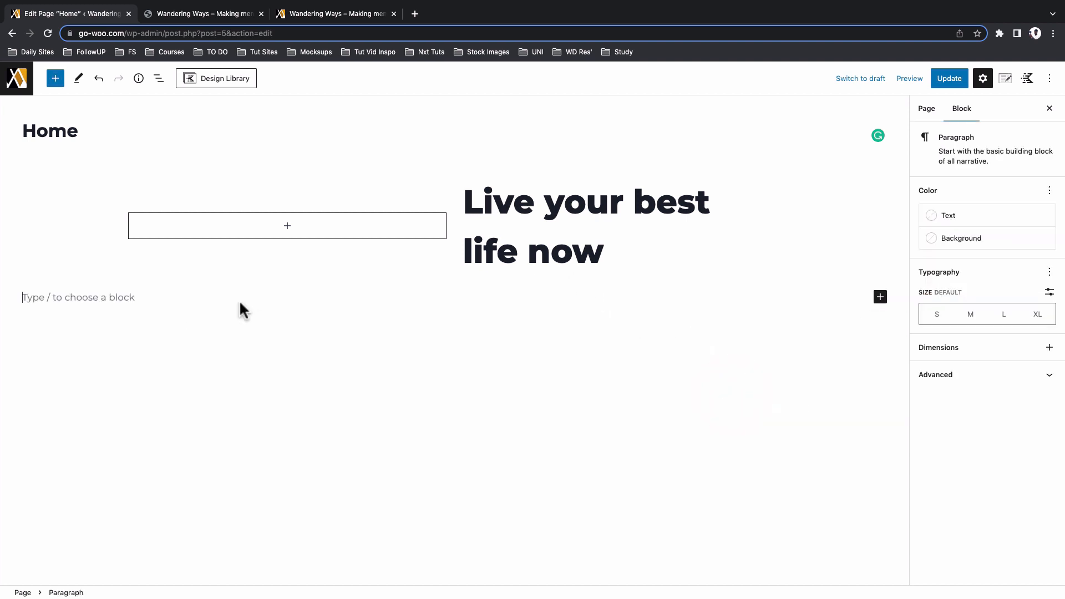
pyautogui.click(626, 255)
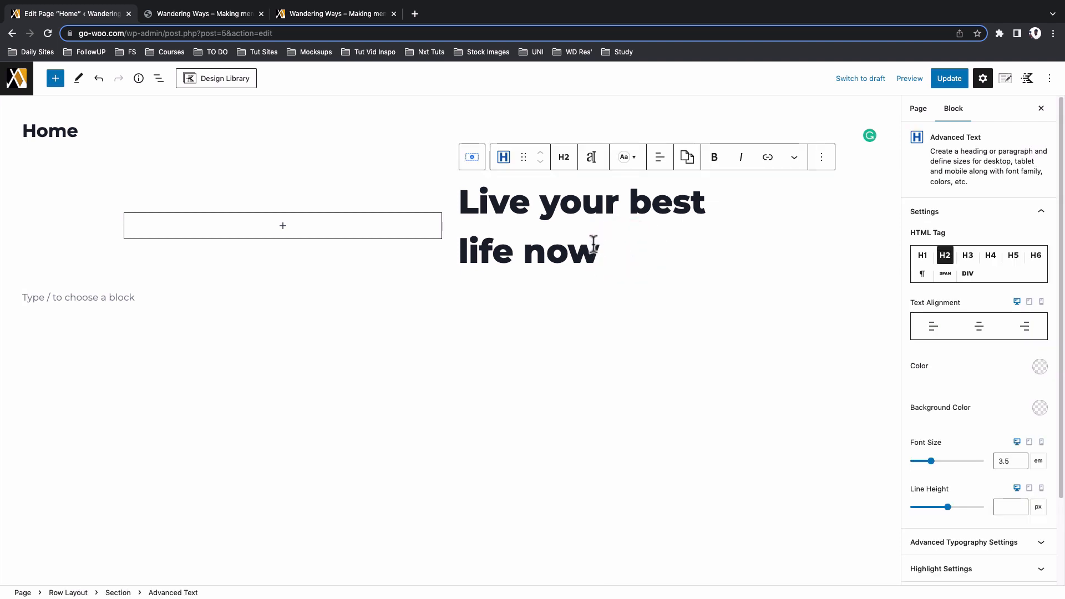
pyautogui.click(821, 159)
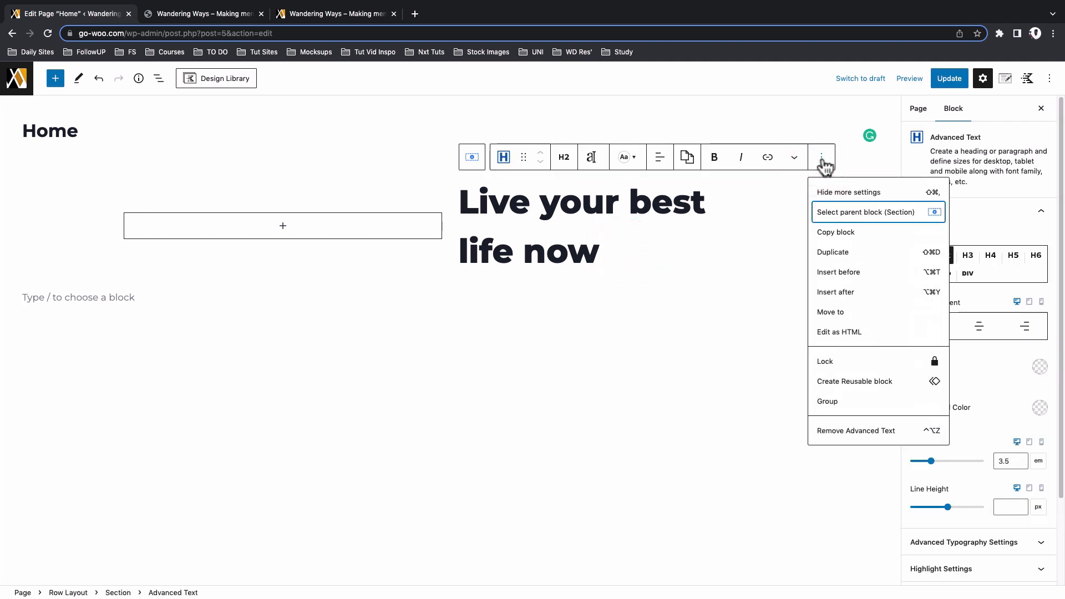
pyautogui.click(843, 299)
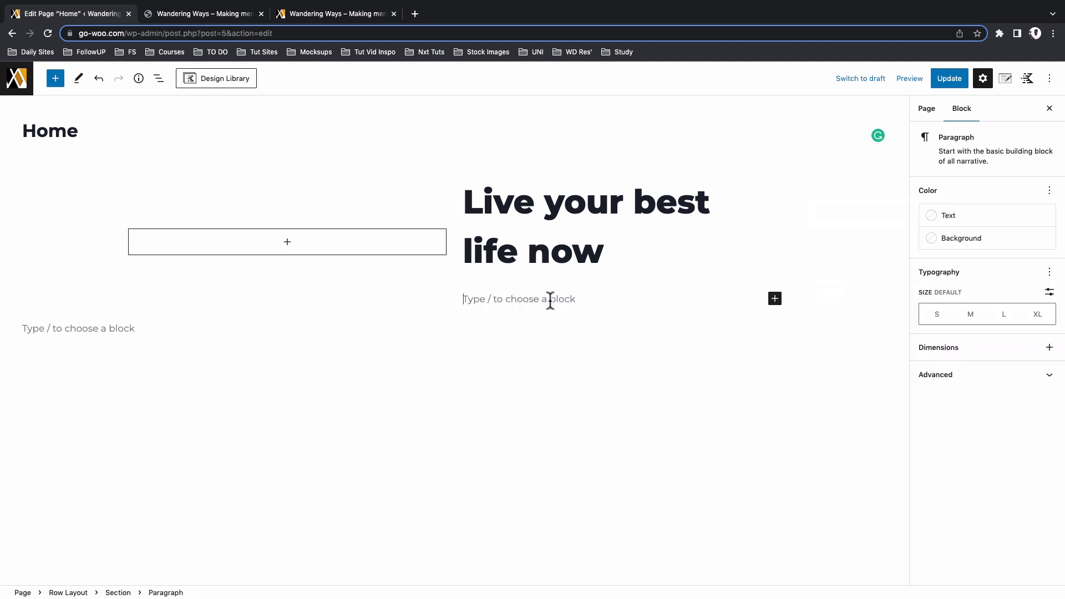
pyautogui.press('super+v')
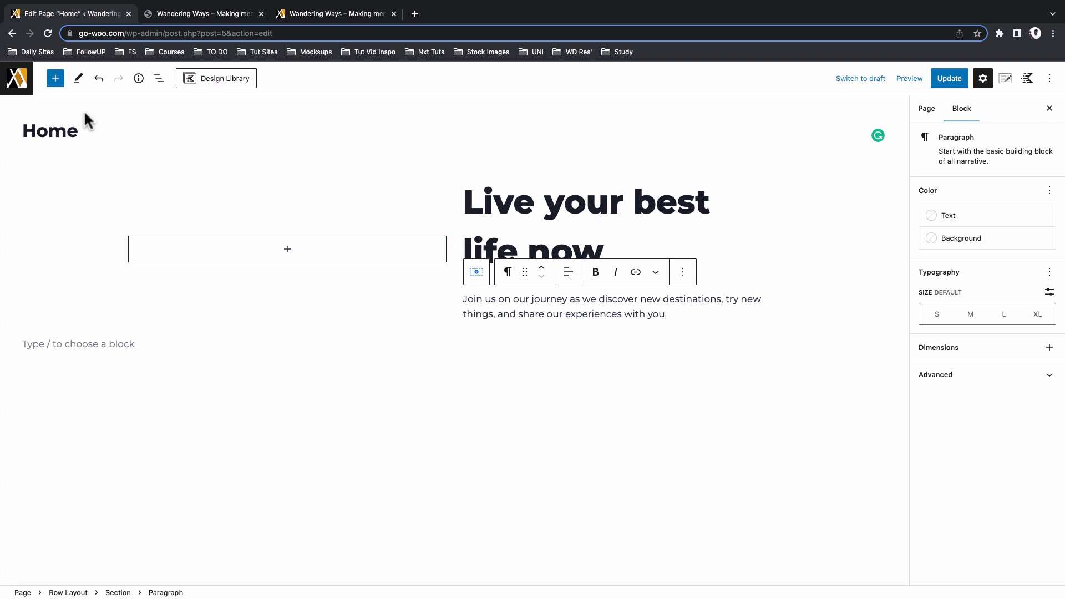
# Insert an Advanced Button block after the "Join us on our journey" paragraph and add a second button to it
pyautogui.click(686, 280)
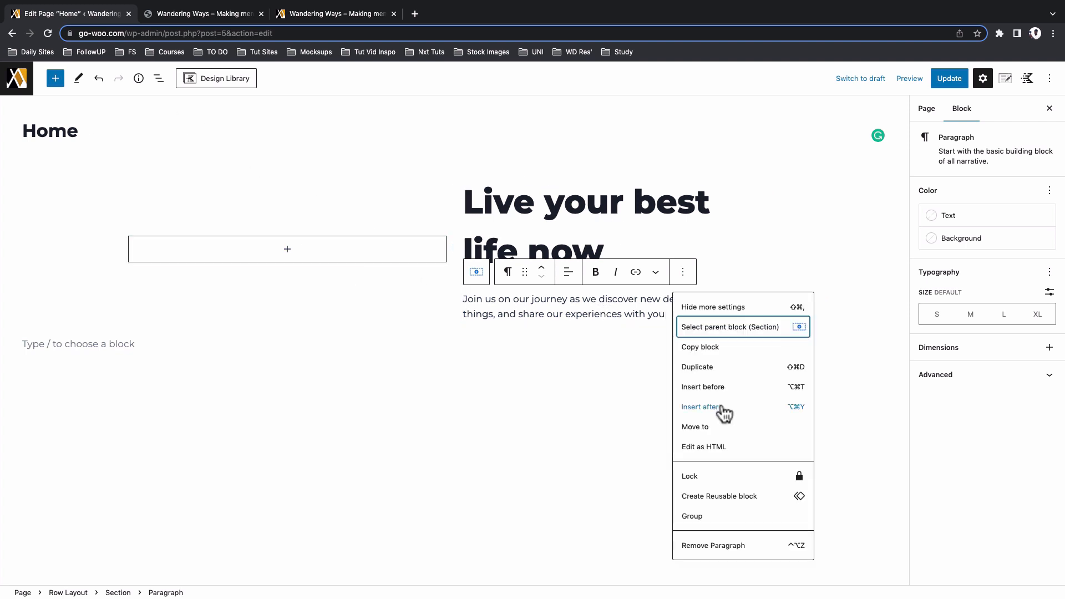
pyautogui.click(721, 405)
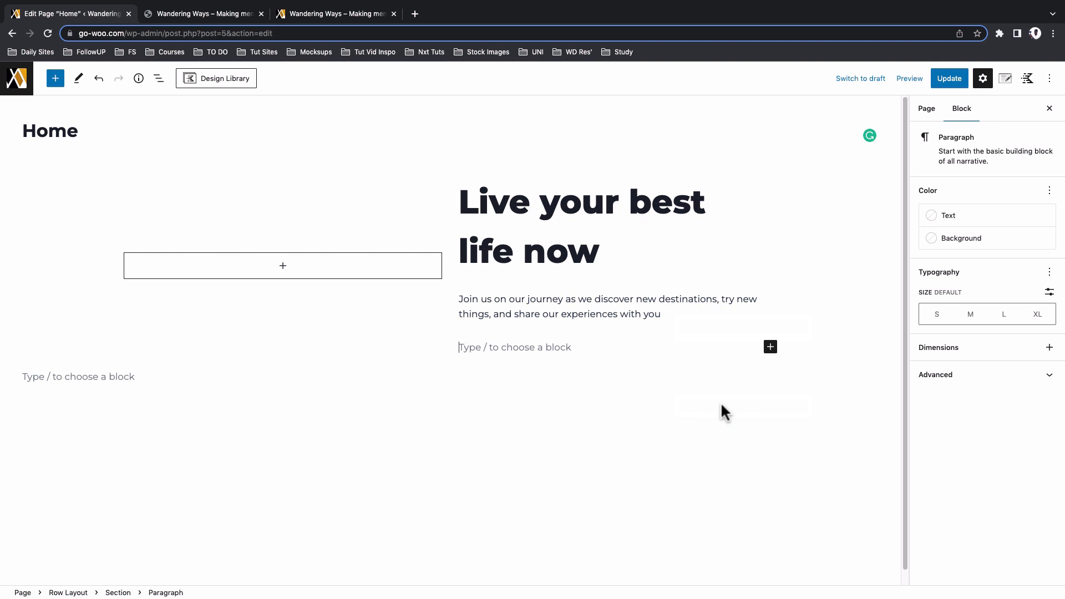
pyautogui.click(769, 349)
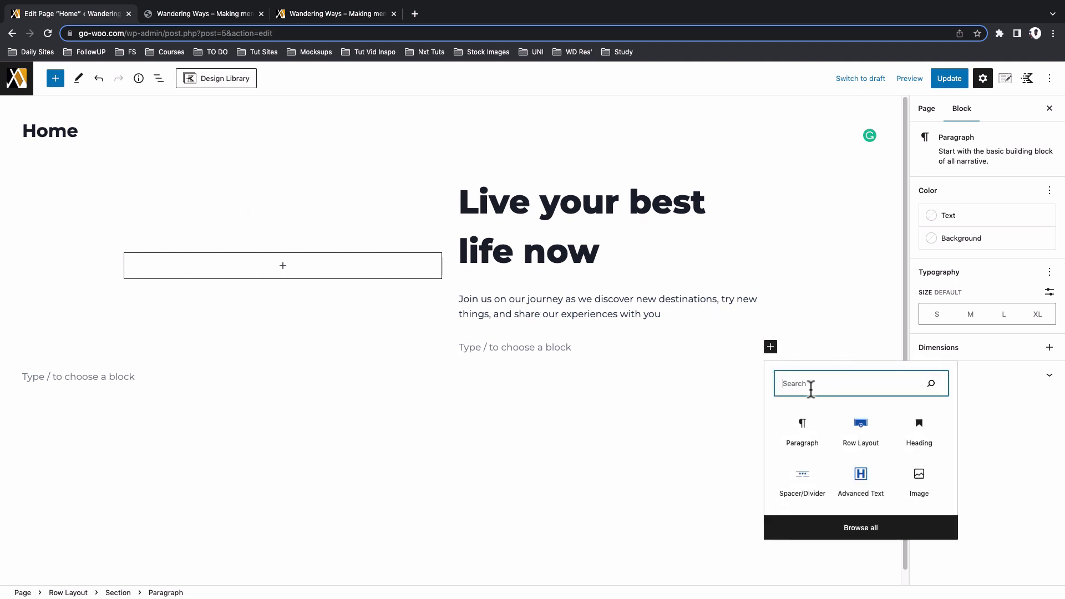
pyautogui.write('but')
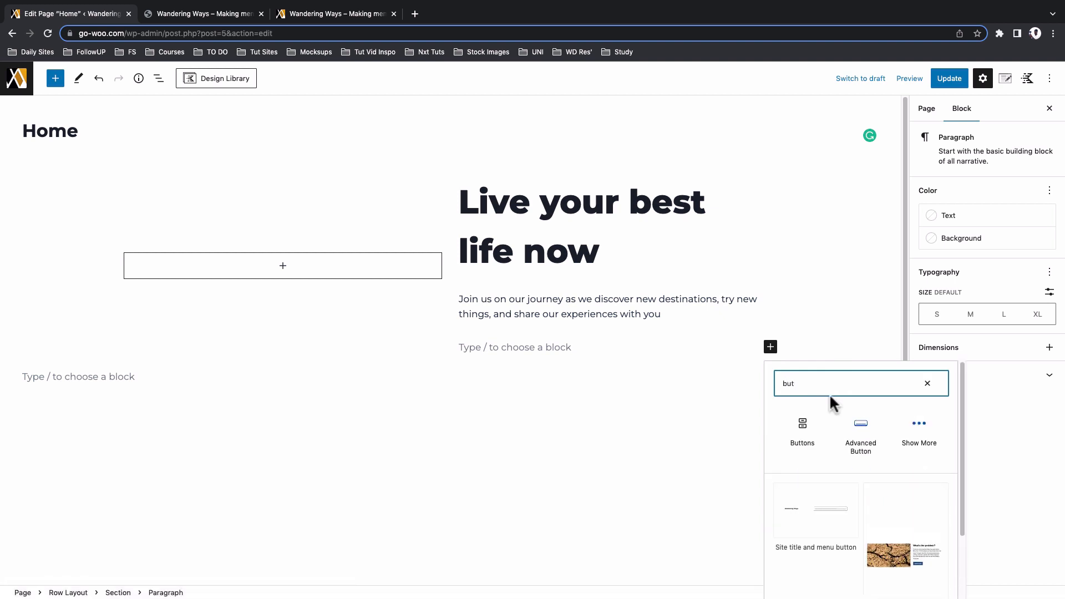
pyautogui.click(864, 447)
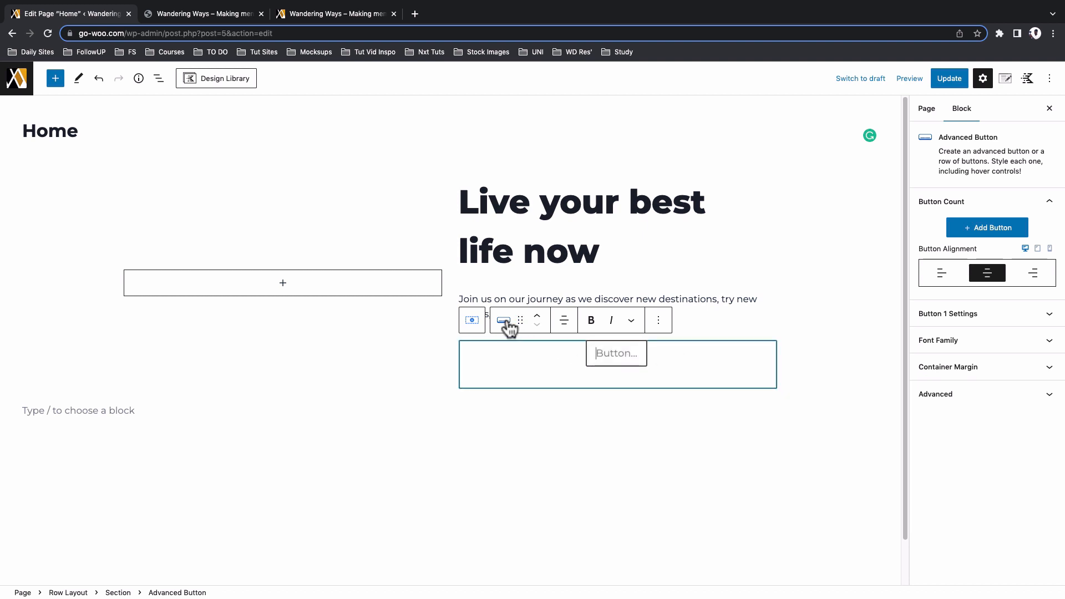
pyautogui.click(602, 358)
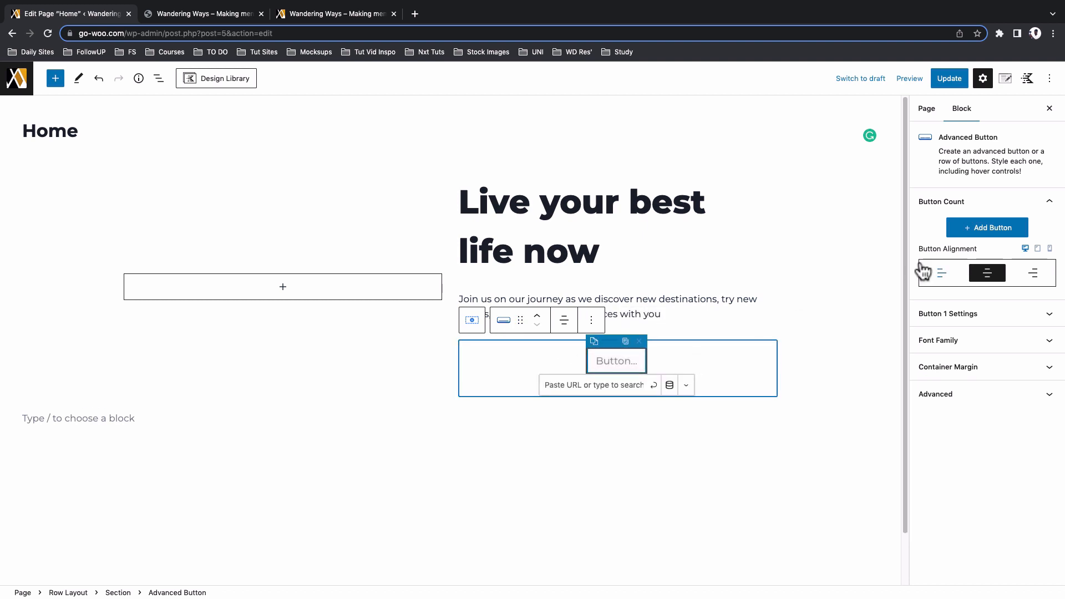
pyautogui.click(972, 229)
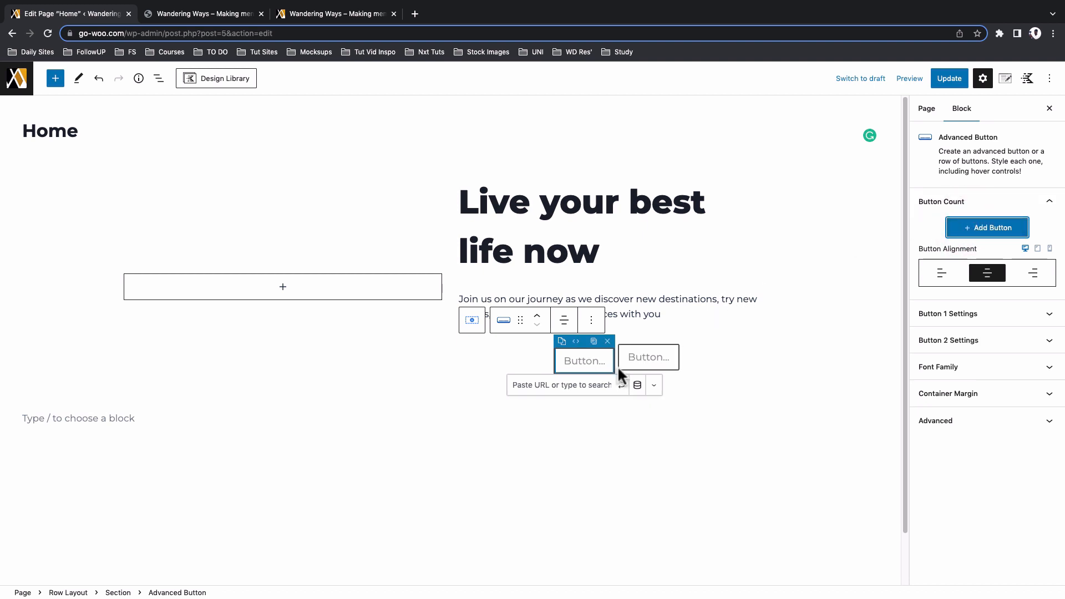
# Label the first button "Our Trips"
pyautogui.click(590, 369)
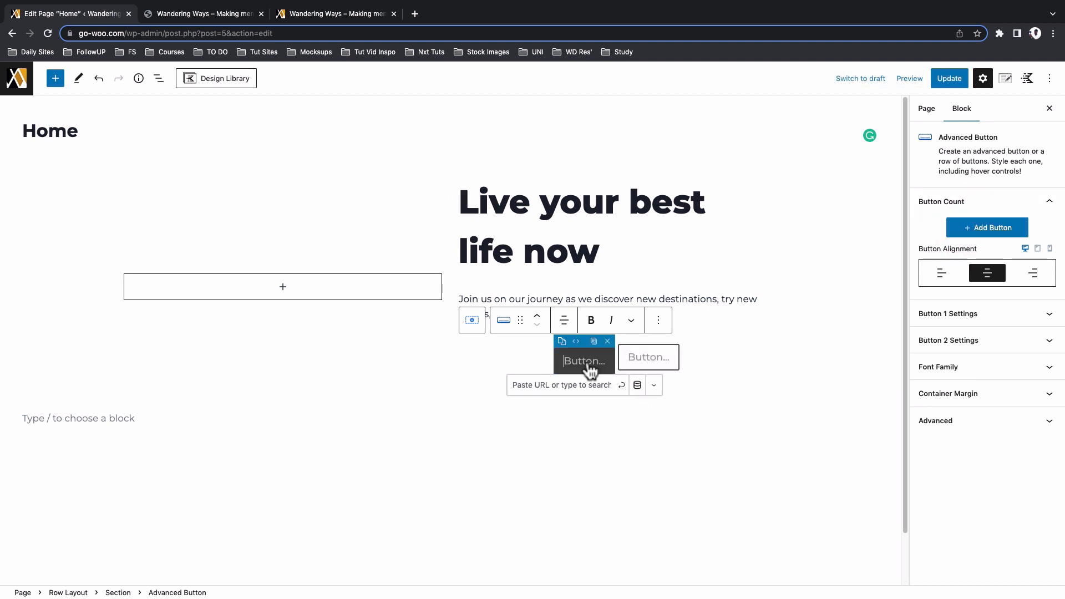
pyautogui.write('Our')
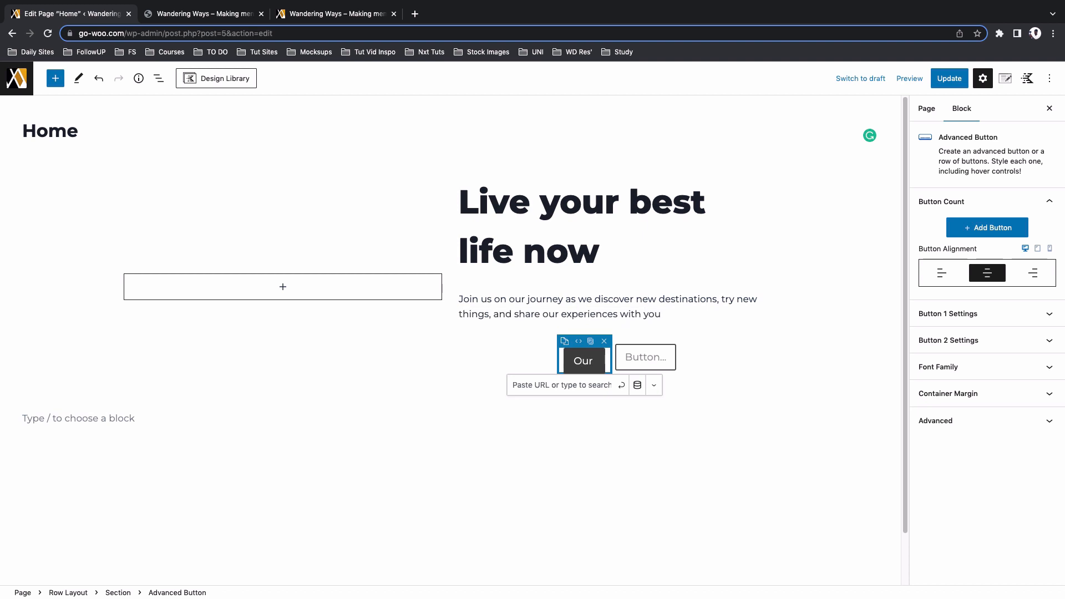
pyautogui.write(' rips')
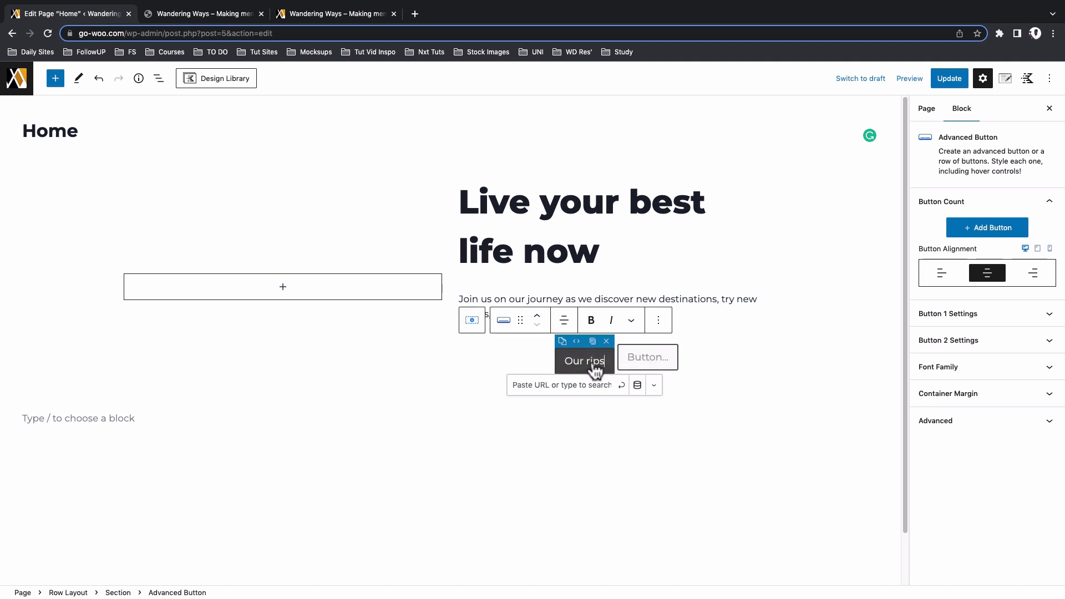
pyautogui.press('Left')
pyautogui.press('Left')
pyautogui.press('Left')
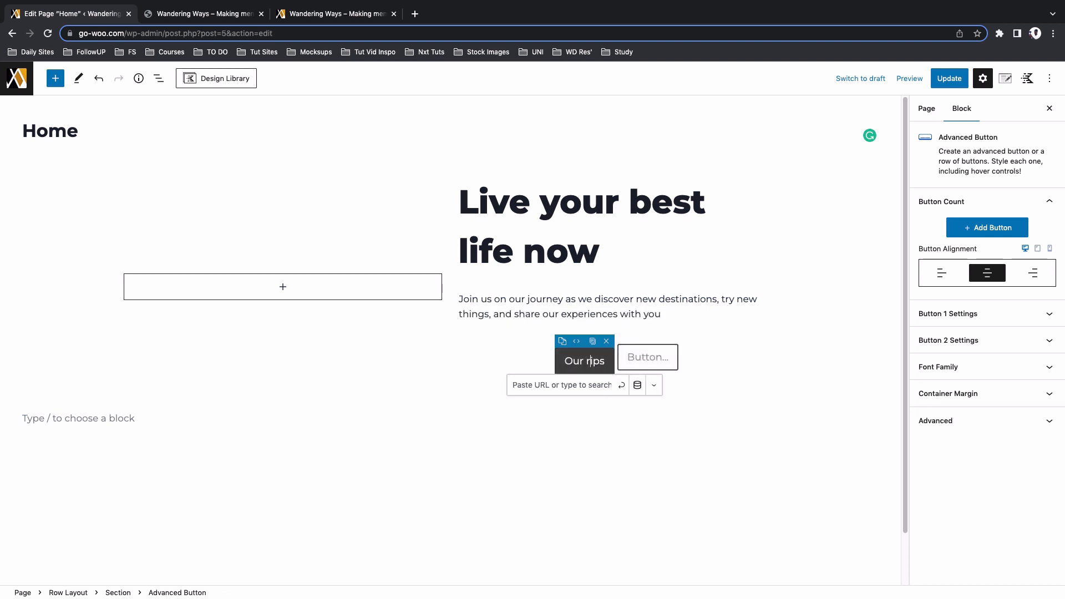
pyautogui.write('T')
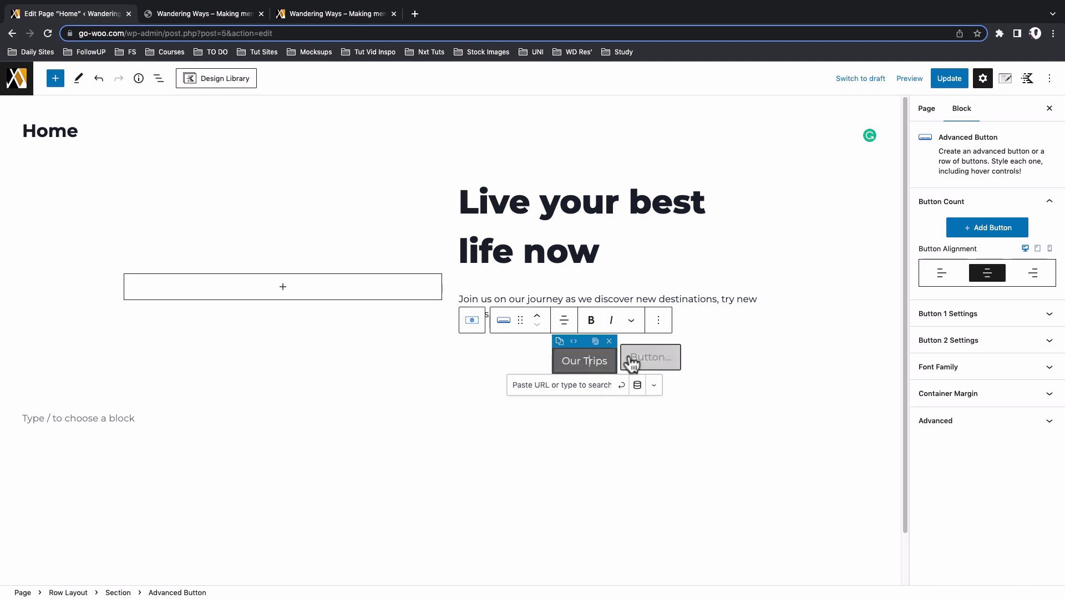
# Label the second button in the hero section "Join Us"
pyautogui.click(650, 362)
pyautogui.click(651, 364)
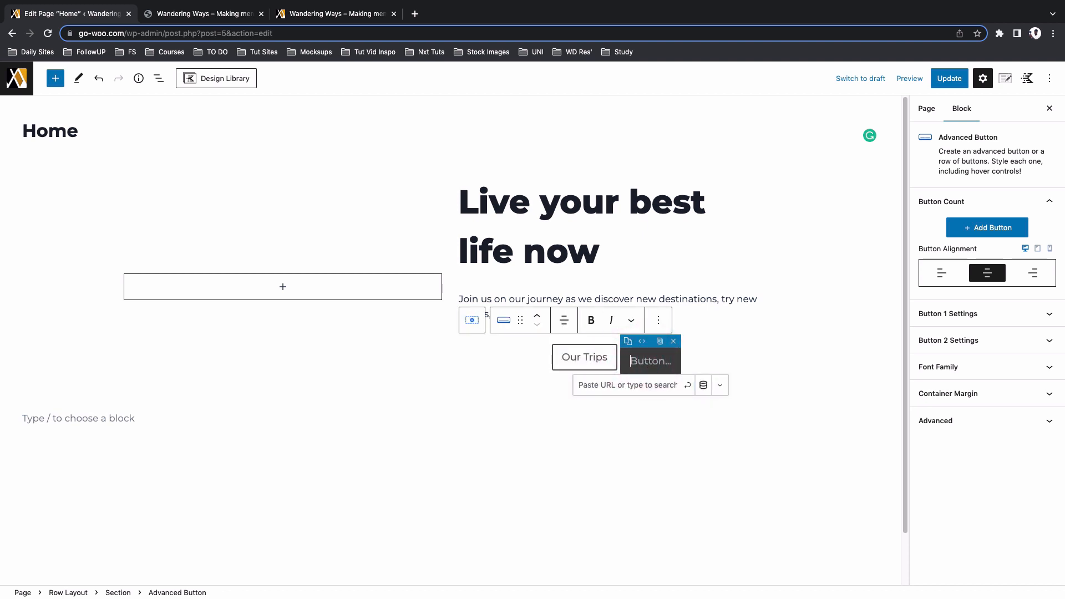
pyautogui.write('Join Us')
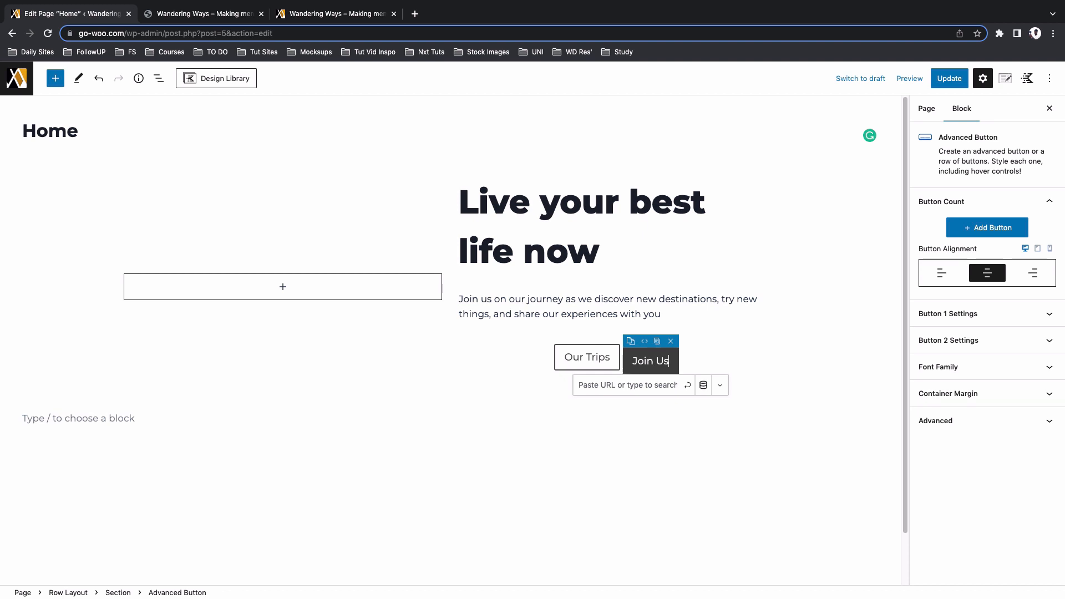
# Set the normal text color and border color of the "Our Trips" button to the white palette color
pyautogui.click(555, 364)
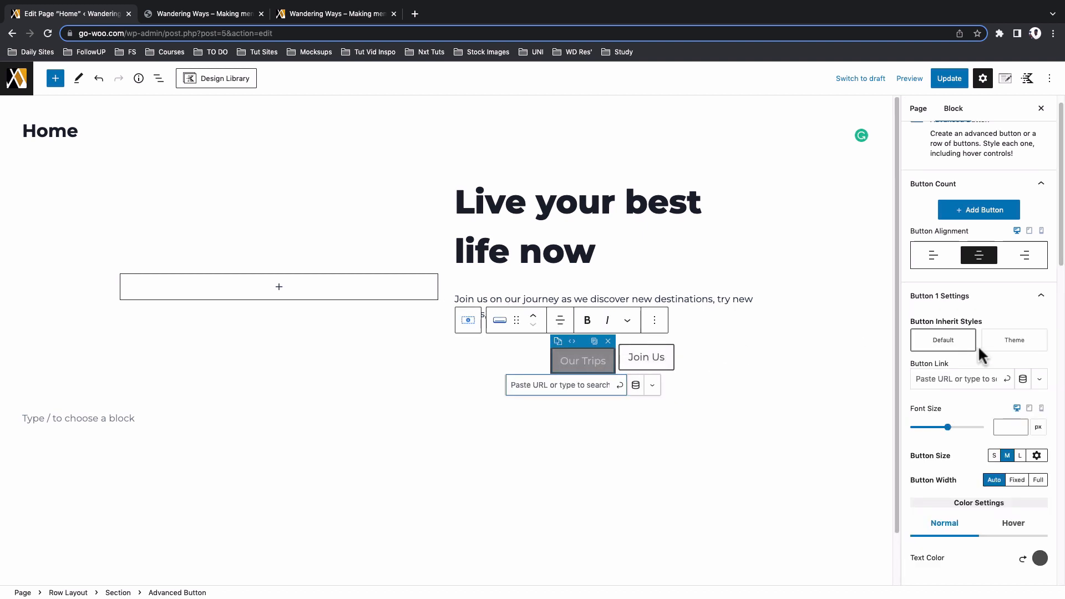
pyautogui.click(1043, 298)
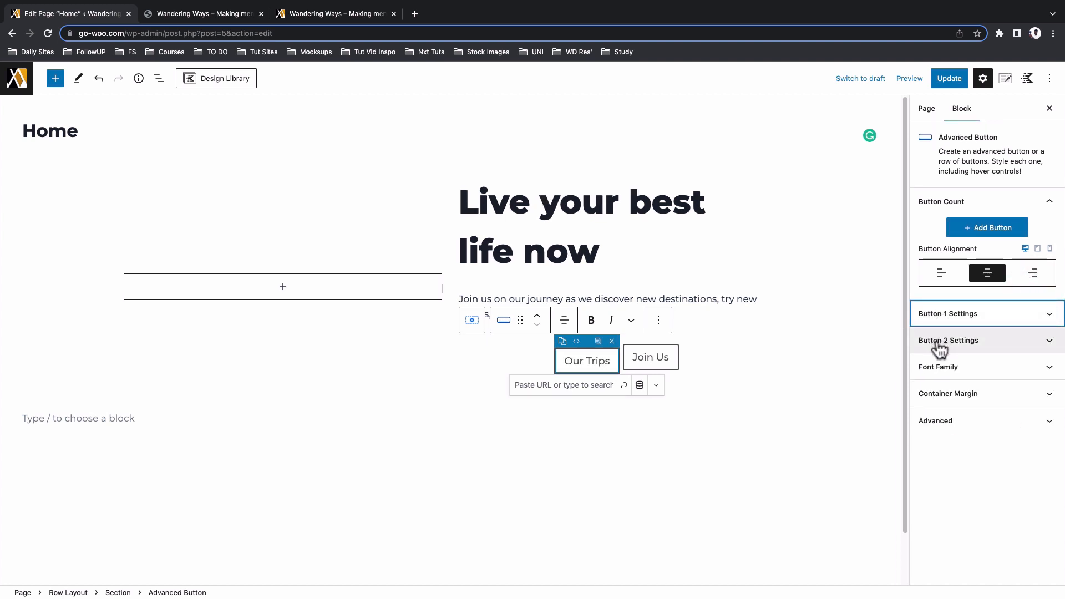
pyautogui.click(1049, 315)
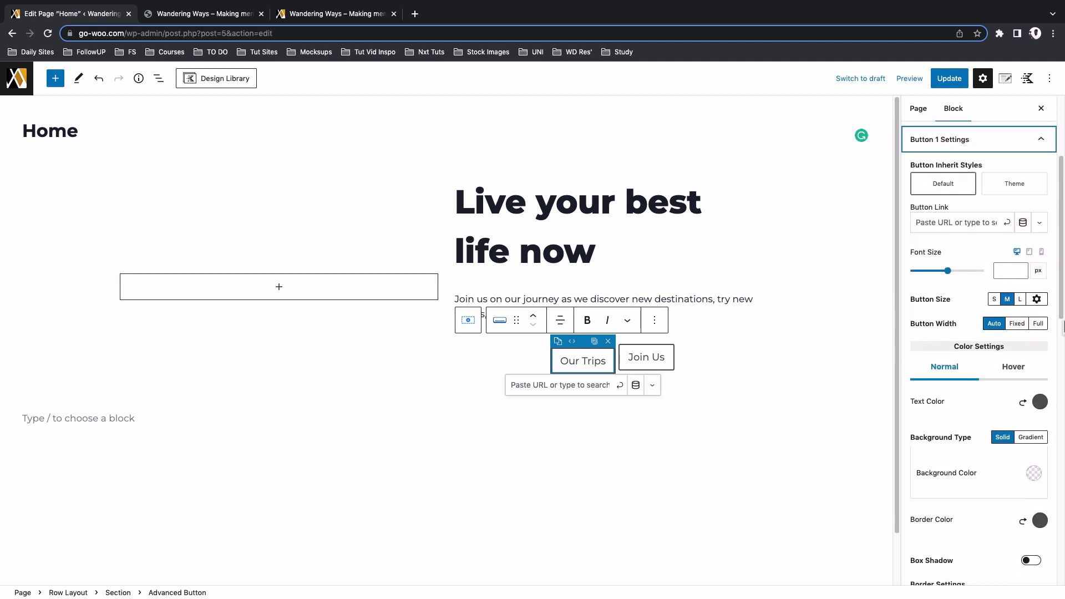
pyautogui.scroll(-1, 954, 397)
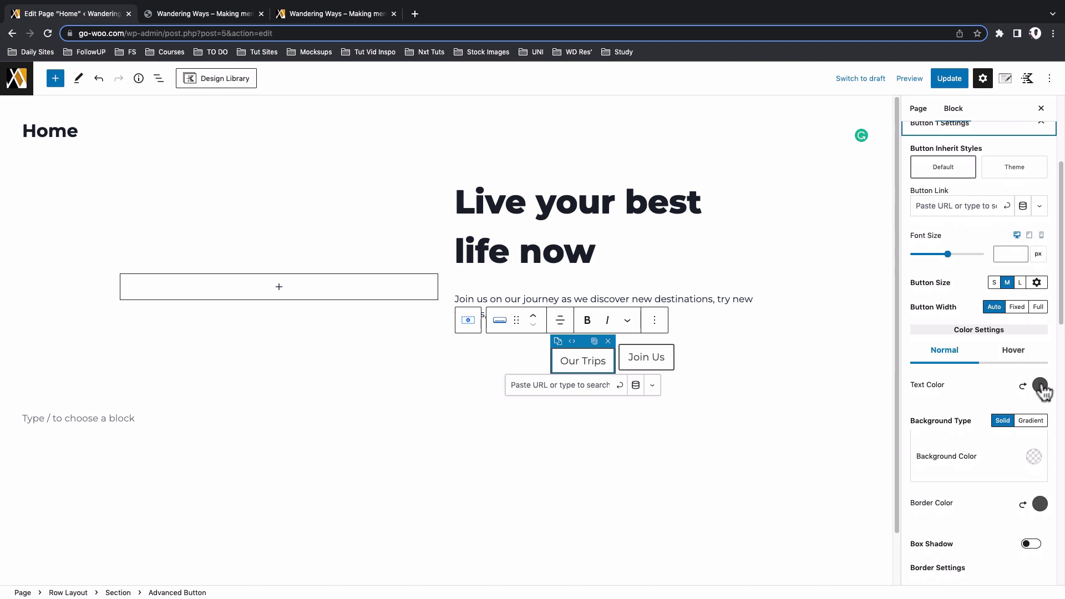
pyautogui.click(1040, 385)
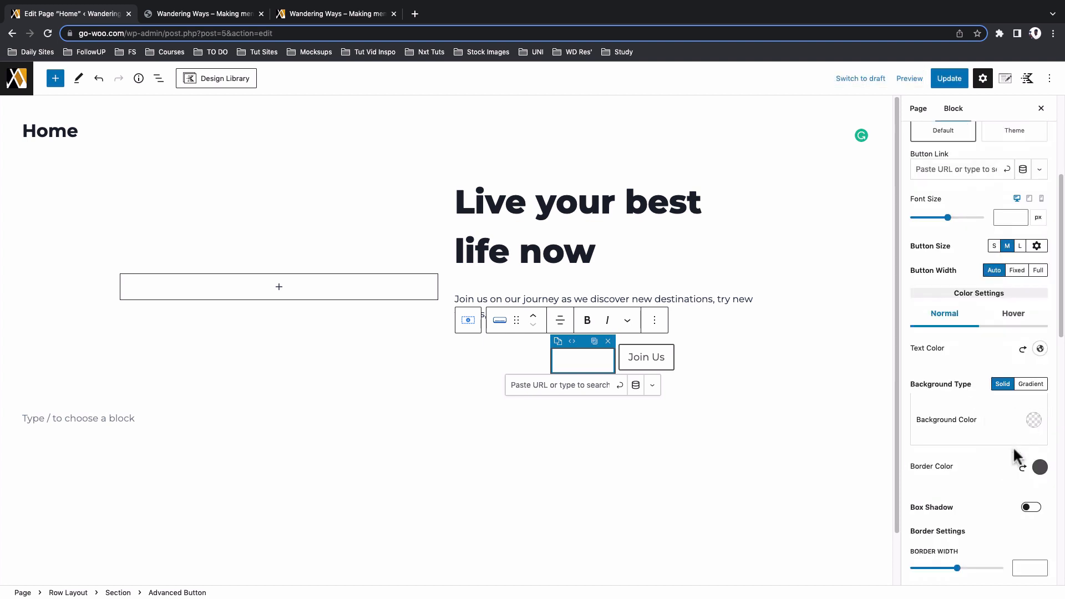
pyautogui.scroll(-1, 1013, 447)
pyautogui.click(1040, 419)
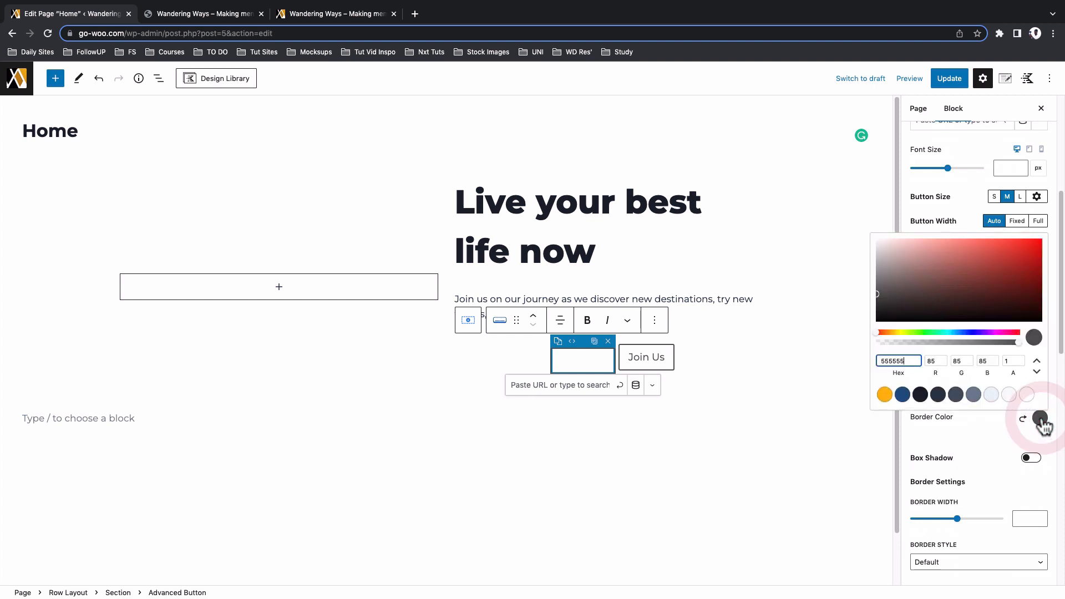
pyautogui.click(1027, 395)
pyautogui.click(977, 440)
pyautogui.scroll(-1, 976, 441)
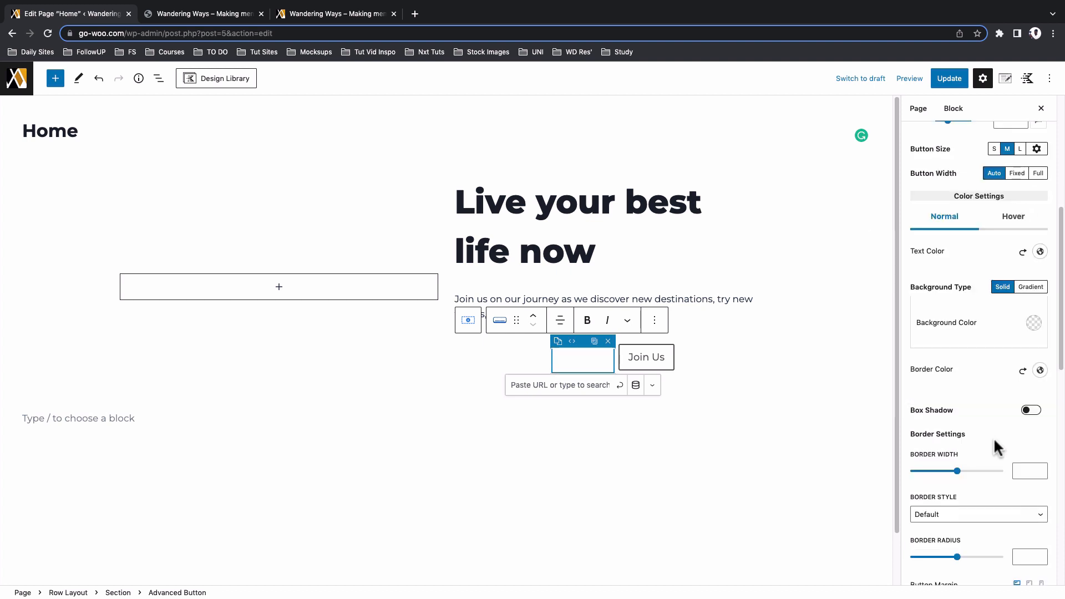
# Set the normal text color of the "Join Us" button to the white palette color
pyautogui.scroll(3, 991, 444)
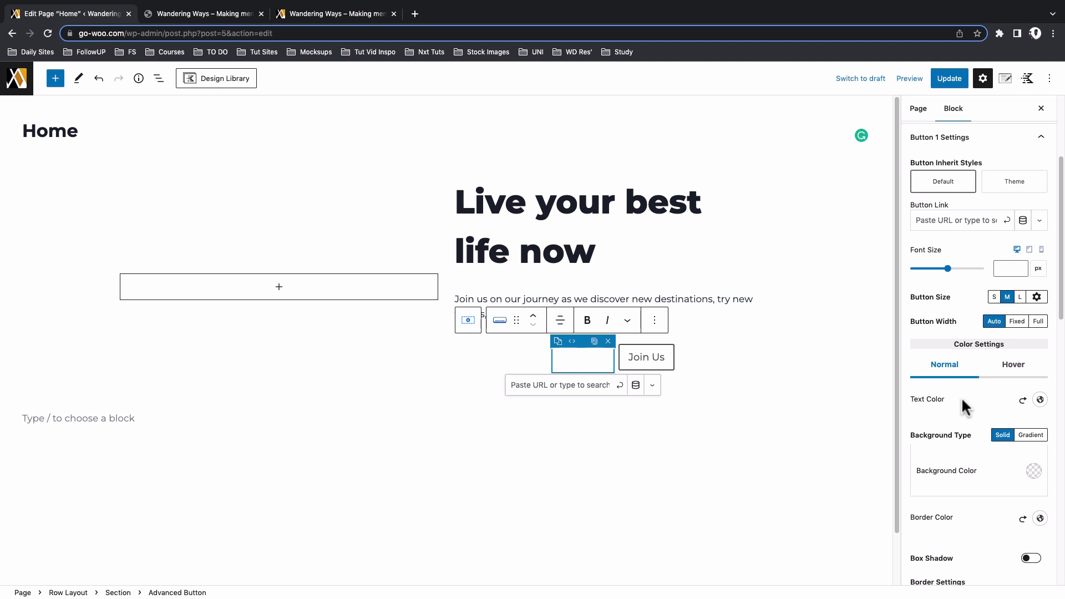
pyautogui.scroll(5, 962, 408)
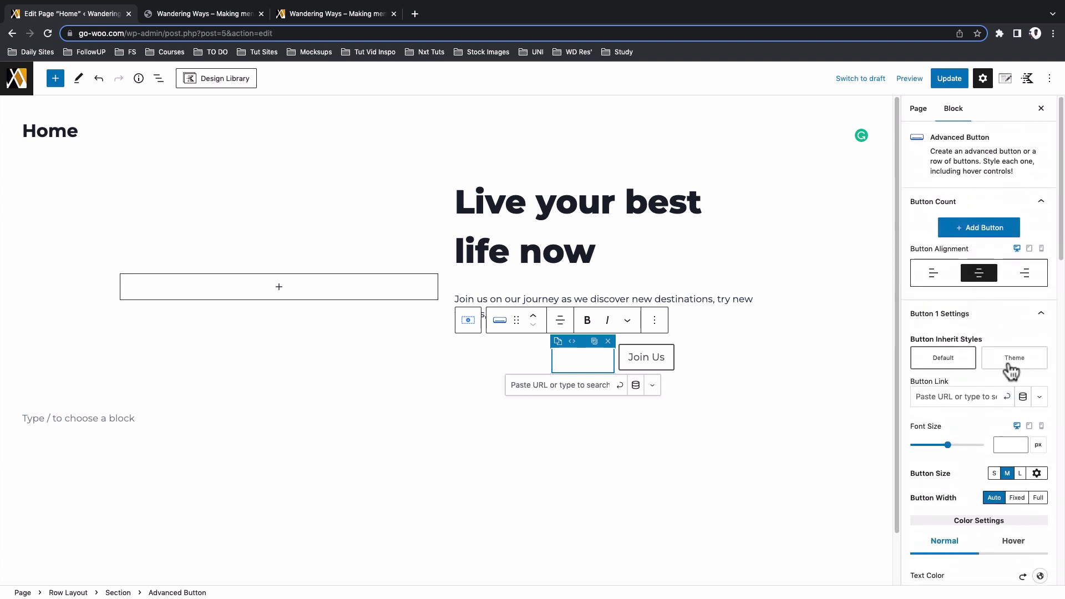
pyautogui.click(1036, 321)
pyautogui.click(1052, 345)
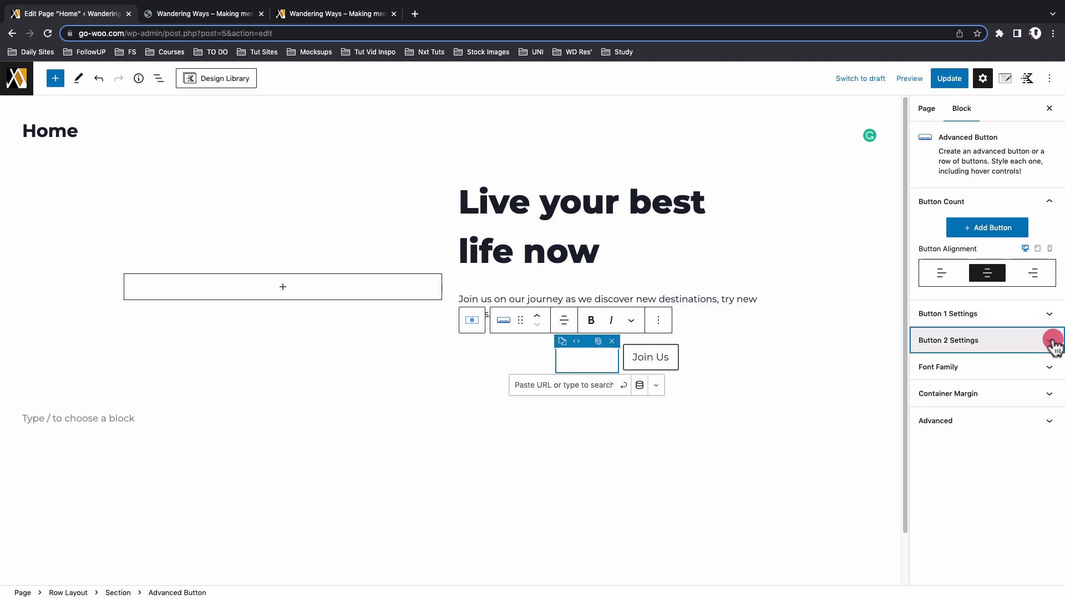
pyautogui.scroll(-3, 997, 385)
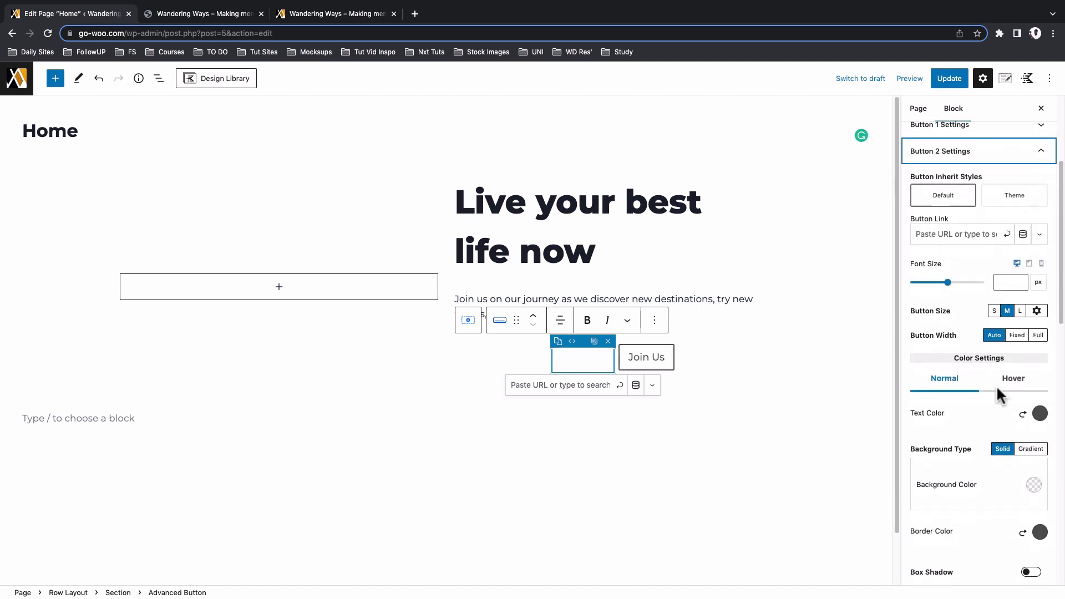
pyautogui.scroll(-1, 998, 388)
pyautogui.click(1040, 378)
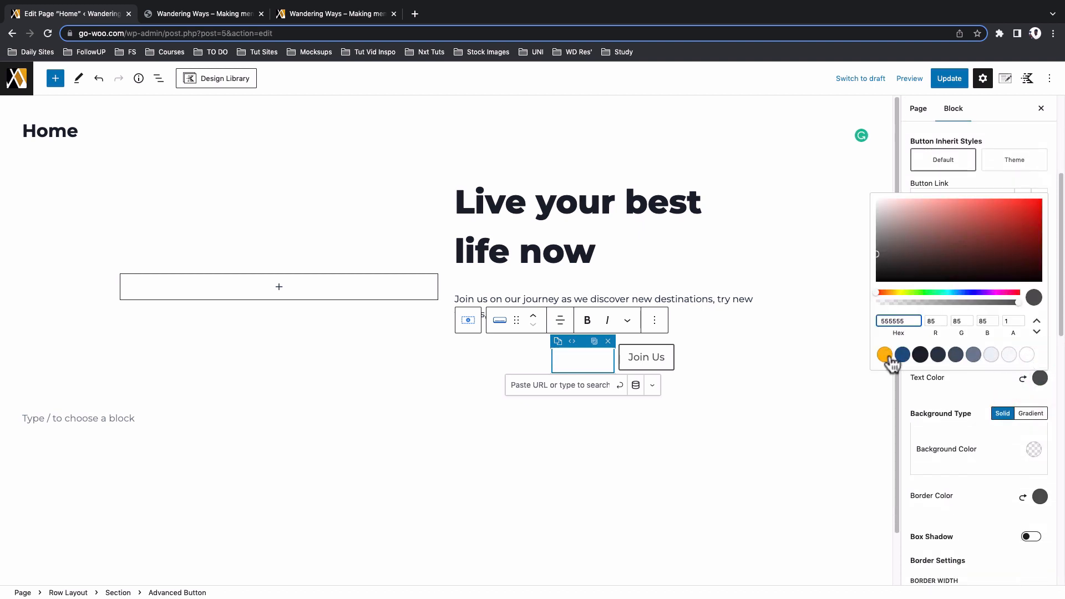
pyautogui.click(1027, 355)
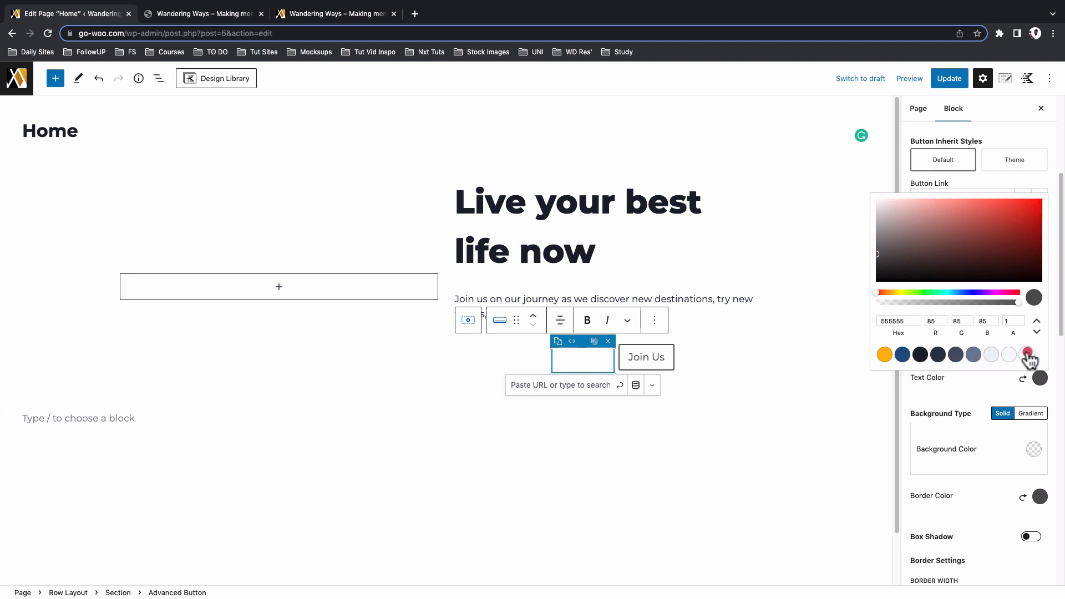
pyautogui.click(1010, 443)
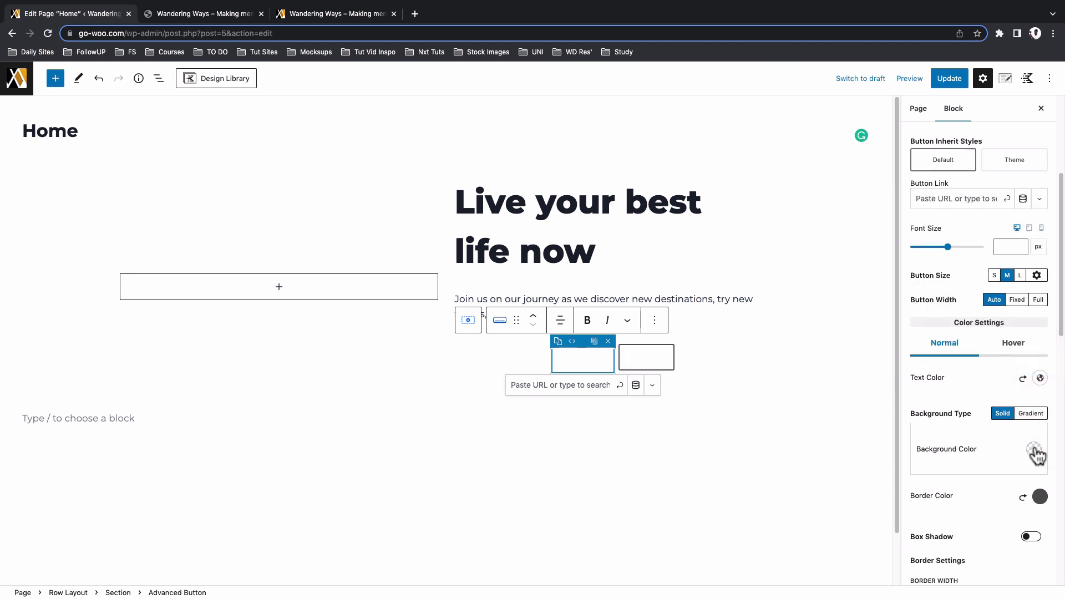
# Give the "Join Us" button a solid orange palette background and a matching orange border (FFB701)
pyautogui.click(1034, 449)
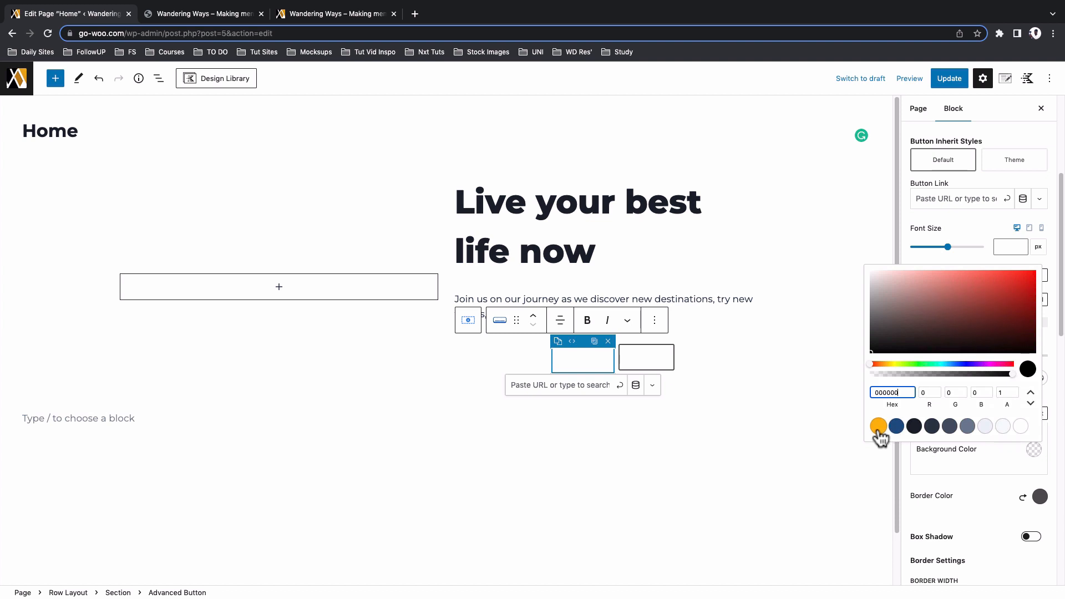
pyautogui.click(879, 428)
pyautogui.click(957, 481)
pyautogui.scroll(-5, 956, 480)
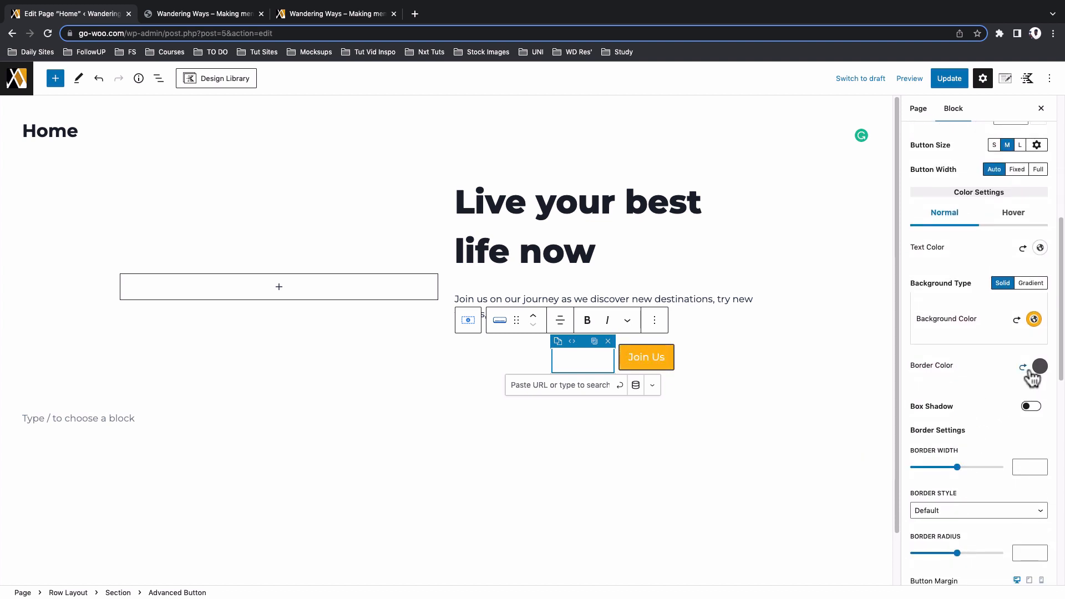
pyautogui.click(1039, 366)
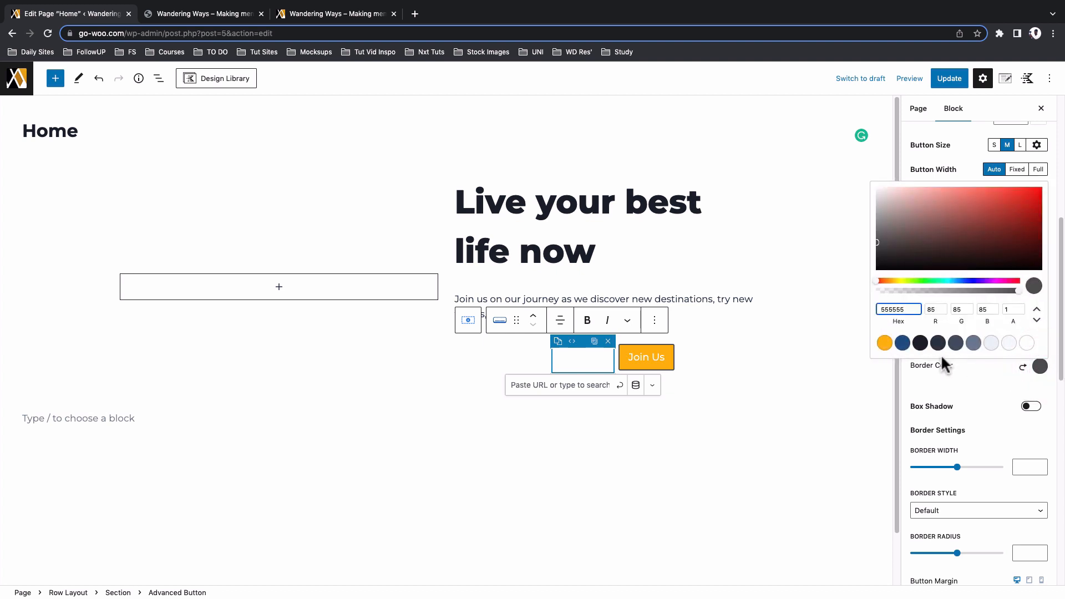
pyautogui.click(885, 344)
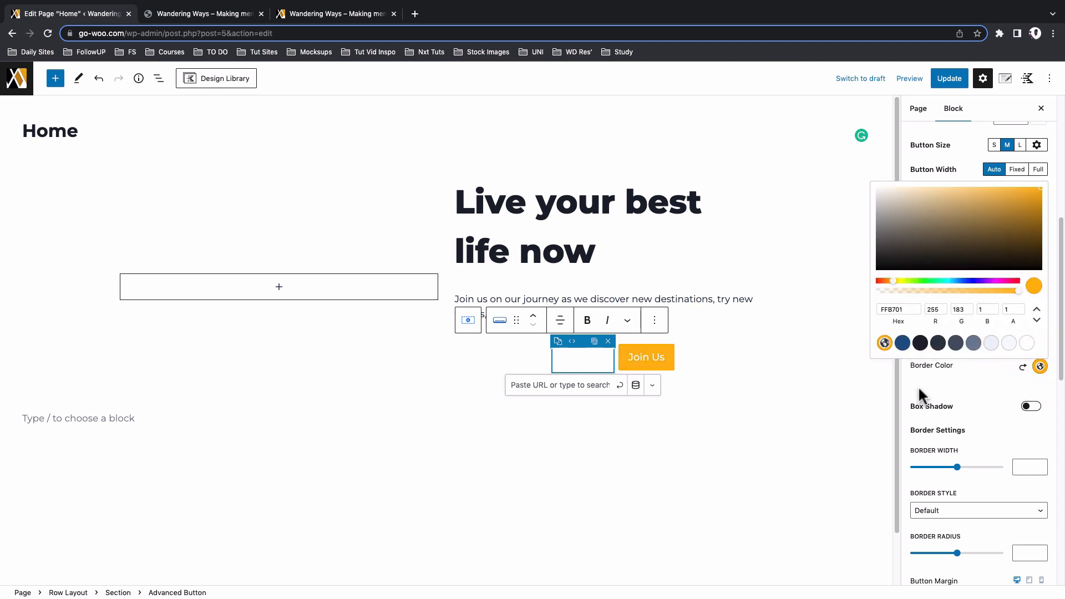
pyautogui.click(945, 380)
pyautogui.scroll(-5, 963, 407)
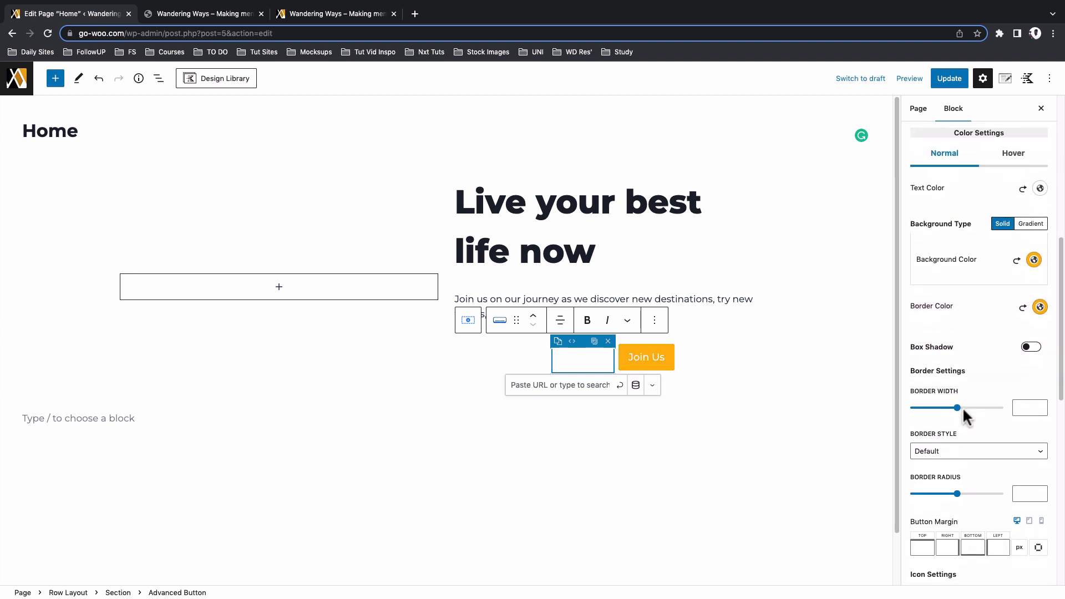
# Set the button width to Full in the "Join Us" button's settings
pyautogui.scroll(10, 980, 437)
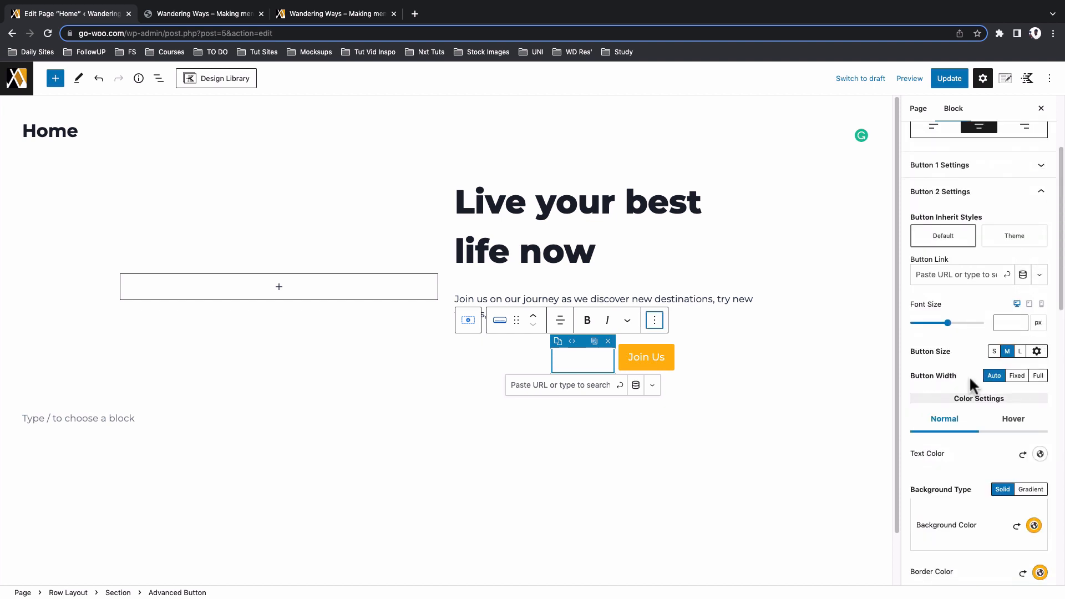
pyautogui.click(1038, 377)
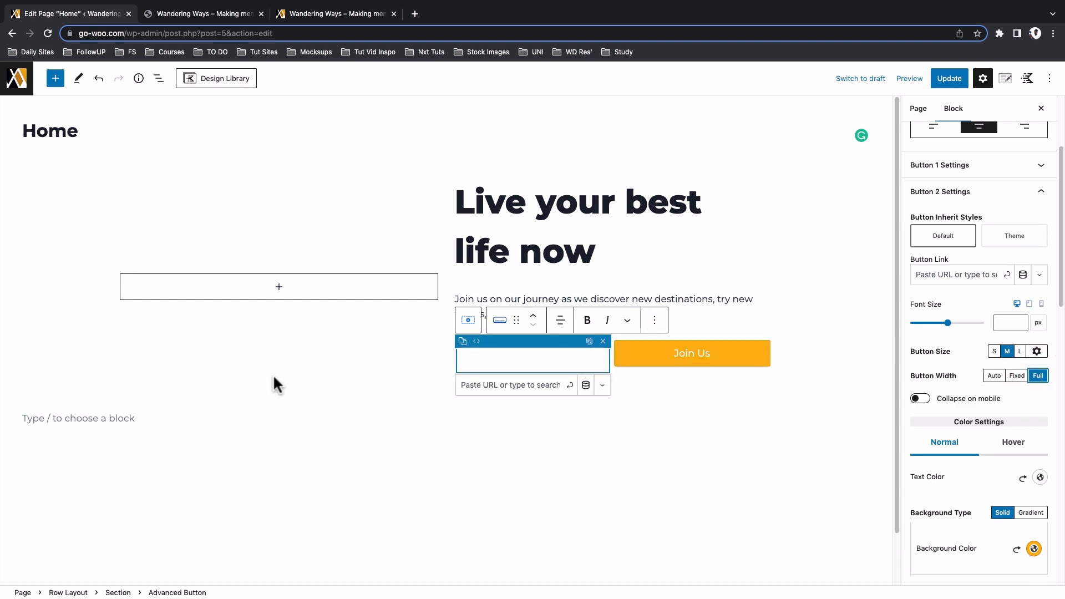
pyautogui.click(647, 362)
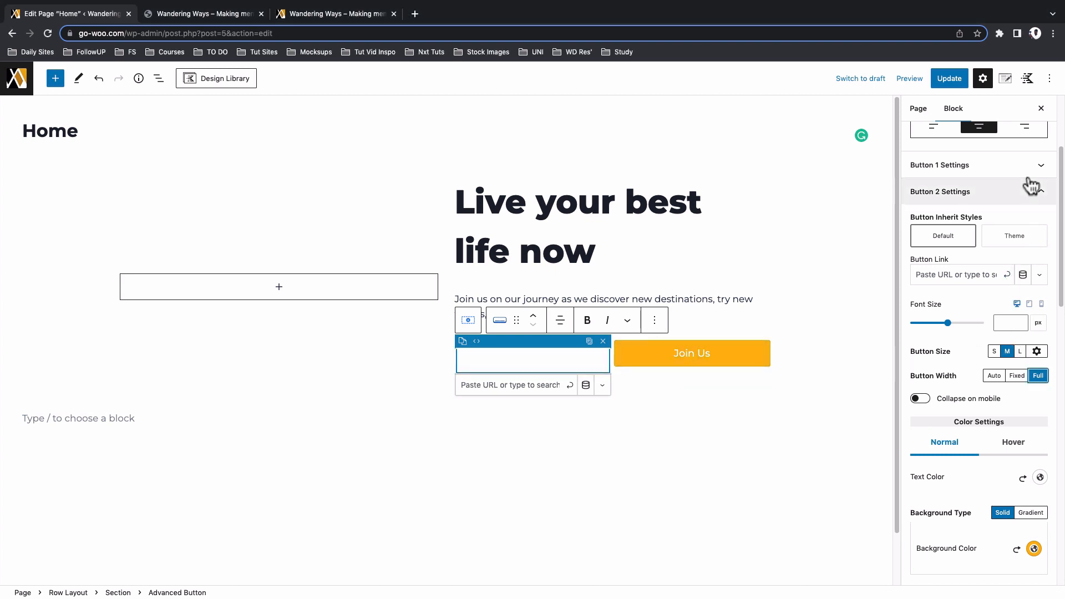
# Set the hover text color of the "Our Trips" button to a dark palette color
pyautogui.click(1047, 168)
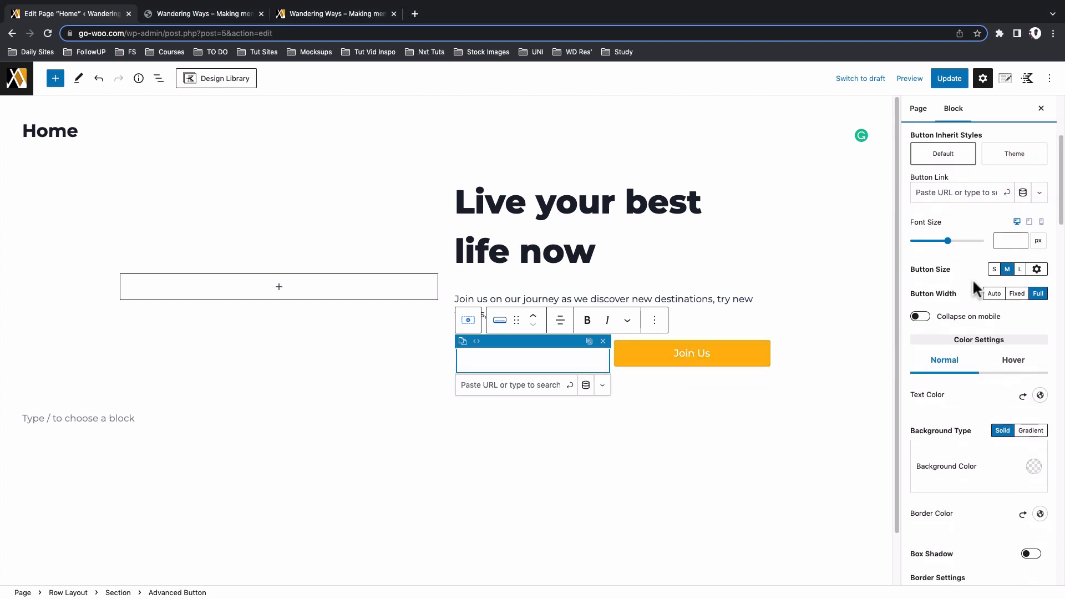
pyautogui.scroll(-3, 981, 318)
pyautogui.click(1011, 294)
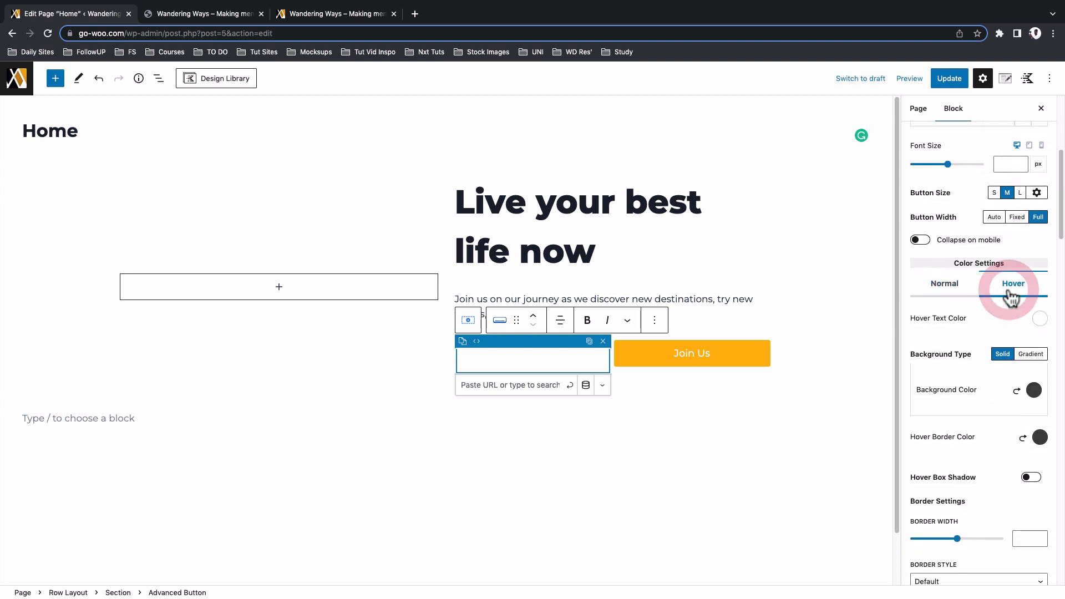
pyautogui.click(1040, 318)
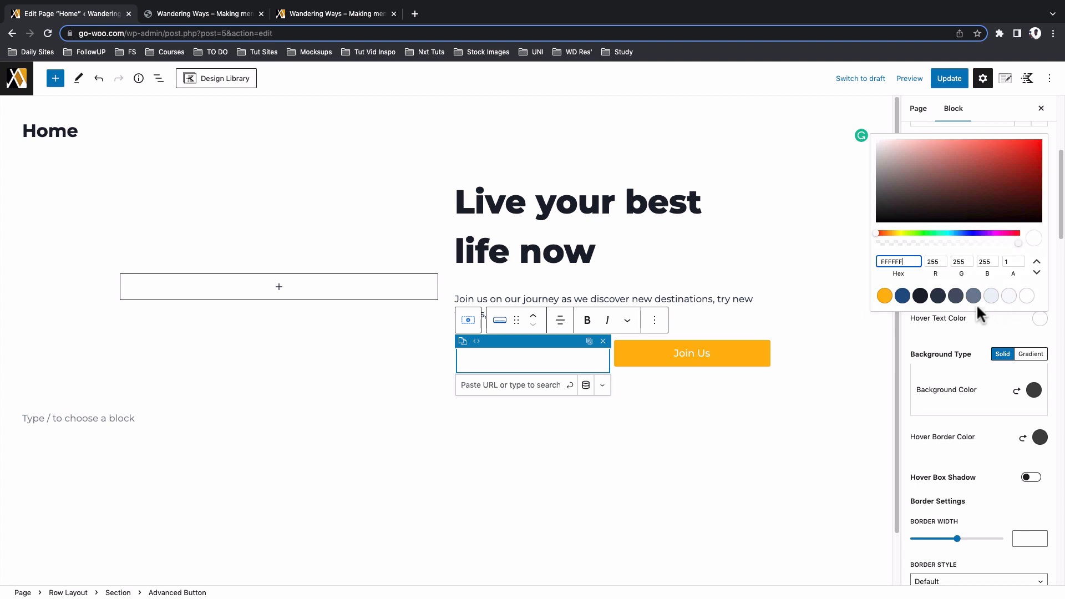
pyautogui.click(1033, 395)
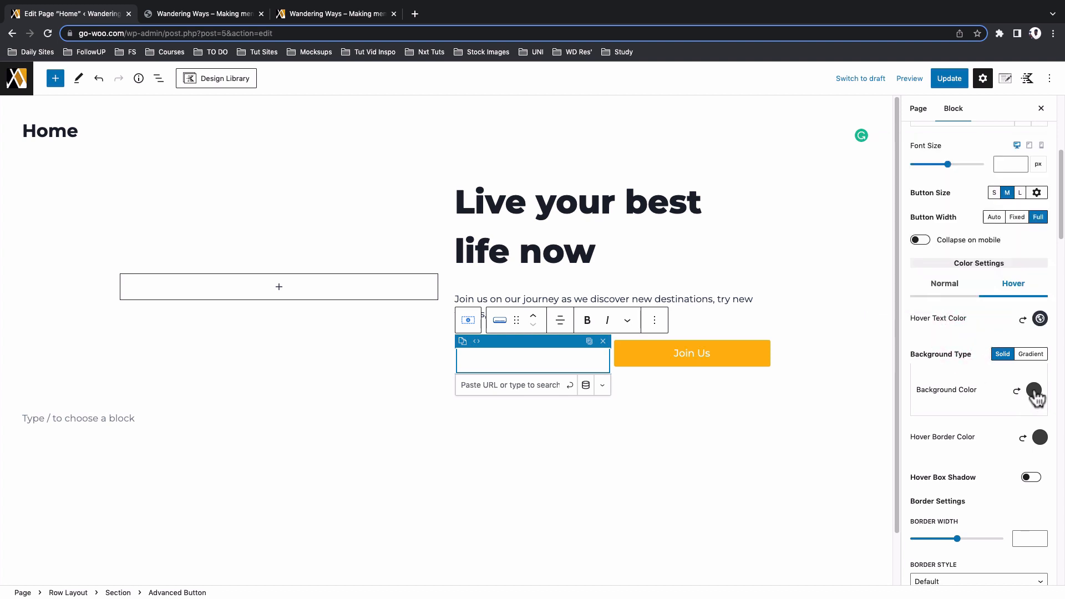
# Set the hover background color and hover border color of the "Our Trips" button to the white palette color
pyautogui.click(1033, 391)
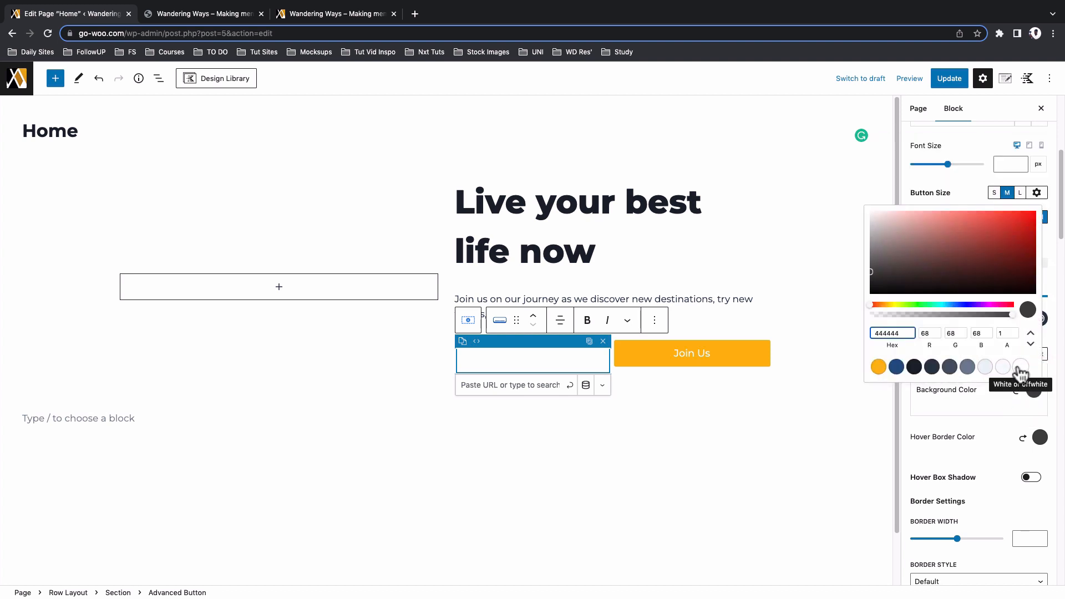
pyautogui.click(1021, 368)
pyautogui.click(1027, 414)
pyautogui.click(998, 448)
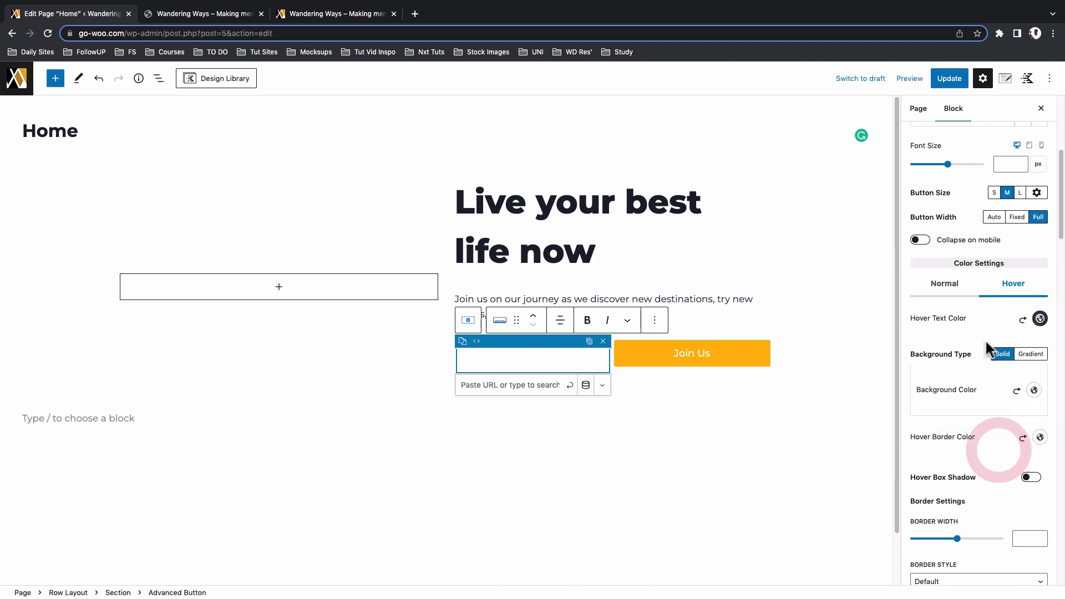
# Style the "Join Us" button's hover state with dark palette text and a white background and border
pyautogui.scroll(3, 987, 321)
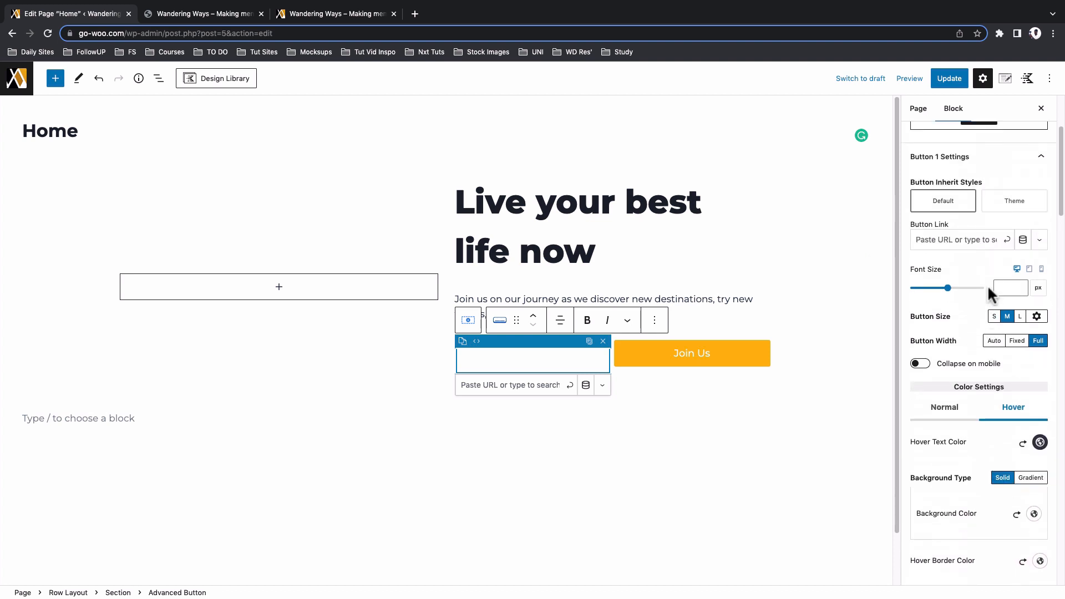
pyautogui.scroll(1, 1010, 250)
pyautogui.click(1047, 183)
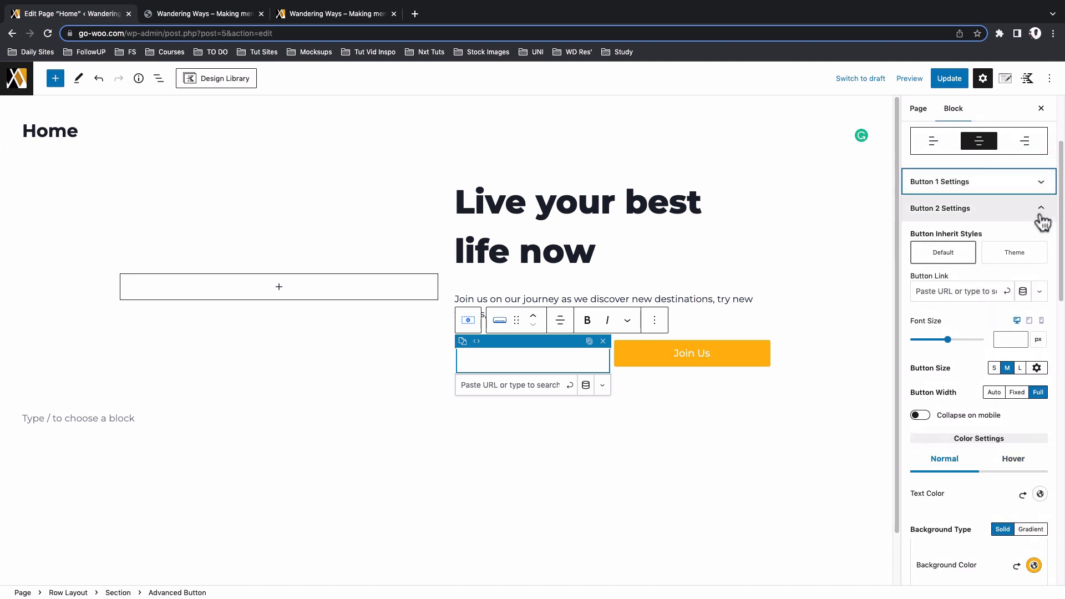
pyautogui.scroll(-4, 1042, 219)
pyautogui.click(1019, 218)
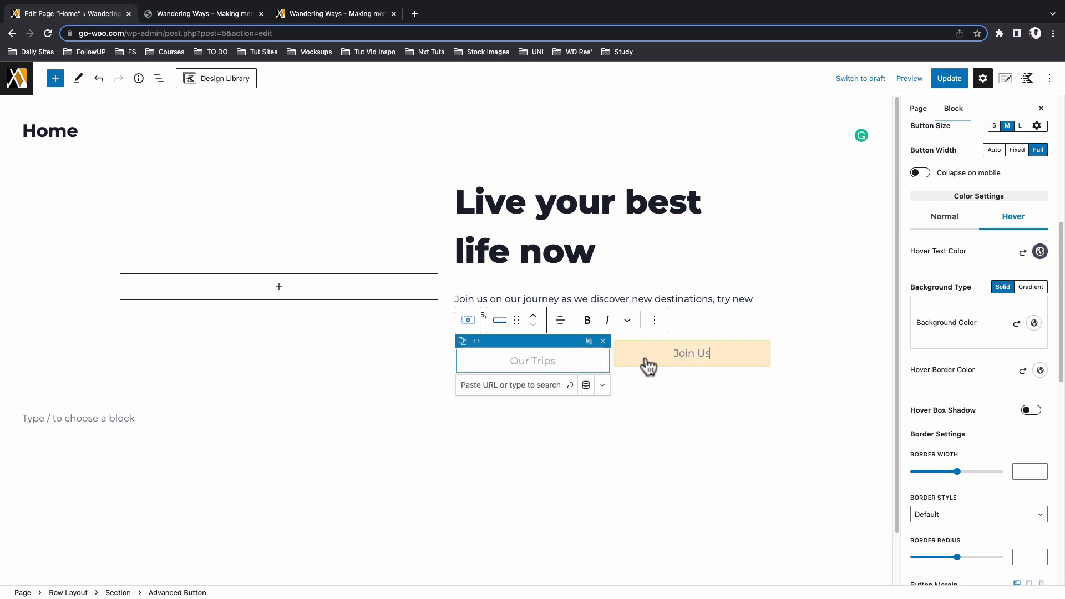
pyautogui.click(529, 387)
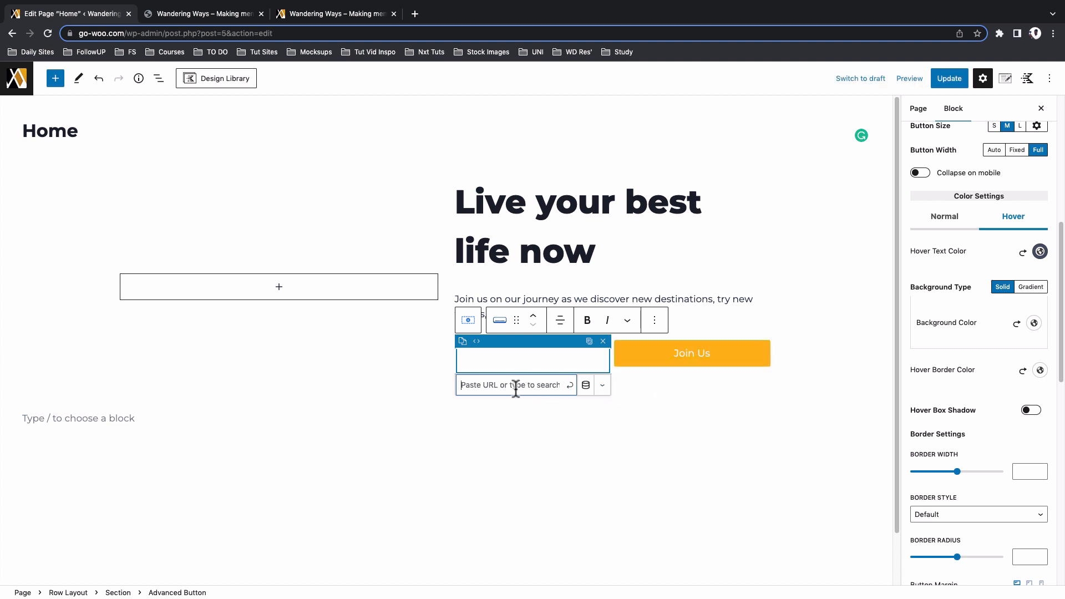
pyautogui.write('to')
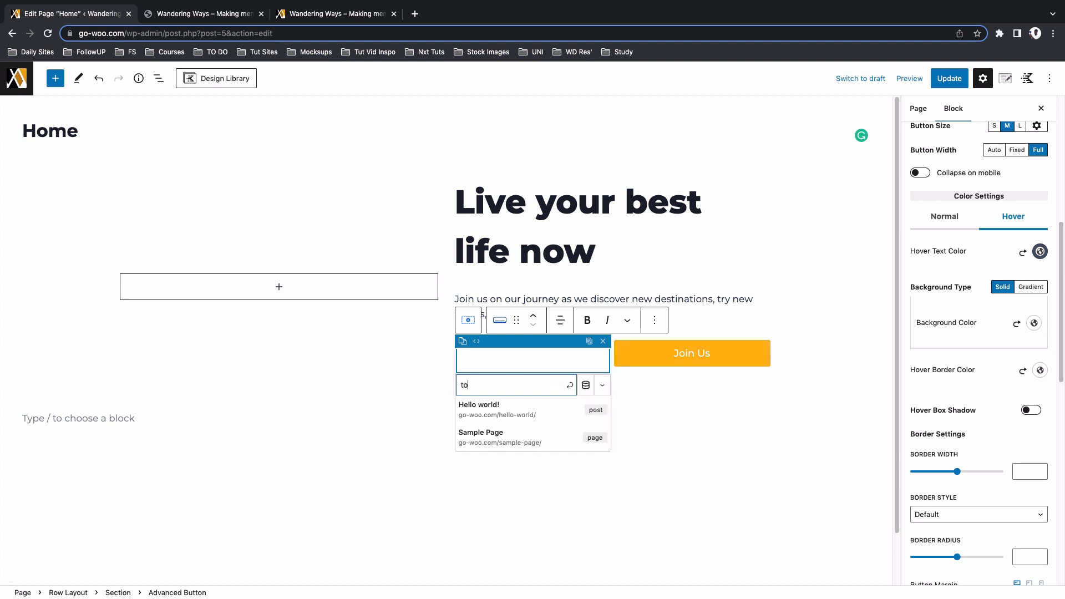
pyautogui.press('BackSpace')
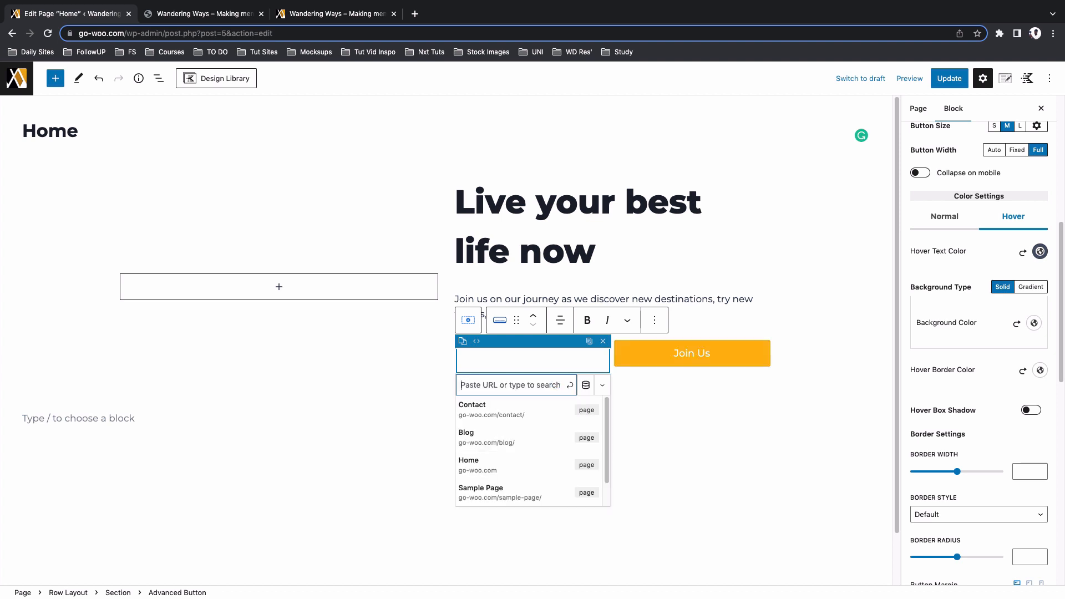
pyautogui.click(689, 420)
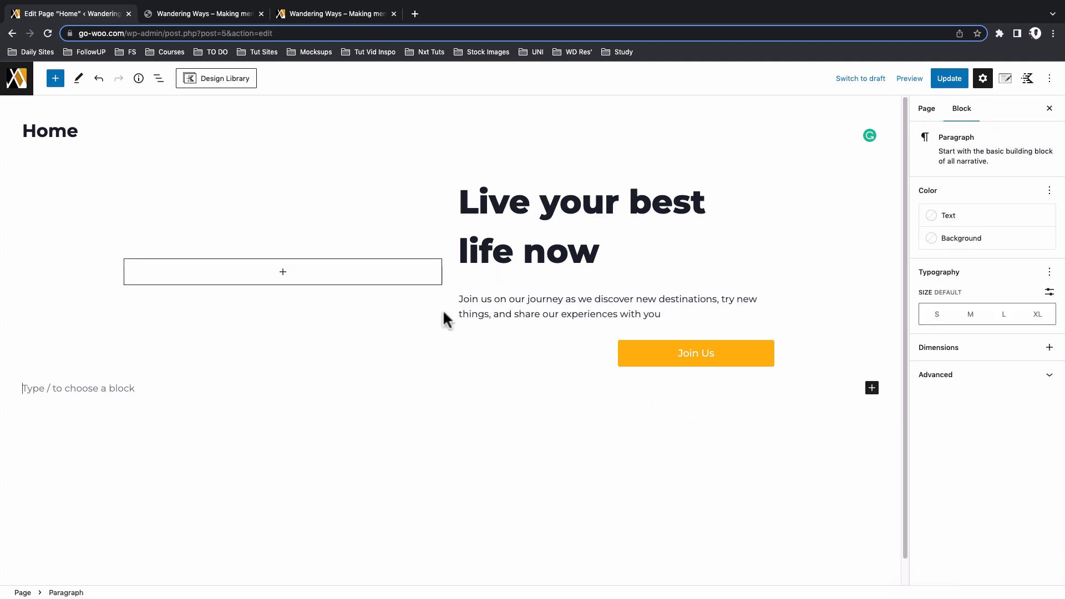
# Give the hero Row Layout block a background image of the hiker in the yellow jacket from the media uploader
pyautogui.click(160, 80)
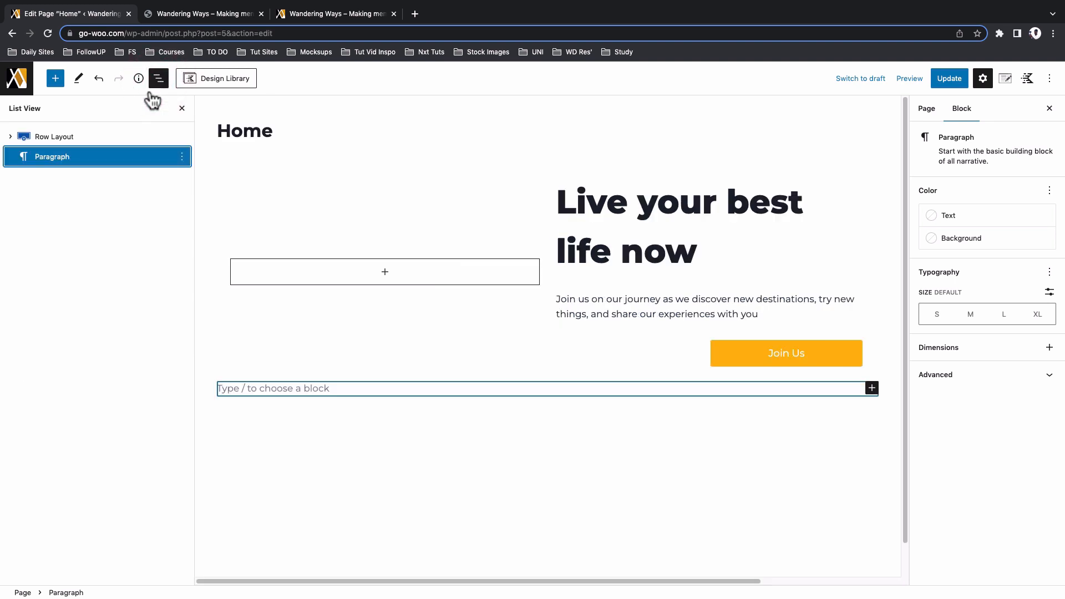
pyautogui.click(83, 139)
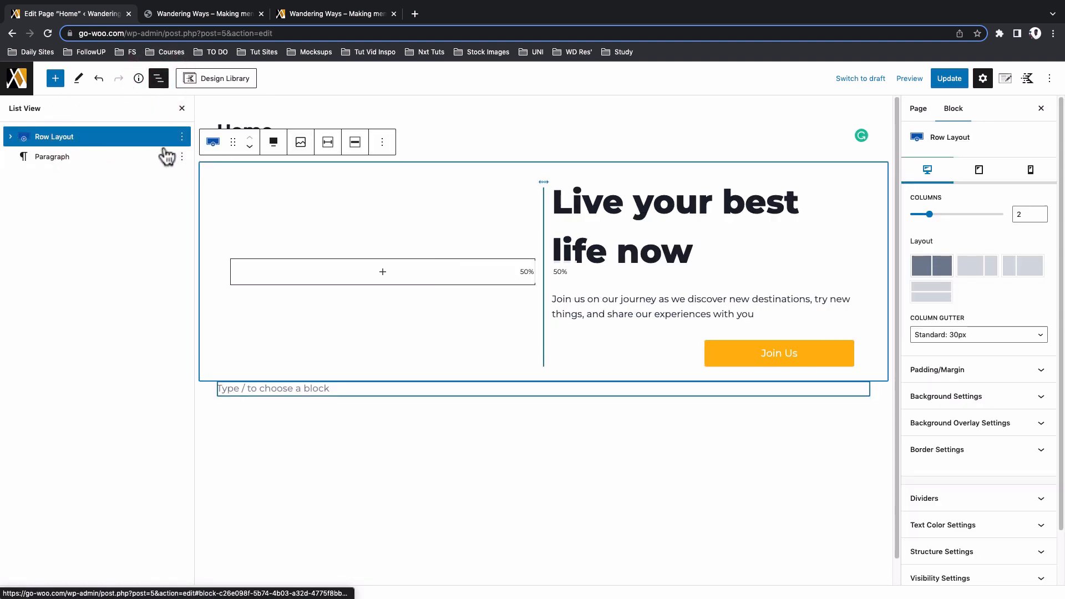
pyautogui.click(300, 145)
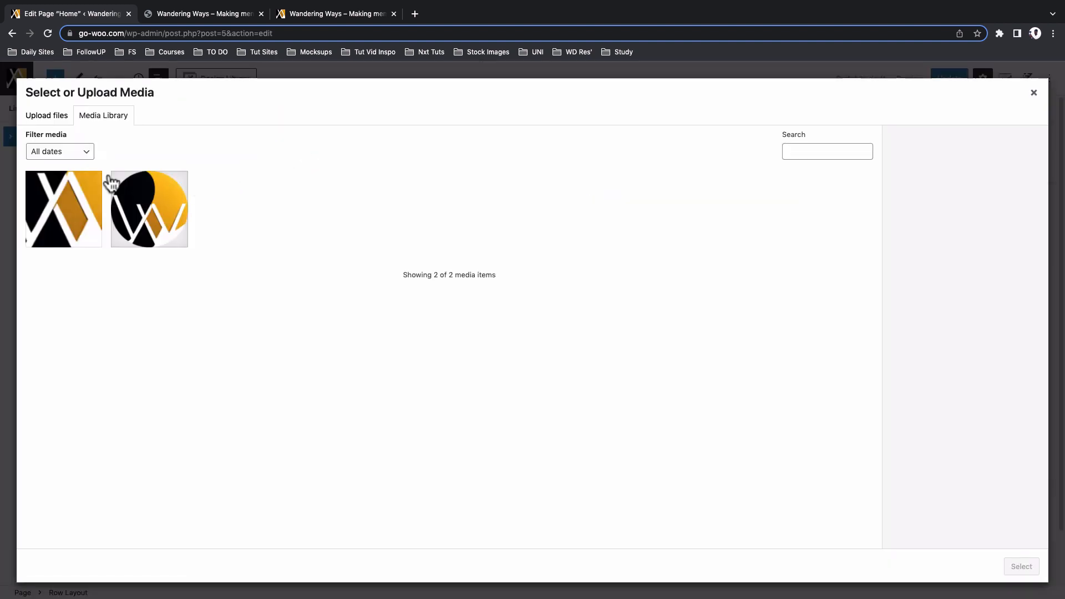
pyautogui.click(46, 114)
pyautogui.click(1016, 566)
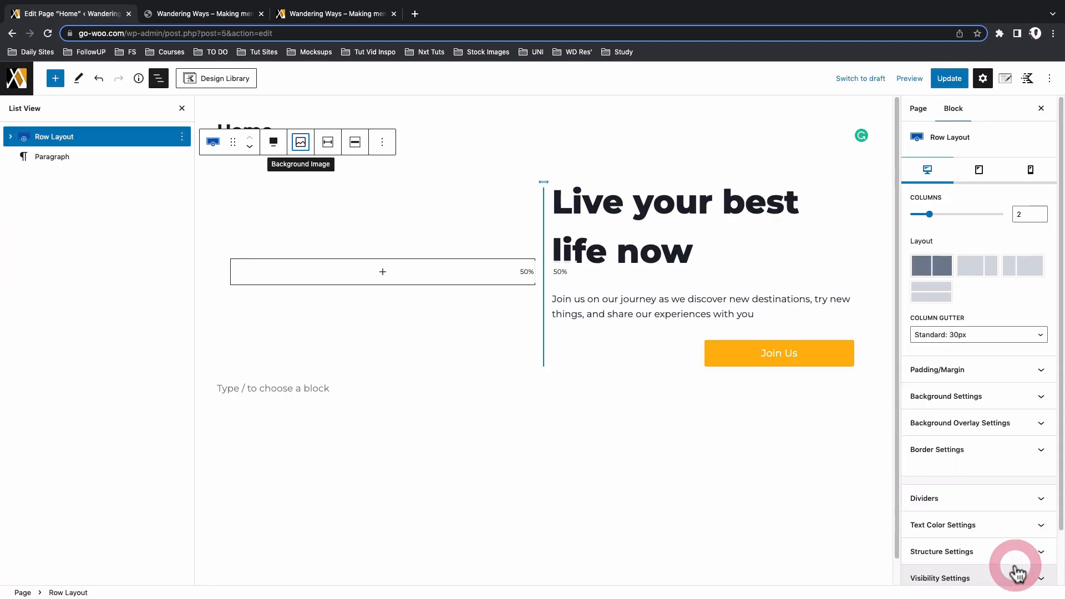
# Set the row's column gutter to No Gutter and change its padding unit to rem
pyautogui.click(983, 334)
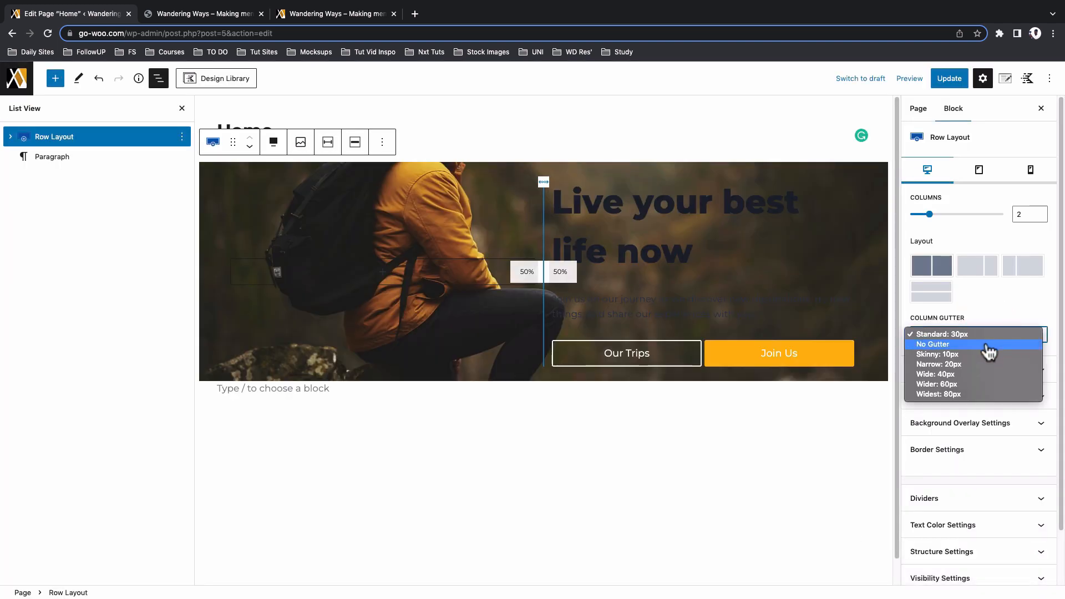
pyautogui.click(990, 345)
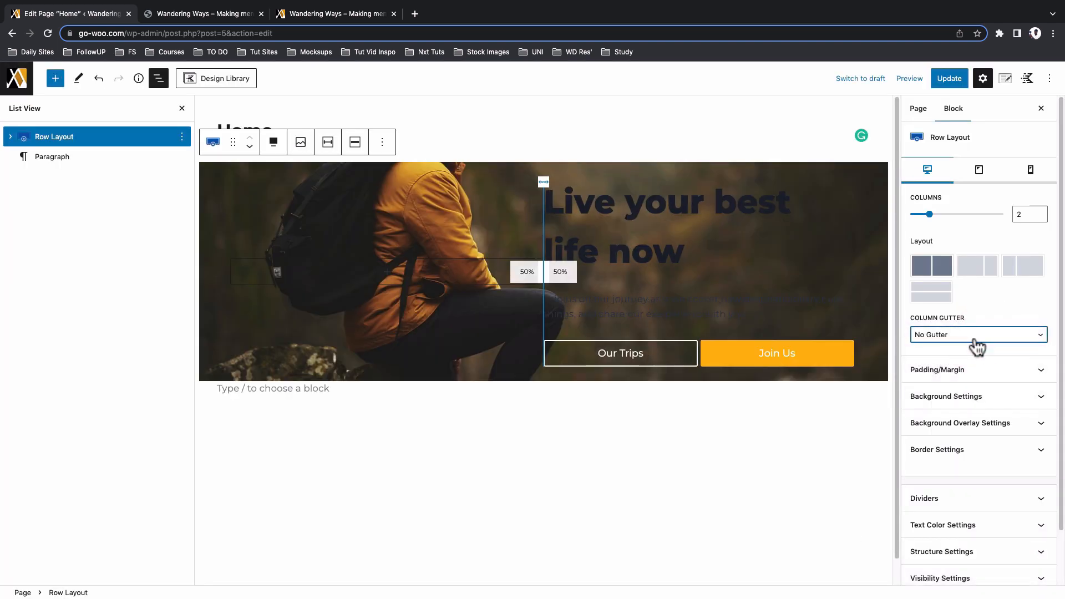
pyautogui.click(979, 370)
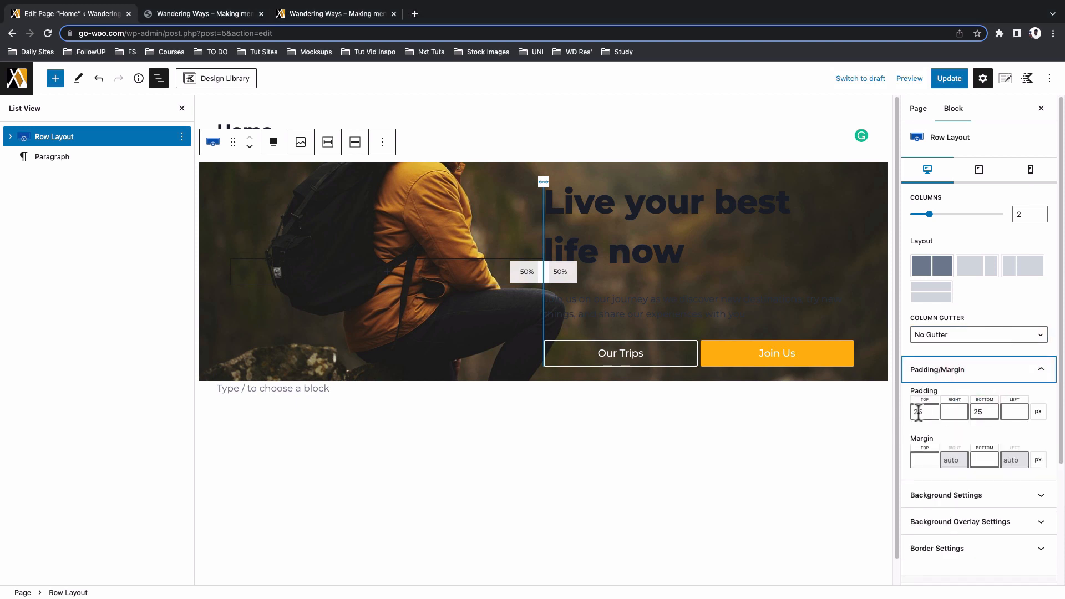
pyautogui.click(1039, 413)
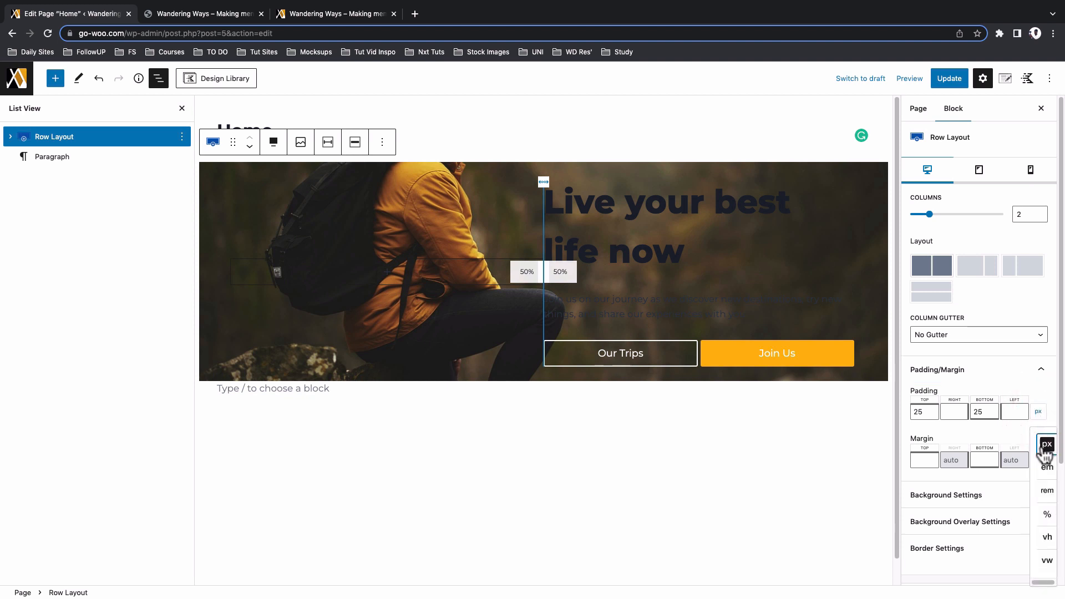
pyautogui.click(1047, 490)
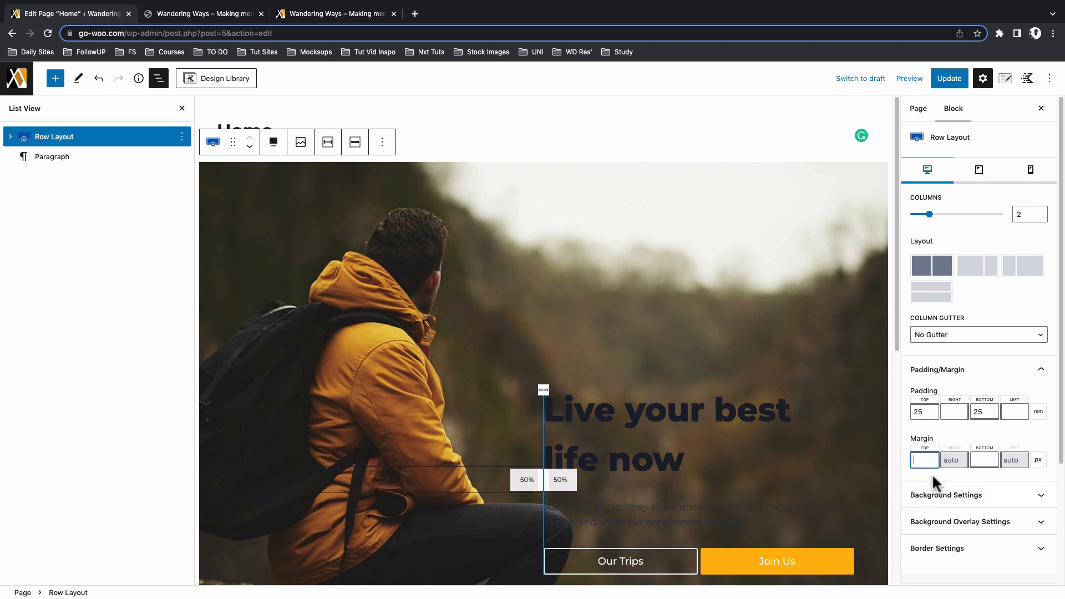
# Set the row's top margin to -35 px
pyautogui.write('35')
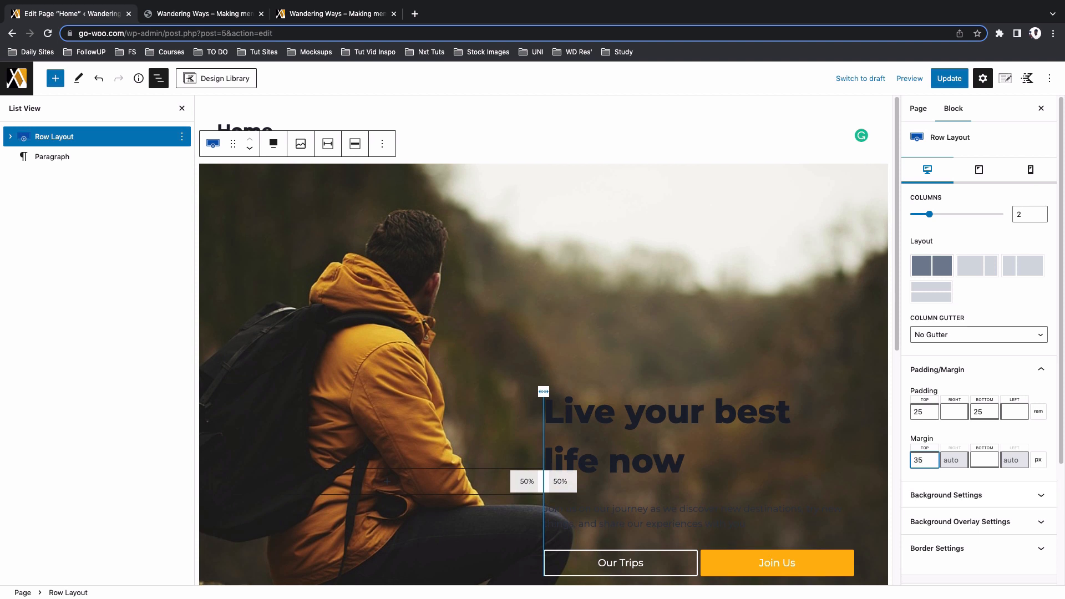
pyautogui.click(916, 461)
pyautogui.write('-')
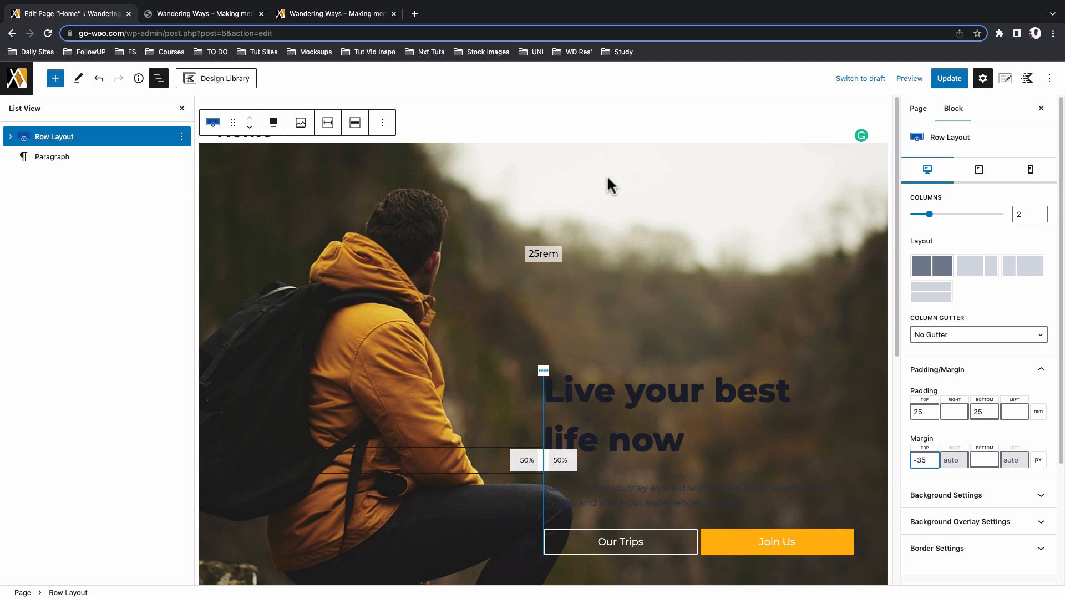
# Move the row background image's focal point to about 62% left and 15% top, and set its attachment to Fixed
pyautogui.scroll(-2, 975, 430)
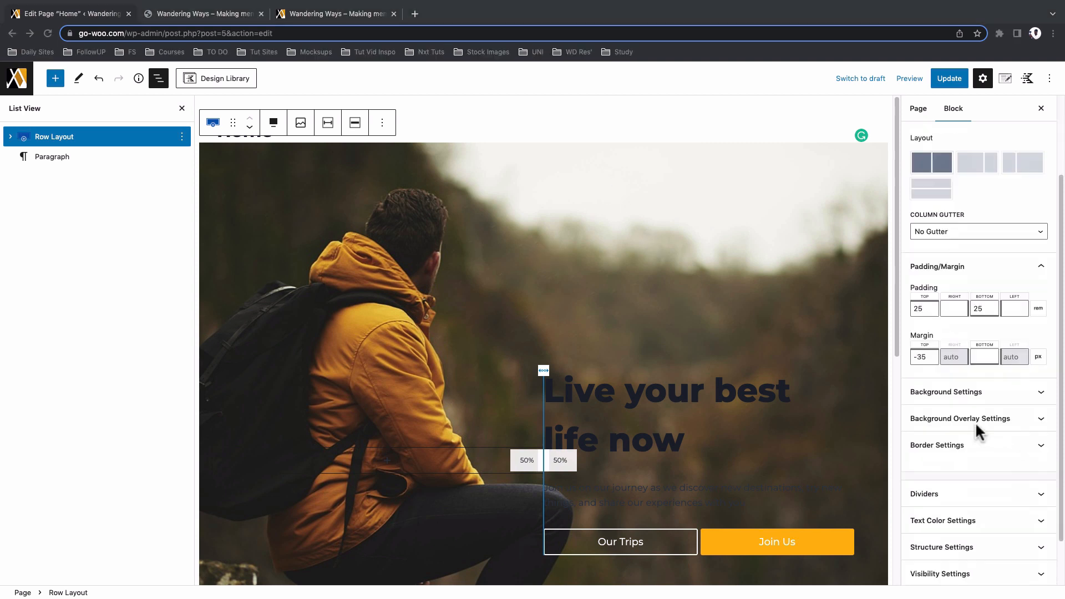
pyautogui.click(978, 393)
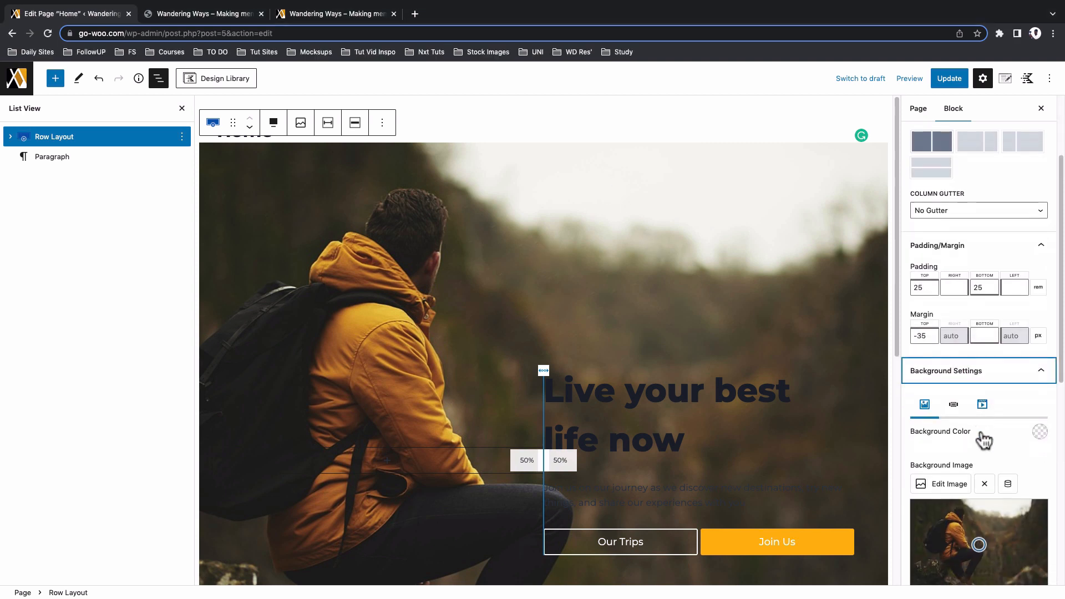
pyautogui.scroll(-3, 984, 441)
pyautogui.moveTo(982, 437)
pyautogui.mouseDown()
pyautogui.moveTo(952, 378)
pyautogui.moveTo(928, 369)
pyautogui.moveTo(1012, 364)
pyautogui.moveTo(996, 365)
pyautogui.mouseUp()
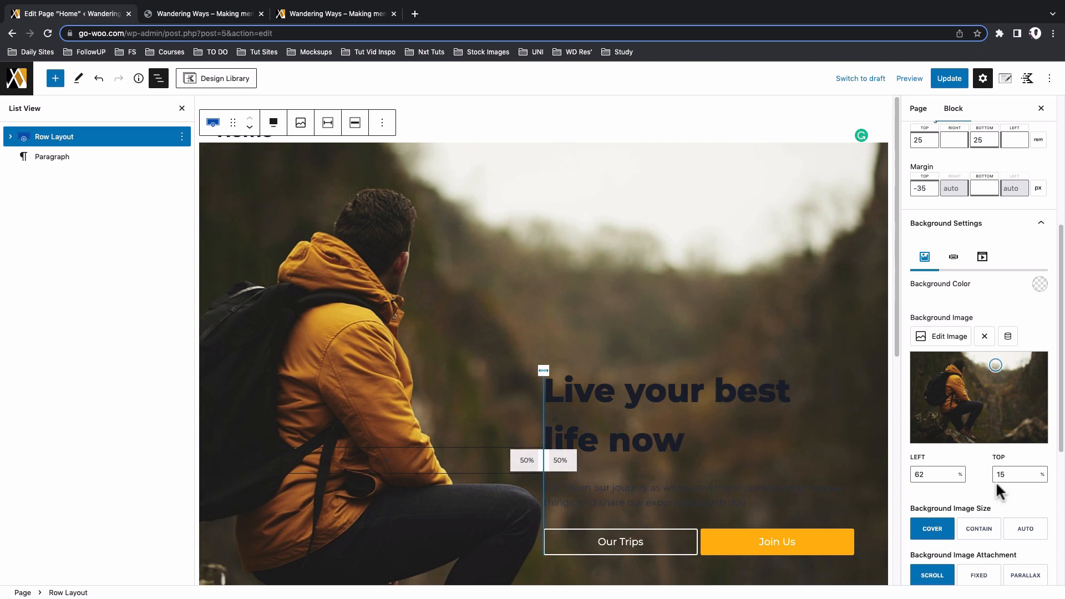
pyautogui.scroll(-3, 999, 488)
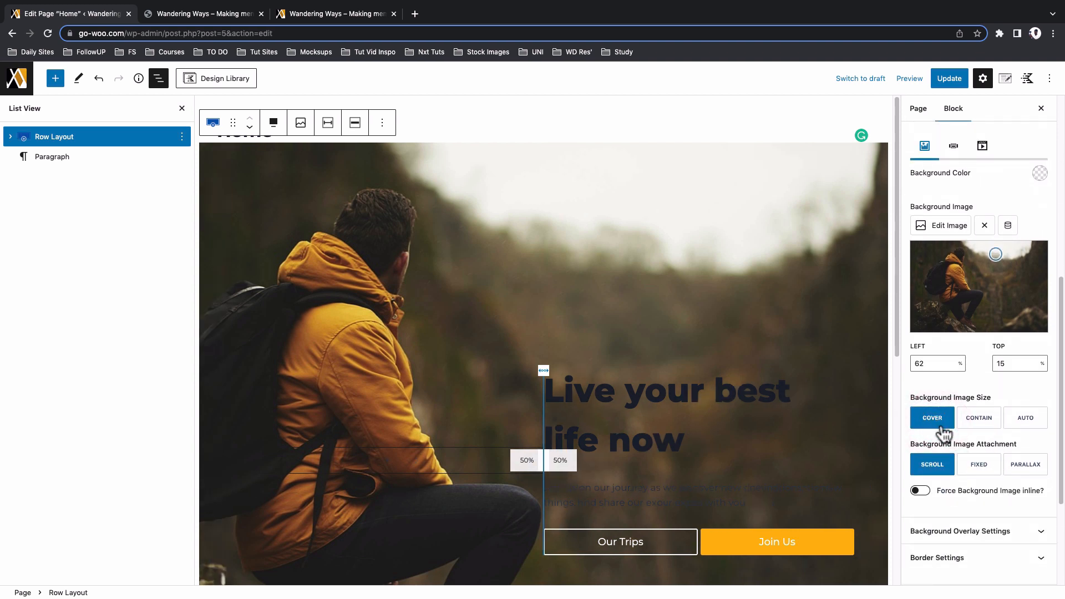
pyautogui.click(977, 468)
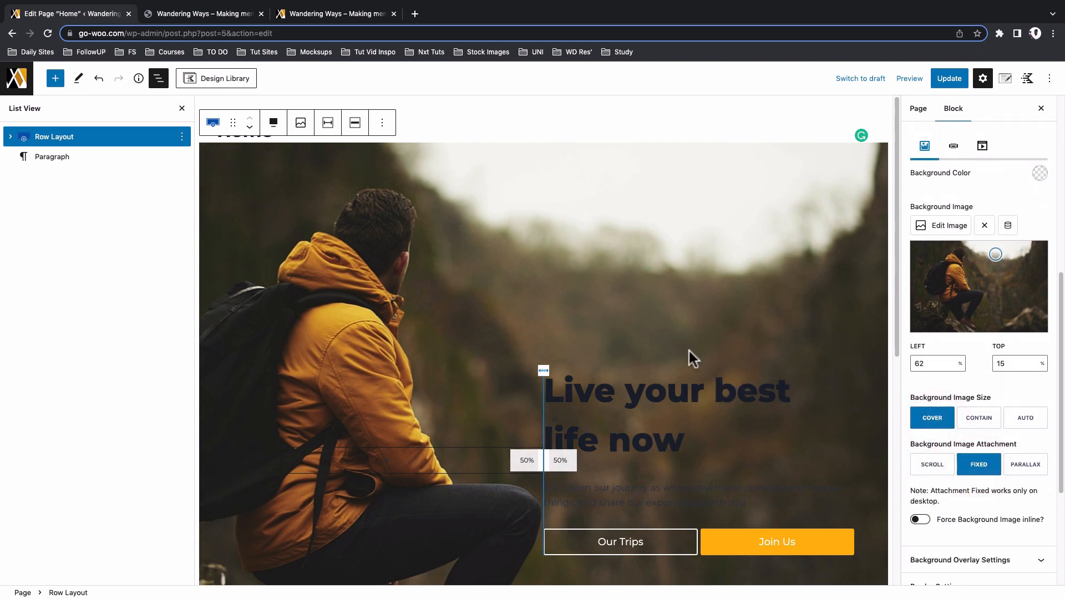
# Examine how the hero background behaves during scrolling on the finished reference site
pyautogui.click(336, 15)
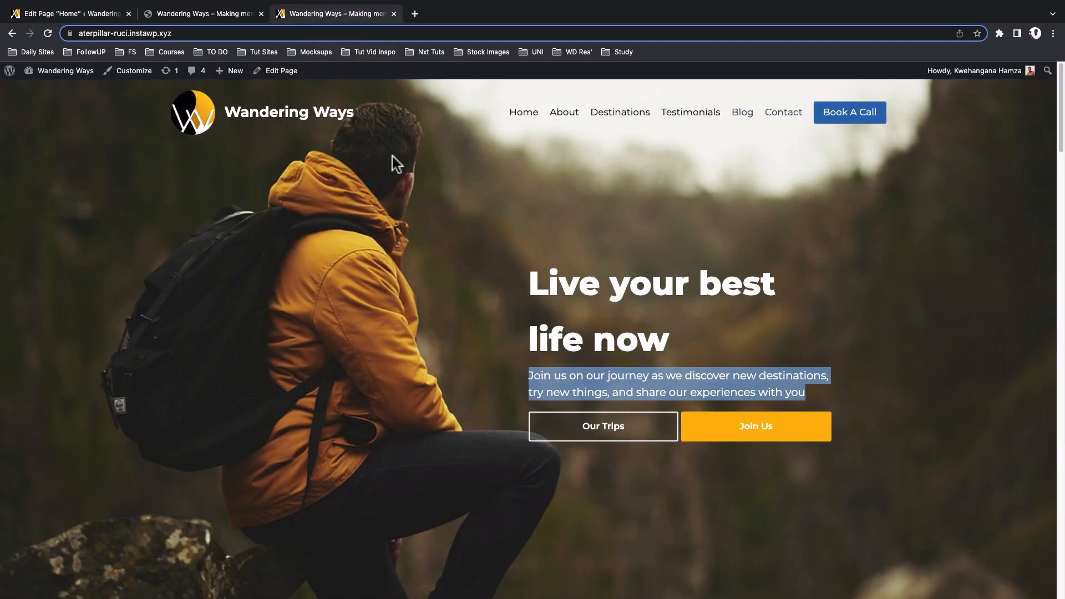
pyautogui.scroll(-3, 403, 284)
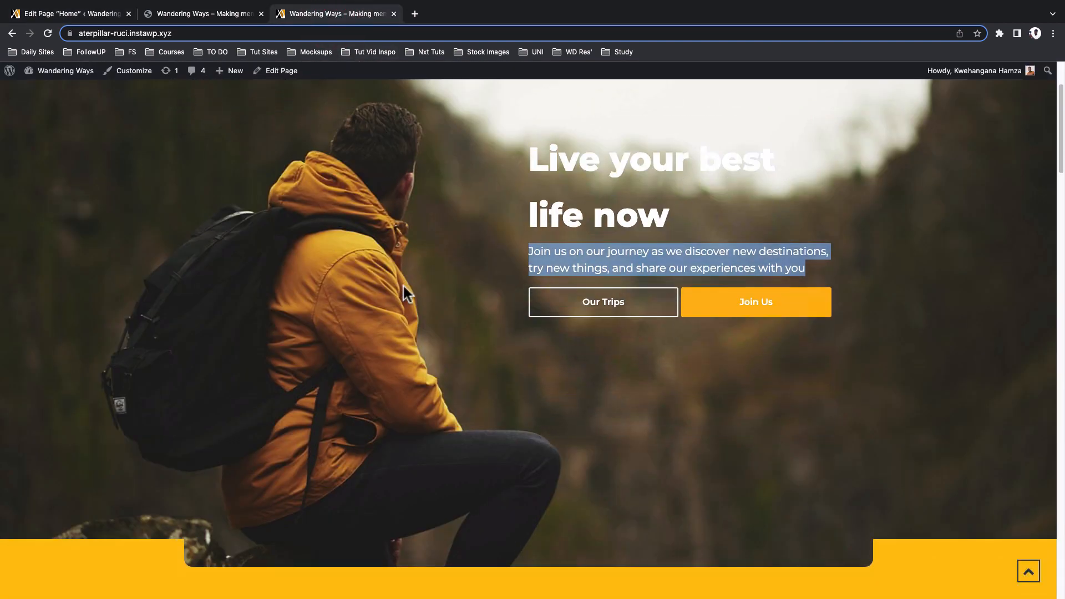
pyautogui.scroll(-2, 403, 284)
pyautogui.scroll(5, 403, 285)
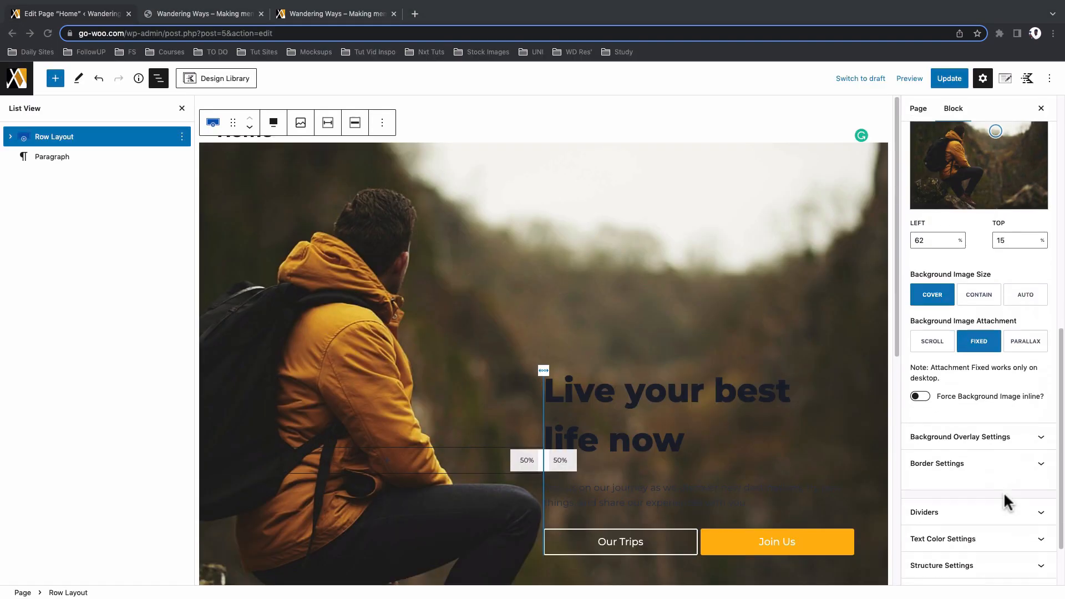
# Switch the minimum height unit to vh in the row's structure settings
pyautogui.scroll(-3, 1004, 492)
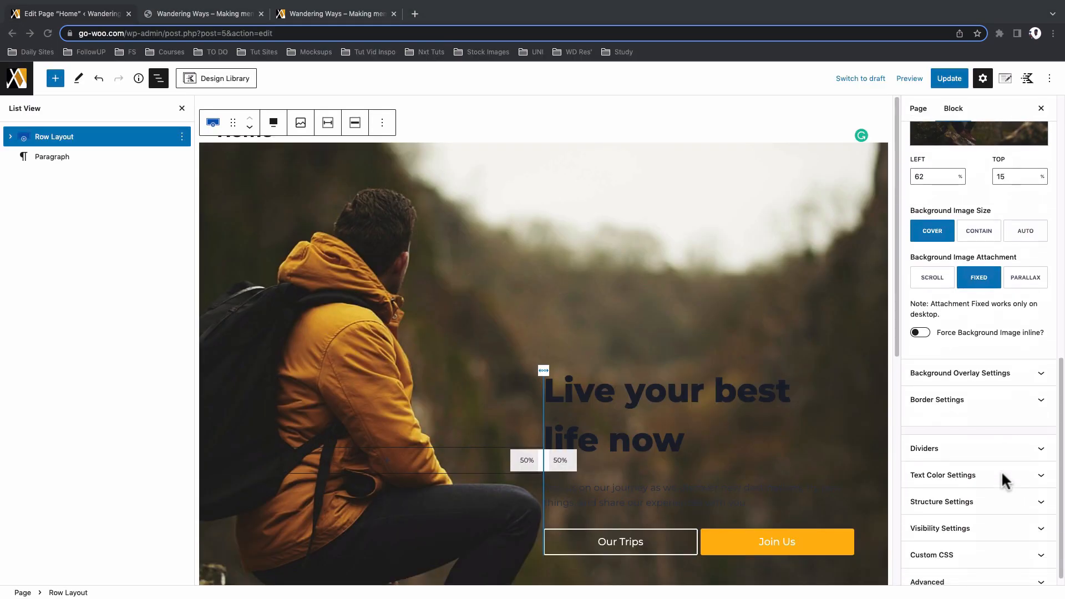
pyautogui.click(968, 493)
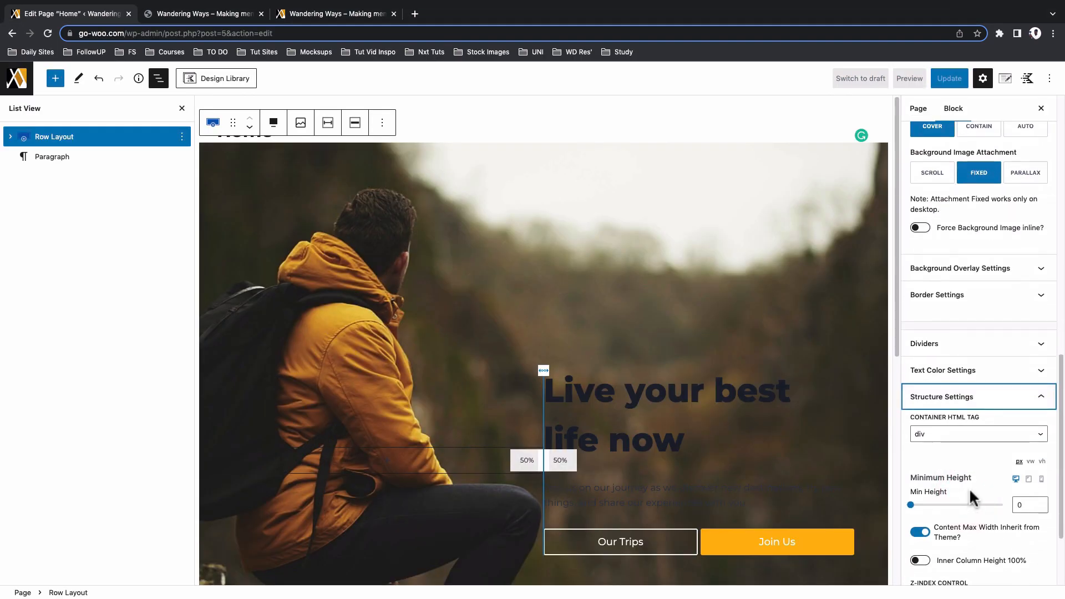
pyautogui.scroll(-2, 971, 466)
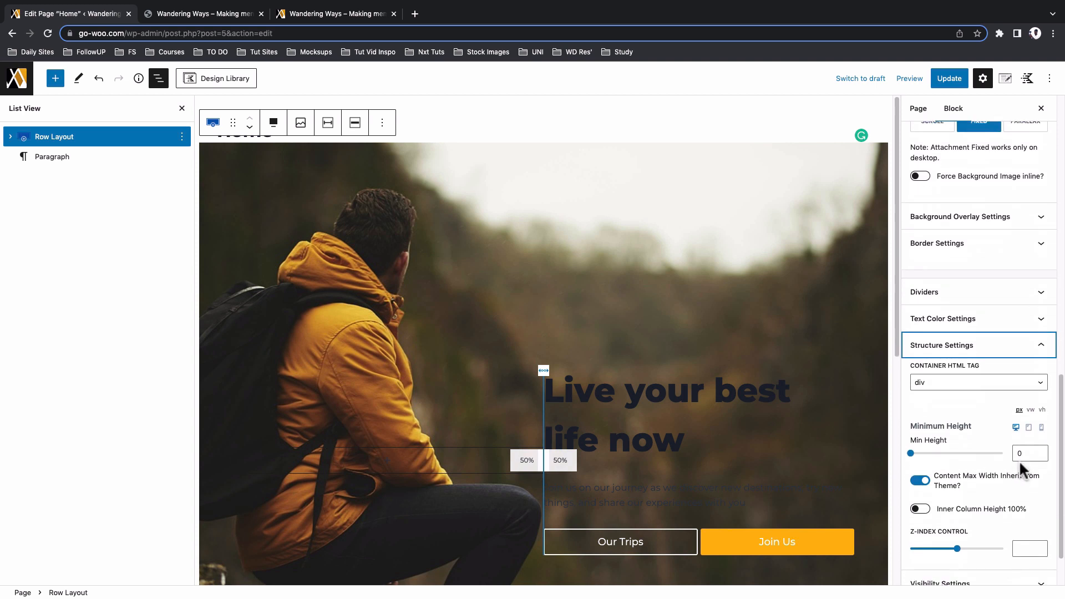
pyautogui.doubleClick(1014, 454)
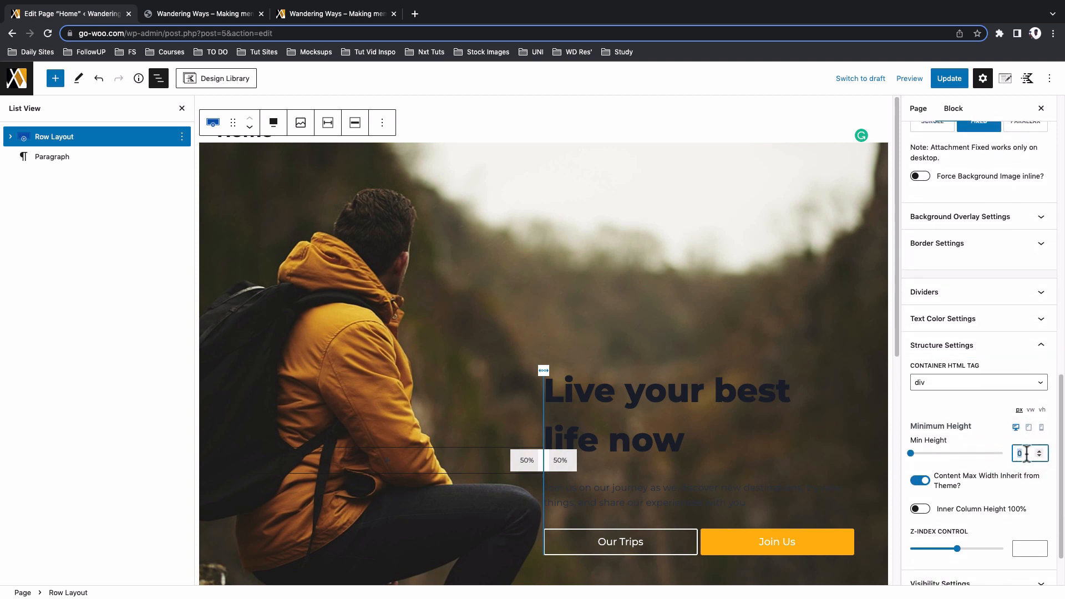
pyautogui.click(1043, 411)
pyautogui.scroll(12, 983, 459)
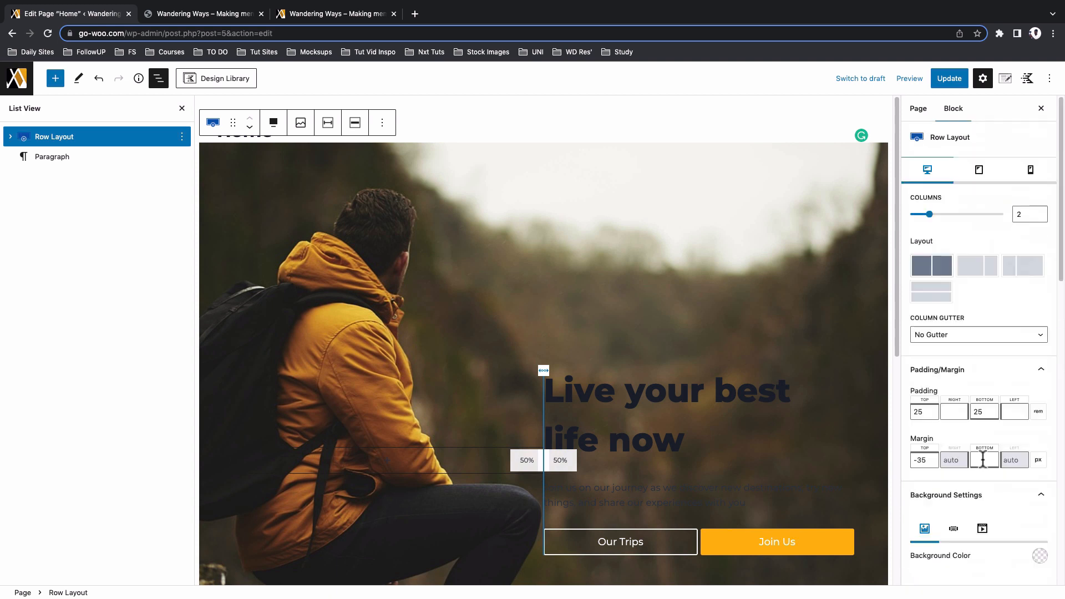
# Update the Home page and preview it in a new tab to check the hero section
pyautogui.click(948, 81)
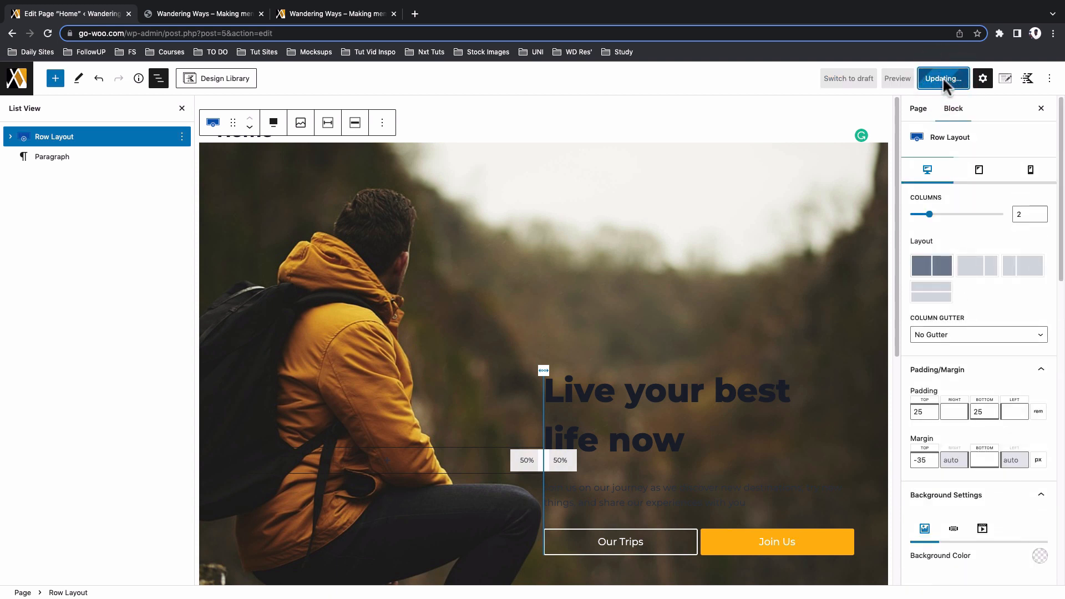
pyautogui.click(913, 78)
pyautogui.click(859, 178)
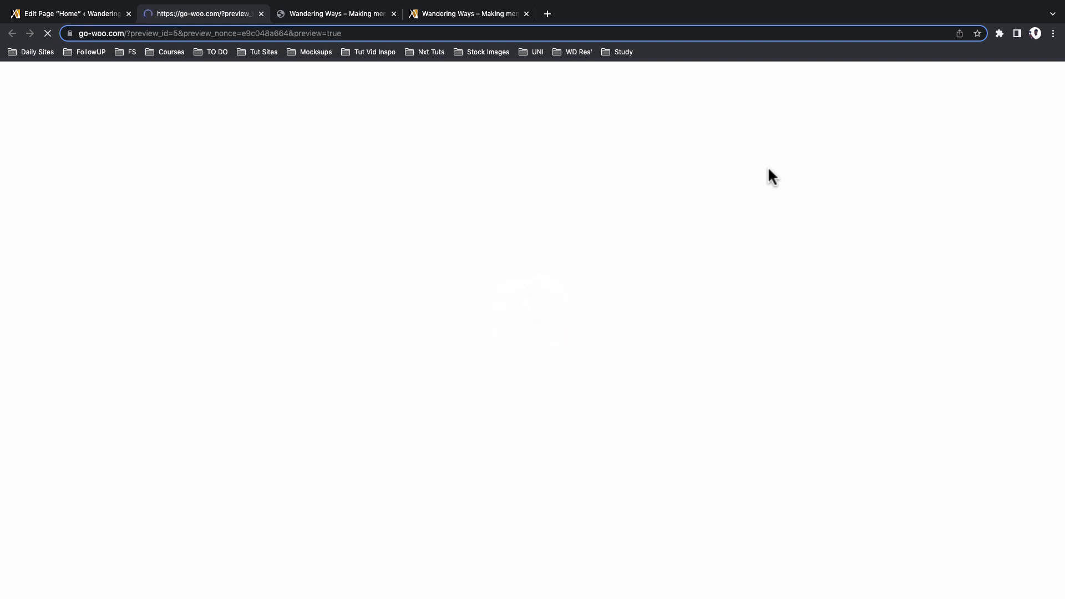
pyautogui.scroll(-4, 427, 81)
pyautogui.scroll(4, 428, 79)
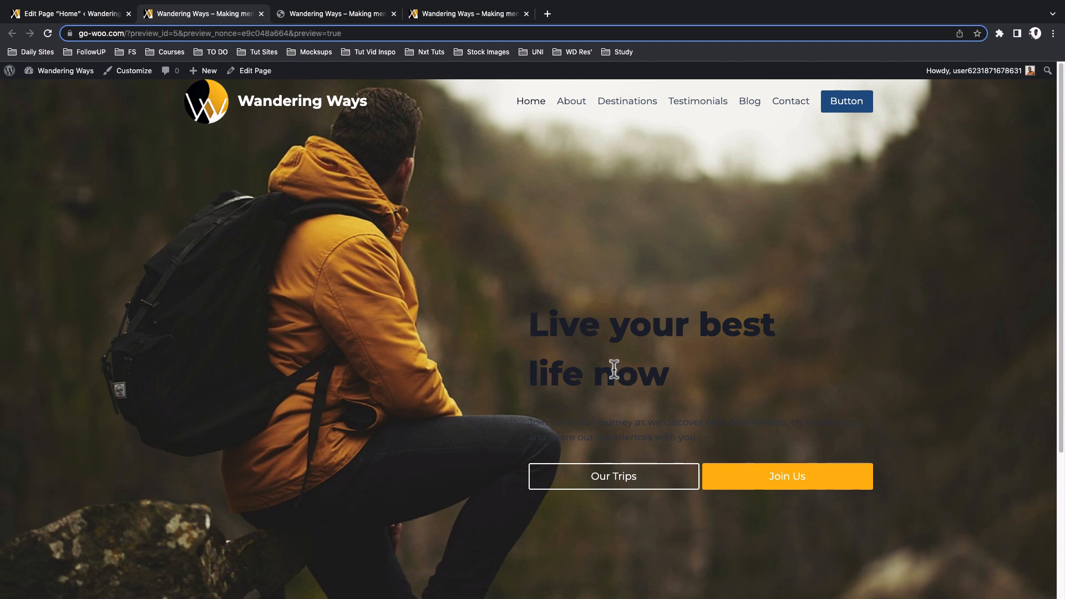
# Set the text color of the "Live your best life now" heading to the white palette color (FFFFFF)
pyautogui.hotkey('ctrl', 'shift', 'Tab')
pyautogui.tripleClick(613, 401)
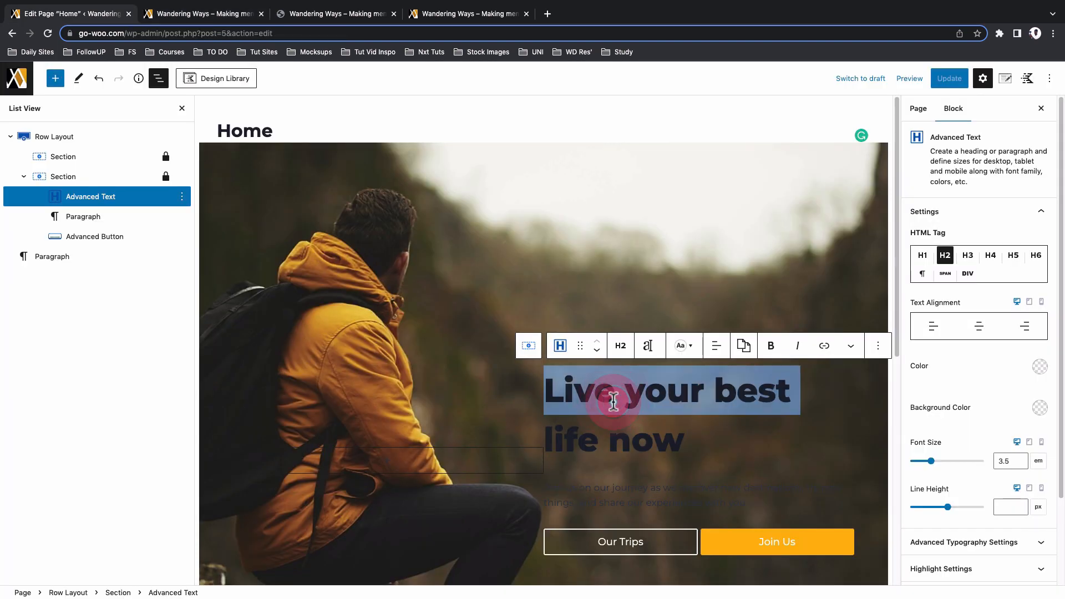
pyautogui.moveTo(628, 437); pyautogui.dragTo(649, 430)
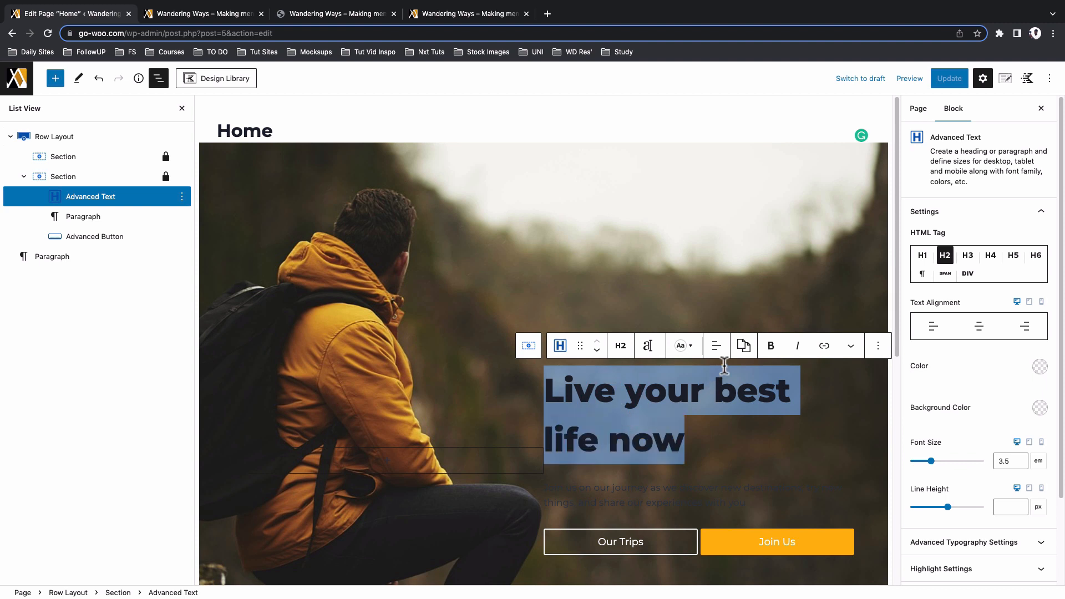
pyautogui.click(692, 349)
pyautogui.click(823, 310)
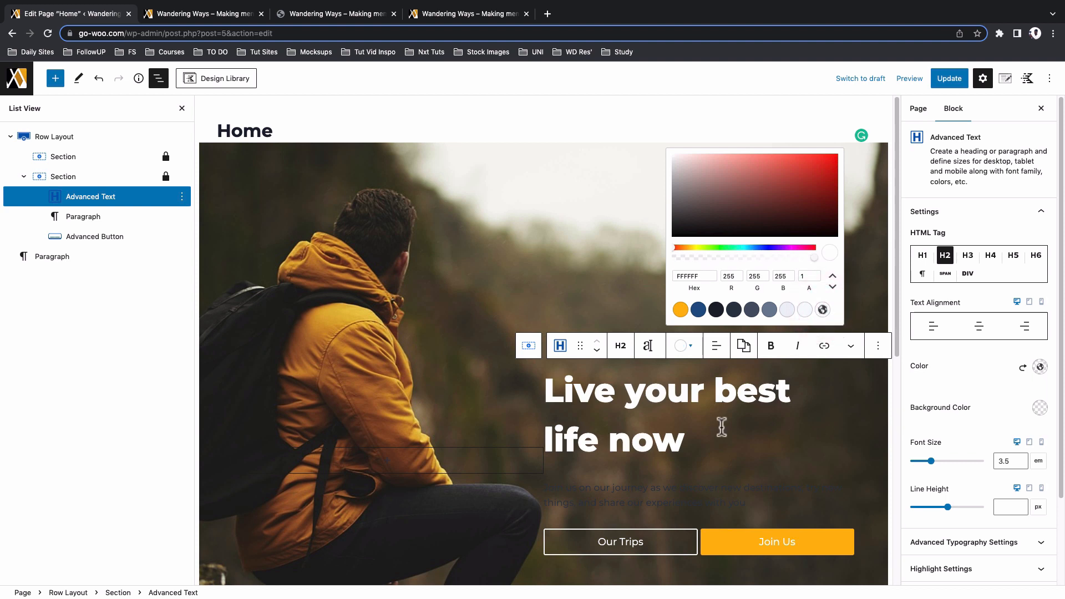
# Set the text color of the hero paragraph below the heading to the white theme color
pyautogui.click(671, 491)
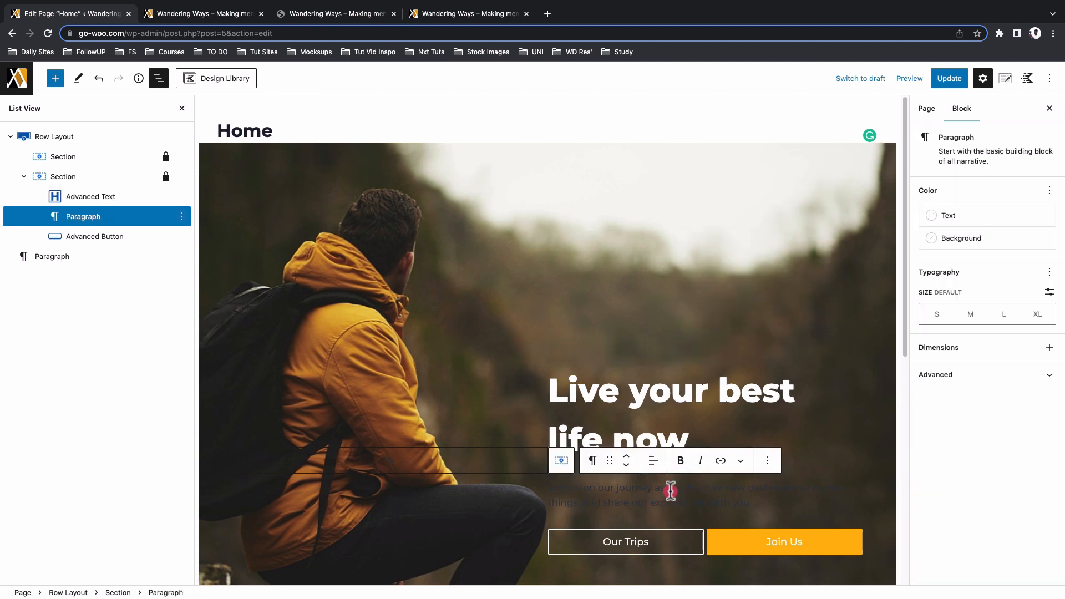
pyautogui.tripleClick(617, 491)
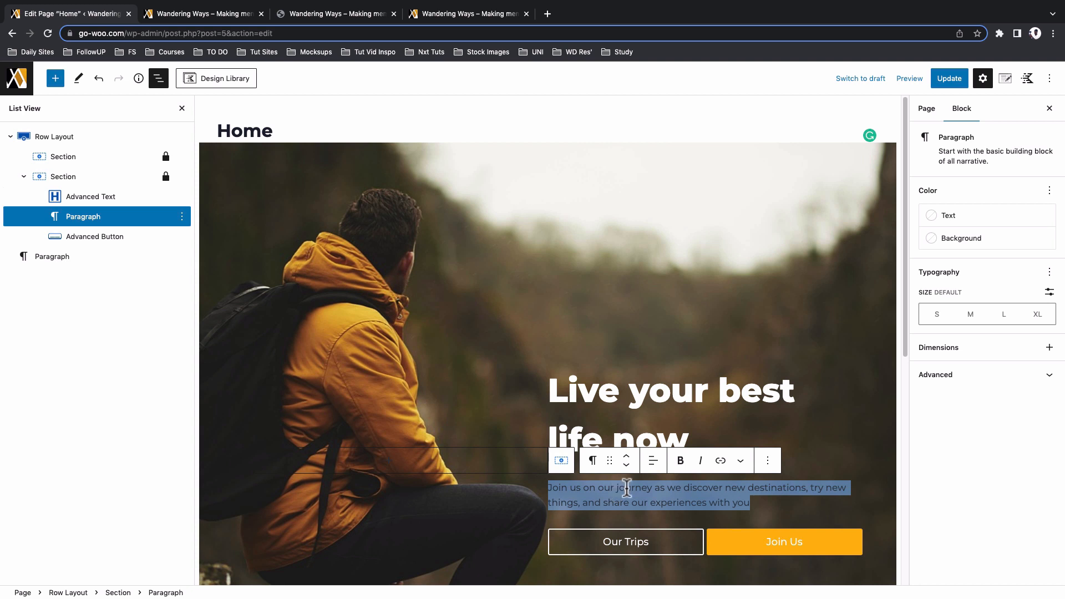
pyautogui.click(962, 224)
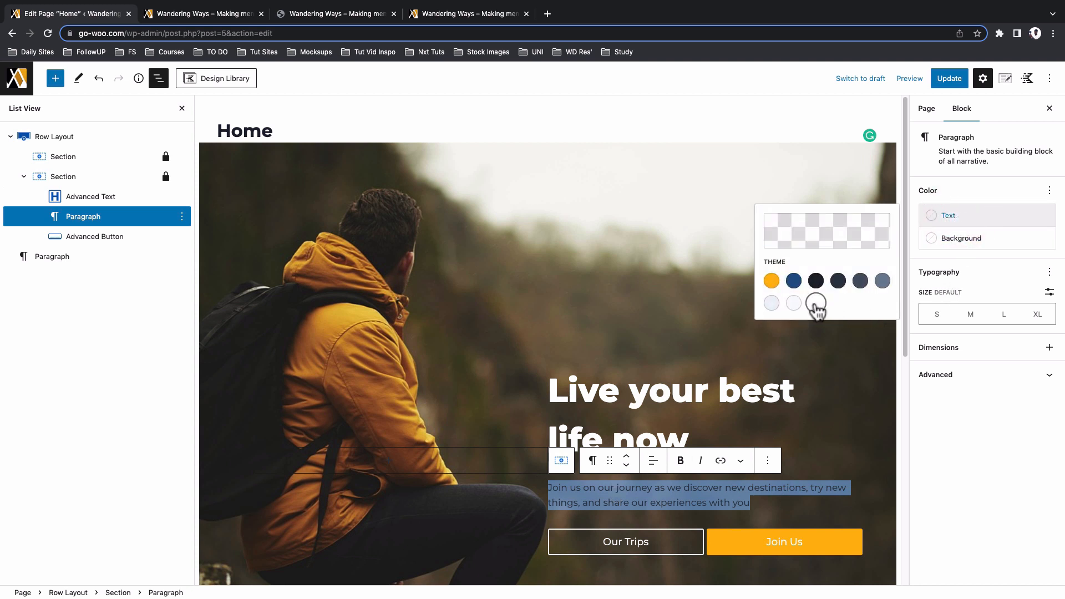
pyautogui.click(816, 303)
pyautogui.click(721, 329)
# Save the Home page and preview it in a new tab to check the white text over the fixed background
pyautogui.hotkey('ctrl', 's')
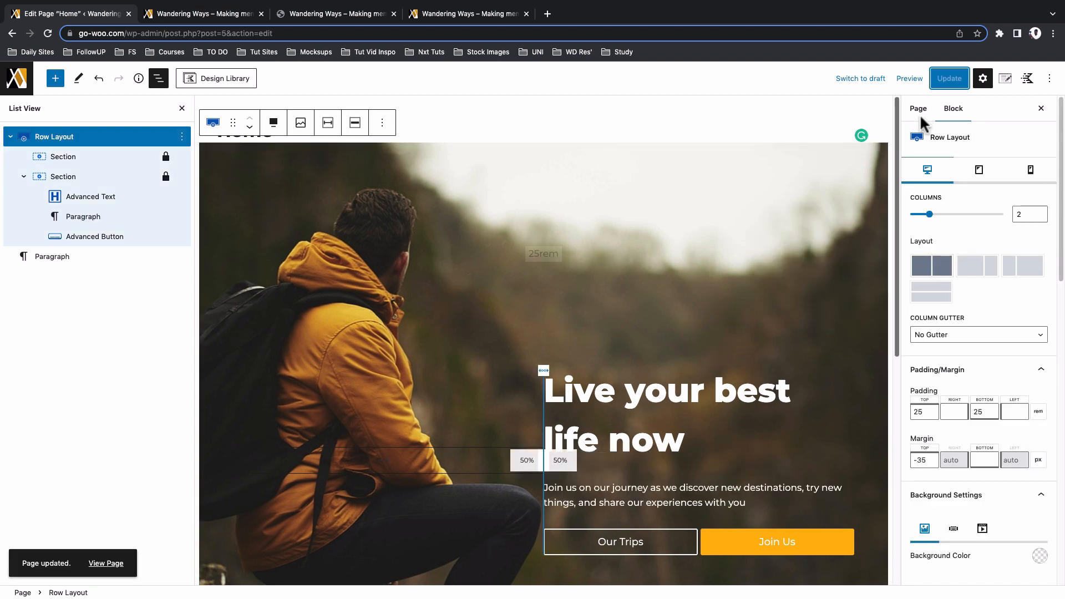
pyautogui.click(910, 79)
pyautogui.click(859, 173)
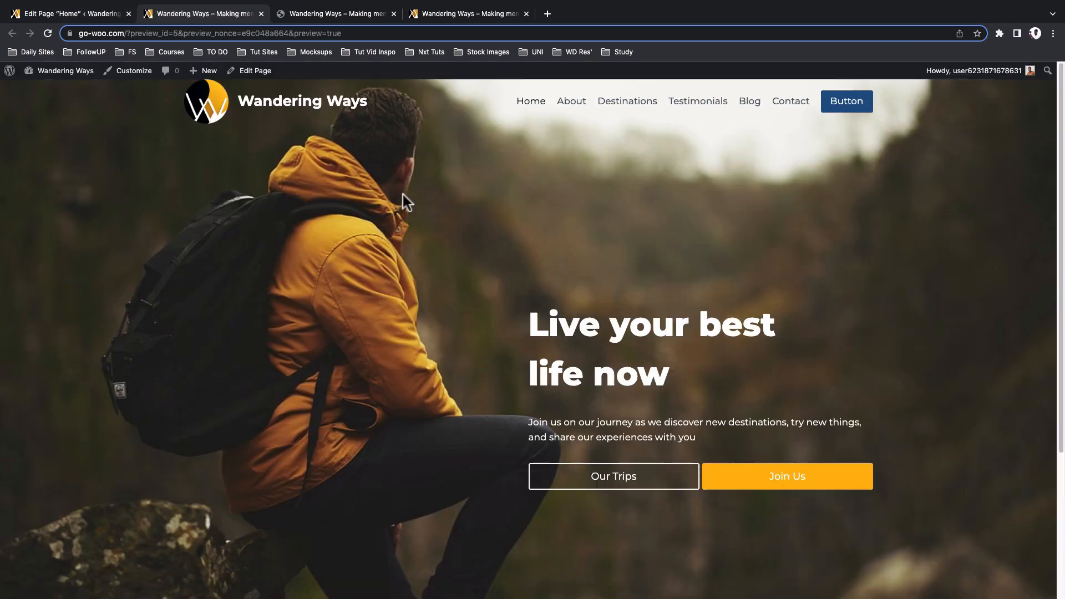
pyautogui.scroll(-4, 403, 196)
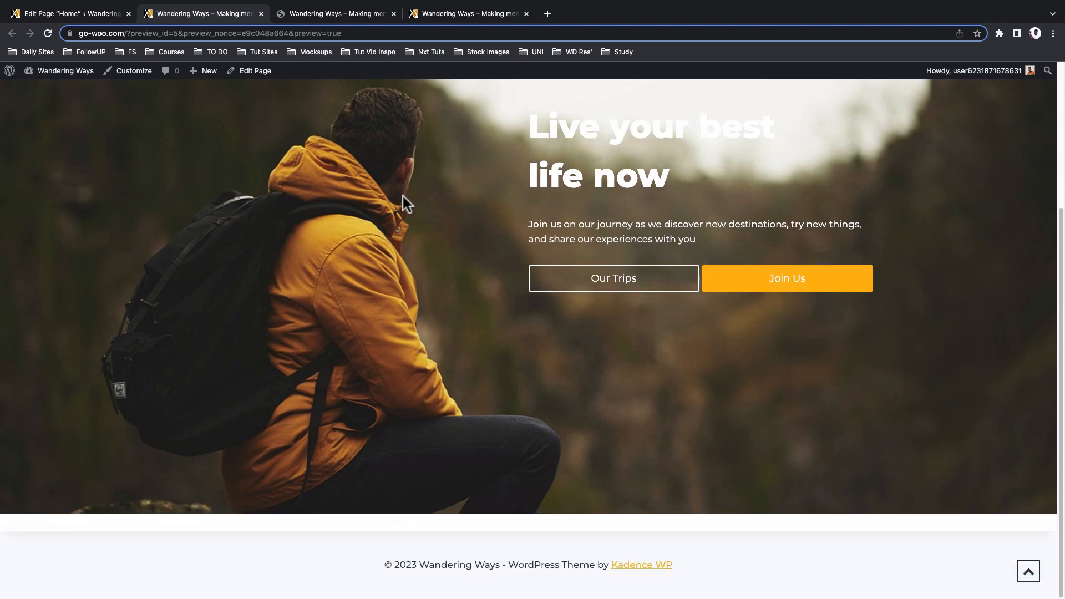
pyautogui.scroll(4, 403, 196)
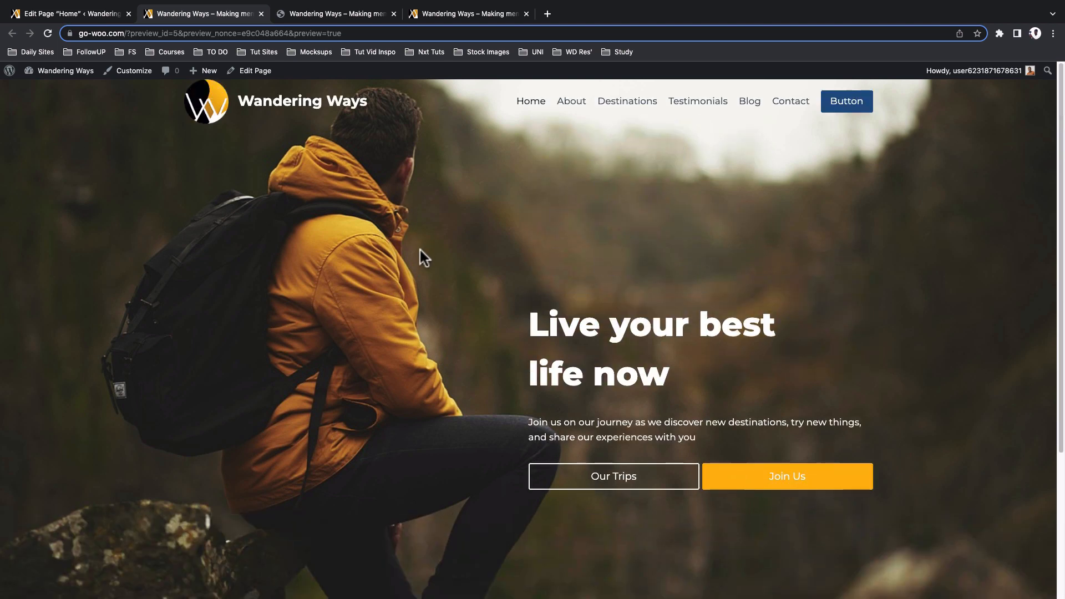
pyautogui.click(851, 151)
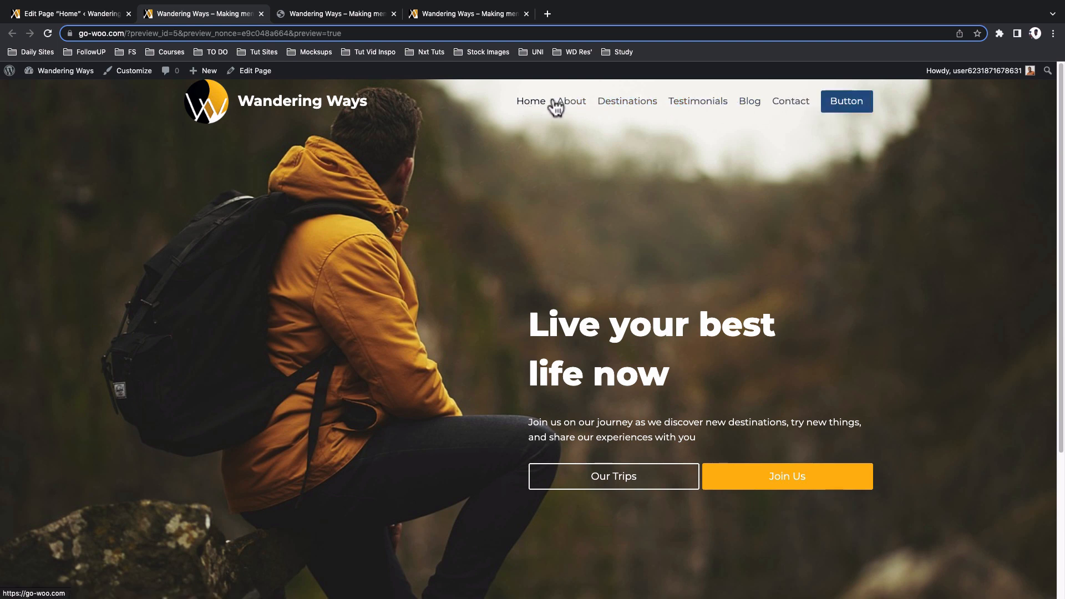
# Change the hero row's tablet layout to two stacked full-width rows
pyautogui.click(87, 16)
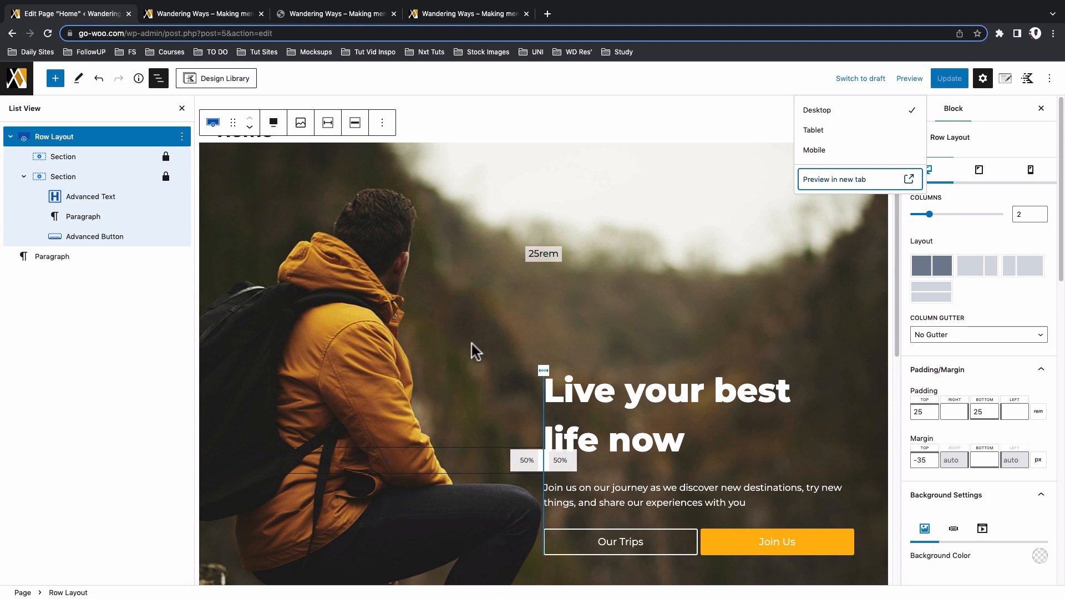
pyautogui.click(975, 241)
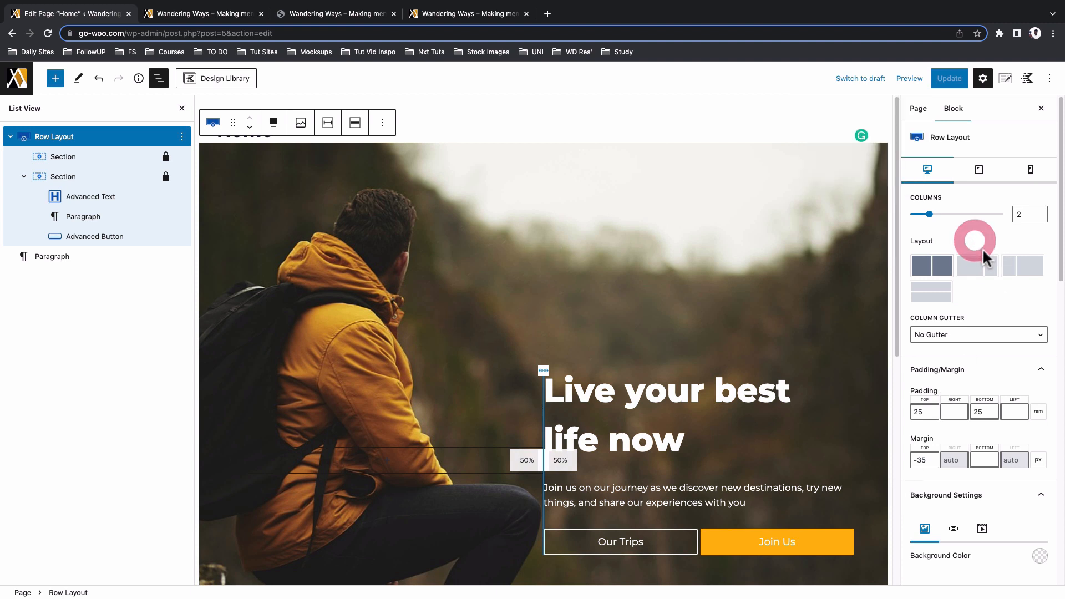
pyautogui.click(980, 172)
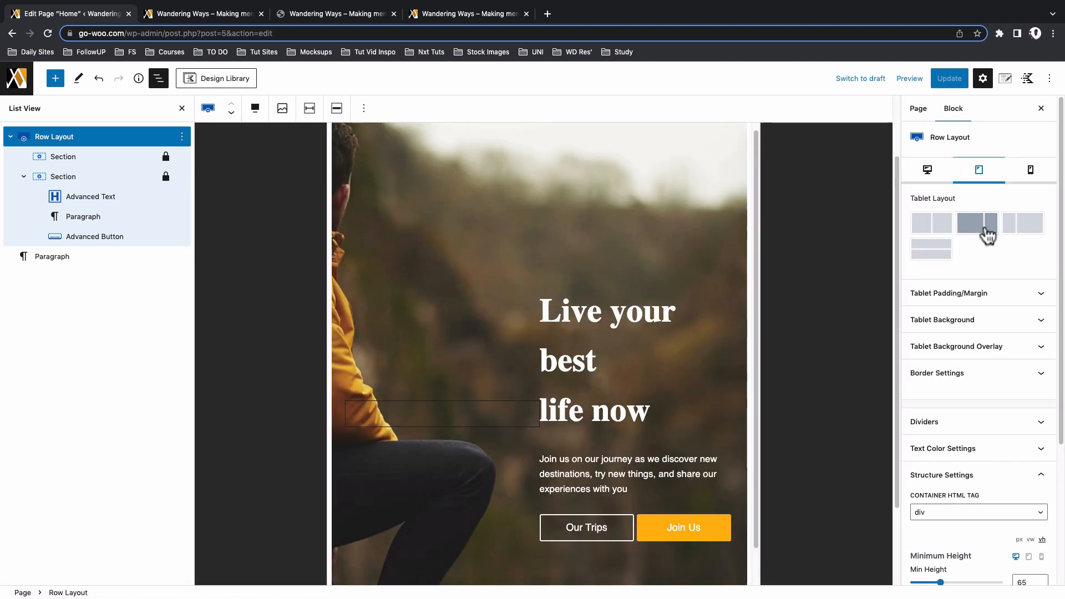
pyautogui.click(923, 255)
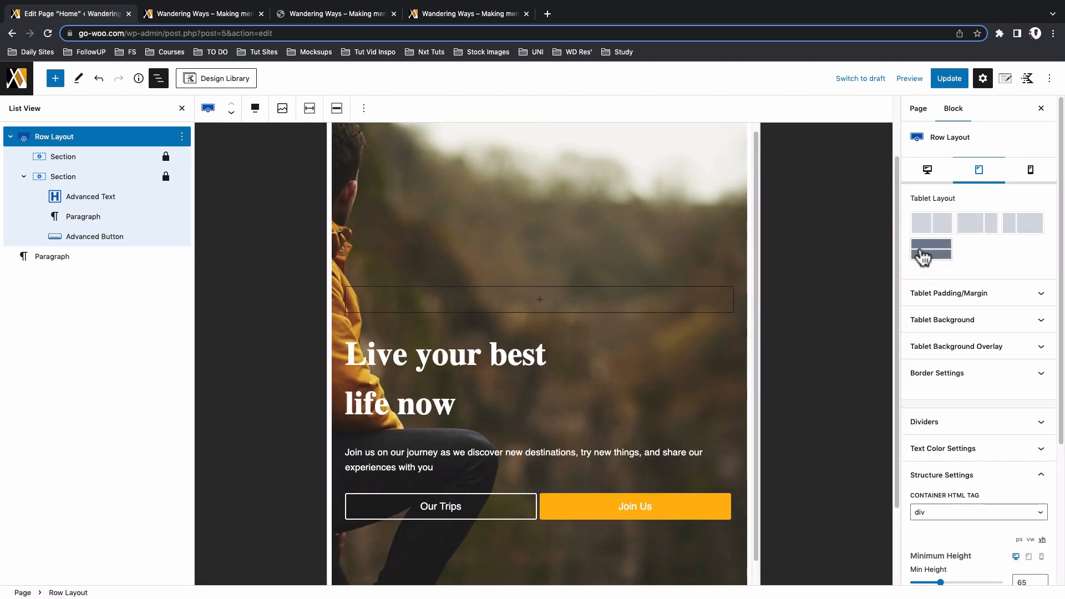
# Set the mobile font size of the "Live your best life now" heading to 2.2 em
pyautogui.click(1031, 172)
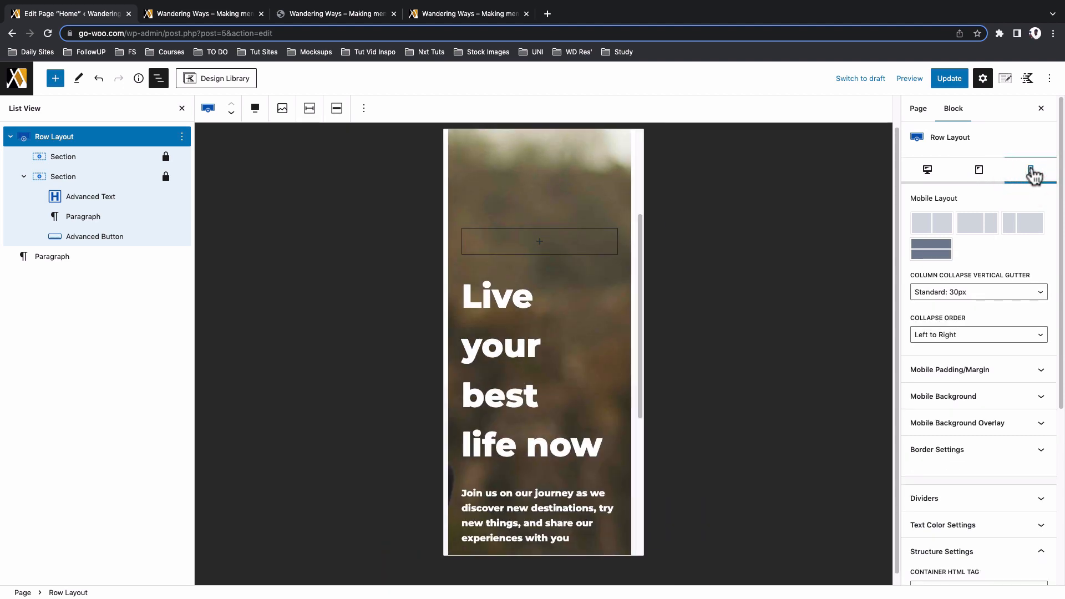
pyautogui.click(524, 378)
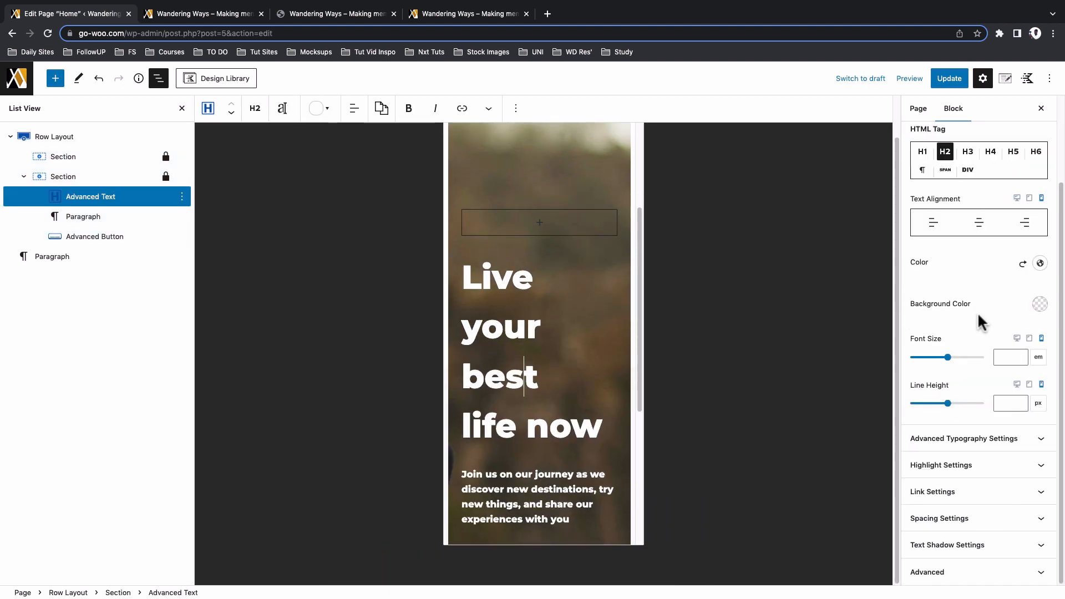
pyautogui.scroll(3, 974, 311)
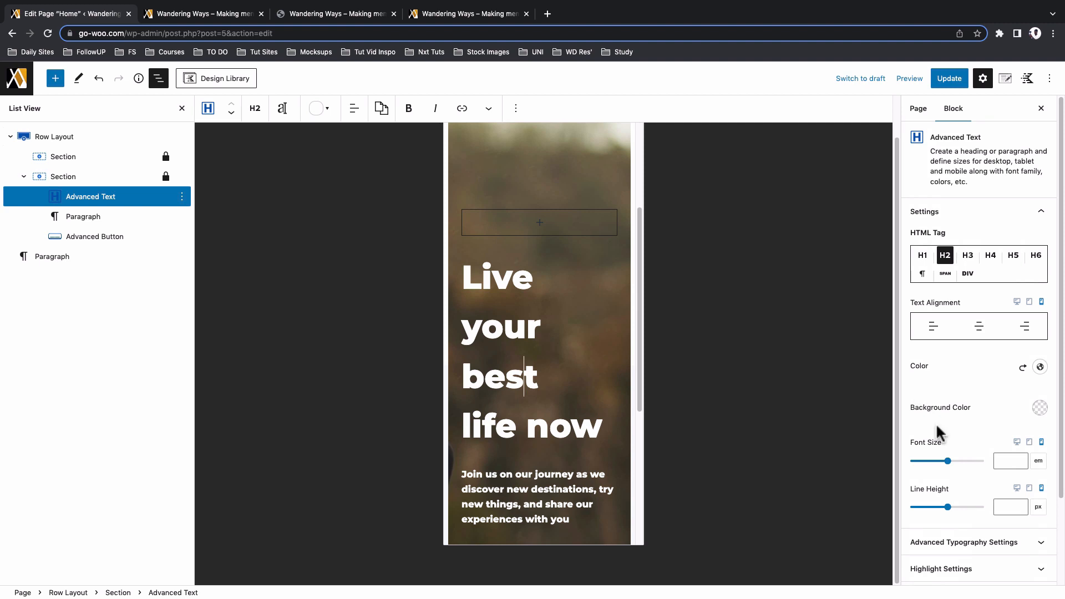
pyautogui.scroll(-1, 937, 432)
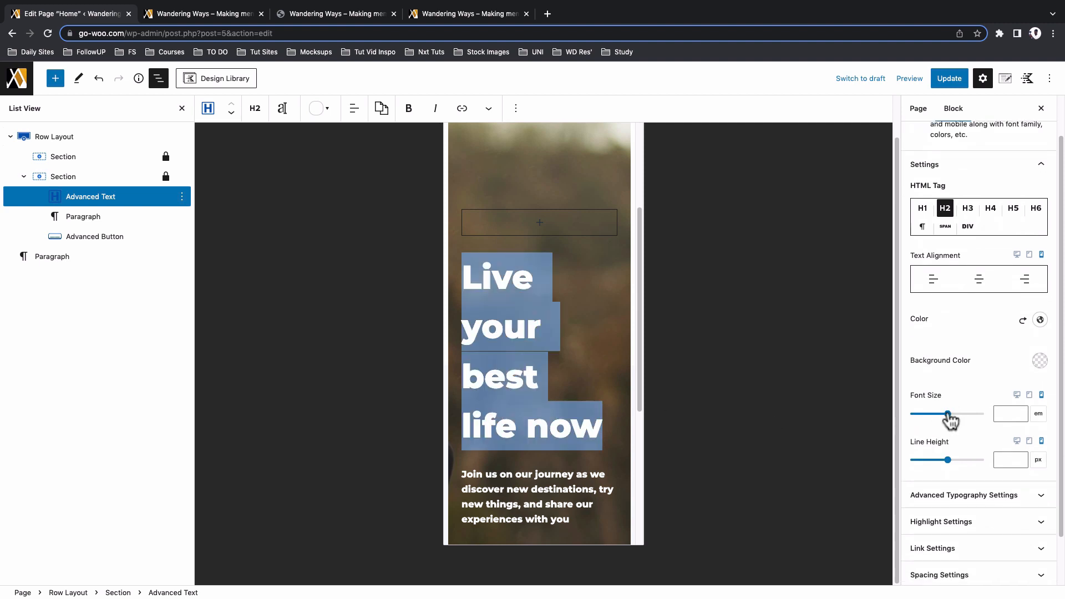
pyautogui.moveTo(947, 414); pyautogui.dragTo(924, 419)
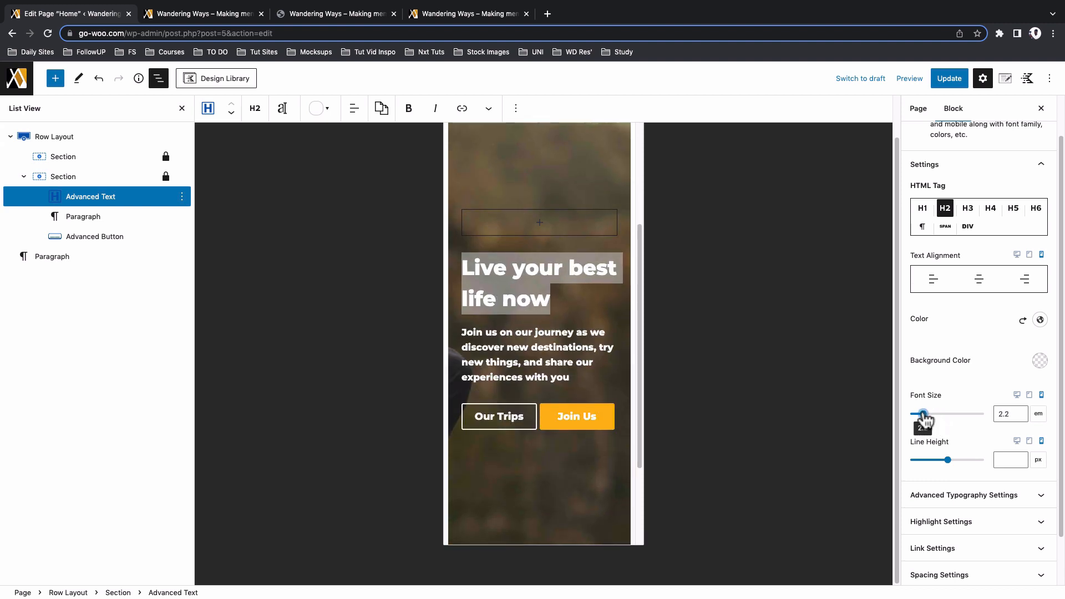
# Return to the desktop view, update the Home page and check the hero section in the preview
pyautogui.click(111, 236)
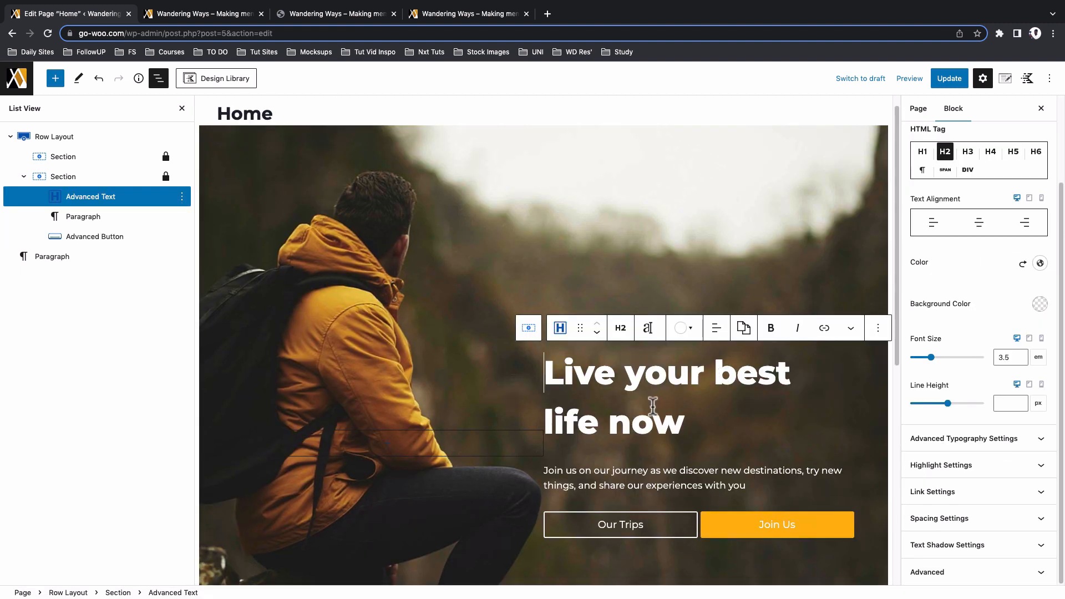
pyautogui.scroll(-3, 588, 375)
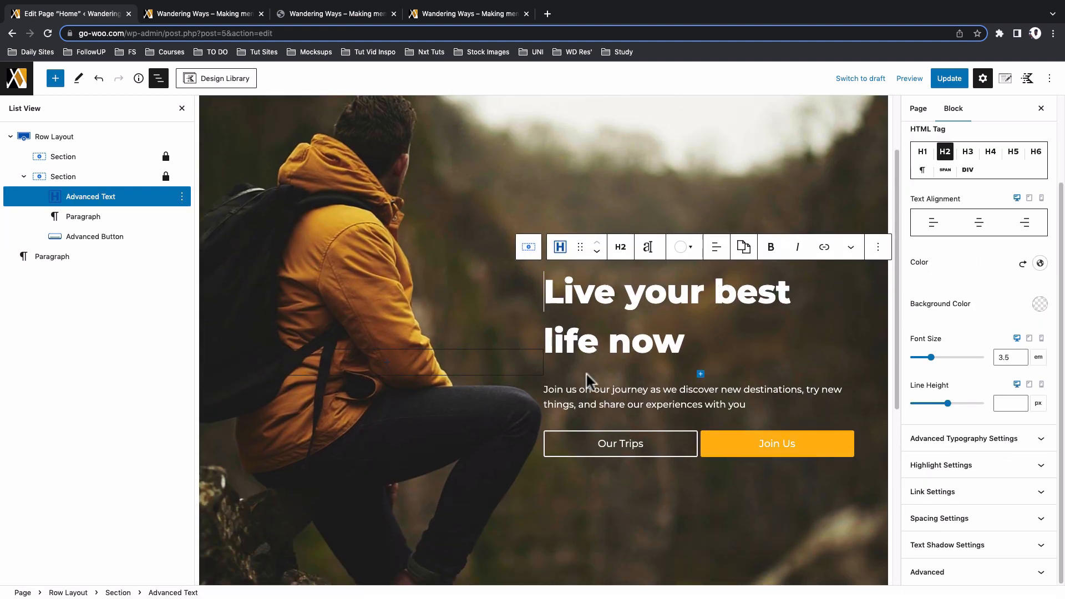
pyautogui.click(951, 80)
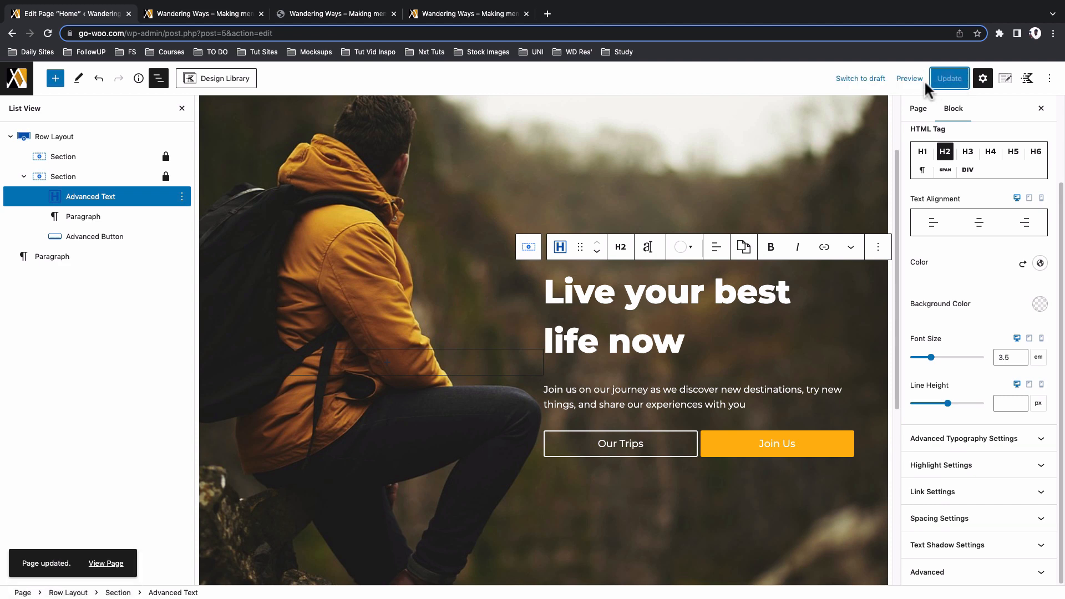
pyautogui.click(900, 82)
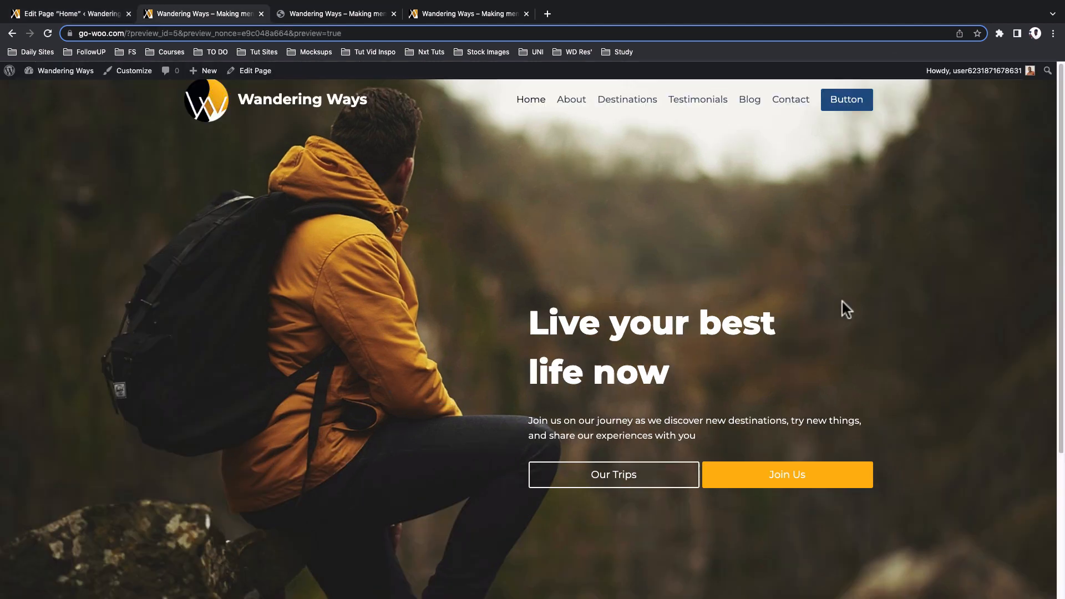
pyautogui.scroll(-1, 843, 302)
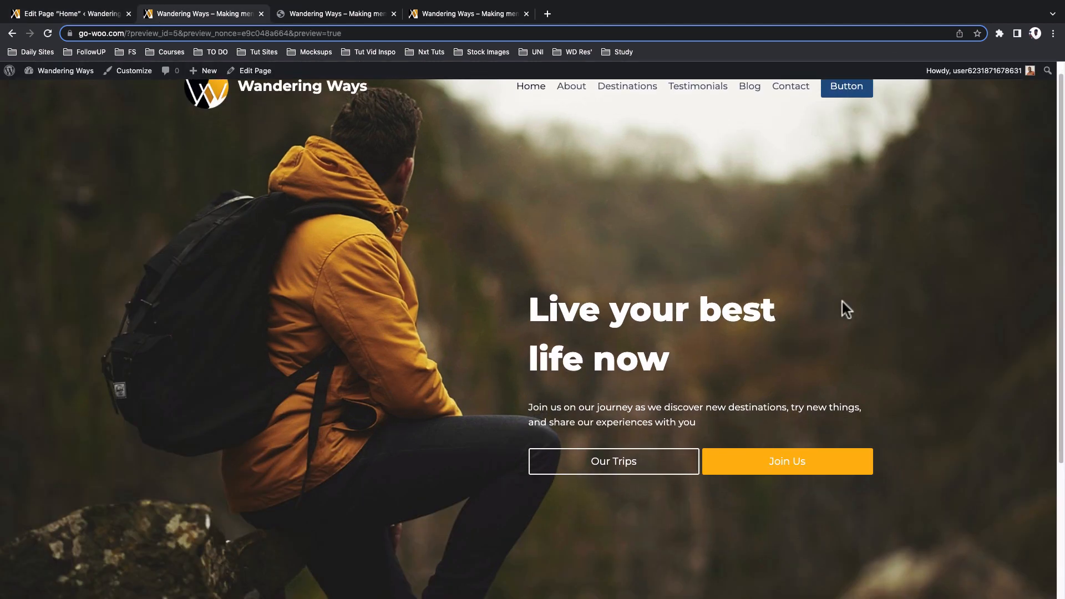
pyautogui.scroll(-2, 847, 308)
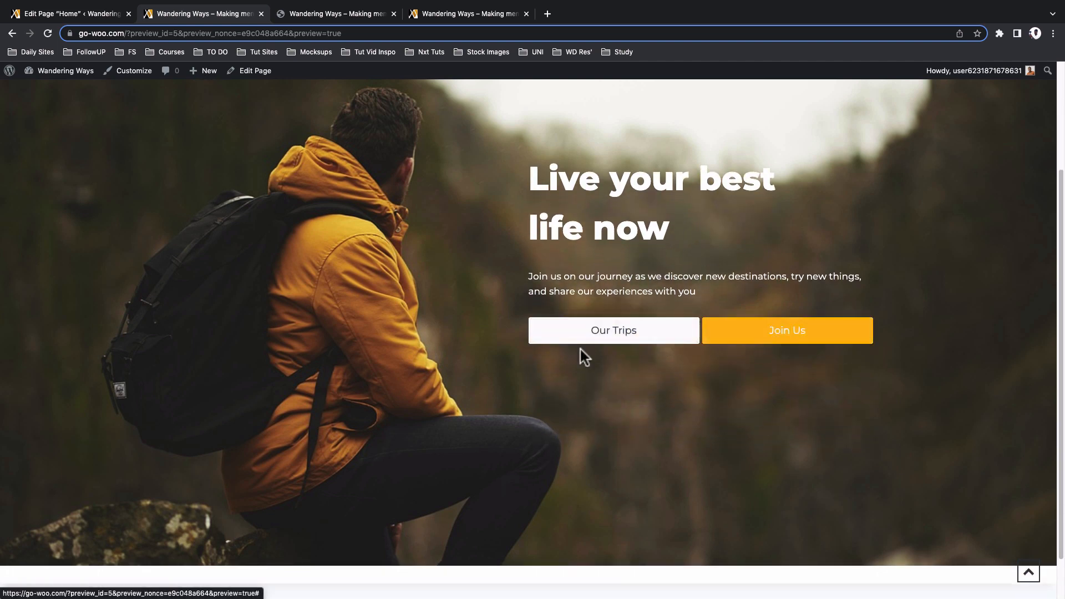
# Remove the empty paragraph block below the hero row and collapse the row in the block list
pyautogui.click(72, 14)
pyautogui.click(71, 260)
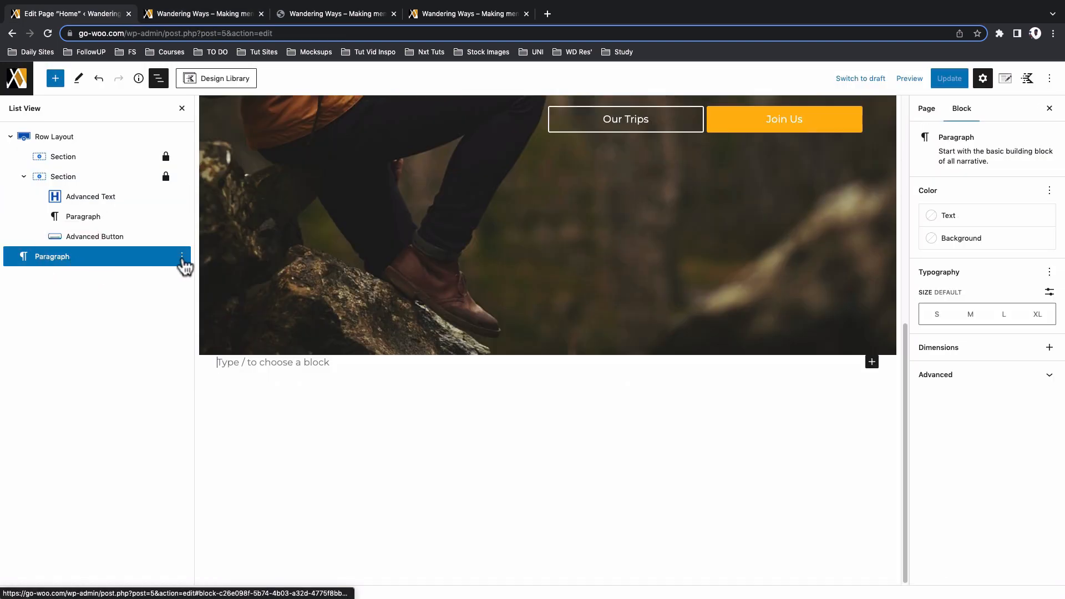
pyautogui.click(182, 258)
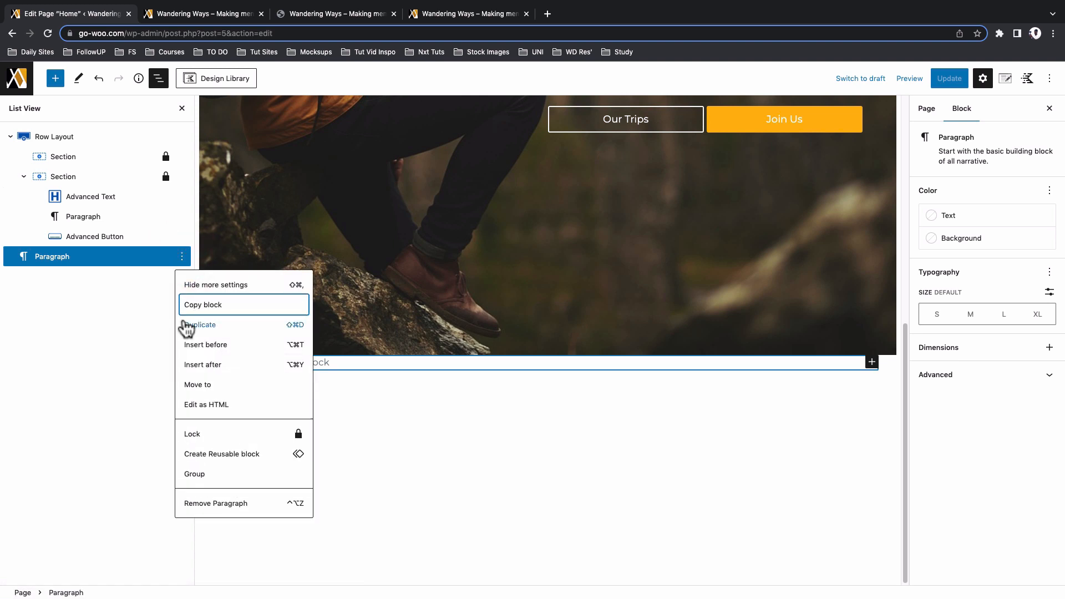
pyautogui.click(198, 505)
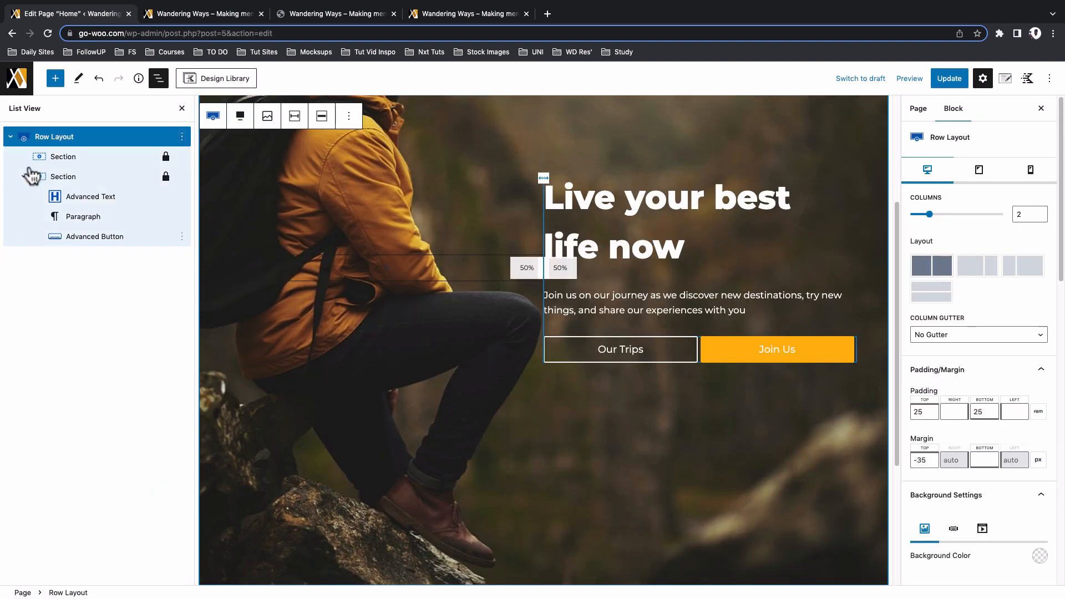
pyautogui.click(10, 137)
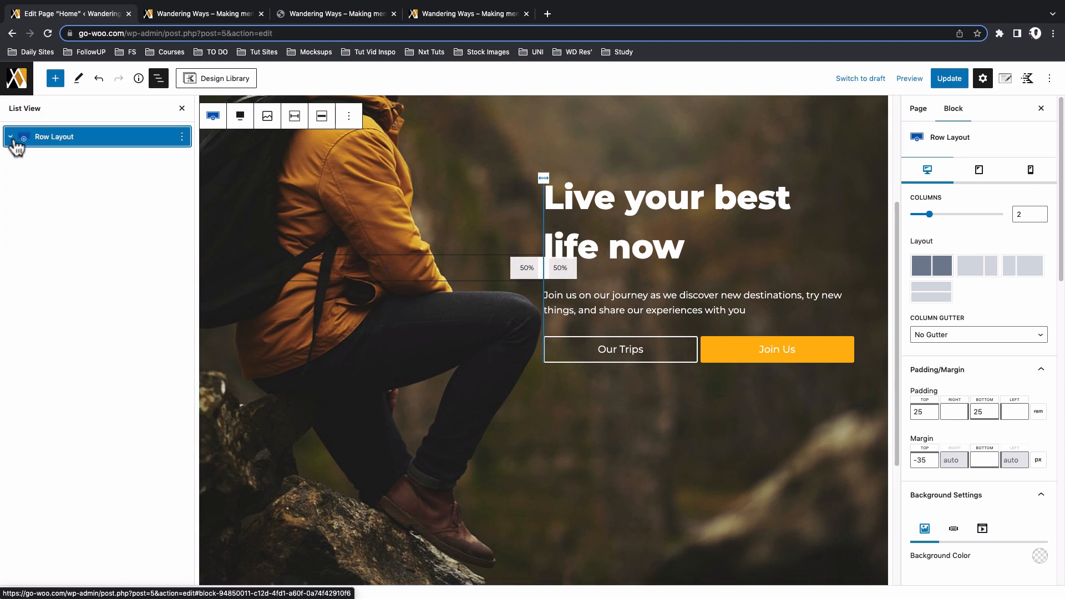
# Insert a new Row Layout block with a single column below the hero row
pyautogui.click(55, 79)
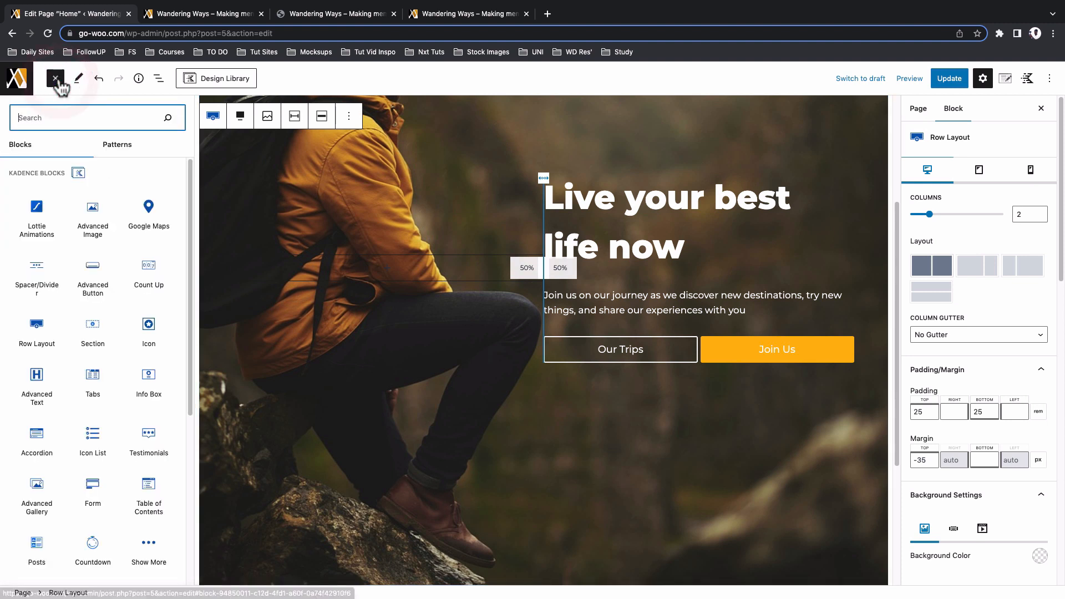
pyautogui.click(40, 330)
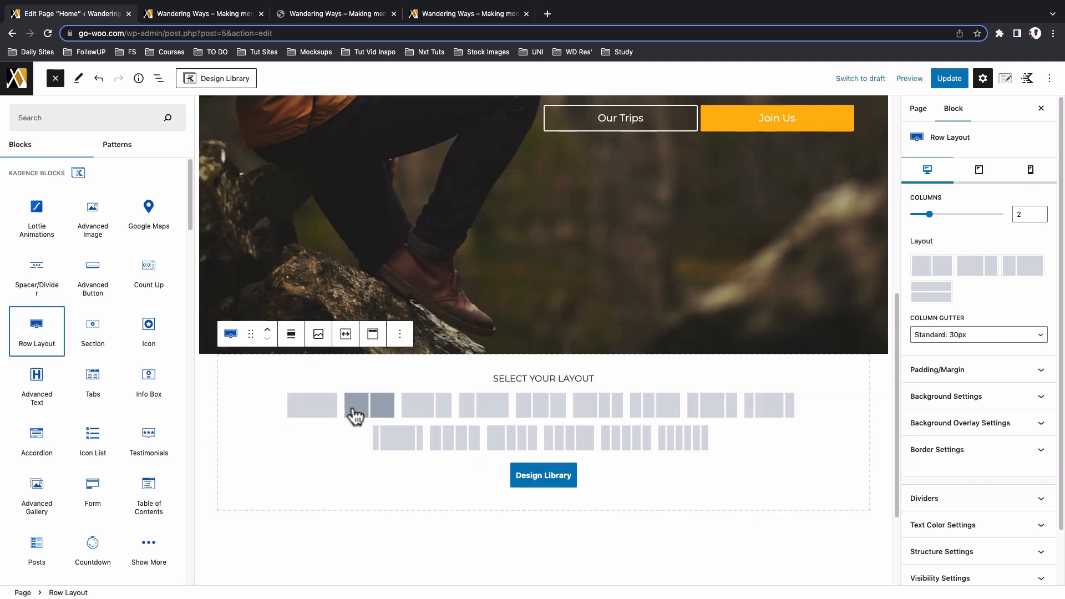
pyautogui.click(300, 407)
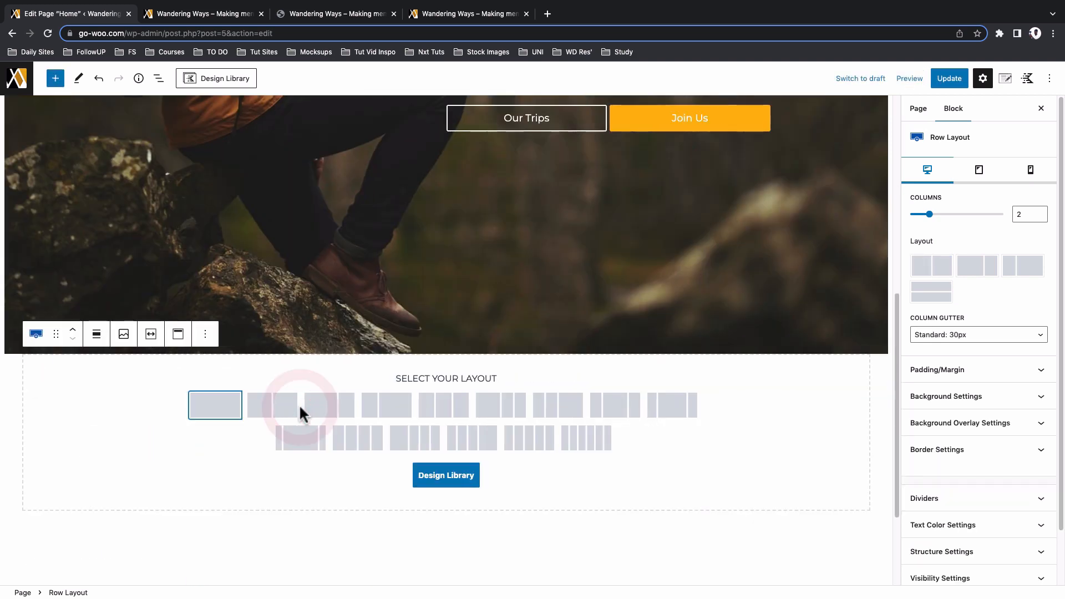
# Set the new row to full width and make it use the theme content inner width
pyautogui.click(96, 333)
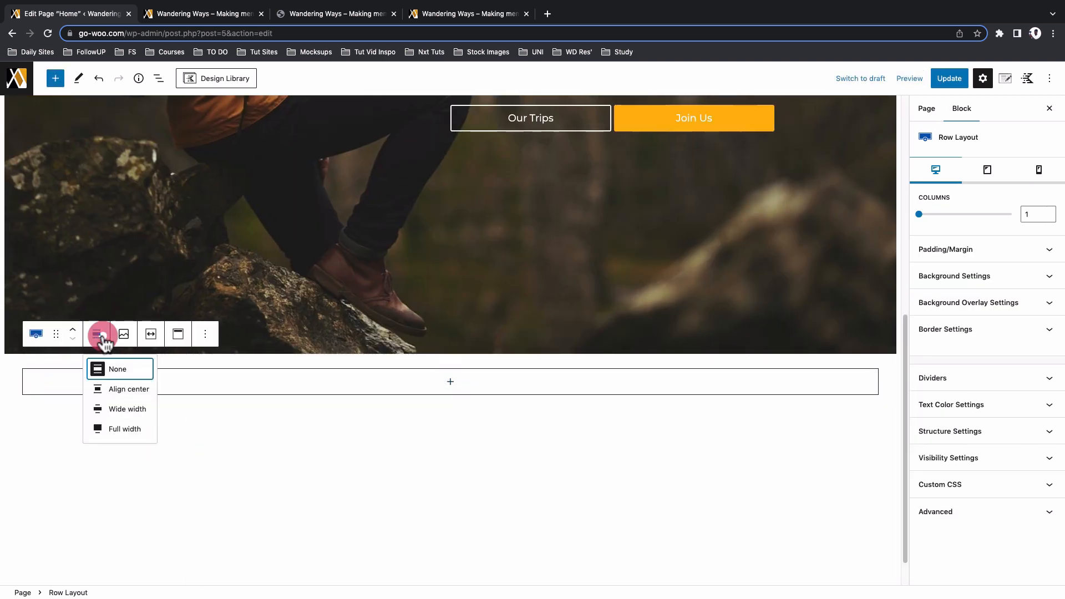
pyautogui.click(113, 437)
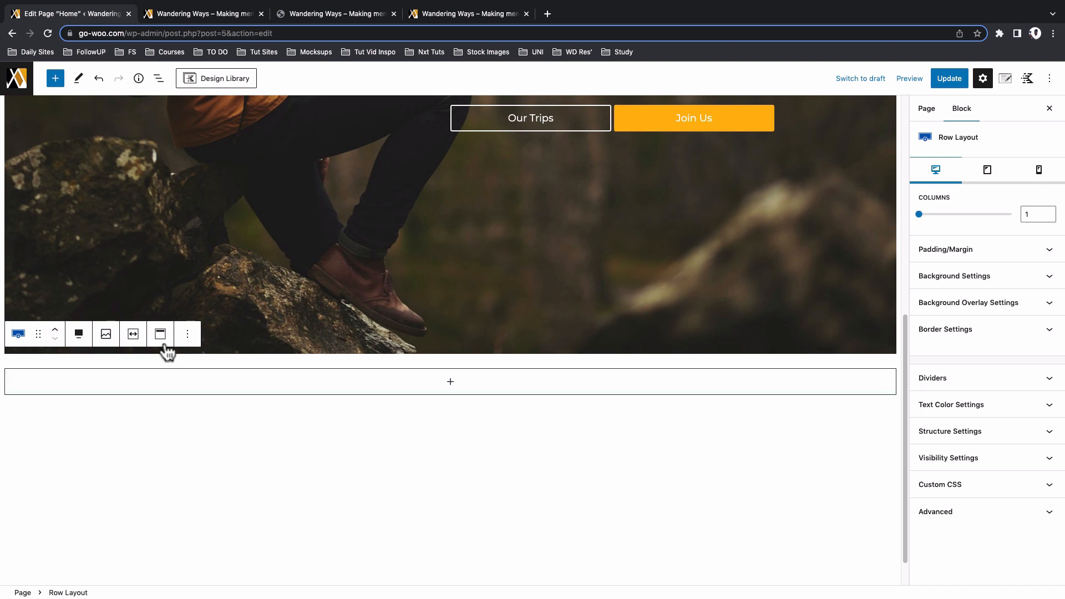
pyautogui.click(134, 334)
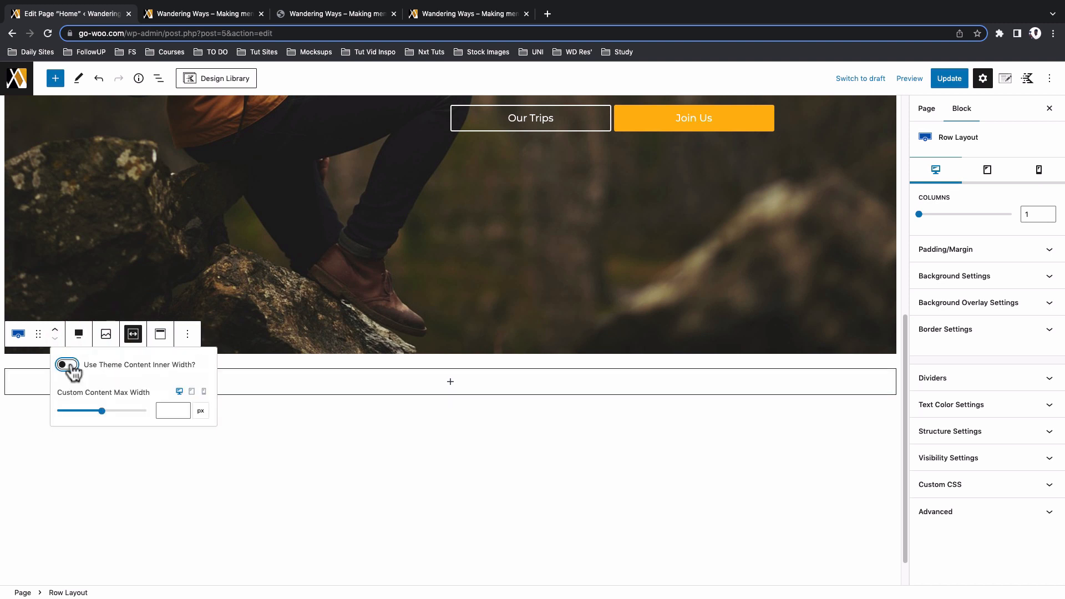
pyautogui.click(68, 365)
# Insert a Spacer/Divider block in the new row's inner section, with the divider disabled and the height set to 50 px
pyautogui.click(264, 380)
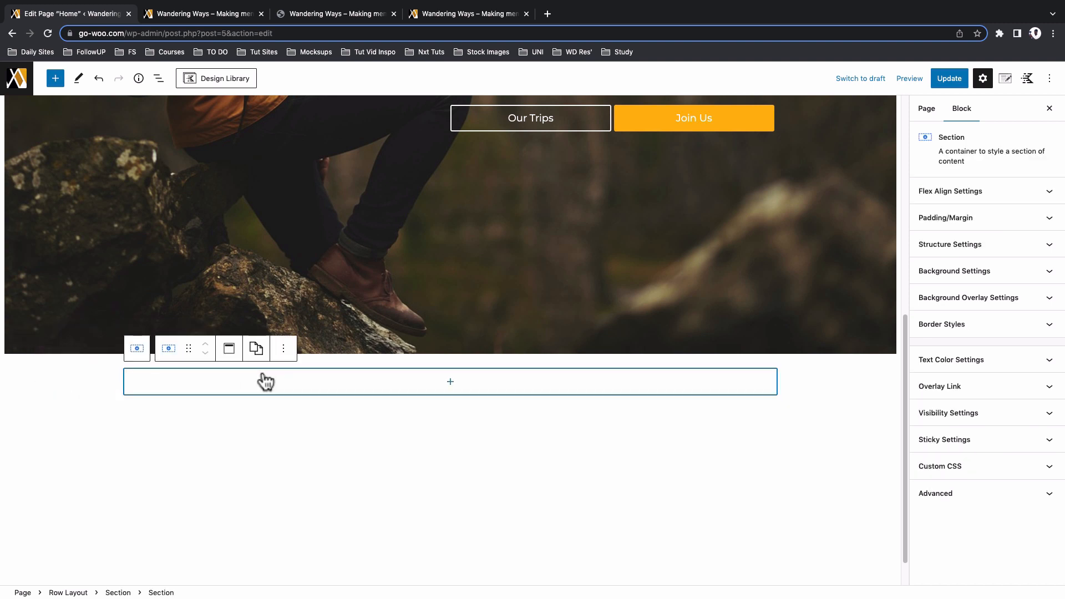
pyautogui.click(451, 386)
pyautogui.click(437, 424)
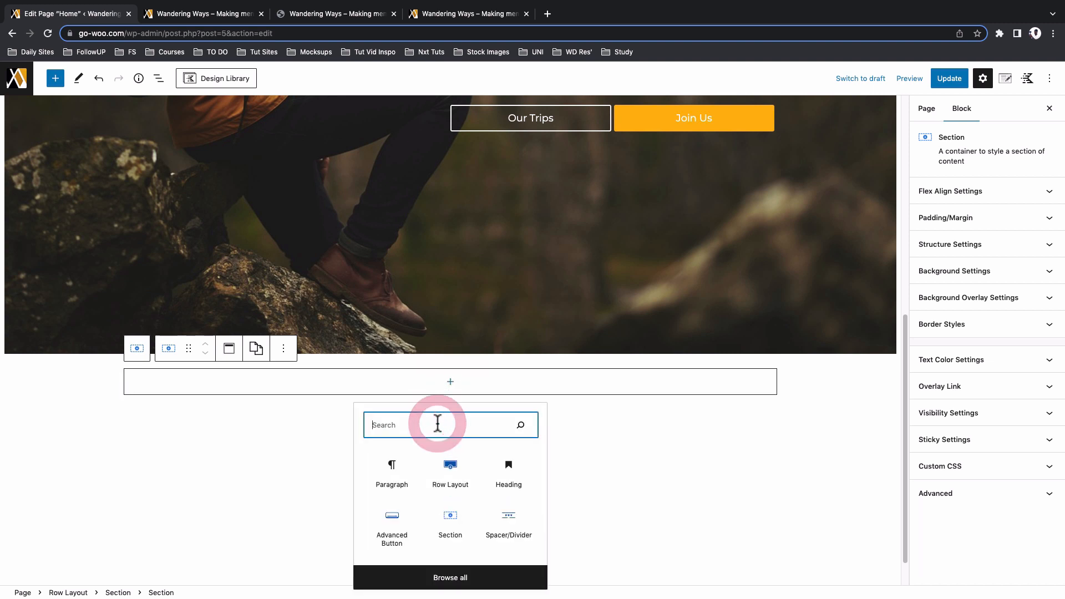
pyautogui.write('div')
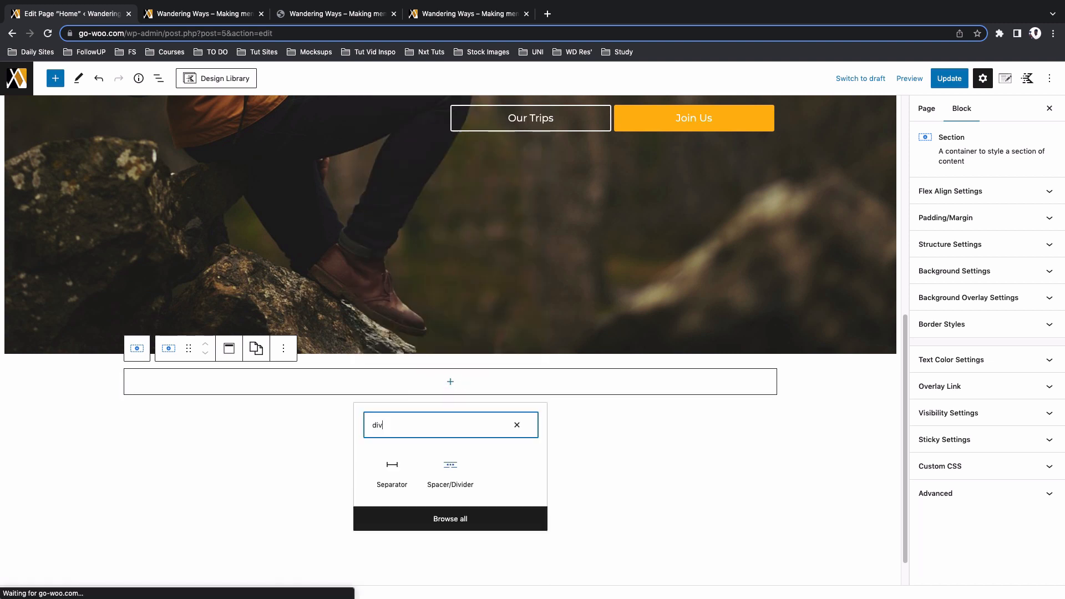
pyautogui.write('d')
pyautogui.press('BackSpace')
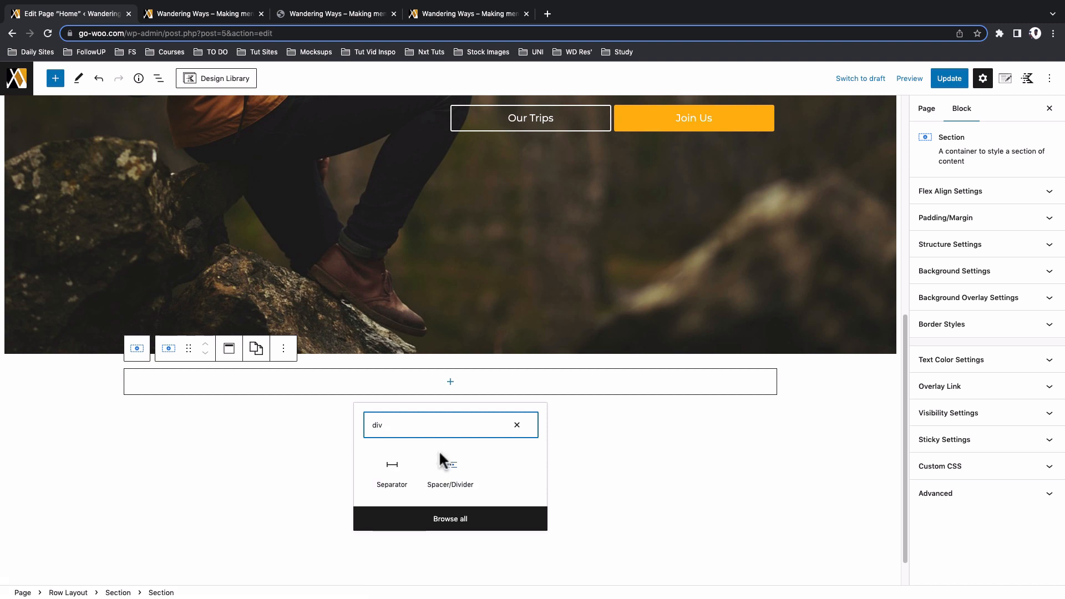
pyautogui.click(451, 474)
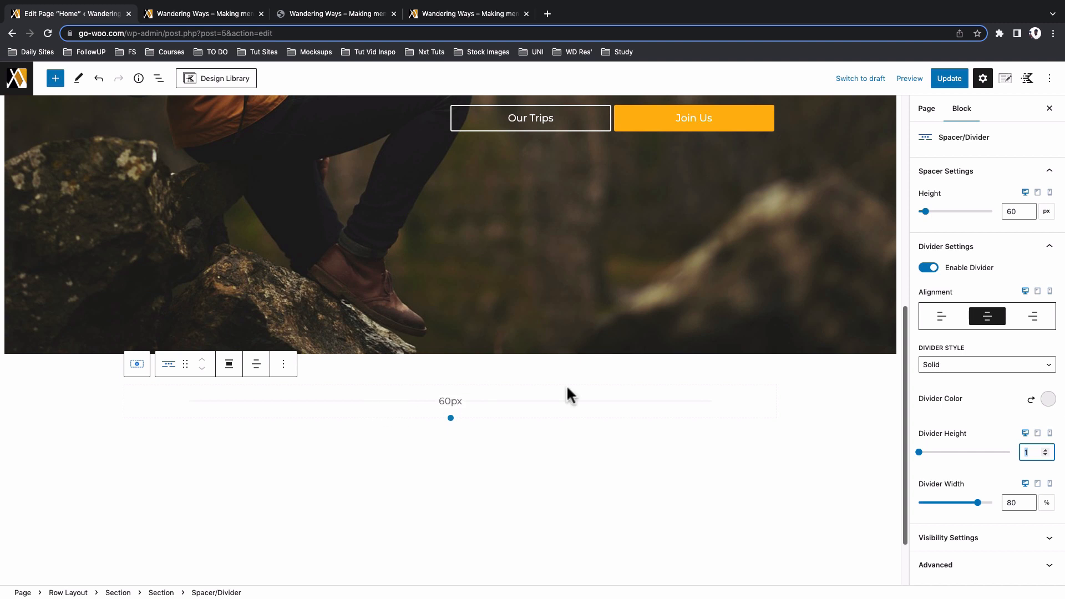
pyautogui.click(928, 268)
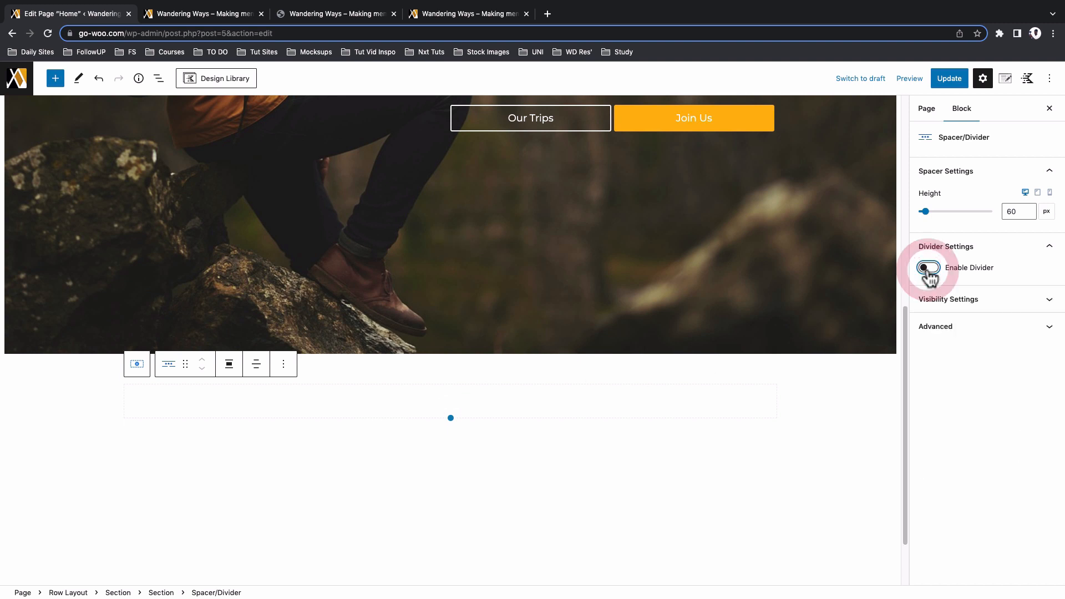
pyautogui.click(1012, 211)
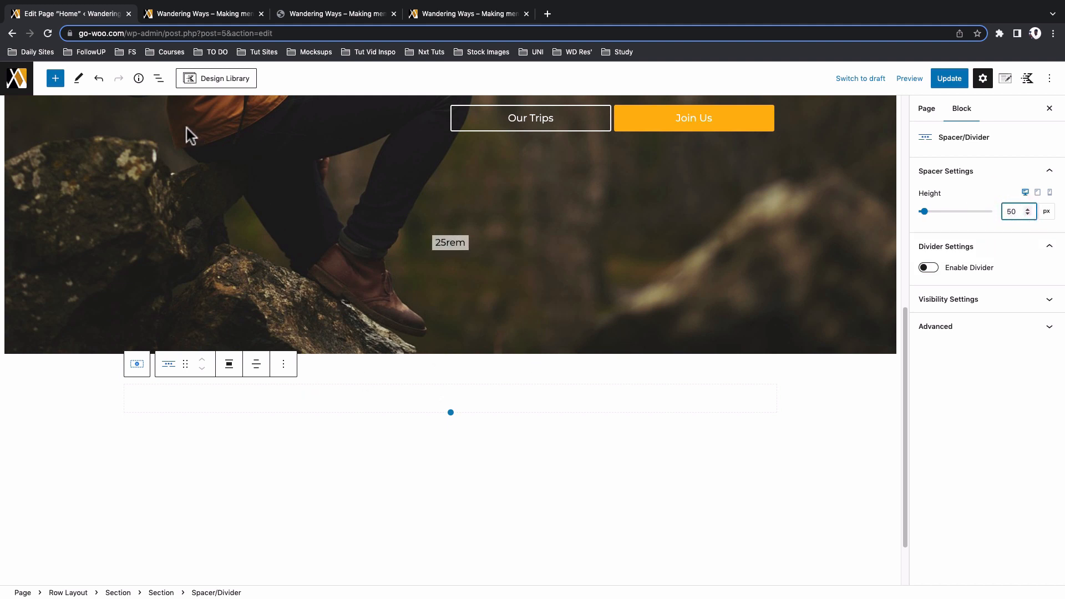
# Give the nested section around the spacer the background image adventure-g3e09ce843_1280-1.jpeg from the media library
pyautogui.click(159, 78)
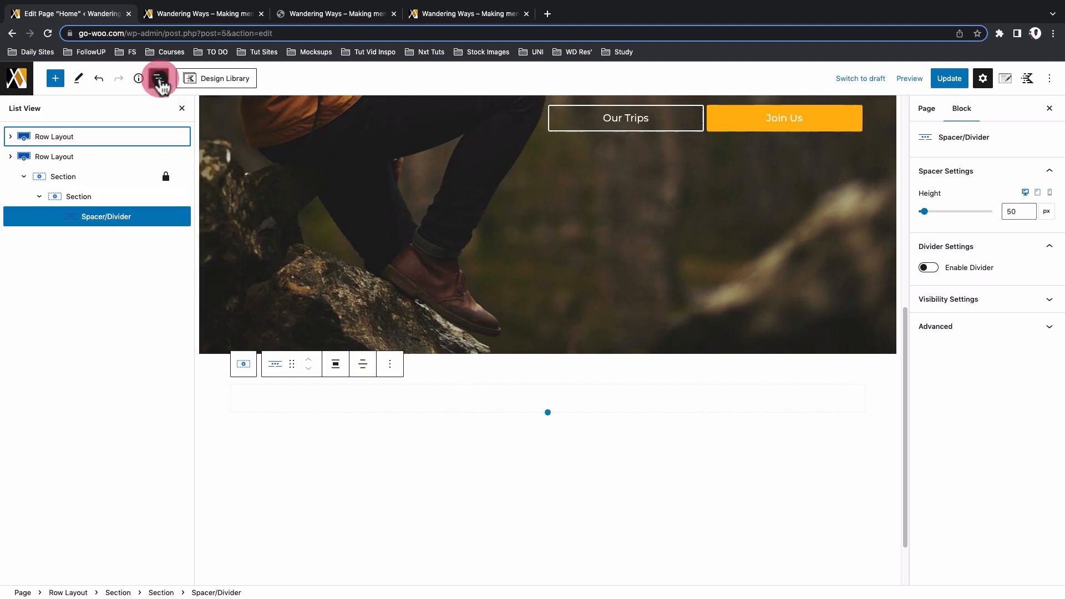
pyautogui.click(99, 199)
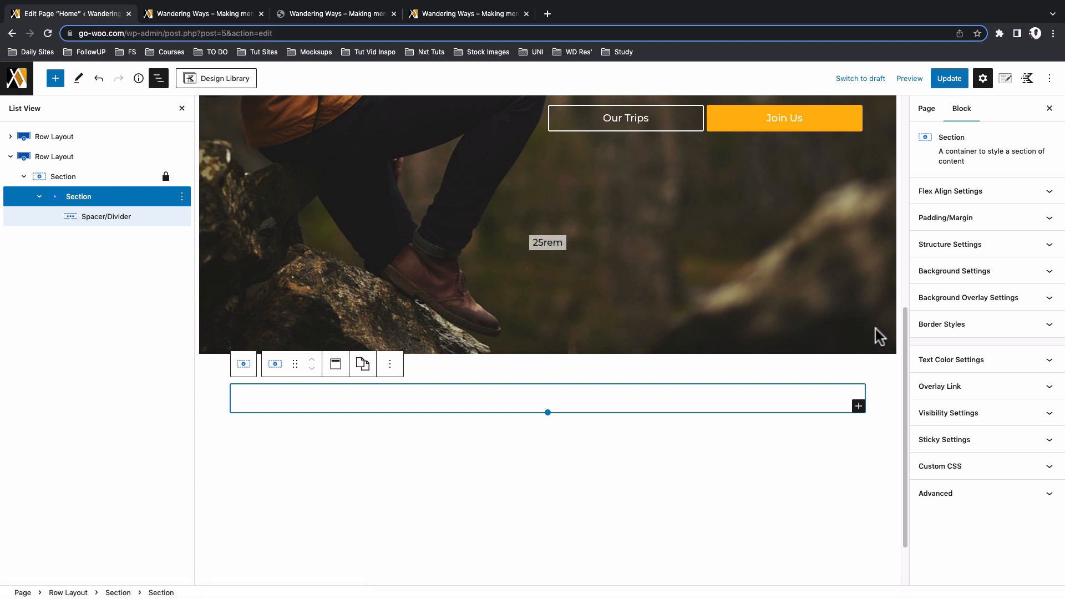
pyautogui.click(982, 277)
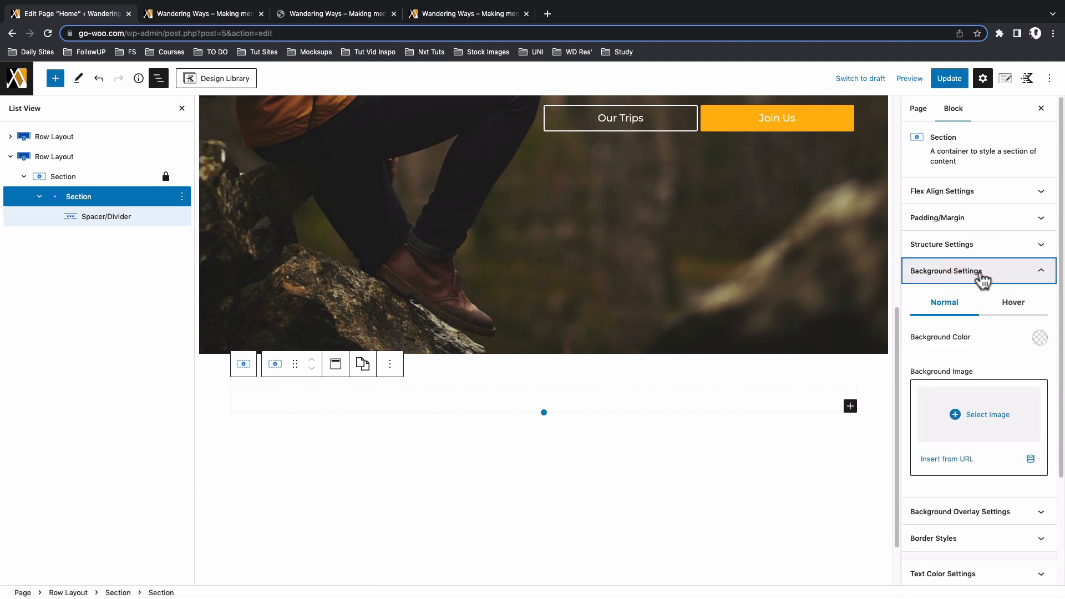
pyautogui.click(975, 416)
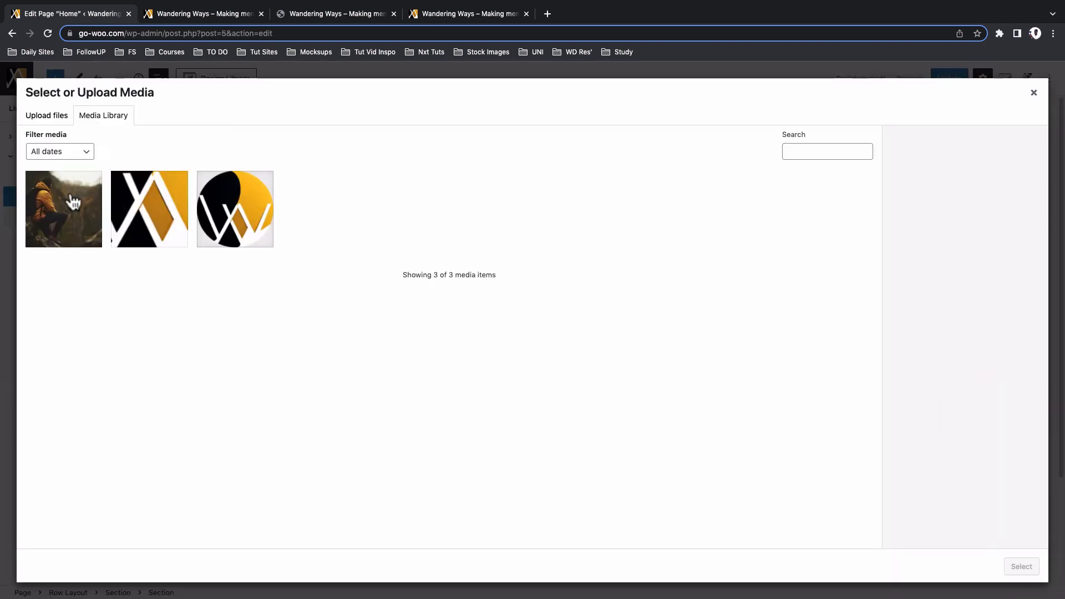
pyautogui.click(72, 200)
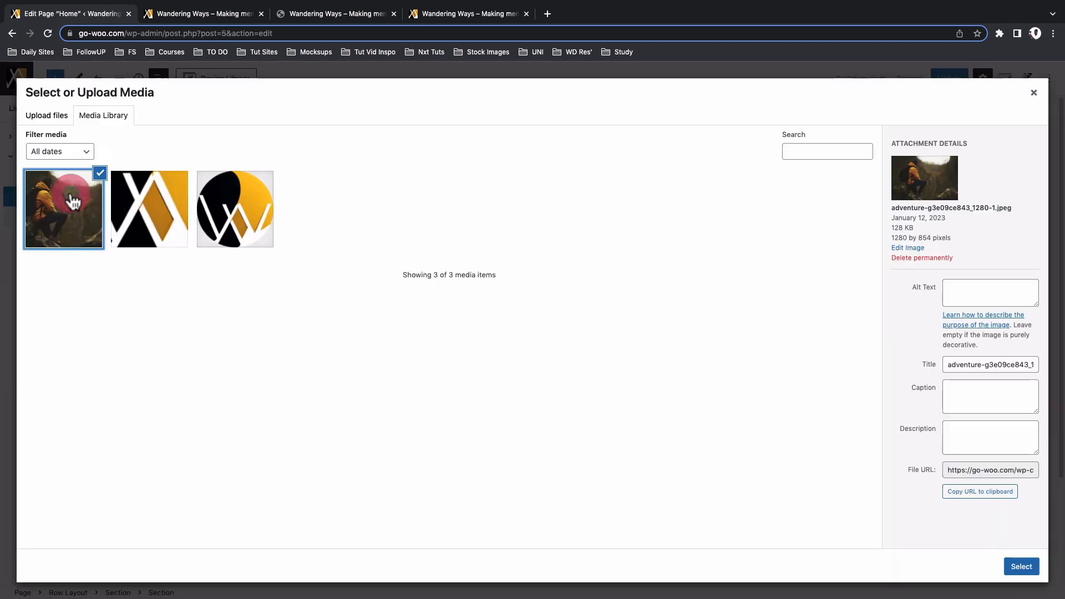
pyautogui.click(1021, 568)
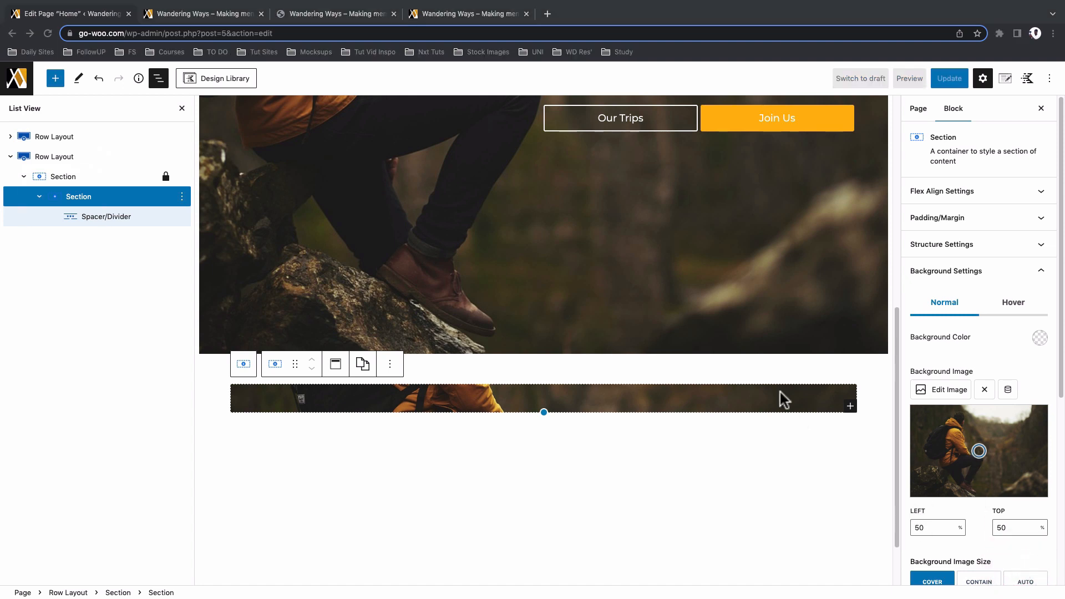
# Set the left position of the hero row's background image to 60%
pyautogui.scroll(5, 712, 323)
pyautogui.scroll(4, 711, 324)
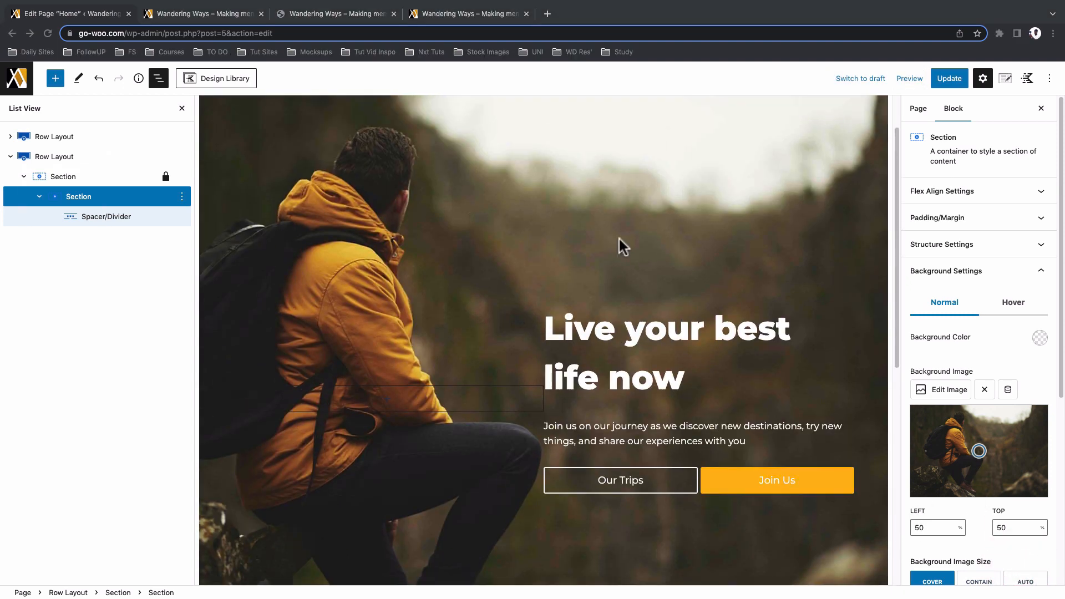
pyautogui.click(60, 139)
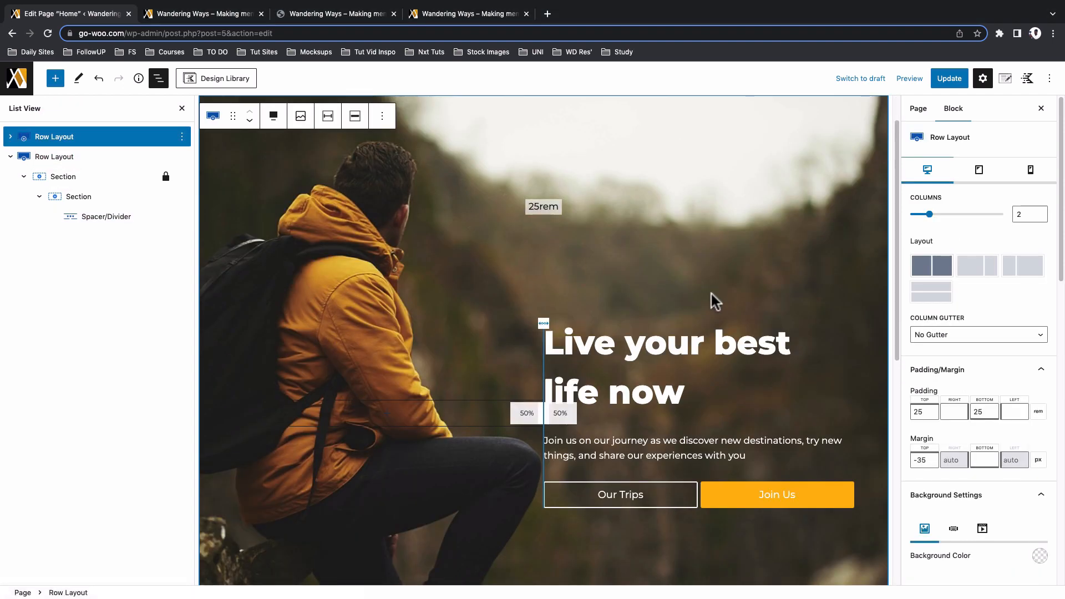
pyautogui.scroll(-3, 954, 440)
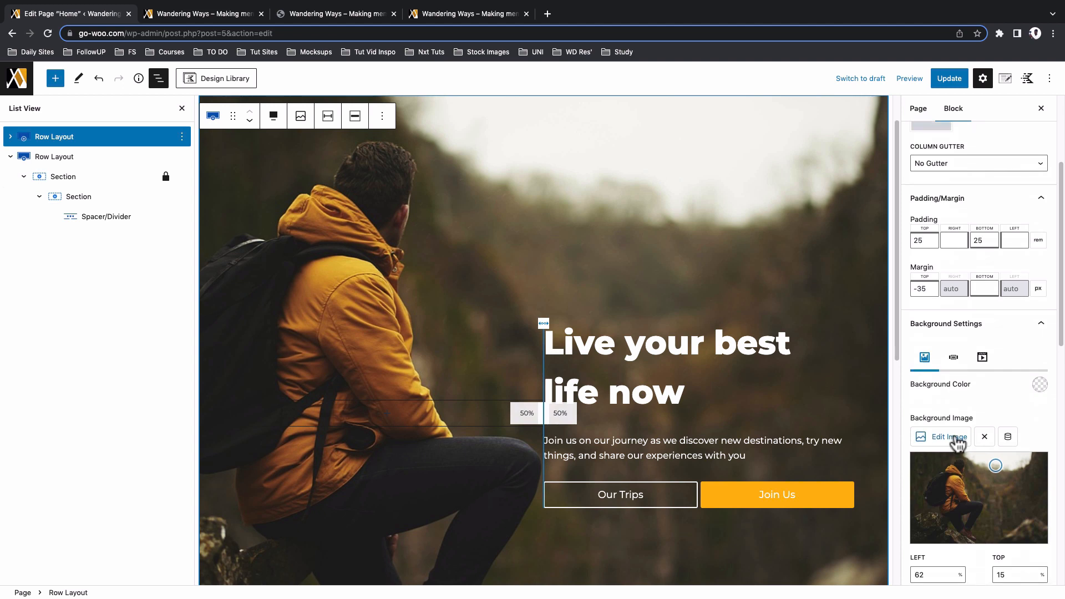
pyautogui.scroll(-1, 956, 438)
pyautogui.moveTo(926, 509); pyautogui.dragTo(892, 510)
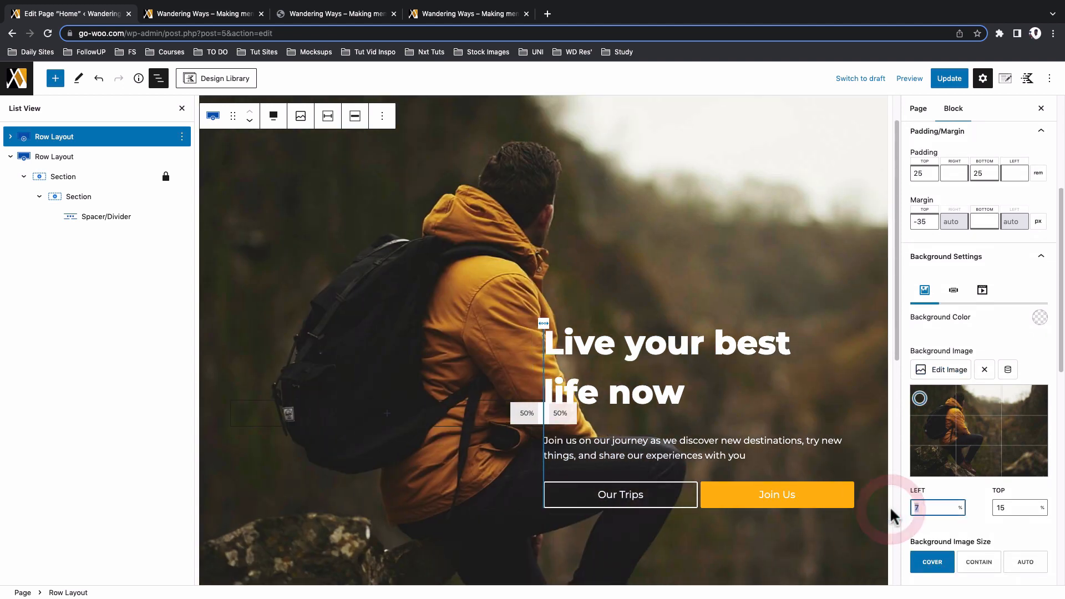
pyautogui.write('60')
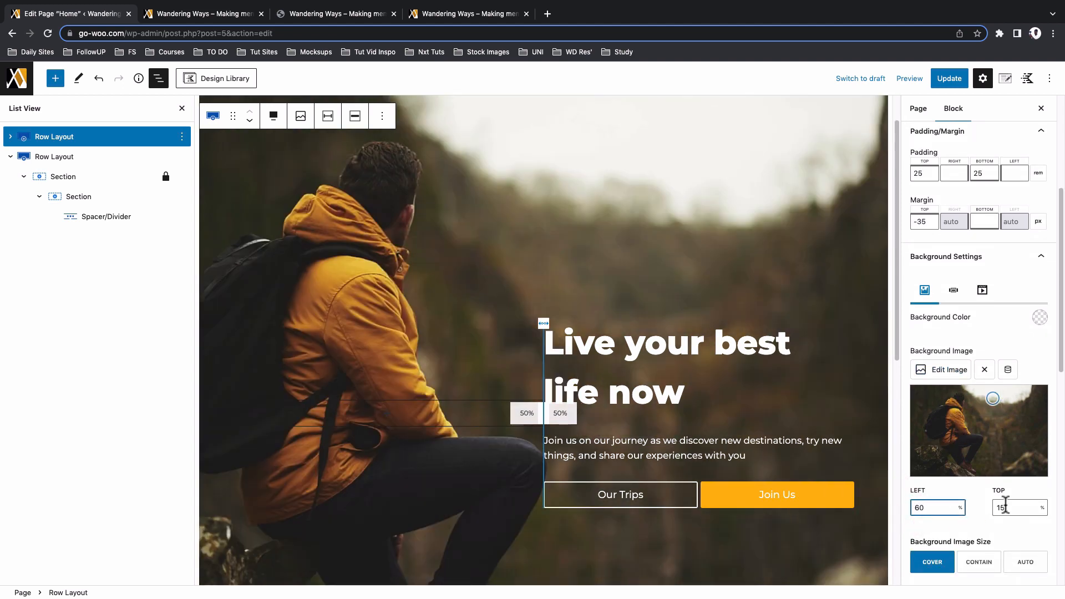
pyautogui.moveTo(1007, 507); pyautogui.dragTo(972, 509)
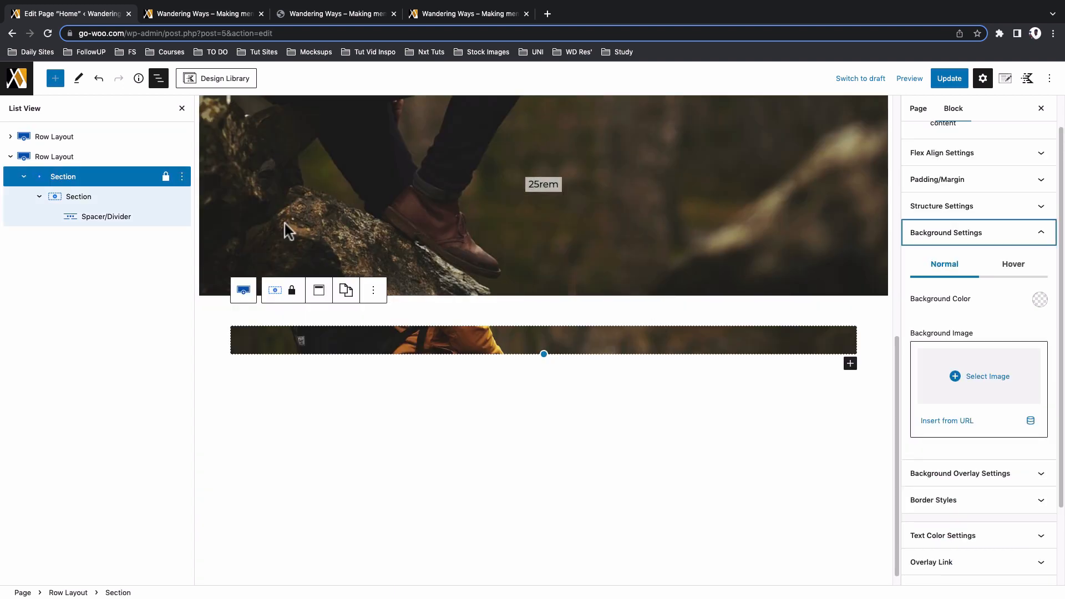
# Position the nested section's background image at 60% left and 6% top
pyautogui.click(87, 199)
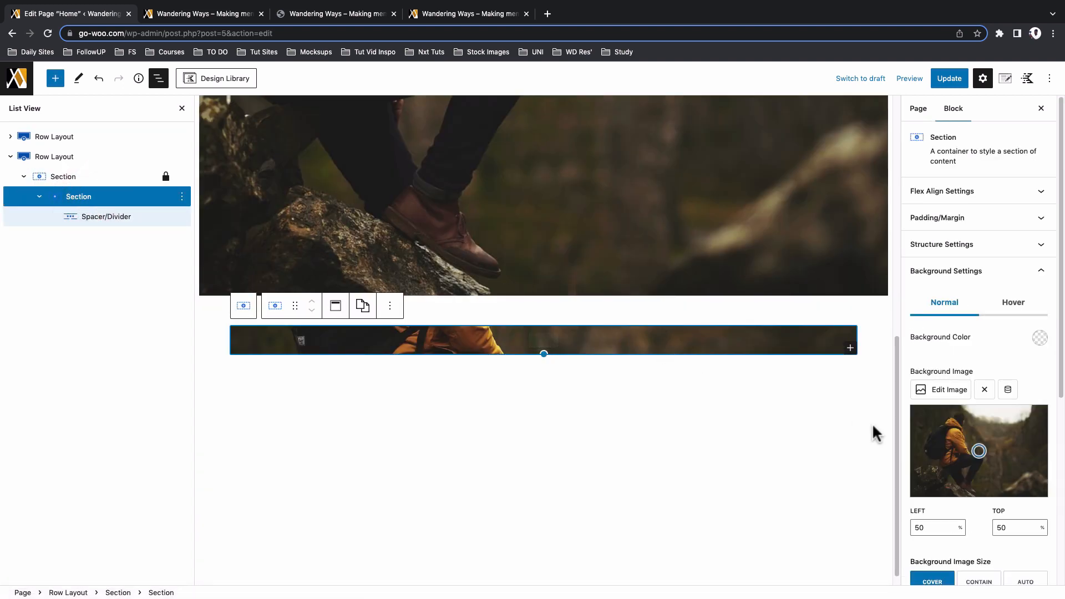
pyautogui.moveTo(939, 527); pyautogui.dragTo(892, 525)
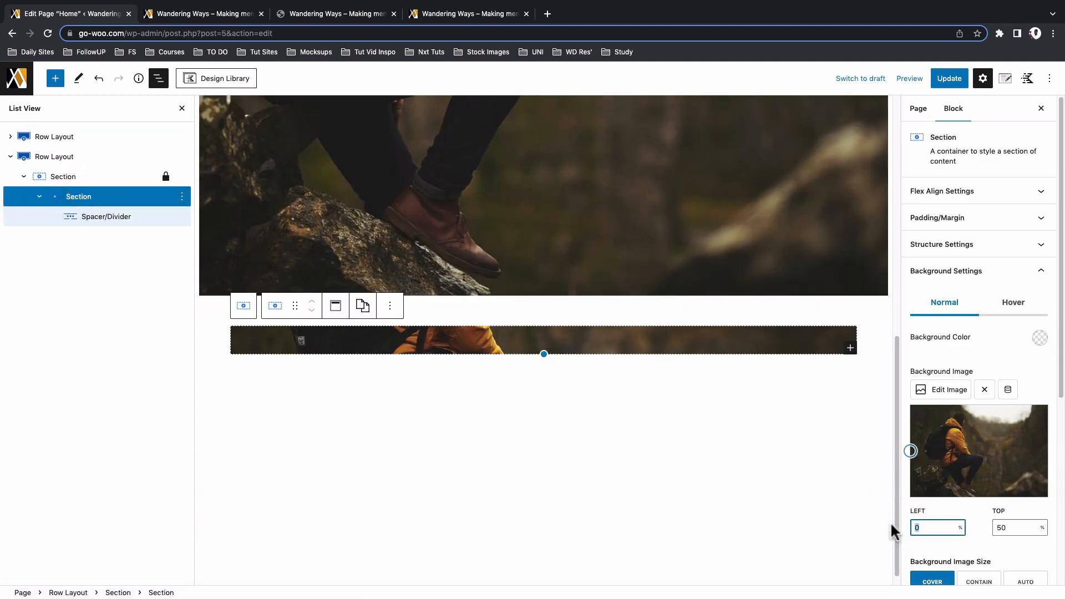
pyautogui.write('60')
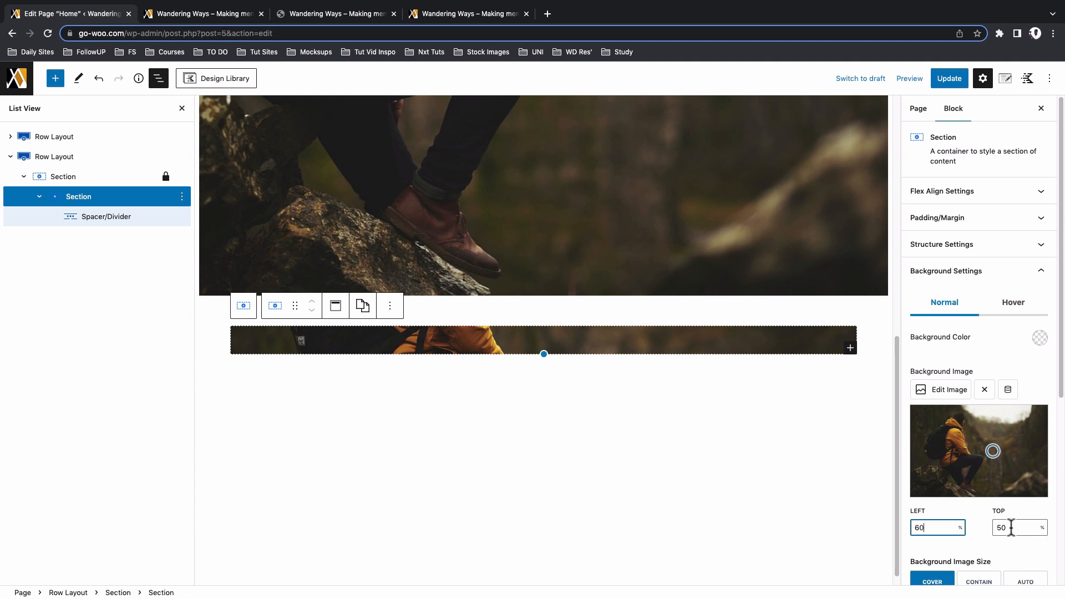
pyautogui.moveTo(1012, 528); pyautogui.dragTo(982, 532)
pyautogui.write('6')
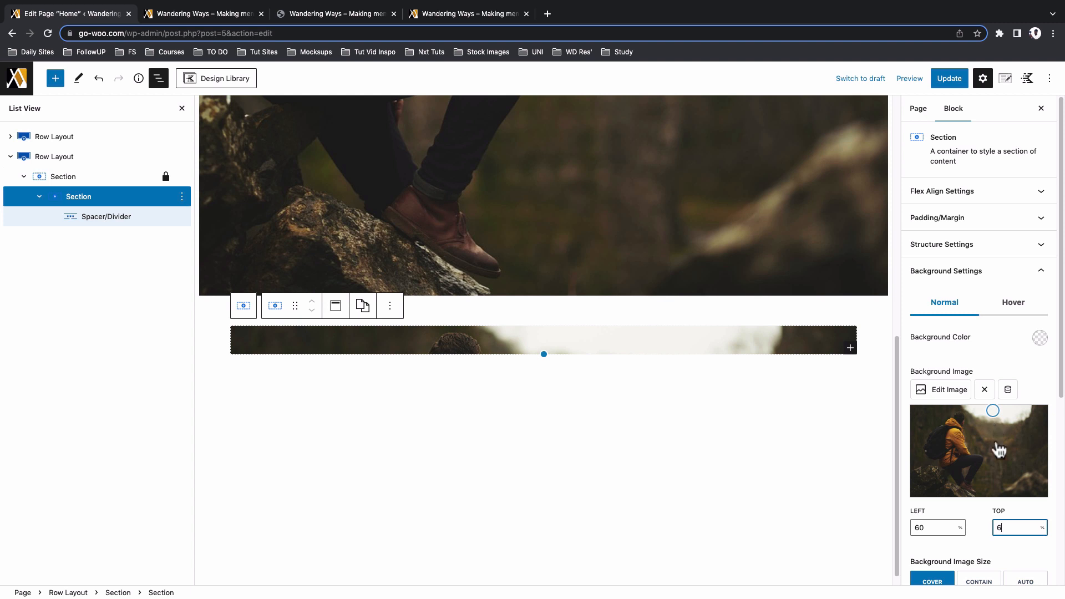
# Change the nested section's background image attachment to Fixed
pyautogui.scroll(-2, 987, 547)
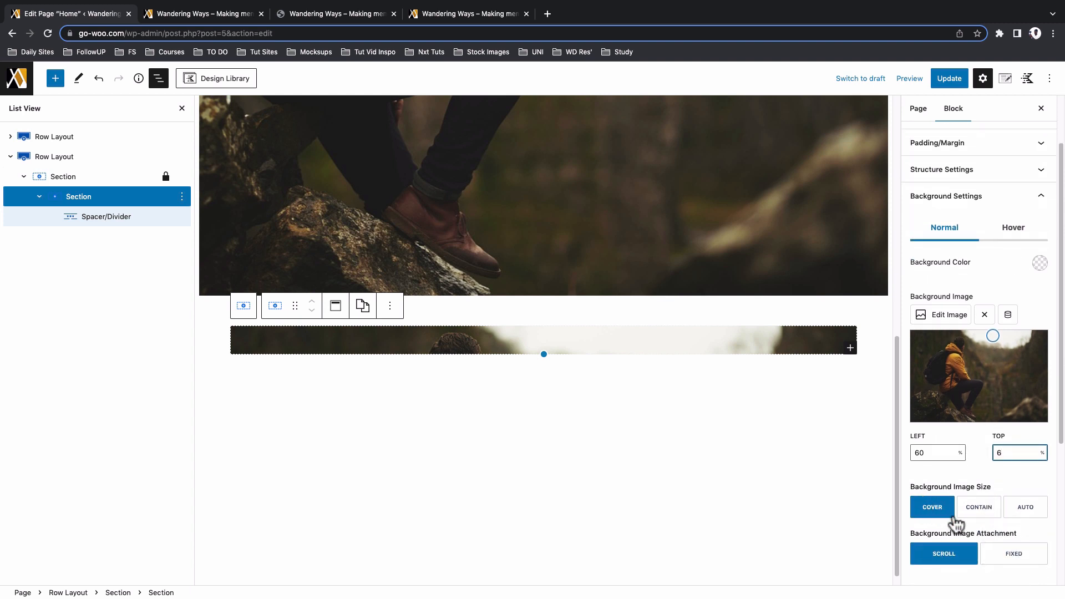
pyautogui.scroll(-1, 957, 521)
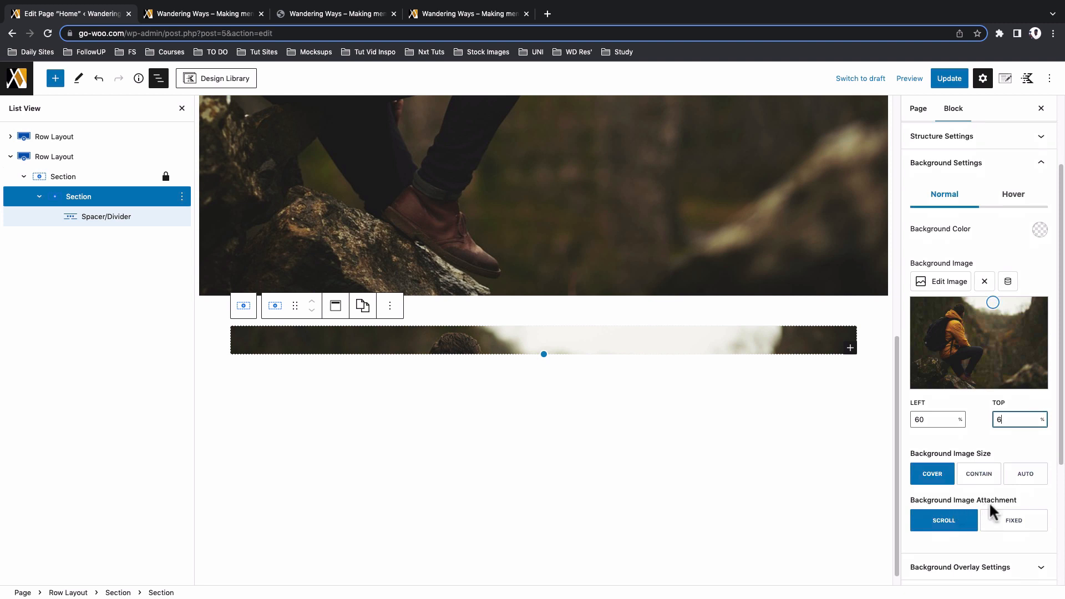
pyautogui.click(1014, 525)
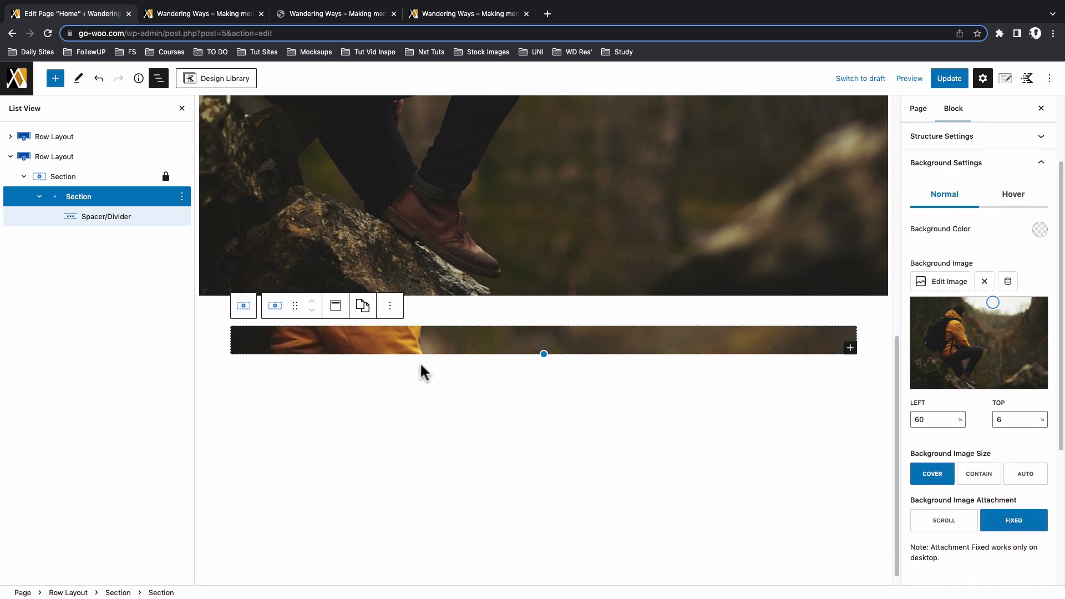
# Set the background color of the new row below the hero to the orange palette color FFB701
pyautogui.click(86, 159)
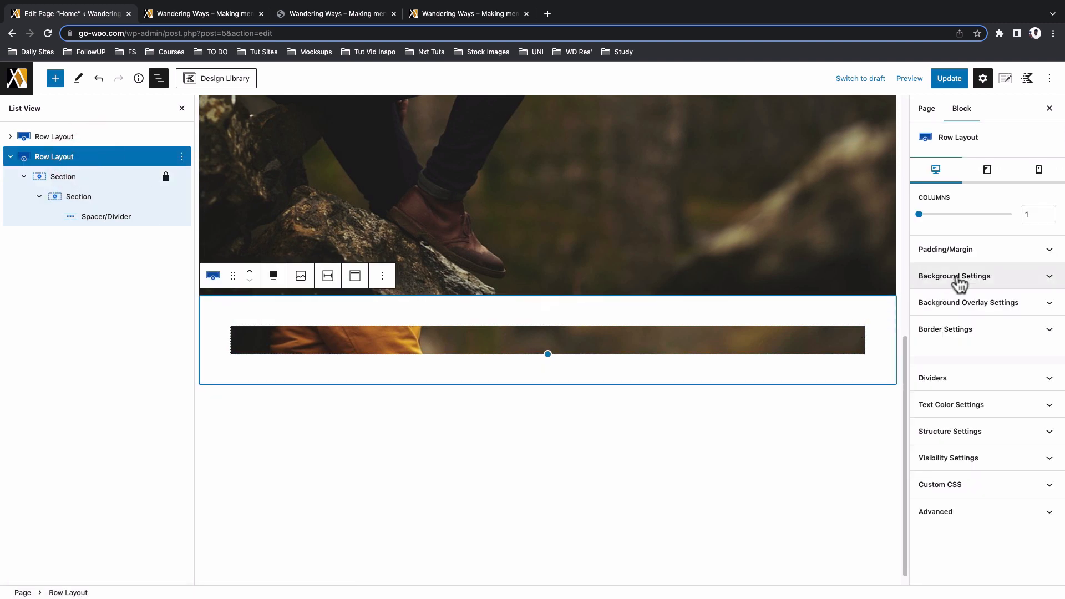
pyautogui.click(1047, 278)
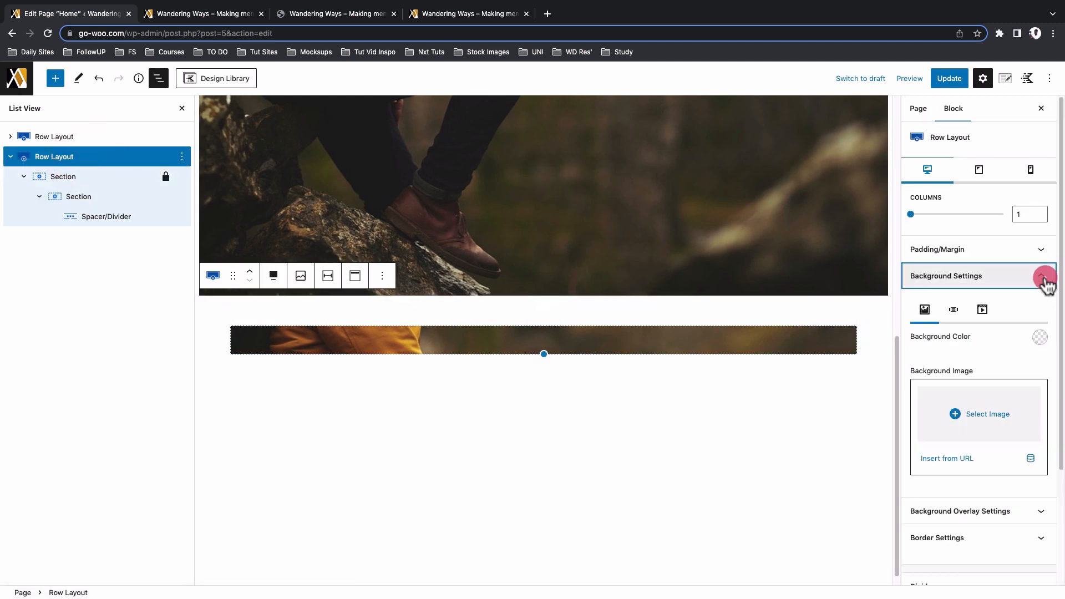
pyautogui.click(1039, 341)
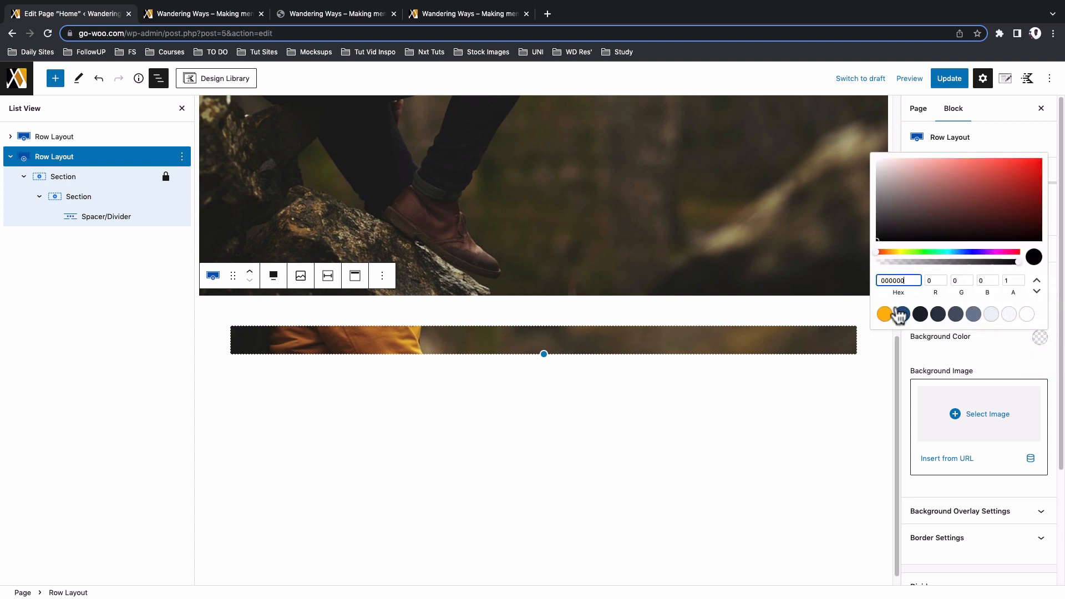
pyautogui.click(884, 318)
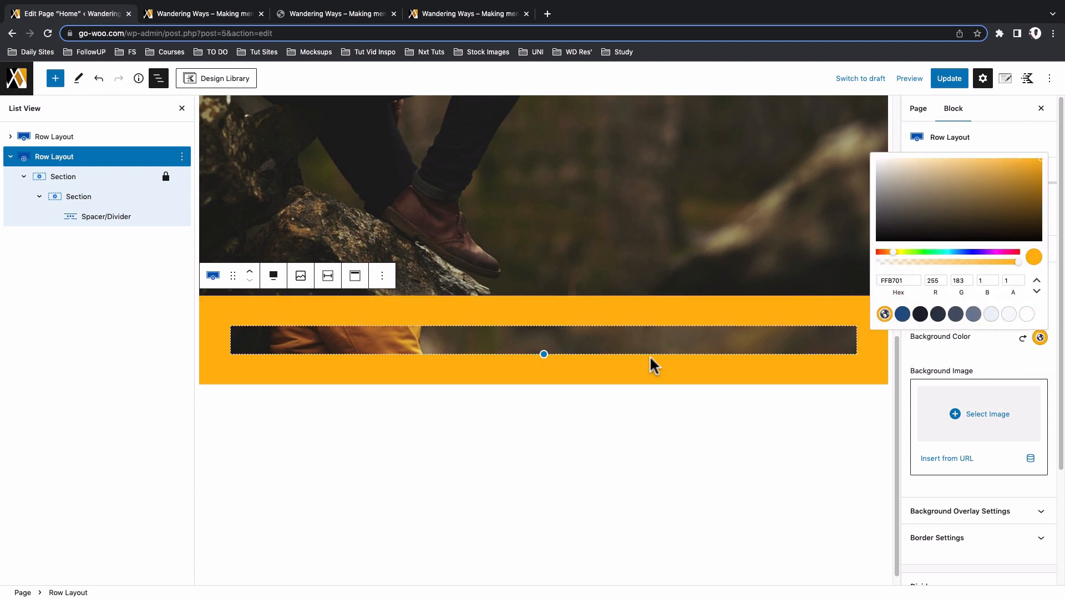
# Move the Spacer/Divider out of the nested section into its parent section and remove the nested section
pyautogui.click(74, 176)
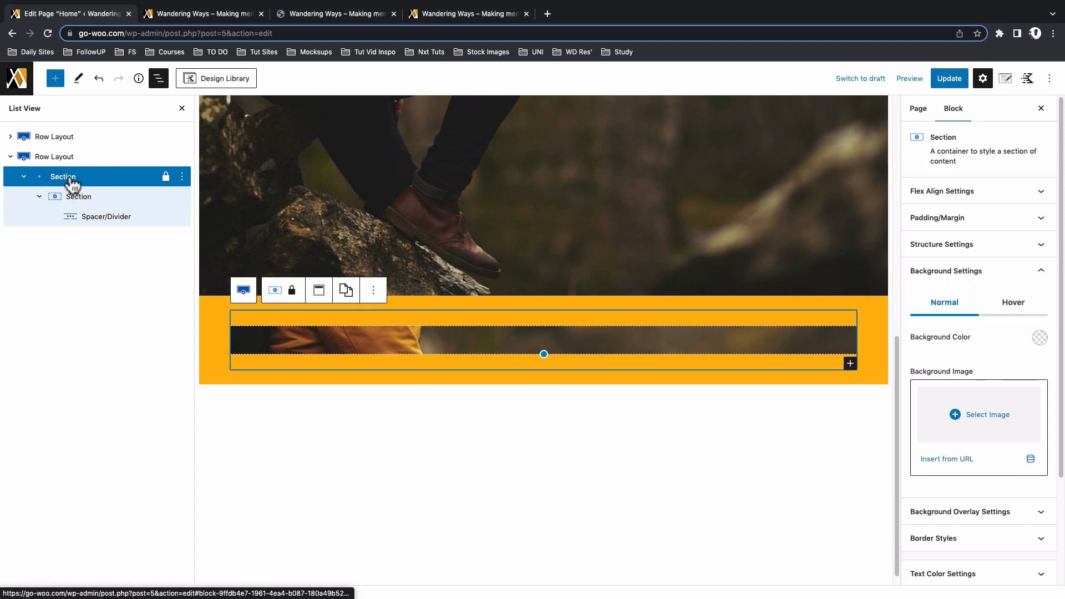
pyautogui.moveTo(97, 225); pyautogui.dragTo(92, 197)
pyautogui.click(95, 218)
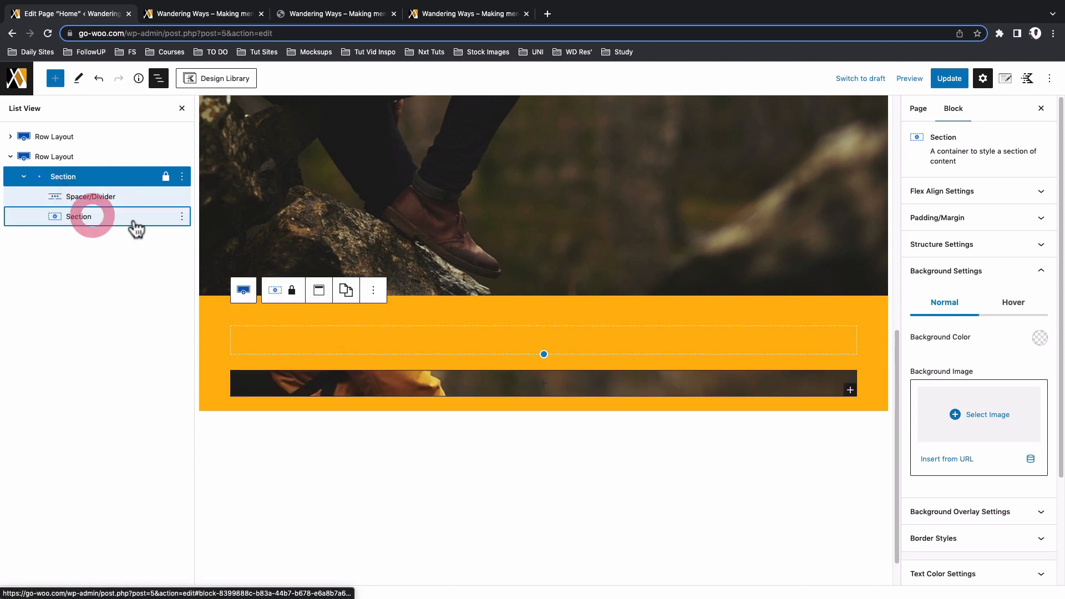
pyautogui.click(182, 216)
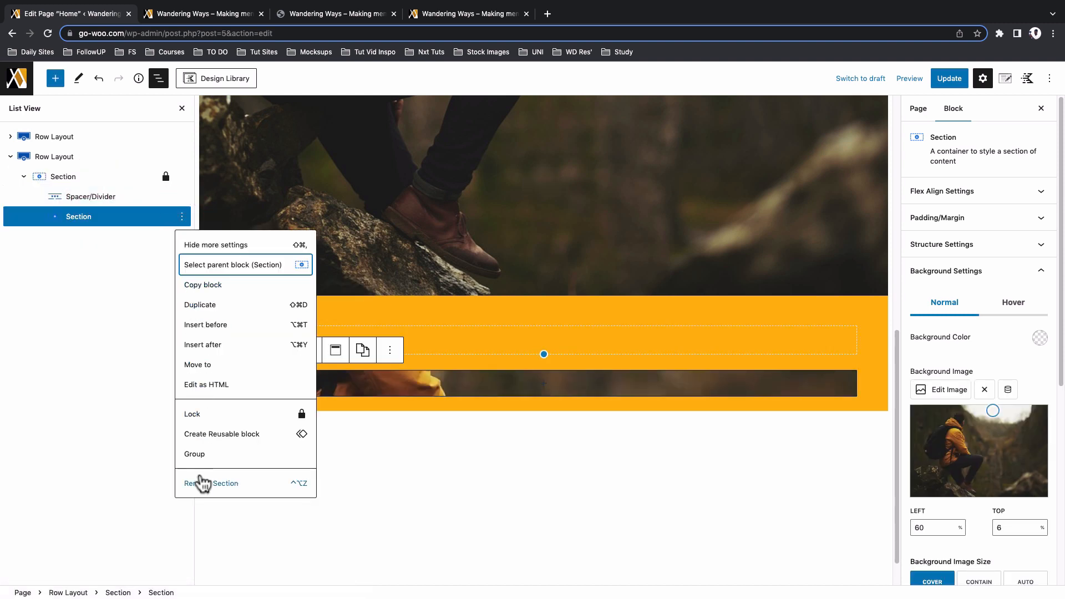
pyautogui.click(202, 484)
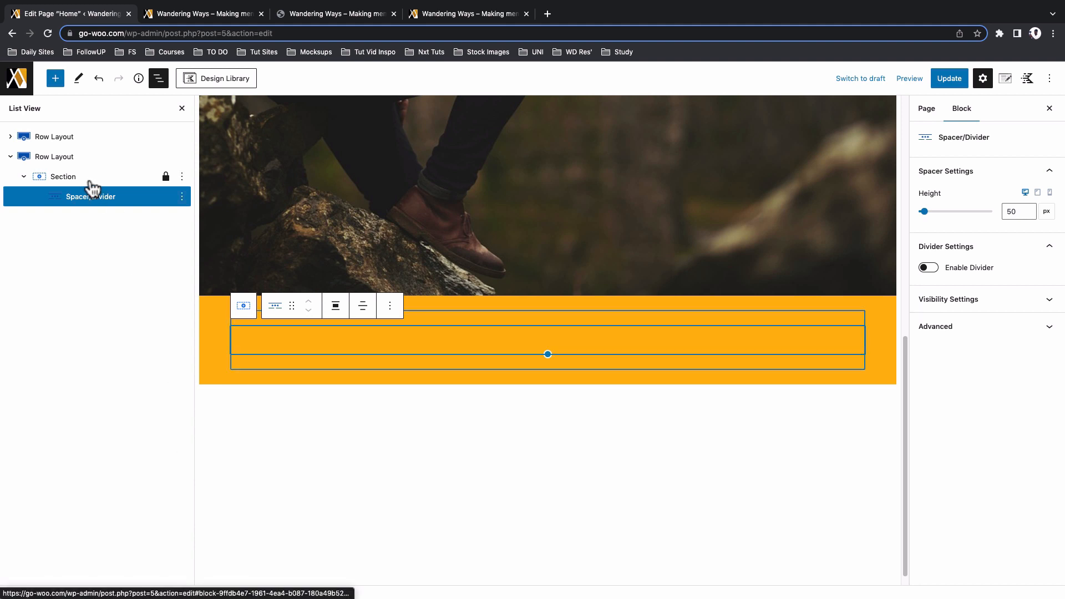
pyautogui.click(91, 179)
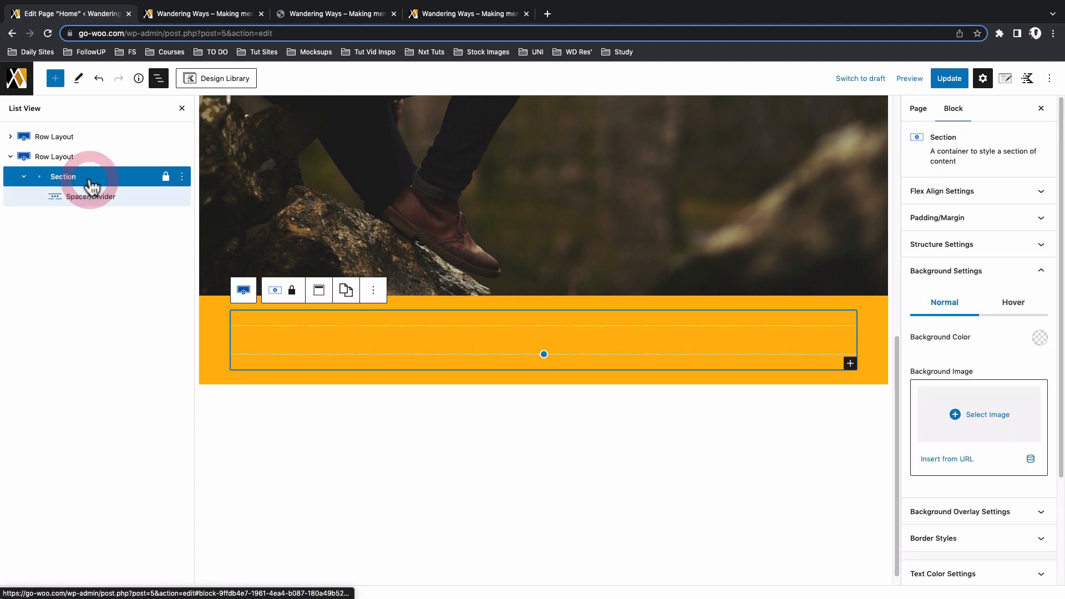
# Set the section's background image to adventure-g3e09ce843_1280-1.jpeg from the media library
pyautogui.click(969, 422)
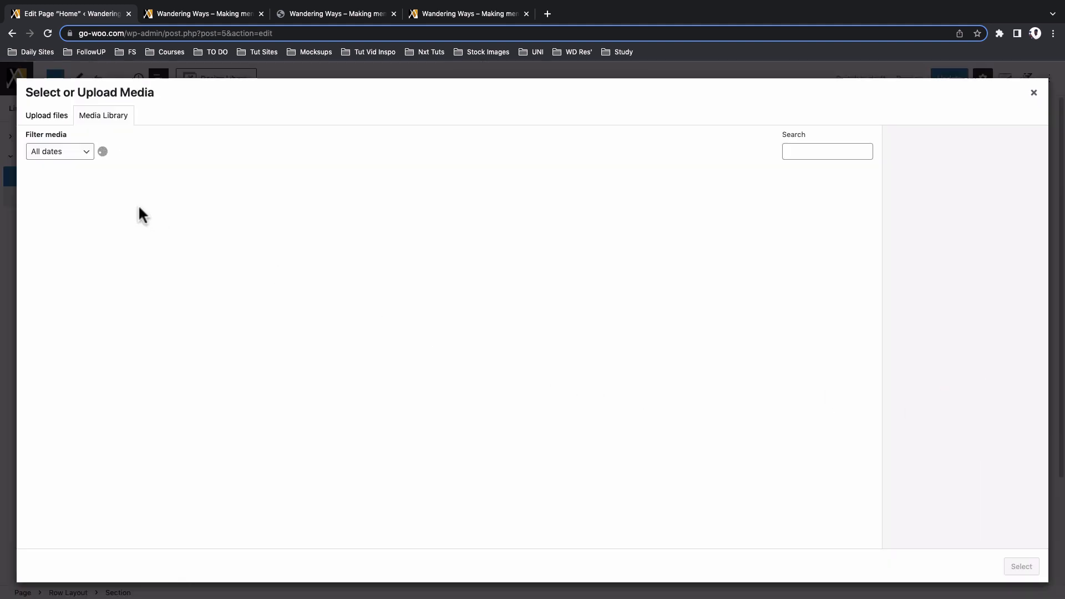
pyautogui.click(52, 209)
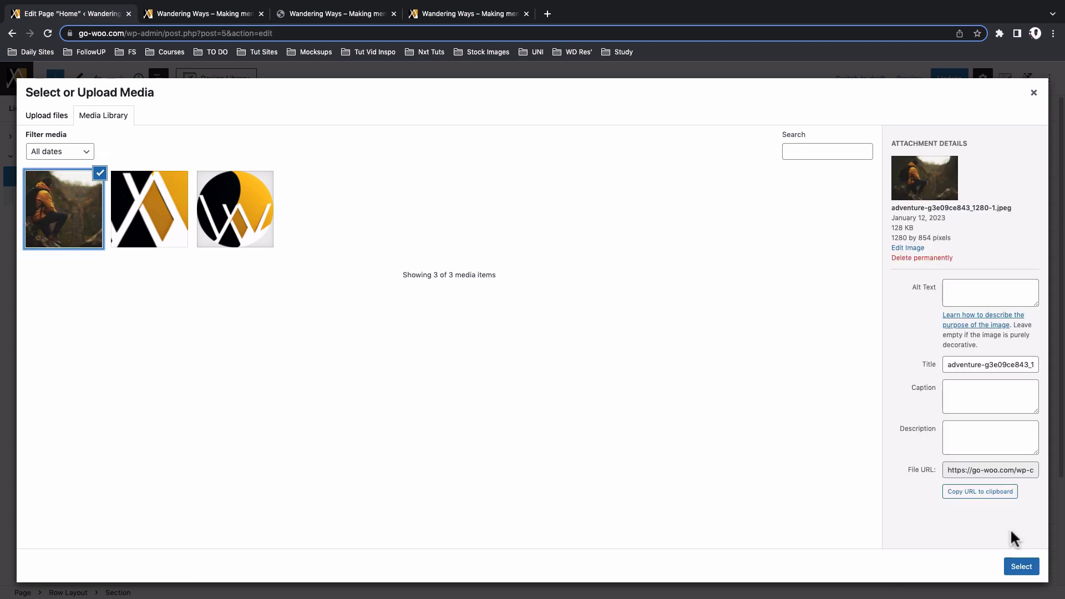
pyautogui.click(1025, 568)
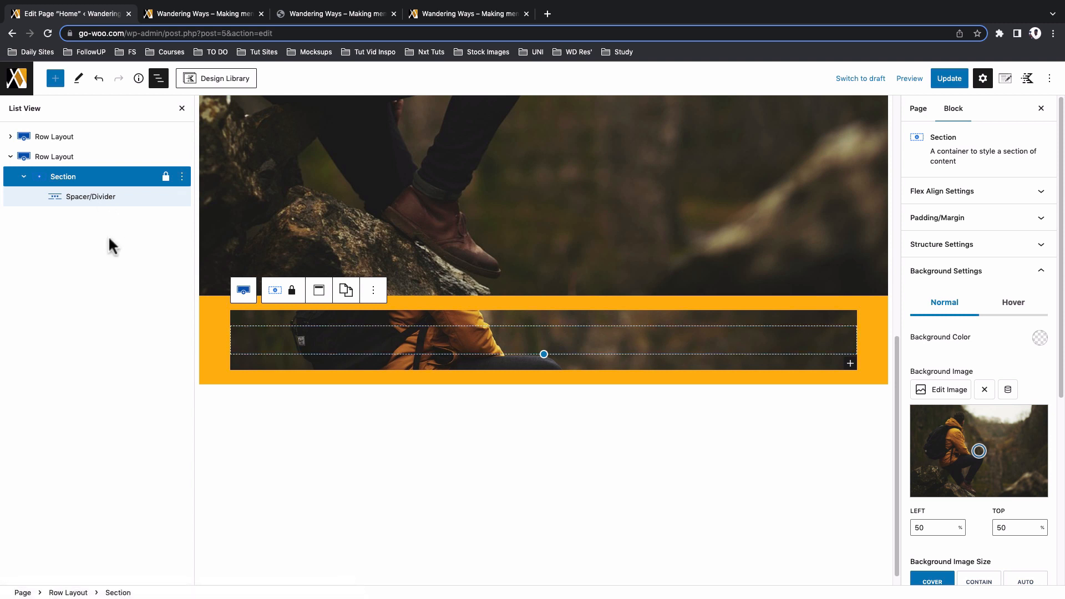
# Round the section's two bottom corners with a border radius of 15
pyautogui.scroll(-4, 950, 444)
pyautogui.scroll(2, 950, 444)
pyautogui.scroll(-3, 950, 444)
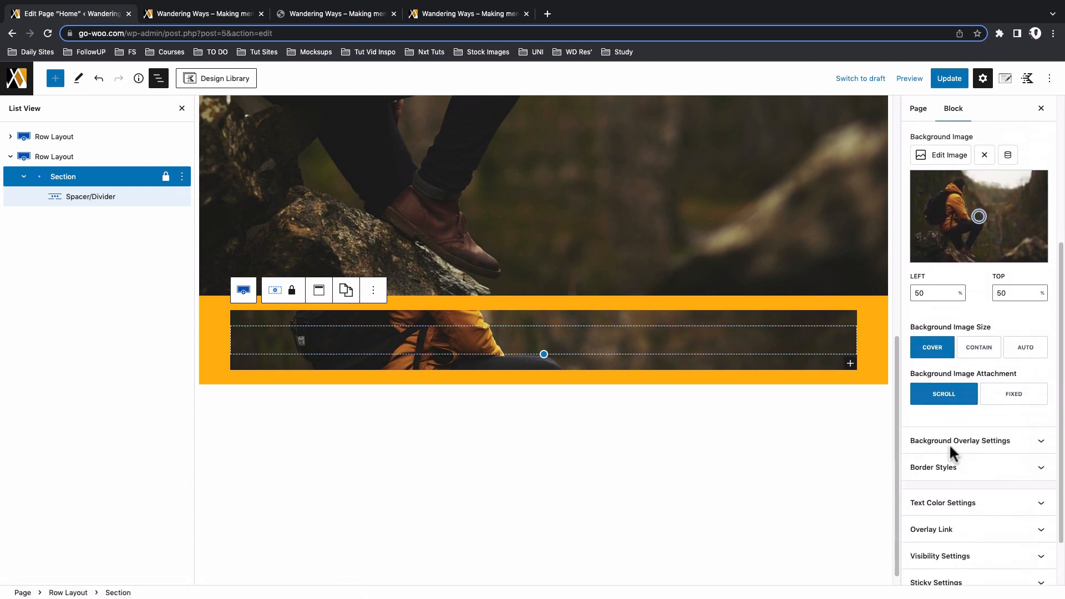
pyautogui.scroll(-1, 950, 444)
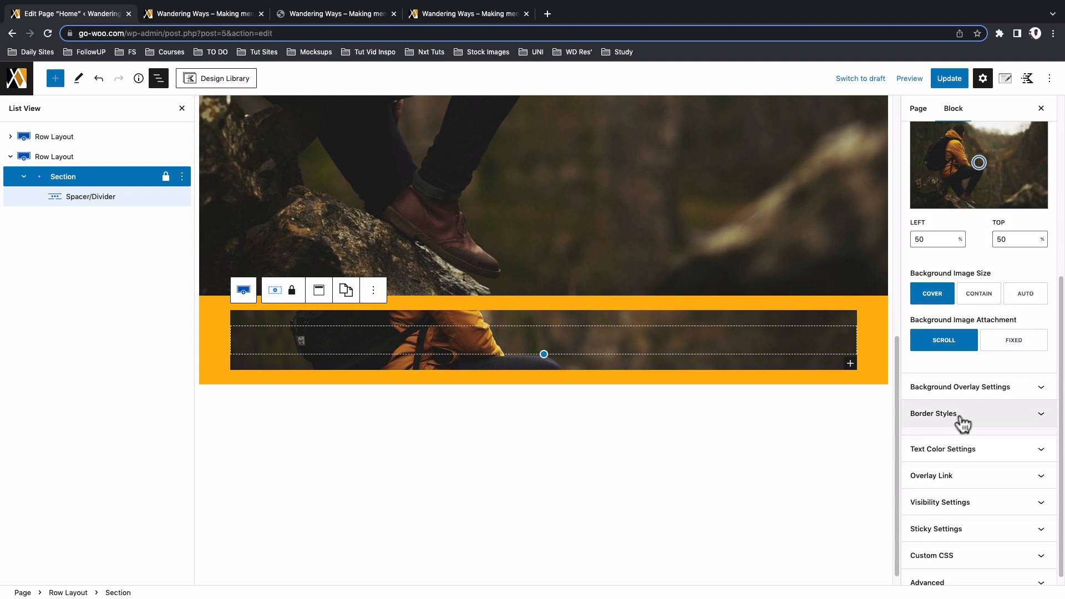
pyautogui.click(964, 422)
pyautogui.scroll(-3, 971, 455)
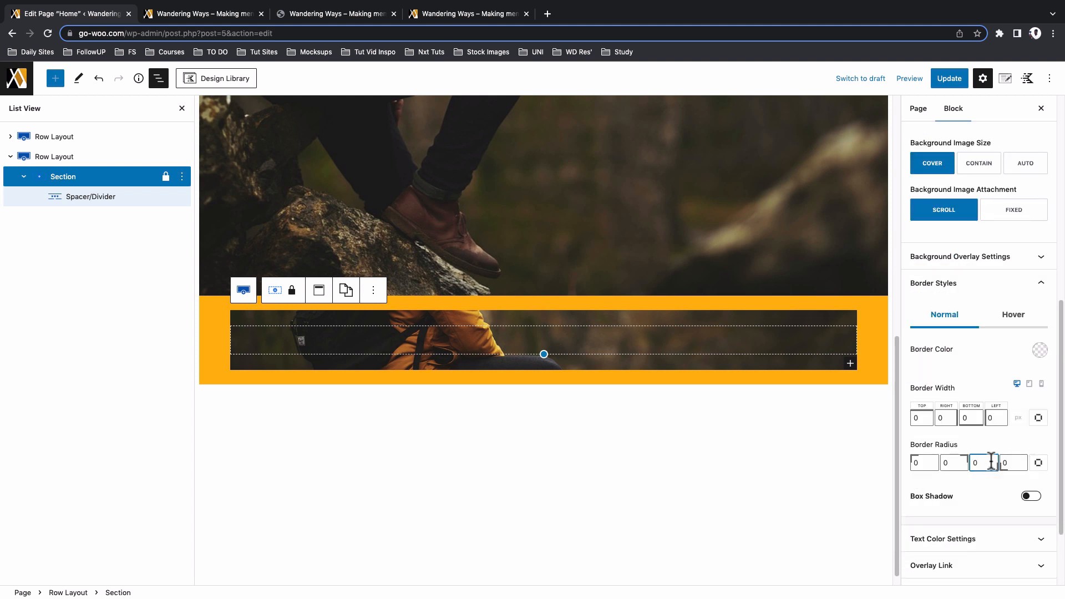
pyautogui.click(974, 464)
pyautogui.write('1')
pyautogui.write('15')
# Change the section's background image attachment to Fixed
pyautogui.scroll(3, 1037, 373)
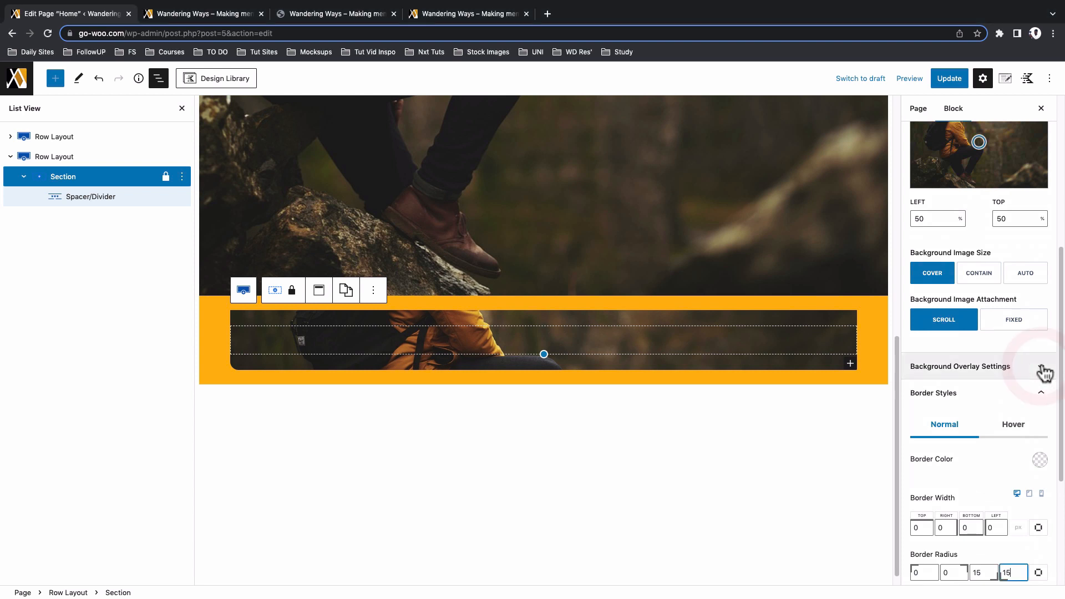
pyautogui.click(1042, 368)
pyautogui.click(1042, 369)
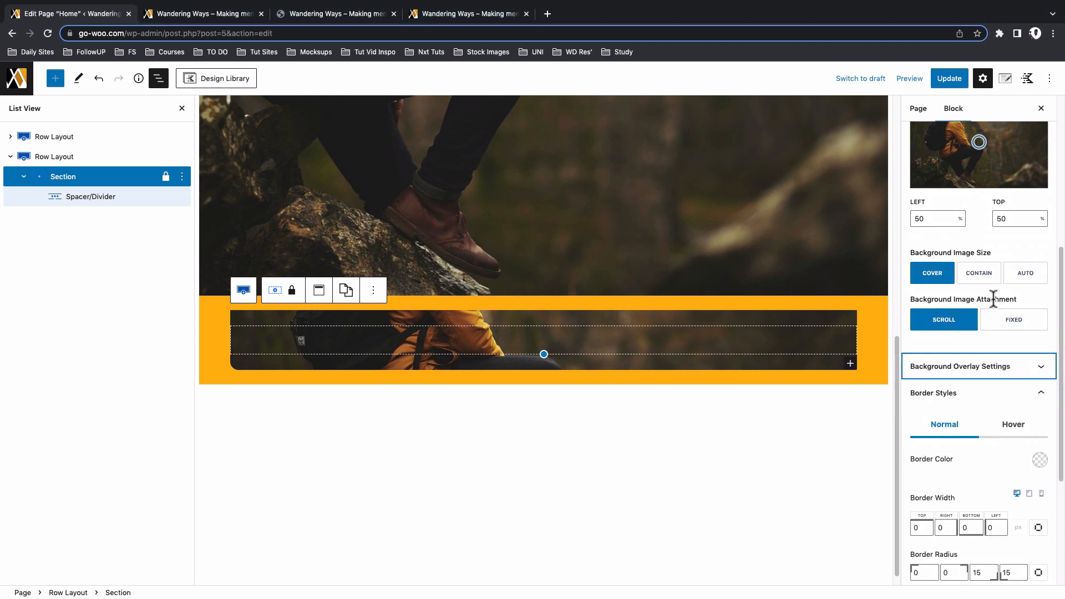
pyautogui.click(1014, 321)
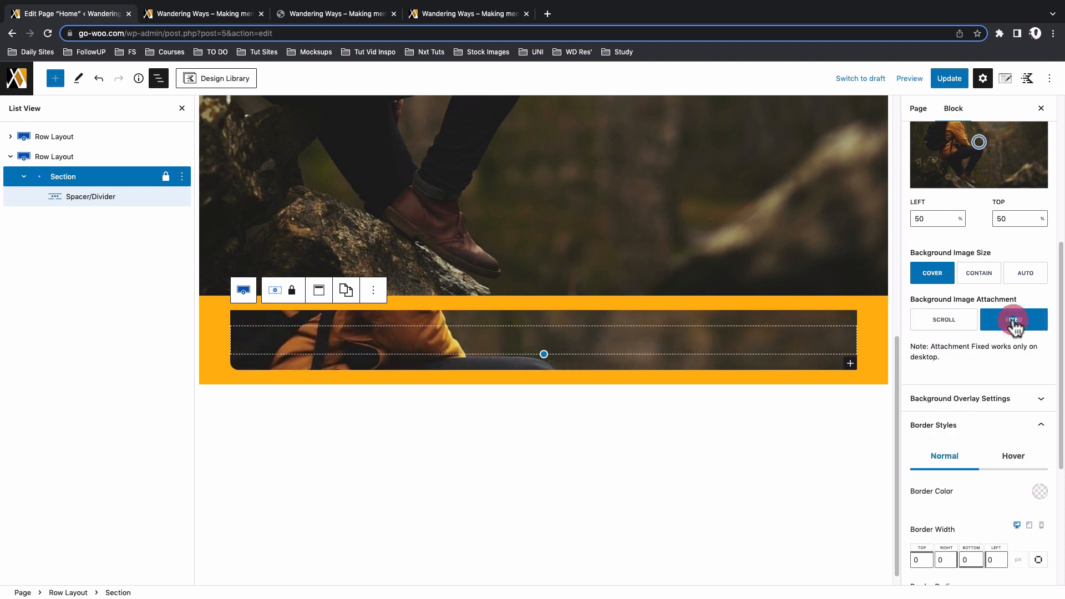
# Position the section's background image at 60% left and 6% top
pyautogui.scroll(1, 938, 256)
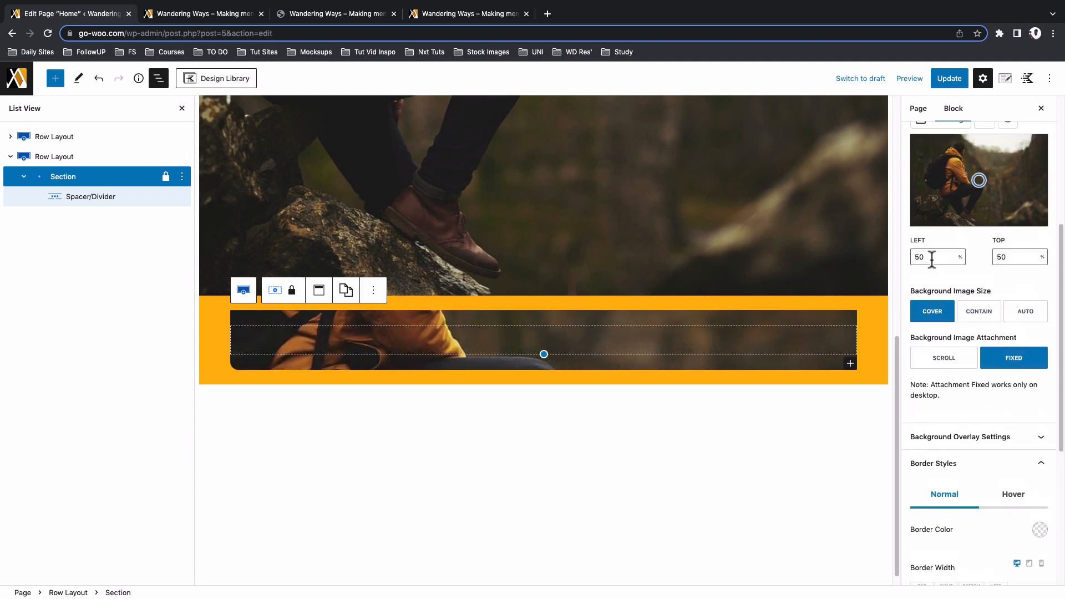
pyautogui.moveTo(933, 258); pyautogui.dragTo(900, 253)
pyautogui.write('60')
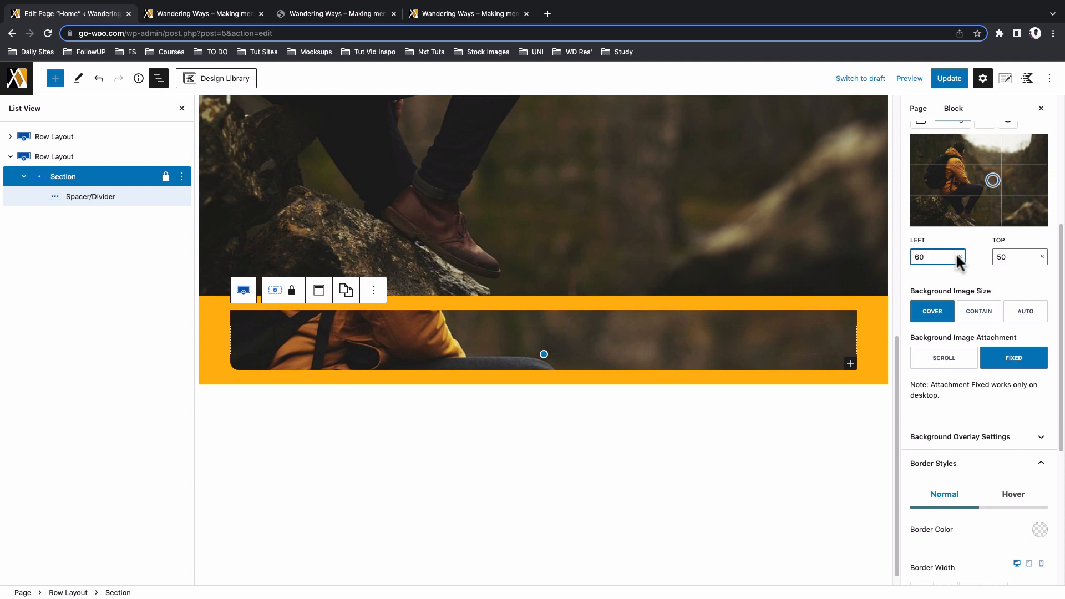
pyautogui.doubleClick(991, 257)
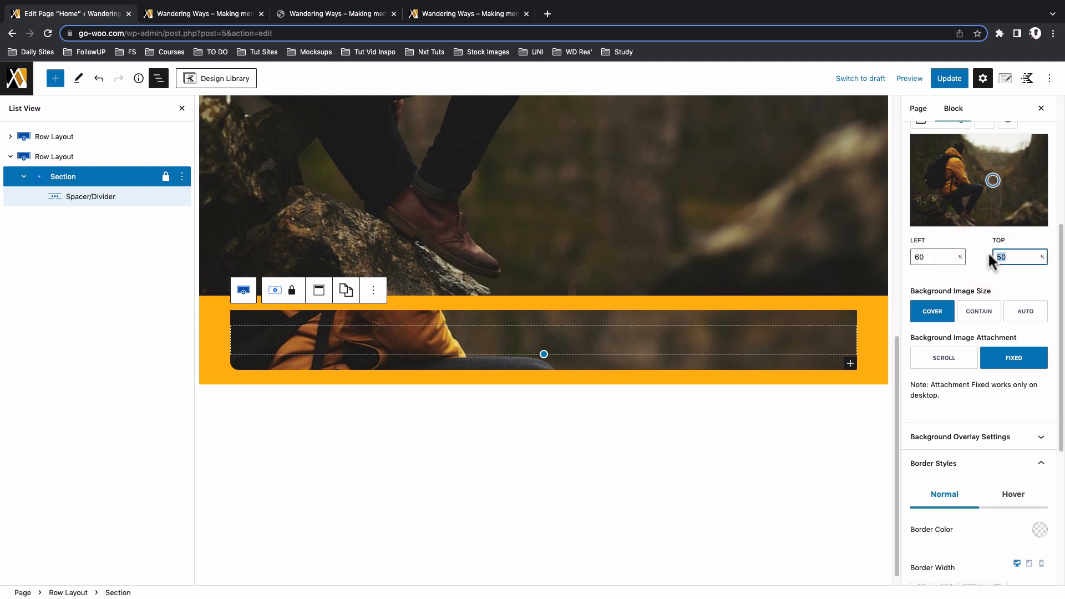
pyautogui.write('6')
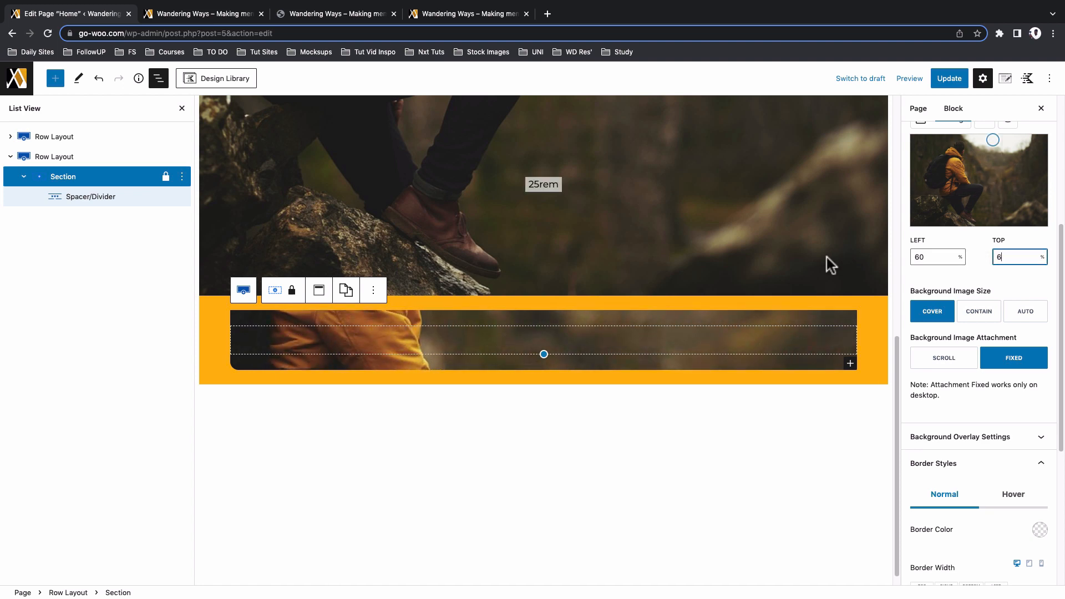
pyautogui.scroll(3, 621, 285)
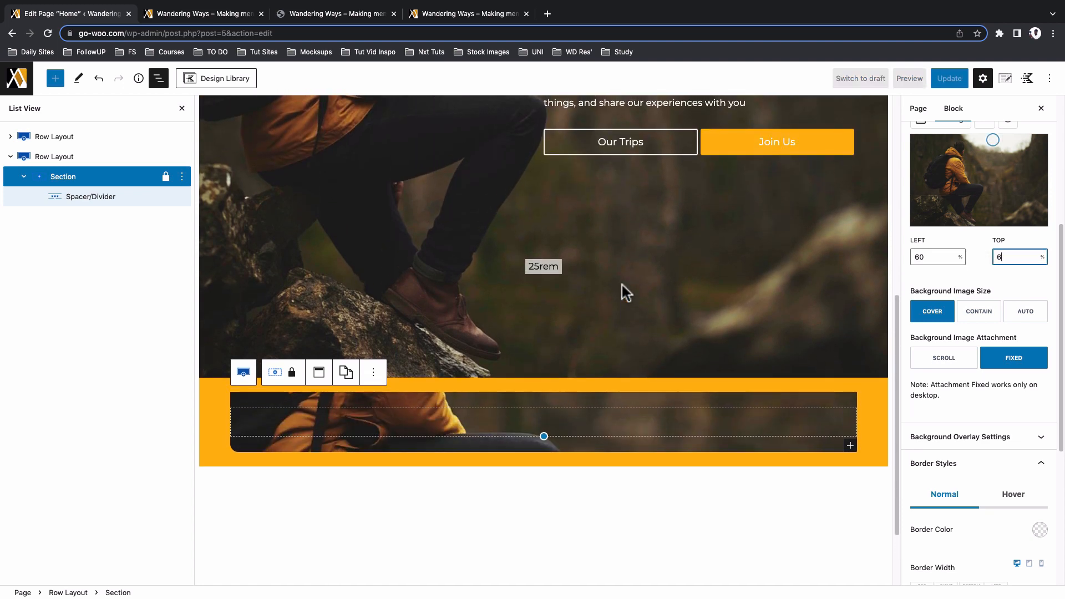
pyautogui.scroll(2, 622, 285)
pyautogui.scroll(-5, 621, 285)
pyautogui.scroll(-1, 983, 386)
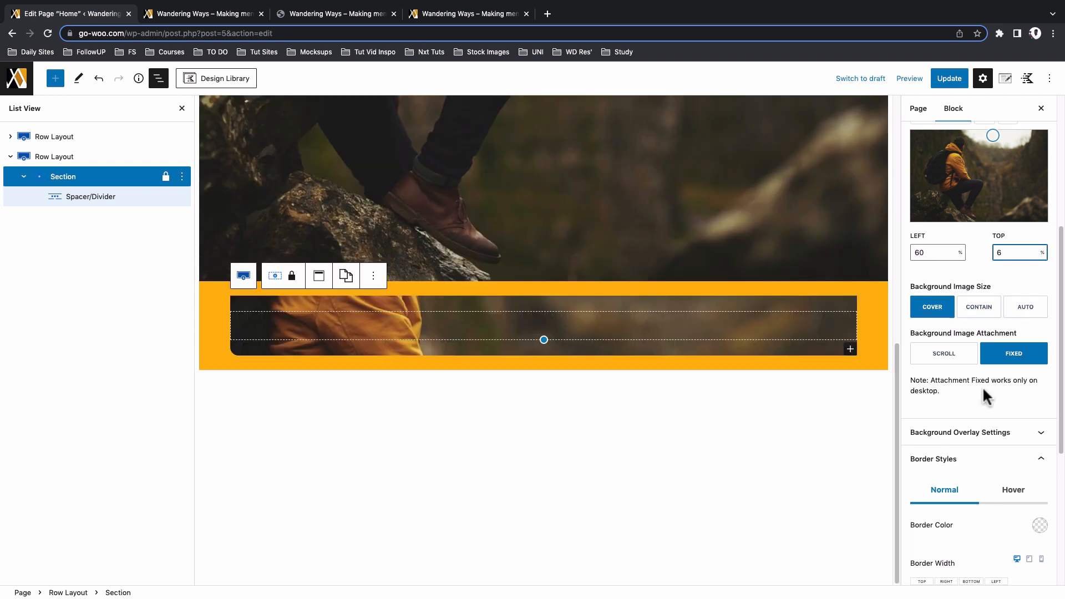
pyautogui.scroll(3, 983, 386)
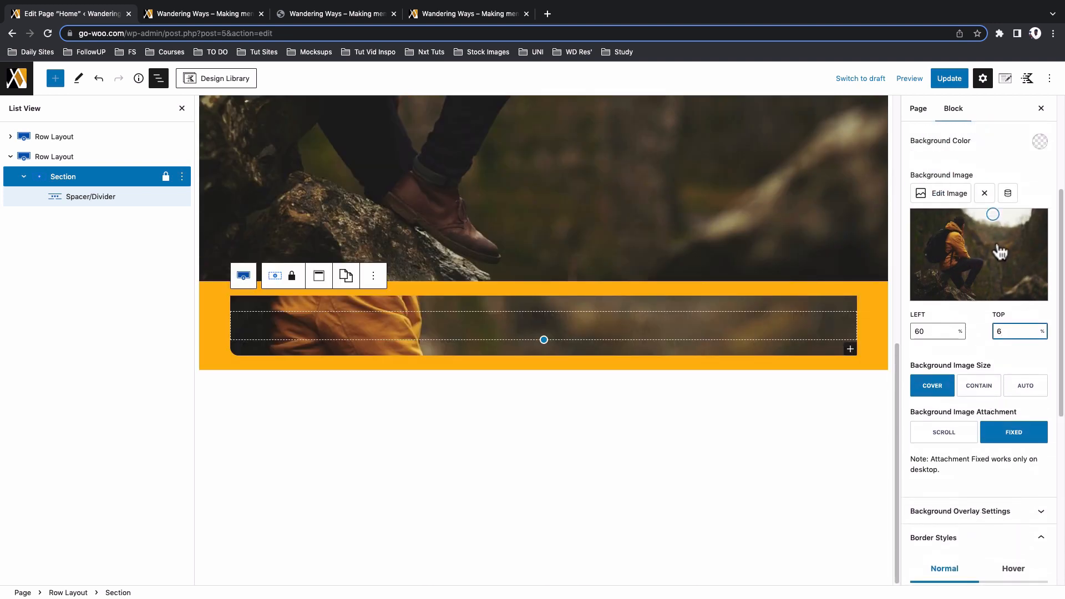
# Update the page and preview the section with its fixed background in a new tab
pyautogui.click(943, 78)
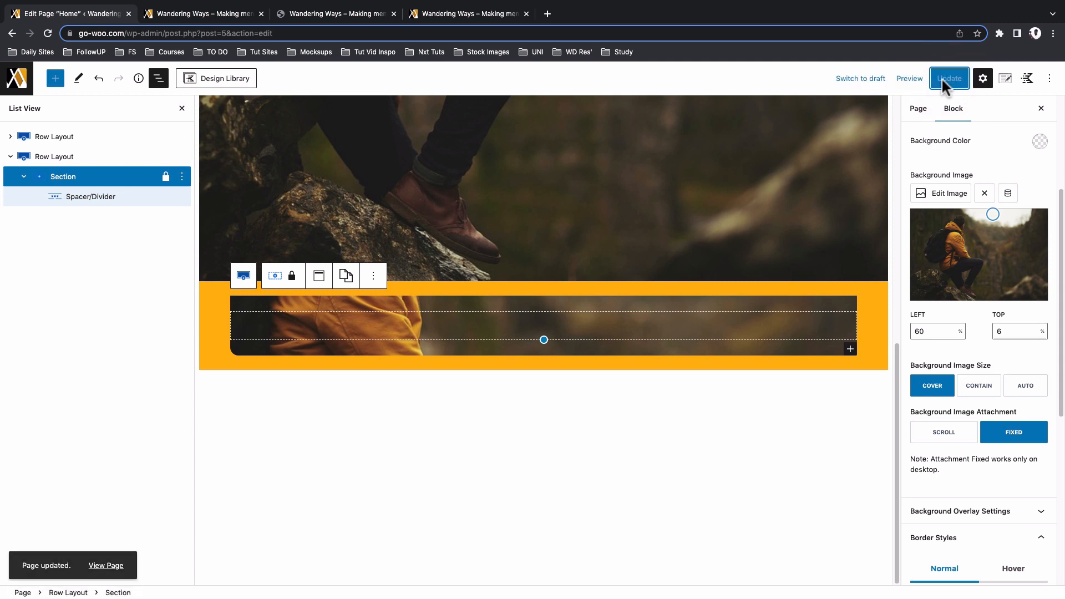
pyautogui.click(910, 79)
pyautogui.click(857, 180)
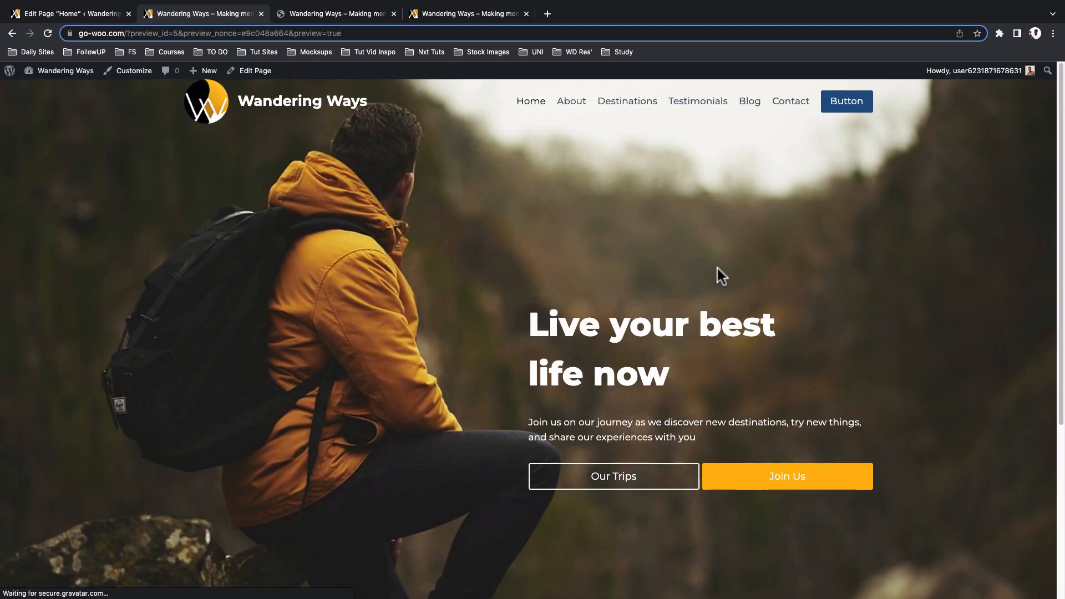
pyautogui.scroll(-5, 881, 510)
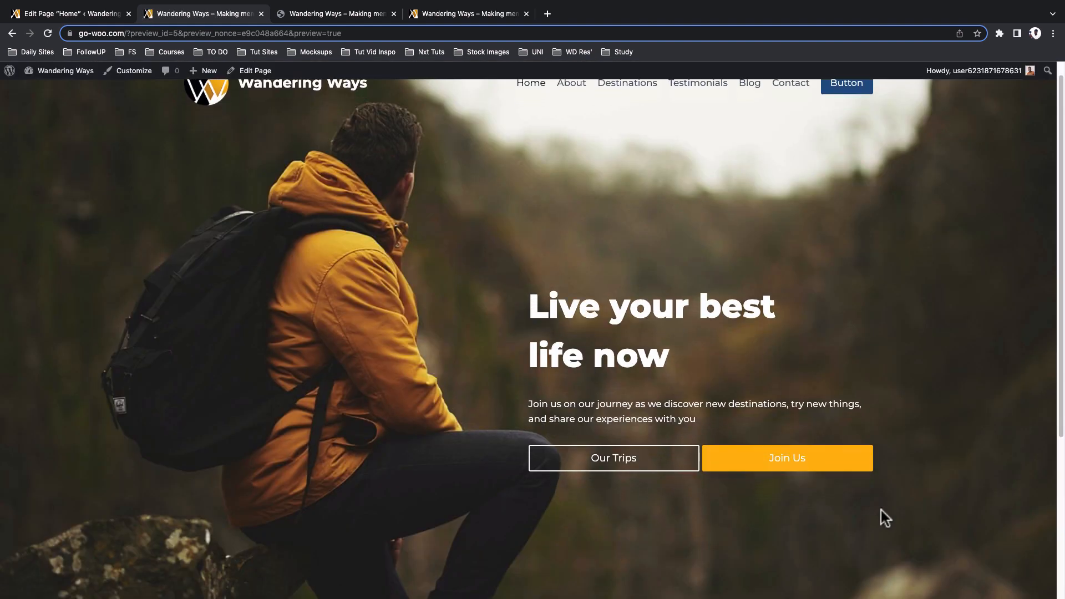
# Back in the page editor, set the top and bottom padding of the orange row layout to 0 px
pyautogui.click(78, 17)
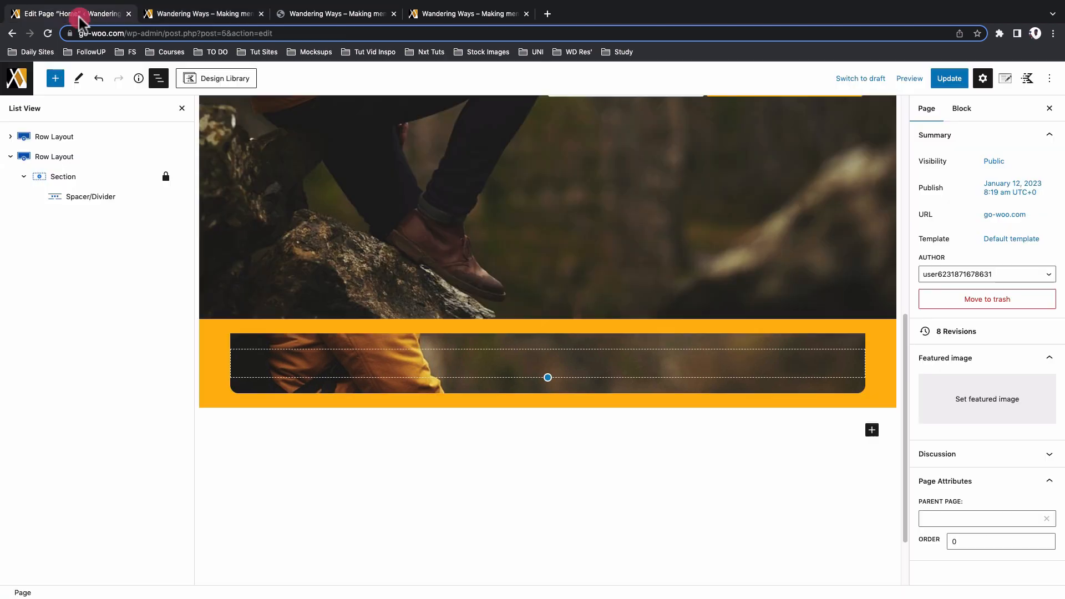
pyautogui.click(98, 162)
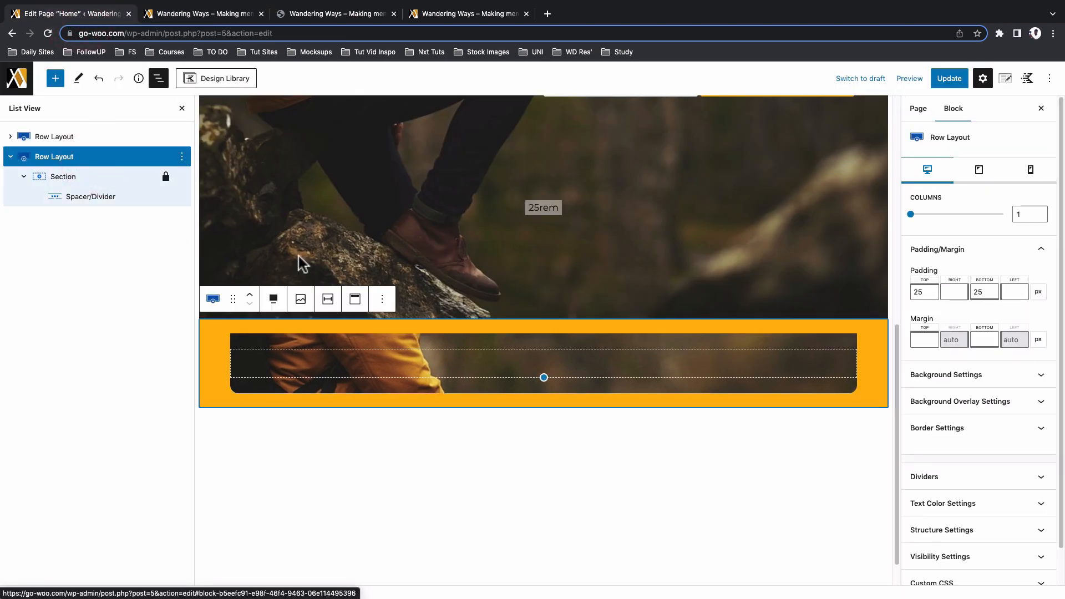
pyautogui.doubleClick(915, 293)
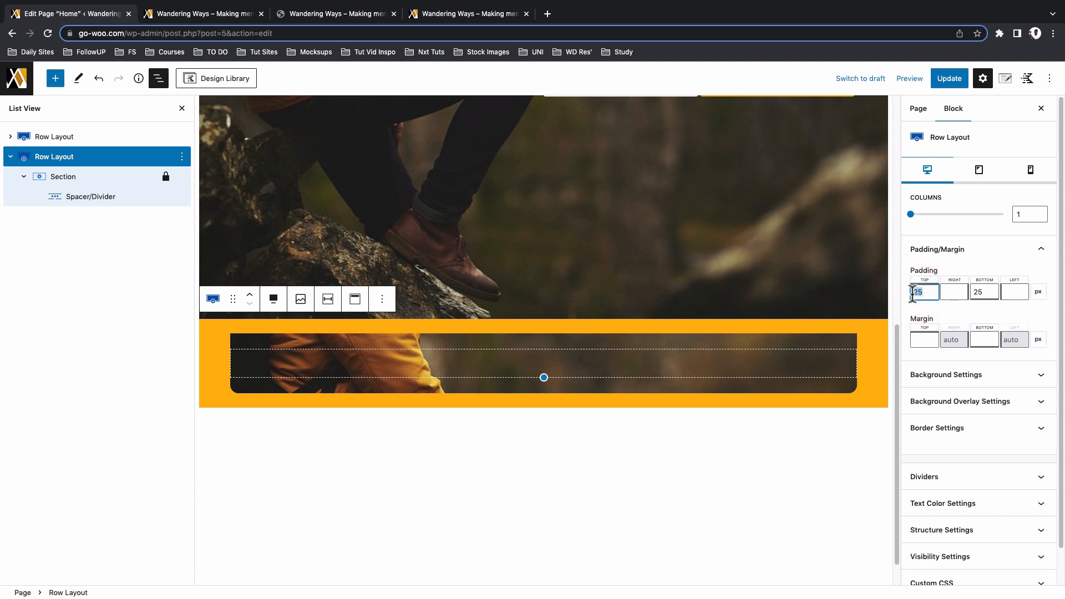
pyautogui.write('0')
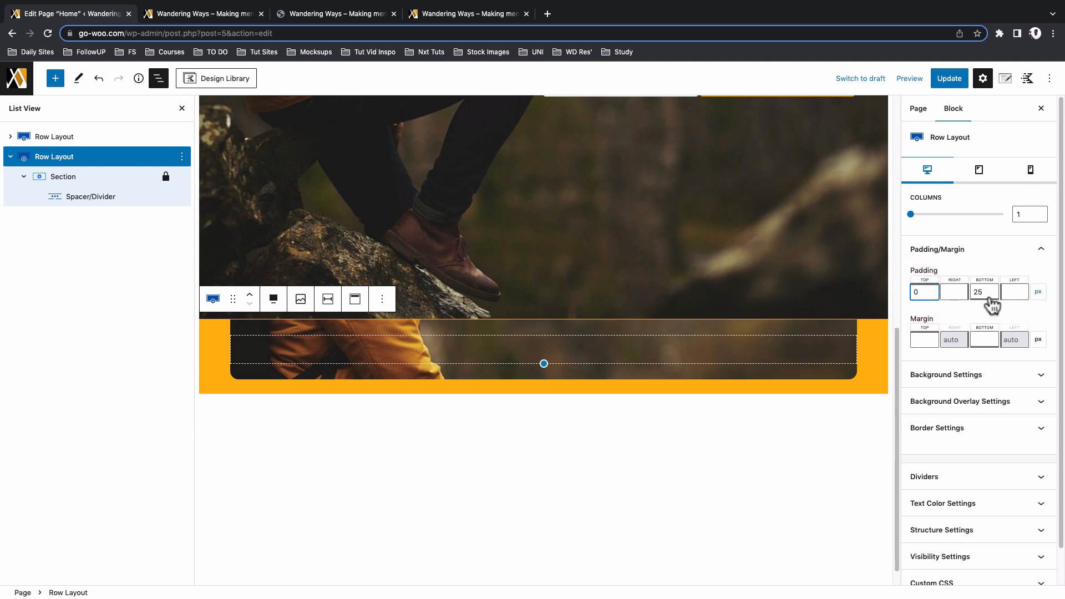
pyautogui.moveTo(985, 294); pyautogui.dragTo(965, 296)
pyautogui.doubleClick(982, 293)
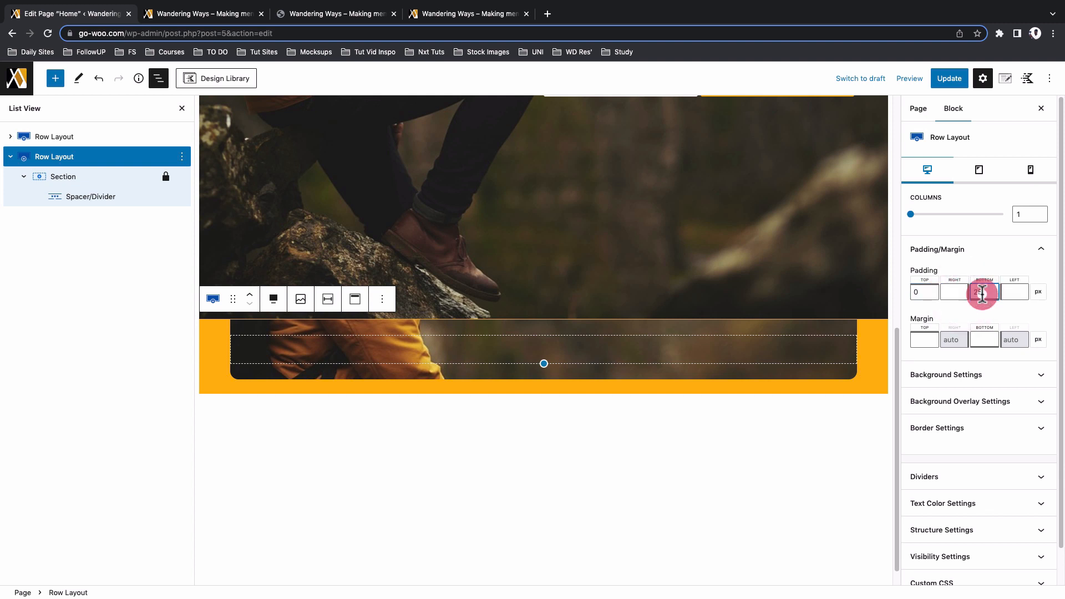
pyautogui.write('0')
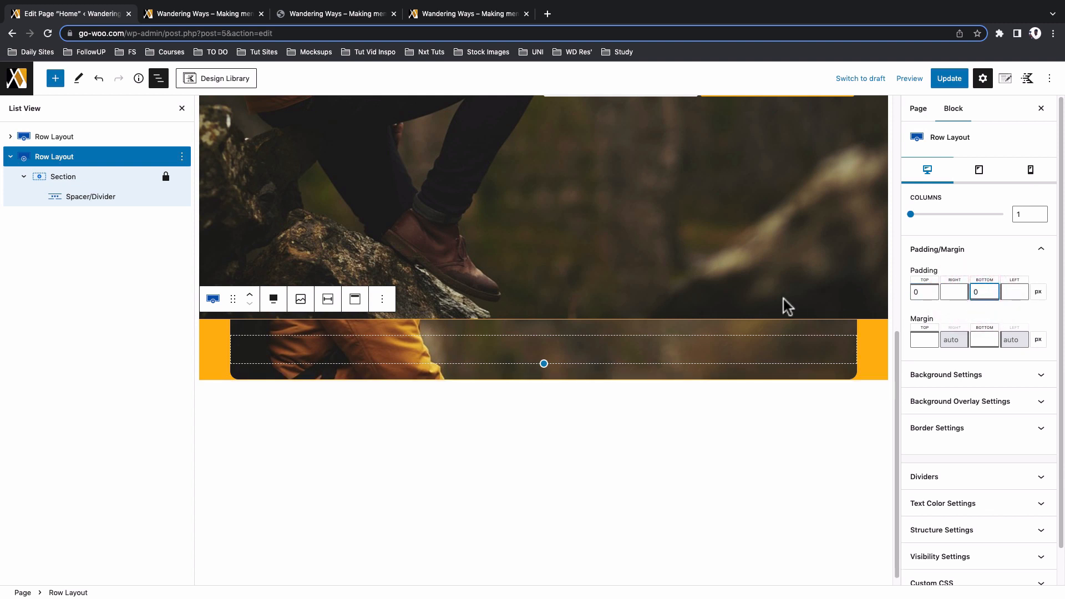
# Save the page and check in the preview how the row joins the hero section
pyautogui.hotkey('ctrl', 's')
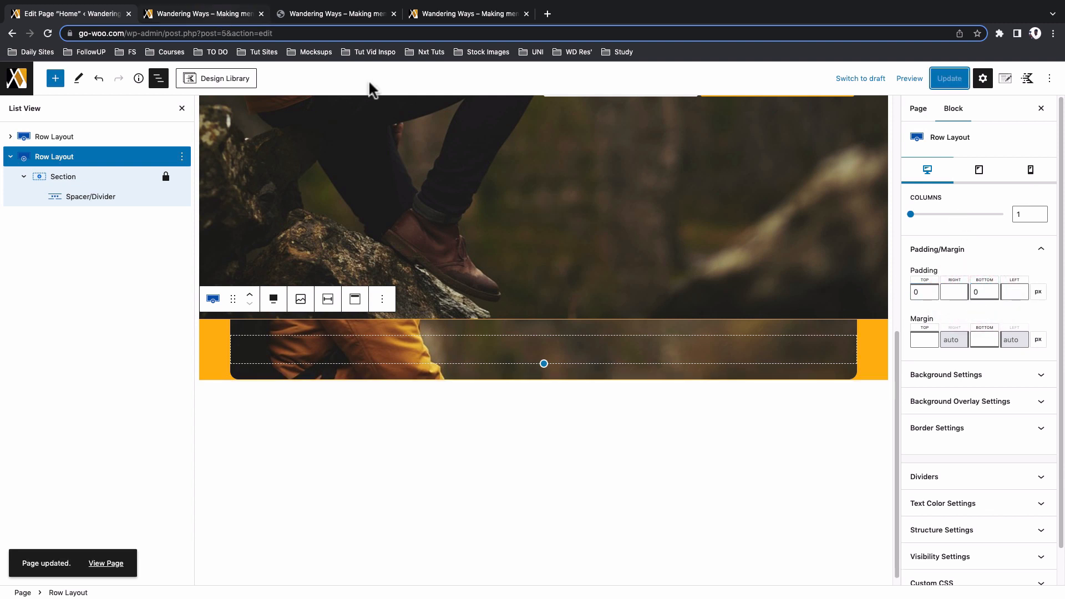
pyautogui.click(910, 89)
pyautogui.click(888, 181)
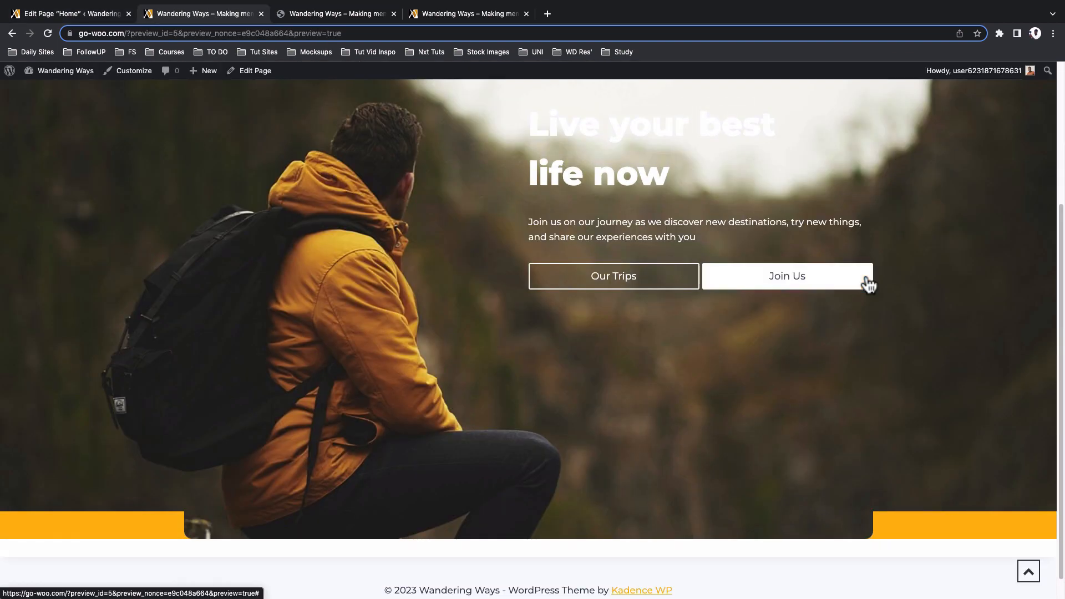
pyautogui.scroll(2, 868, 284)
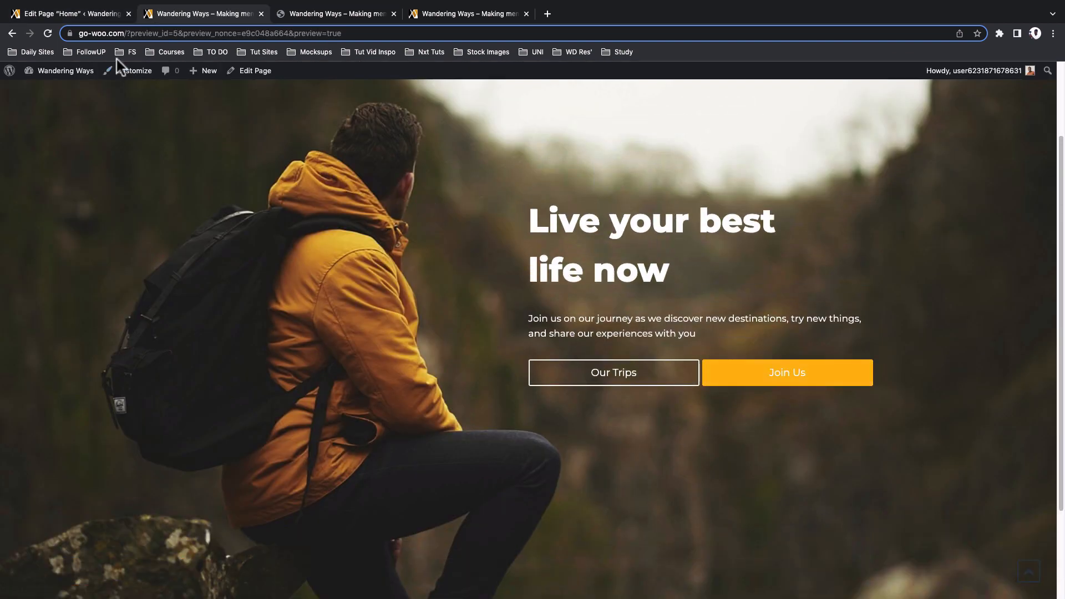
# Examine the finished reference site's content row below the hero, including its text and images, and return to the page editor
pyautogui.click(89, 19)
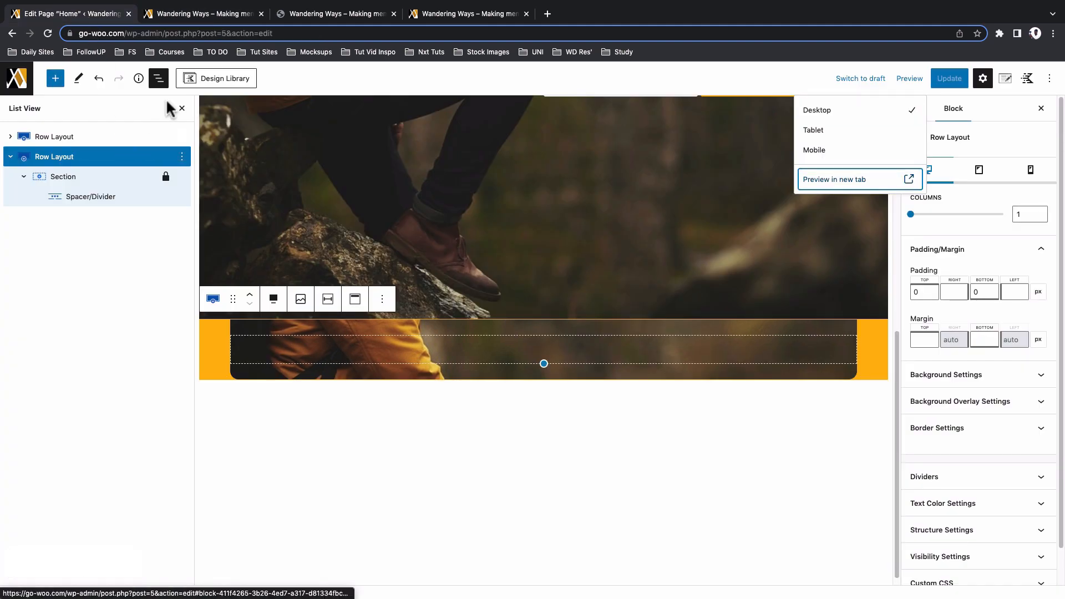
pyautogui.click(438, 13)
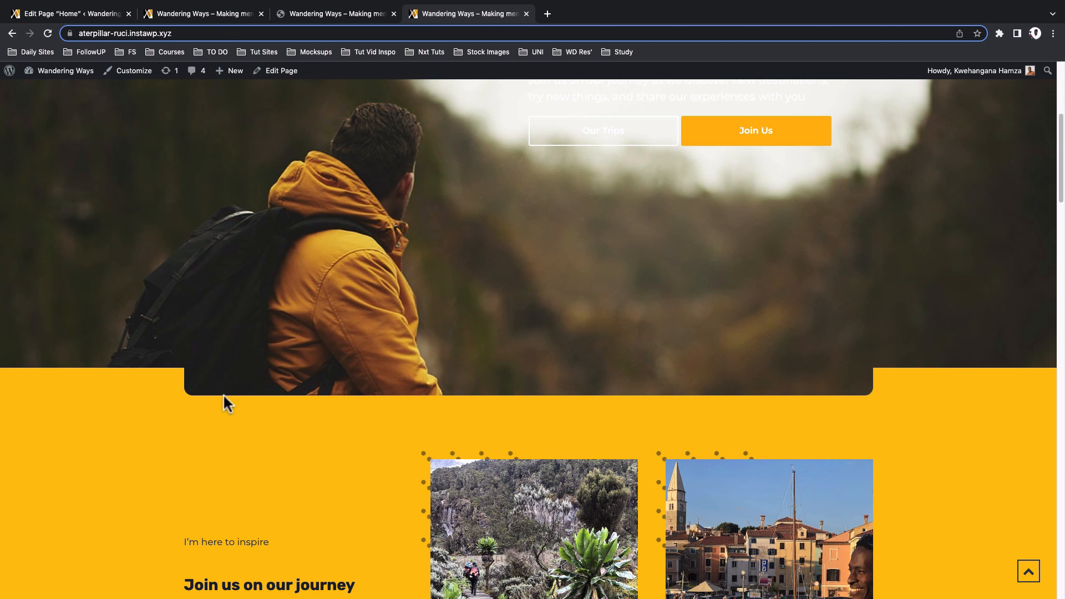
pyautogui.scroll(-5, 126, 441)
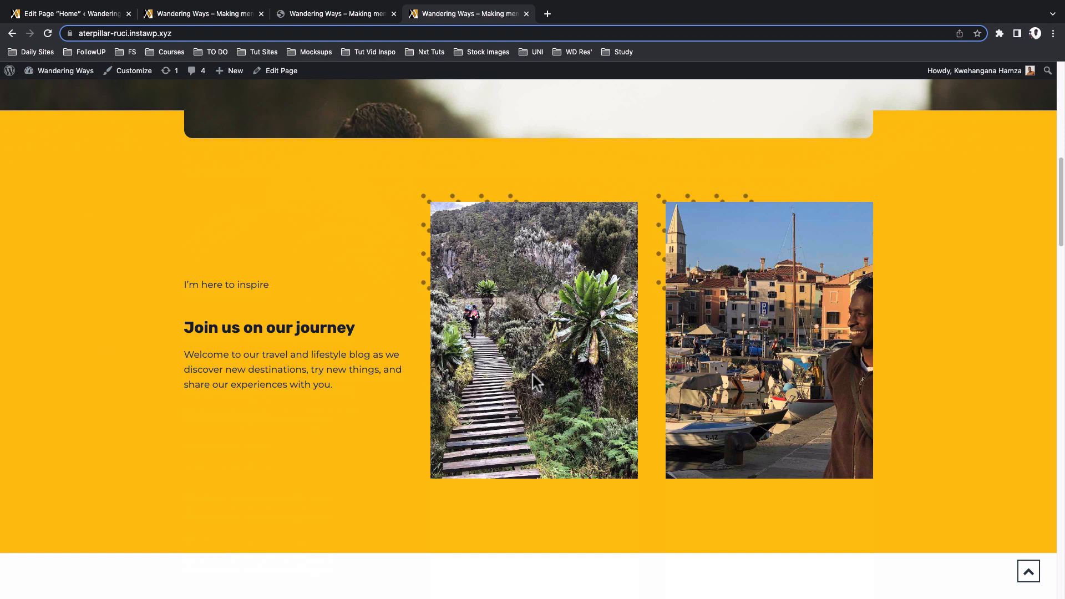
pyautogui.click(83, 12)
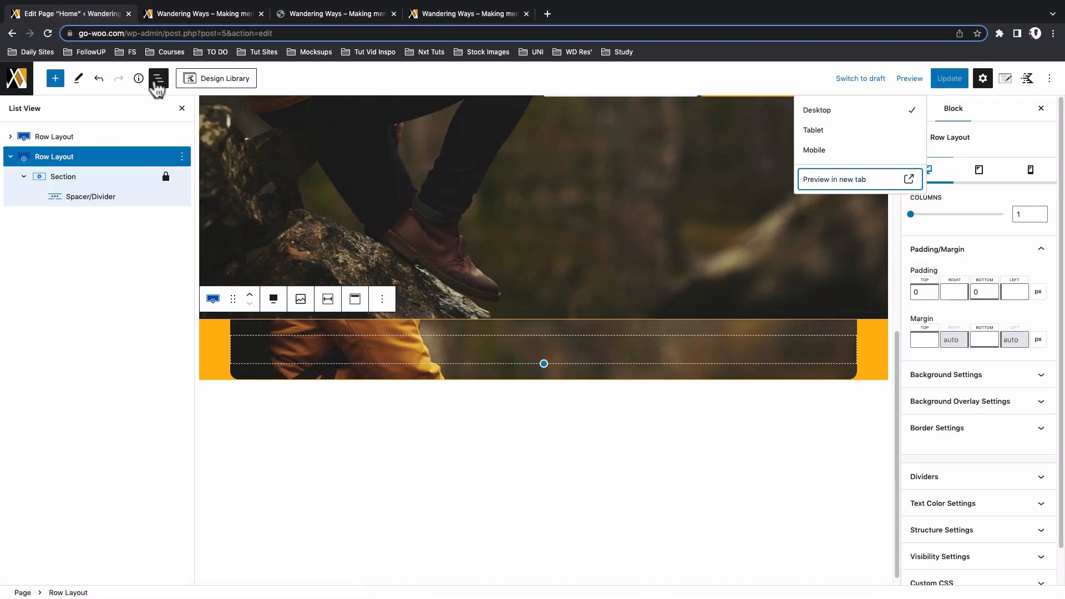
# Add a row layout with three equal columns below the spacer row
pyautogui.click(55, 78)
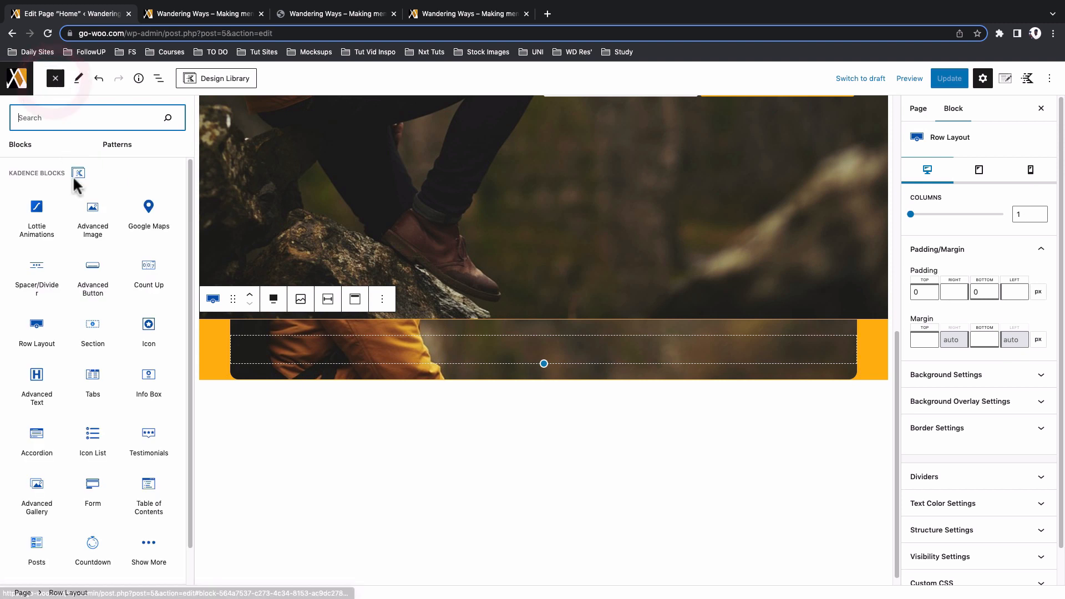
pyautogui.click(50, 341)
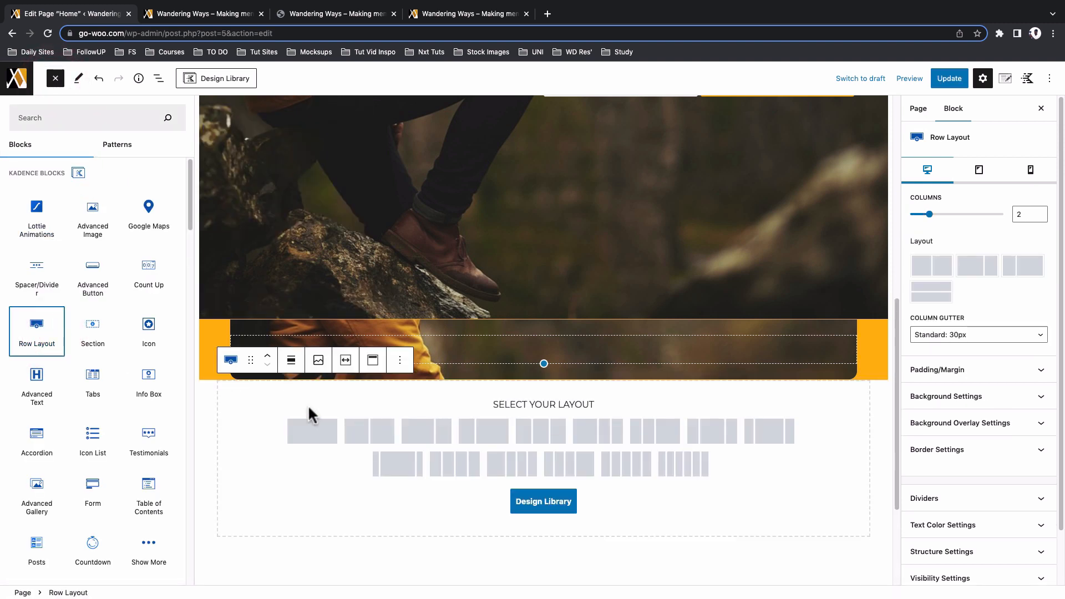
pyautogui.click(543, 441)
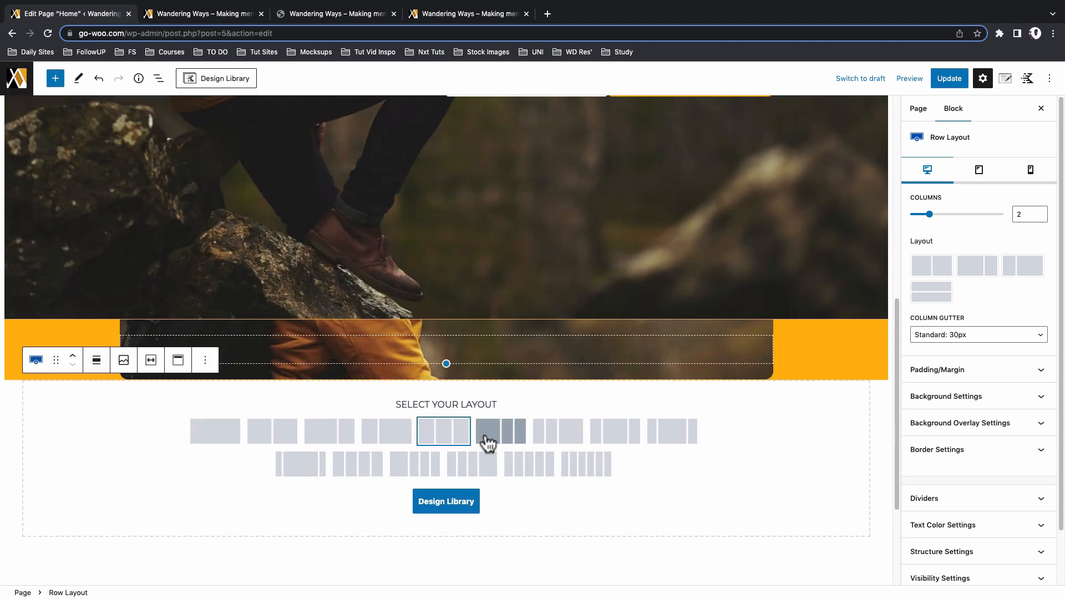
pyautogui.click(441, 431)
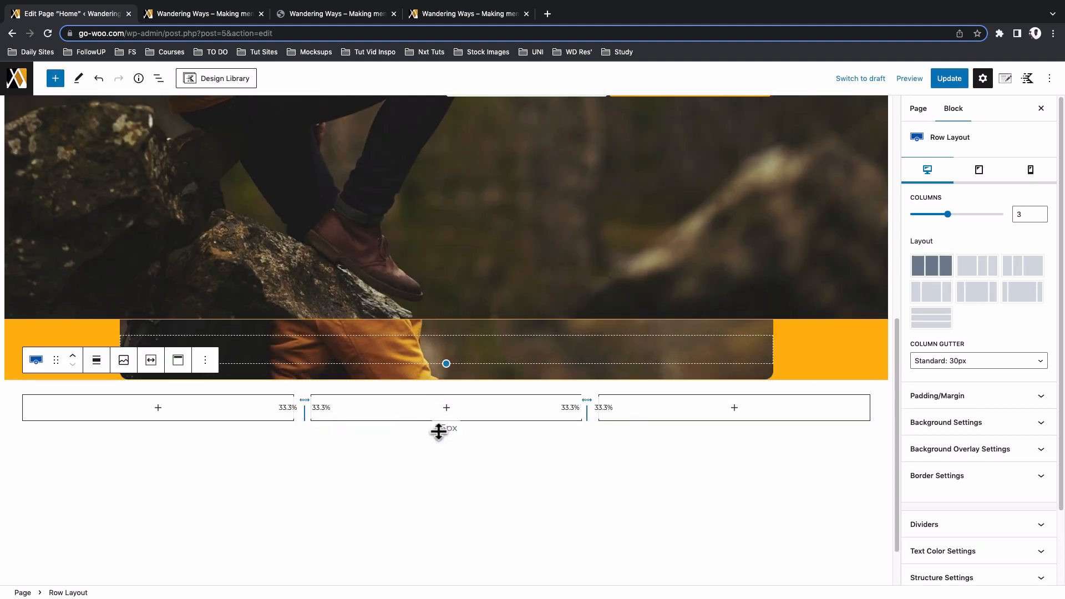
# Make the three-column row full width and have its content use the theme's inner width
pyautogui.click(97, 360)
pyautogui.click(105, 454)
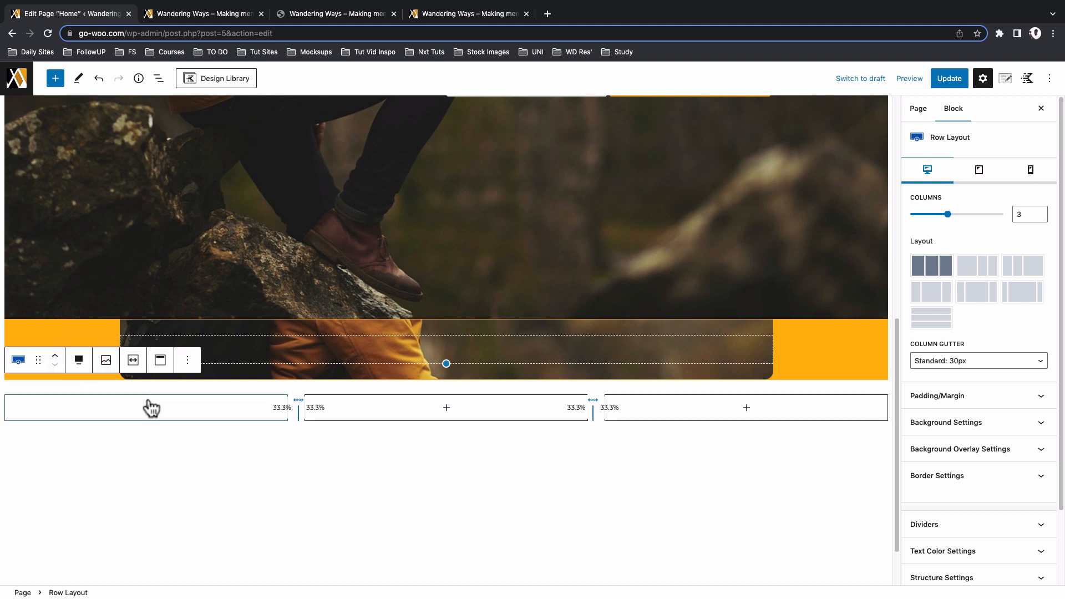
pyautogui.click(133, 362)
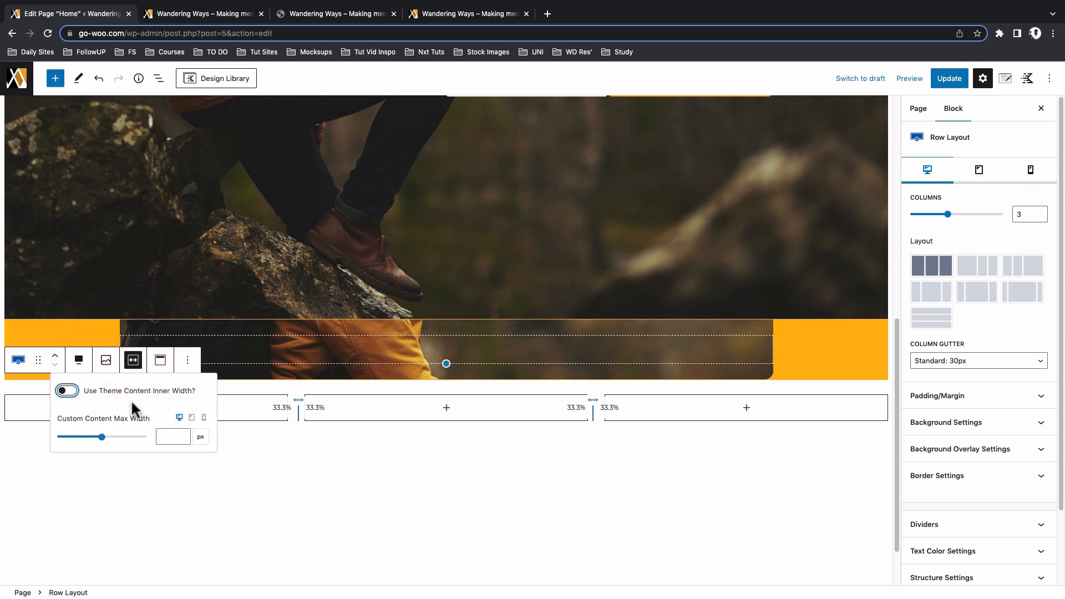
pyautogui.click(73, 392)
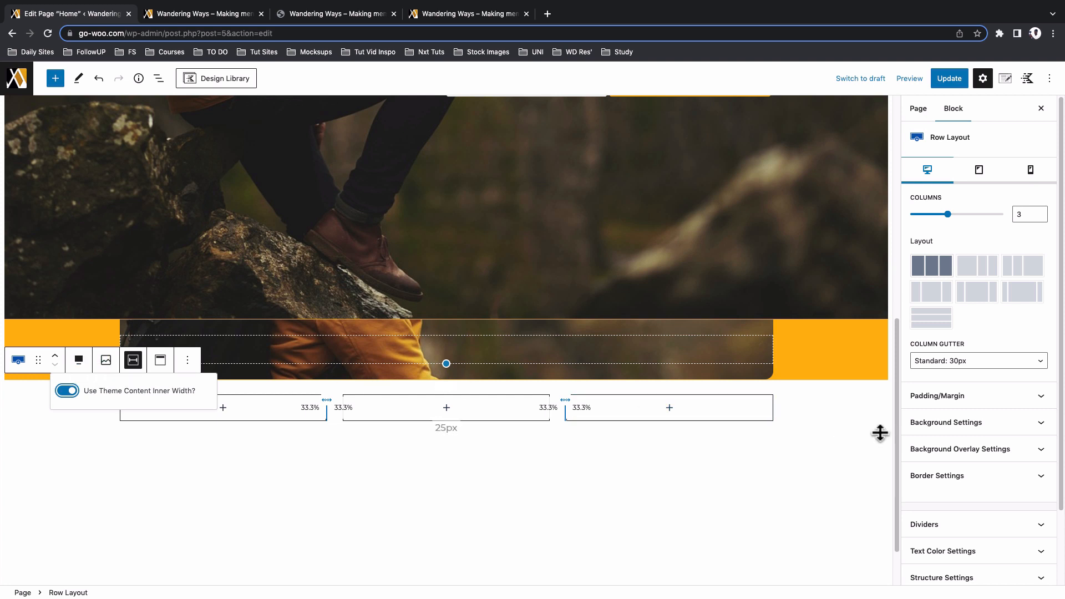
# Set the three-column row's background color to the orange palette color FFB701
pyautogui.click(995, 429)
pyautogui.scroll(-3, 996, 430)
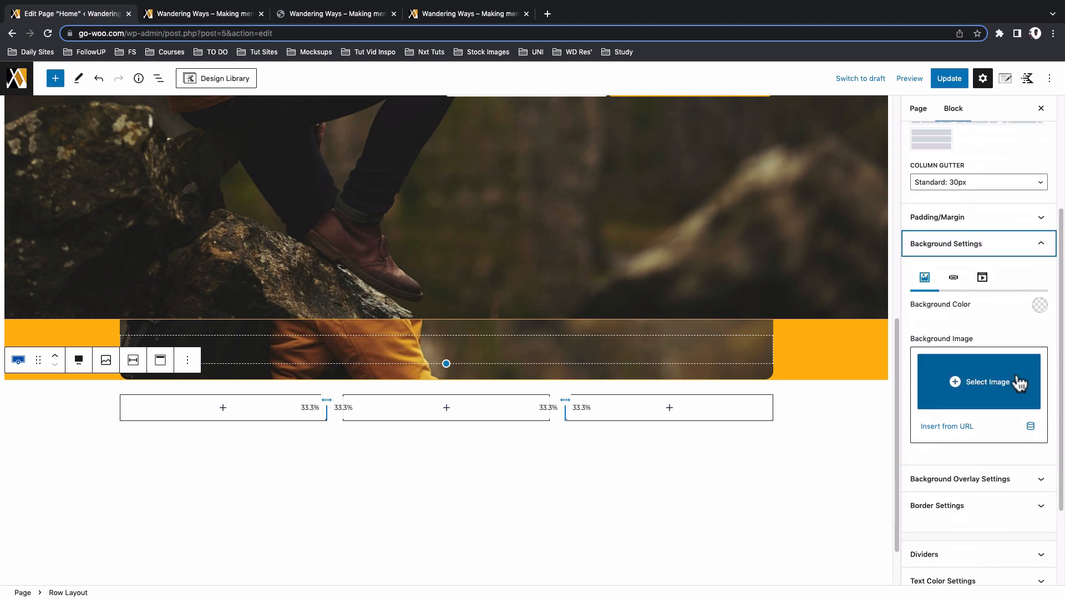
pyautogui.click(1047, 308)
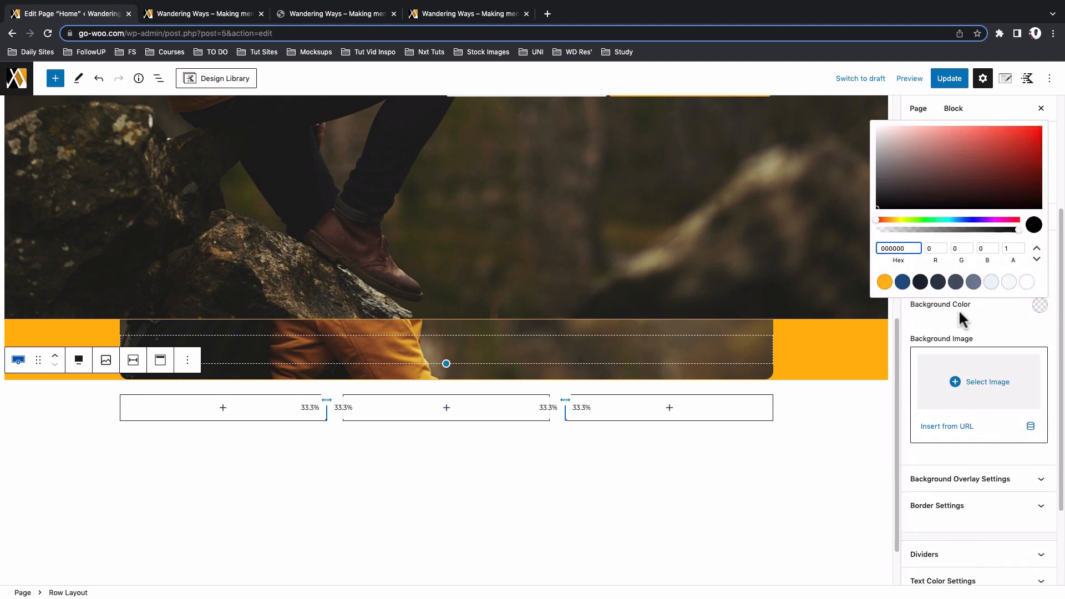
pyautogui.click(878, 283)
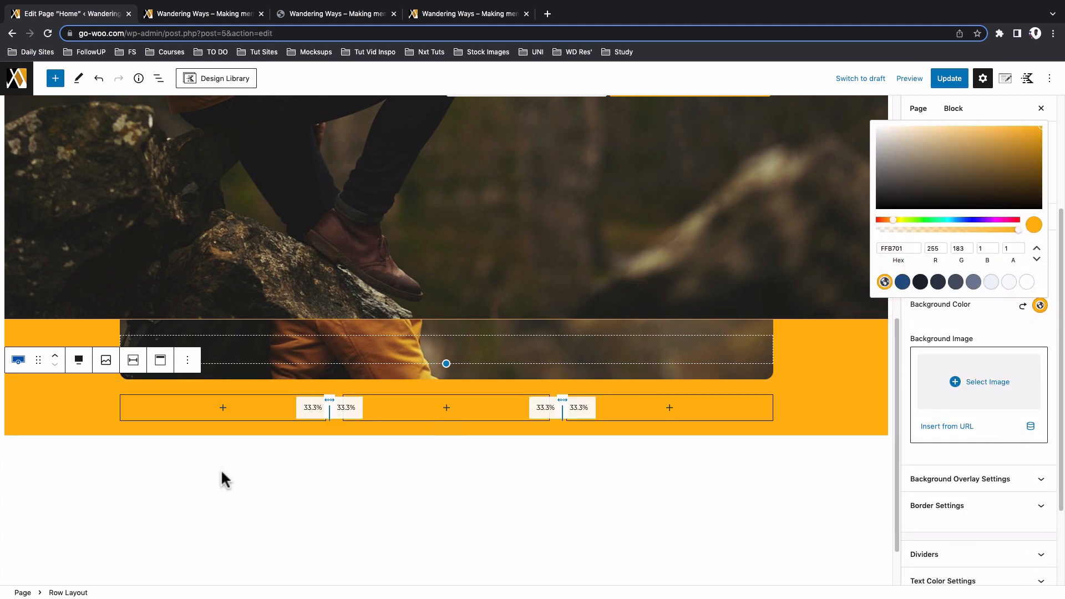
# Clear the top and bottom padding of the three-column row and switch its padding unit to percent
pyautogui.click(159, 78)
pyautogui.click(94, 177)
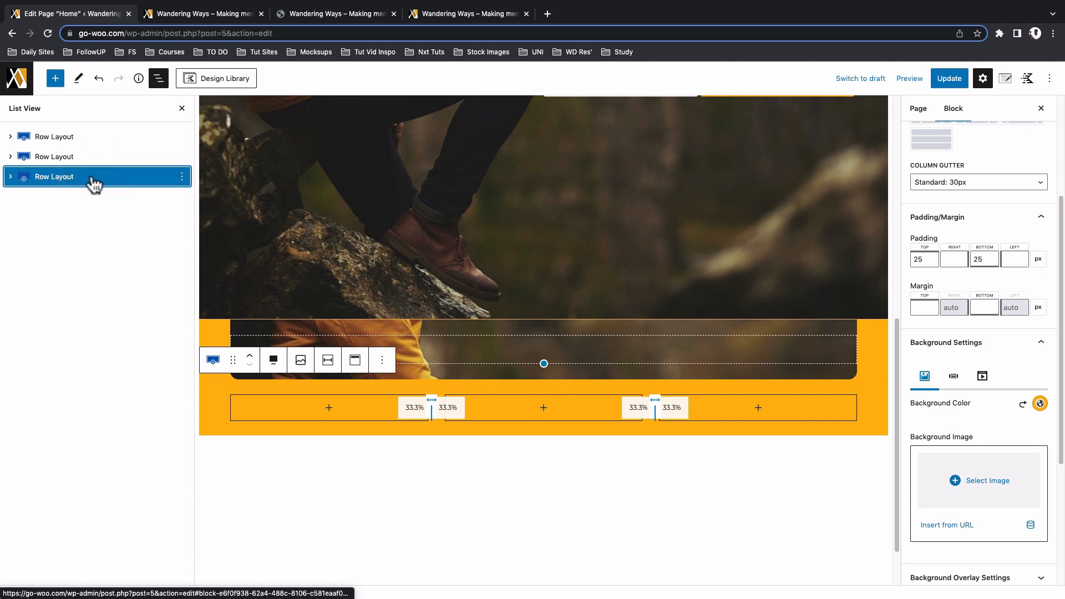
pyautogui.click(922, 259)
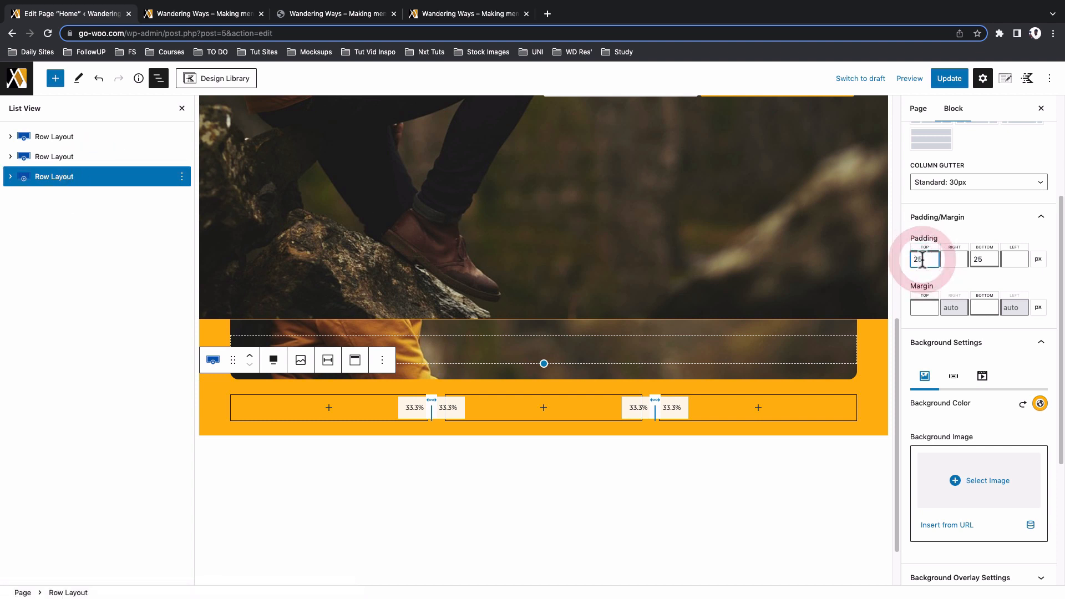
pyautogui.click(925, 259)
pyautogui.press('BackSpace')
pyautogui.press('BackSpace')
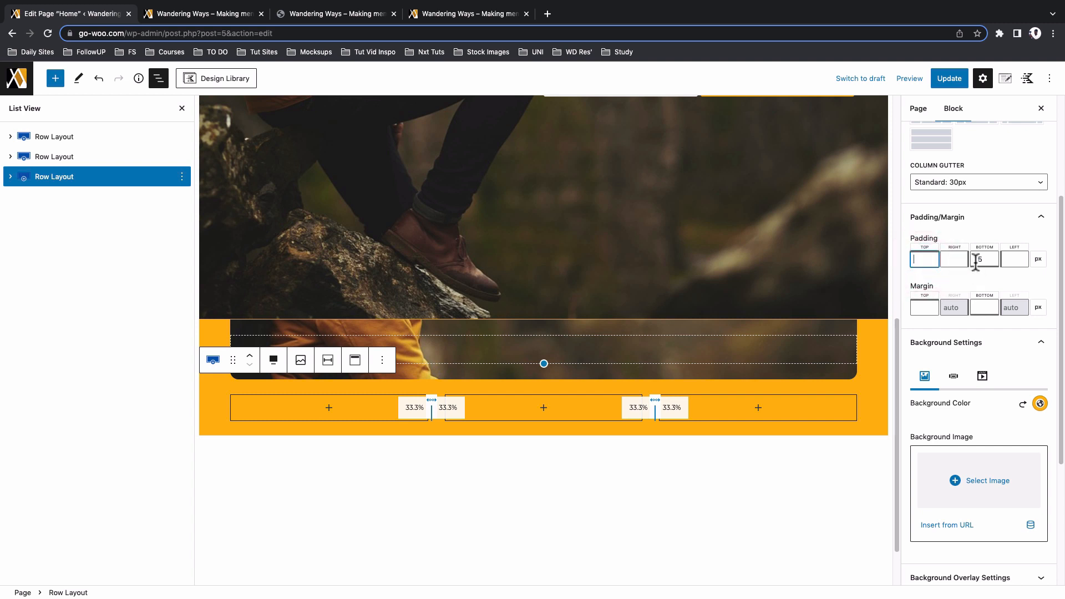
pyautogui.click(983, 259)
pyautogui.press('BackSpace')
pyautogui.press('BackSpace')
pyautogui.click(1038, 259)
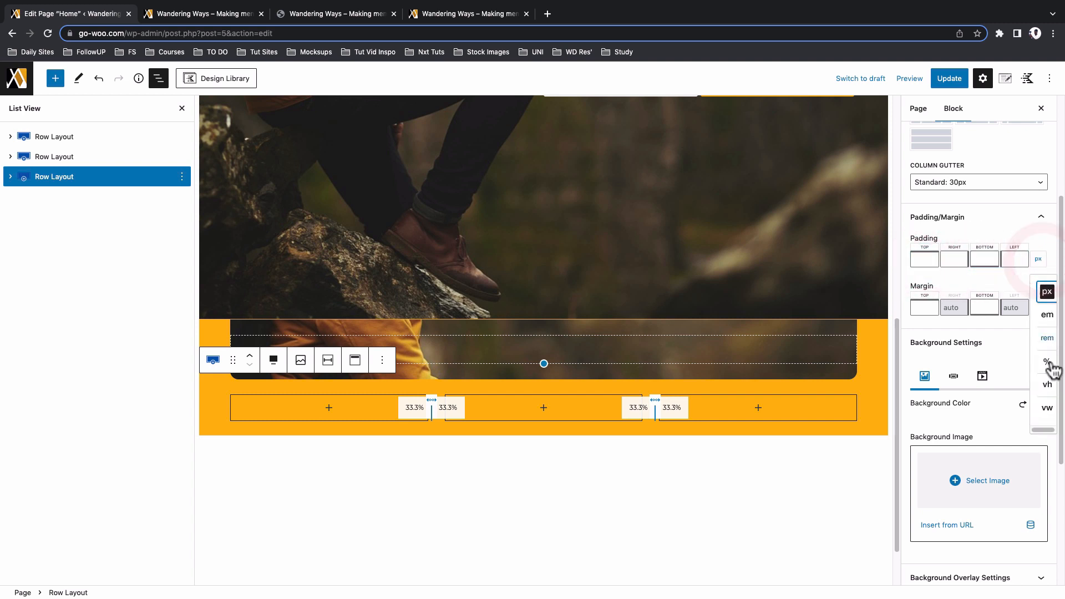
pyautogui.click(1047, 366)
# Set the three-column row's top padding to 5% and its bottom padding to 7%
pyautogui.click(926, 259)
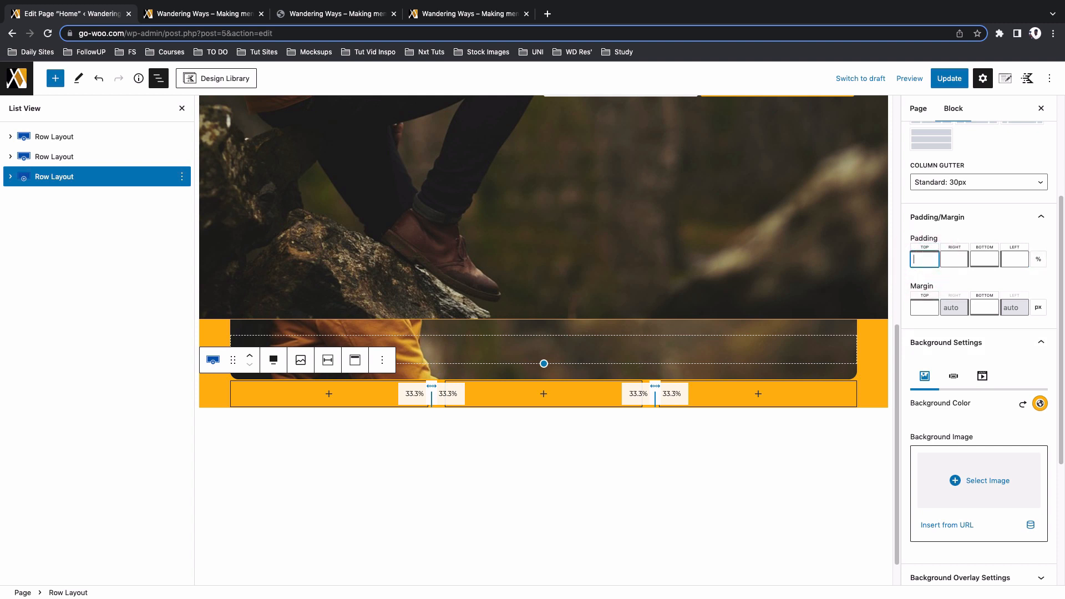
pyautogui.write('5')
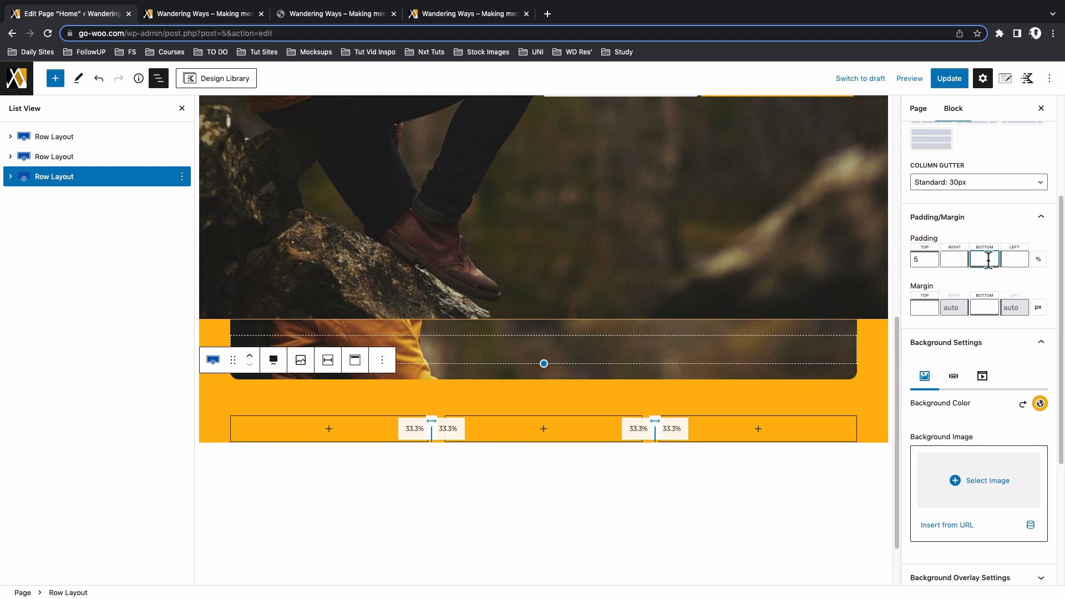
pyautogui.write('7')
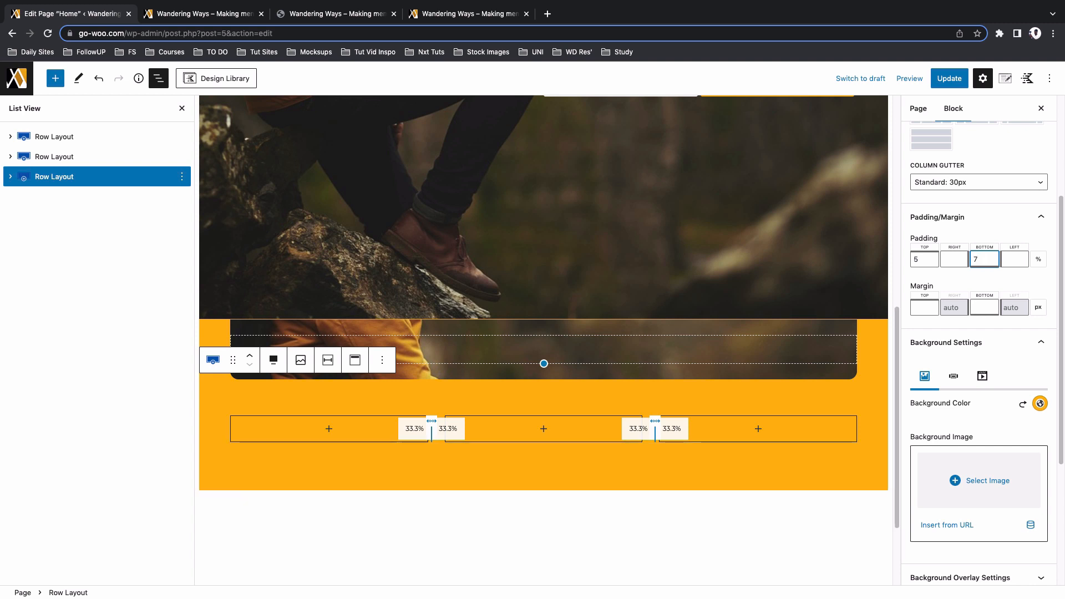
# Fill the first column with "I'm here to inspire", the heading "Join us on our journey" and the paragraph welcoming readers to the travel and lifestyle blog
pyautogui.click(321, 436)
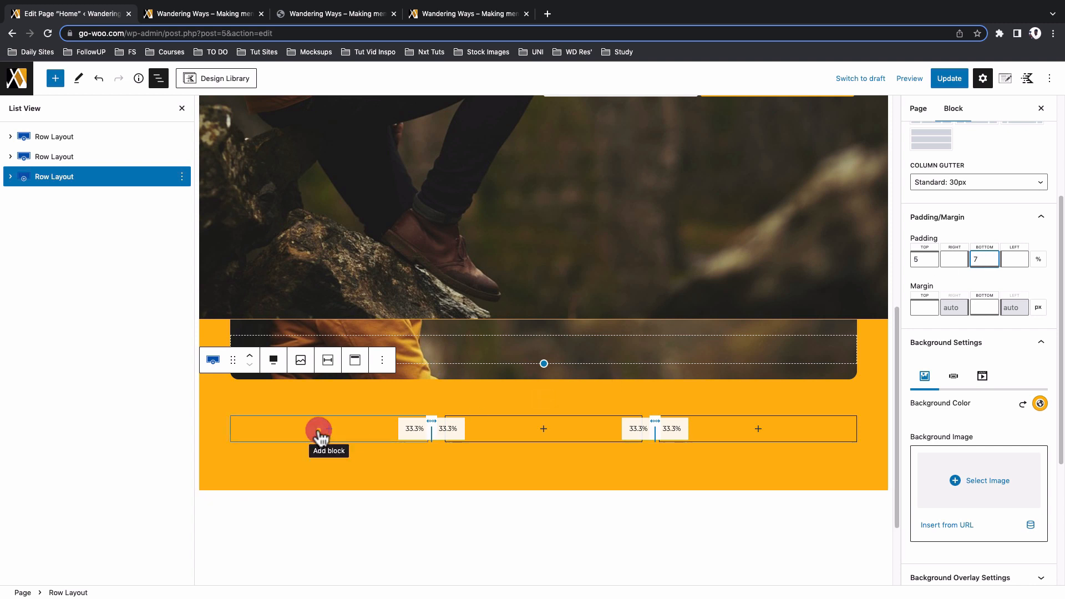
pyautogui.click(269, 300)
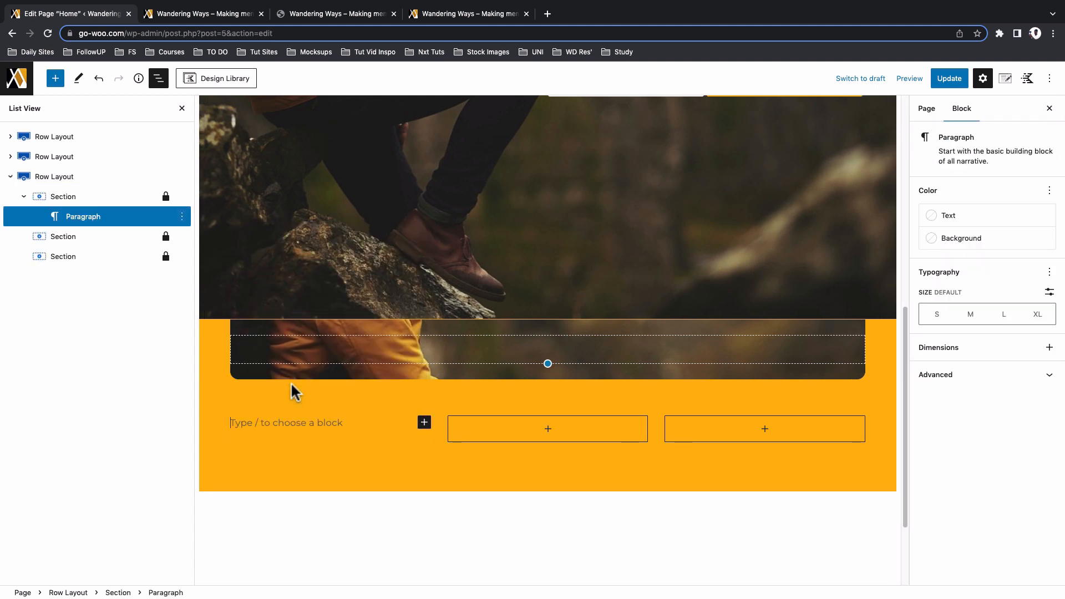
pyautogui.write('I’m here to inspire Join us on our journey Welcome to our travel and lifestyle blog as we discover new destinations, try new things, and share our experiences with you.')
pyautogui.scroll(-4, 389, 422)
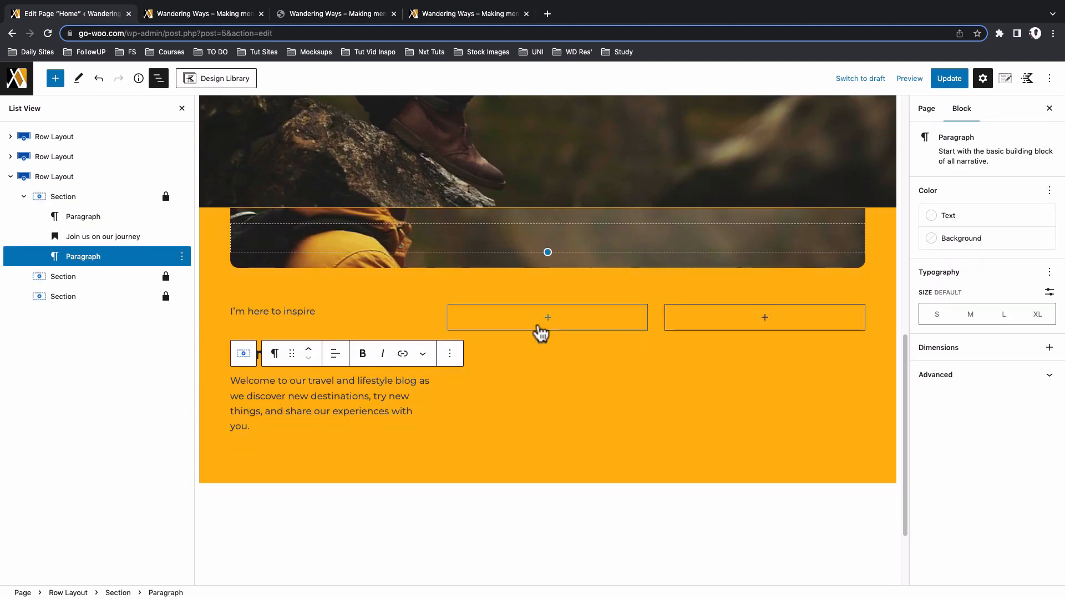
# Check the image columns on the reference site, and insert the wooden boardwalk image into the second column
pyautogui.press('super+4')
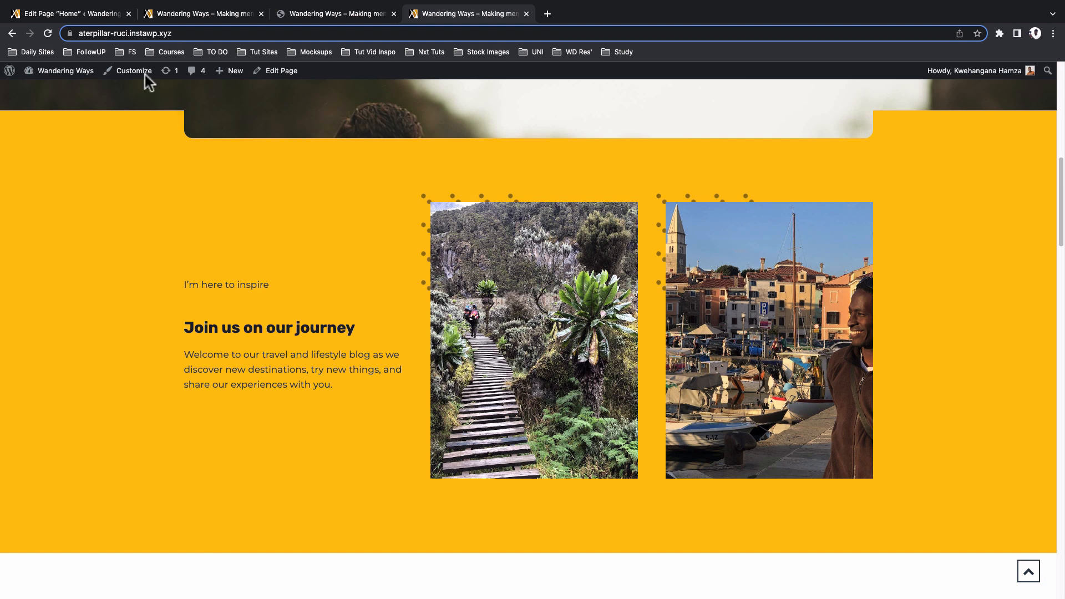
pyautogui.click(77, 15)
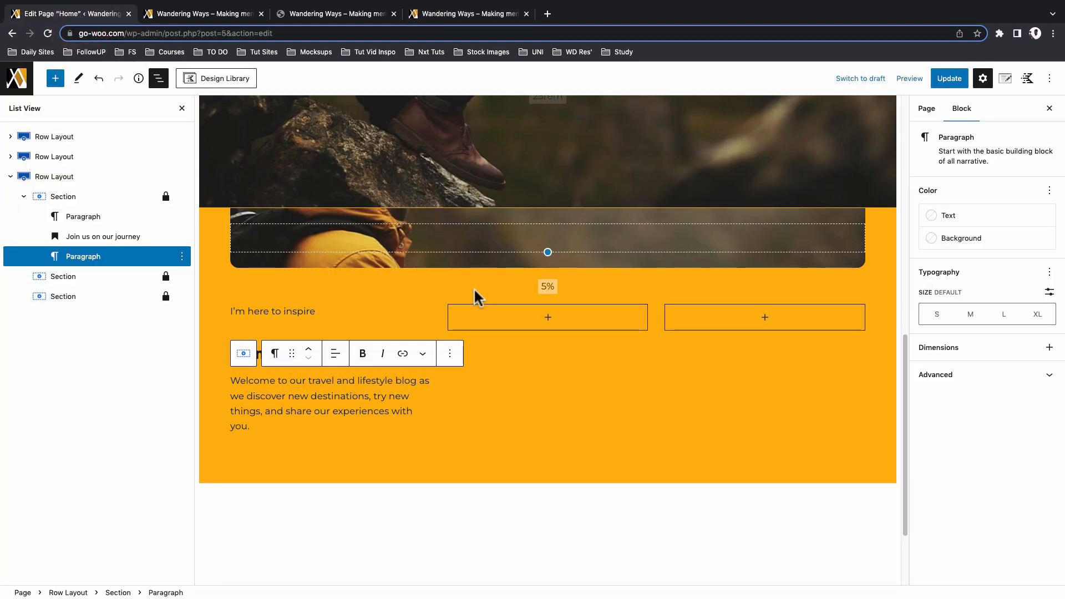
pyautogui.click(533, 329)
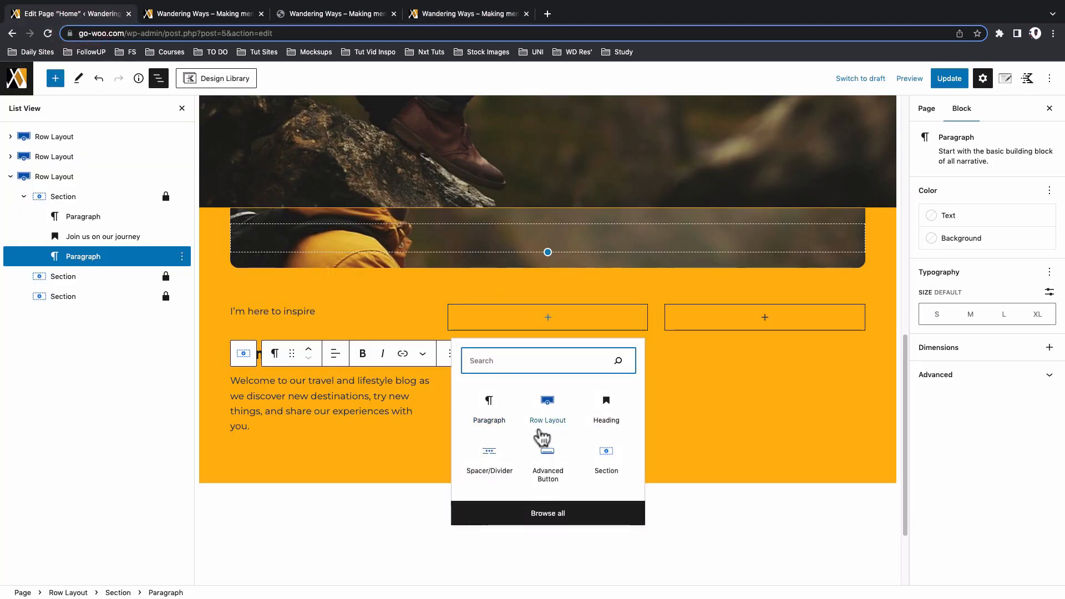
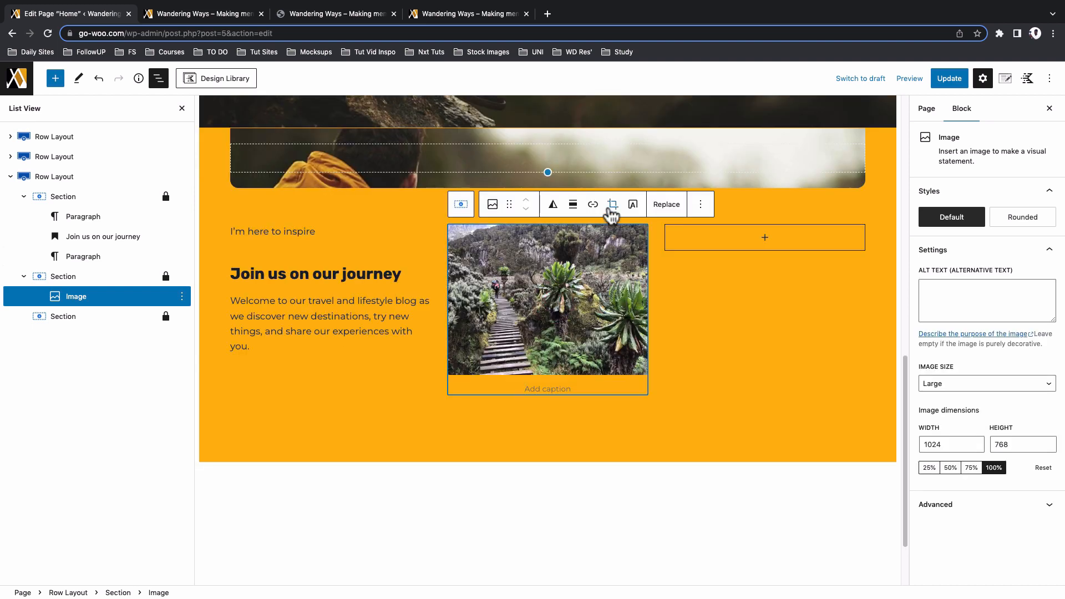
# Crop the second column's image to a 3:4 portrait ratio, shifting it within the crop frame, and select the row layout
pyautogui.click(613, 205)
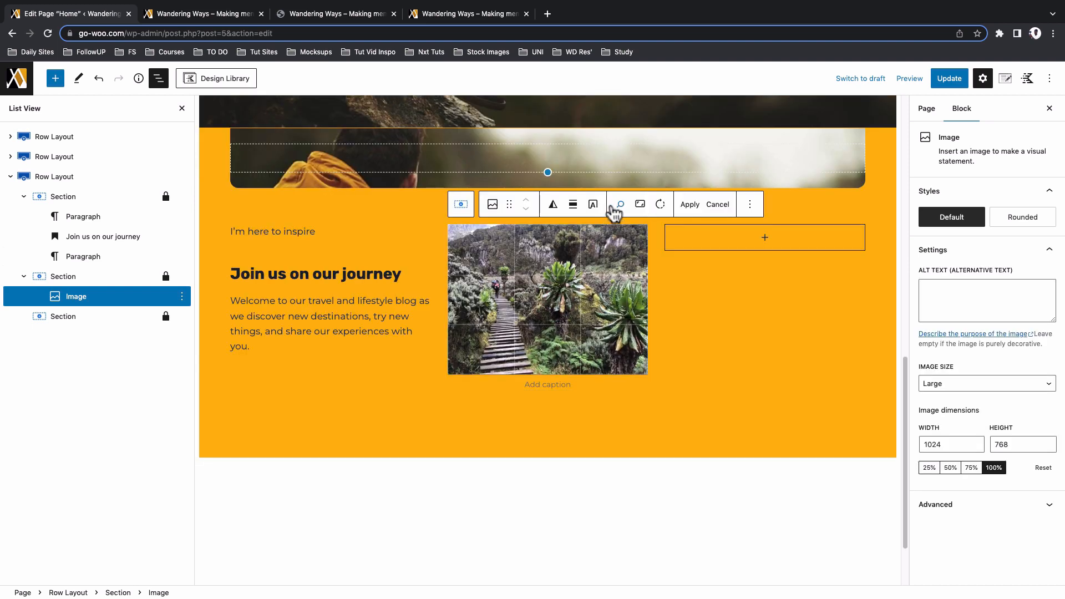
pyautogui.click(641, 207)
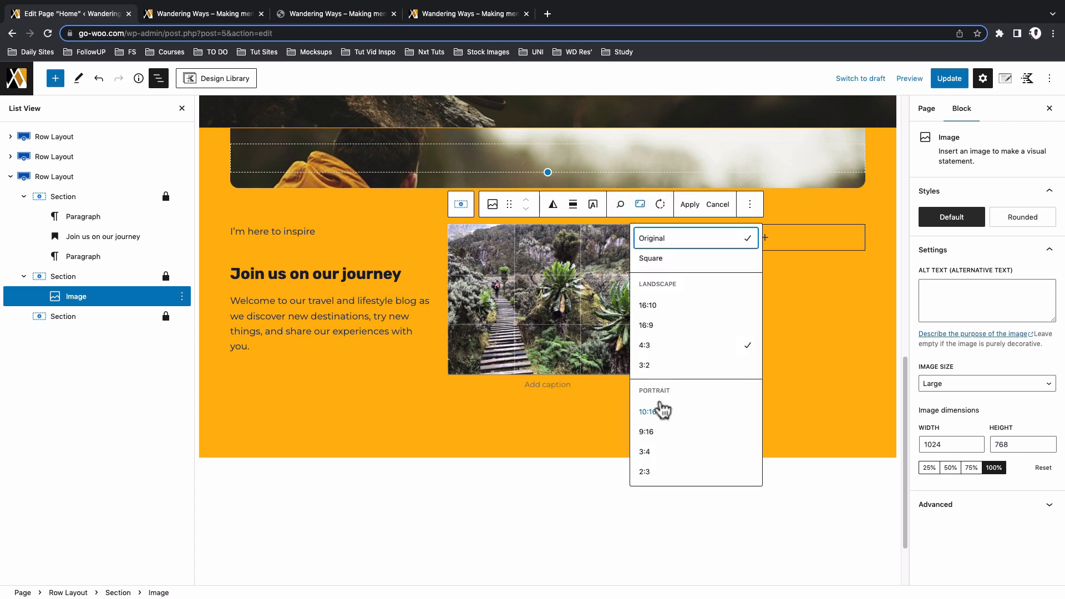
pyautogui.click(647, 452)
pyautogui.moveTo(571, 355); pyautogui.dragTo(587, 357)
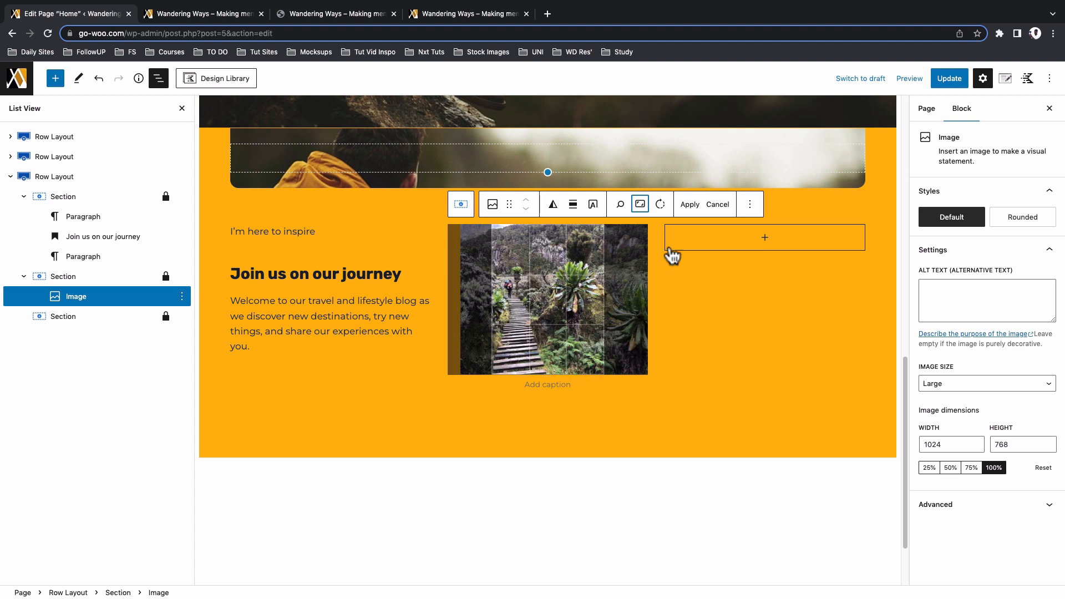
pyautogui.click(689, 205)
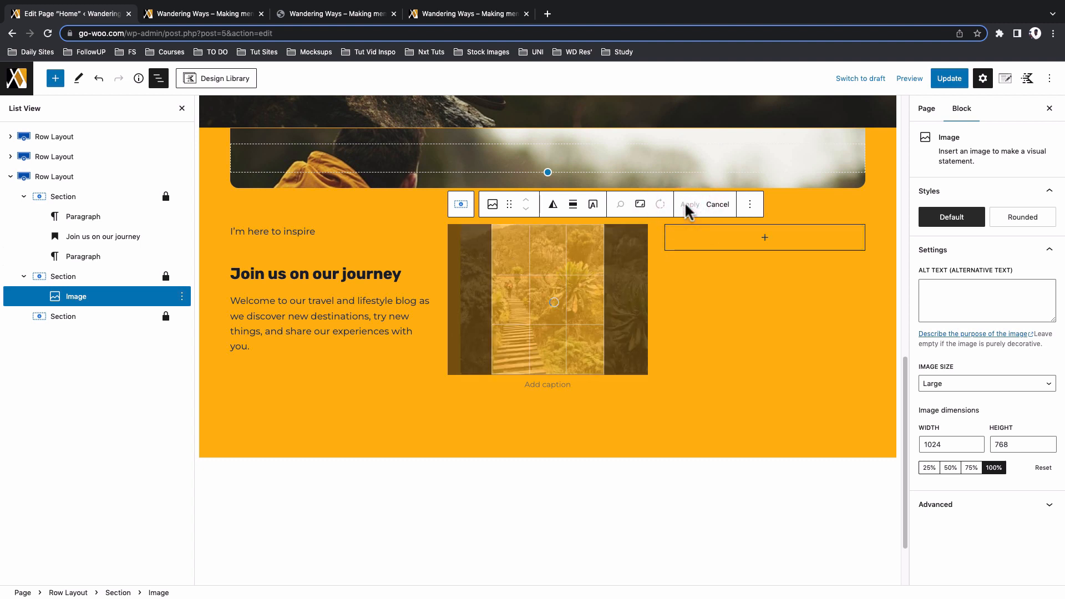
pyautogui.click(430, 207)
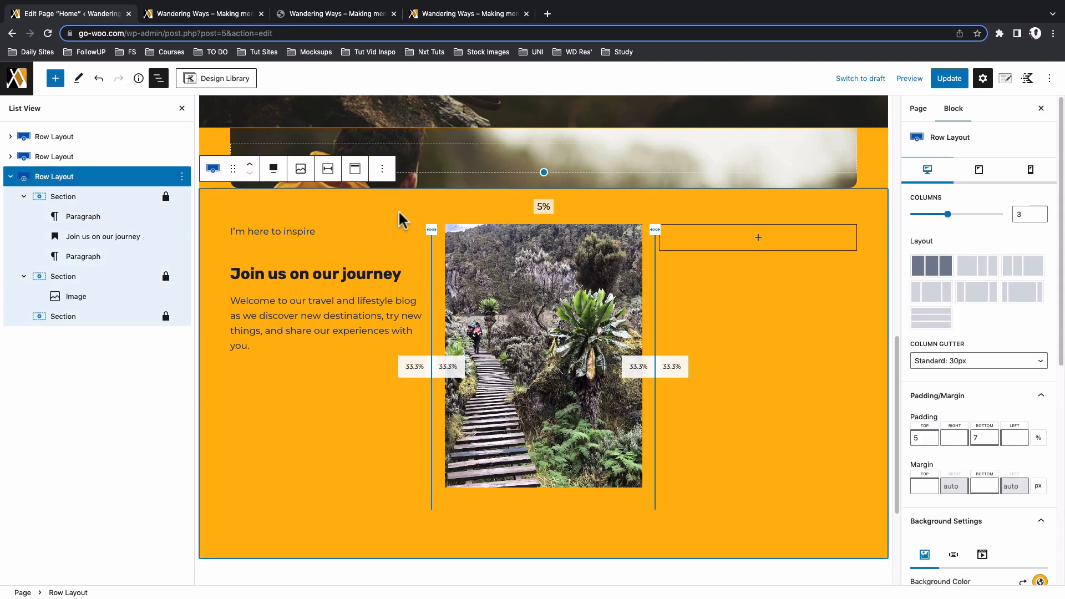
# Browse the SVG pattern backgrounds on superdesigner.co and return to the page editor
pyautogui.hotkey('ctrl', 'shift', 'Tab')
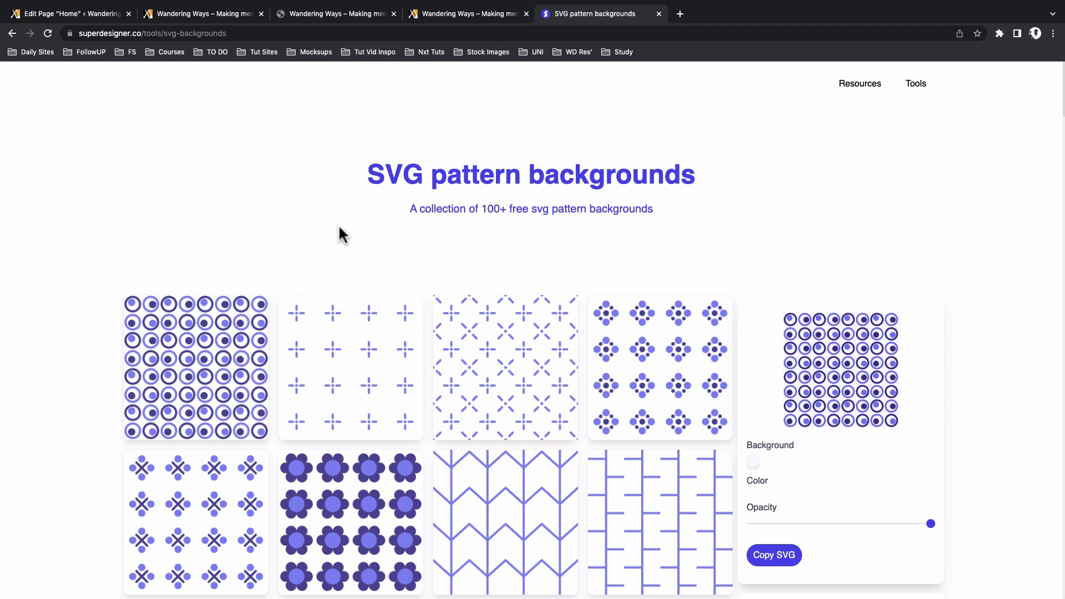
pyautogui.scroll(-5, 314, 261)
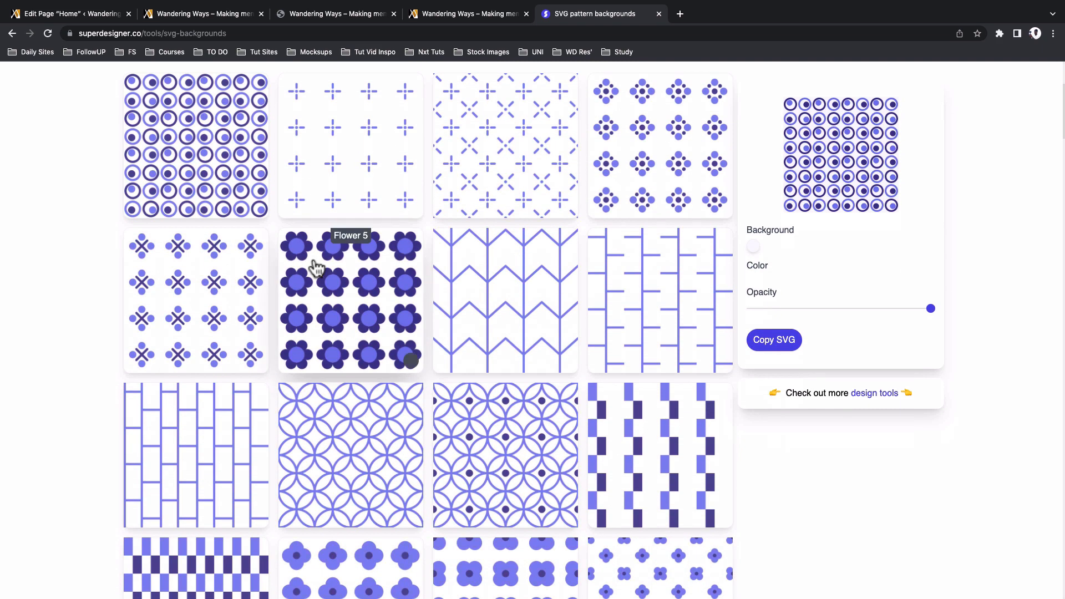
pyautogui.scroll(-6, 300, 313)
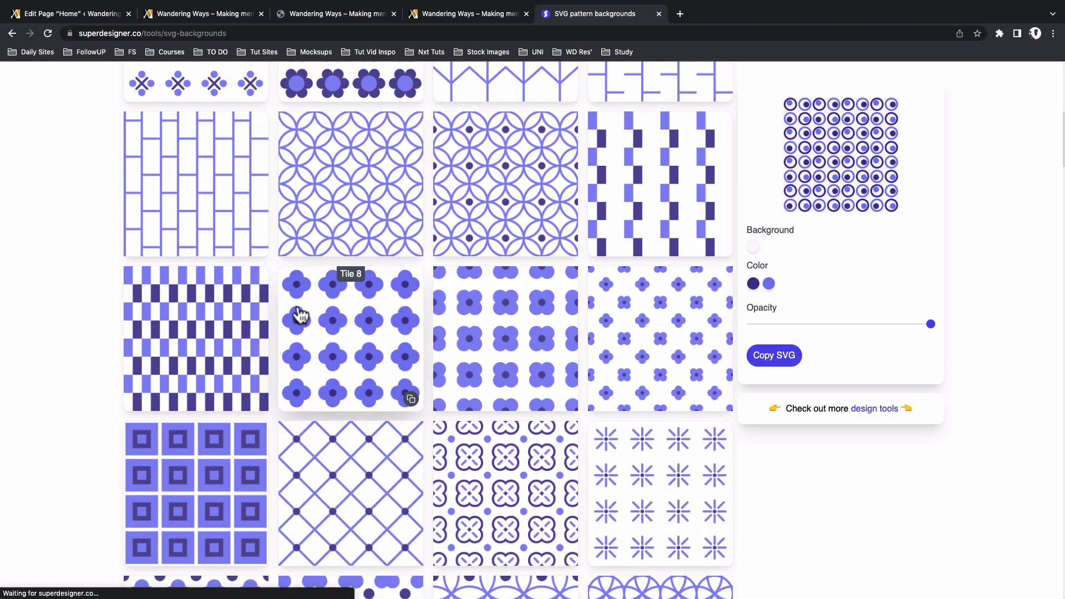
pyautogui.scroll(-1, 355, 461)
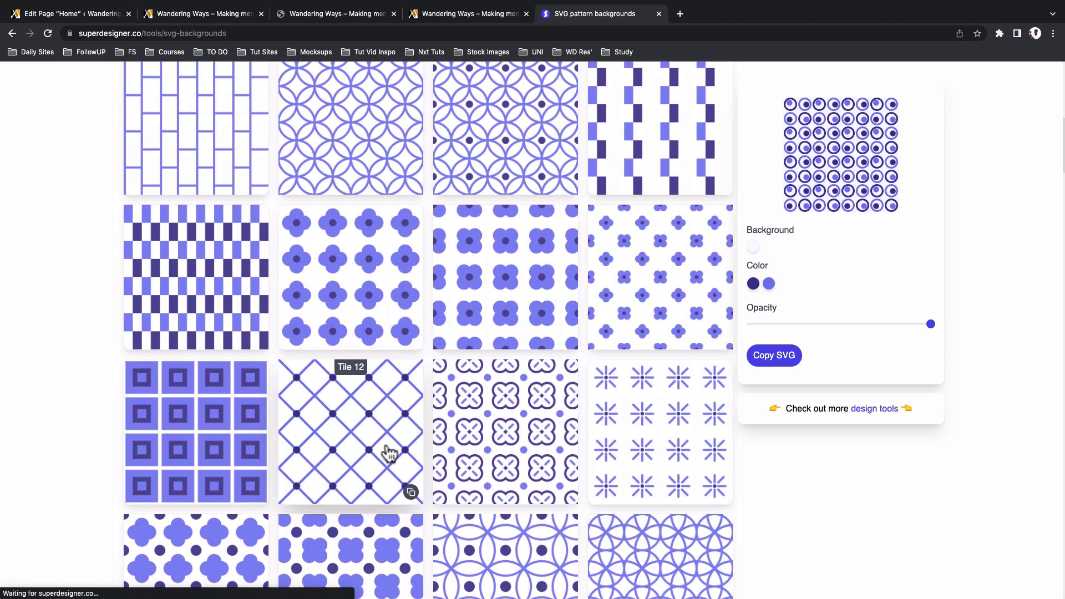
pyautogui.scroll(-1, 615, 483)
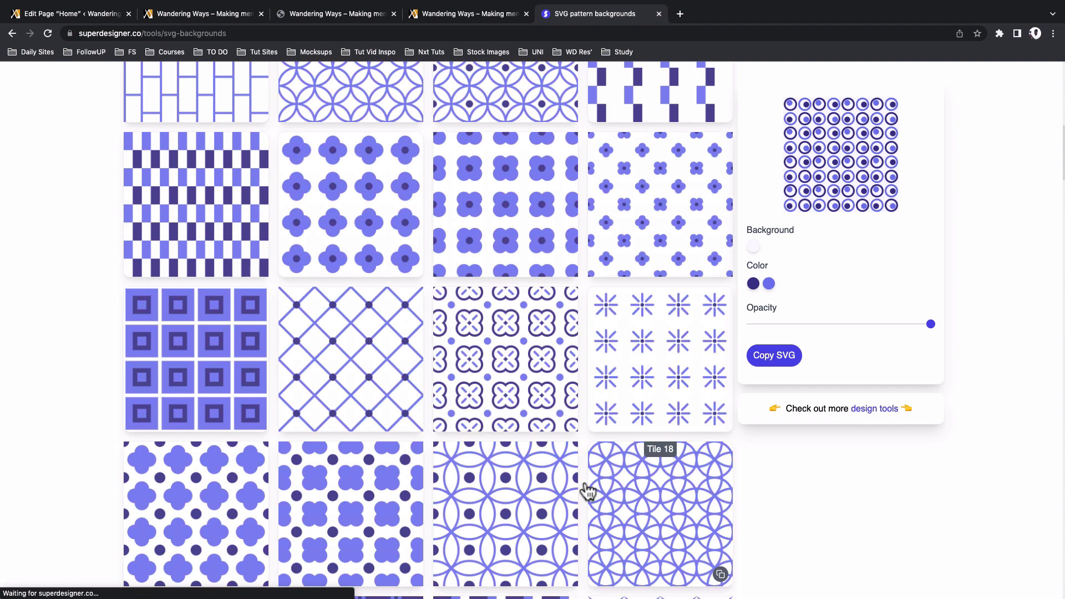
pyautogui.scroll(-3, 544, 493)
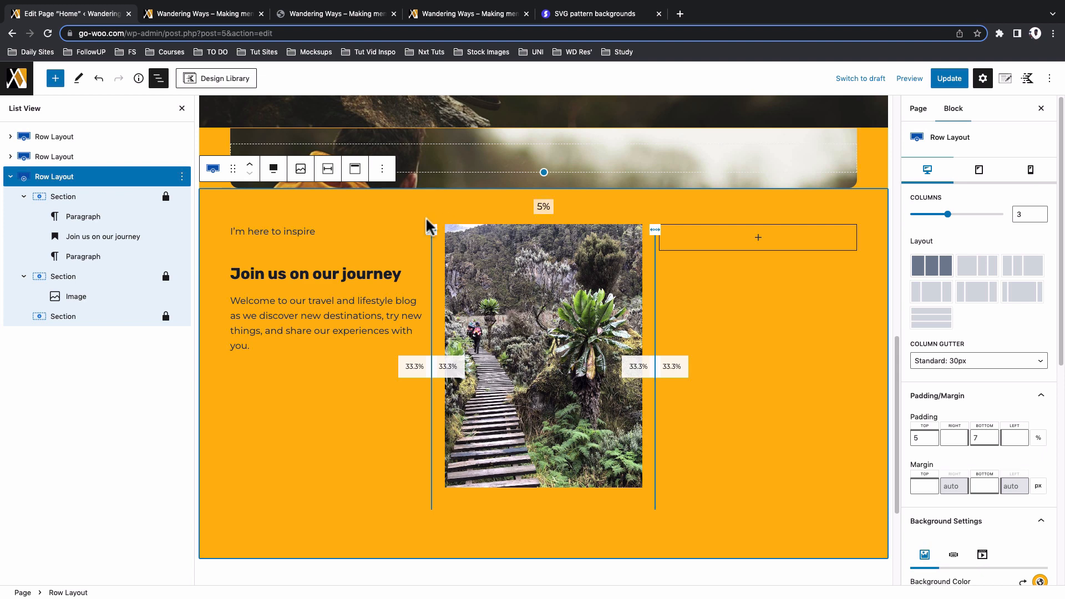
# Upload the dotted pattern shape-pattern-op-40-1.png and set it as the background image of the second column's section
pyautogui.click(58, 277)
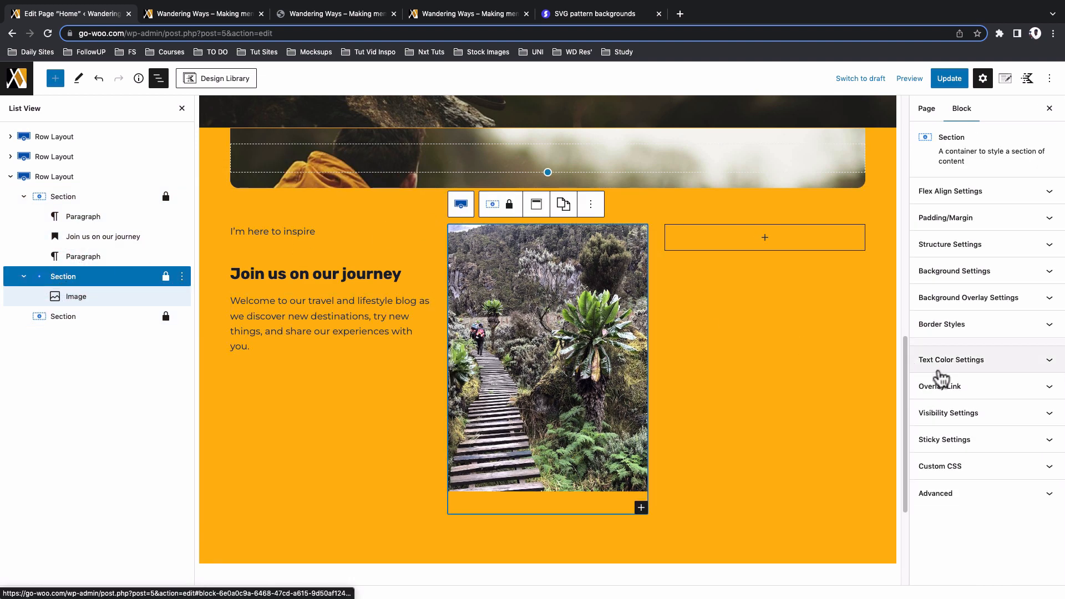
pyautogui.click(992, 273)
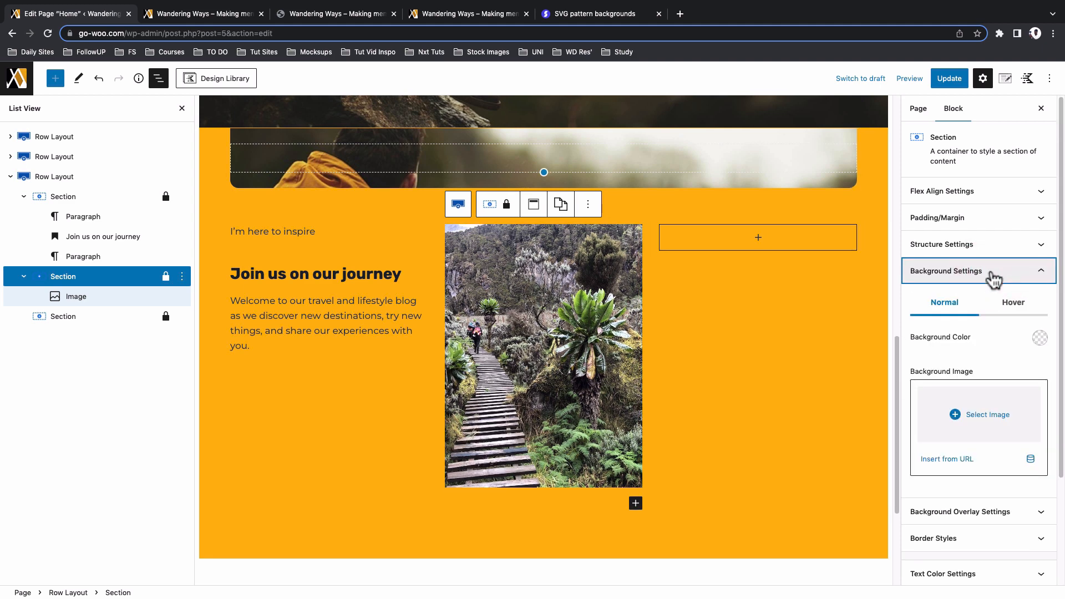
pyautogui.click(966, 417)
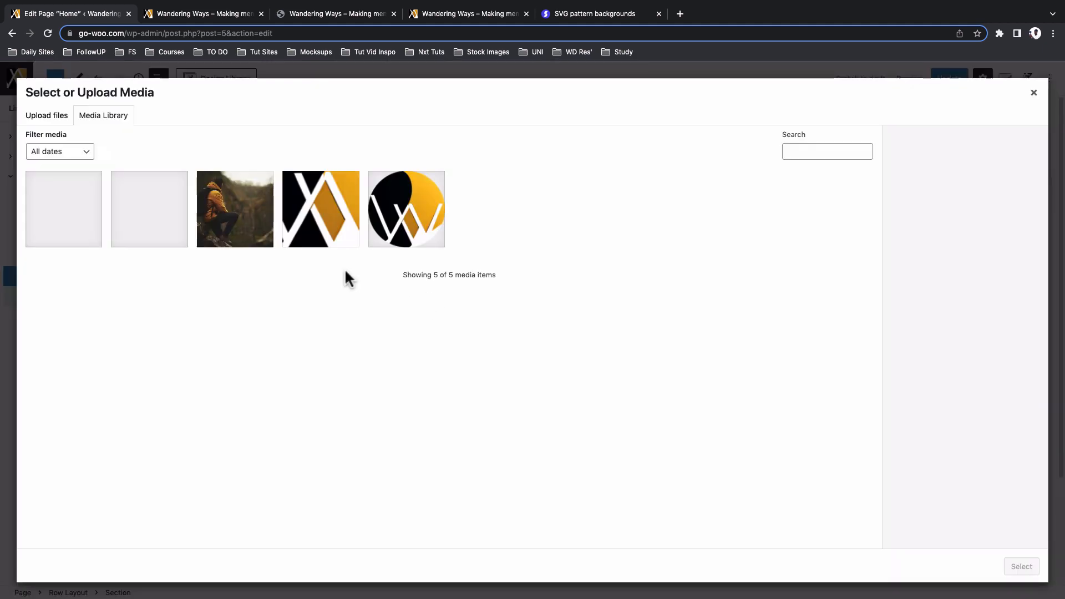
pyautogui.click(54, 117)
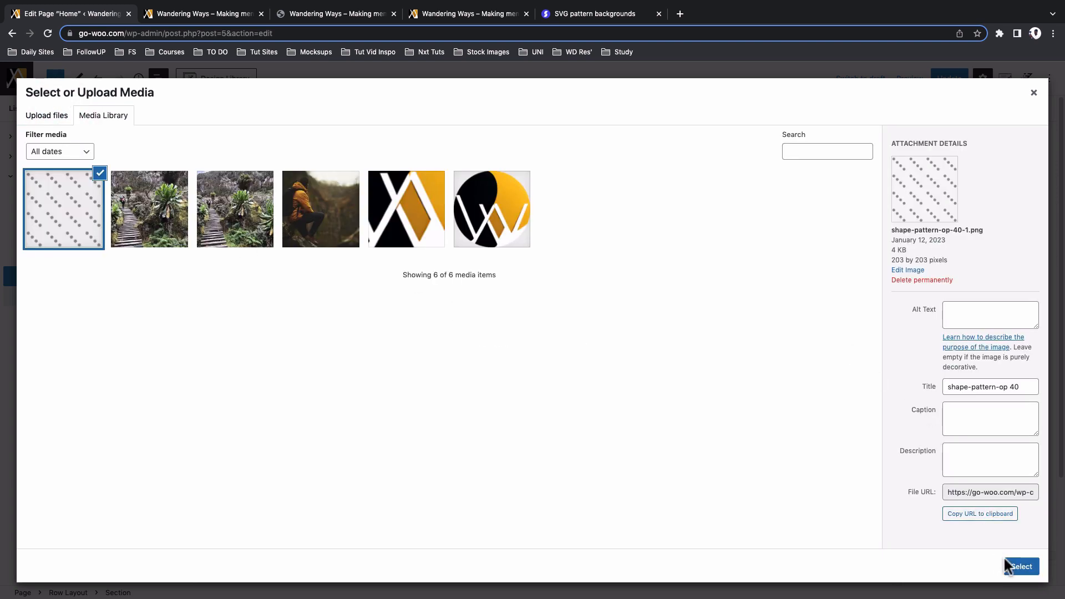
pyautogui.click(1010, 567)
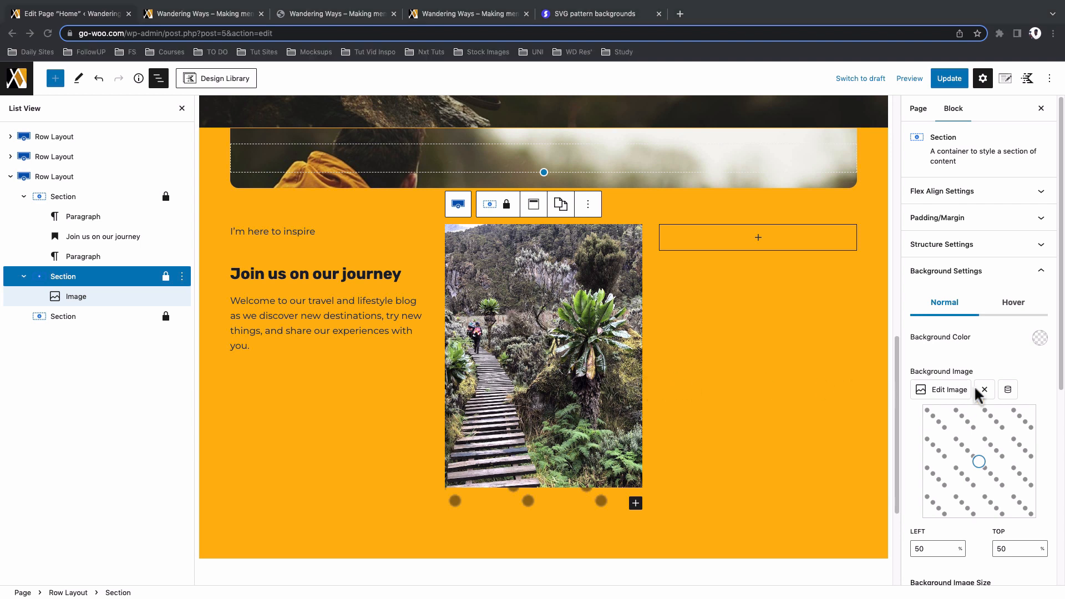
# Position the second column's background pattern at 0% left and 0% top, and set its size to Auto
pyautogui.scroll(-2, 975, 394)
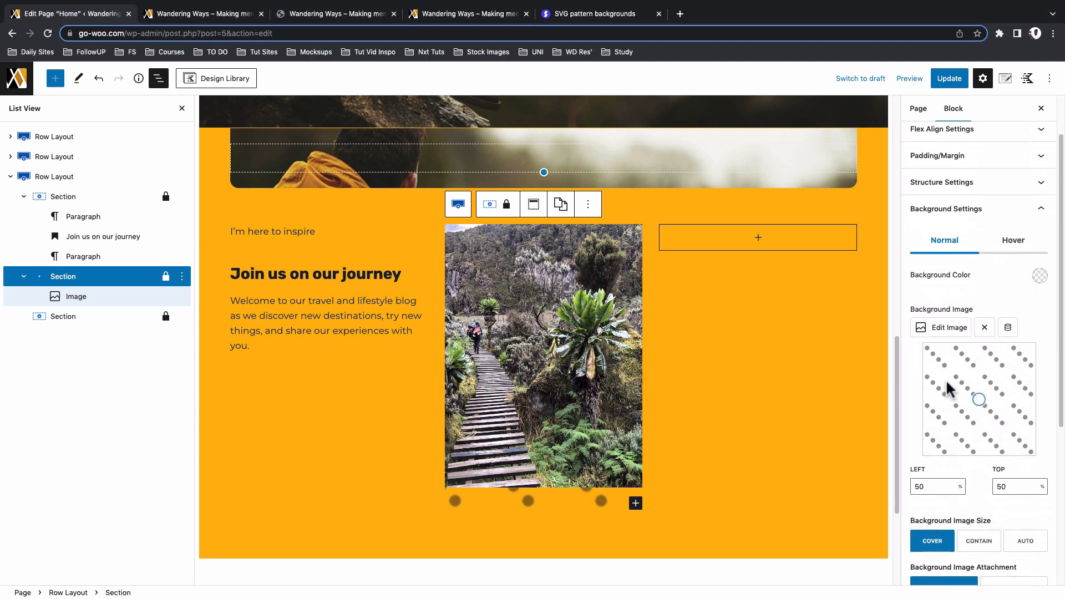
pyautogui.moveTo(978, 399); pyautogui.dragTo(923, 344)
pyautogui.scroll(-2, 918, 459)
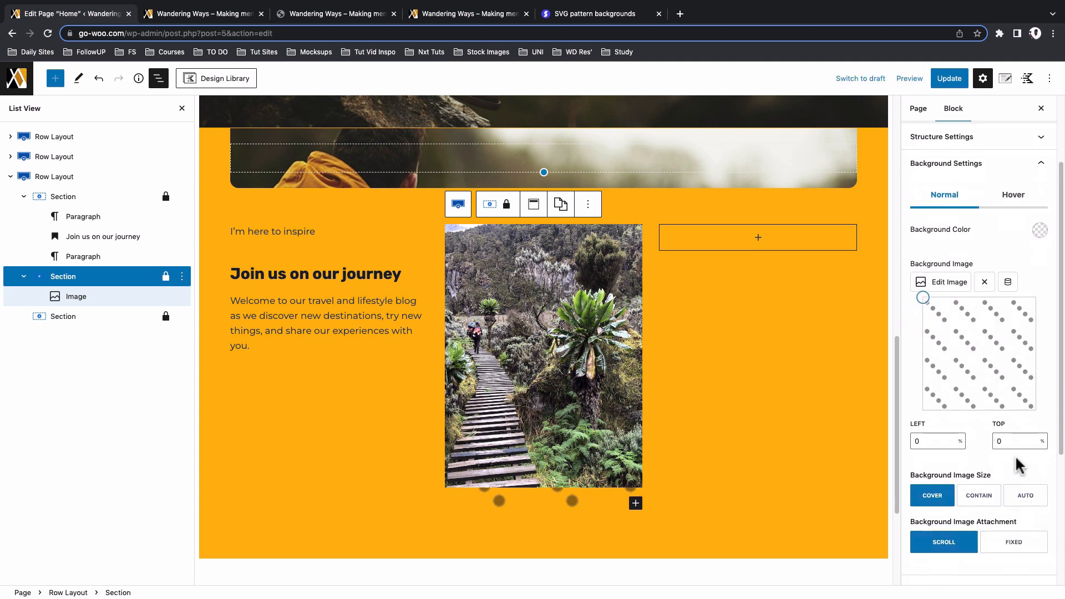
pyautogui.click(1024, 497)
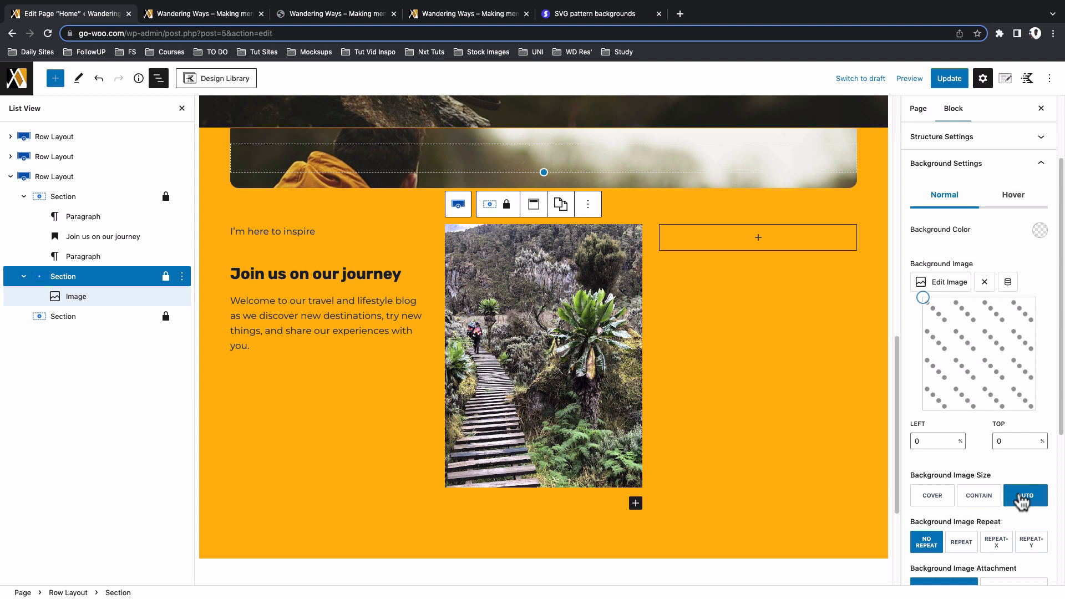
pyautogui.scroll(-2, 988, 555)
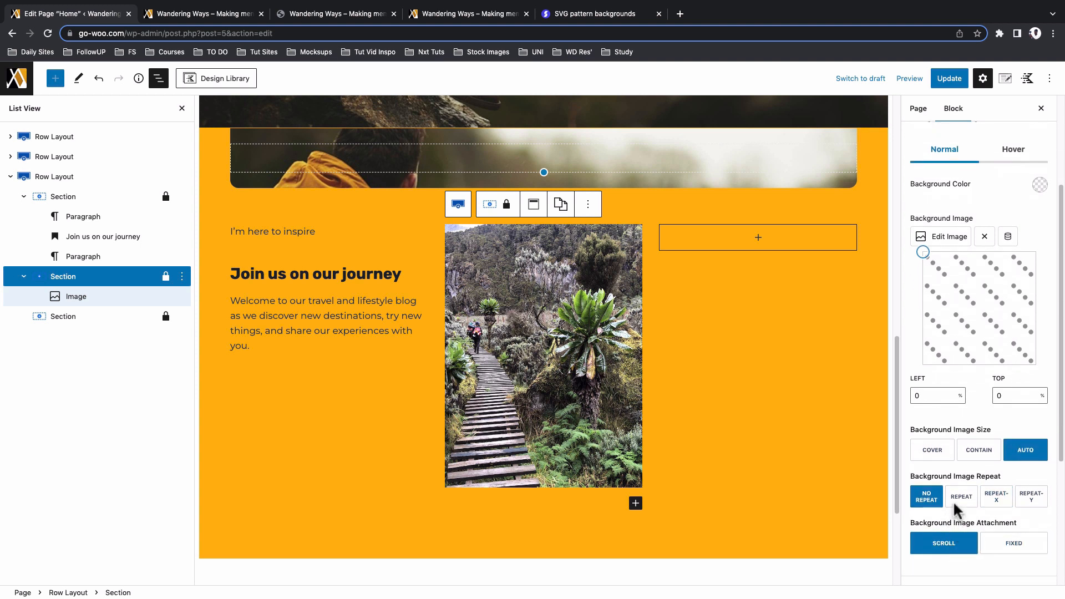
# Set the second column section's top and left padding to 20 px each
pyautogui.click(111, 277)
pyautogui.scroll(3, 952, 239)
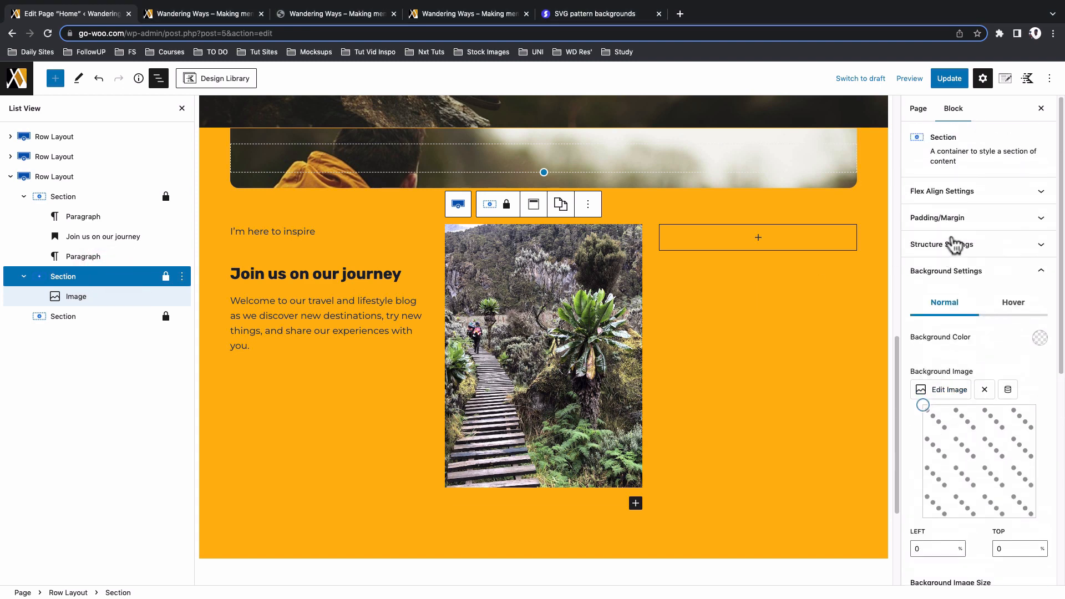
pyautogui.click(983, 221)
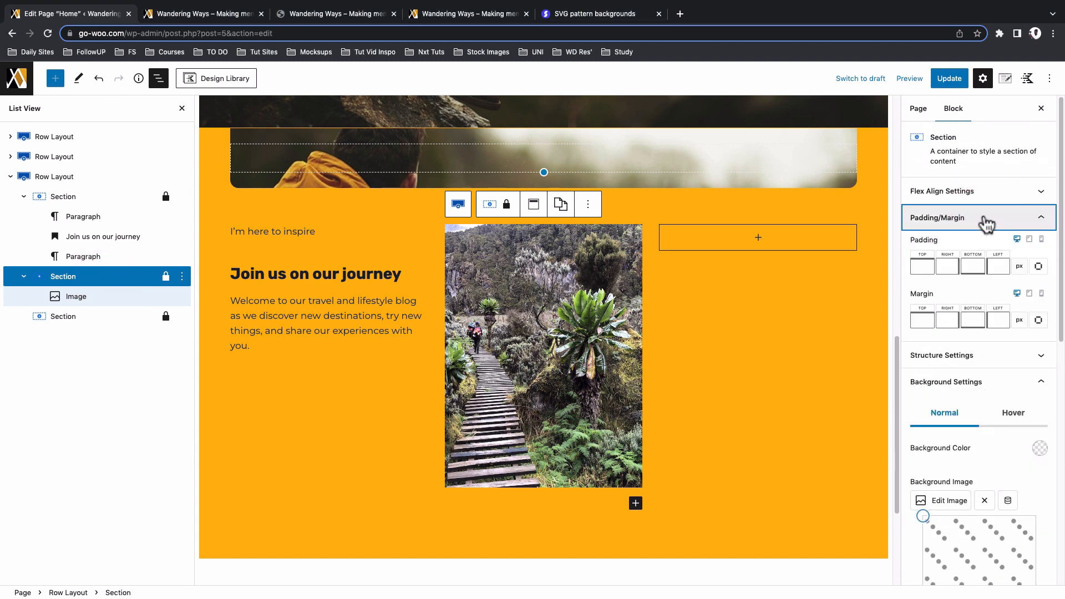
pyautogui.click(923, 267)
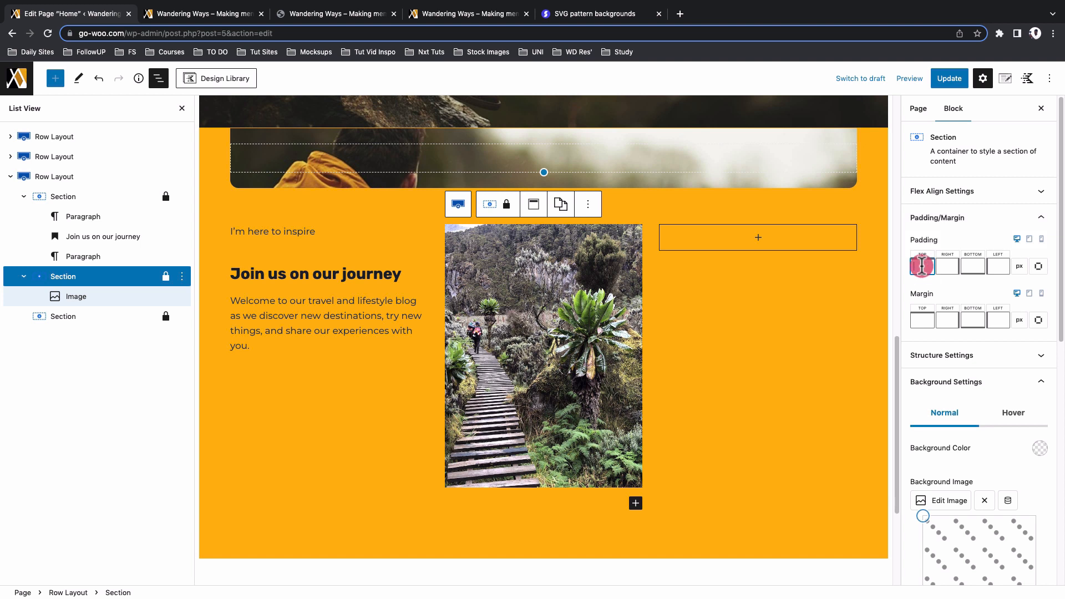
pyautogui.write('20')
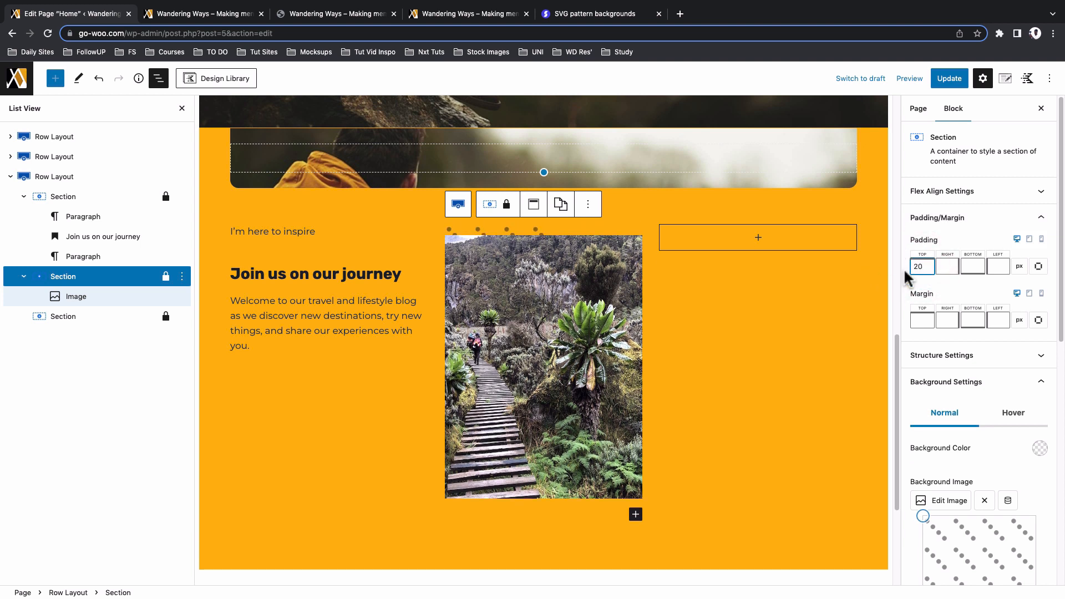
pyautogui.click(997, 268)
pyautogui.write('20')
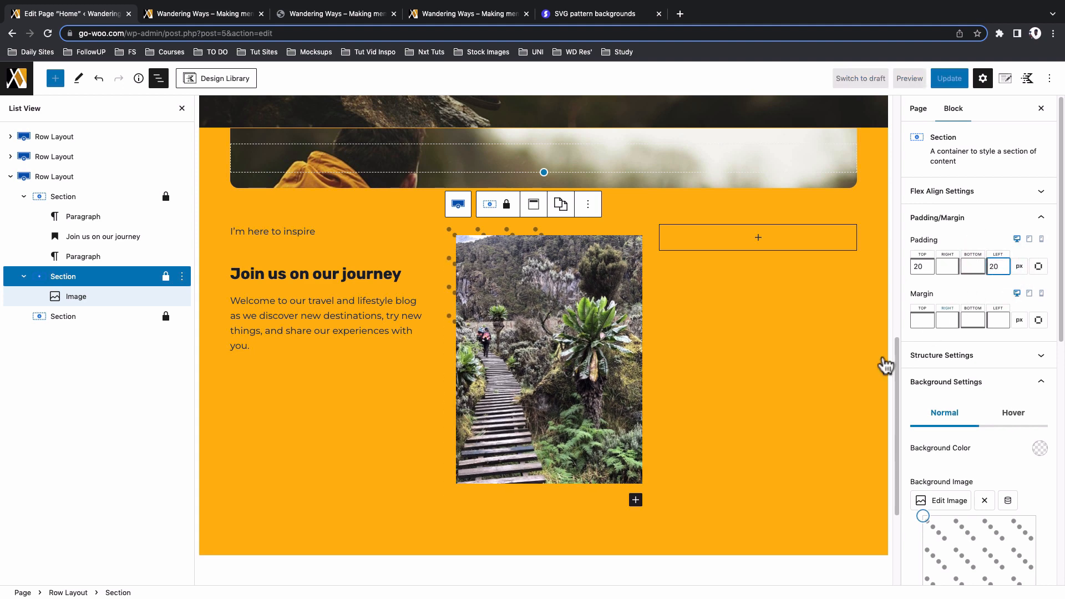
pyautogui.click(711, 402)
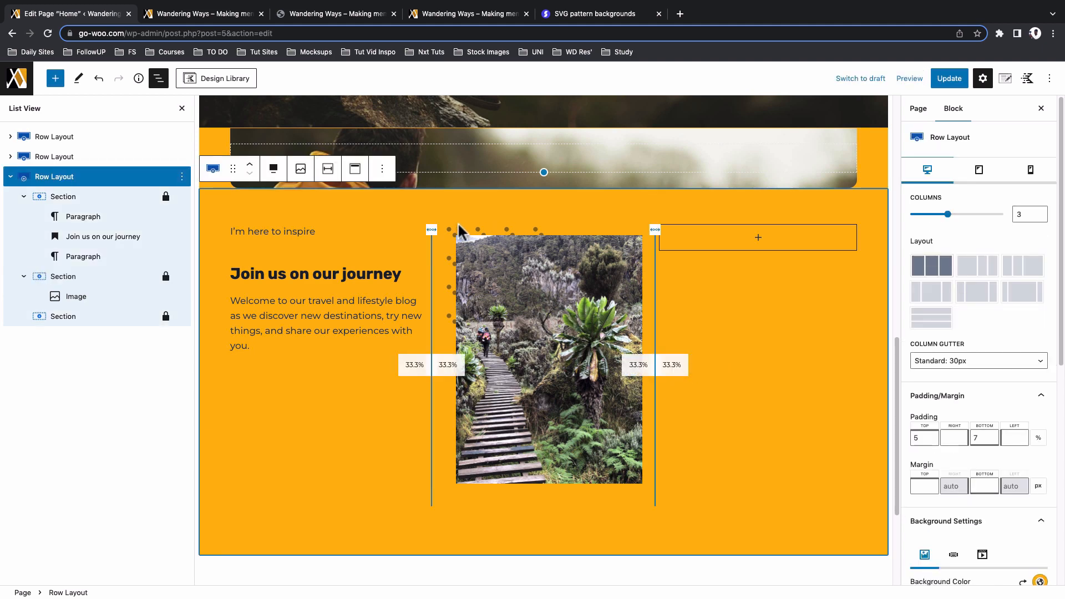
# Copy the second column section's styles and paste them onto the empty third column section
pyautogui.click(63, 197)
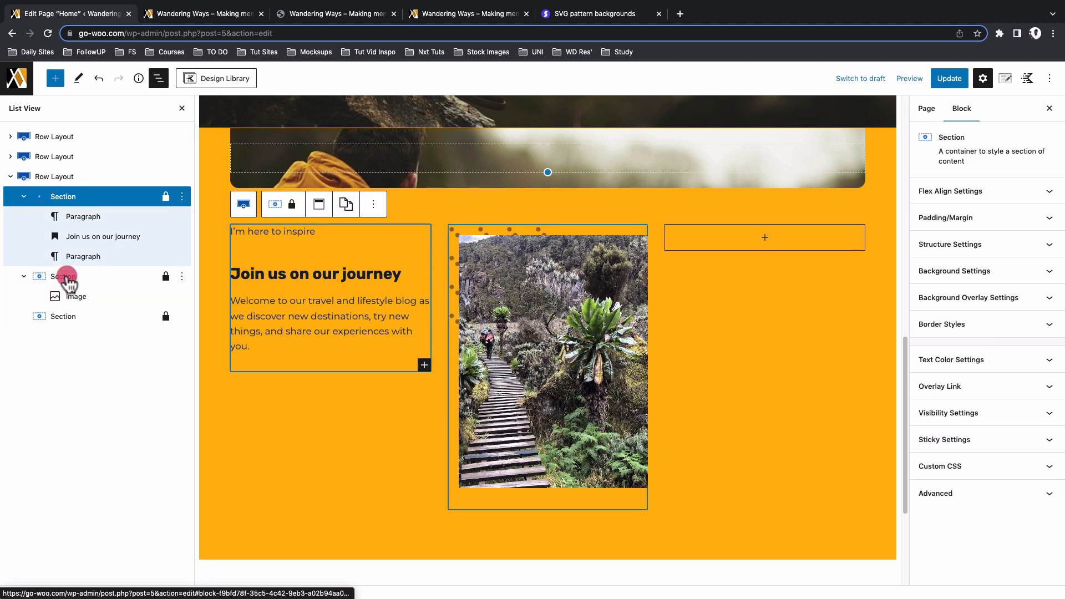
pyautogui.click(66, 276)
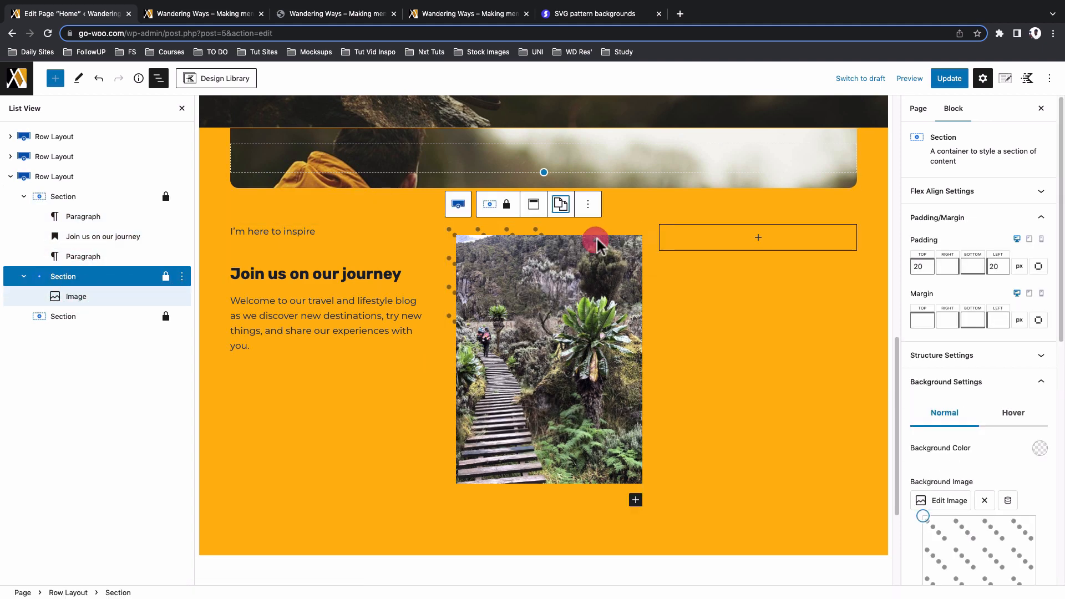
pyautogui.click(78, 322)
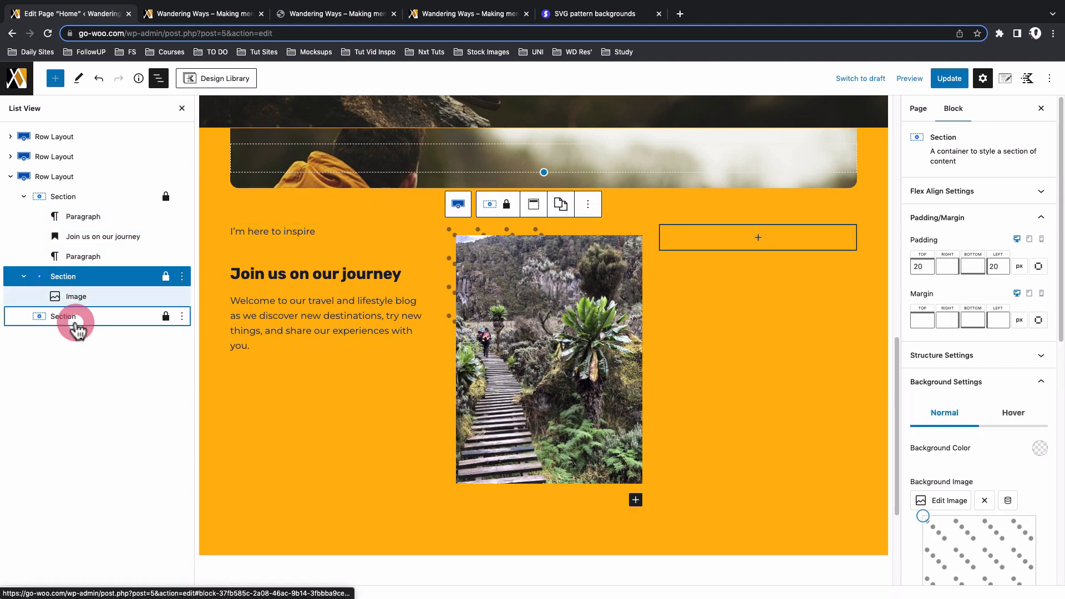
pyautogui.click(780, 207)
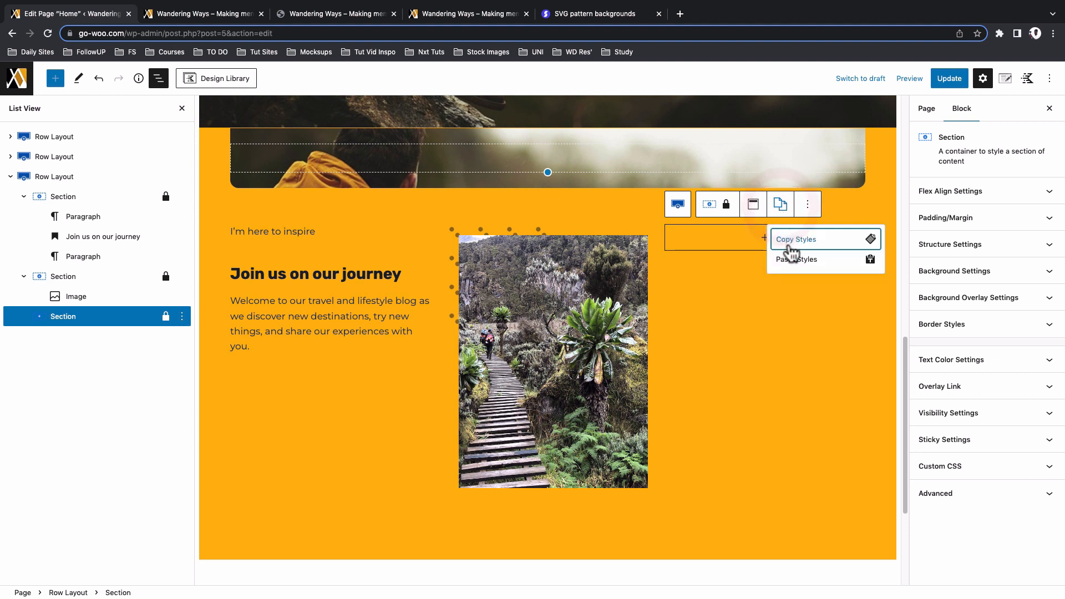
pyautogui.click(797, 261)
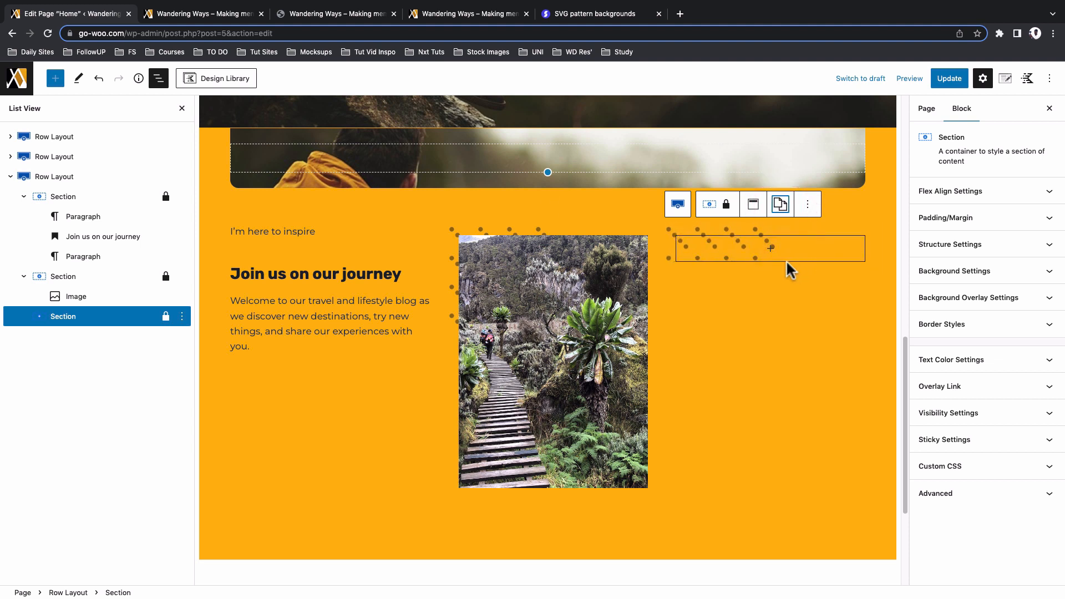
# Insert the harbour town image into the third column and crop it to a 3:4 portrait ratio, shifting it within the crop frame
pyautogui.click(772, 249)
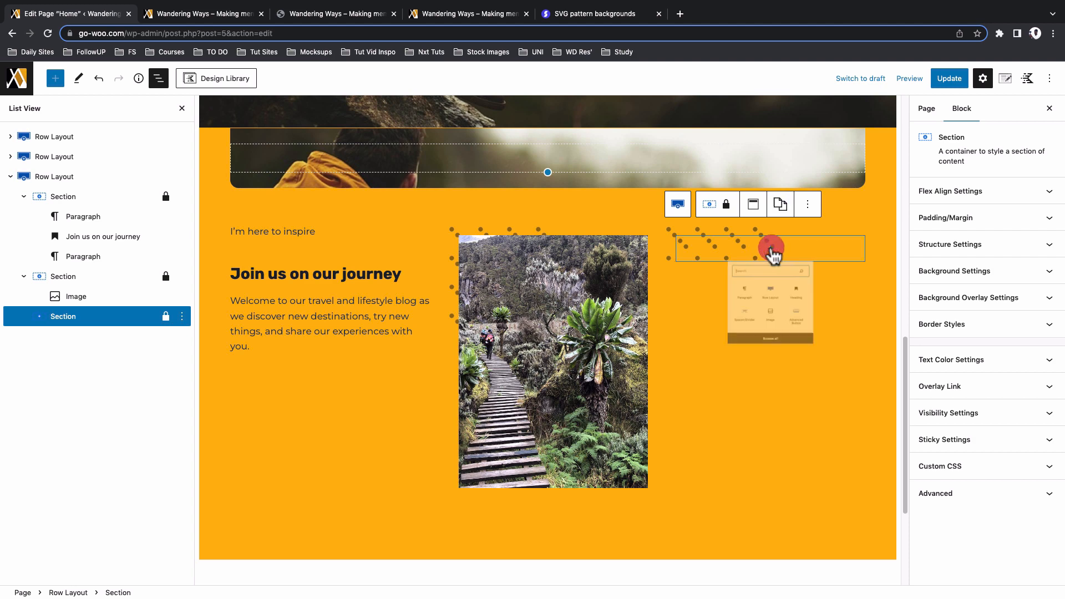
pyautogui.click(754, 293)
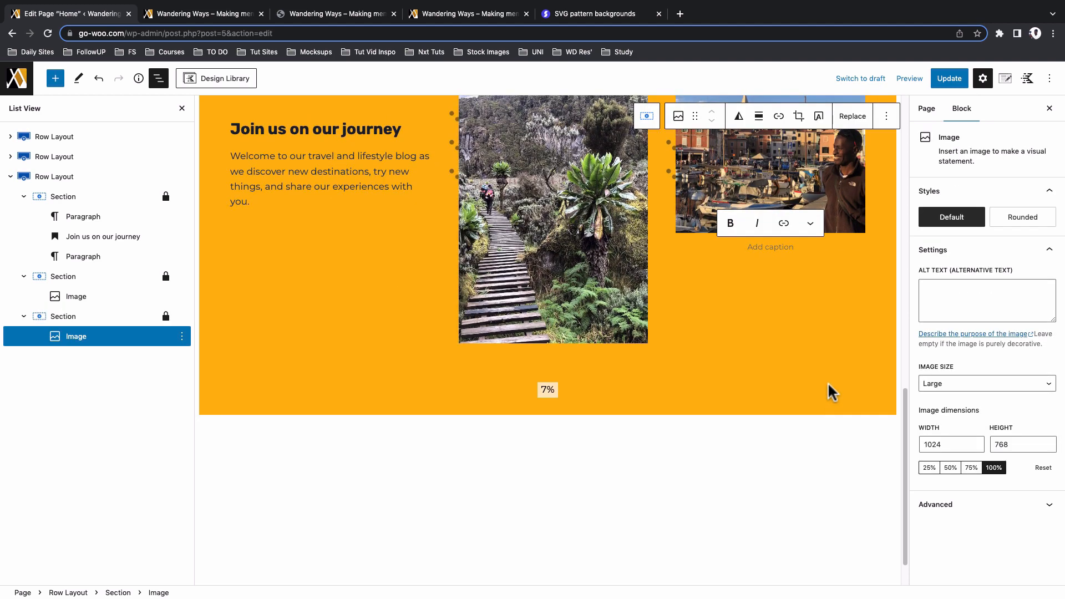
pyautogui.scroll(3, 828, 389)
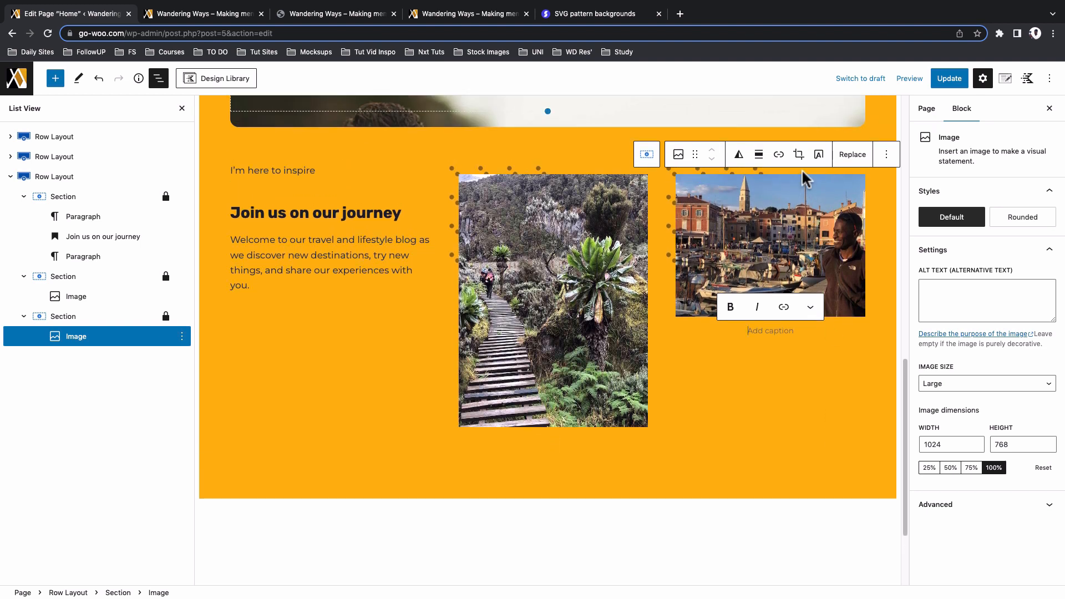
pyautogui.click(799, 153)
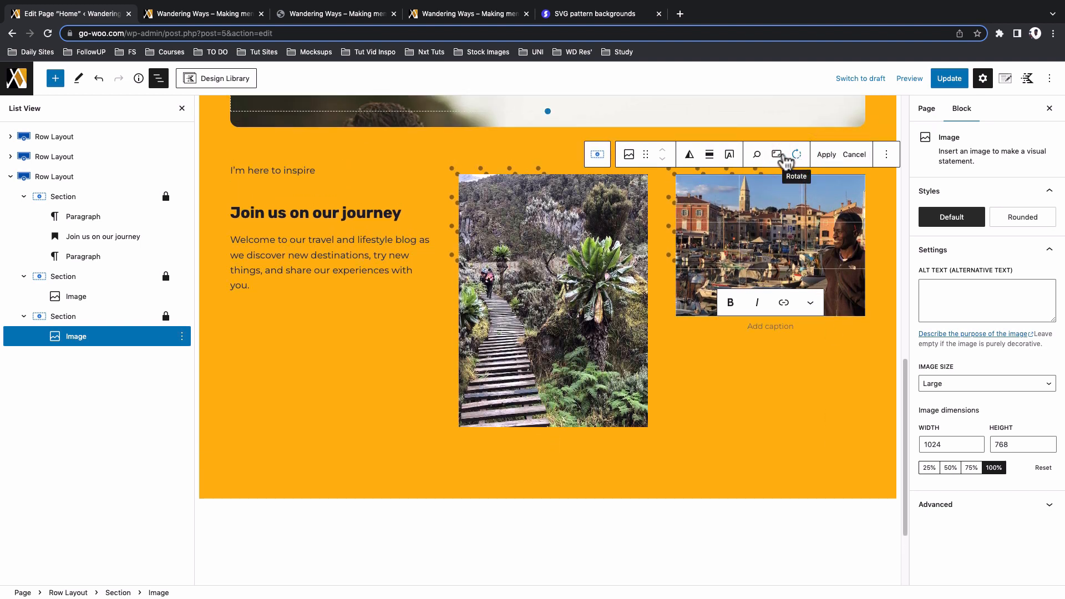
pyautogui.click(777, 156)
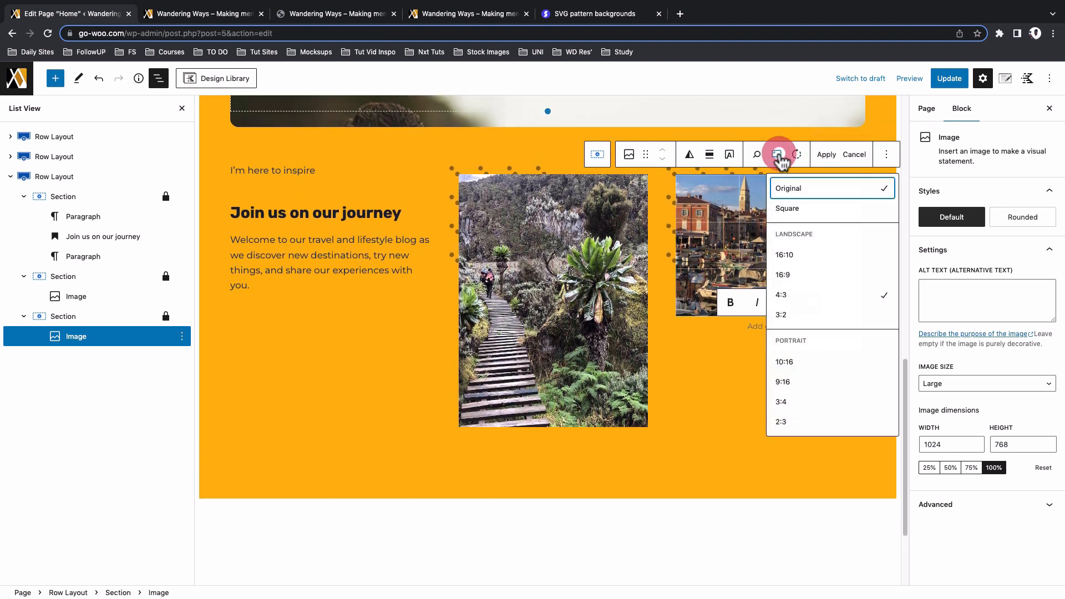
pyautogui.click(787, 401)
pyautogui.moveTo(768, 257); pyautogui.dragTo(751, 252)
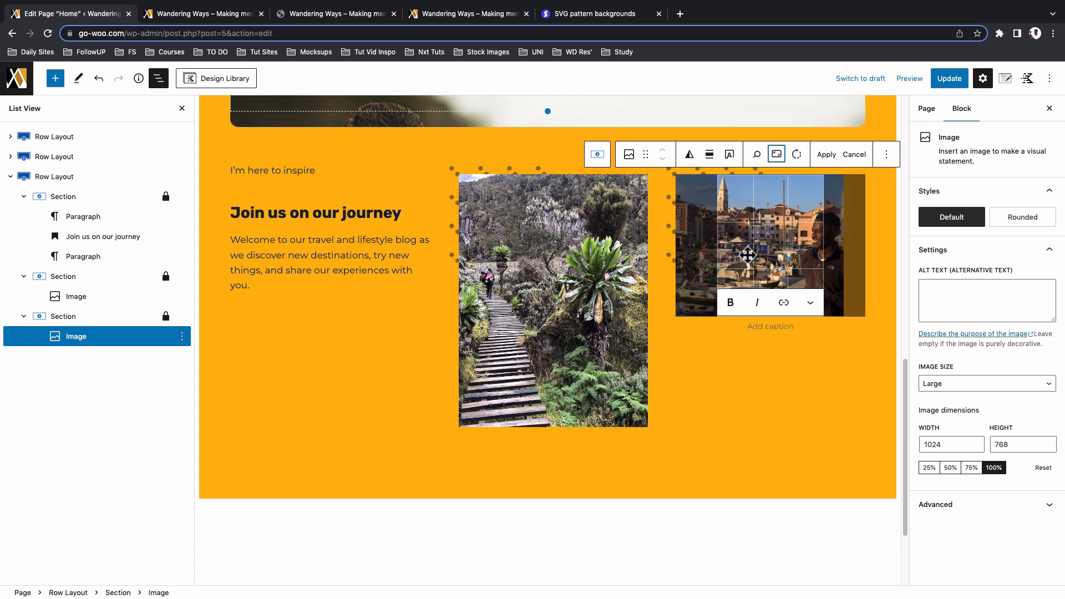
pyautogui.click(827, 159)
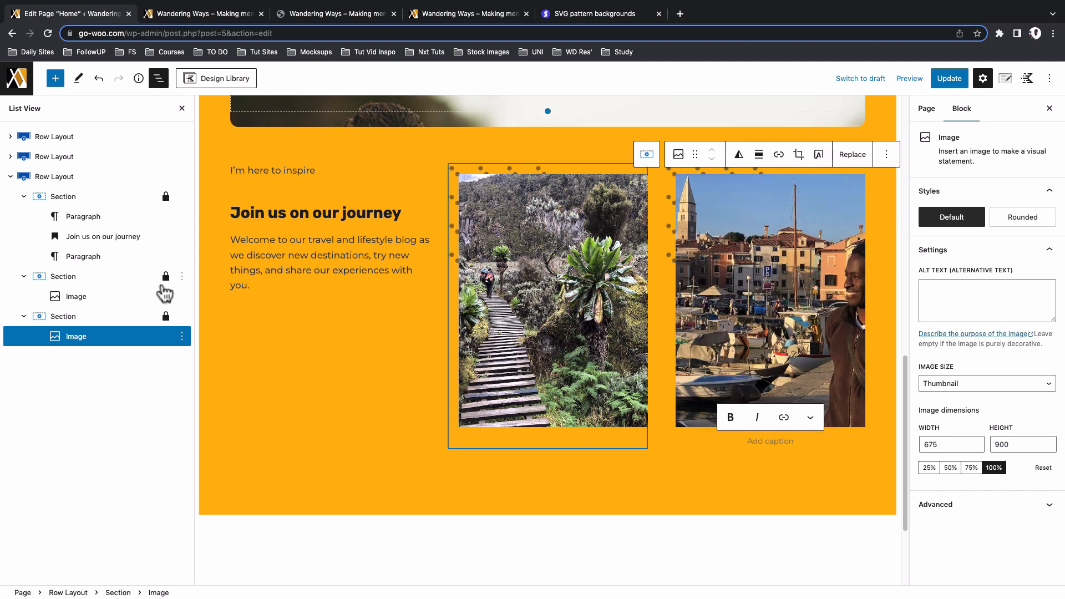
# Align the orange row layout's columns vertically to the middle and update the page
pyautogui.click(72, 180)
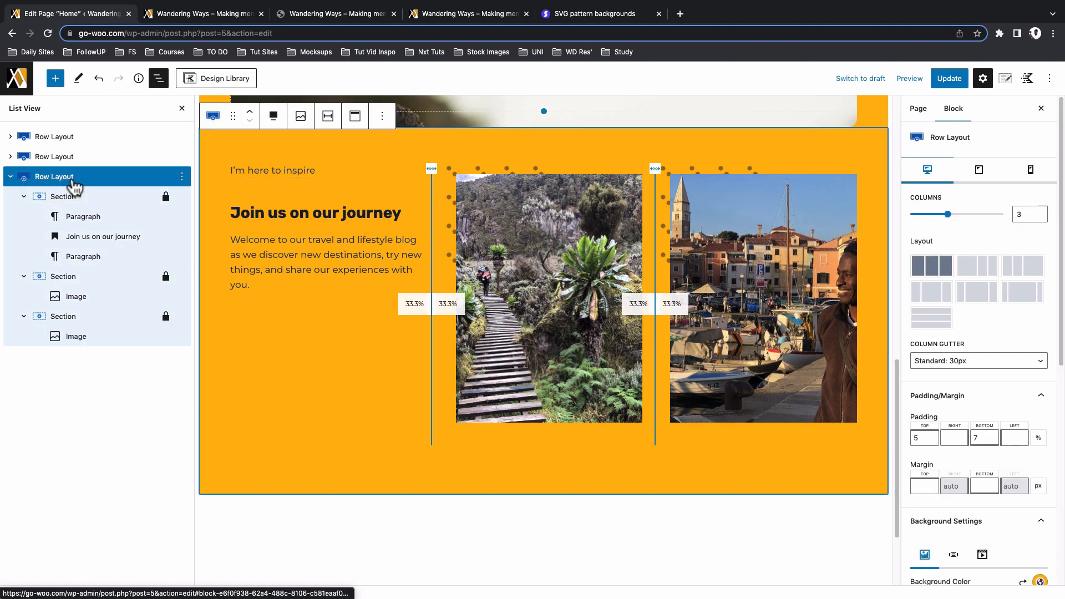
pyautogui.click(355, 116)
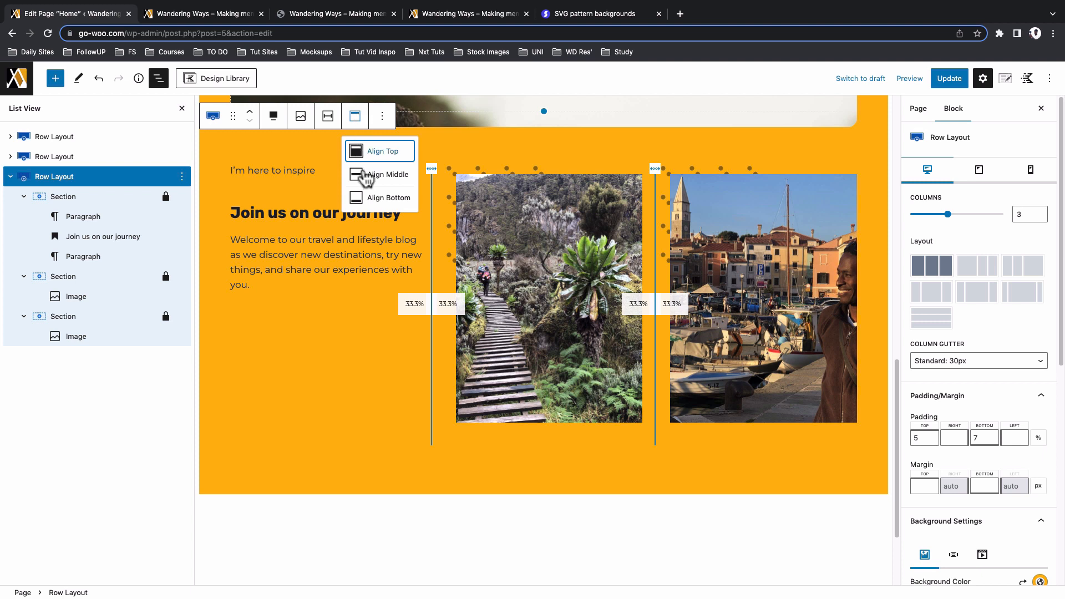
pyautogui.click(363, 174)
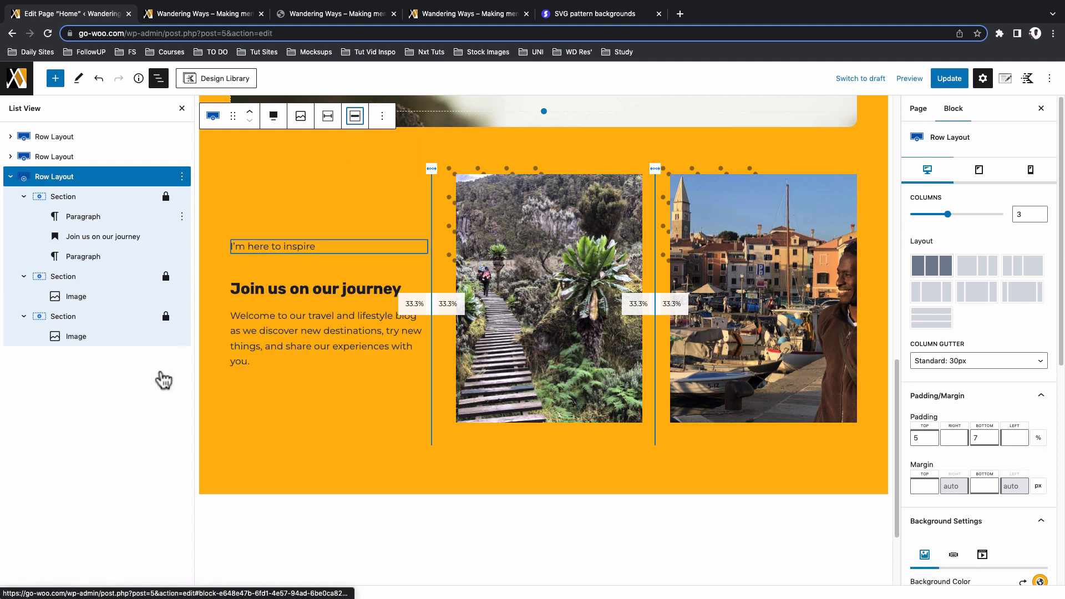
pyautogui.click(955, 81)
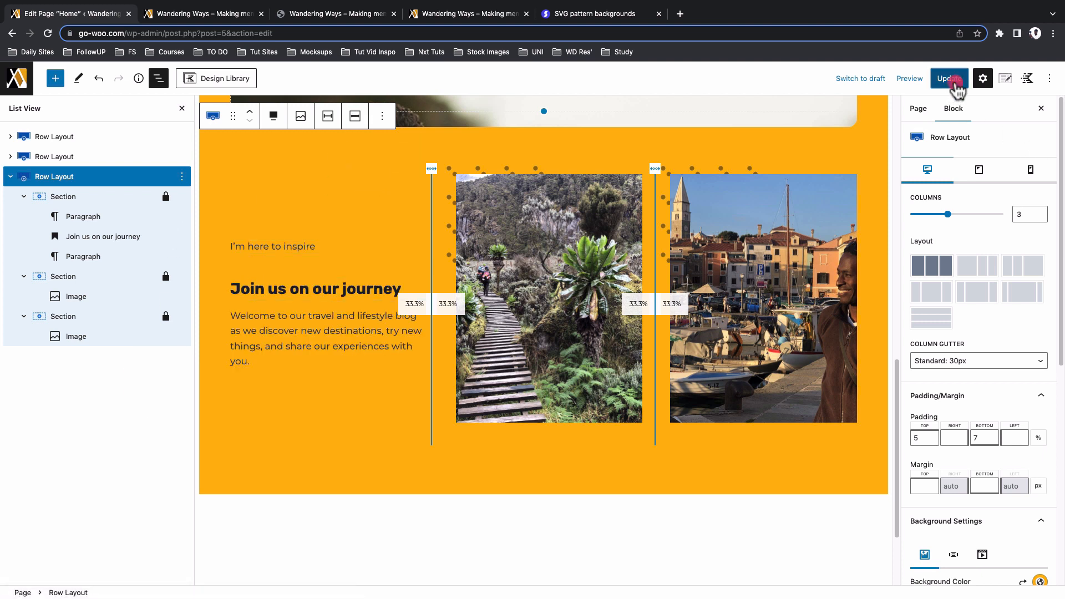
# Preview the home page in a new tab and check the orange row's text and patterned image columns
pyautogui.click(915, 81)
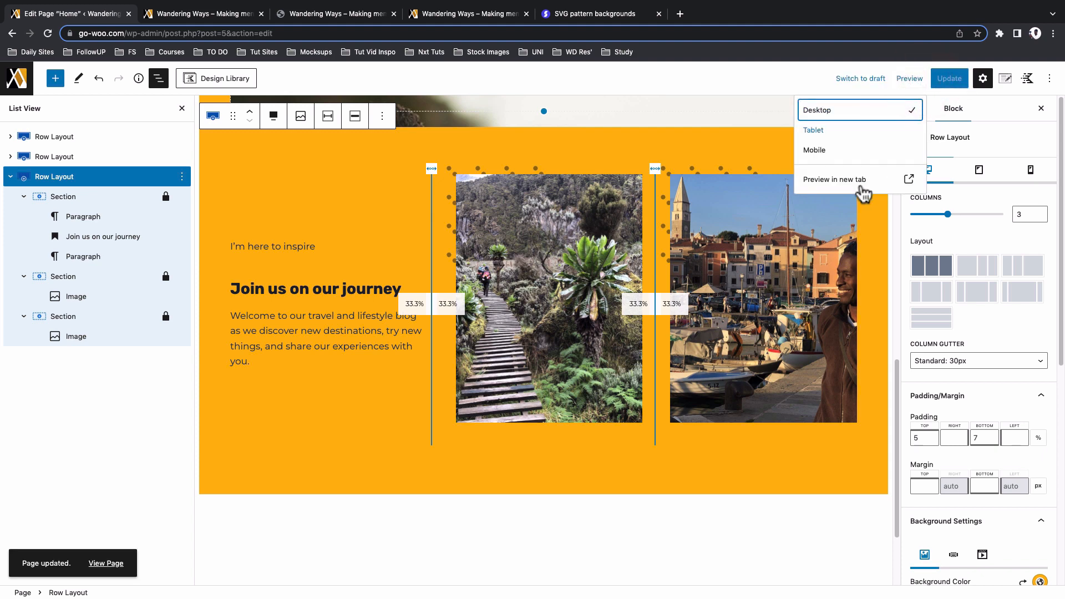
pyautogui.click(862, 182)
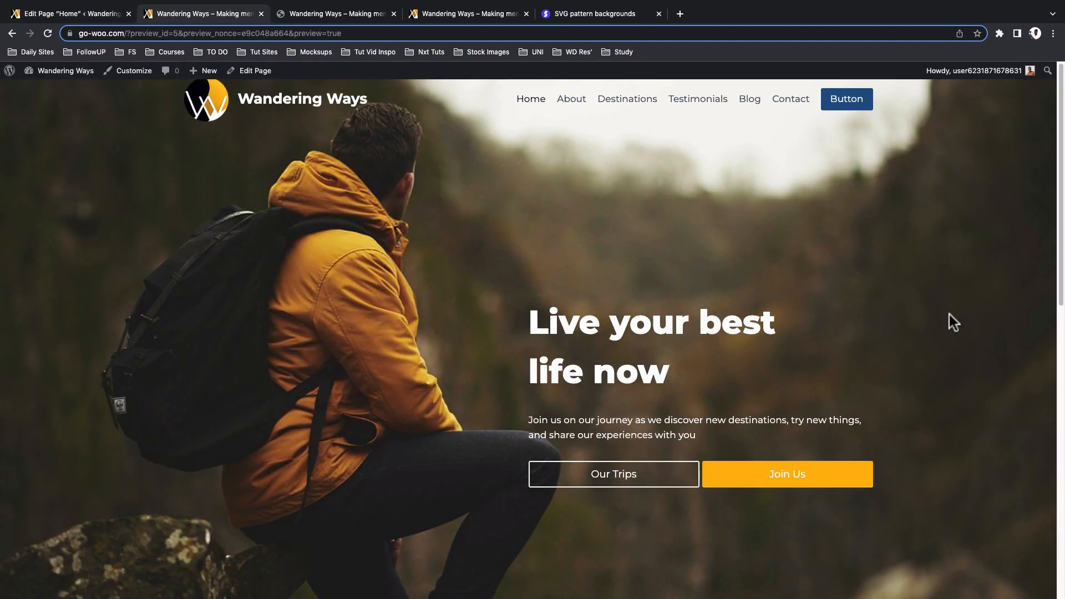
pyautogui.scroll(-6, 950, 315)
pyautogui.scroll(-4, 949, 314)
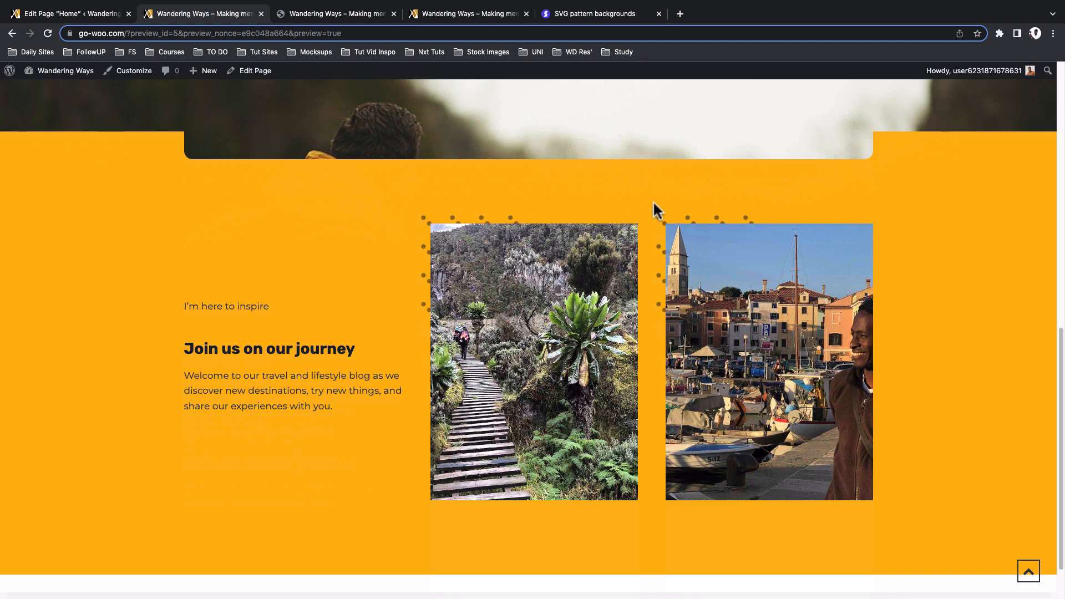
pyautogui.click(453, 16)
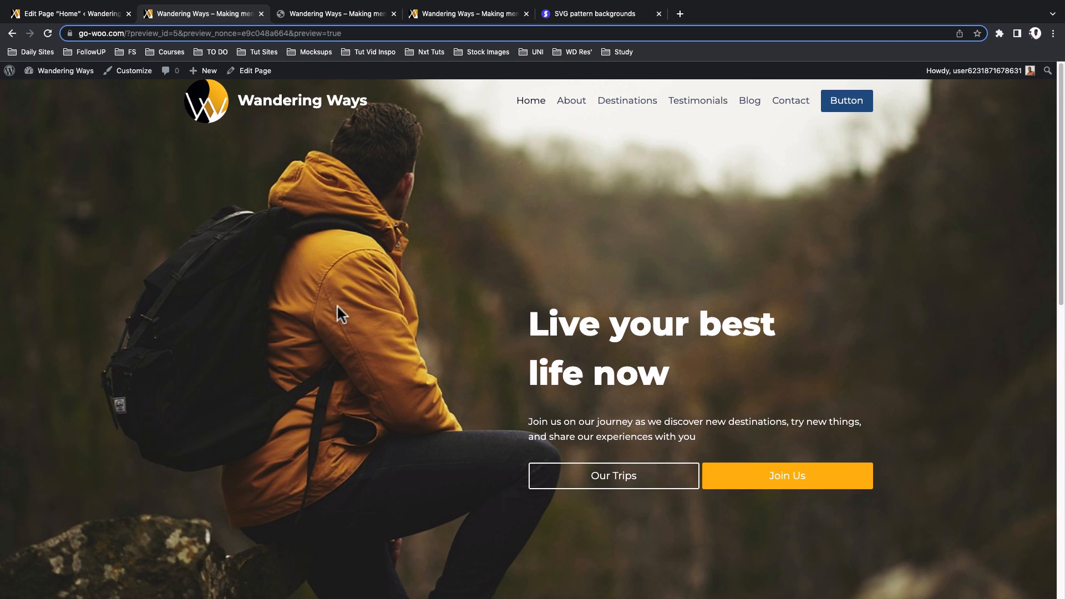
# Review the previewed home page from the hero banner down to the orange three-column row and footer
pyautogui.scroll(-7, 337, 305)
pyautogui.scroll(-3, 338, 306)
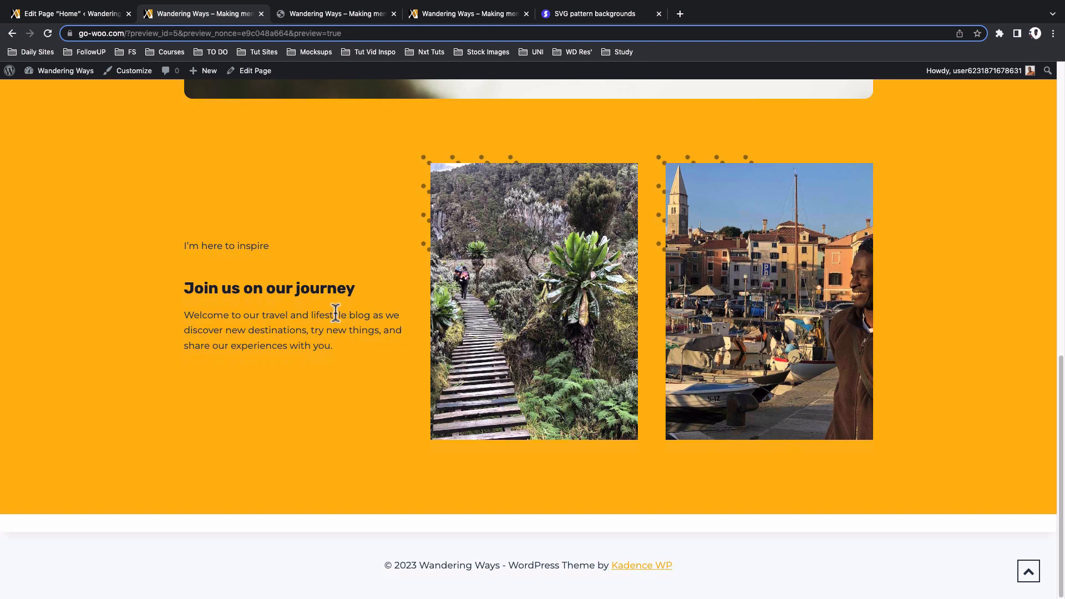
pyautogui.scroll(3, 335, 321)
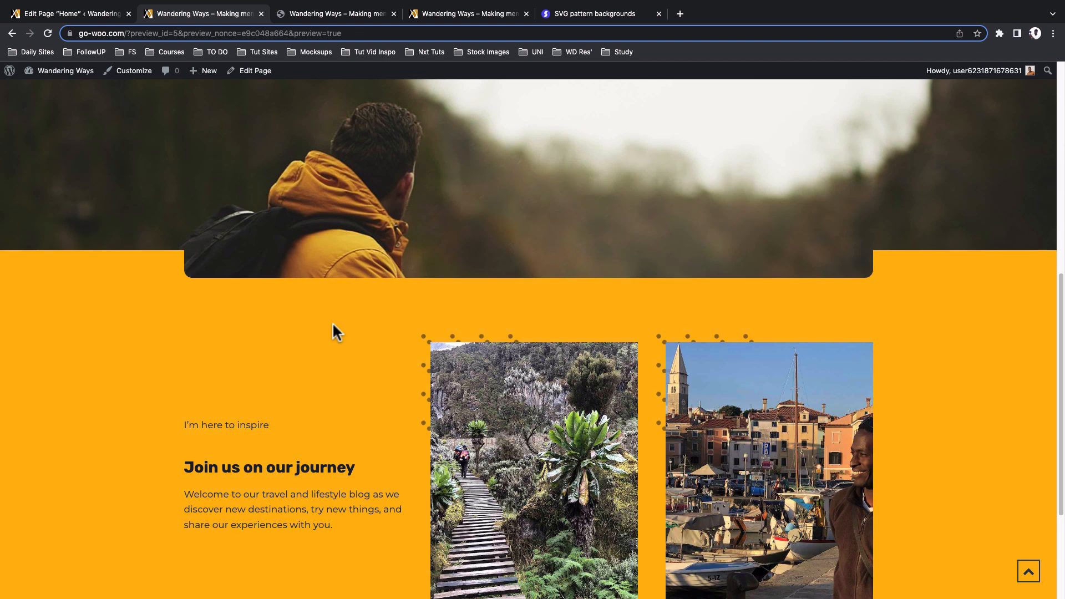
pyautogui.scroll(1, 338, 332)
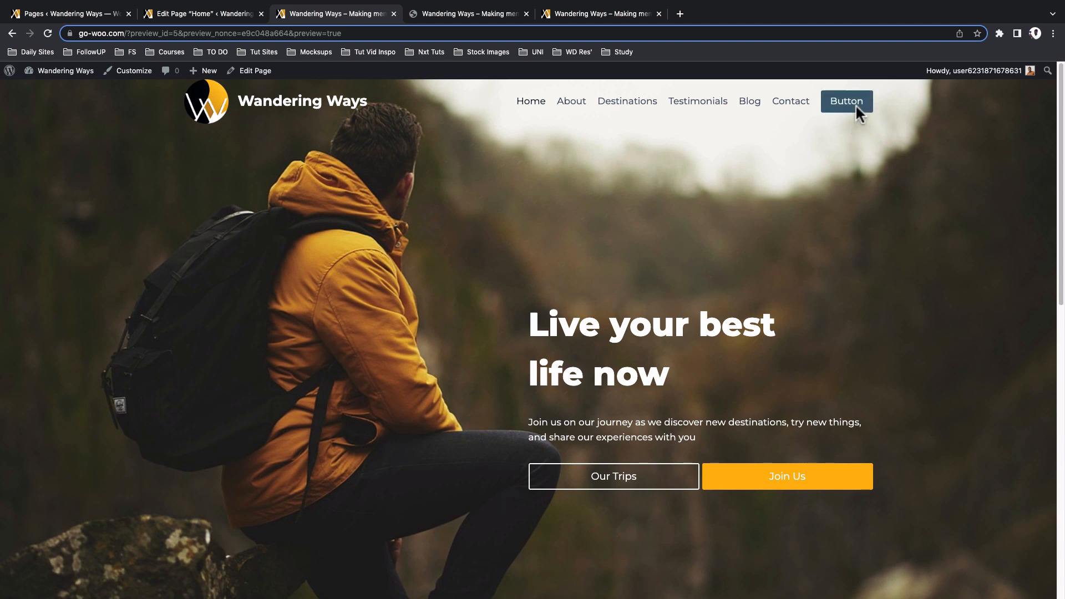
# Open the theme customizer from the WordPress dashboard and go to the header button's settings
pyautogui.click(591, 19)
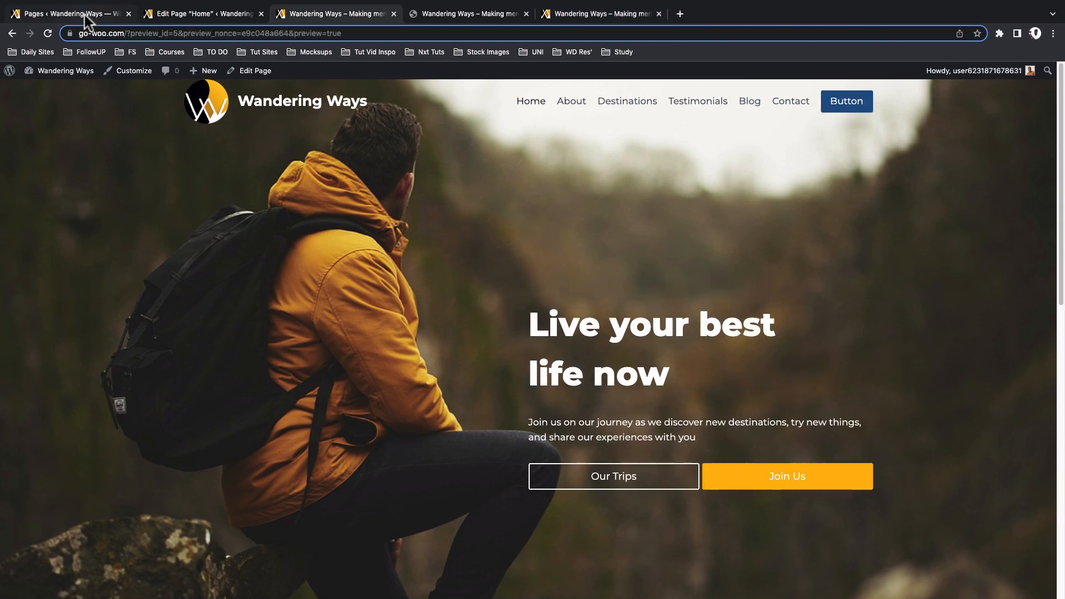
pyautogui.click(84, 15)
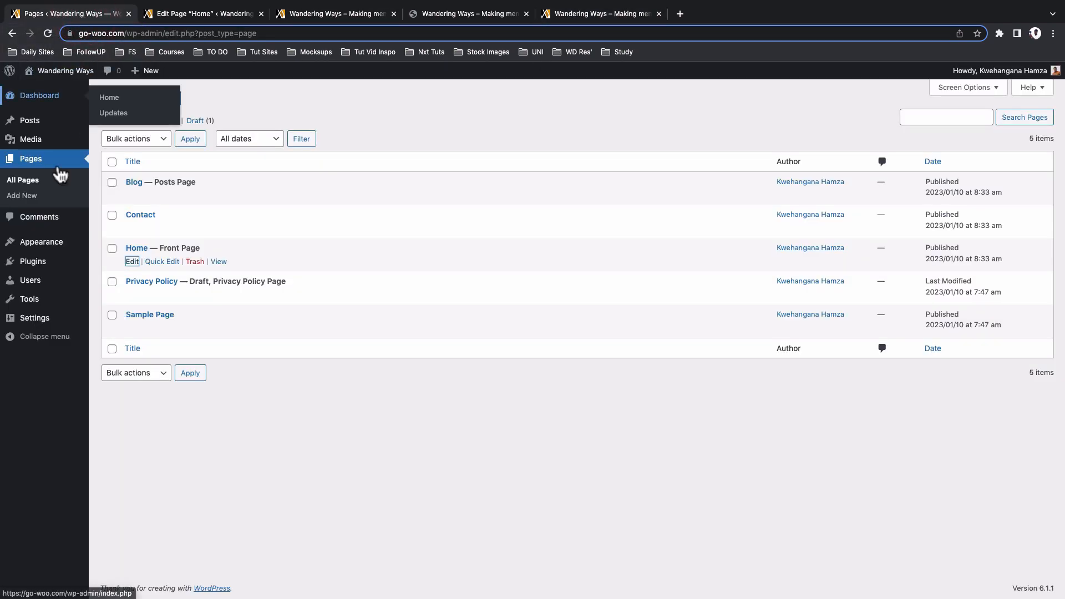
pyautogui.moveTo(54, 247)
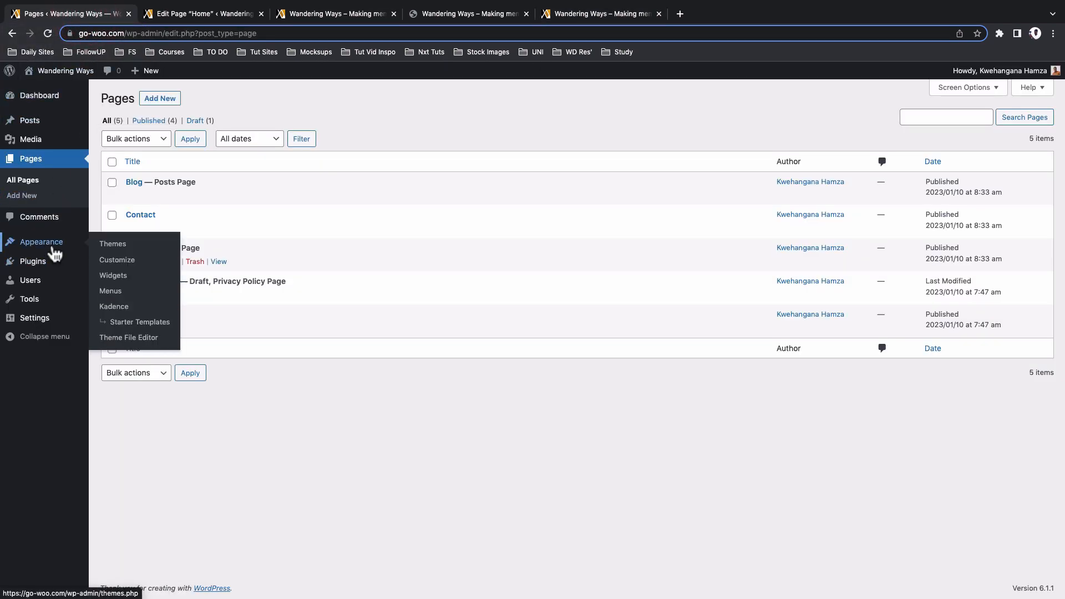
pyautogui.click(112, 262)
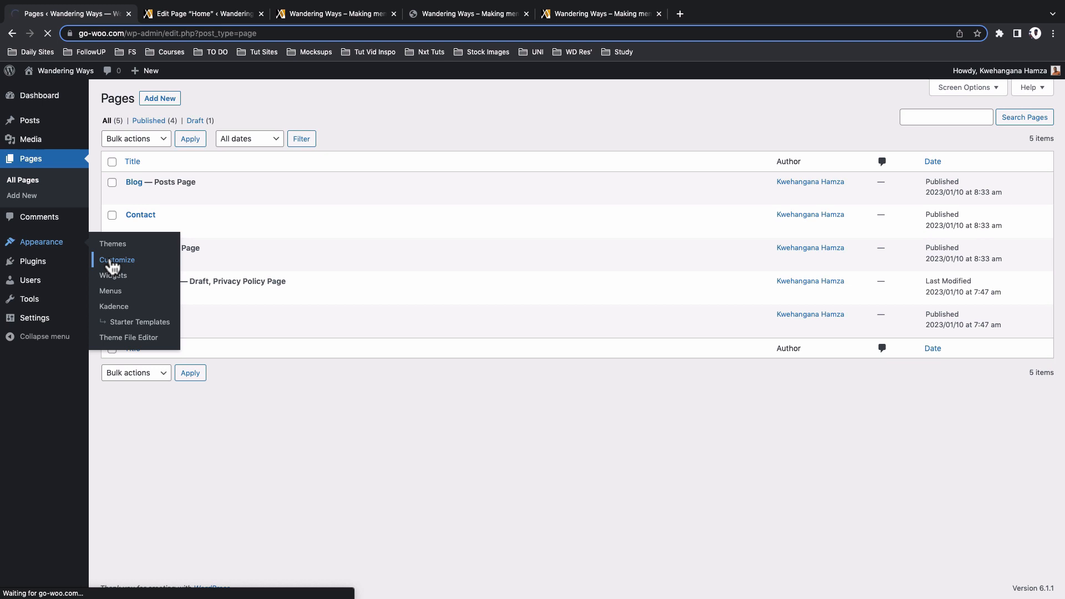
pyautogui.click(107, 272)
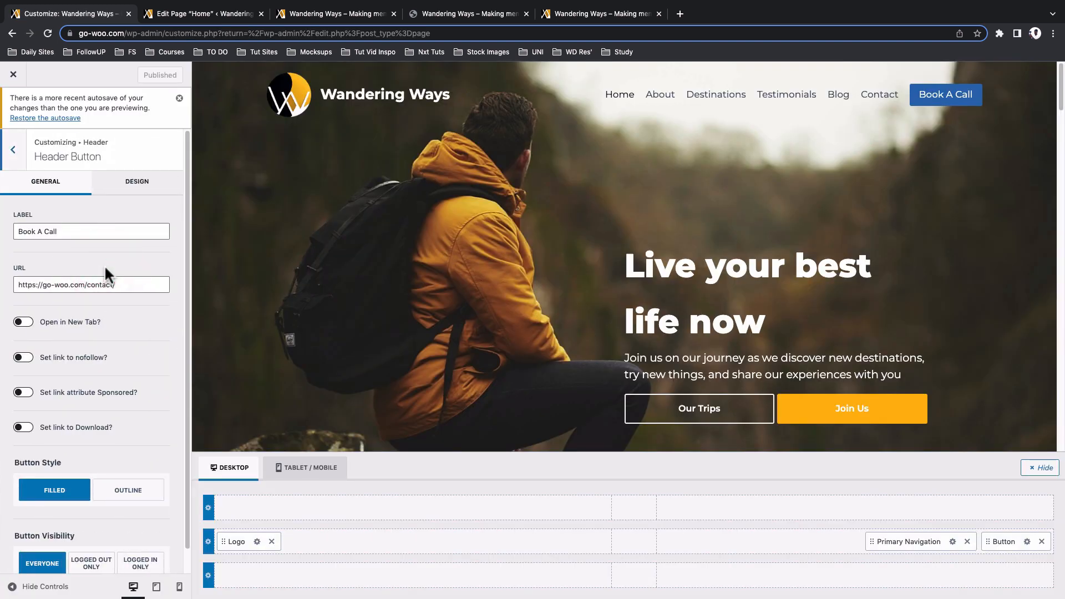
# Examine the header button's label and its contact page URL, and return to the header overview
pyautogui.click(80, 234)
pyautogui.moveTo(79, 232); pyautogui.dragTo(20, 231)
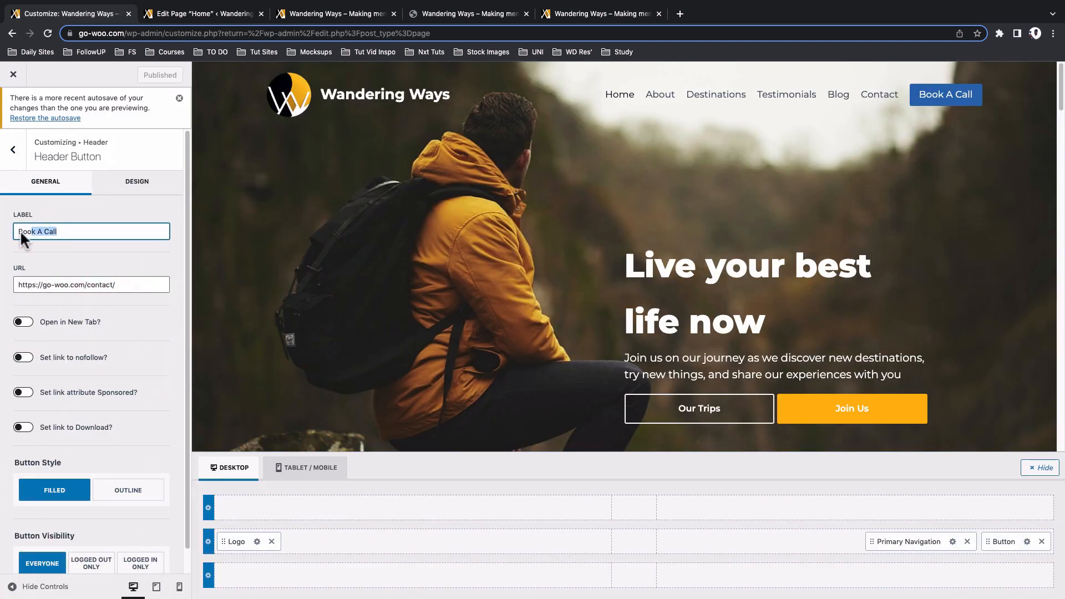
pyautogui.click(133, 285)
pyautogui.moveTo(137, 285); pyautogui.dragTo(17, 284)
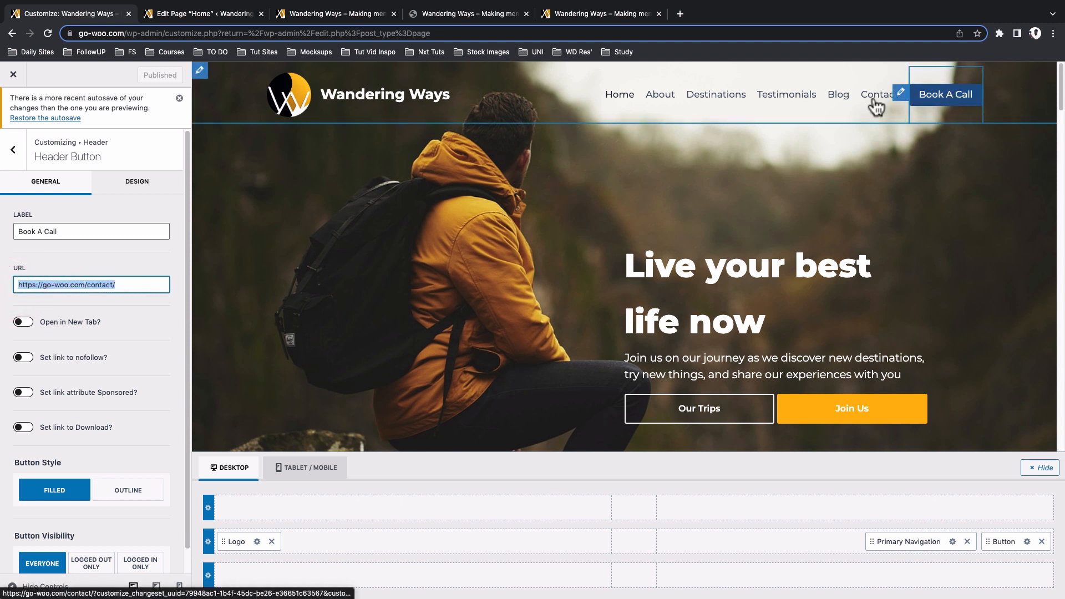
pyautogui.click(121, 285)
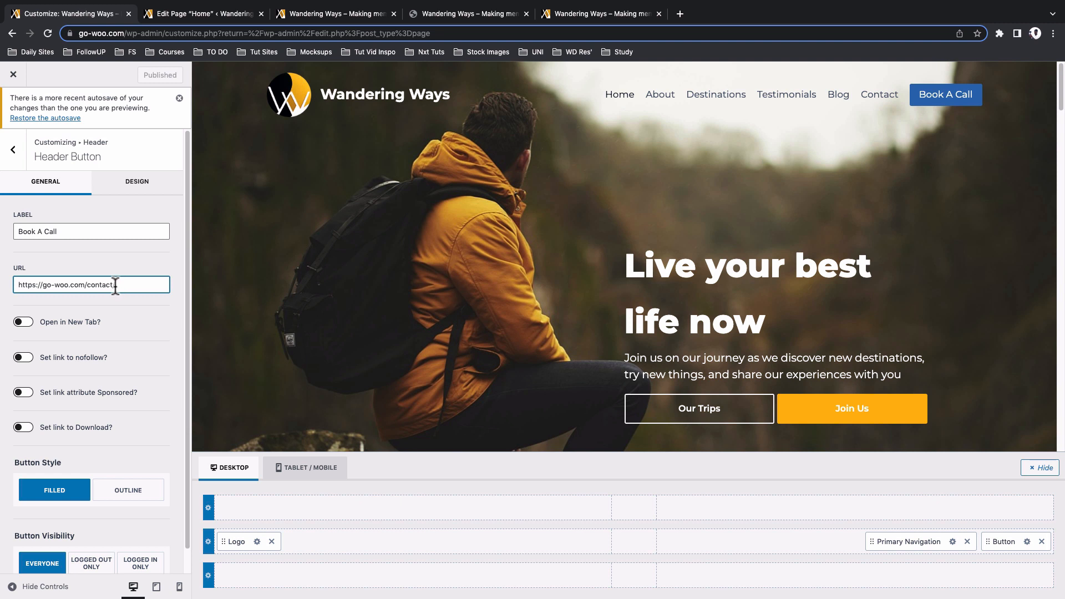
pyautogui.click(13, 150)
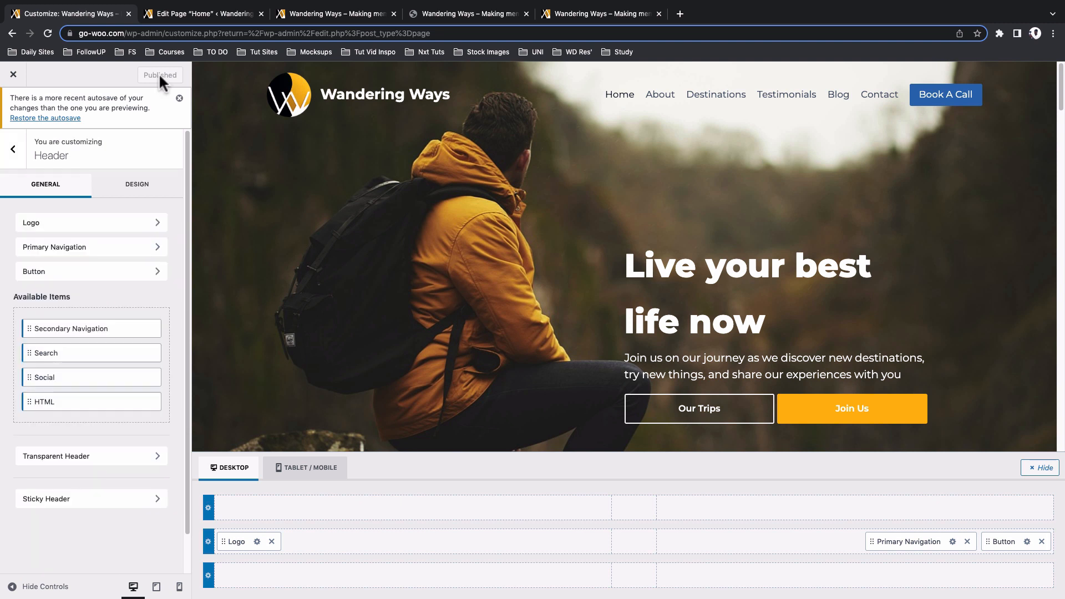
pyautogui.click(16, 149)
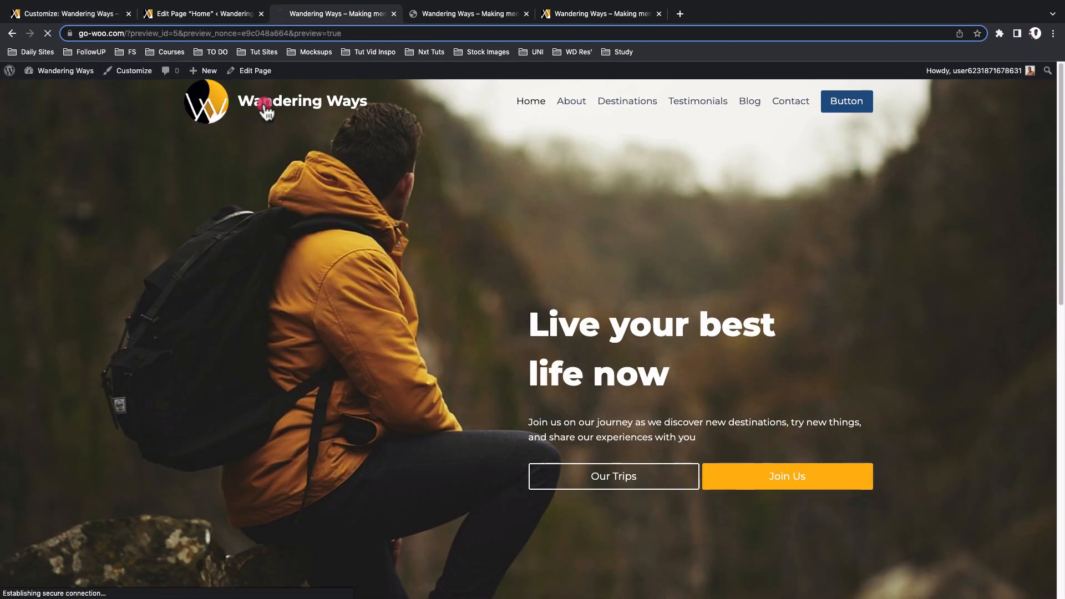
# Open the live home page and review its hero, mission statement, testimonials, destinations and blog post sections
pyautogui.click(264, 105)
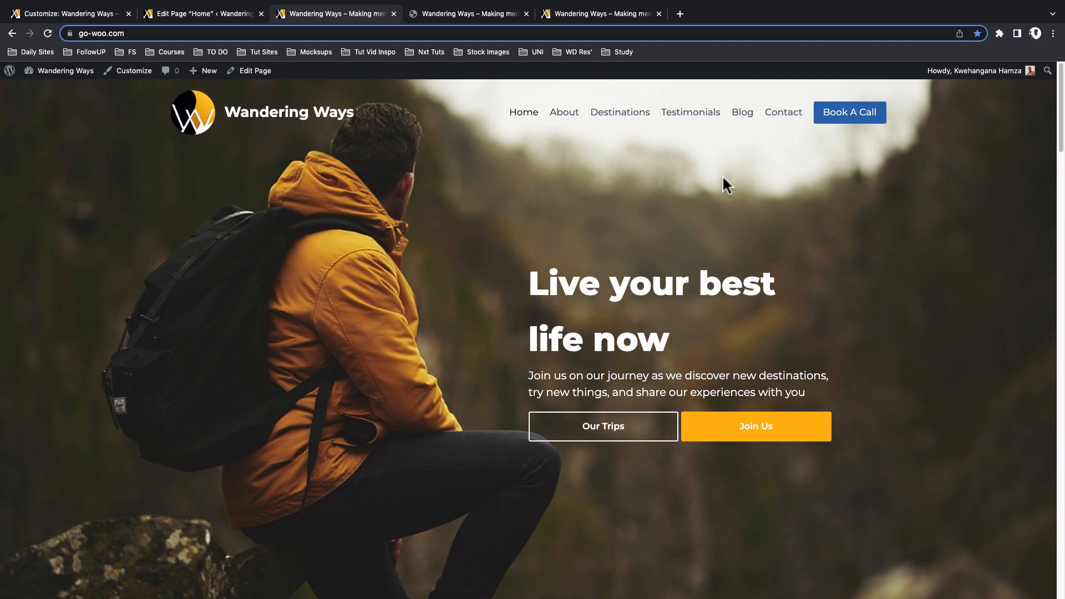
pyautogui.scroll(-10, 881, 204)
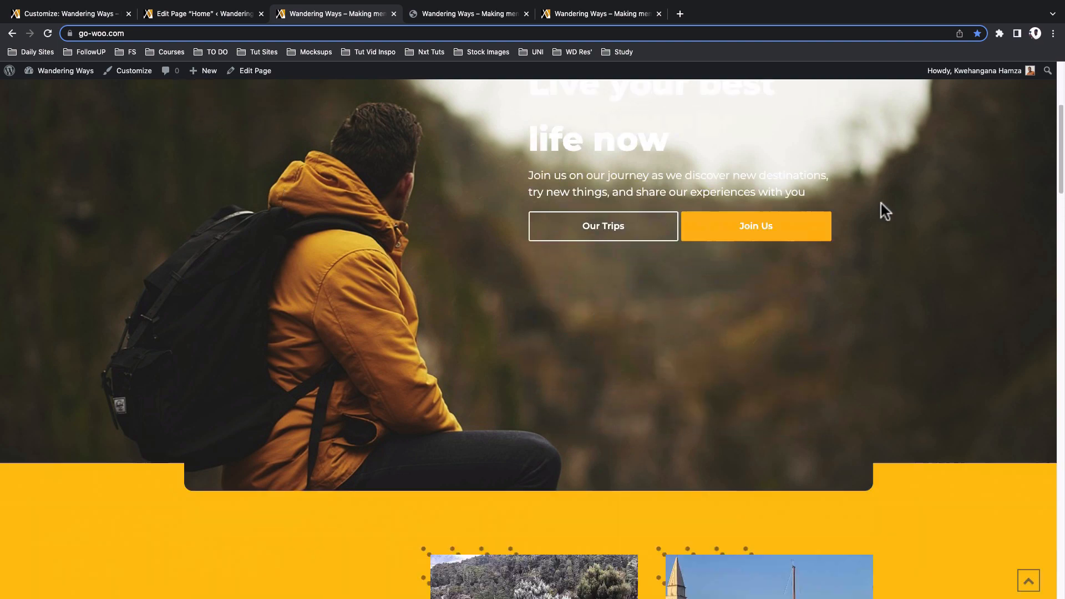
pyautogui.scroll(-10, 881, 203)
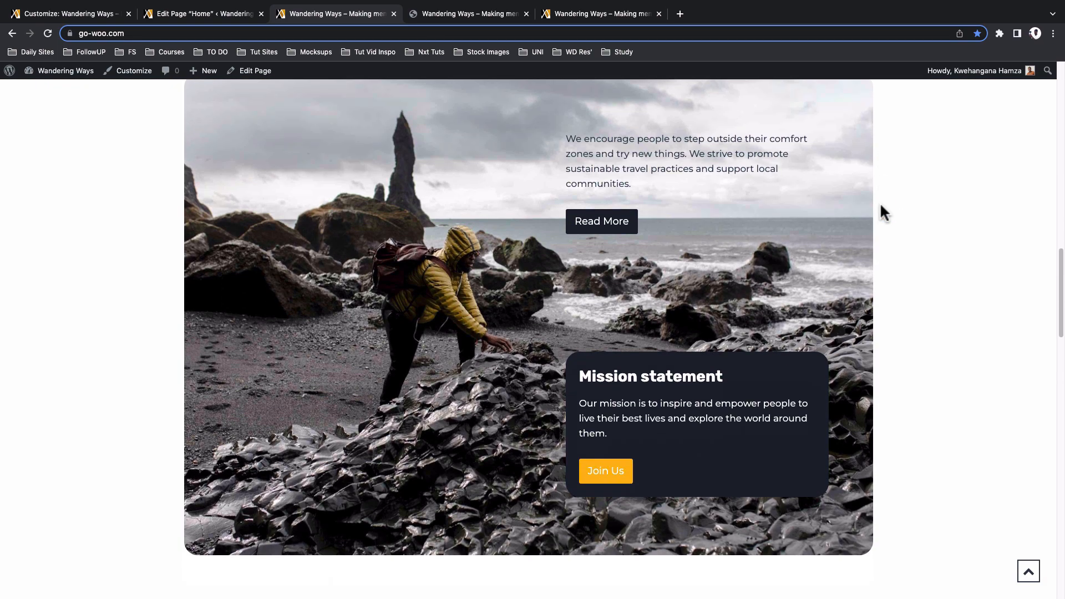
pyautogui.scroll(-6, 879, 214)
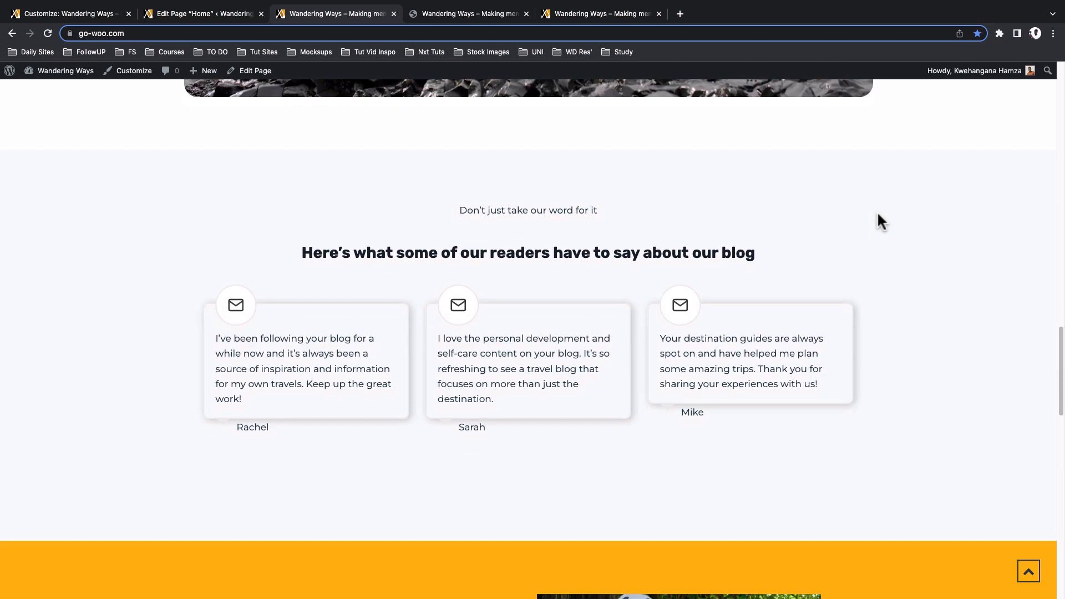
pyautogui.scroll(-3, 878, 214)
pyautogui.scroll(-4, 878, 215)
pyautogui.scroll(-10, 879, 214)
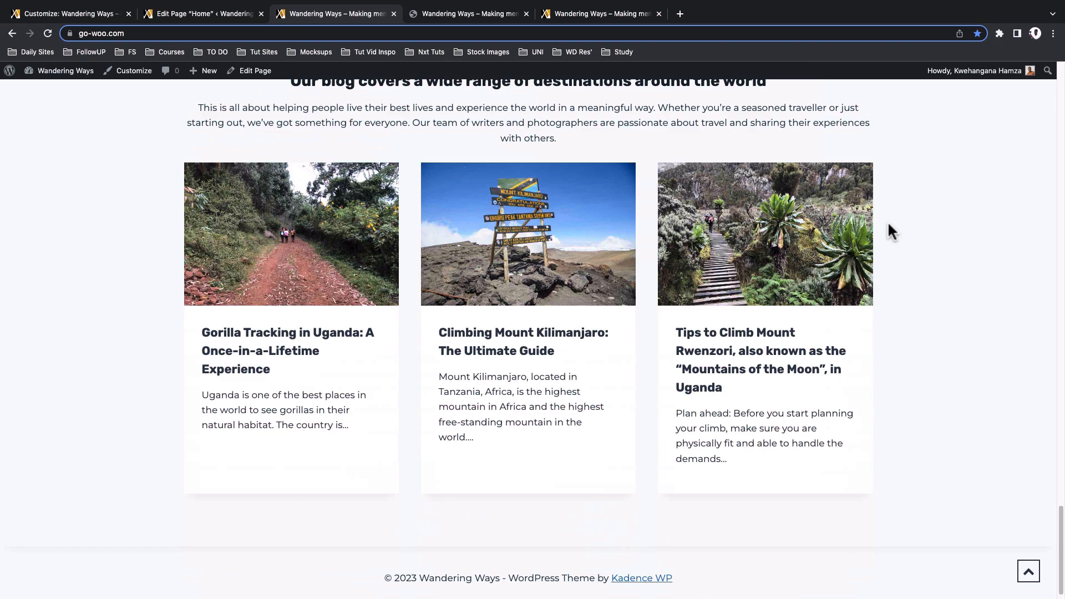
pyautogui.scroll(10, 888, 224)
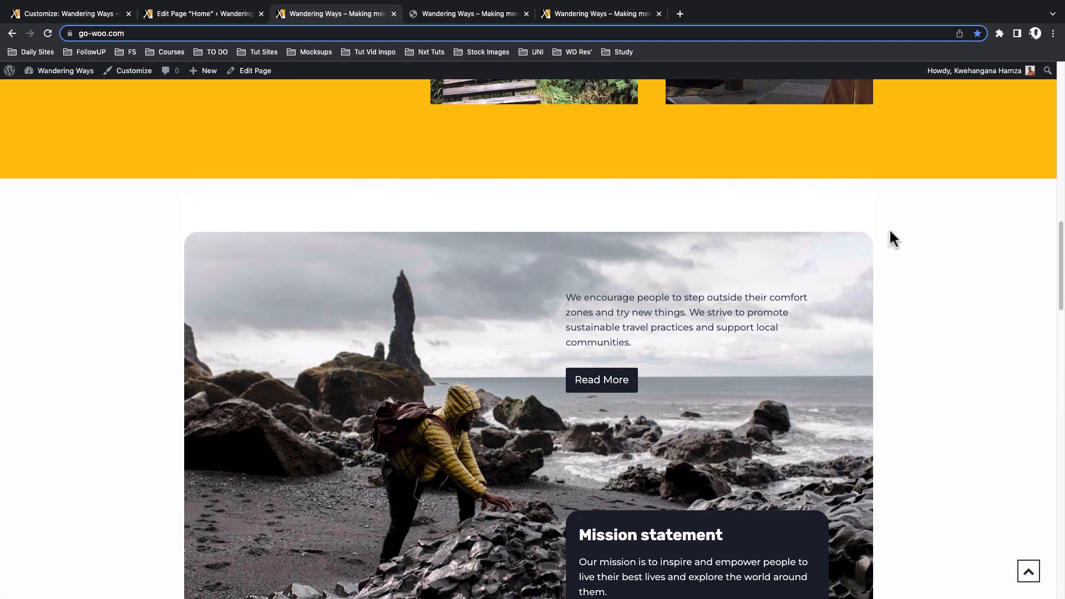
pyautogui.scroll(-10, 890, 232)
pyautogui.scroll(-8, 890, 239)
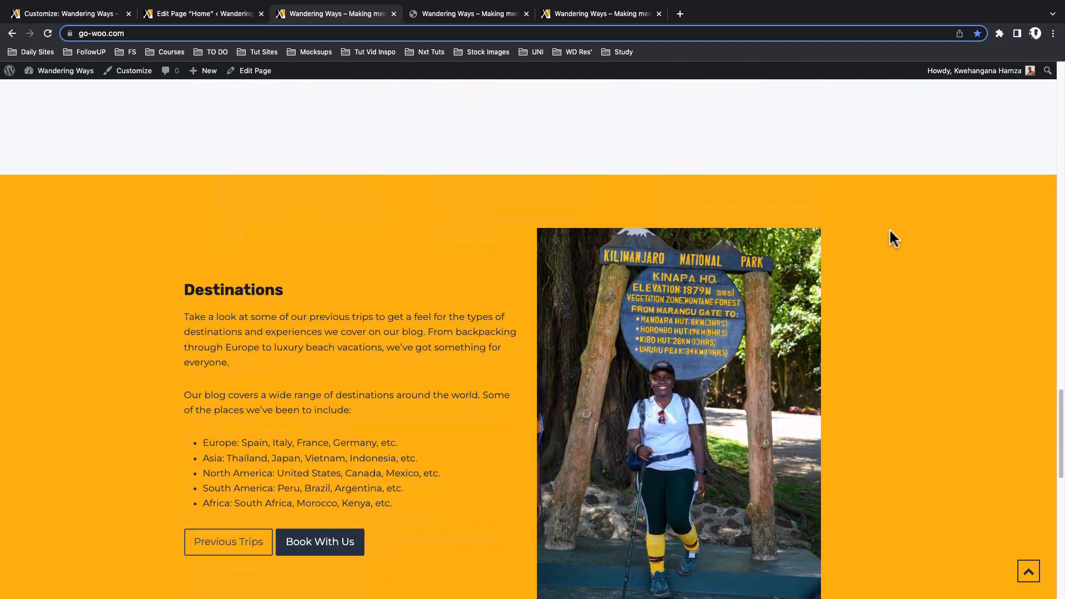
# Return to the Home page editor and examine the alignment options of the row layout with the rocky beach background
pyautogui.click(195, 15)
pyautogui.scroll(5, 282, 123)
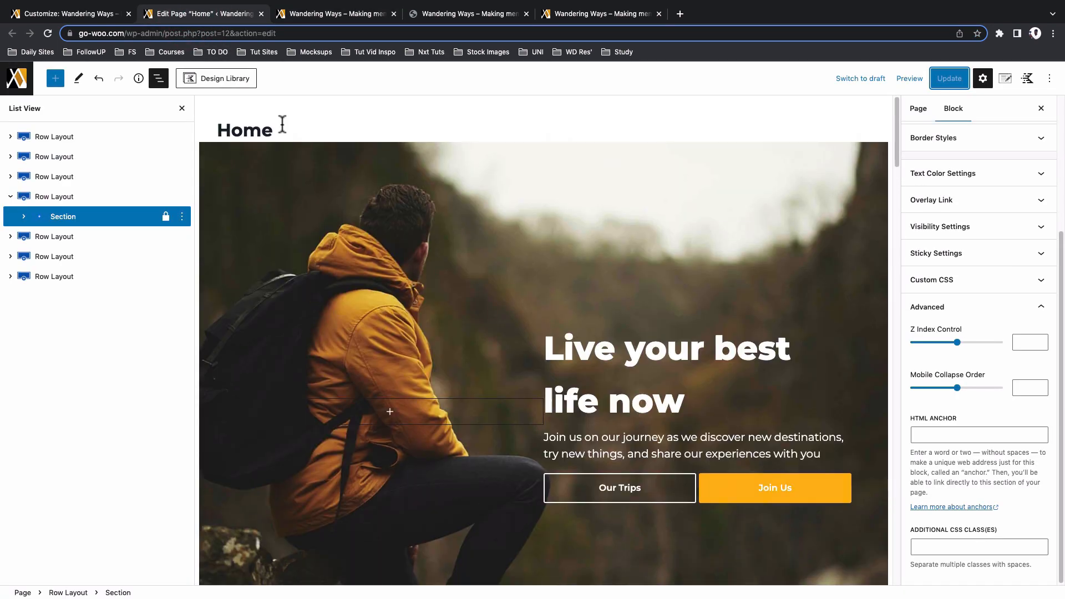
pyautogui.scroll(-10, 421, 370)
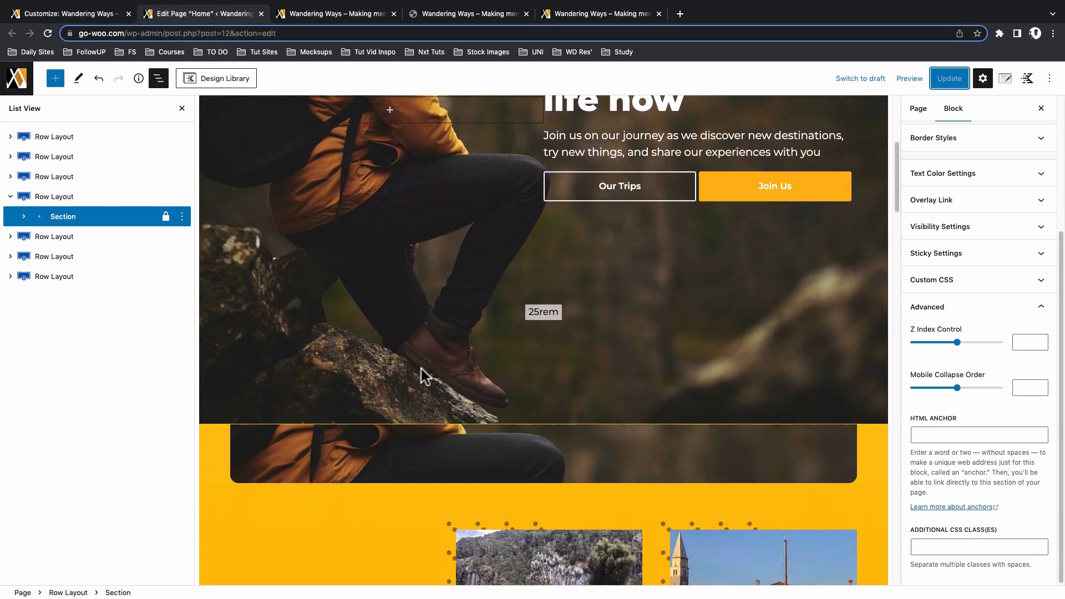
pyautogui.scroll(-8, 421, 371)
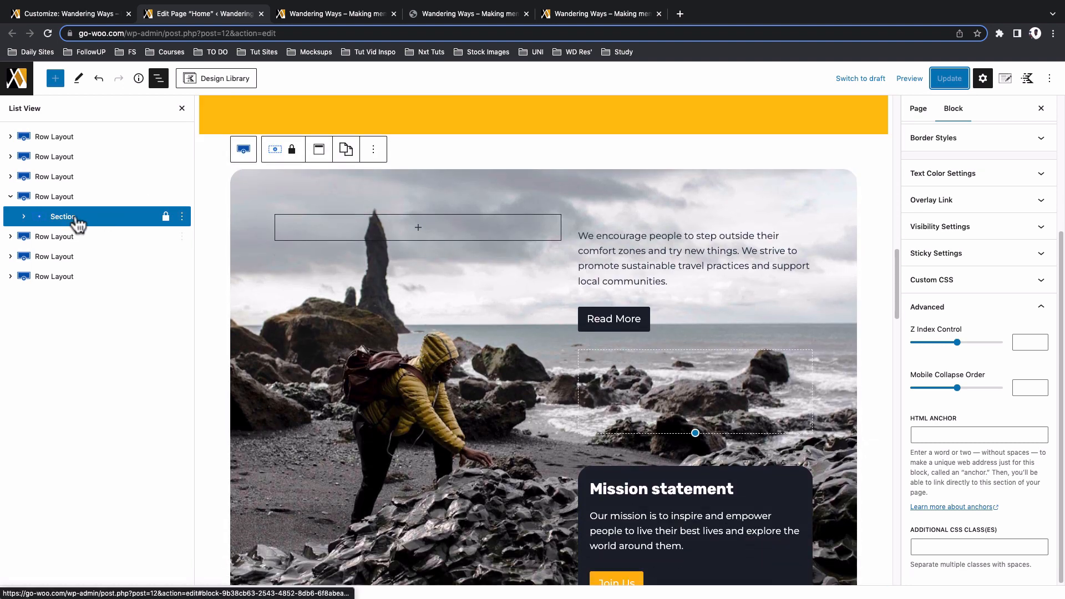
pyautogui.click(65, 197)
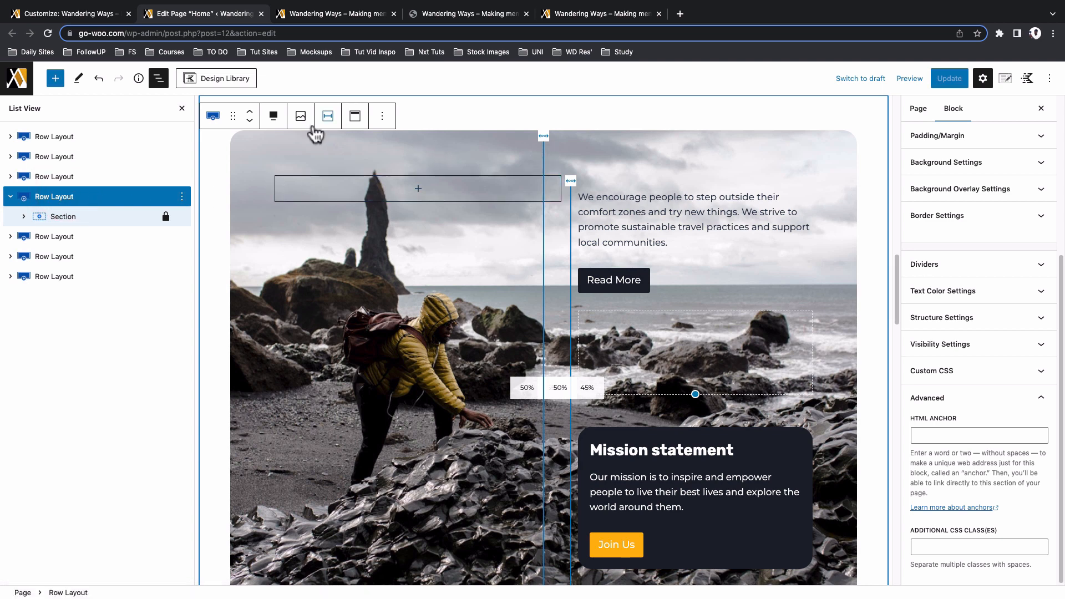
pyautogui.click(275, 116)
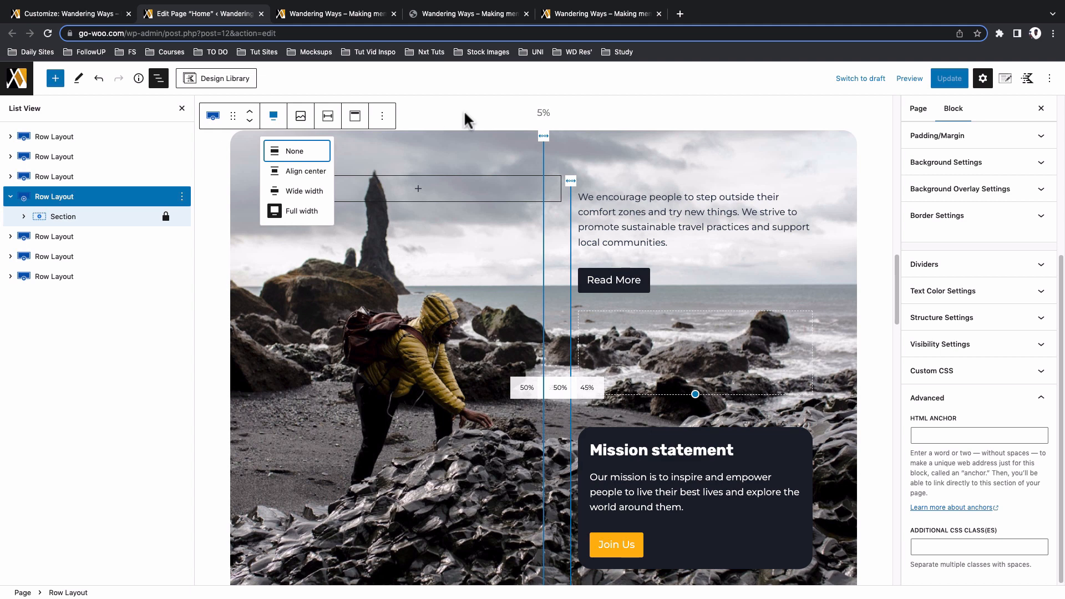
pyautogui.click(499, 132)
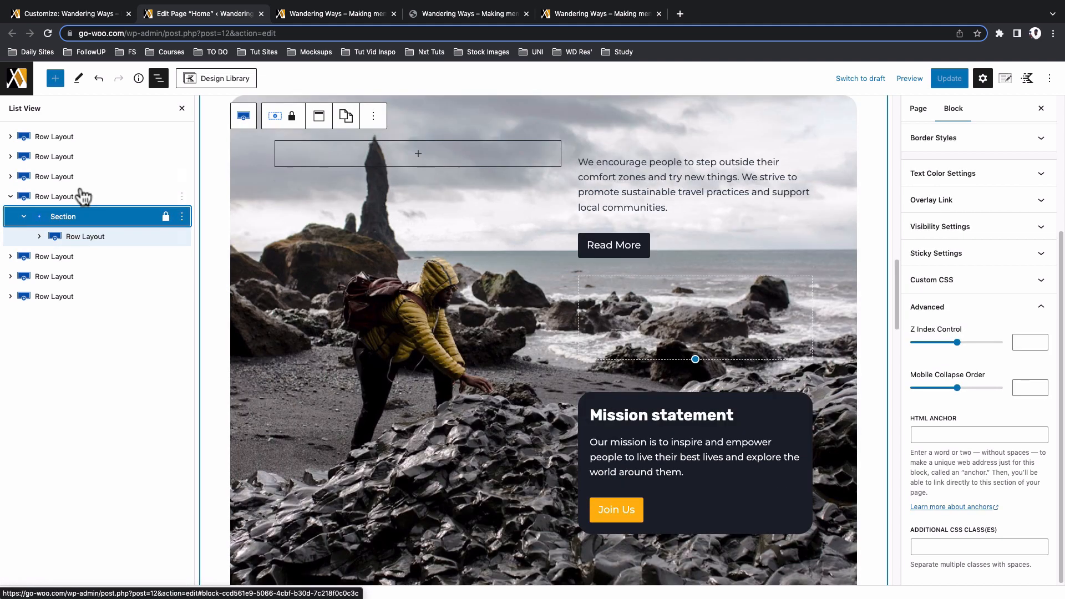
# Expand the beach row's nested row layouts and examine the empty column, the text section and the mission statement section
pyautogui.click(40, 237)
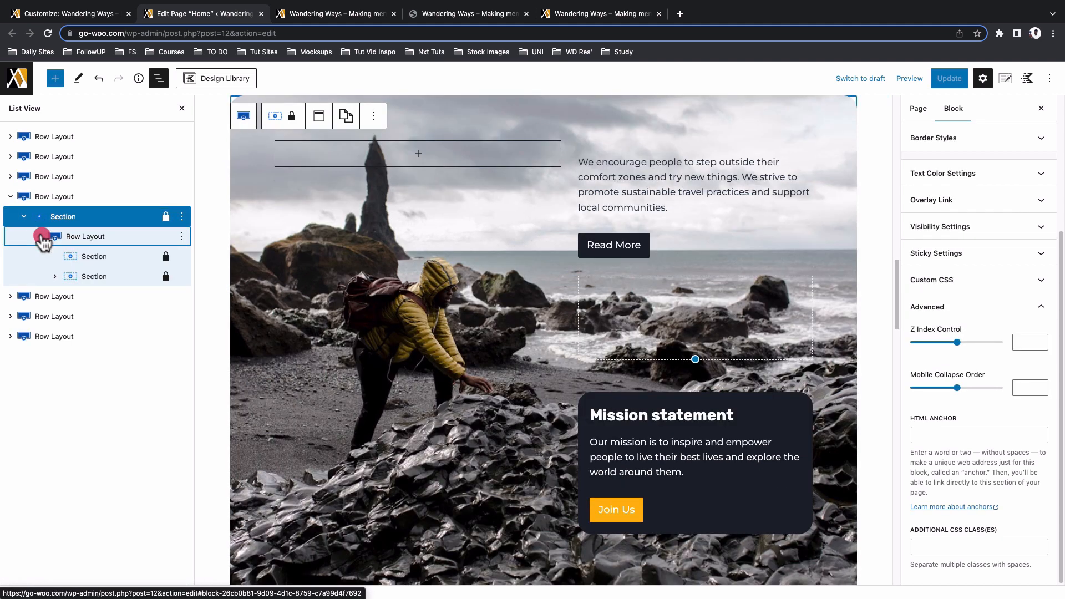
pyautogui.click(90, 259)
pyautogui.click(93, 277)
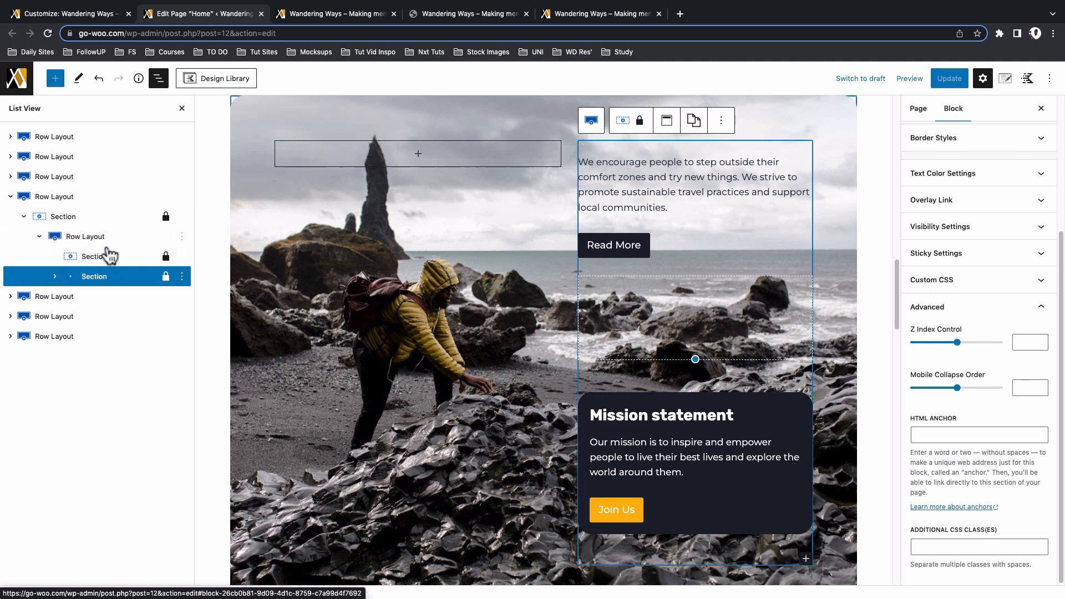
pyautogui.click(106, 256)
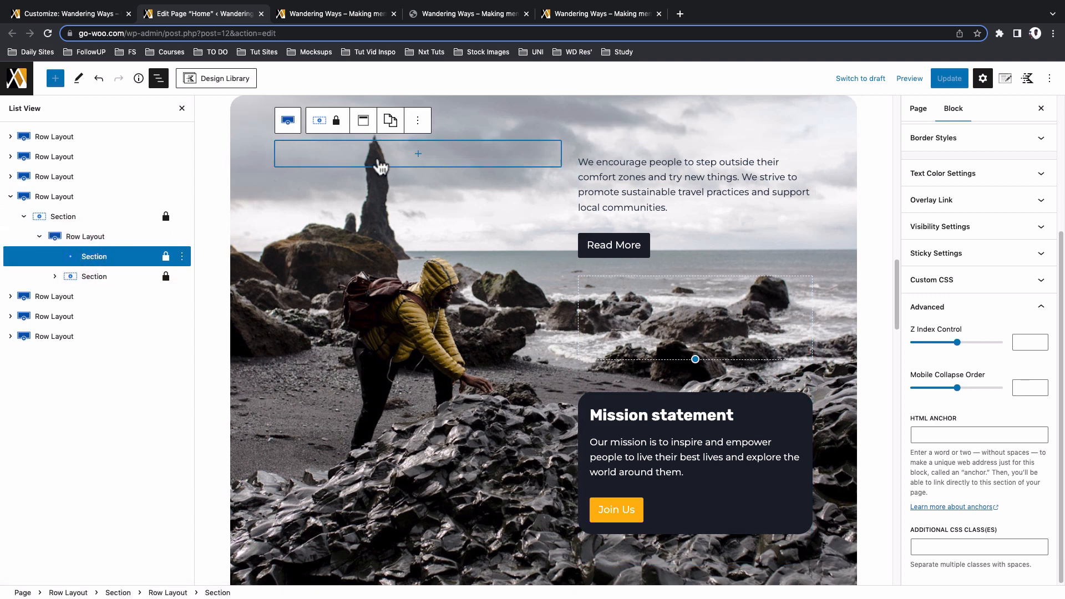
pyautogui.click(86, 277)
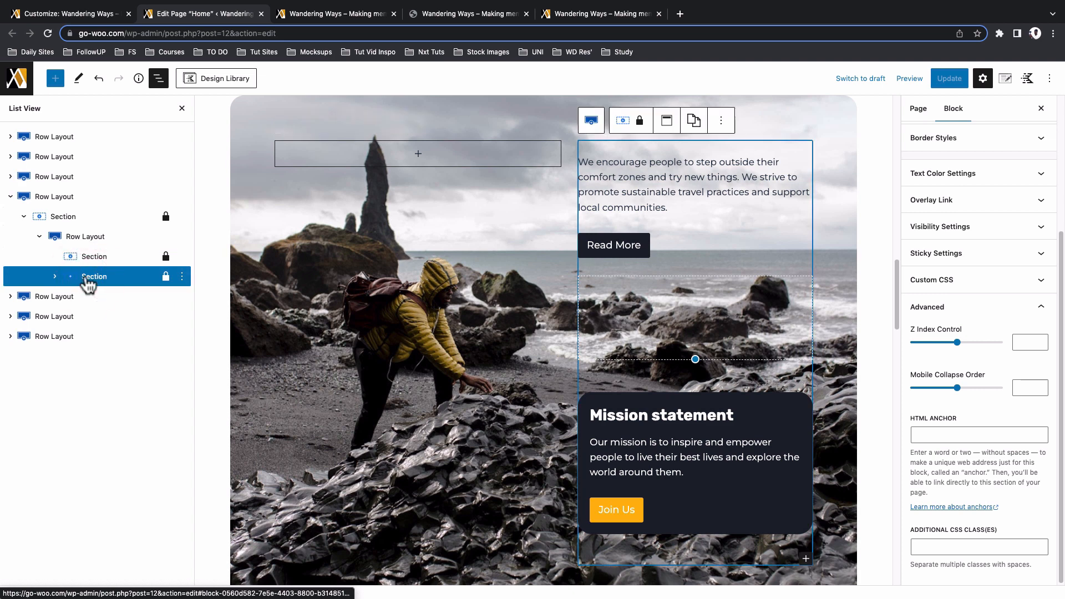
pyautogui.click(661, 156)
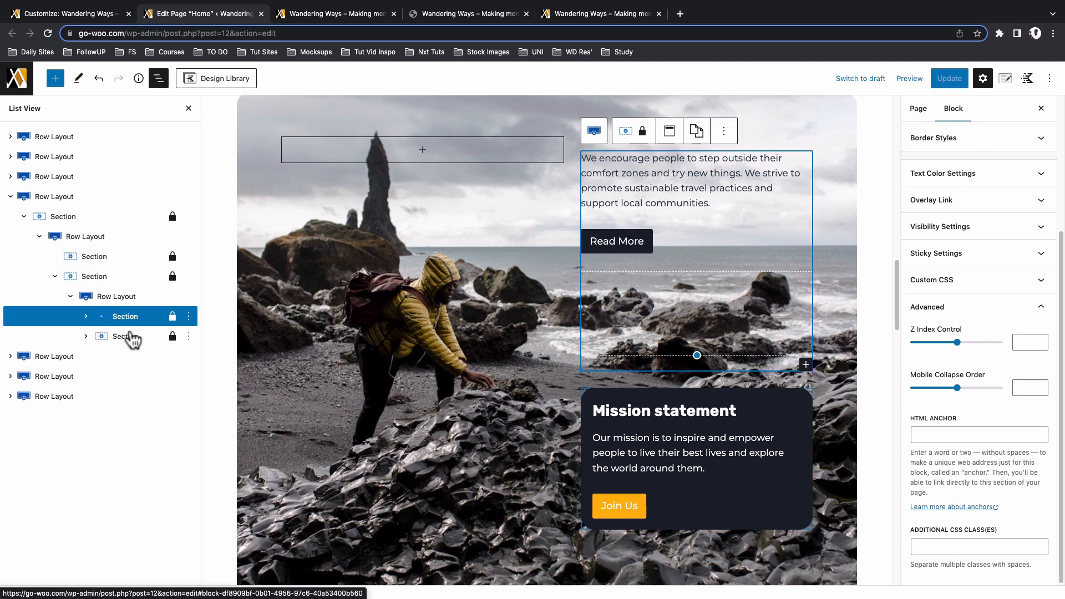
pyautogui.click(130, 332)
pyautogui.click(129, 317)
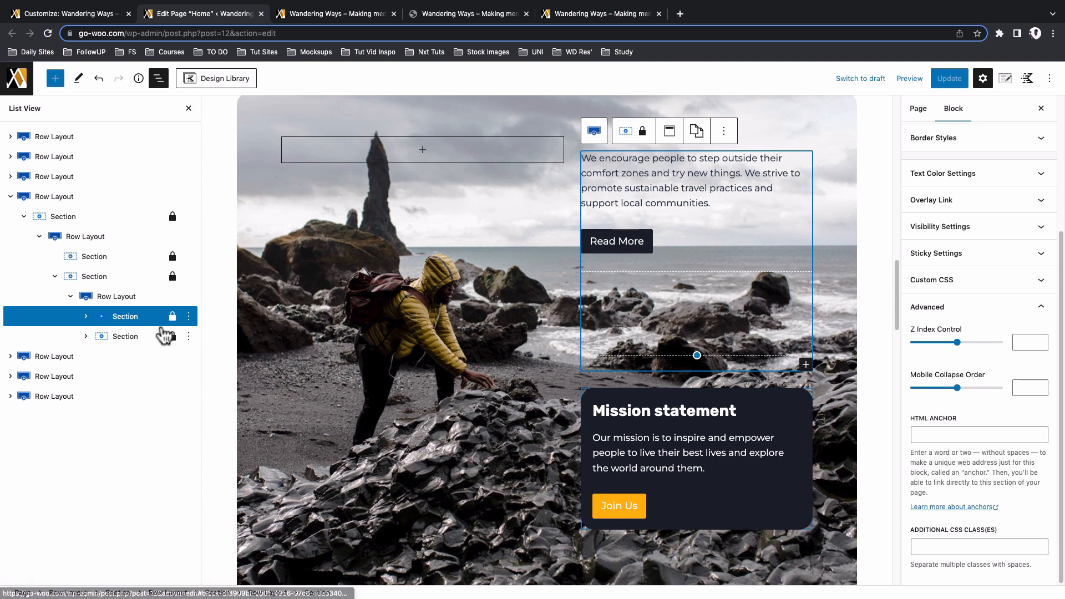
pyautogui.click(132, 337)
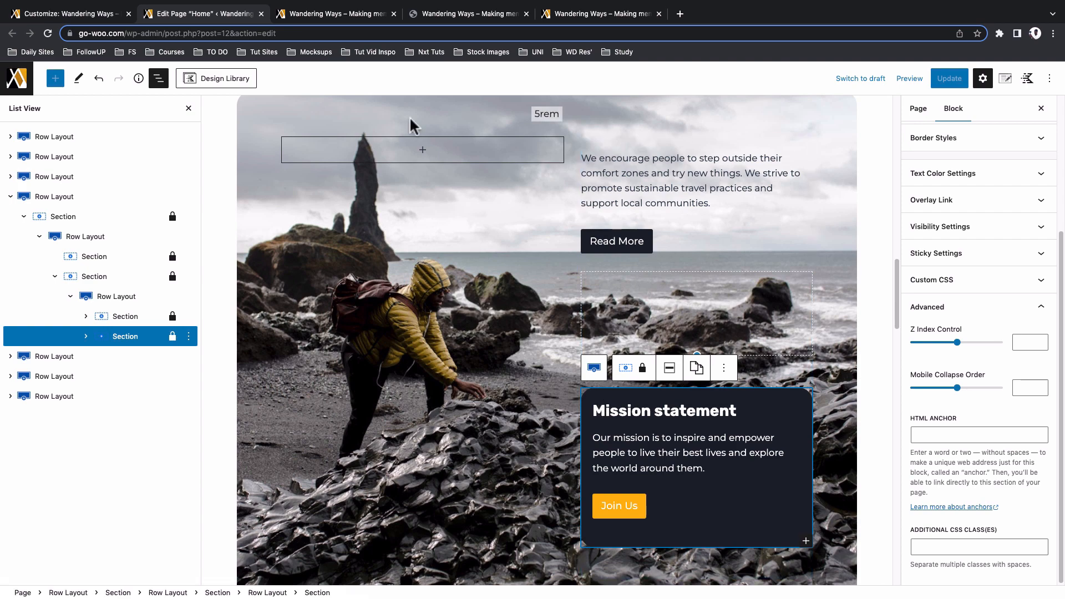
# Compare the beach-background mission statement section on the live page with its structure in the page editor
pyautogui.click(339, 11)
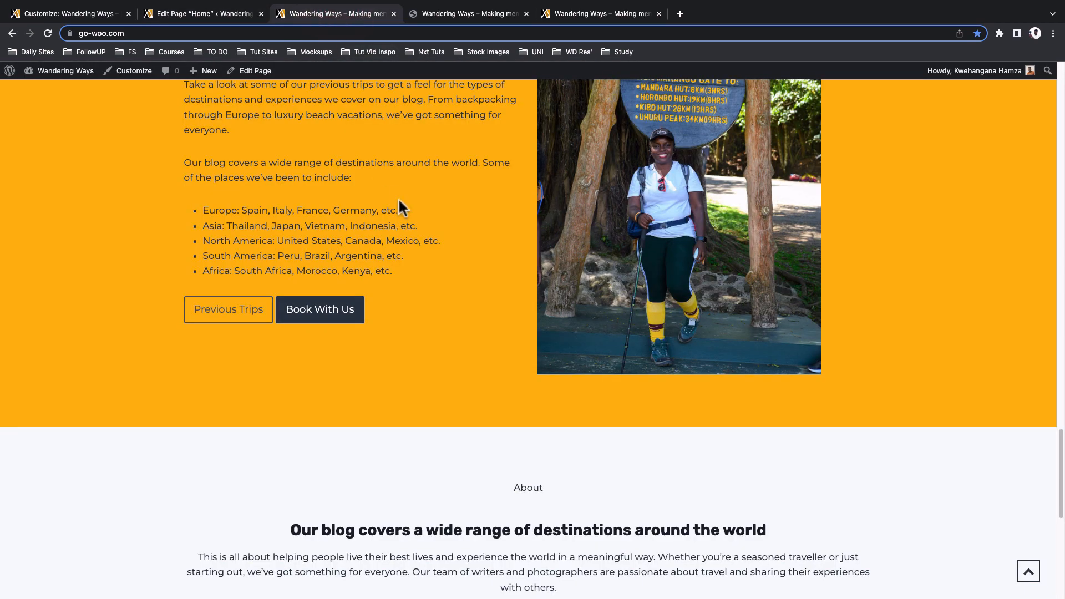
pyautogui.scroll(-10, 399, 200)
pyautogui.scroll(8, 398, 201)
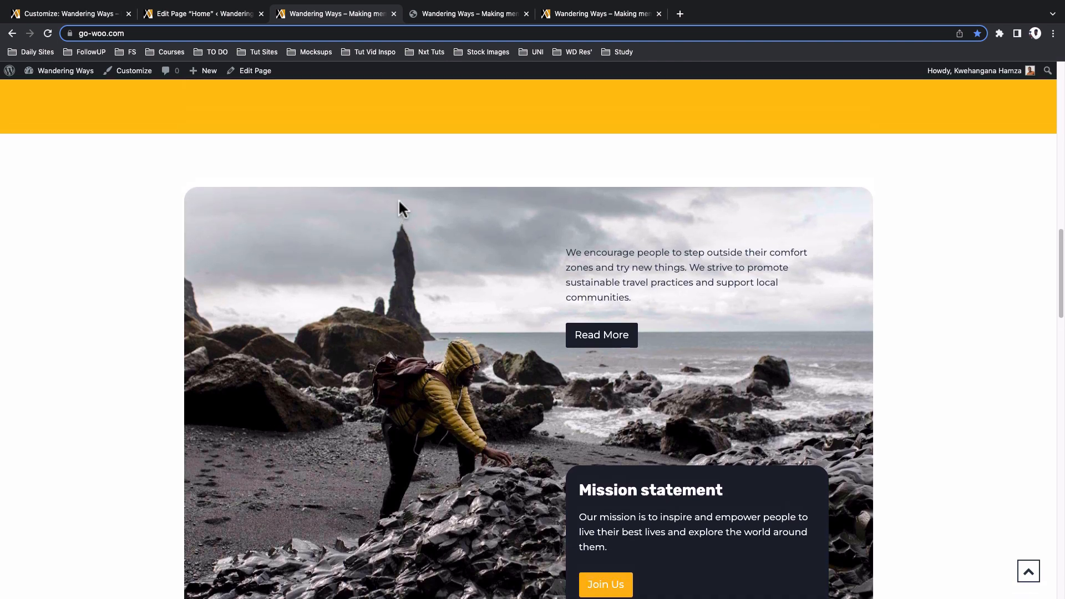
pyautogui.hotkey('ctrl', 'shift', 'Tab')
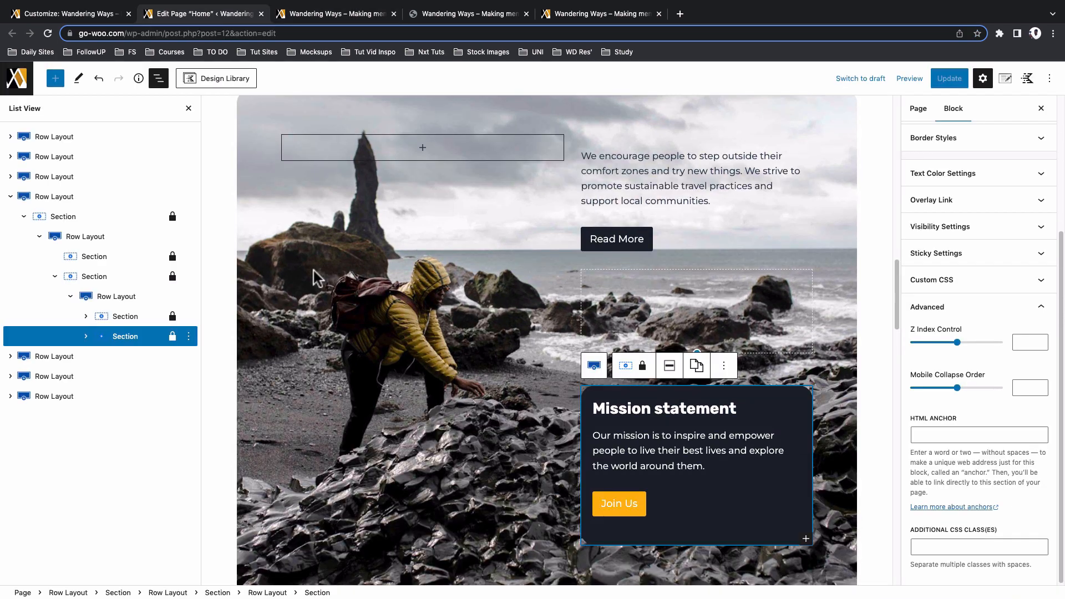
# Insert a Testimonials block in the empty section beneath the existing reader testimonials
pyautogui.click(56, 359)
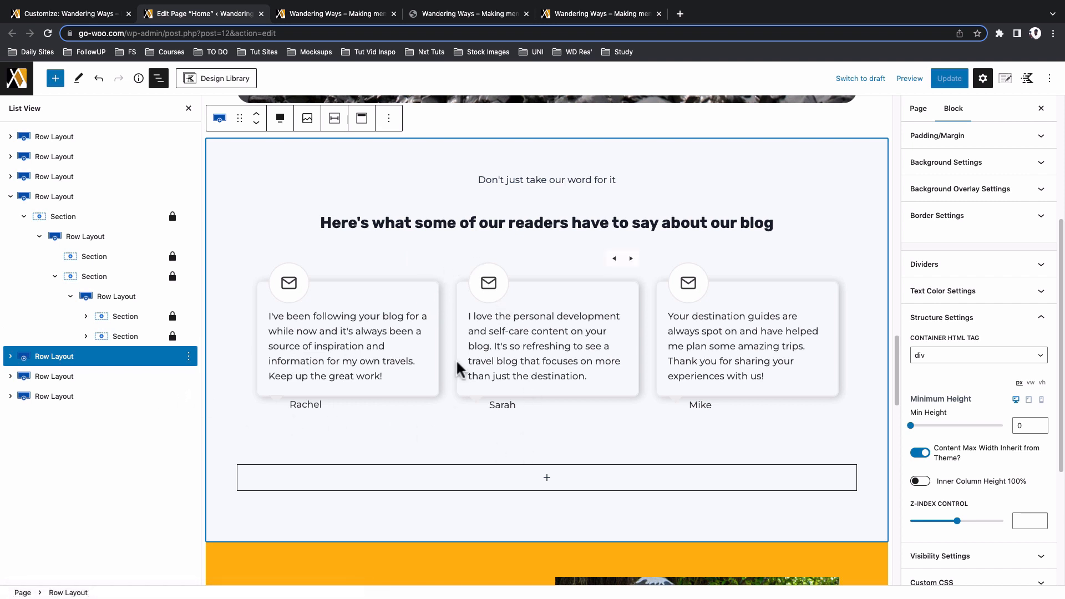
pyautogui.click(547, 482)
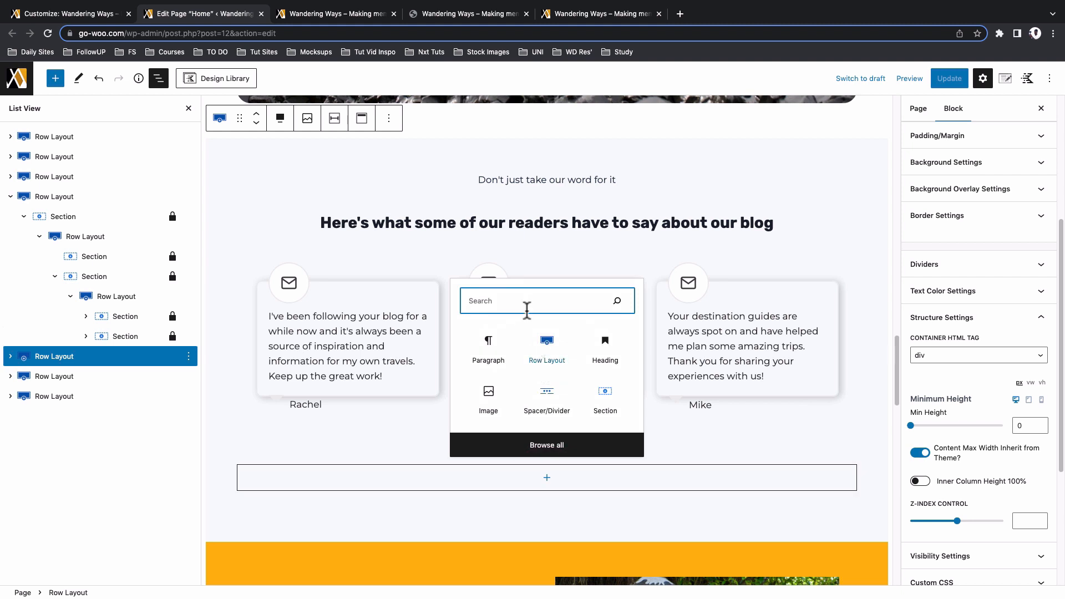
pyautogui.write('test')
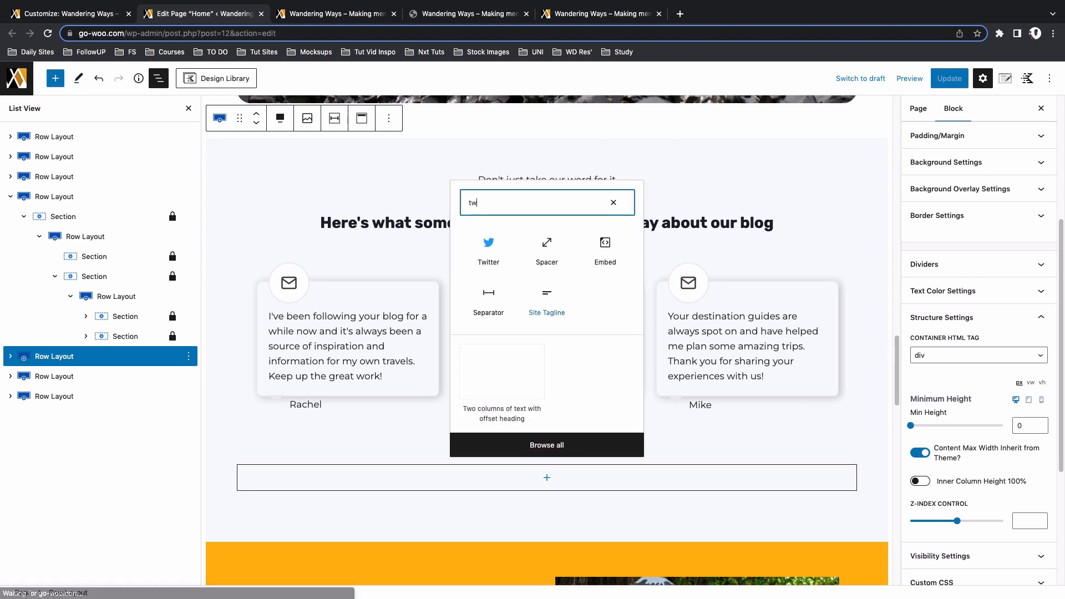
pyautogui.click(489, 351)
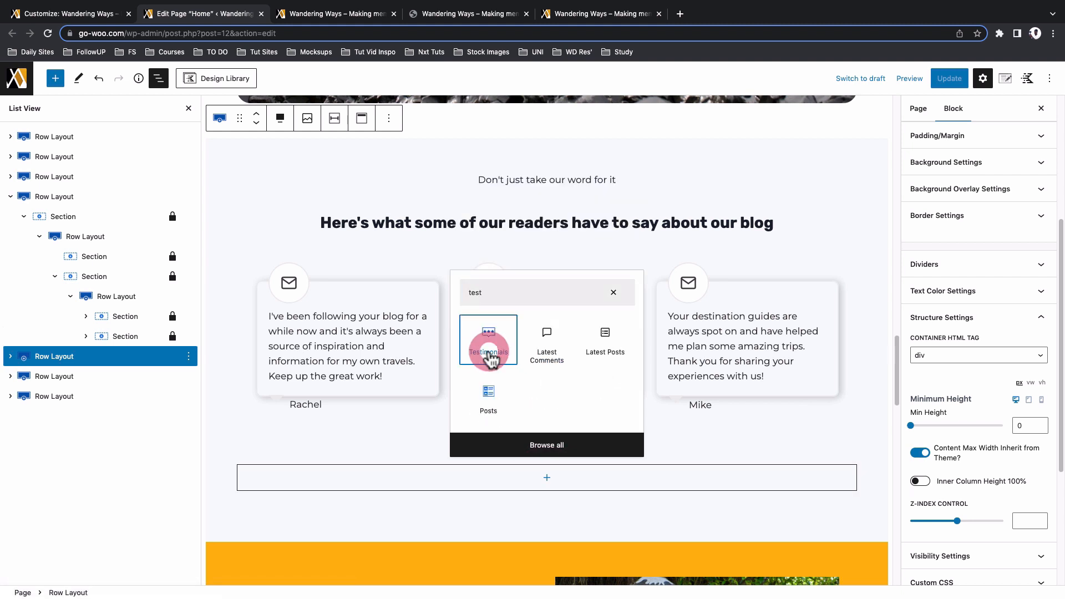
# Insert a testimonials block in the fourth initial style, the bubble with an inset image, and set it to 3 items in 3 columns
pyautogui.scroll(-3, 533, 436)
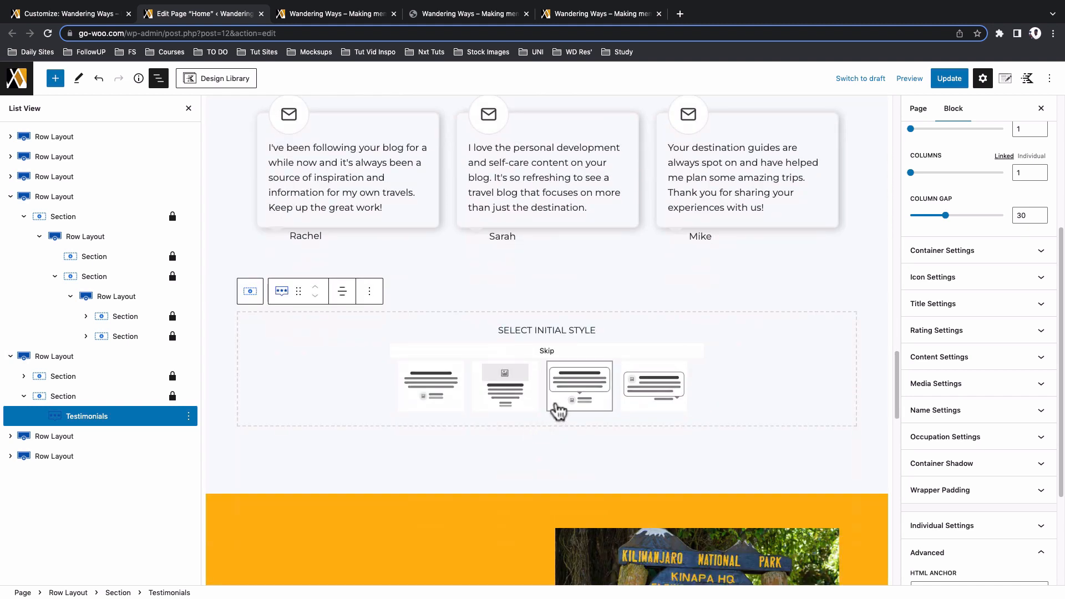
pyautogui.click(653, 393)
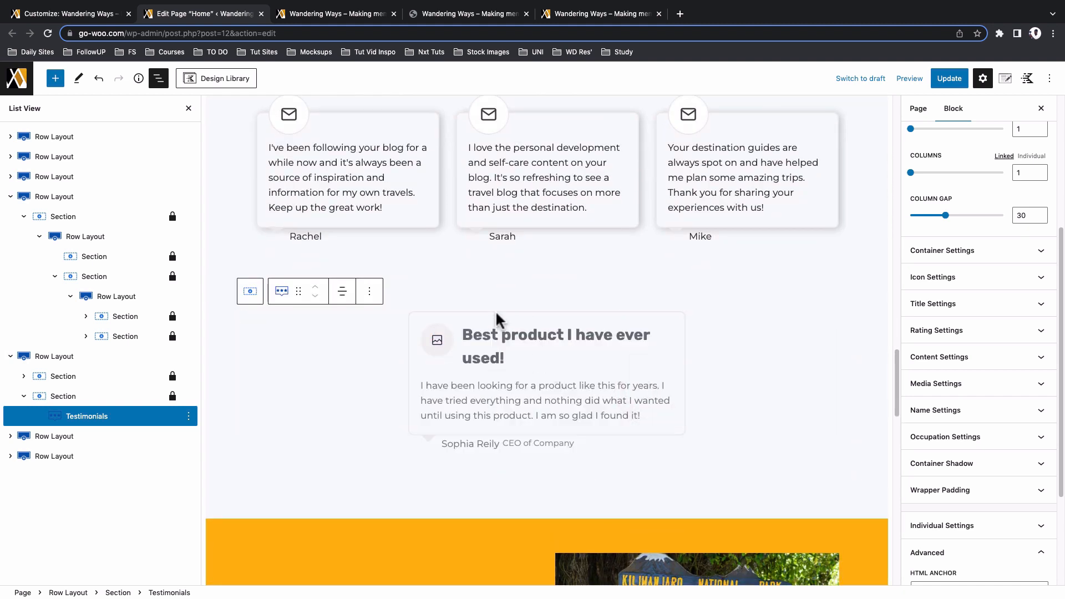
pyautogui.scroll(3, 1010, 305)
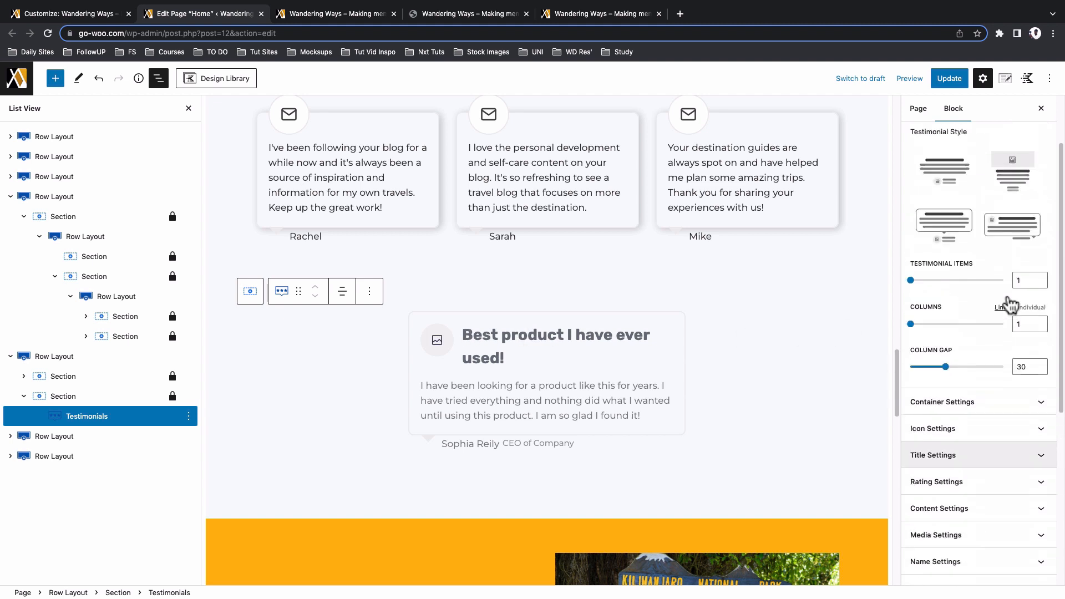
pyautogui.doubleClick(1021, 280)
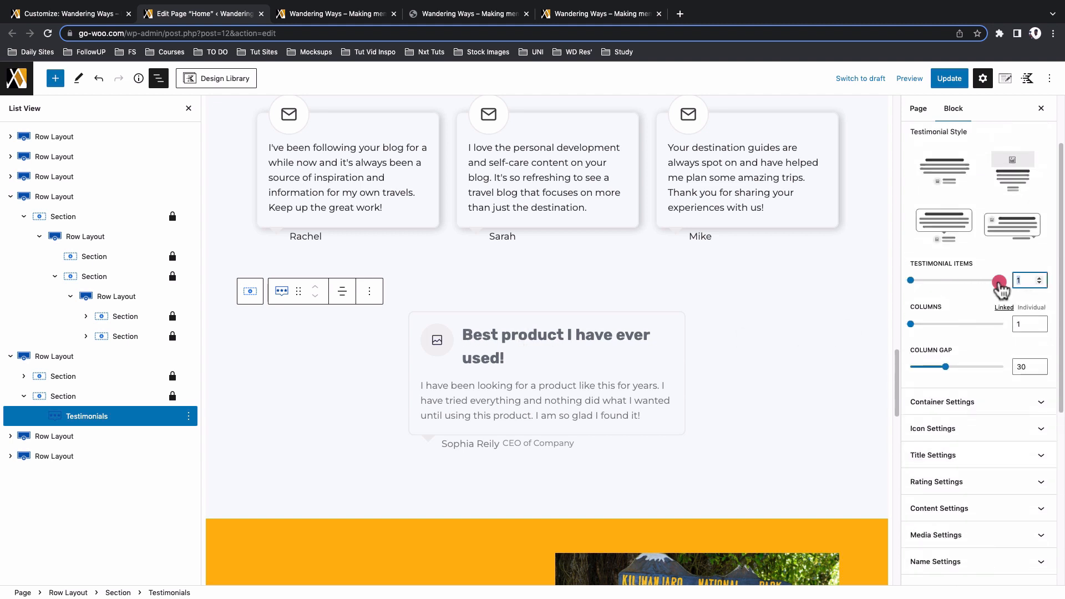
pyautogui.write('3')
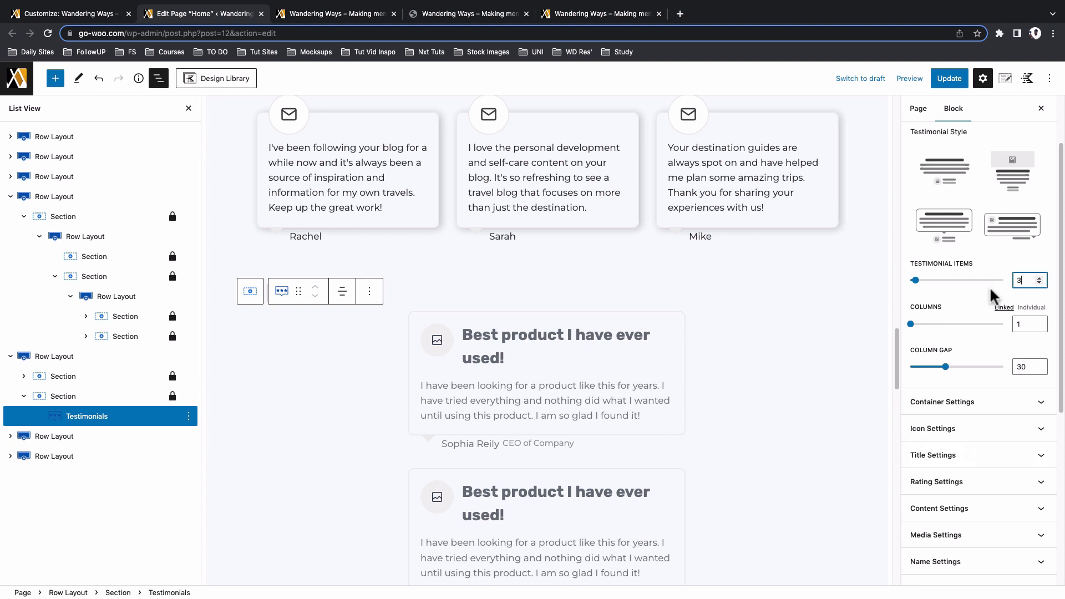
pyautogui.doubleClick(1017, 324)
pyautogui.write('3')
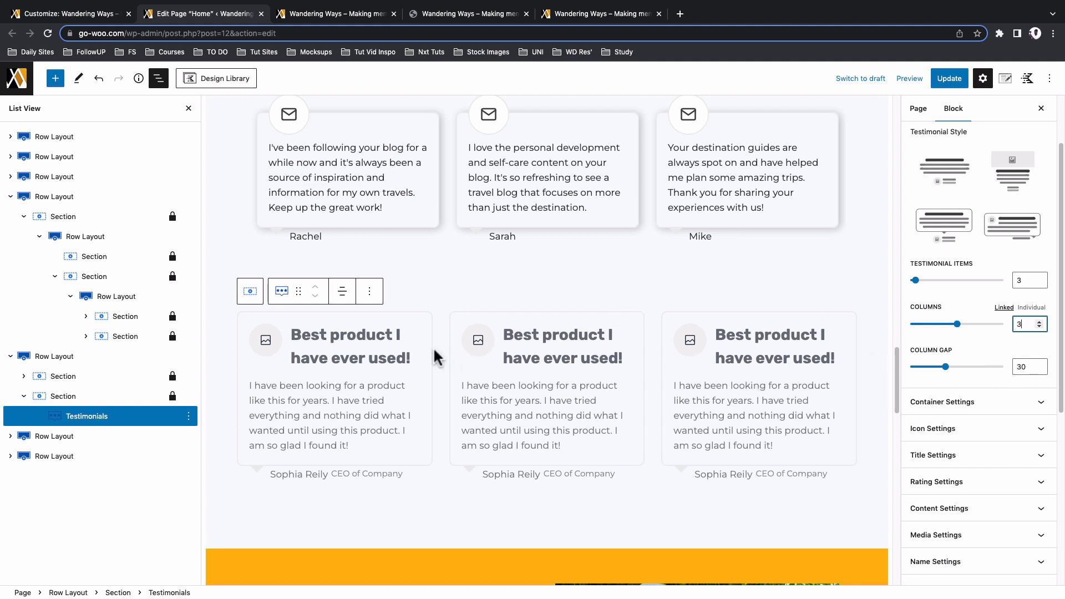
# Toggle the testimonials' titles off and back on, then collapse the title and content settings
pyautogui.click(375, 354)
pyautogui.scroll(2, 1041, 163)
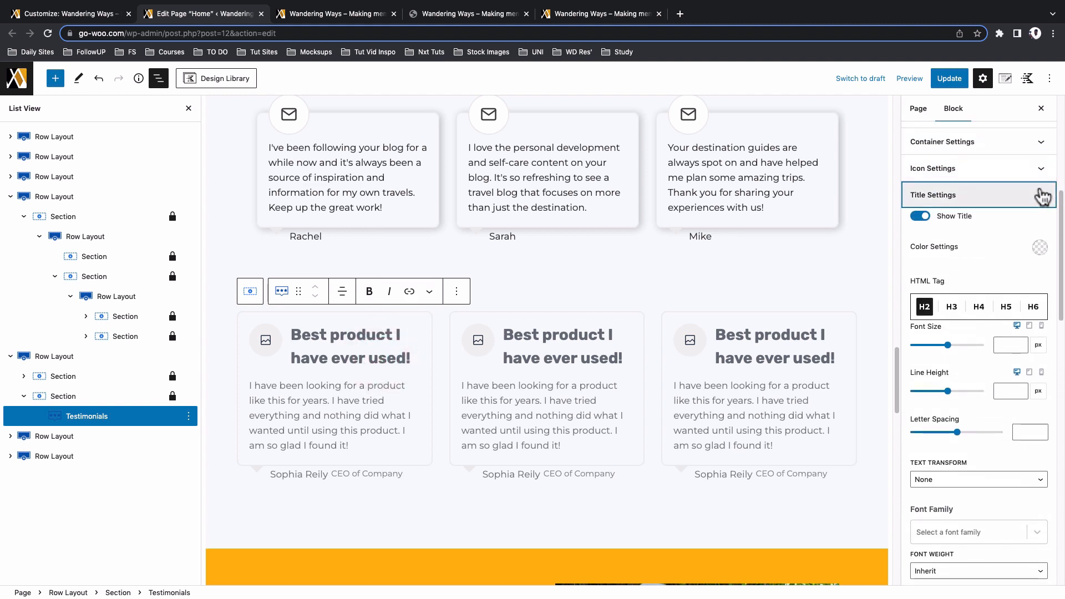
pyautogui.click(916, 217)
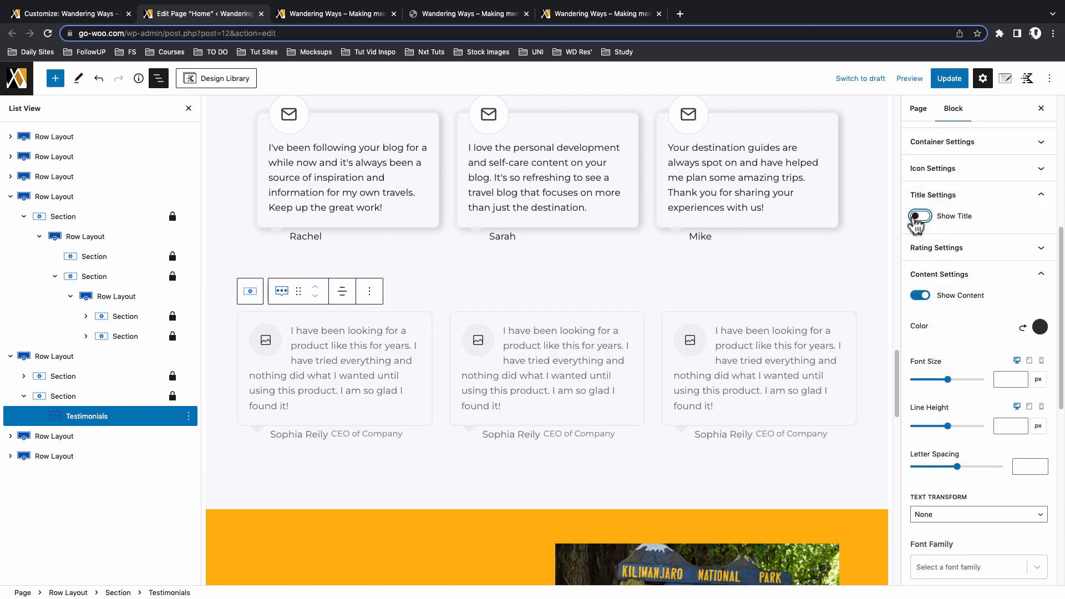
pyautogui.click(917, 217)
pyautogui.click(1043, 199)
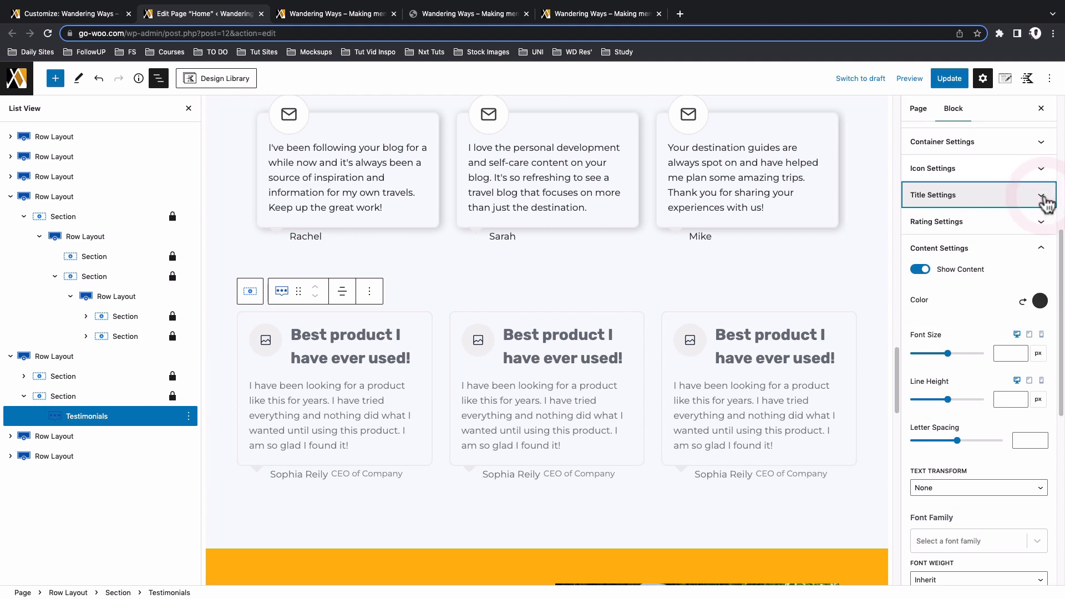
pyautogui.click(1044, 253)
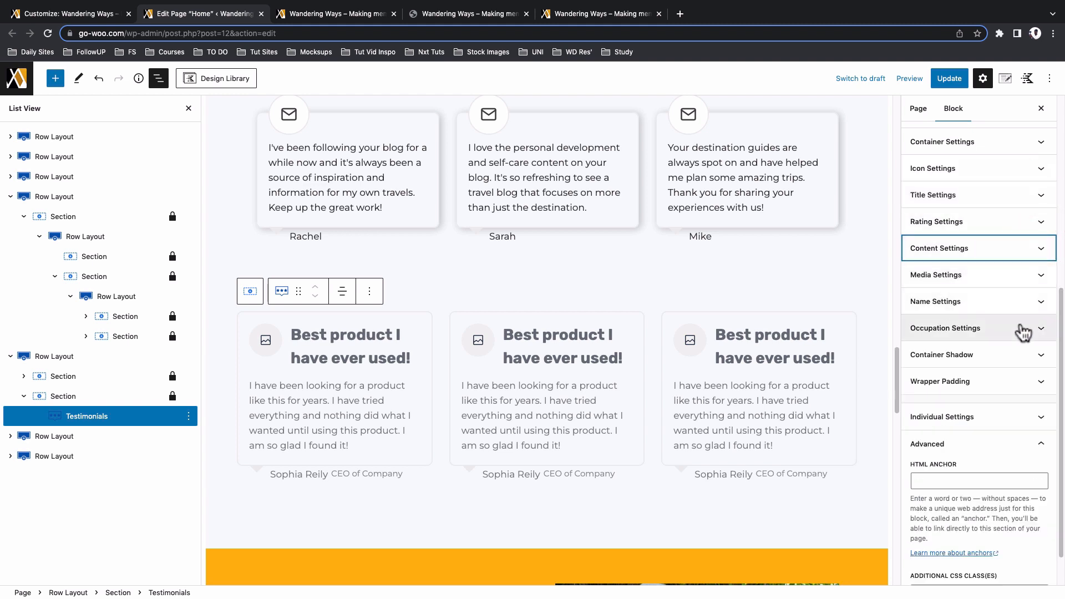
# Hide the testimonials' media and show a mail envelope as the top icon on each one
pyautogui.click(1041, 274)
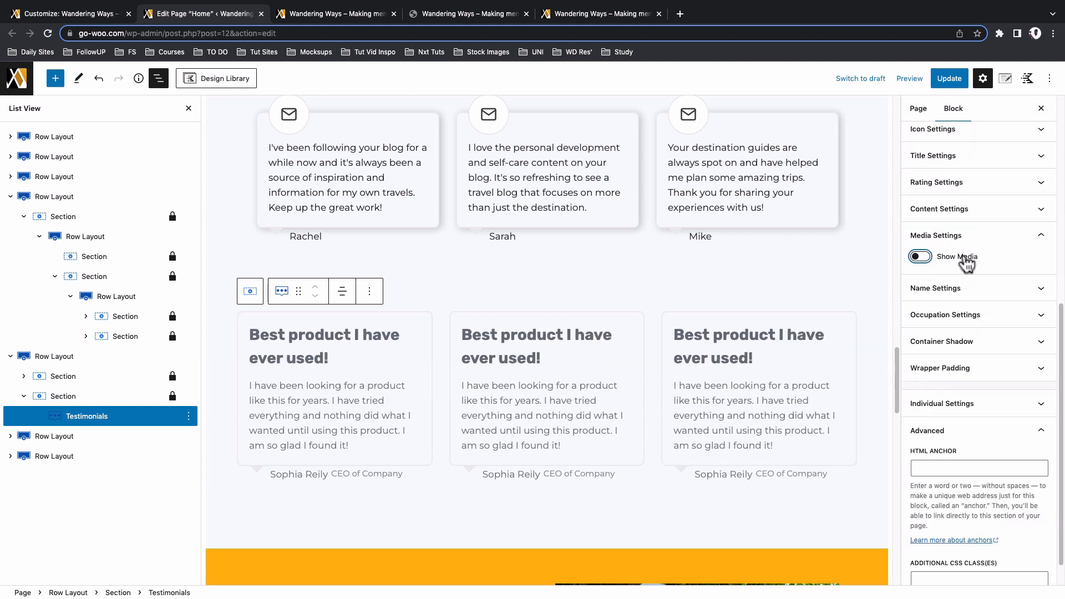
pyautogui.click(1041, 236)
pyautogui.click(1041, 130)
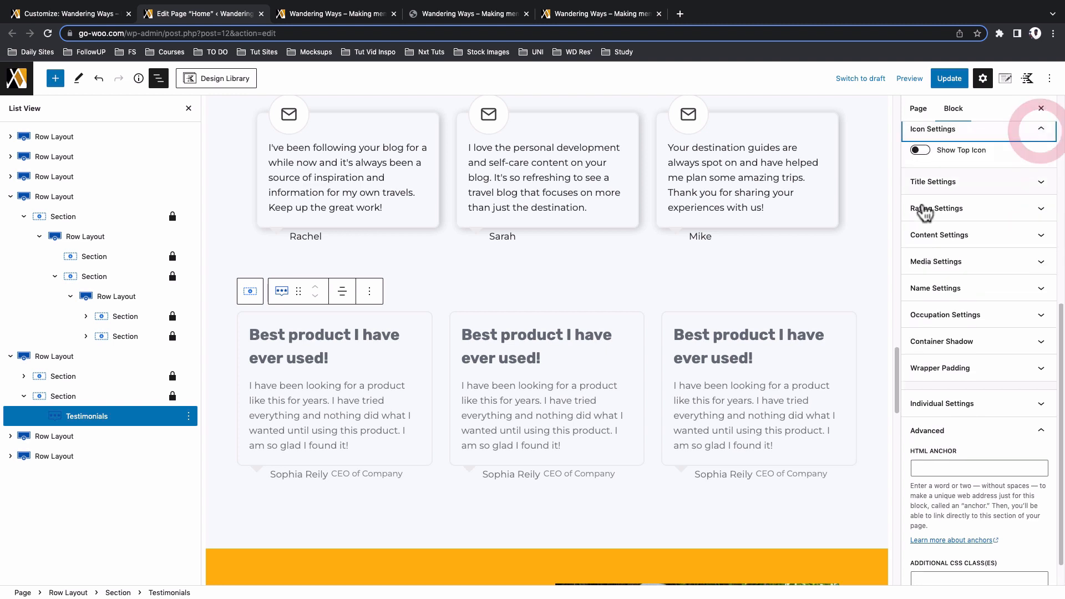
pyautogui.click(920, 149)
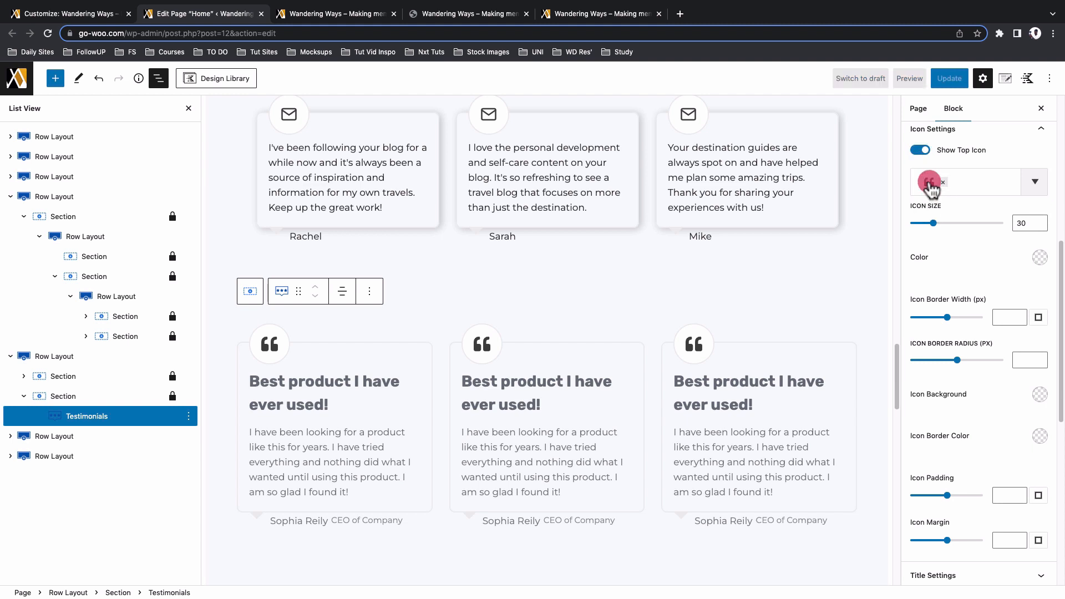
pyautogui.click(939, 188)
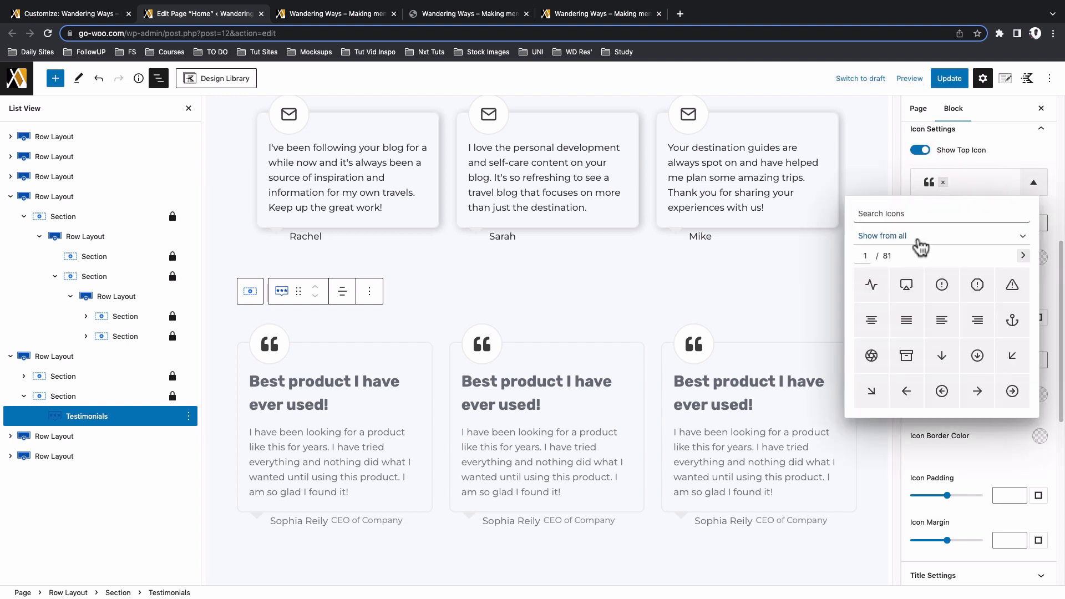
pyautogui.write('mail')
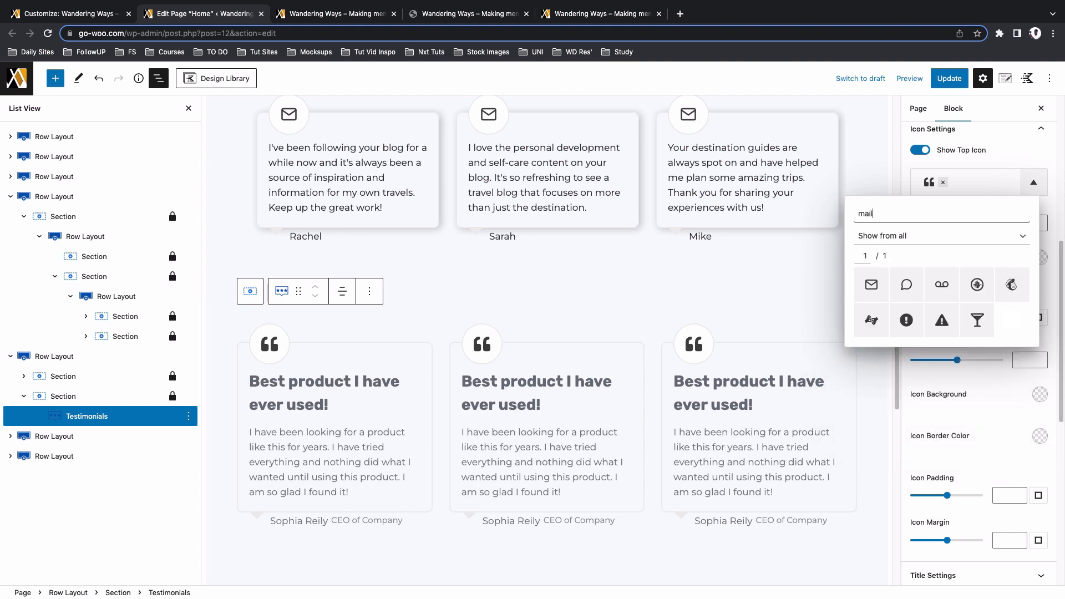
pyautogui.click(871, 284)
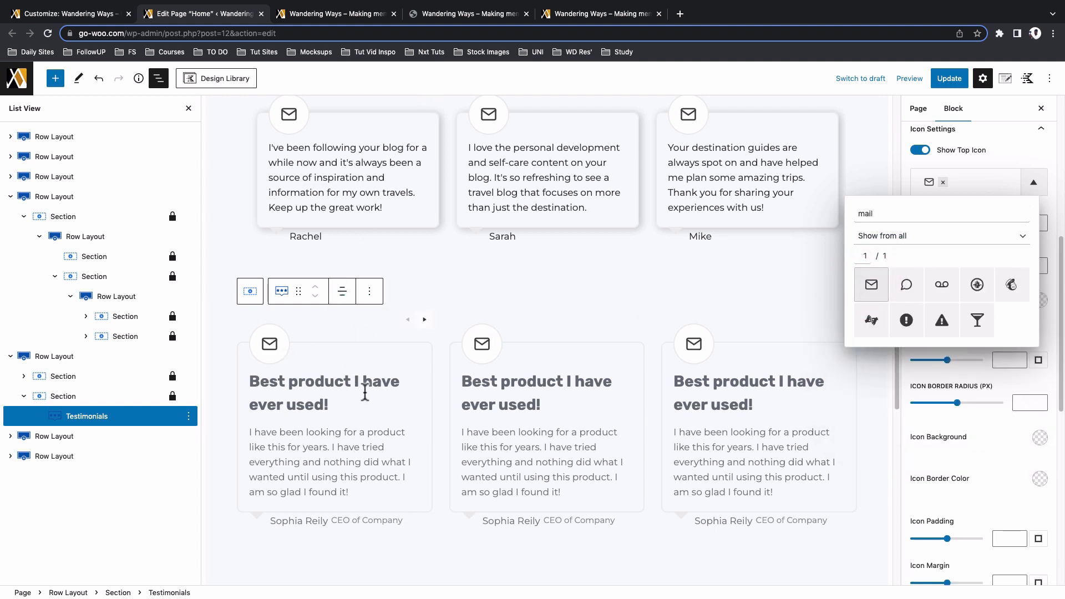
pyautogui.click(554, 330)
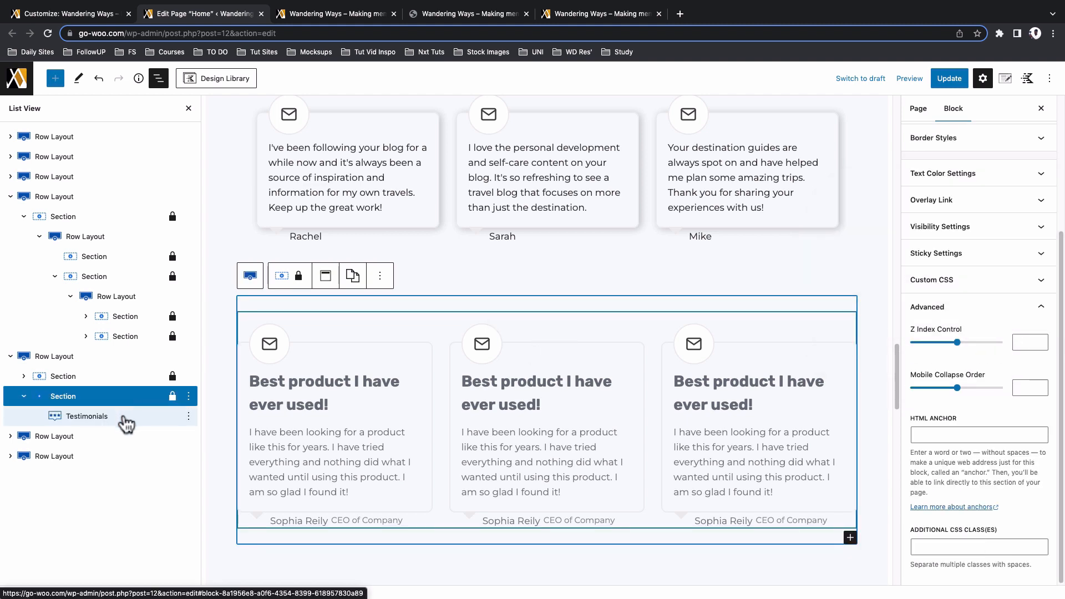
# Unlock the section that contains the new testimonials block and delete that section
pyautogui.click(127, 417)
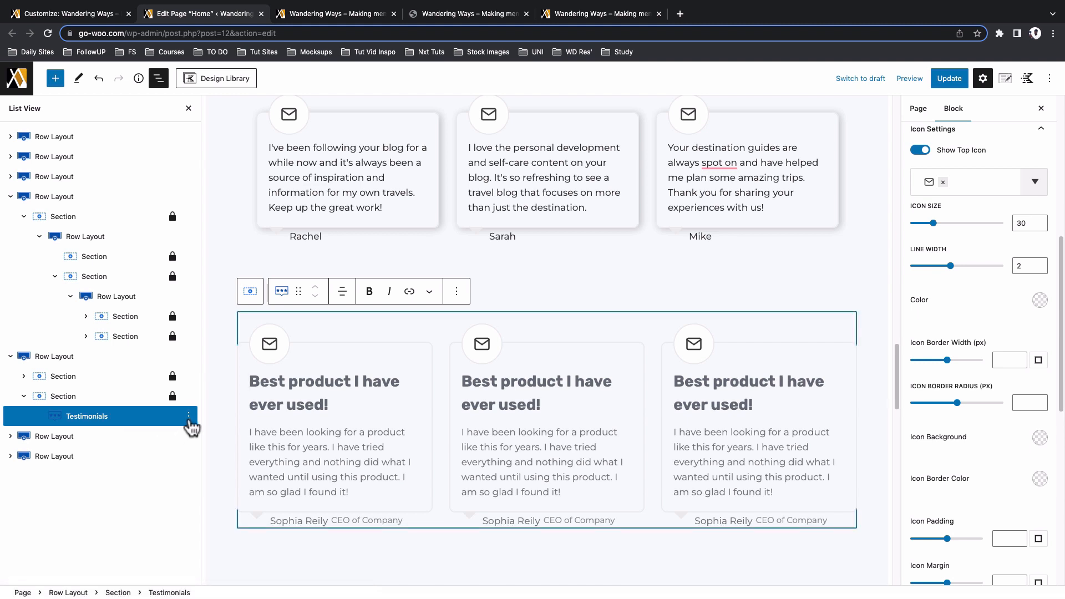
pyautogui.click(124, 397)
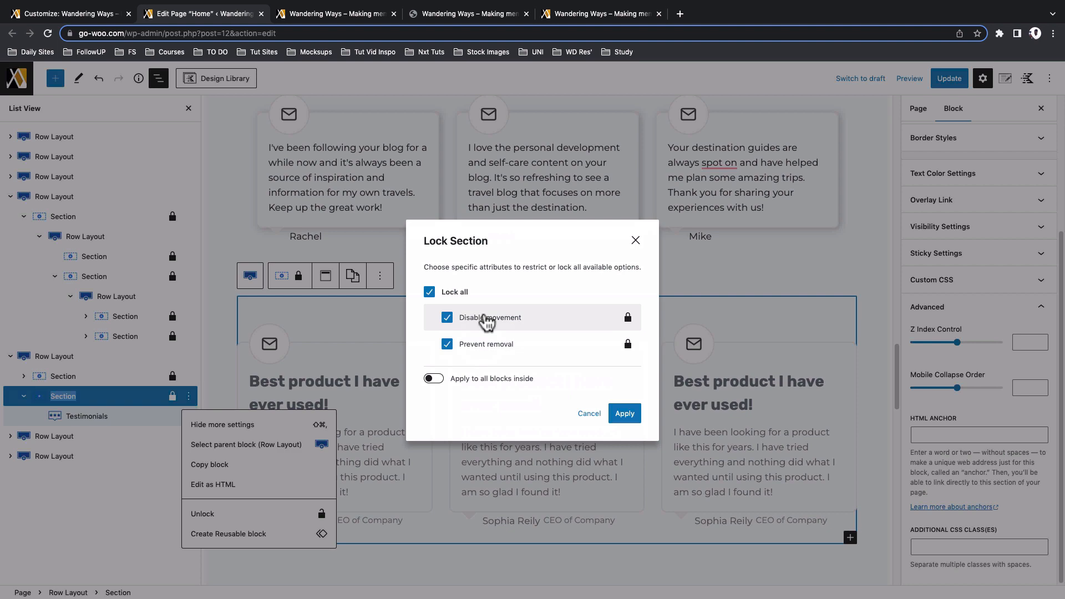
pyautogui.click(463, 291)
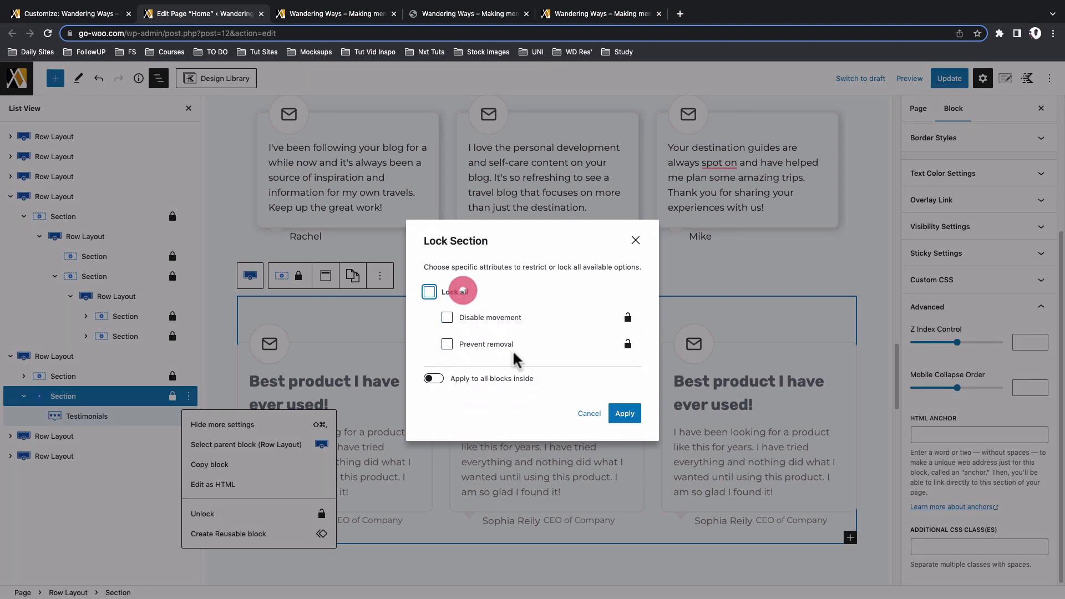
pyautogui.click(624, 417)
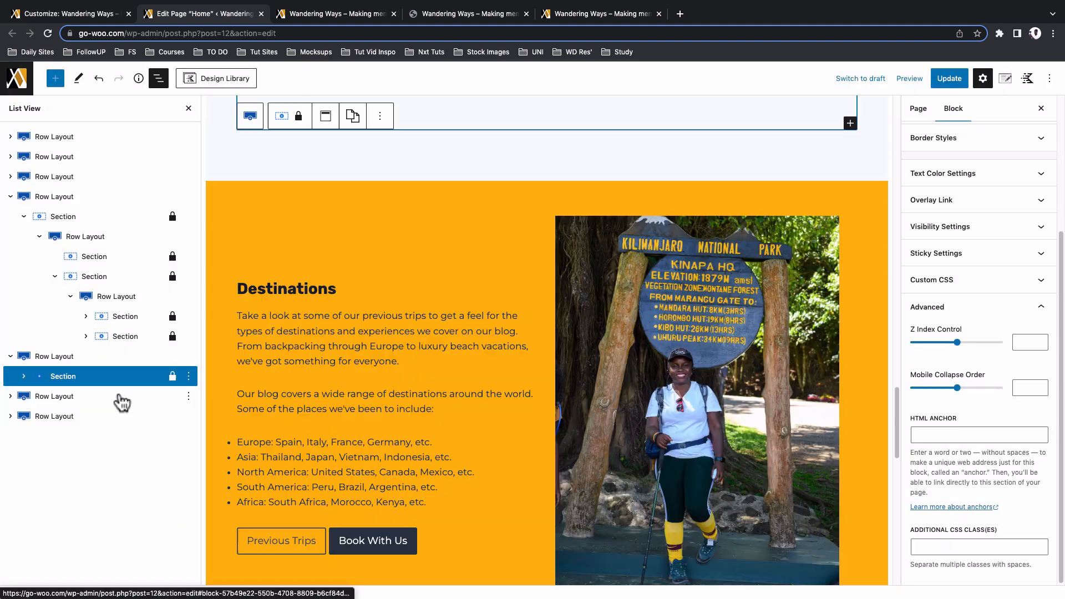
# Examine the block structure of the Destinations row, including its two sections, heading and paragraphs
pyautogui.click(115, 395)
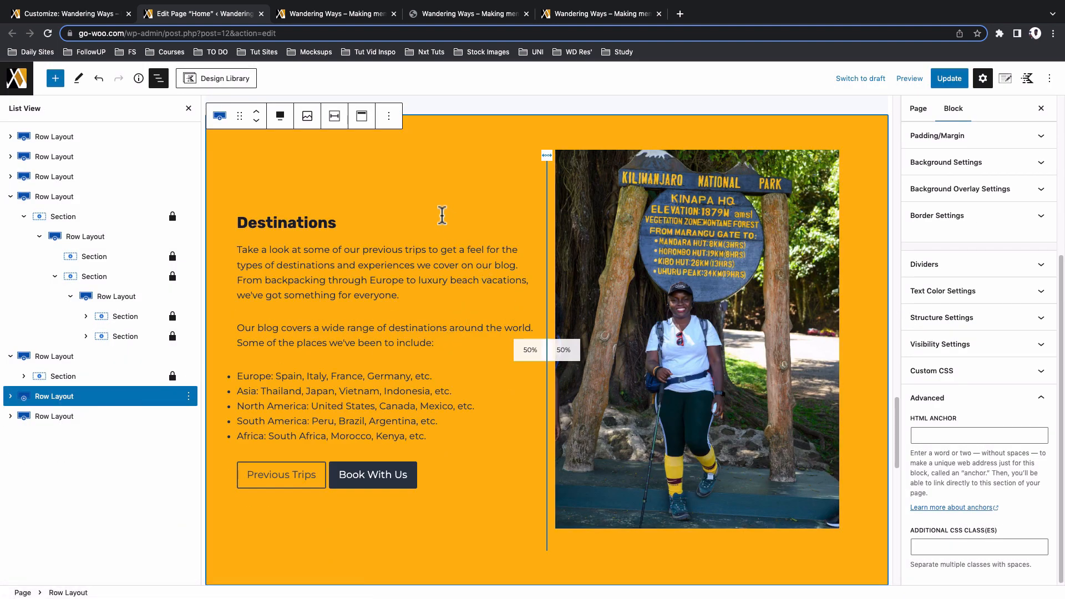
pyautogui.click(88, 397)
pyautogui.scroll(1, 397, 370)
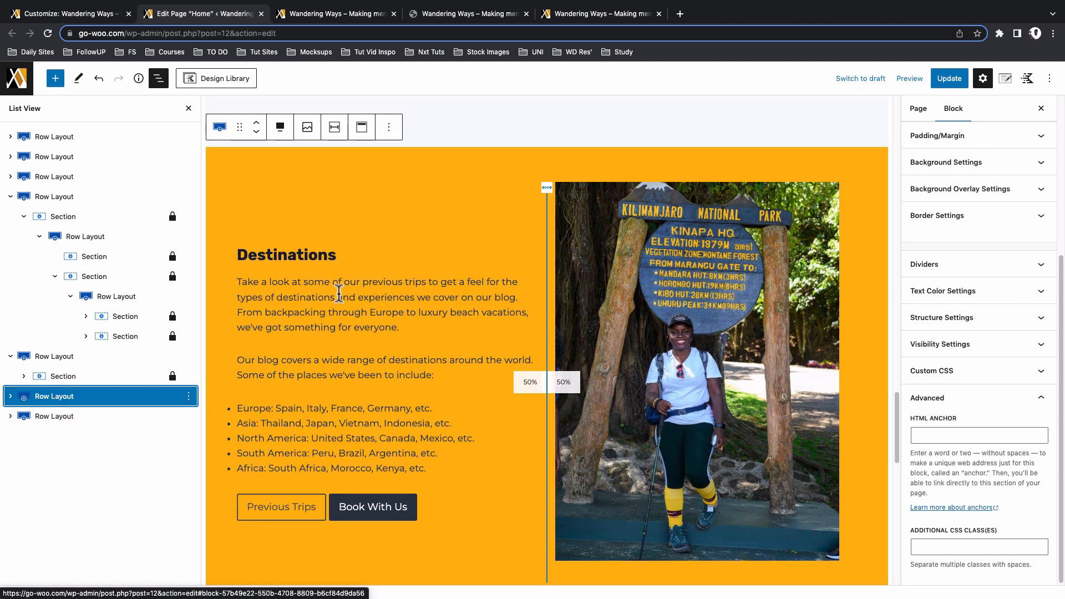
pyautogui.click(339, 291)
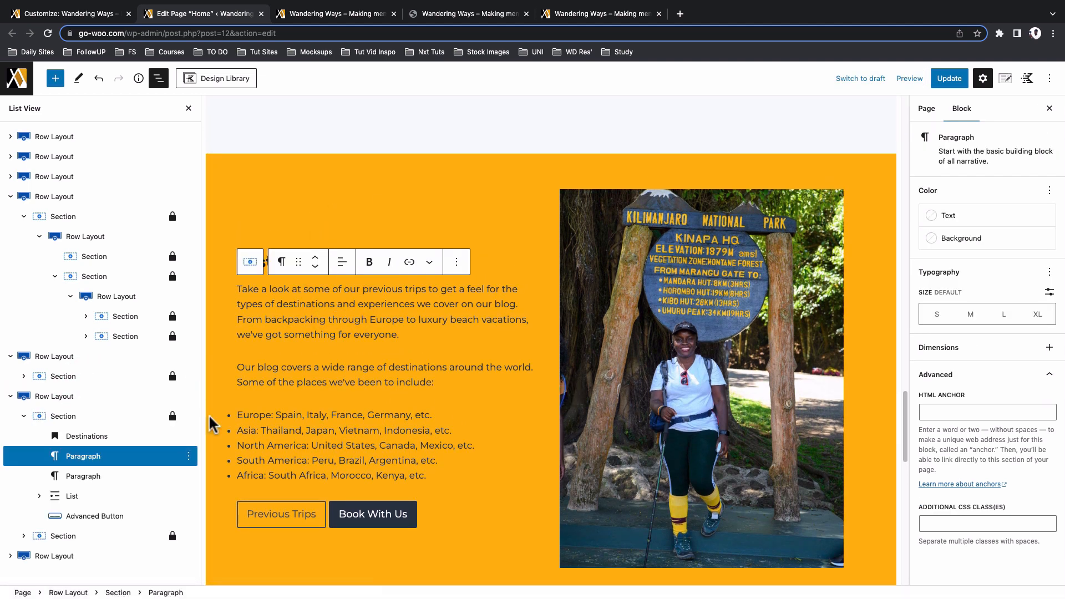
pyautogui.click(58, 417)
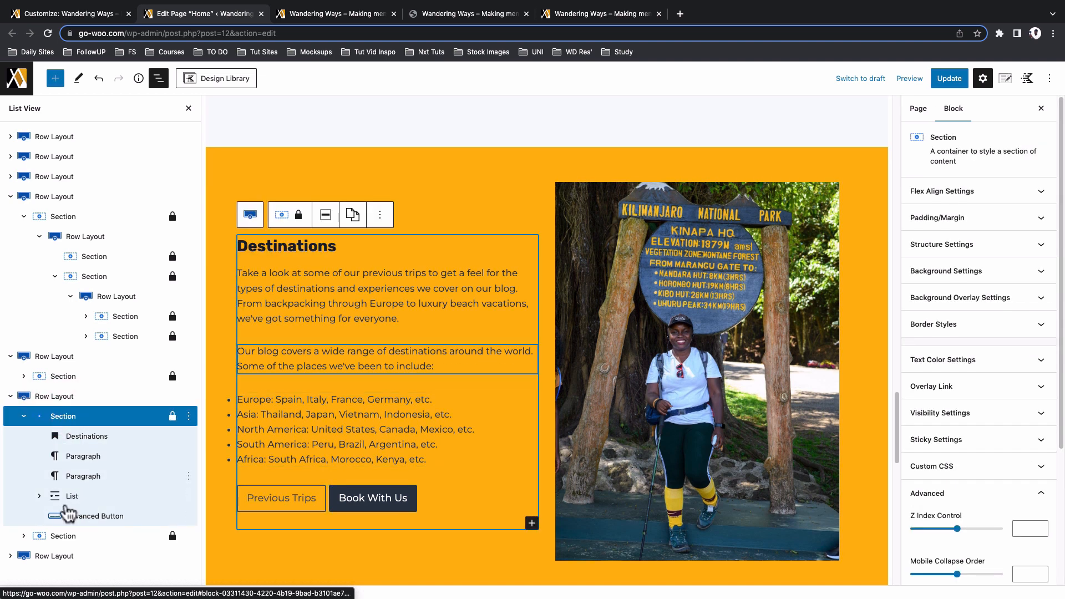
pyautogui.click(58, 536)
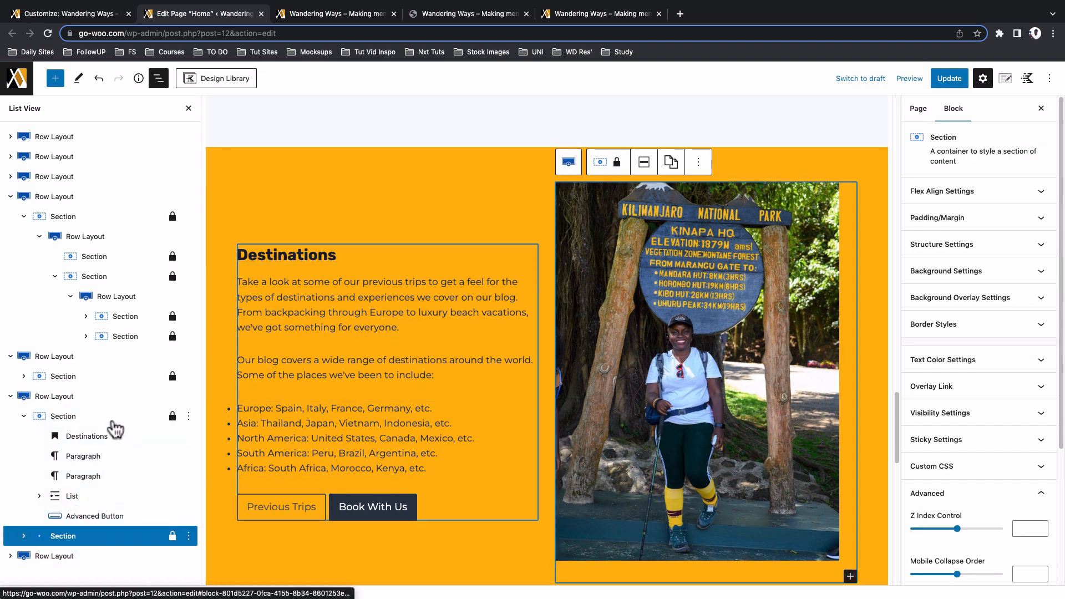
pyautogui.click(95, 438)
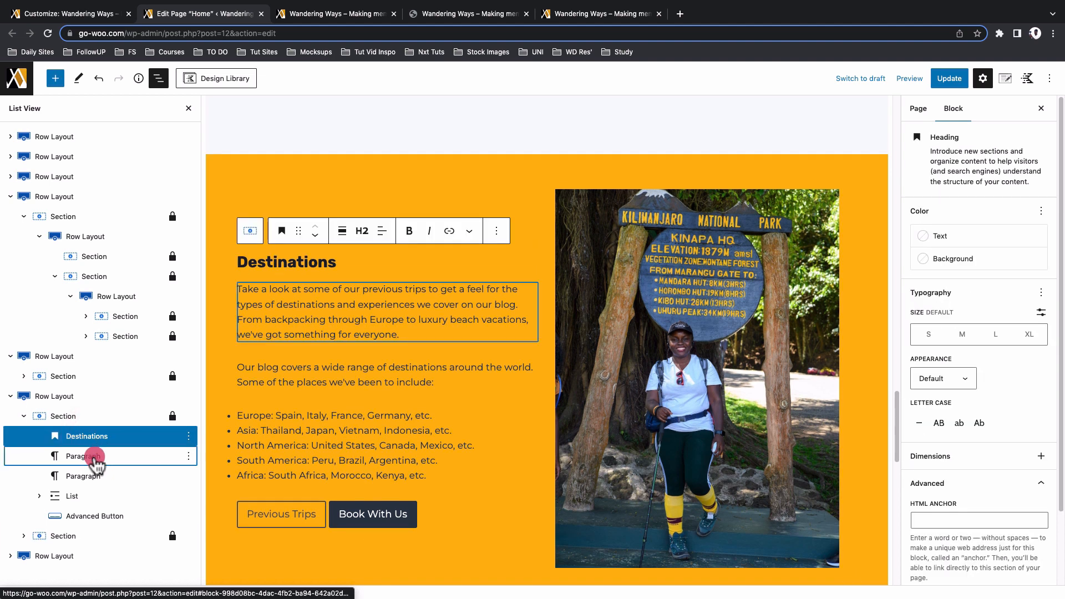
pyautogui.click(94, 457)
pyautogui.click(92, 477)
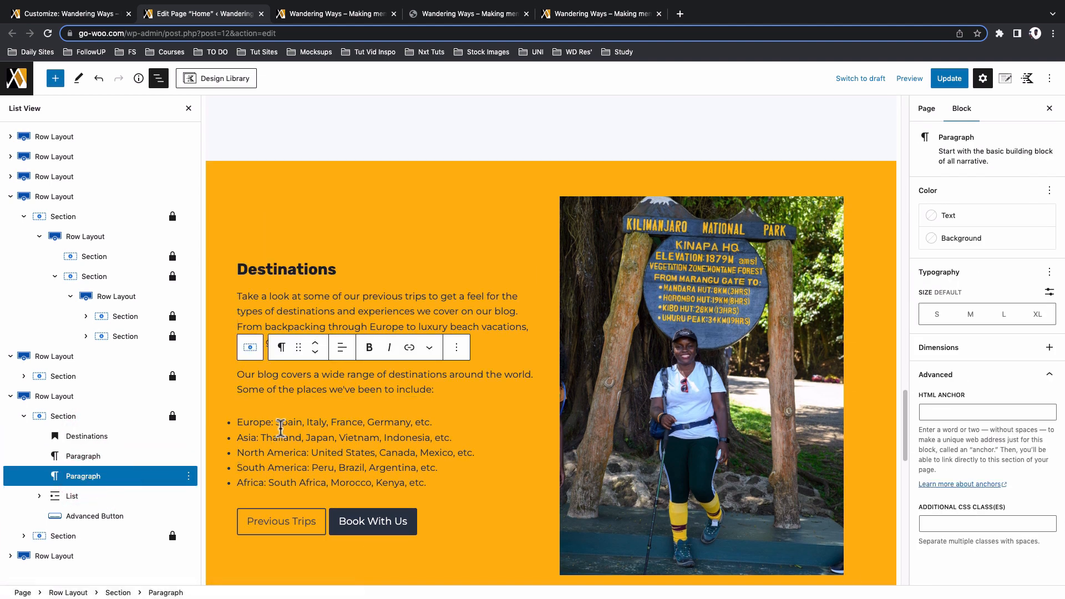
# Compare the Destinations row's Previous Trips and Book With Us buttons with the button pair in the hero section
pyautogui.click(103, 515)
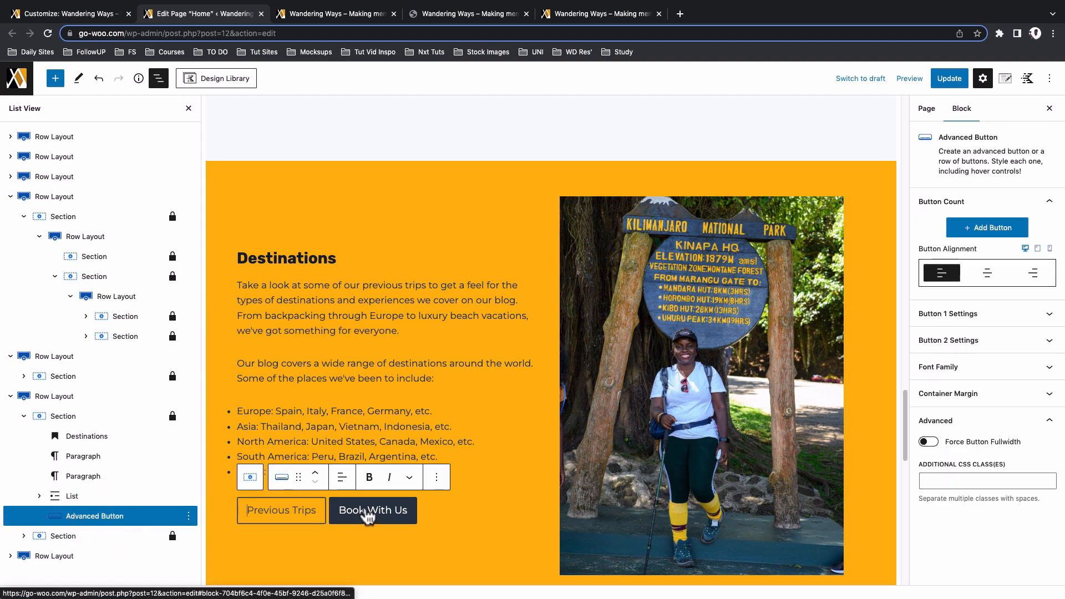
pyautogui.scroll(10, 551, 294)
pyautogui.scroll(5, 551, 294)
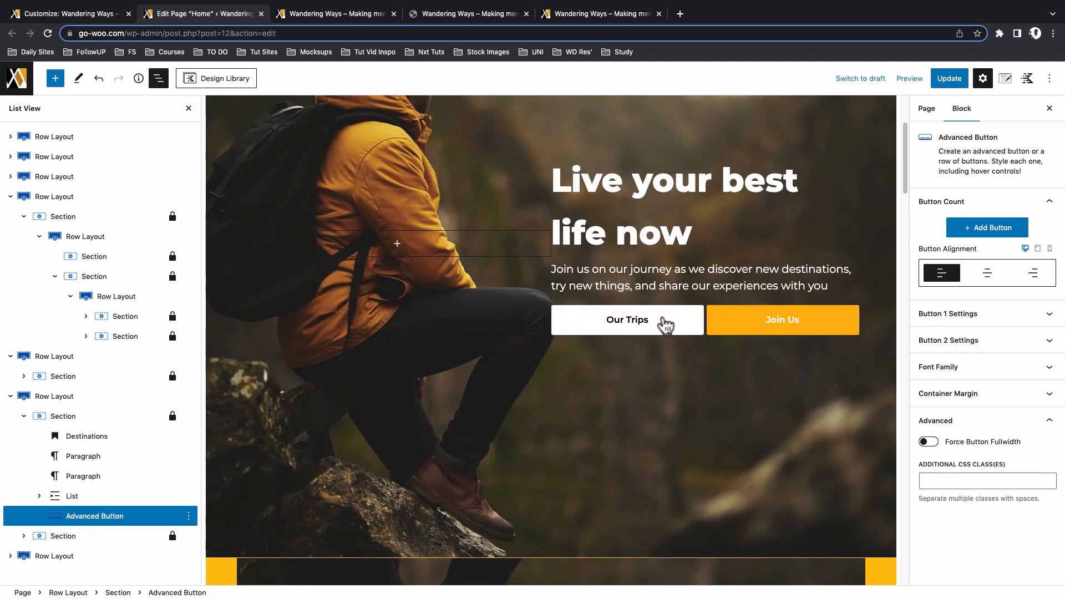
pyautogui.scroll(-10, 652, 392)
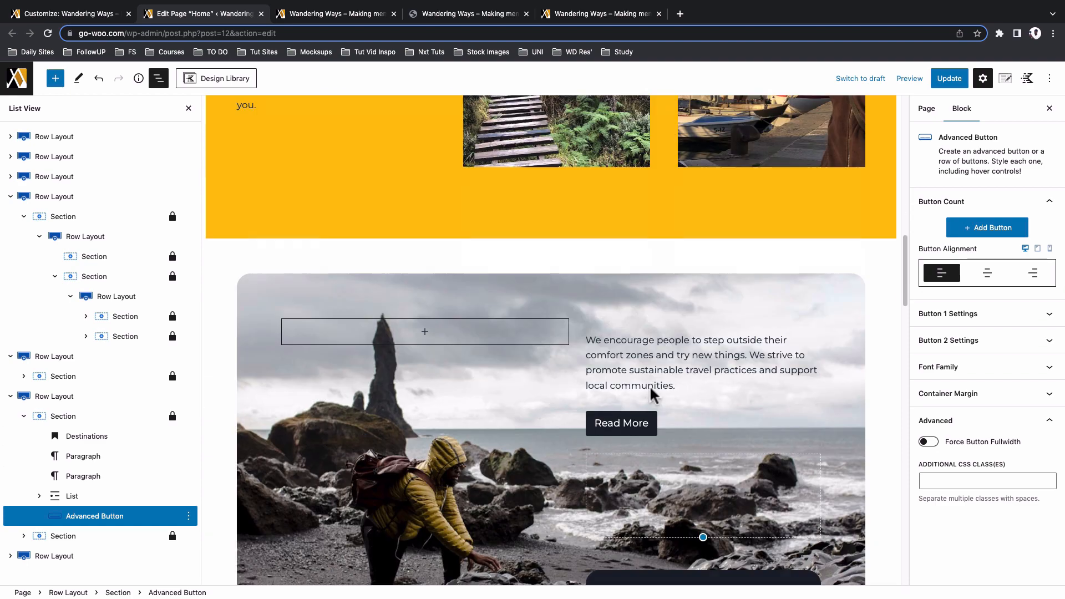
pyautogui.scroll(-10, 361, 468)
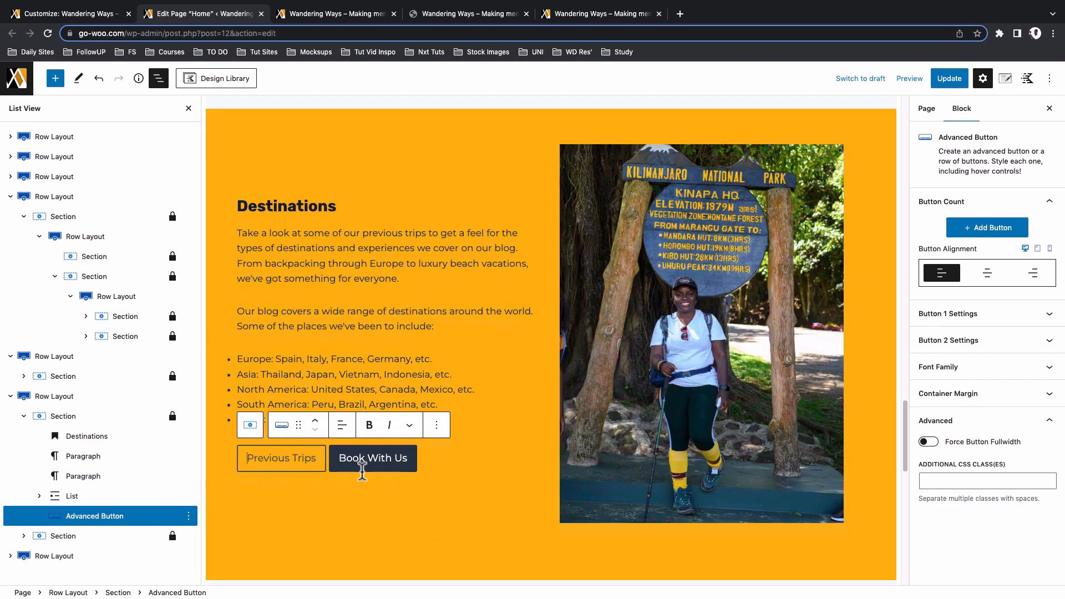
# Inspect the Destinations row's image block and open the row's tablet layout settings
pyautogui.click(720, 419)
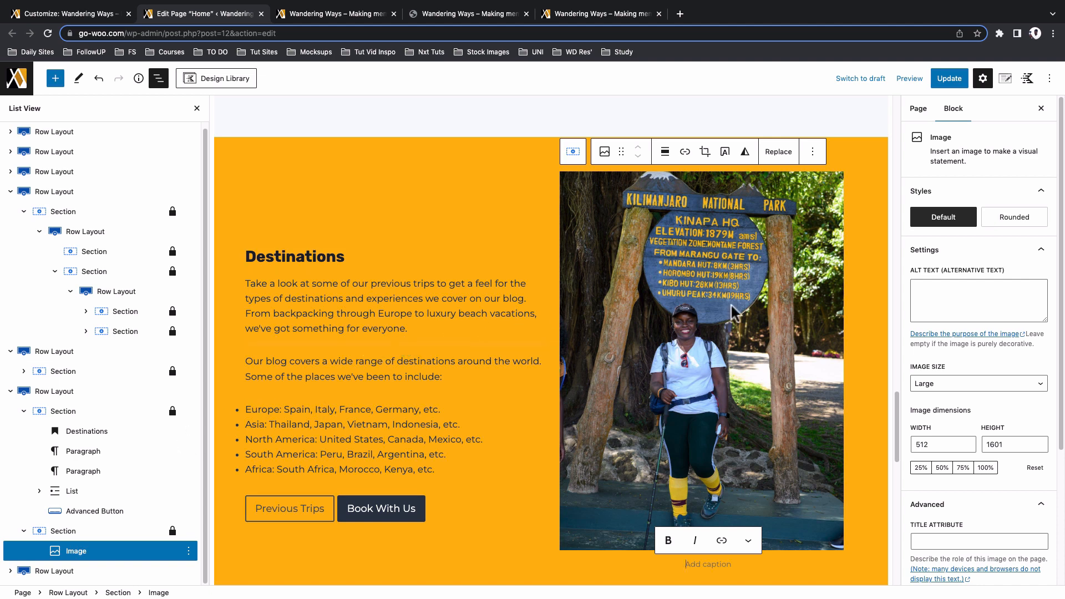
pyautogui.click(55, 392)
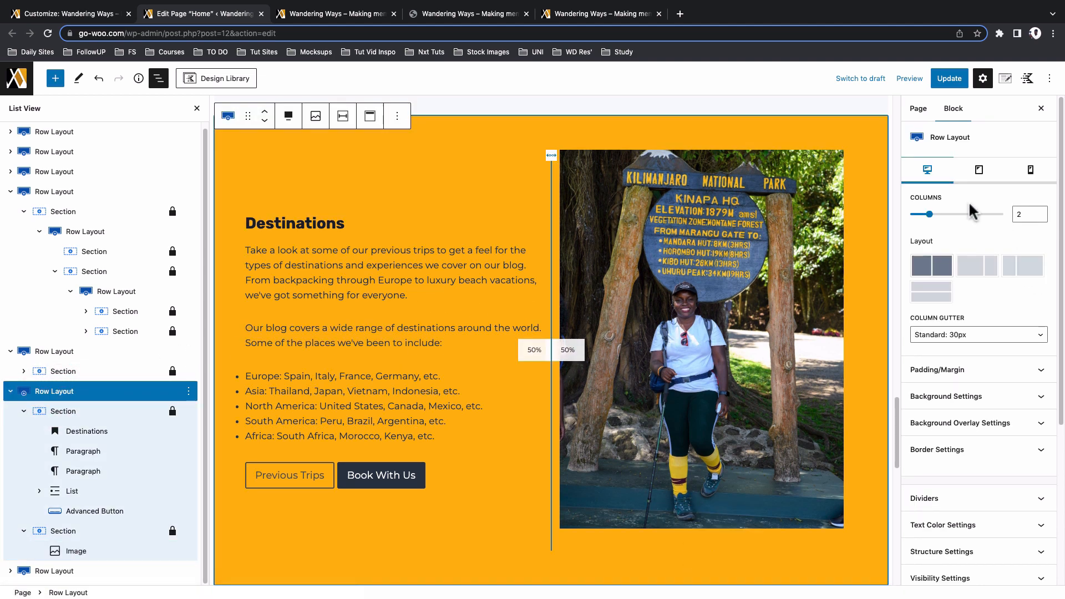
pyautogui.click(979, 171)
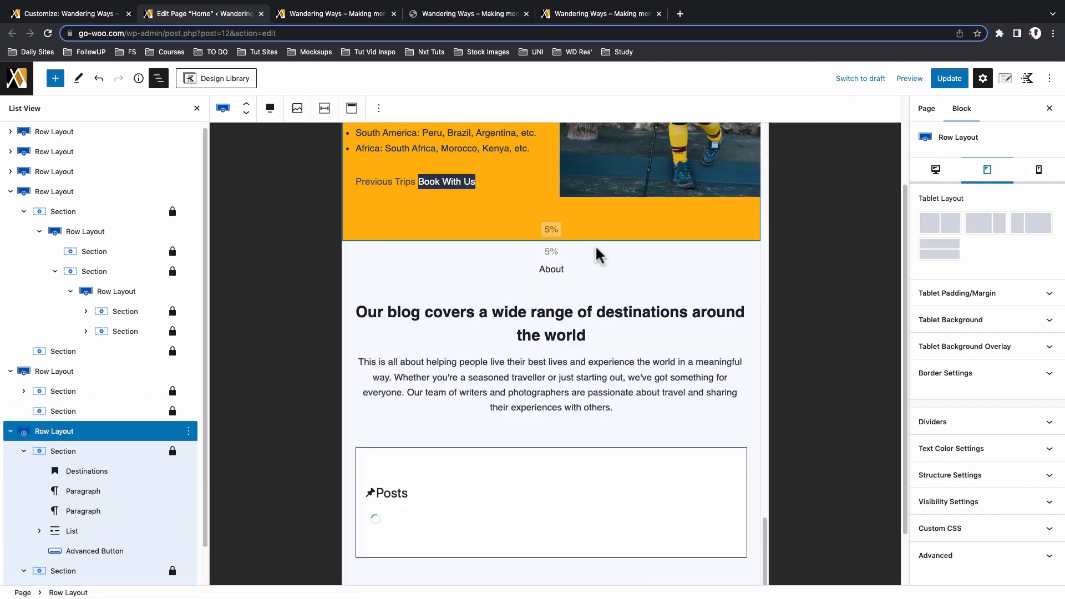
# Check the Destinations row's mobile and tablet layouts, and collapse the row's block structure
pyautogui.scroll(6, 596, 248)
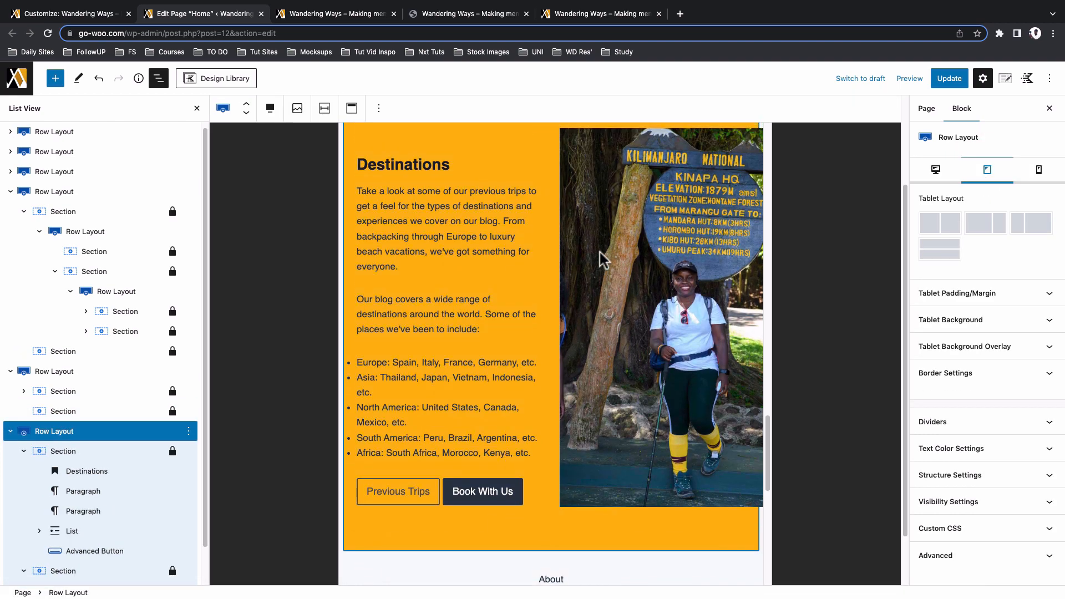
pyautogui.click(1041, 171)
pyautogui.click(980, 170)
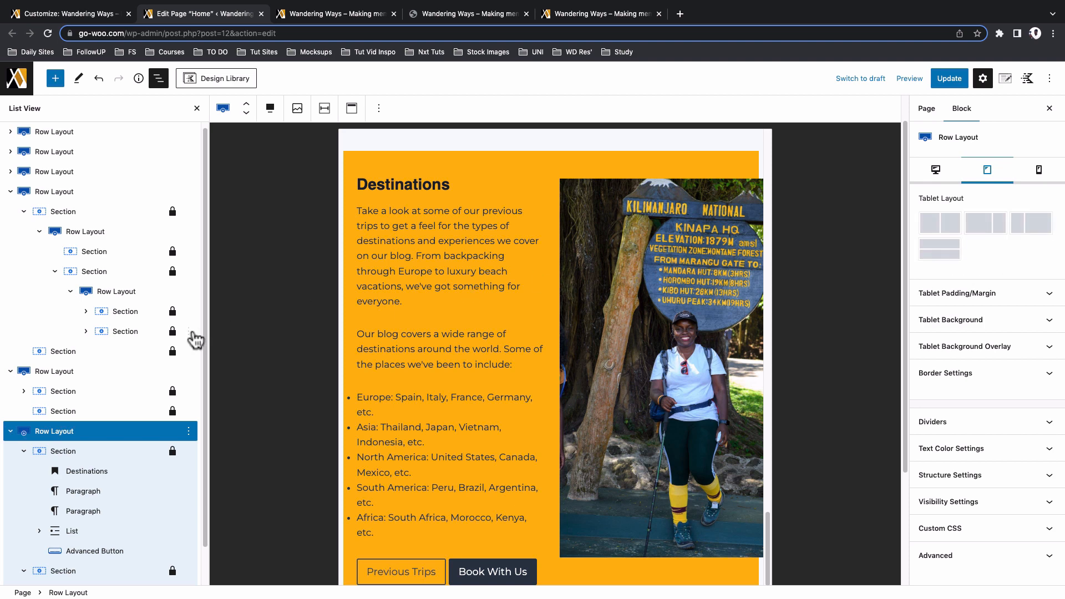
pyautogui.click(11, 433)
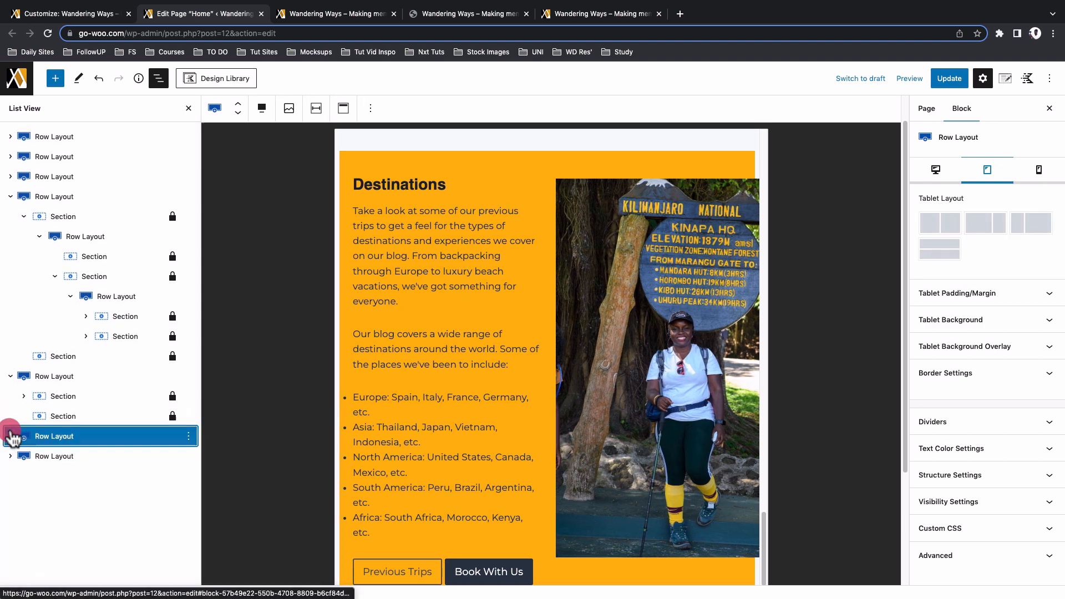
# Examine the About row's structure, covering its text section with heading and paragraphs and its section of post cards
pyautogui.click(53, 456)
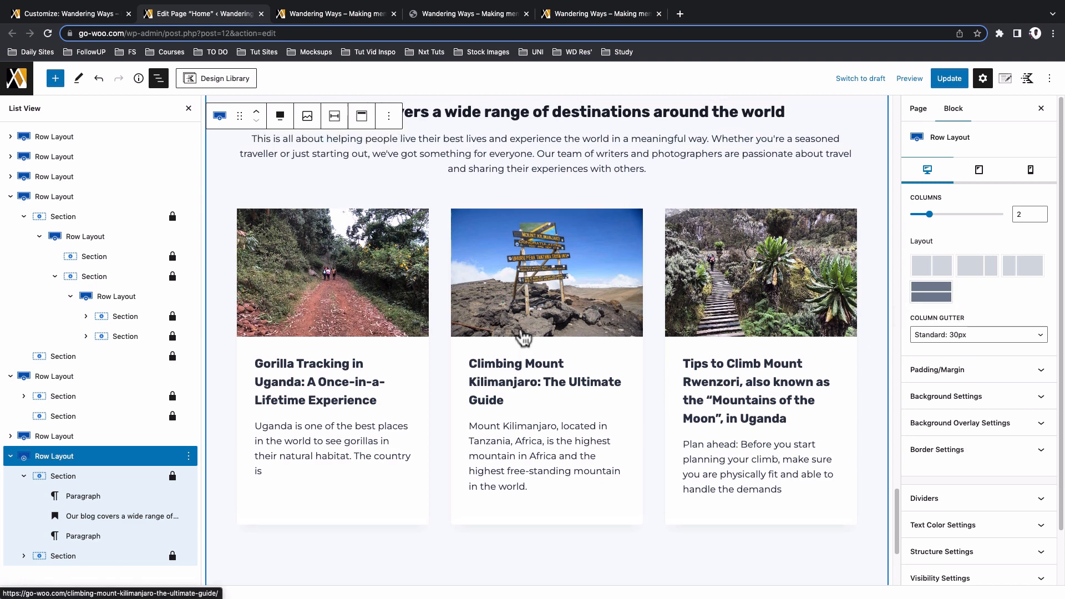
pyautogui.scroll(3, 459, 311)
pyautogui.click(81, 478)
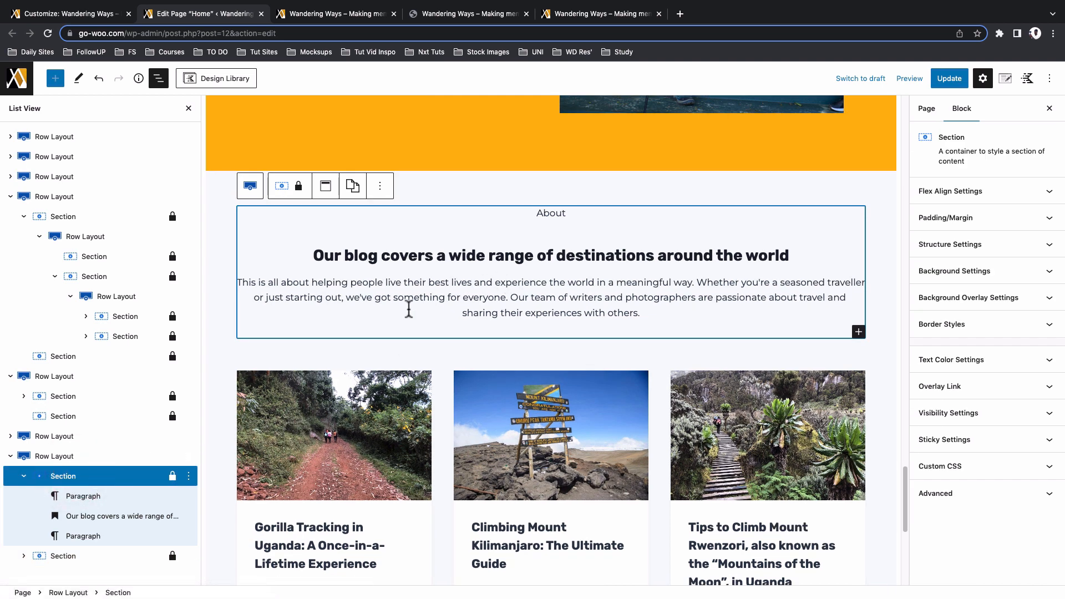
pyautogui.click(67, 557)
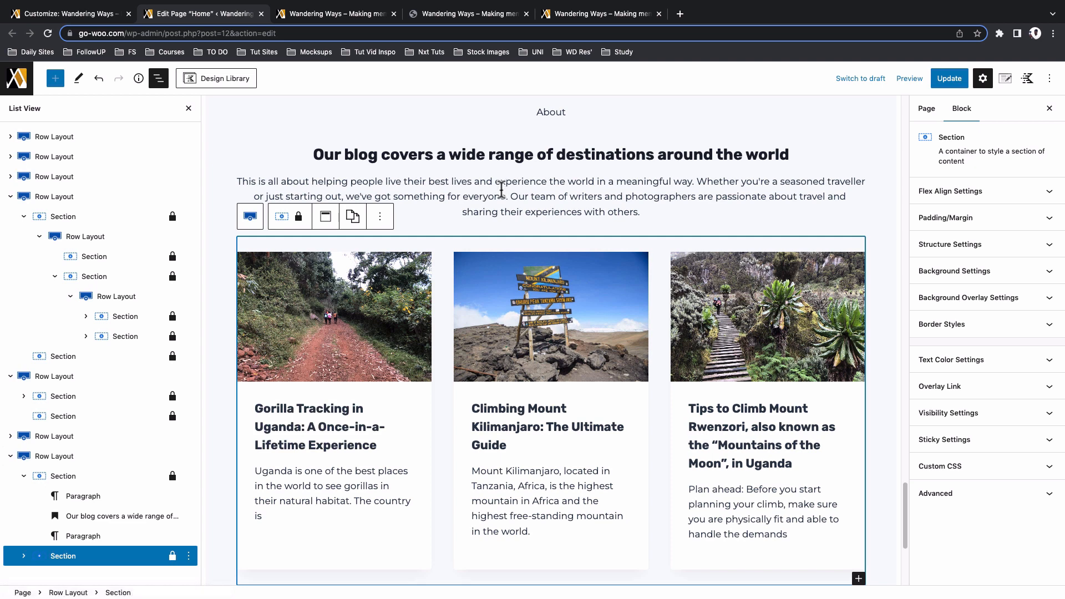
pyautogui.click(80, 476)
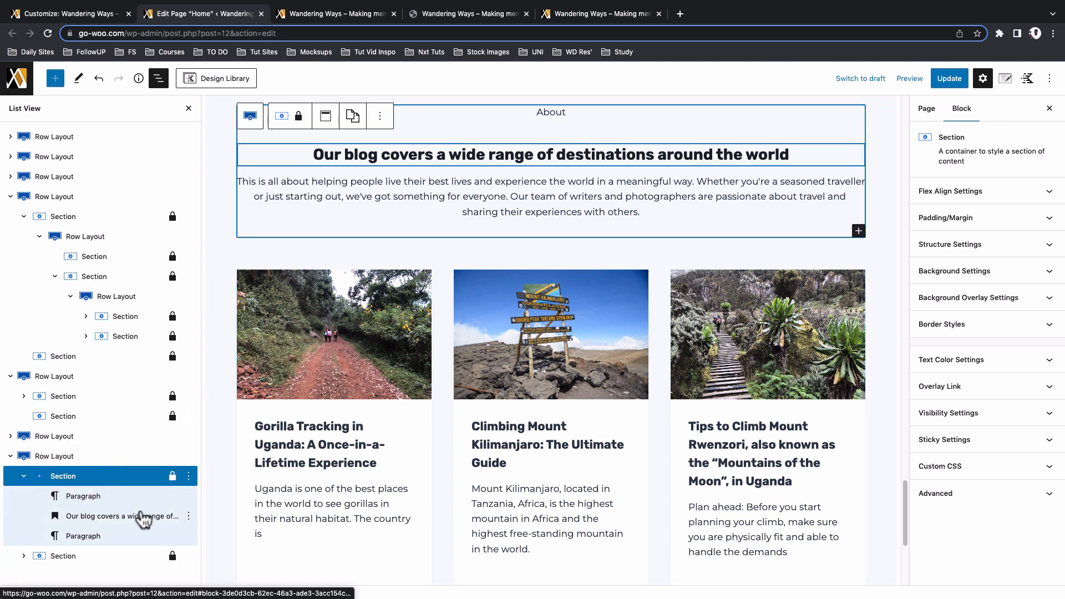
pyautogui.click(114, 498)
pyautogui.click(109, 516)
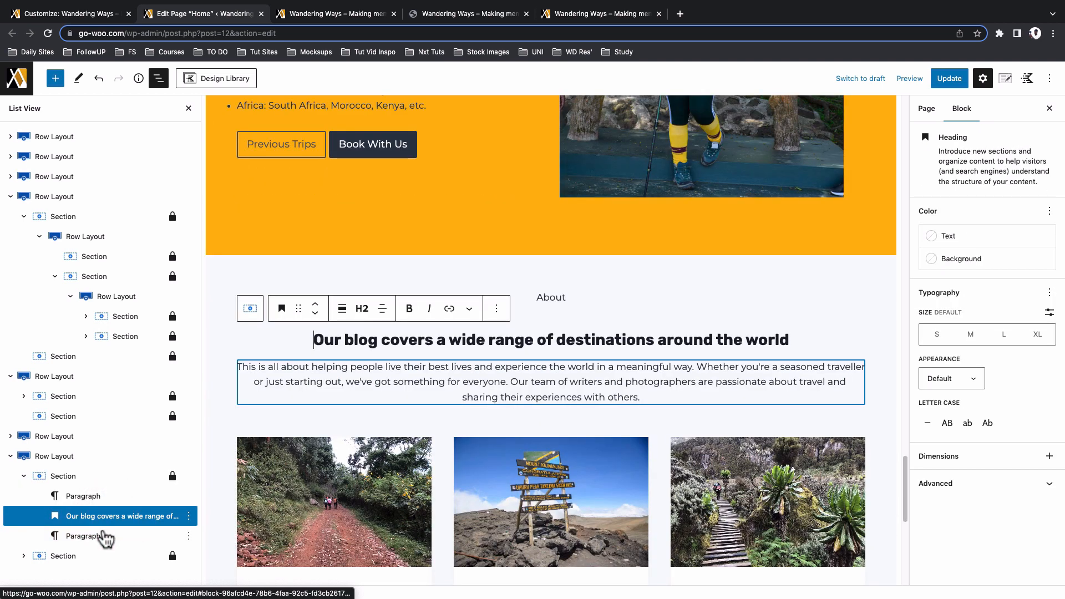
pyautogui.click(103, 536)
pyautogui.click(78, 558)
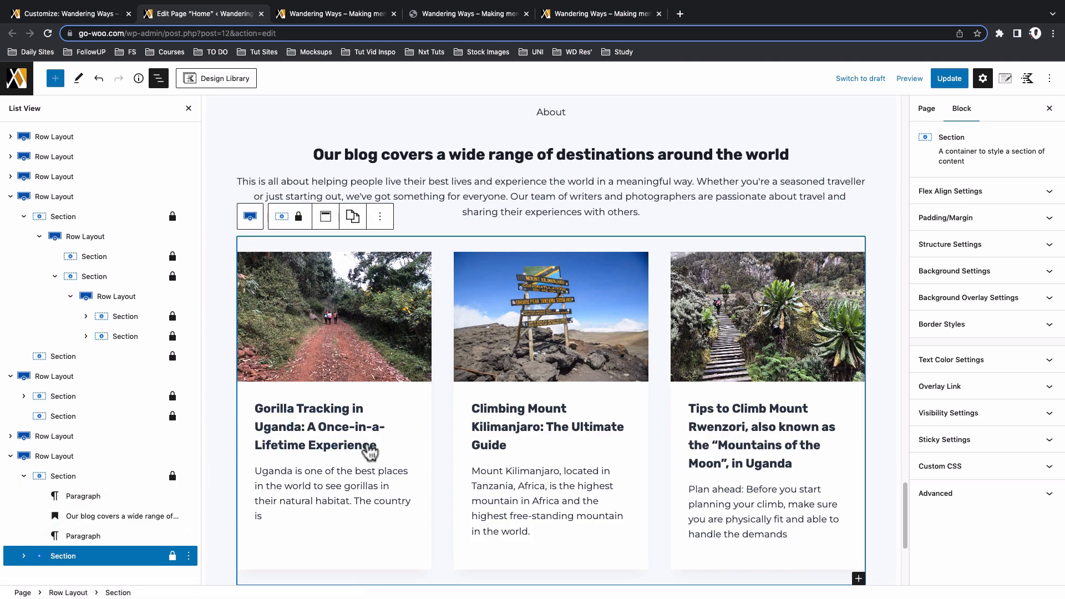
# Select the Posts block in the About row and inspect its post type, order and number-of-items settings
pyautogui.click(24, 556)
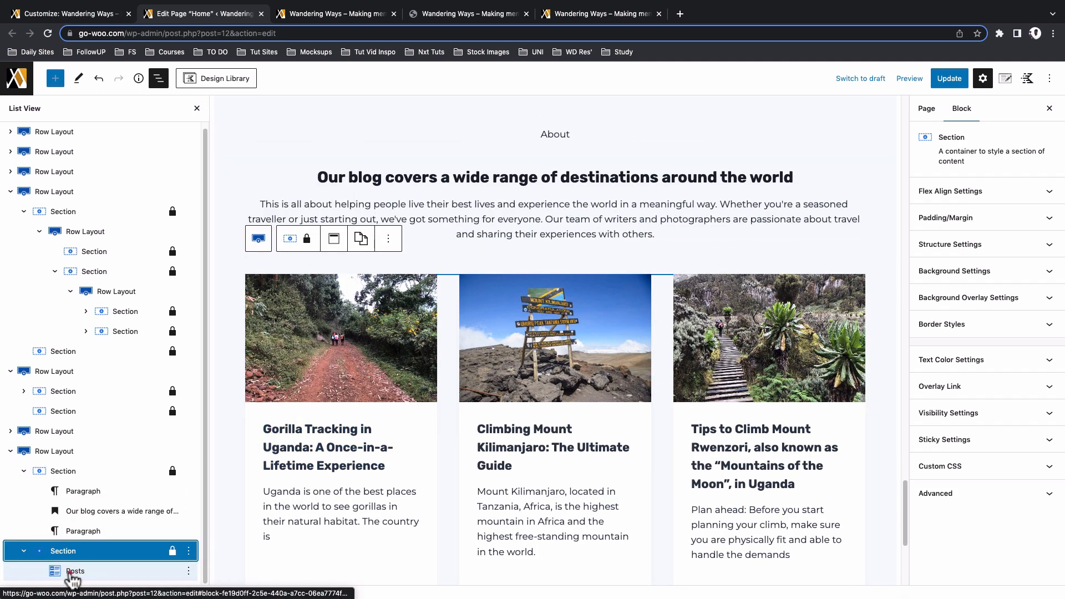
pyautogui.click(72, 576)
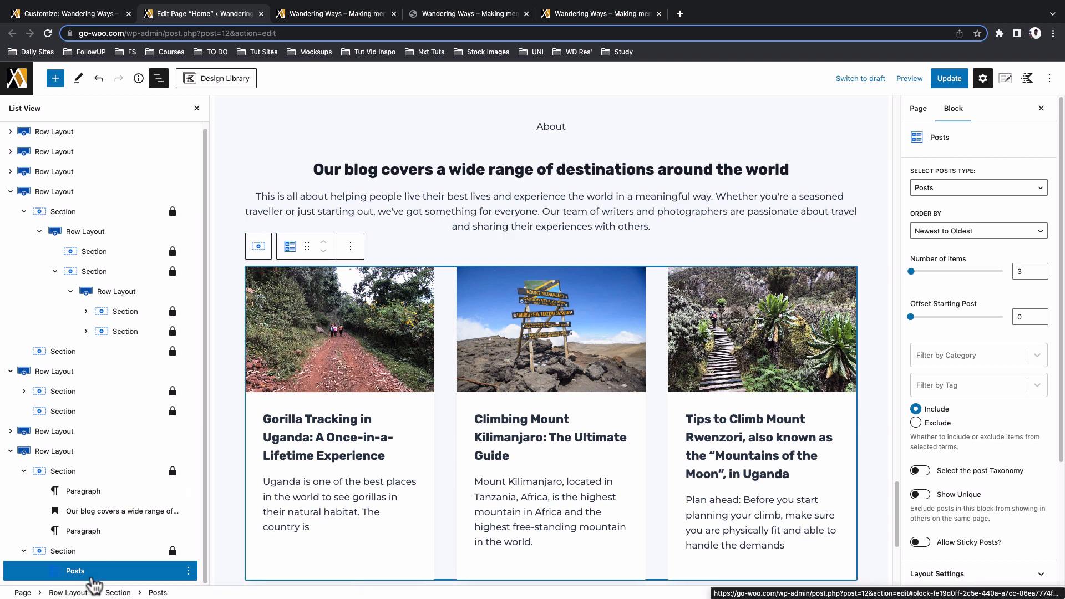
pyautogui.click(1005, 195)
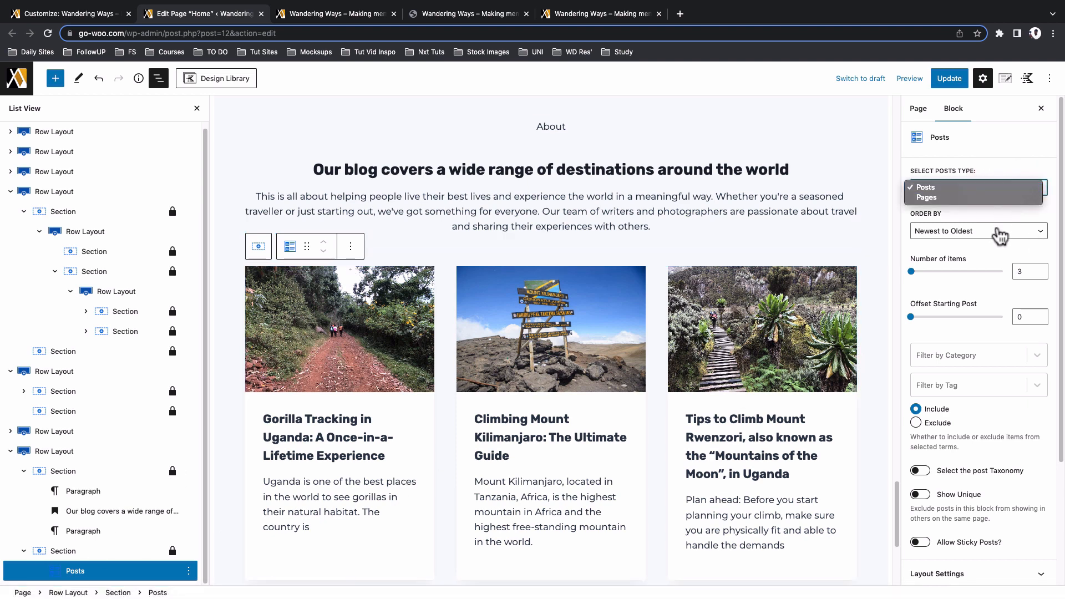
pyautogui.click(987, 242)
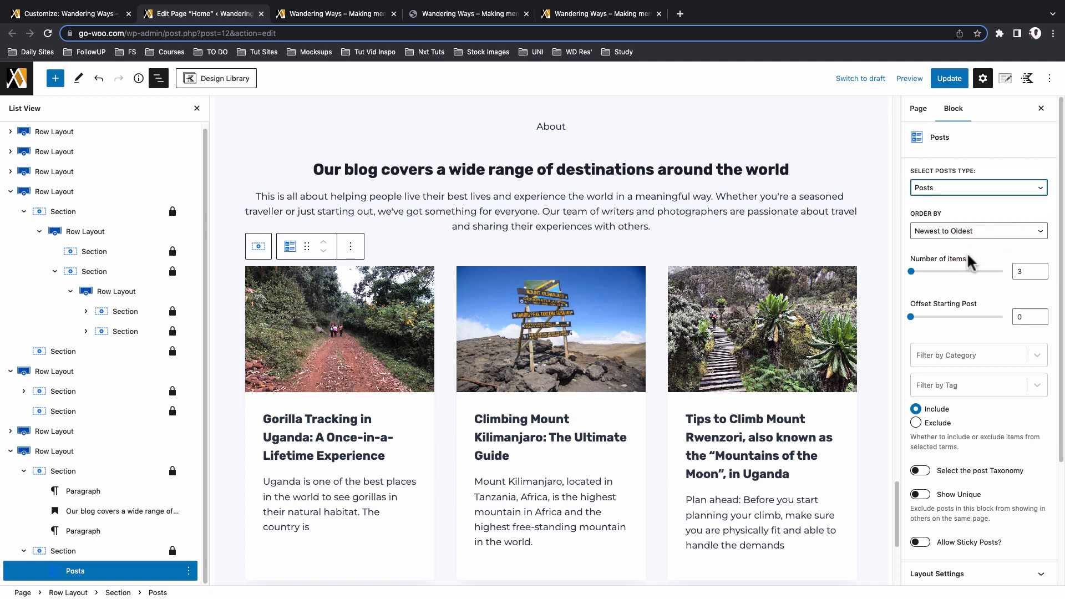
pyautogui.doubleClick(1015, 270)
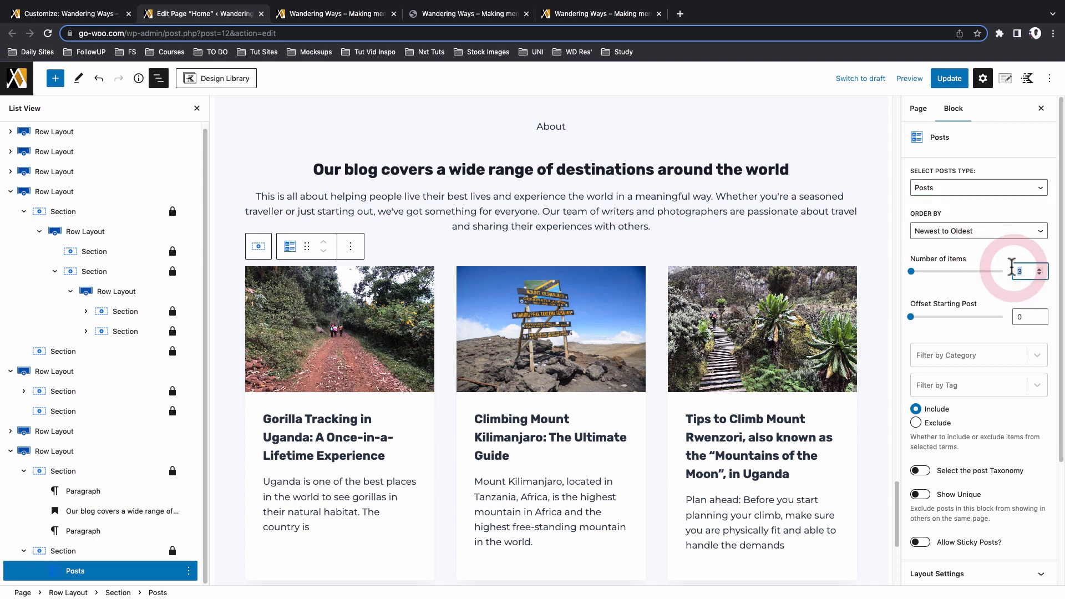
pyautogui.scroll(-5, 971, 336)
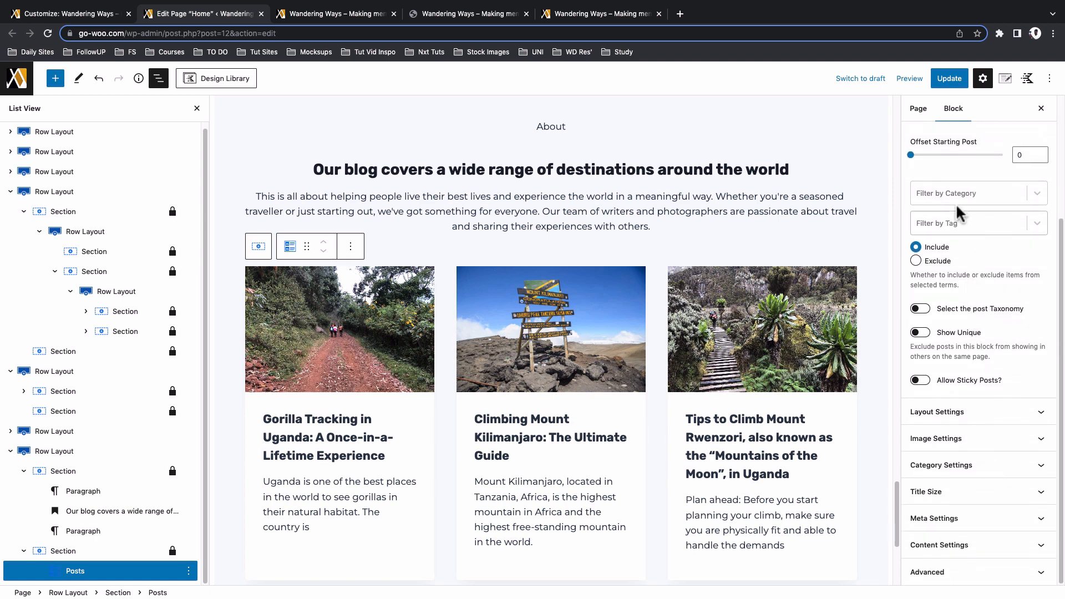
# Inspect the Posts block's category and tag filters and its column and style layout settings
pyautogui.click(956, 196)
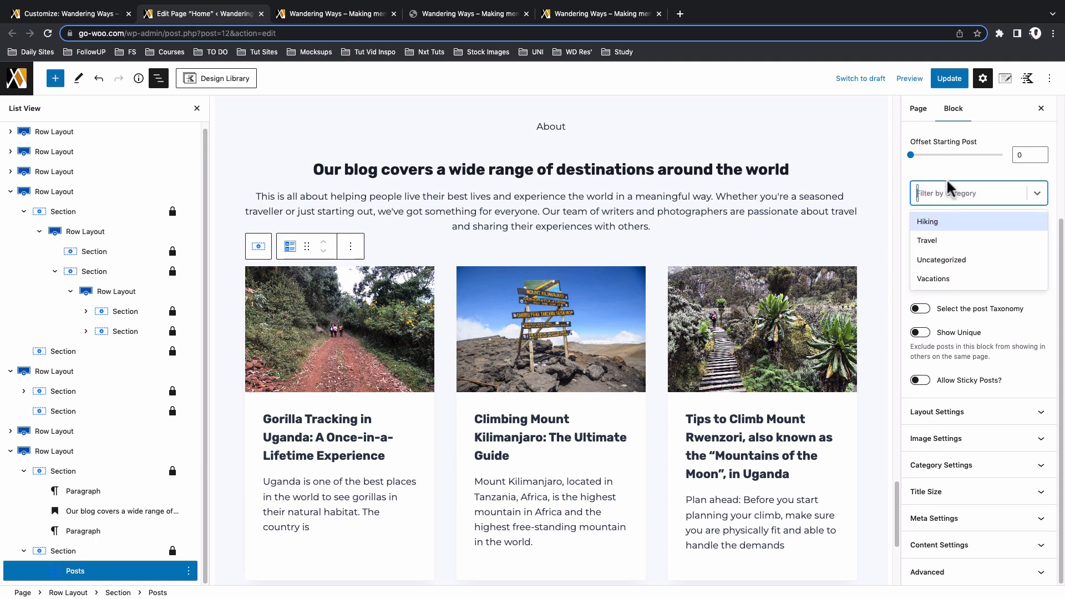
pyautogui.click(945, 172)
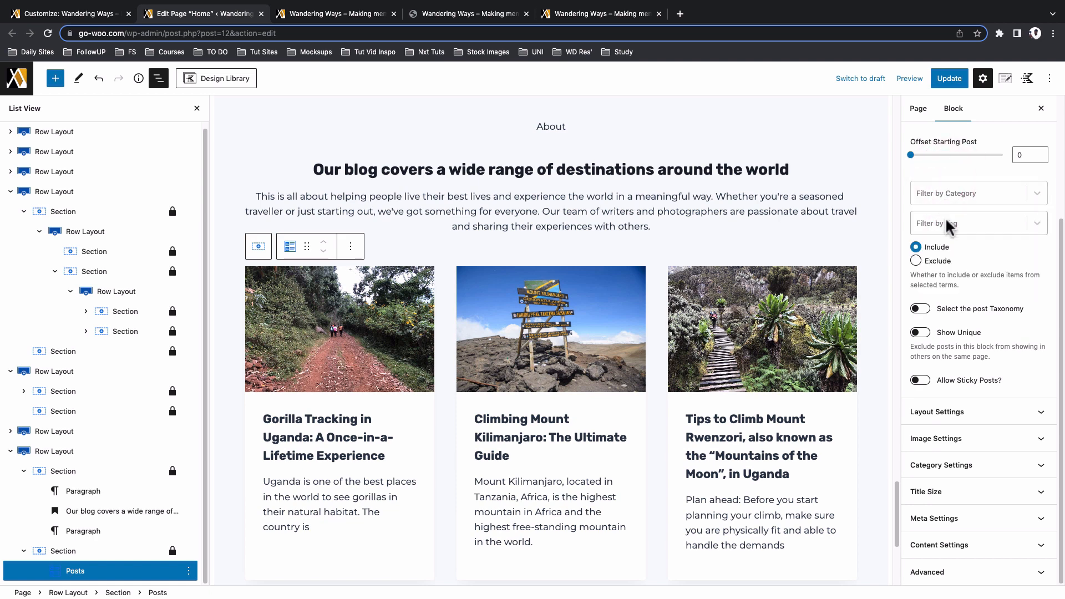
pyautogui.click(946, 217)
pyautogui.click(944, 172)
pyautogui.click(1042, 413)
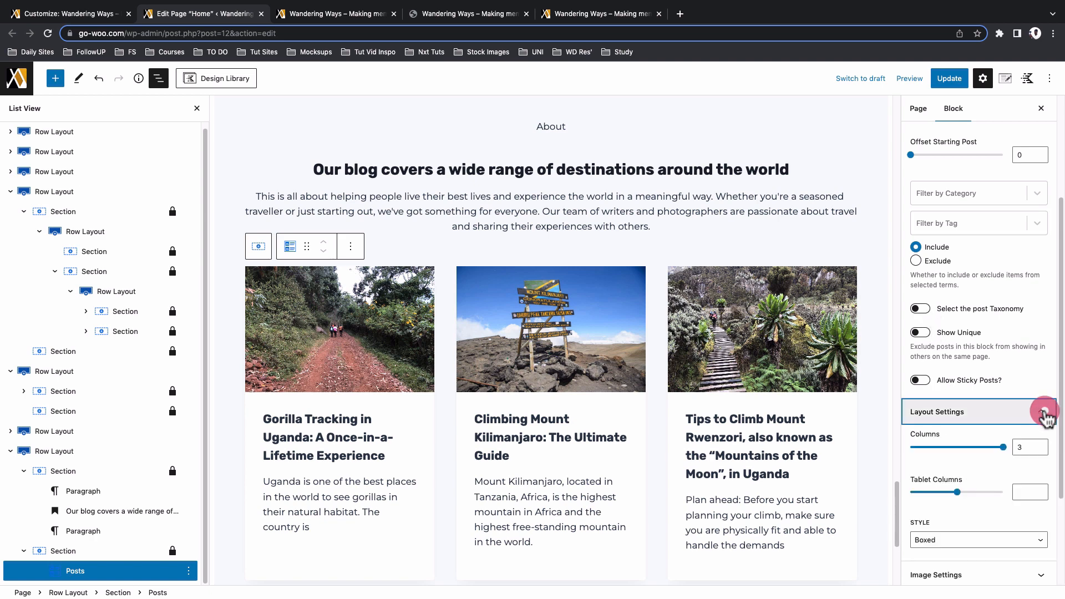
pyautogui.scroll(-5, 1043, 427)
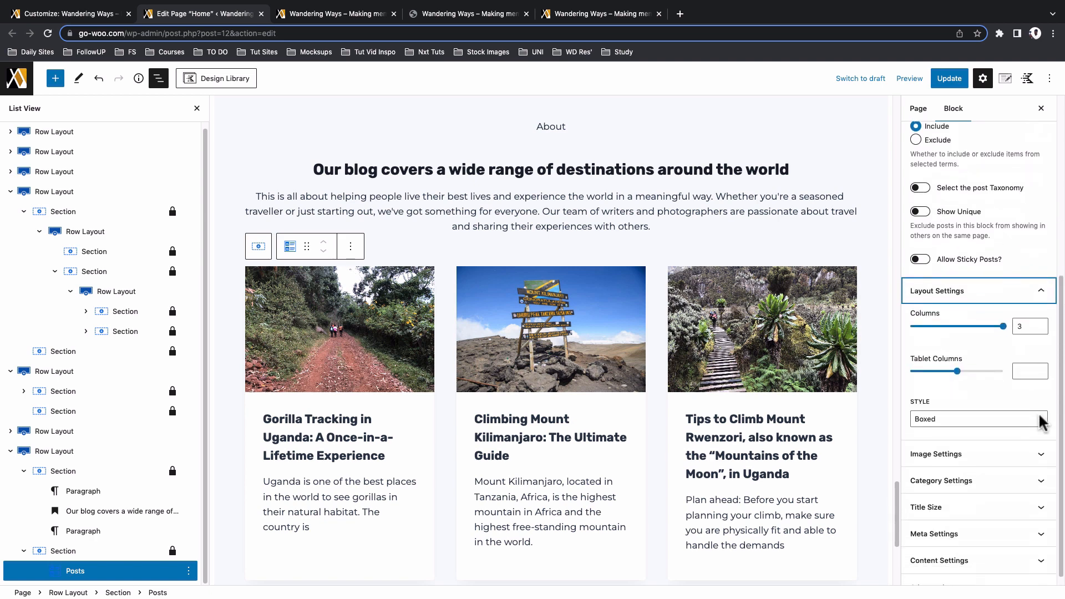
# Turn the Posts block's images off and back on
pyautogui.click(1041, 441)
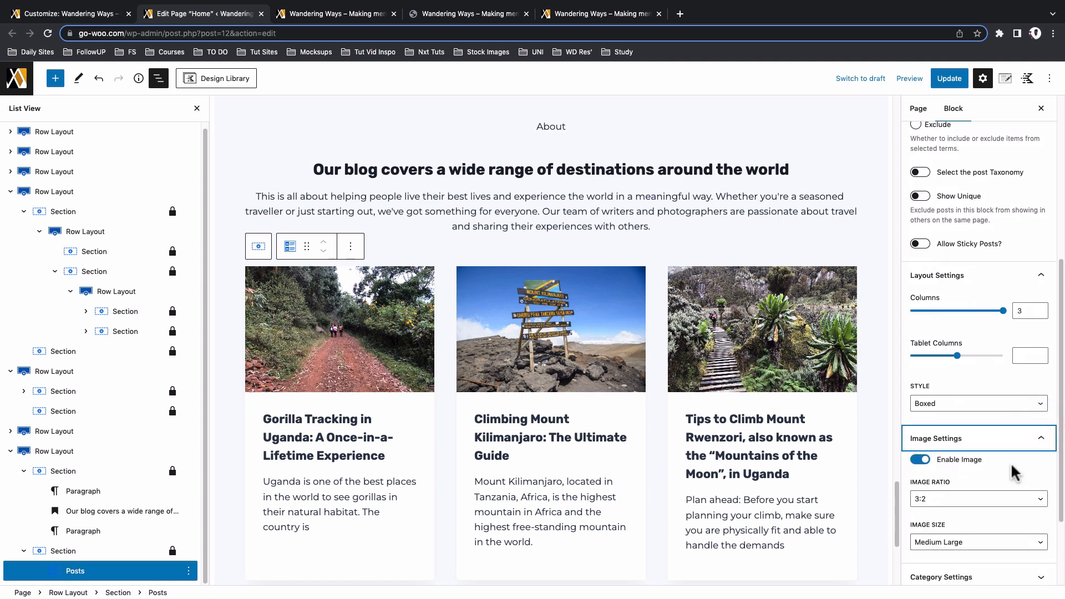
pyautogui.click(919, 462)
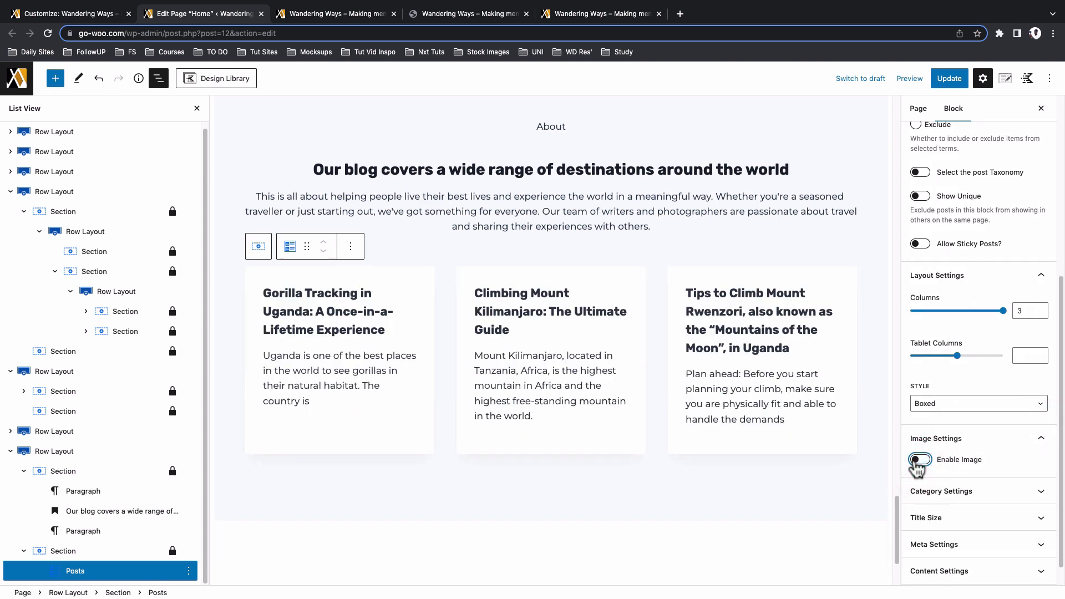
pyautogui.click(919, 462)
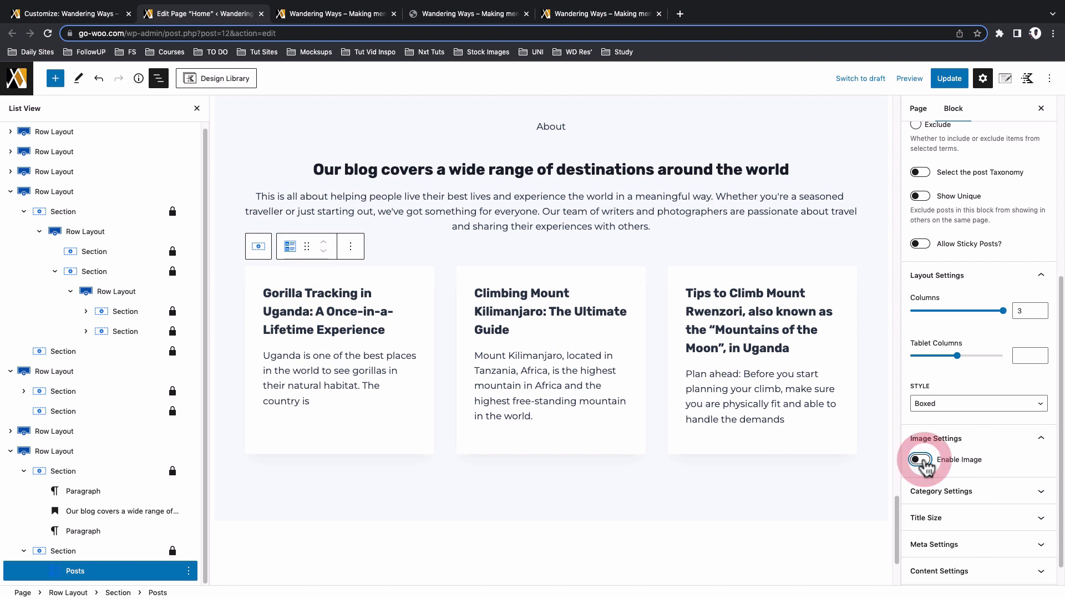
# Review the Posts block's excerpt and Read More settings against the excerpts on the post cards
pyautogui.scroll(-2, 1023, 474)
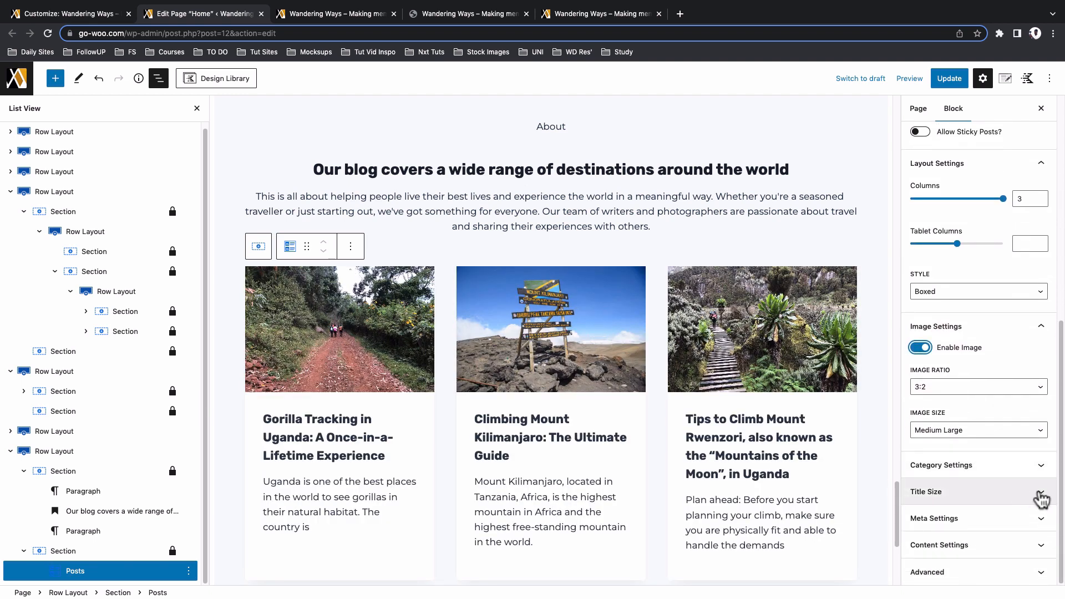
pyautogui.click(1041, 545)
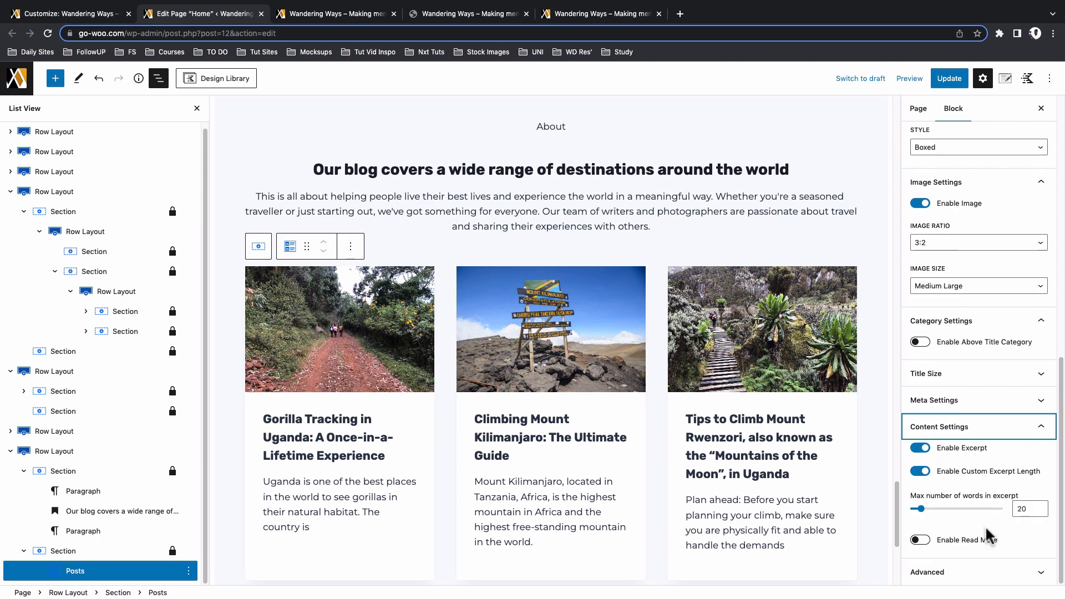
pyautogui.scroll(-3, 444, 410)
pyautogui.scroll(1, 308, 395)
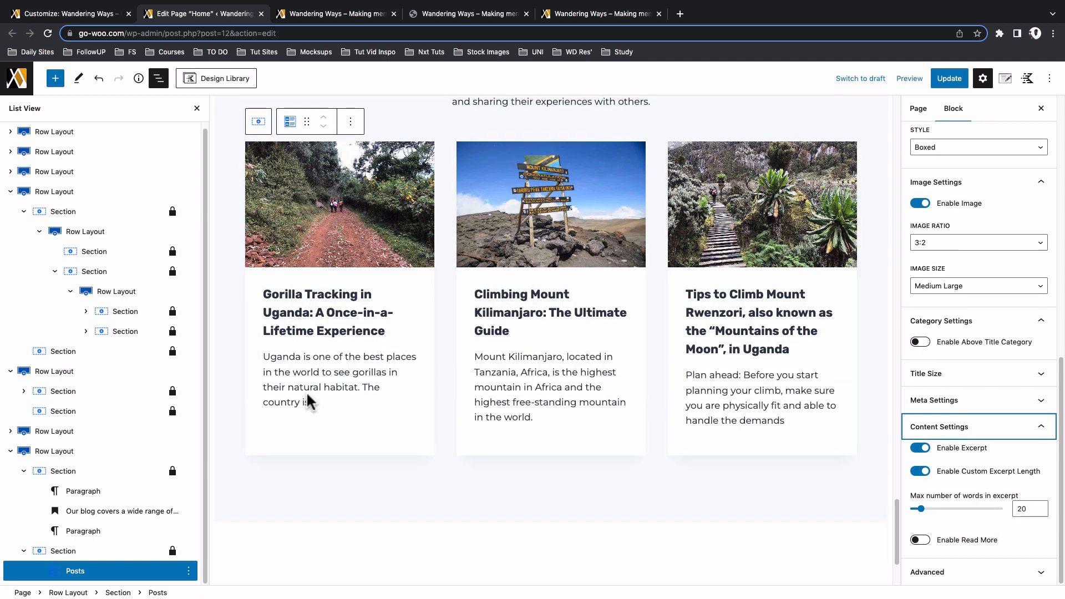
pyautogui.scroll(6, 308, 393)
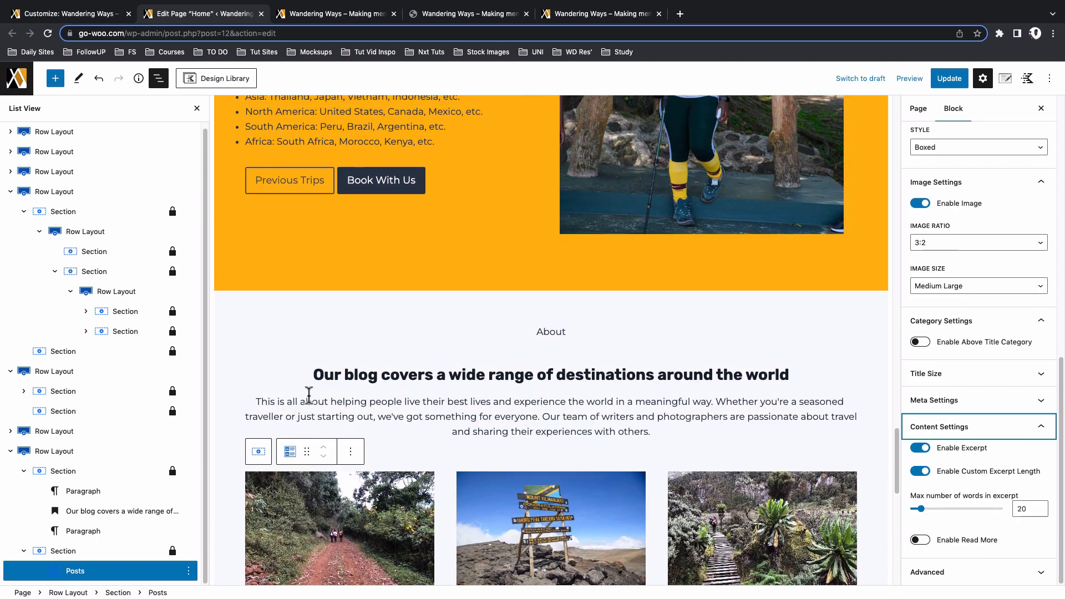
# Switch to the live Wandering Ways site and follow its About link from both the home page and the Contact page
pyautogui.click(602, 14)
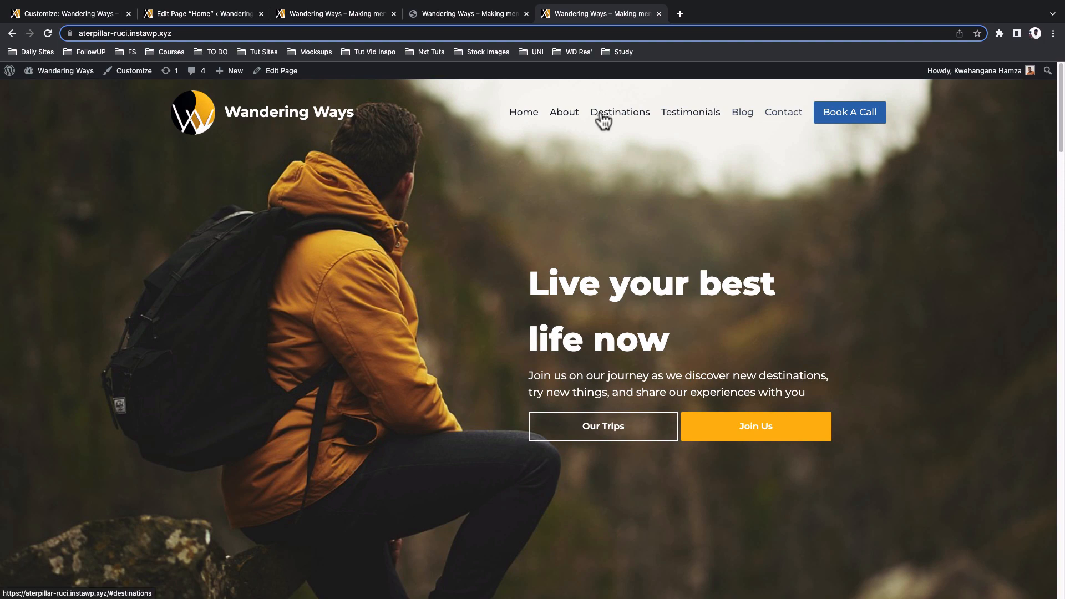
pyautogui.click(566, 118)
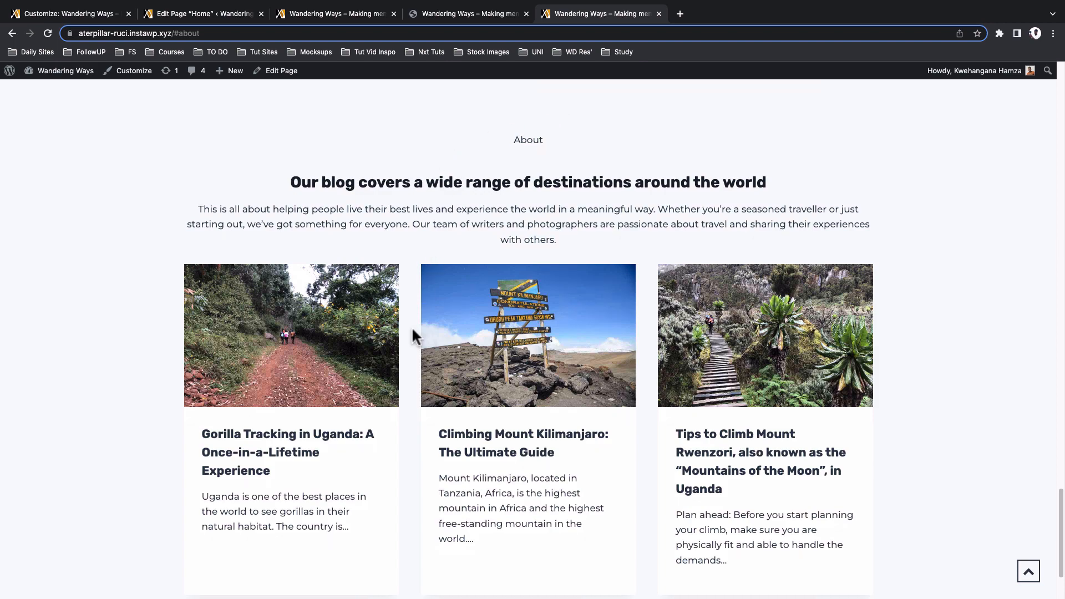
pyautogui.scroll(20, 412, 327)
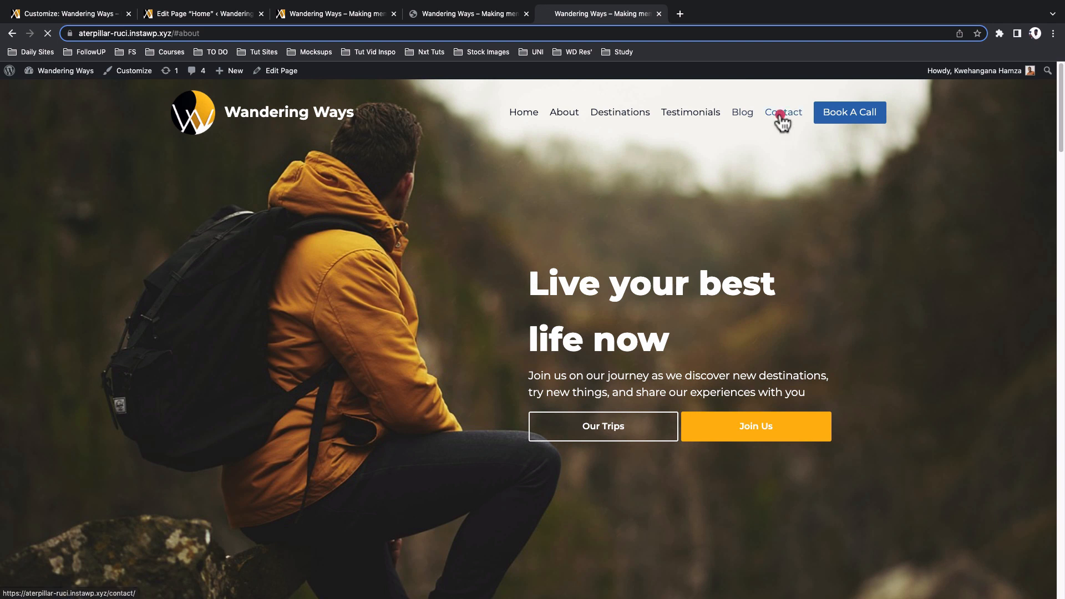
pyautogui.click(782, 116)
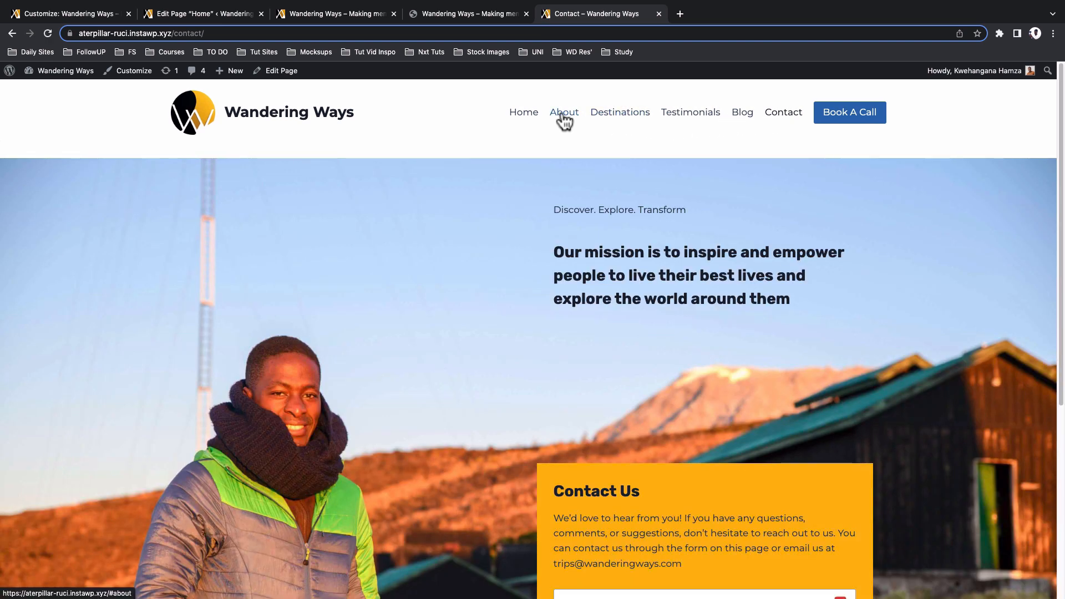
pyautogui.click(565, 117)
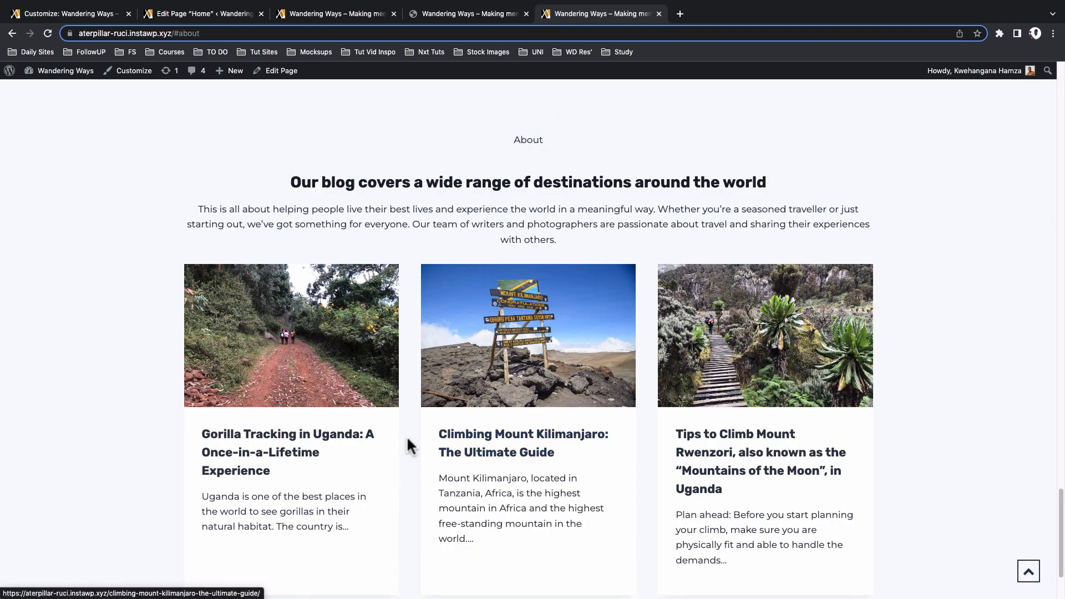
# Return to the Home page editor, select the hero row and review the area beneath it
pyautogui.click(75, 13)
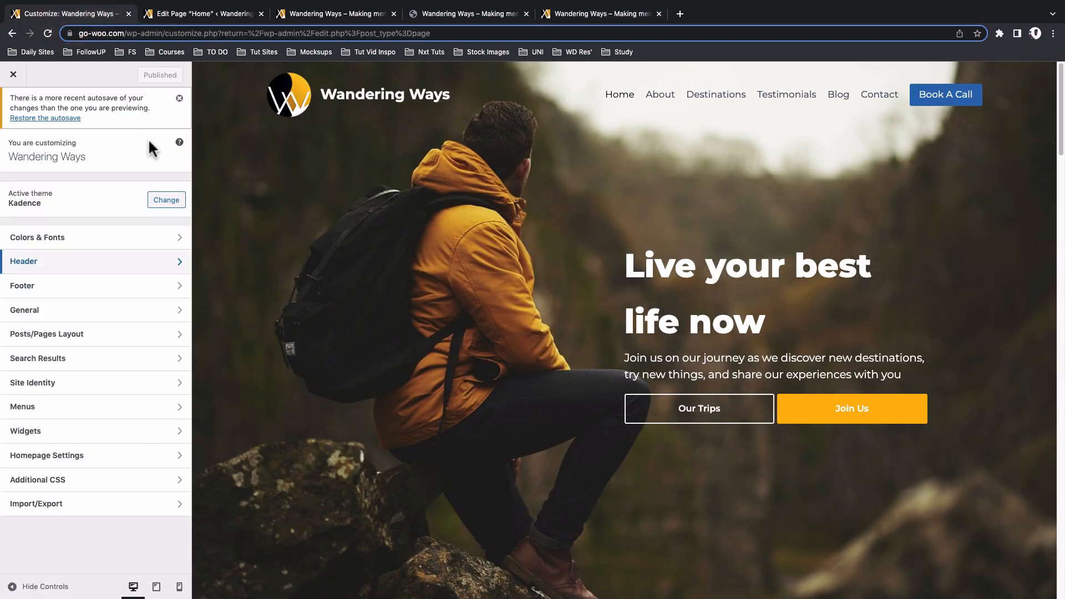
pyautogui.click(205, 14)
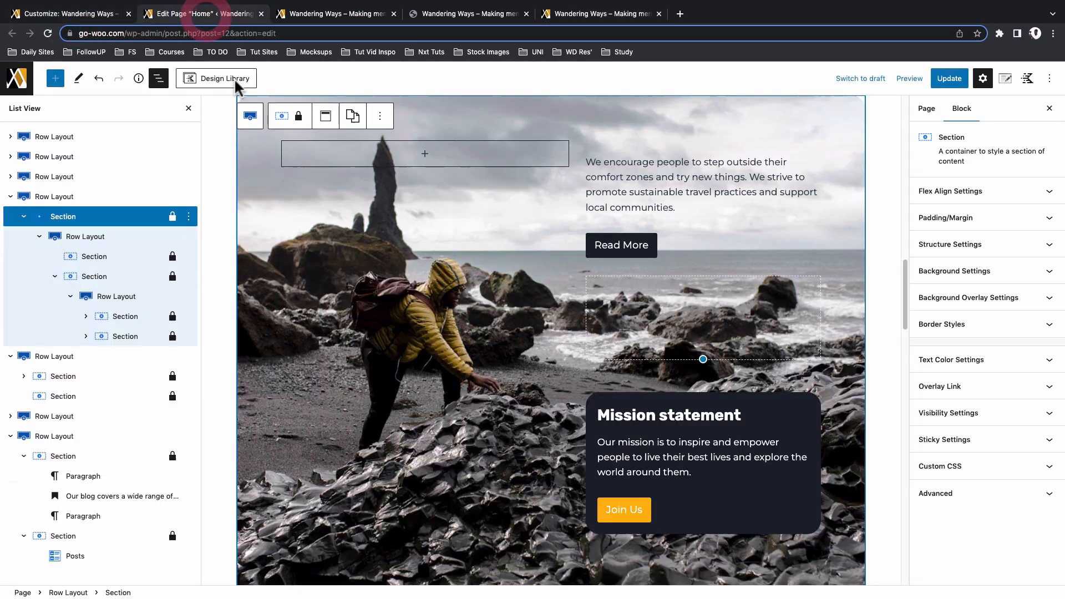
pyautogui.scroll(15, 357, 302)
pyautogui.click(257, 283)
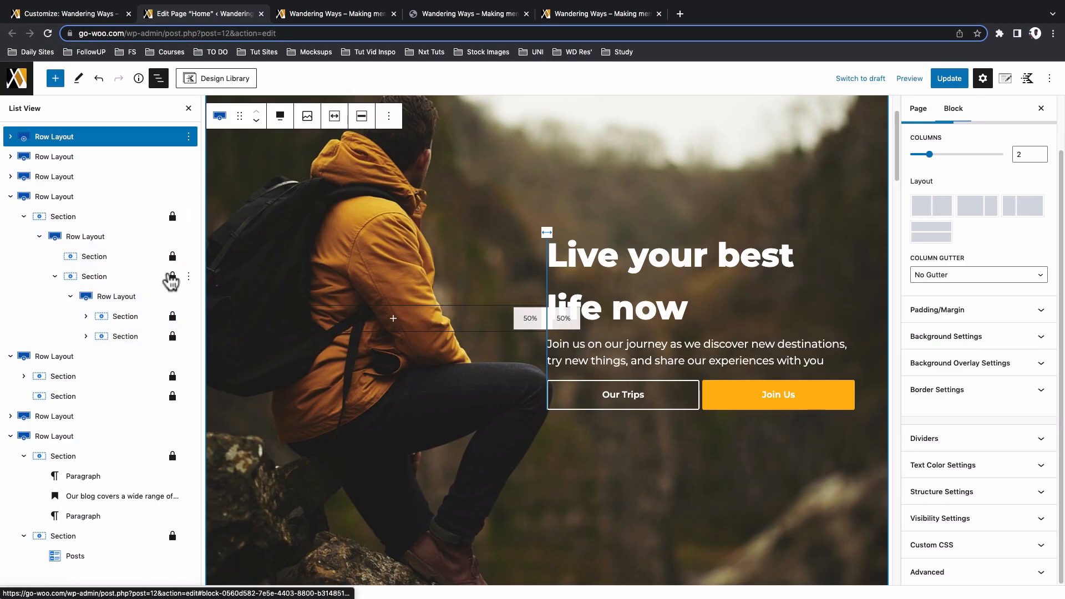
pyautogui.scroll(-5, 392, 373)
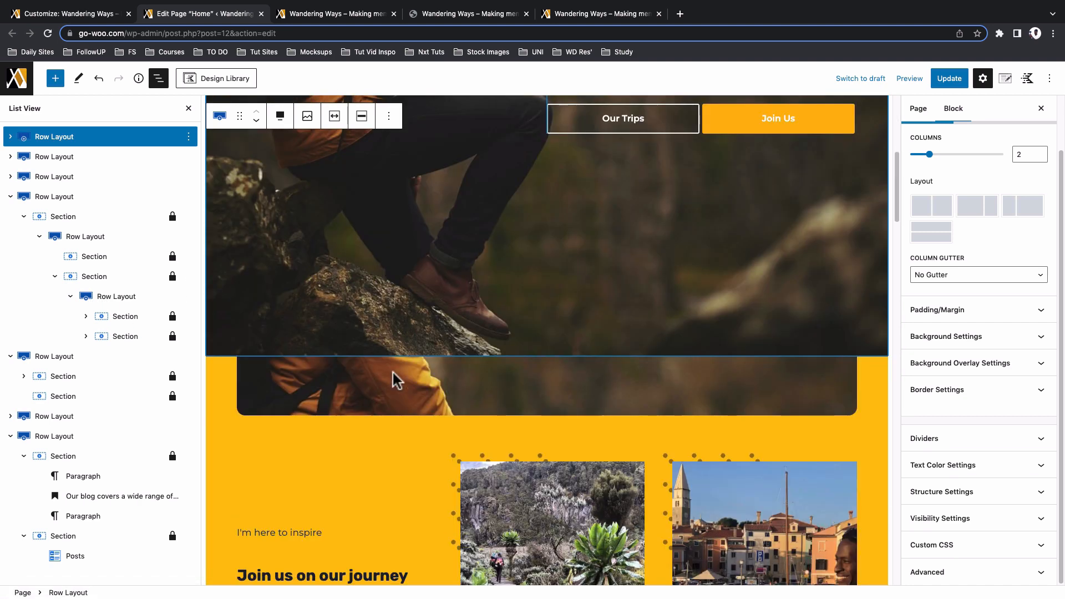
# Set the HTML anchor of the About row to "about" and collapse the row in the block list
pyautogui.scroll(-1, 392, 373)
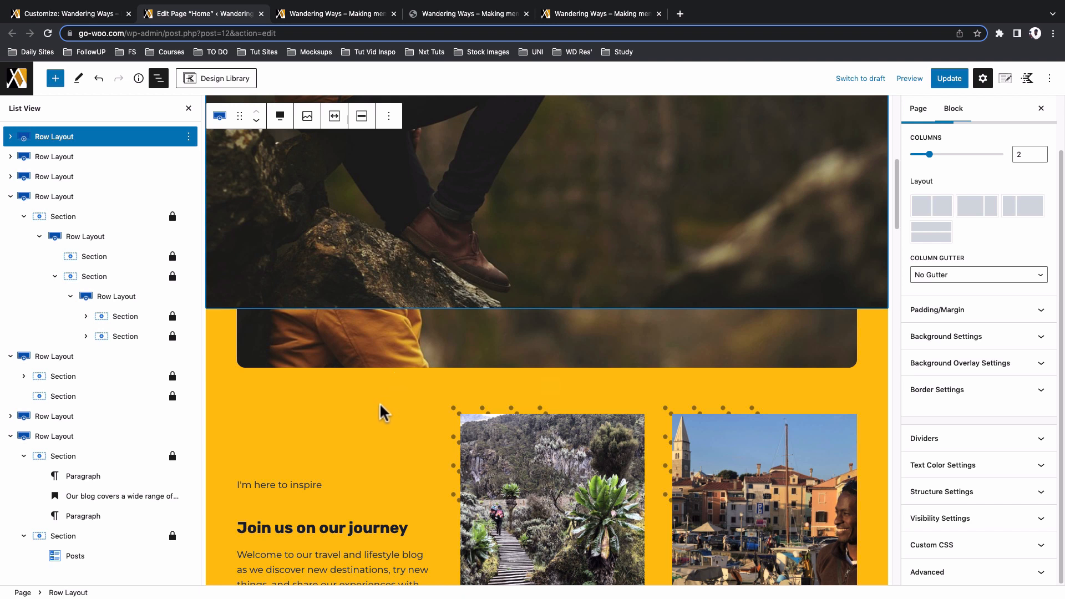
pyautogui.click(70, 437)
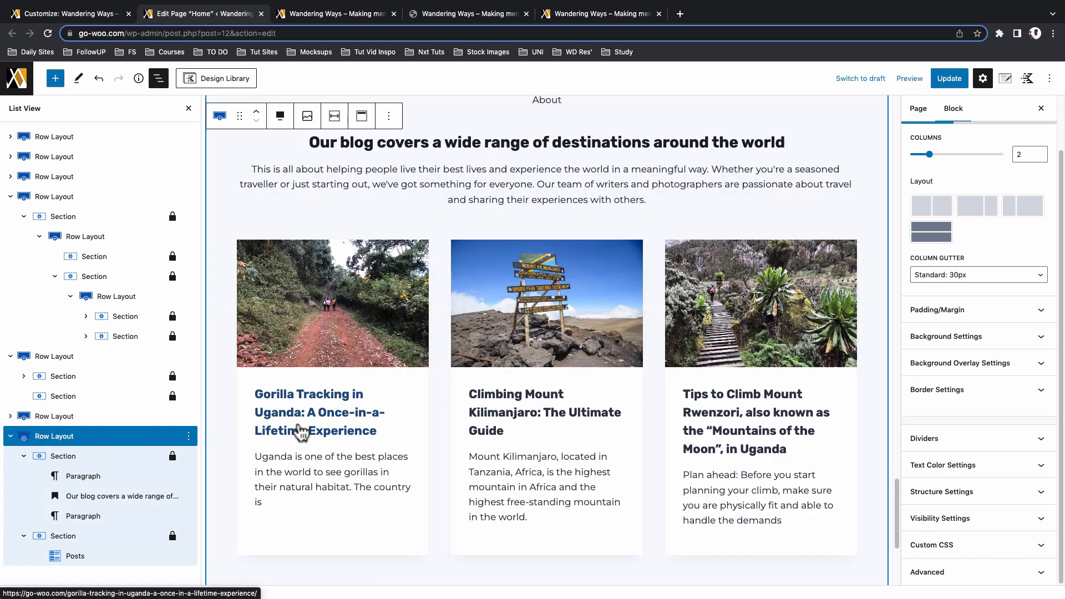
pyautogui.scroll(3, 472, 377)
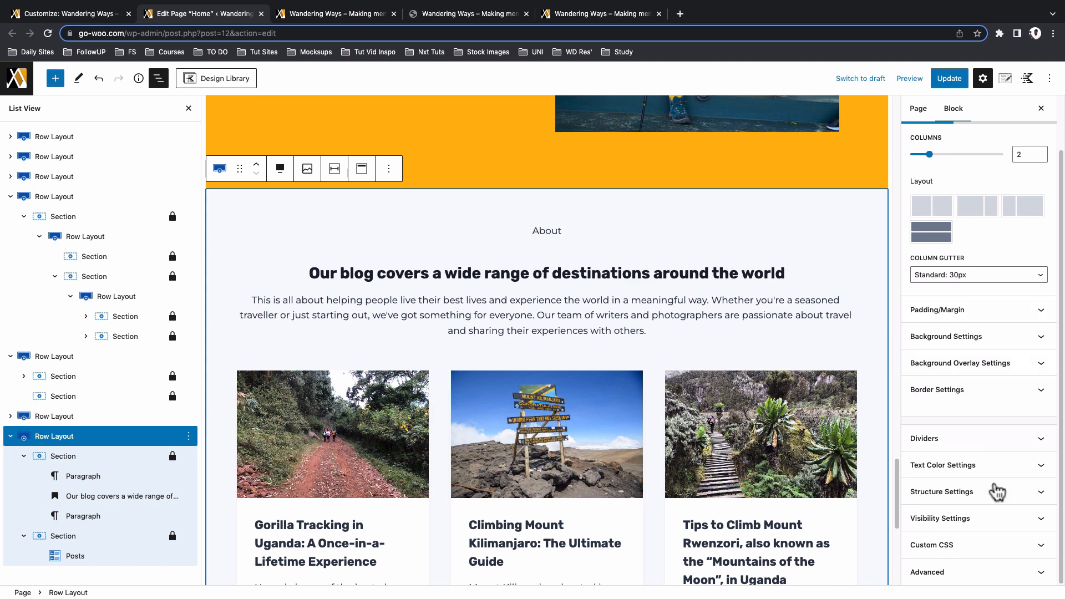
pyautogui.click(982, 572)
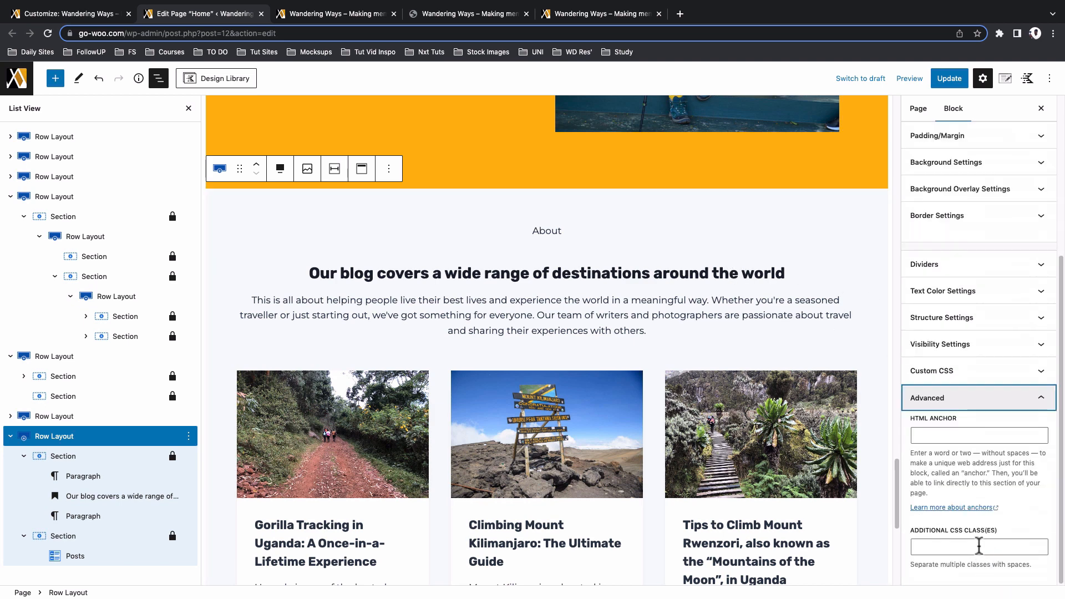
pyautogui.click(941, 437)
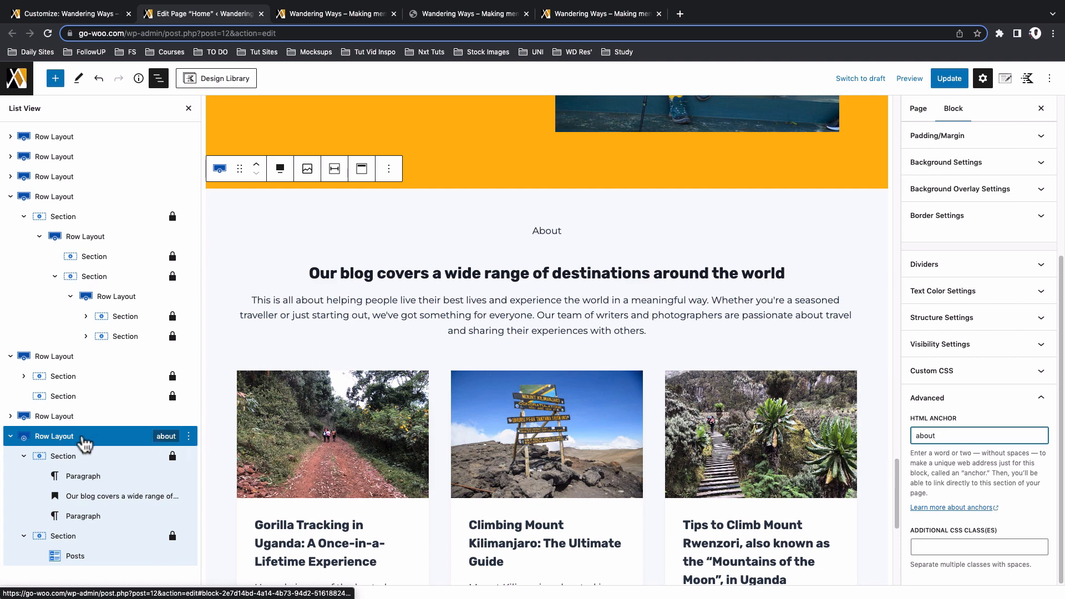
pyautogui.click(10, 437)
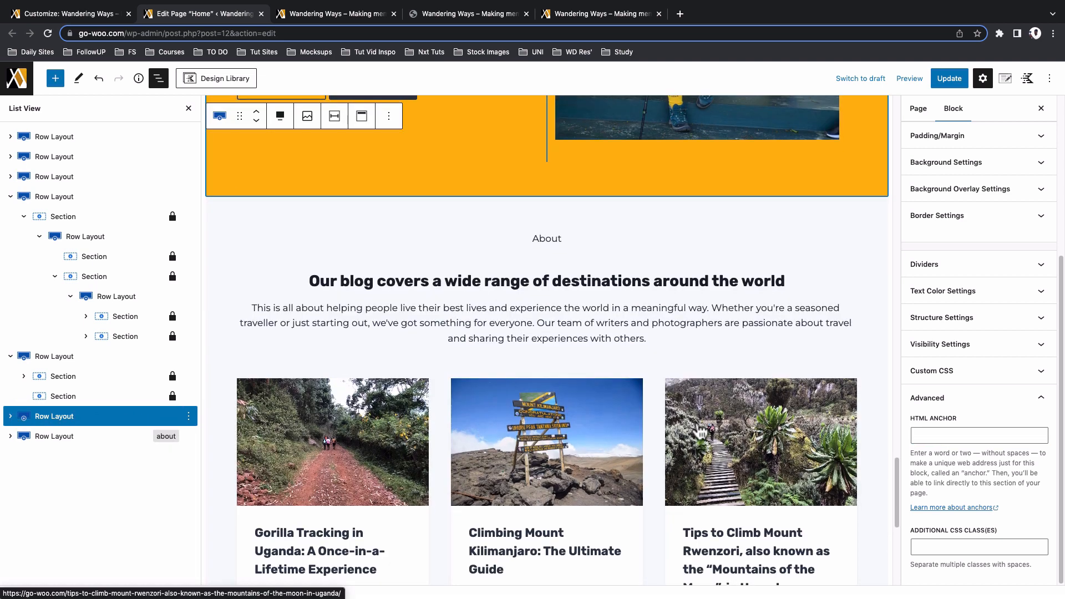
# Set the HTML anchor of the orange Destinations row to "destinations"
pyautogui.scroll(3, 584, 364)
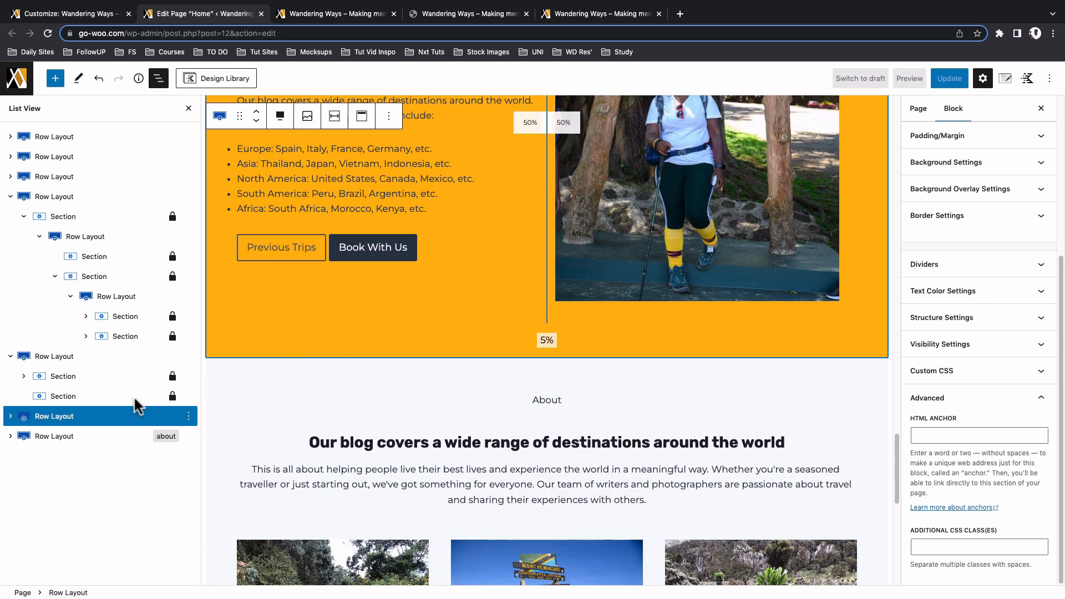
pyautogui.click(119, 416)
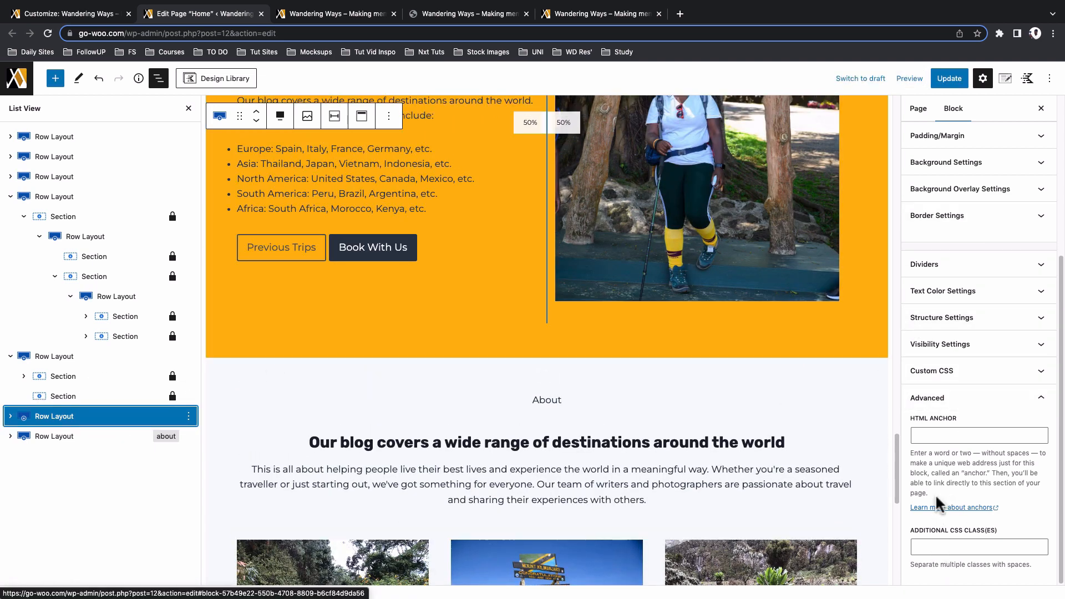
pyautogui.click(938, 436)
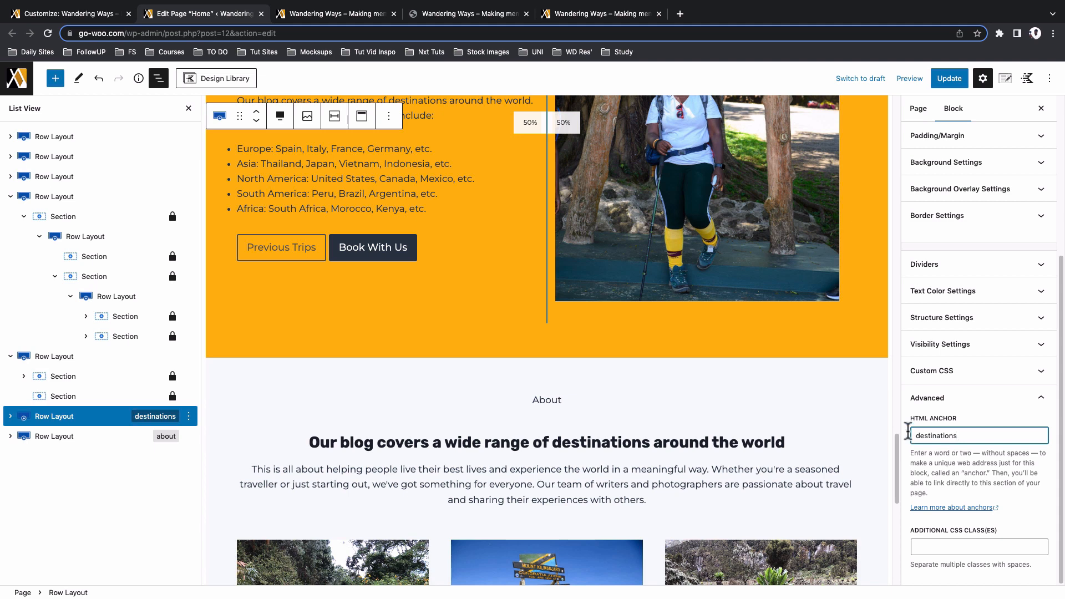
# Set the HTML anchor of the reader reviews row to "testimonials" and update the page
pyautogui.click(109, 358)
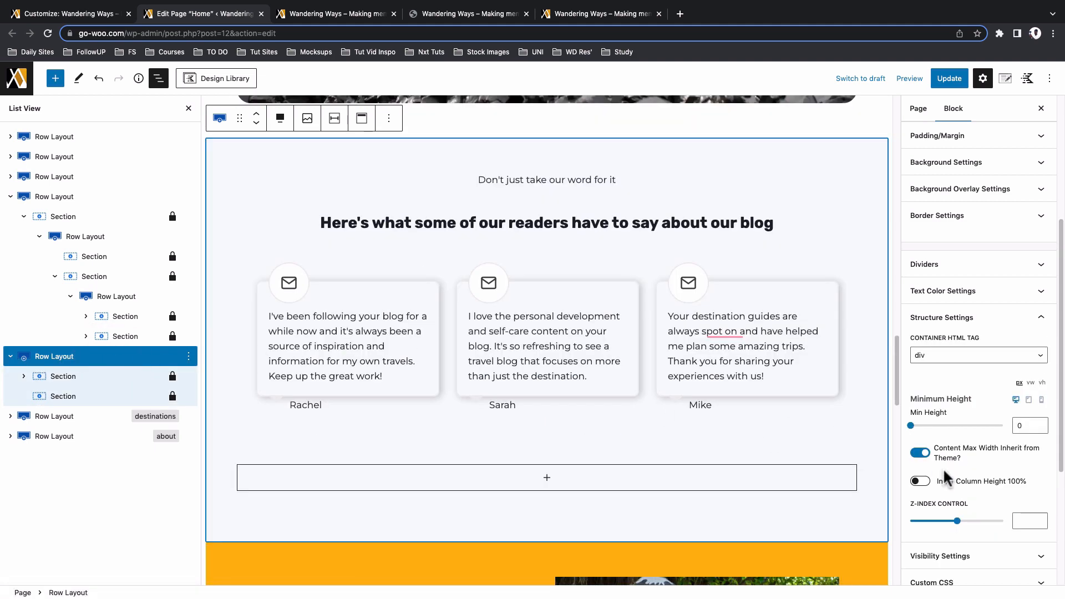
pyautogui.scroll(-4, 944, 477)
pyautogui.click(948, 434)
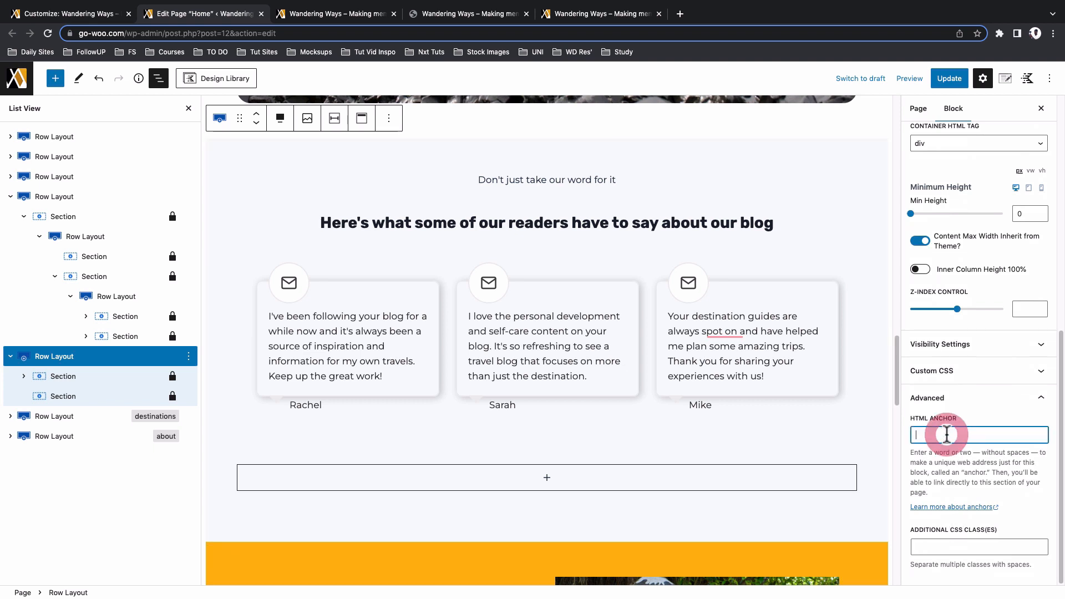
pyautogui.write('te')
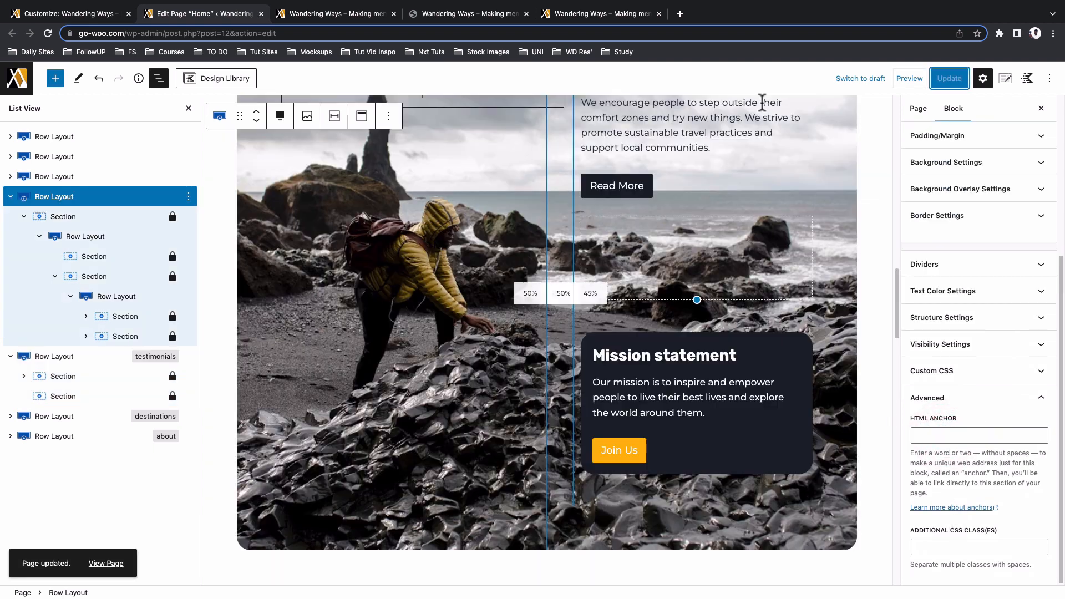
# On the live site, reload the home page and try the About, Destinations and Testimonials navigation links
pyautogui.click(335, 14)
pyautogui.scroll(15, 202, 107)
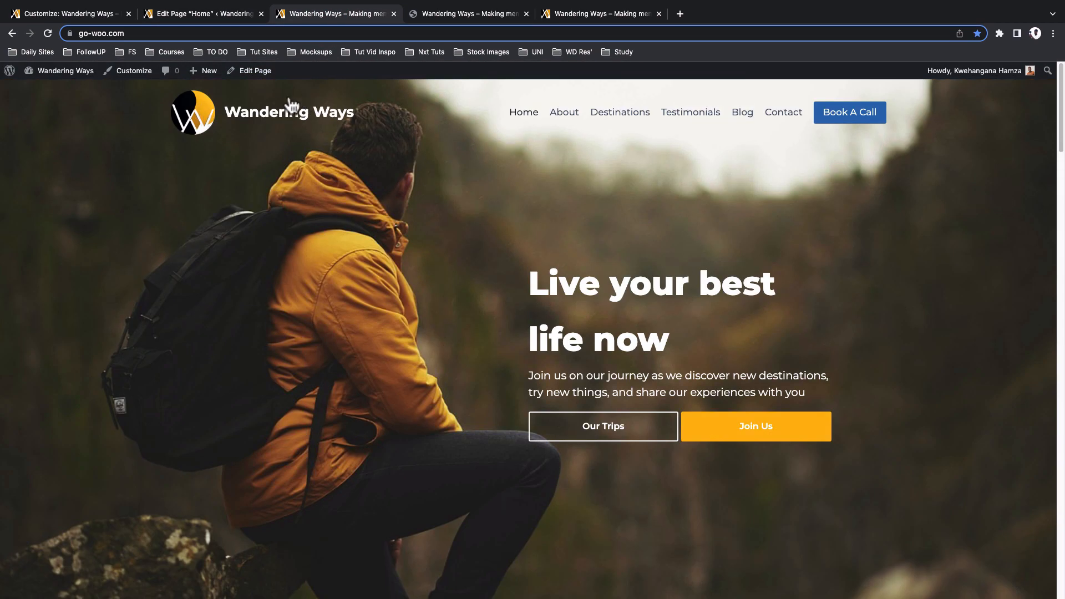
pyautogui.click(259, 111)
pyautogui.click(560, 119)
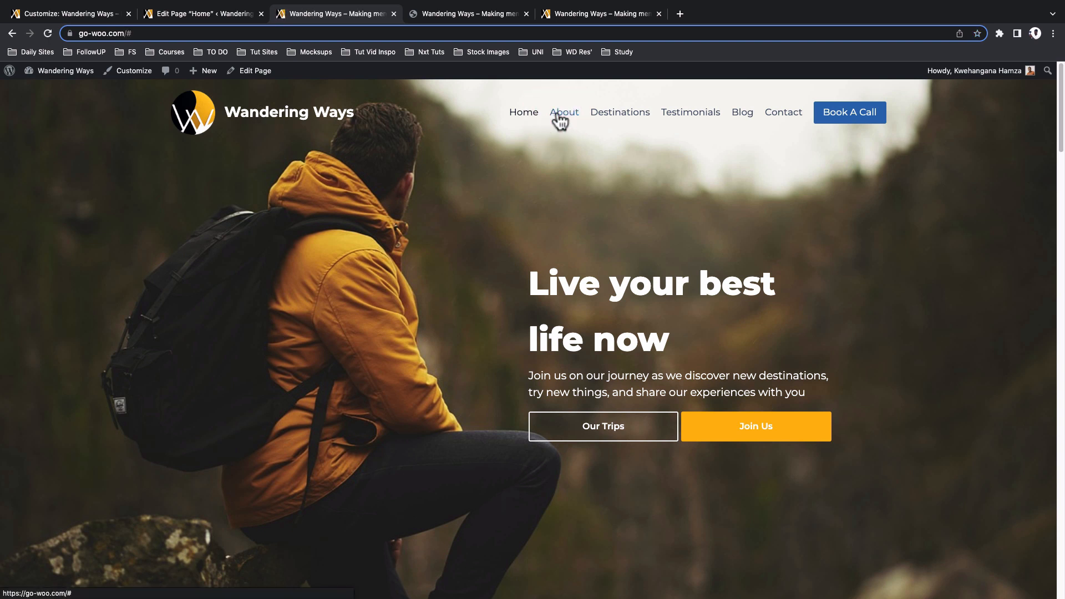
pyautogui.click(620, 118)
pyautogui.click(674, 118)
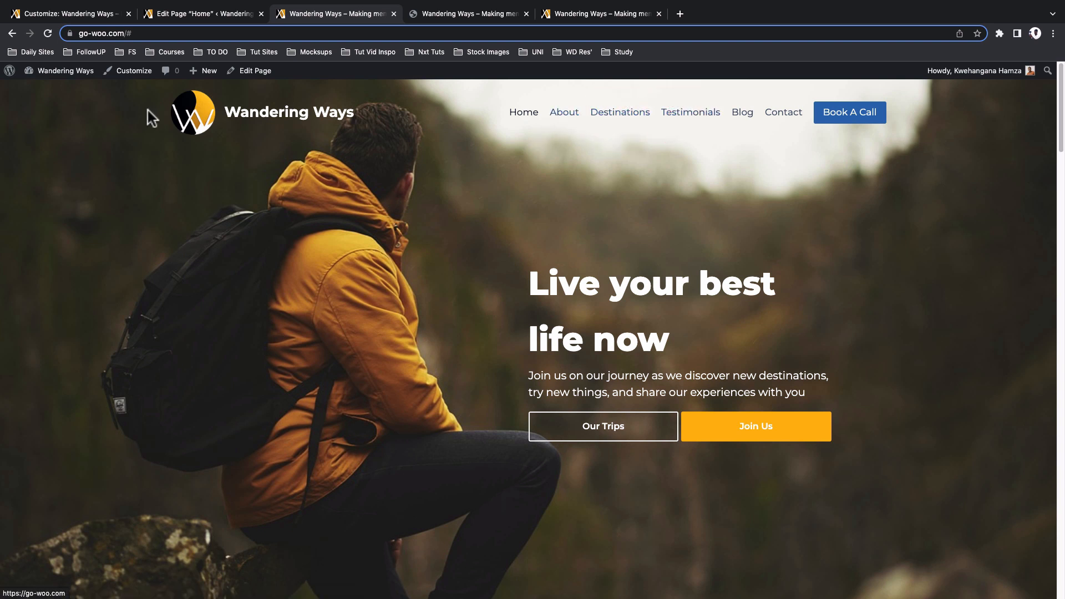
# Leave the Customizer and open the Main Menu for editing in the WordPress dashboard
pyautogui.click(59, 16)
pyautogui.click(17, 158)
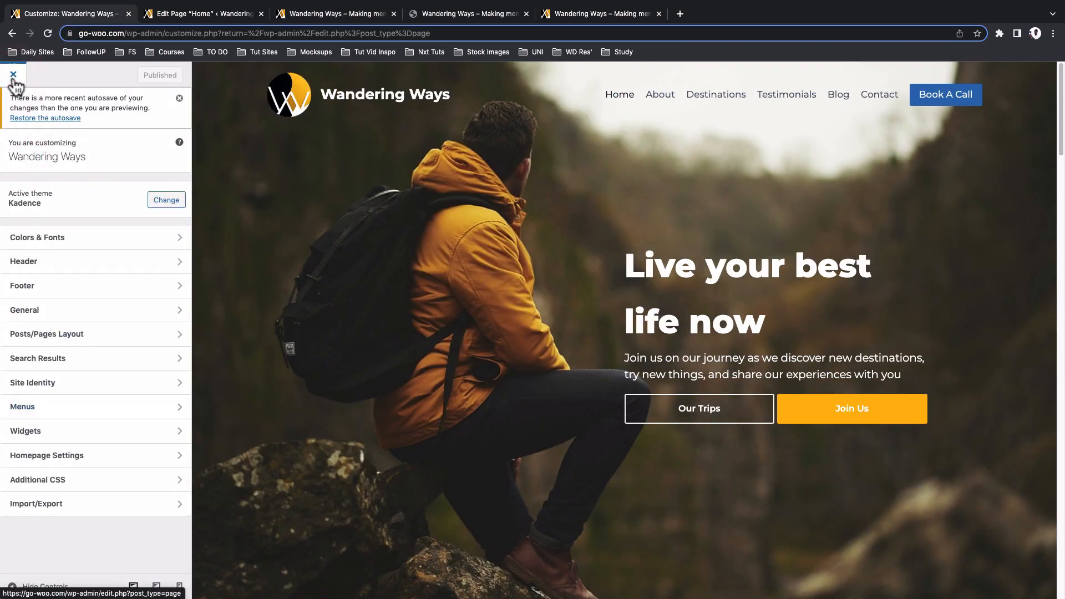
pyautogui.click(13, 78)
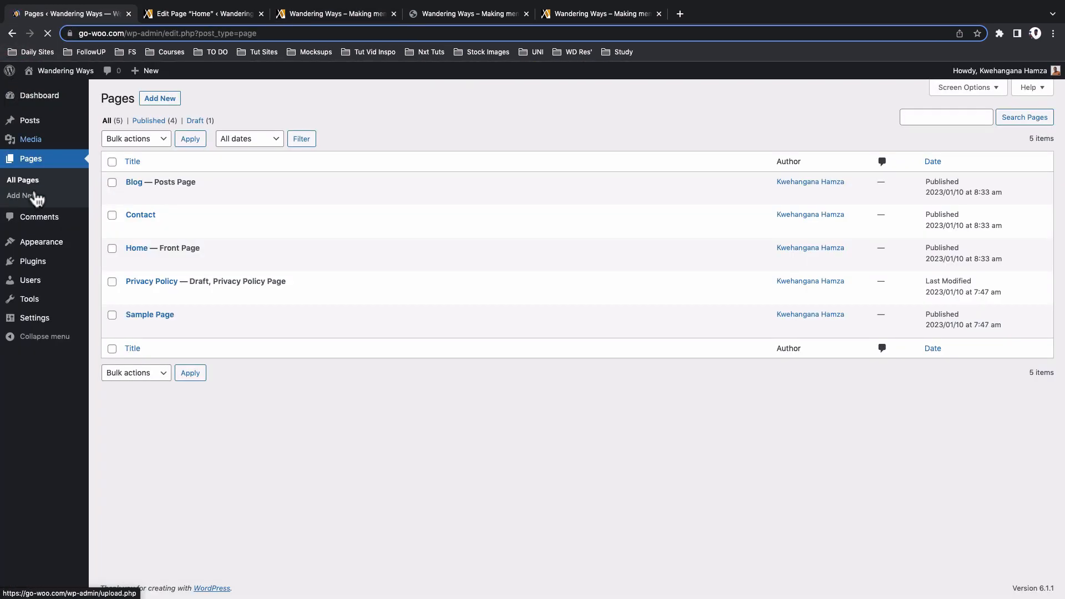
pyautogui.moveTo(37, 251)
pyautogui.click(109, 294)
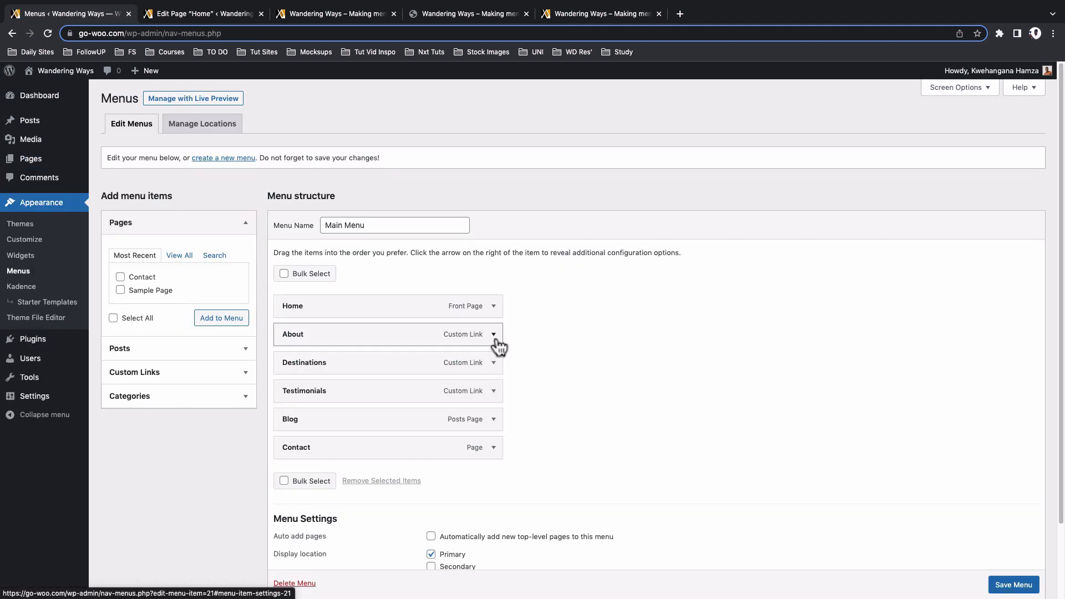
# Check the link URLs of the About, Destinations and Testimonials menu items
pyautogui.click(493, 335)
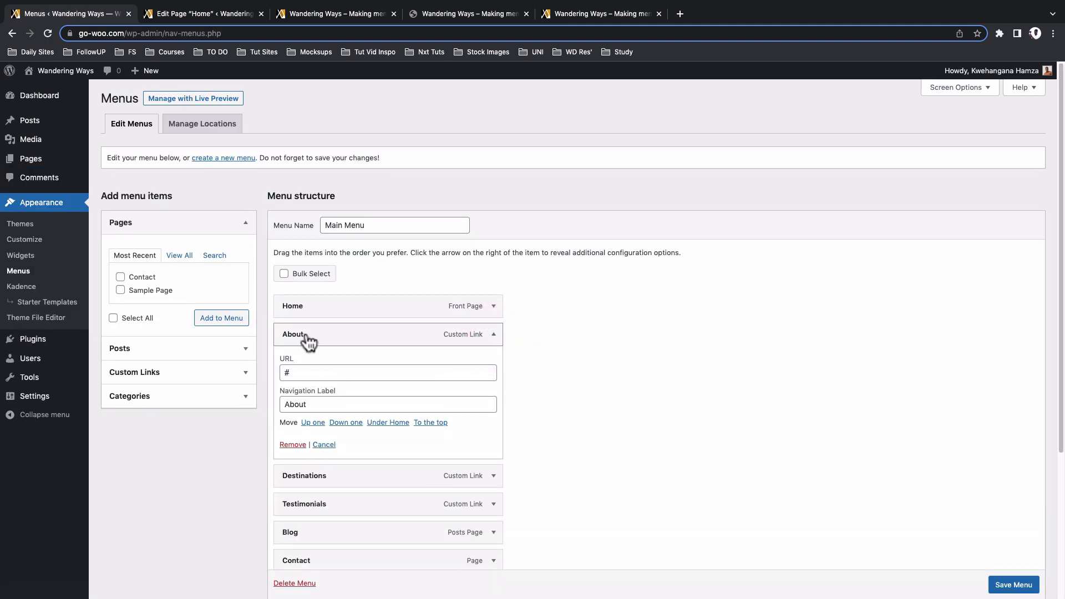
pyautogui.click(307, 336)
pyautogui.click(494, 364)
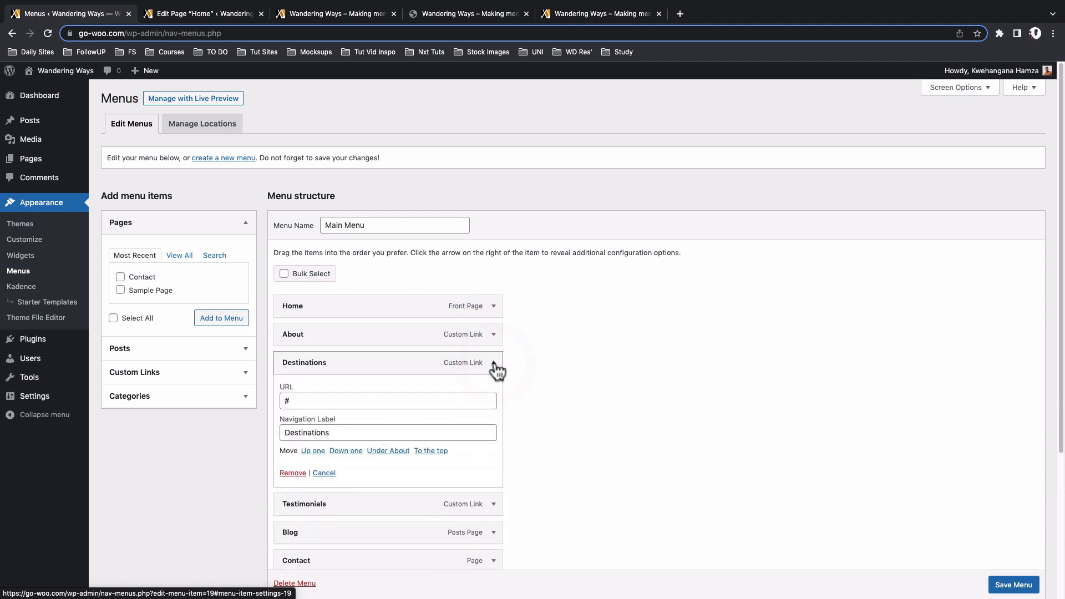
pyautogui.click(493, 364)
pyautogui.click(494, 392)
pyautogui.click(494, 391)
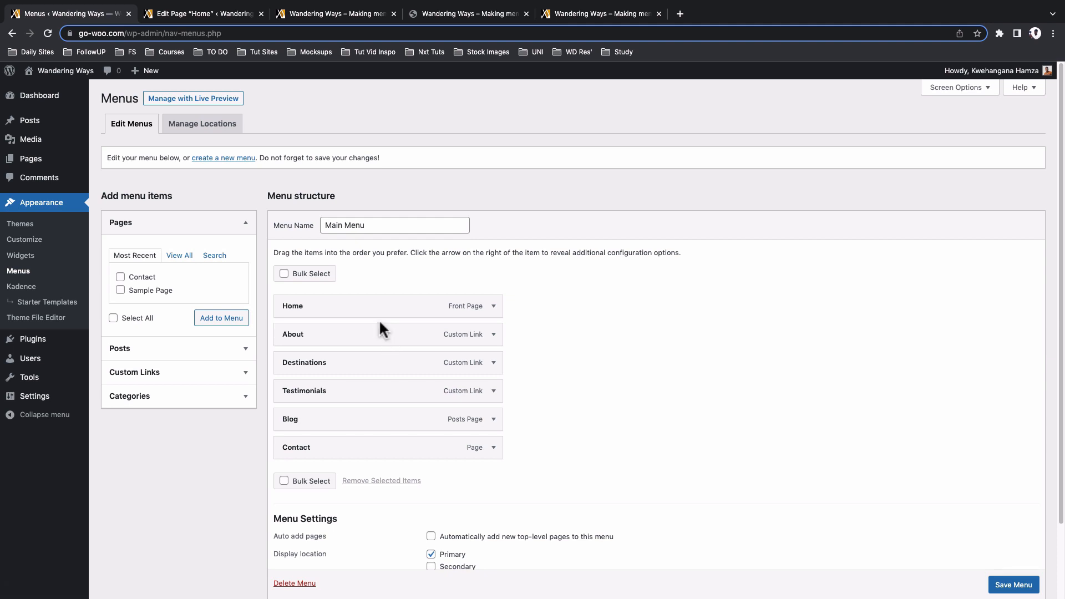
# Set the About menu item's URL to #about and the Destinations item's URL to #destinations
pyautogui.click(496, 336)
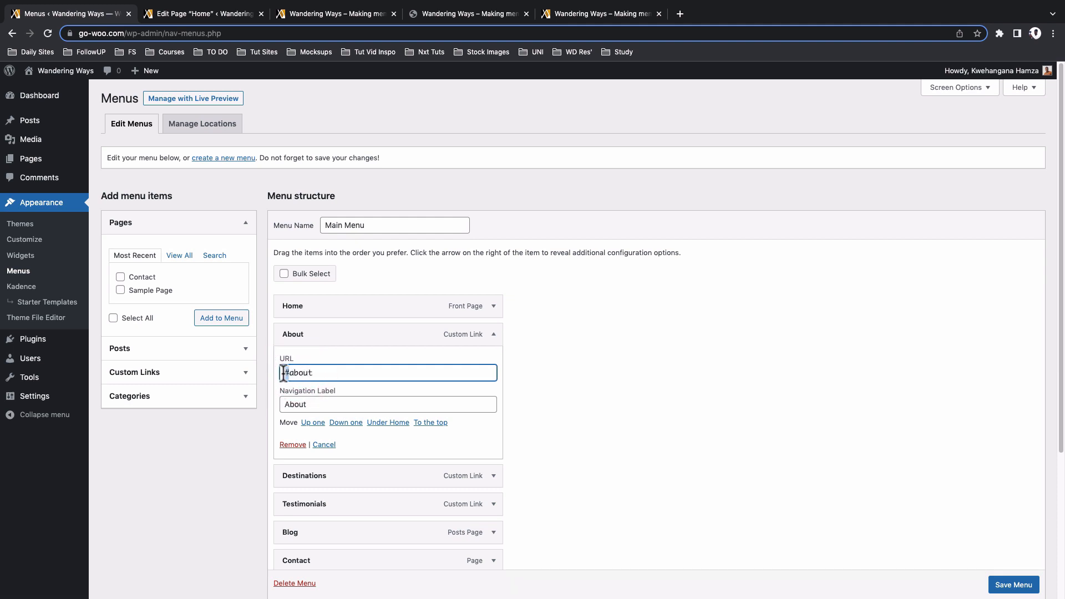
pyautogui.click(500, 335)
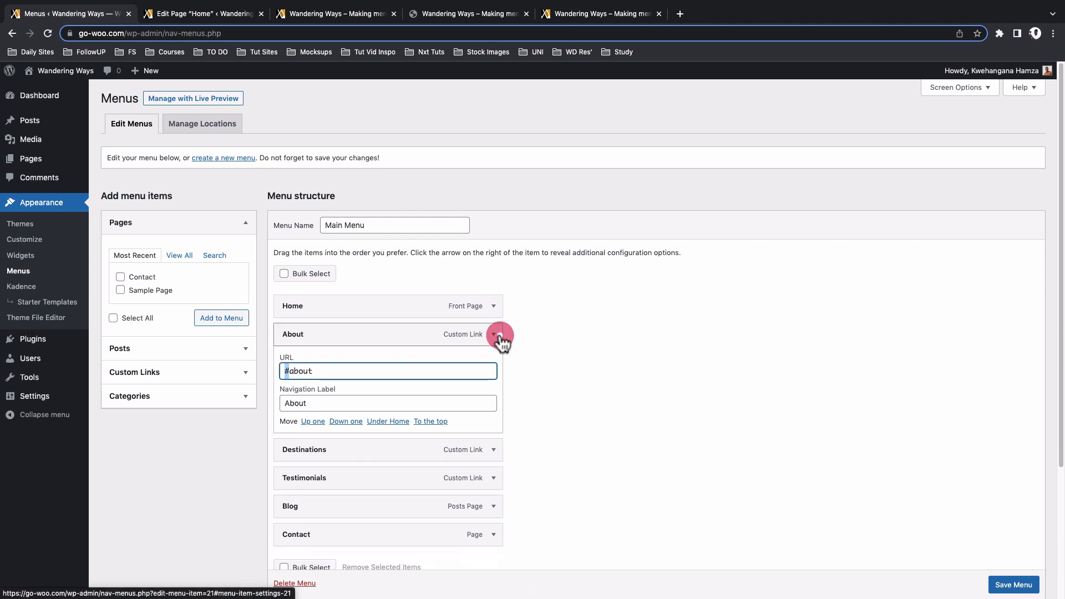
pyautogui.click(495, 363)
pyautogui.click(360, 404)
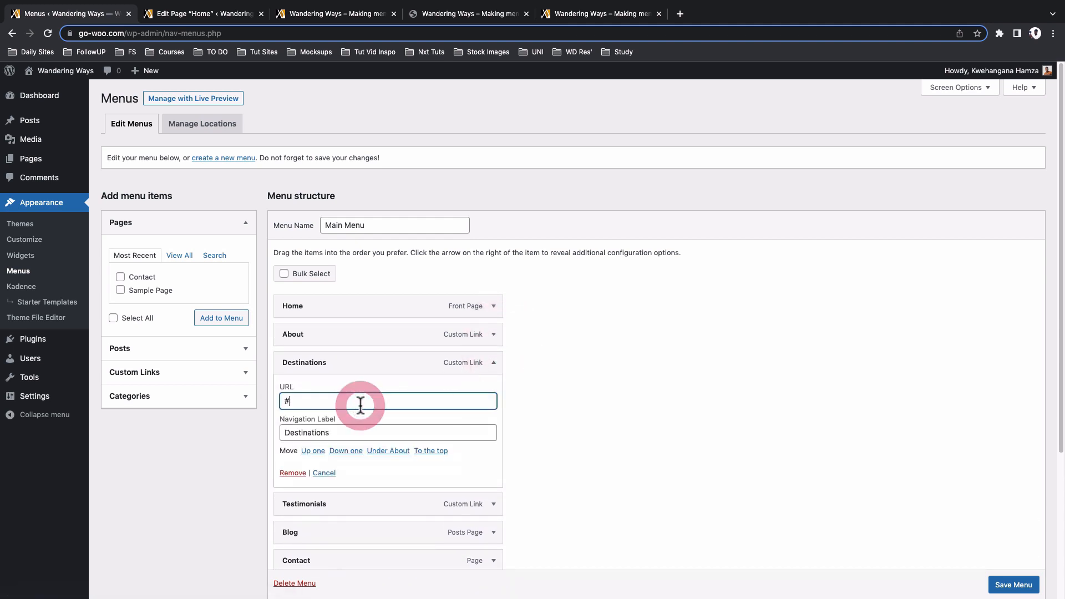
pyautogui.write('destinations')
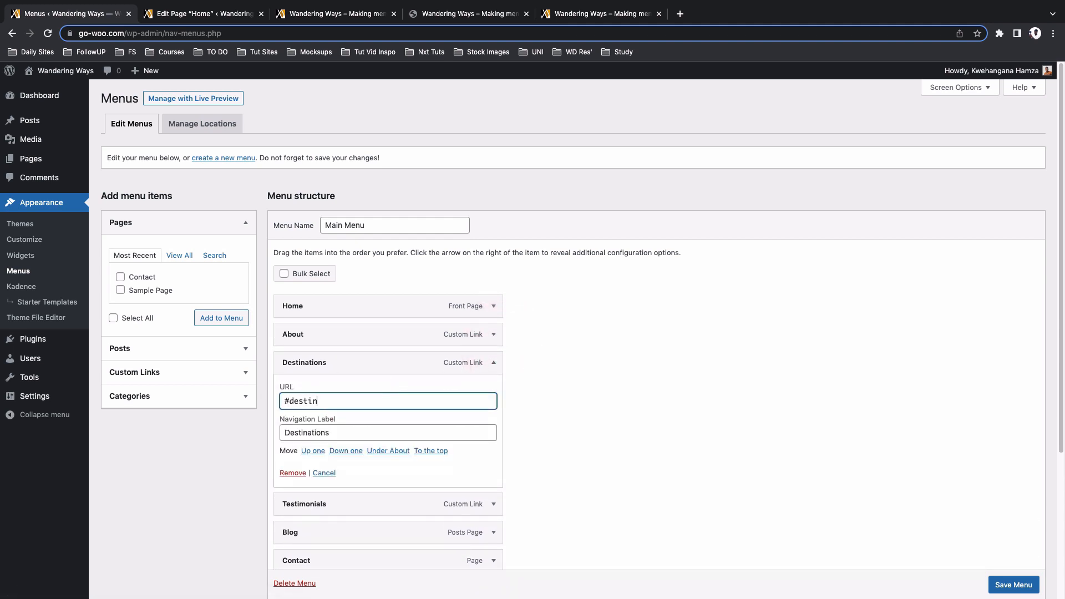
pyautogui.click(494, 363)
# Set the Testimonials menu item's URL to #testimonials and save the menu
pyautogui.click(492, 395)
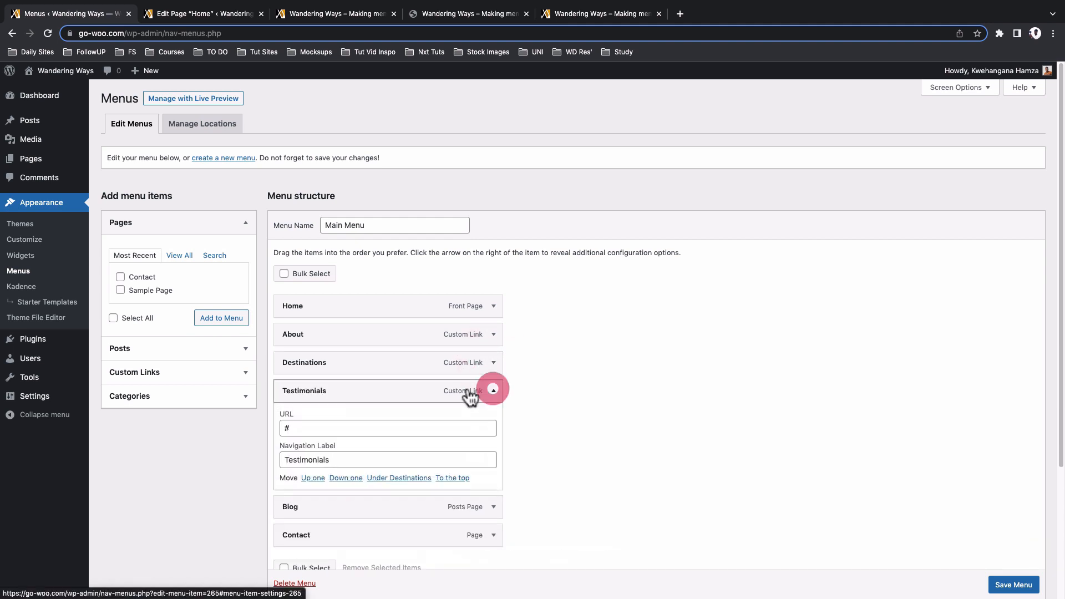
pyautogui.click(318, 431)
pyautogui.write('t')
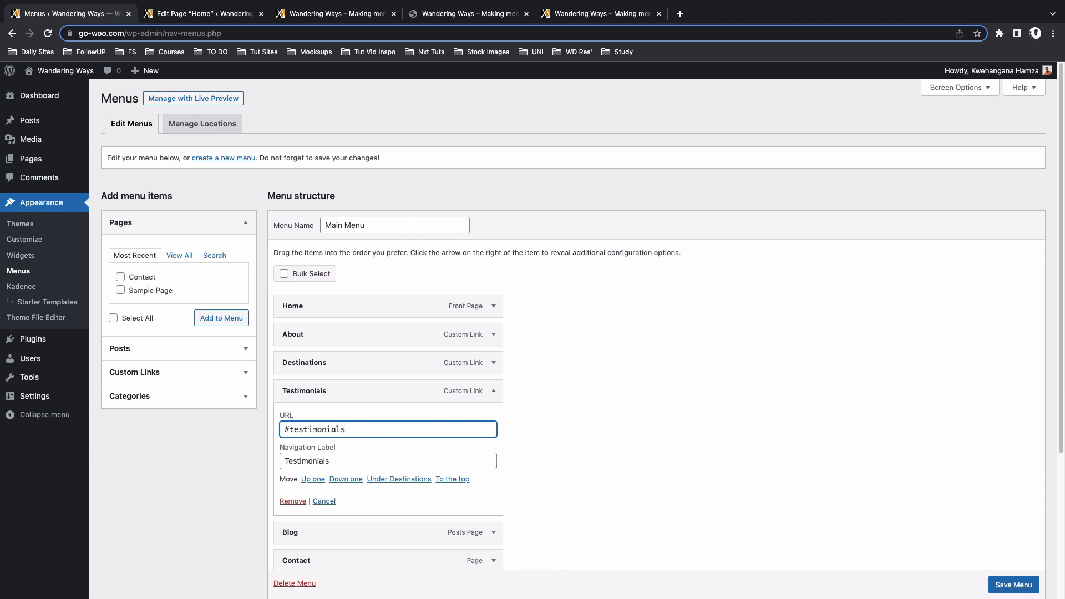
pyautogui.write('estimonials')
pyautogui.click(1007, 585)
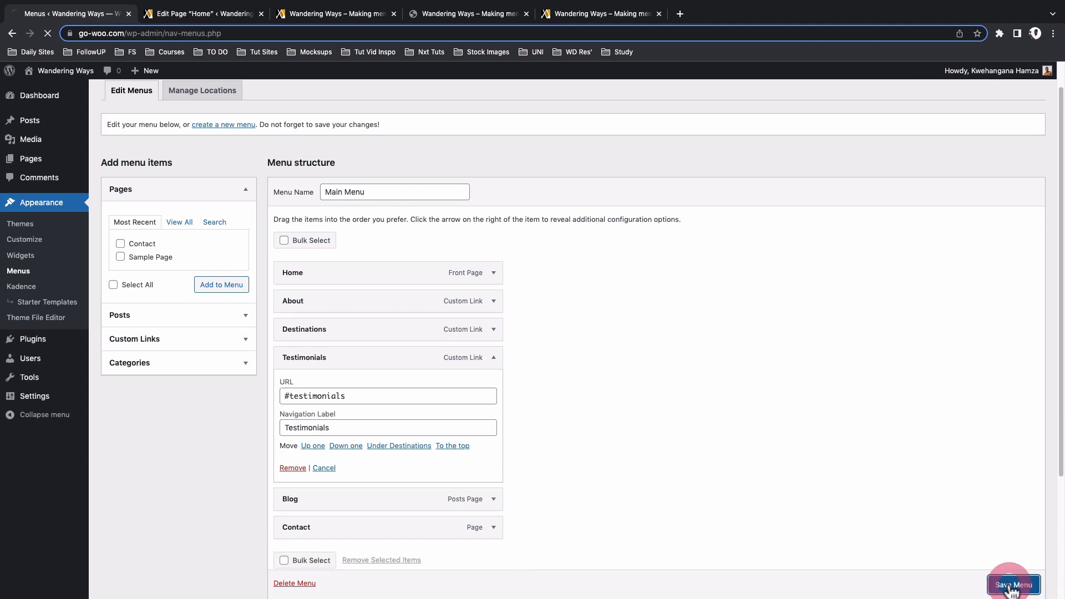
# Reload the live home page and test that About, Destinations and Testimonials each jump to their section
pyautogui.click(334, 16)
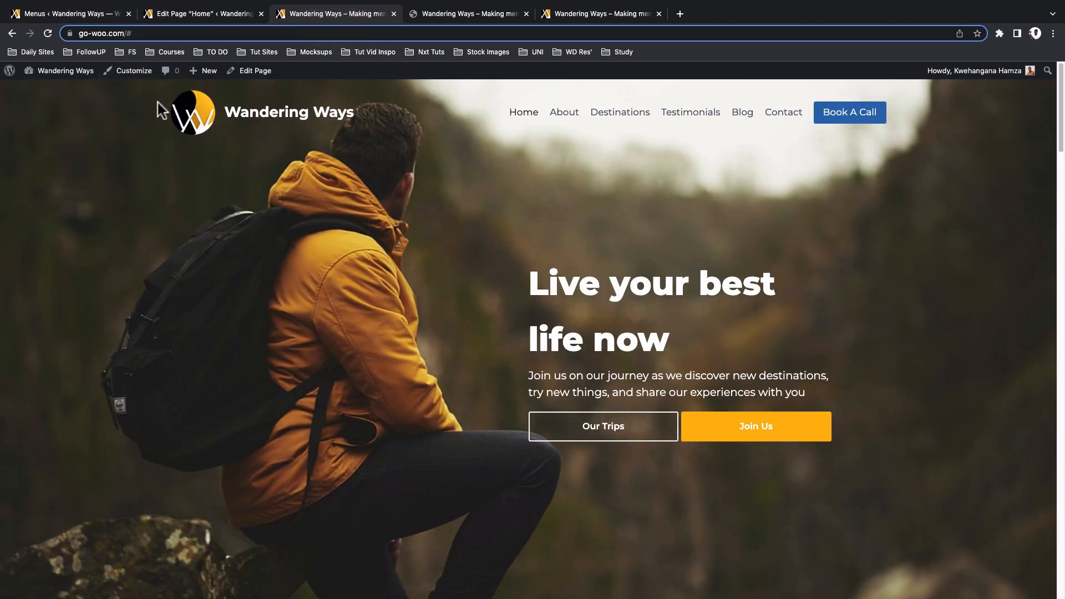
pyautogui.click(254, 121)
pyautogui.click(567, 115)
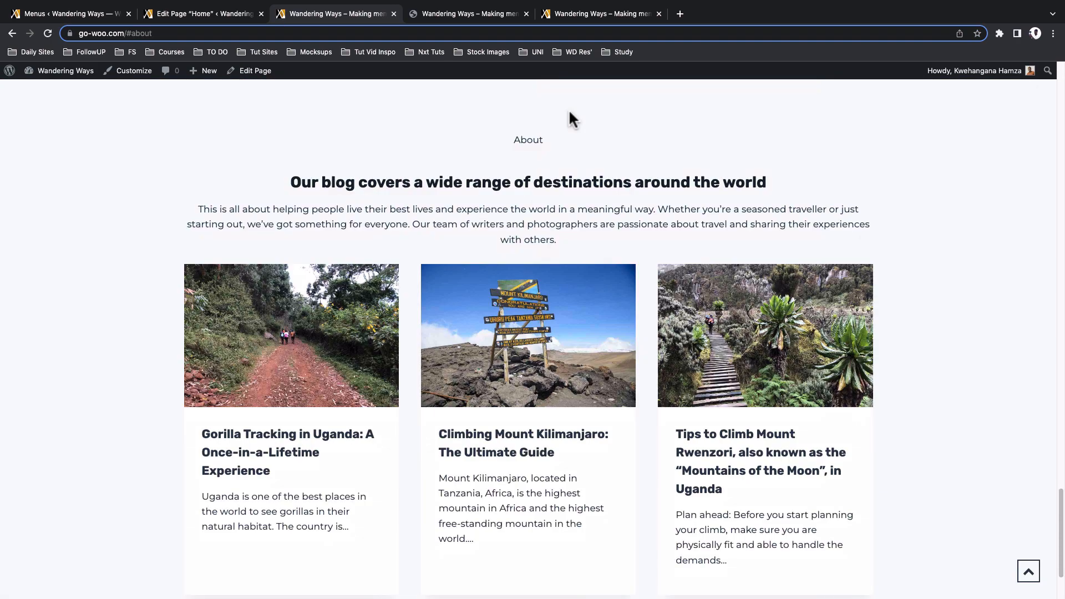
pyautogui.scroll(15, 570, 112)
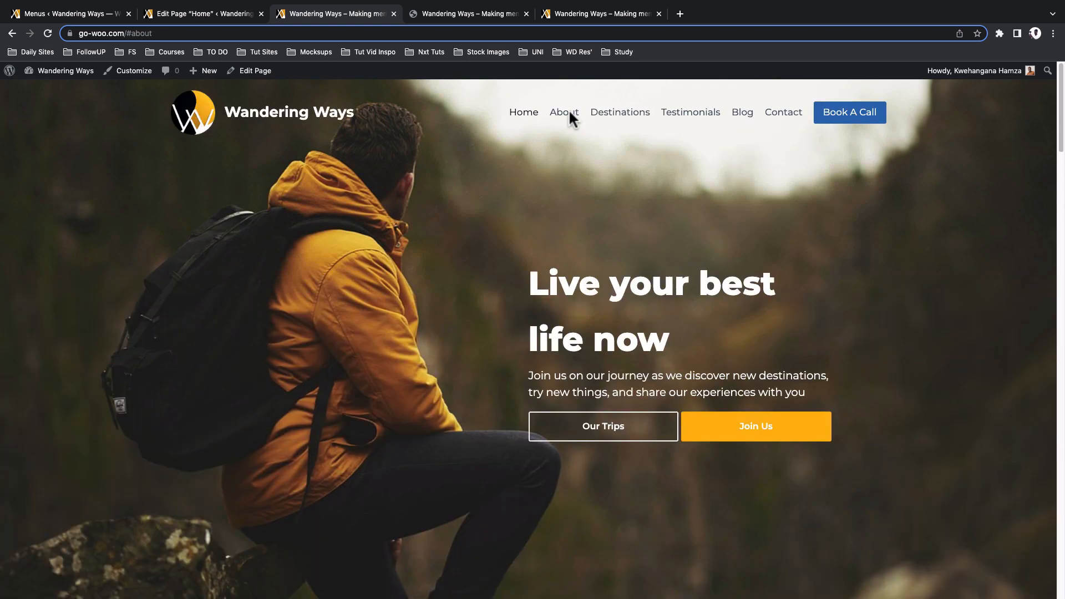
pyautogui.click(624, 114)
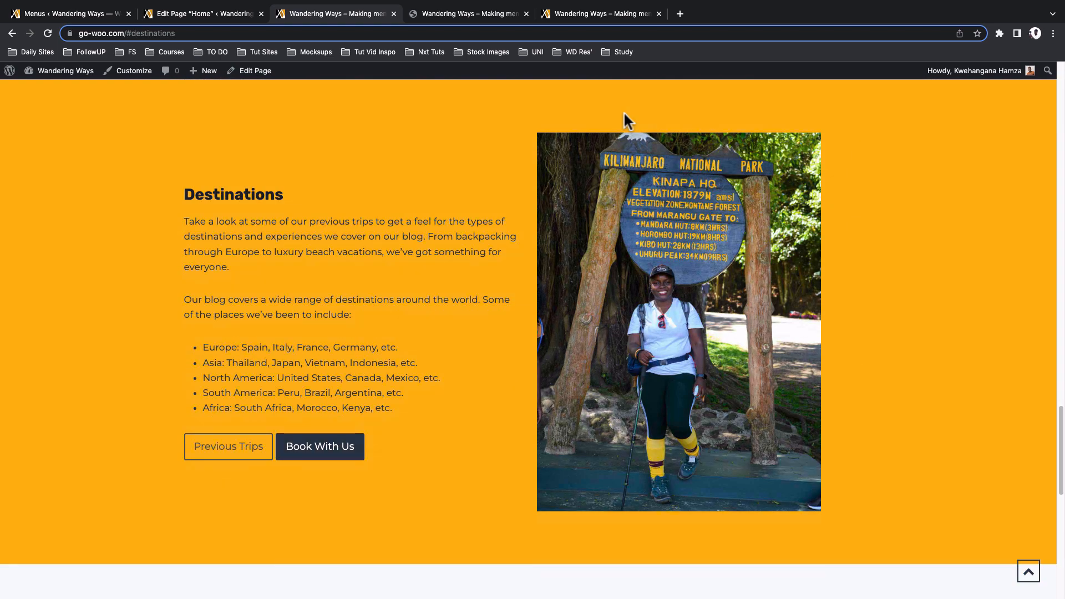
pyautogui.scroll(15, 624, 114)
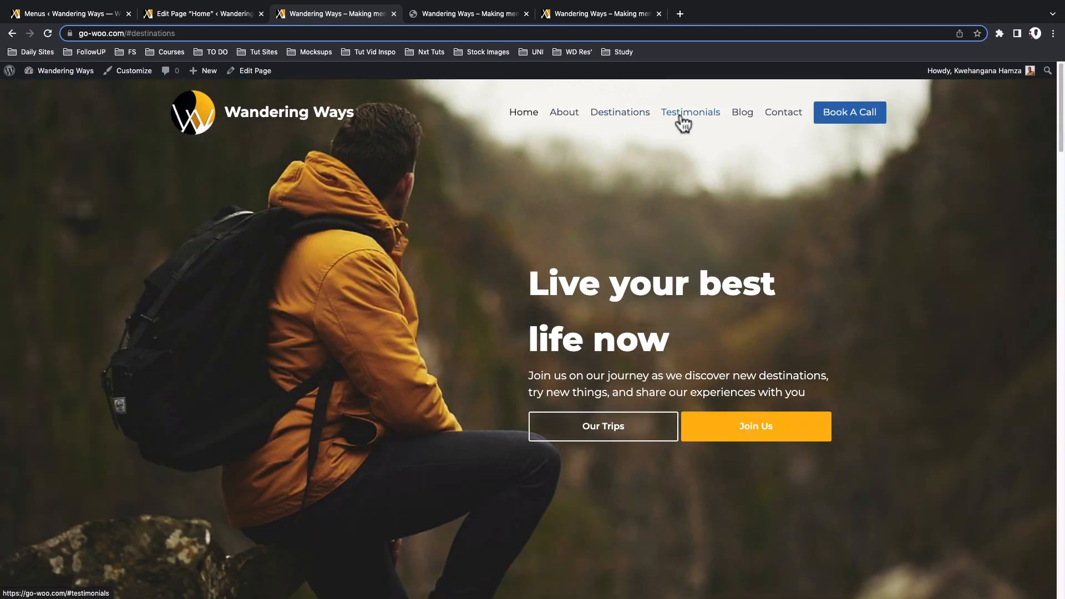
pyautogui.click(683, 114)
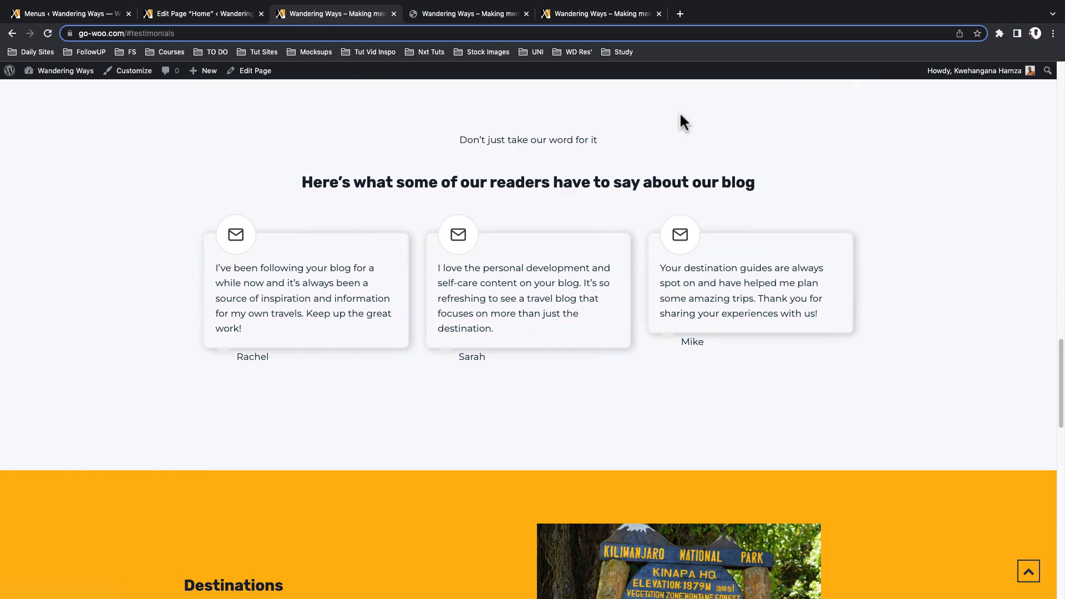
pyautogui.scroll(15, 681, 114)
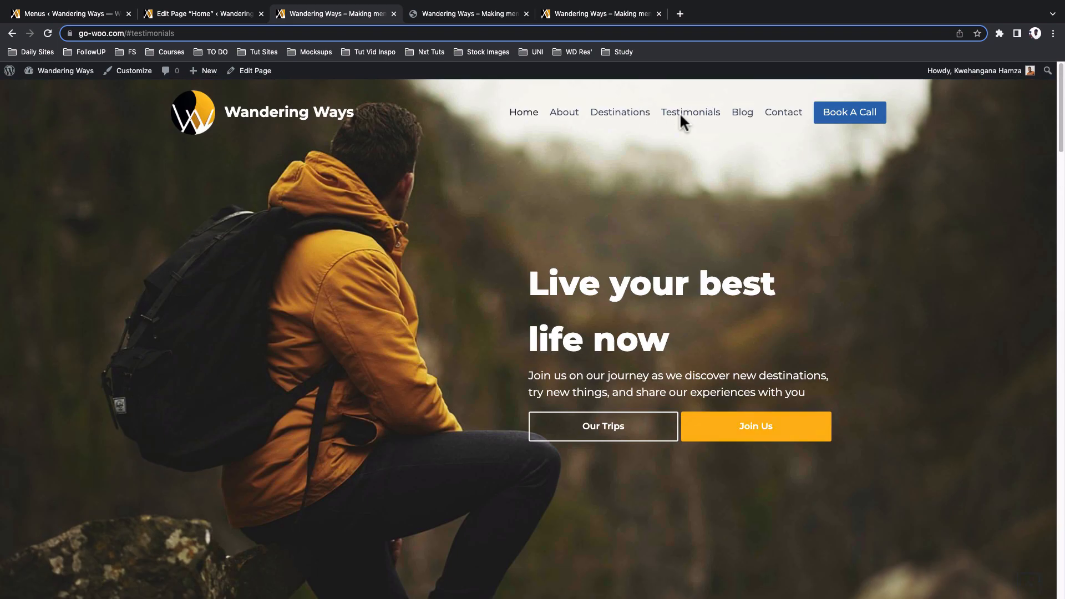
# Test the Destinations link from the live Contact page, and return to the home page to get its address
pyautogui.click(783, 114)
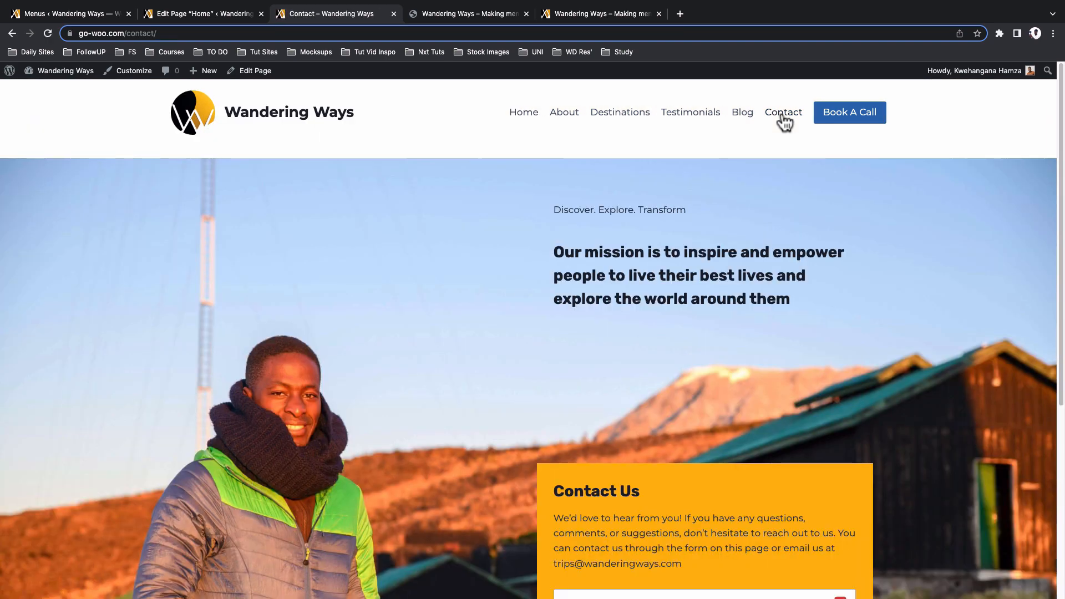
pyautogui.click(621, 122)
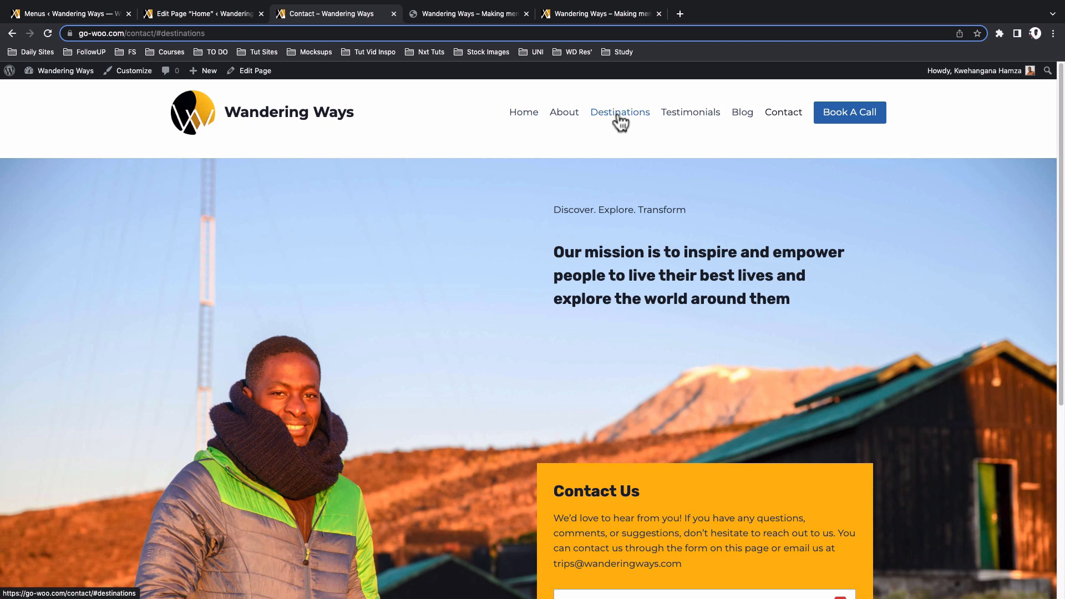
pyautogui.click(524, 115)
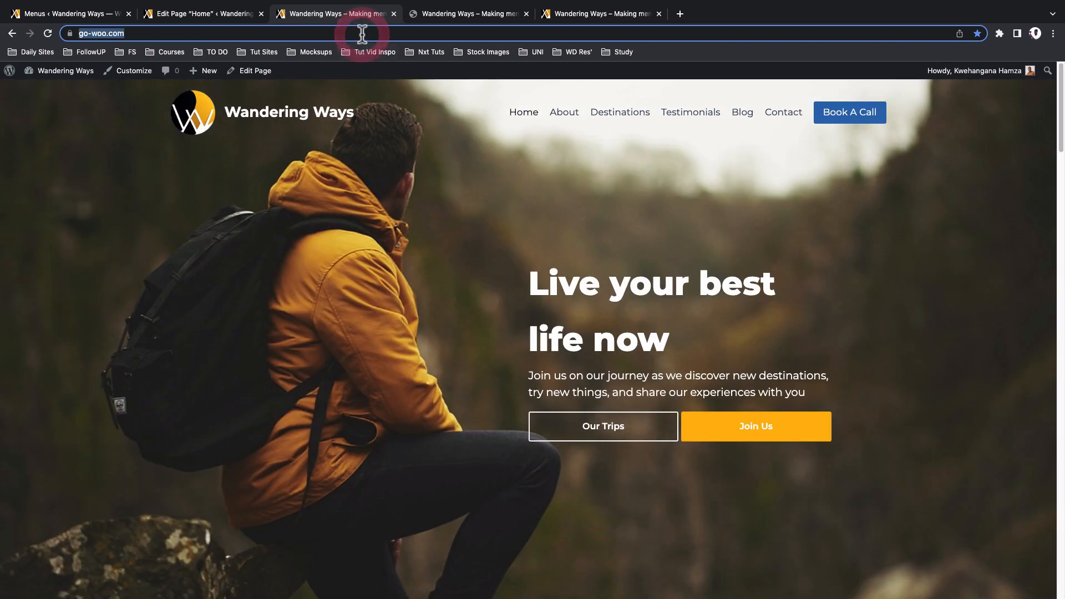
pyautogui.click(85, 17)
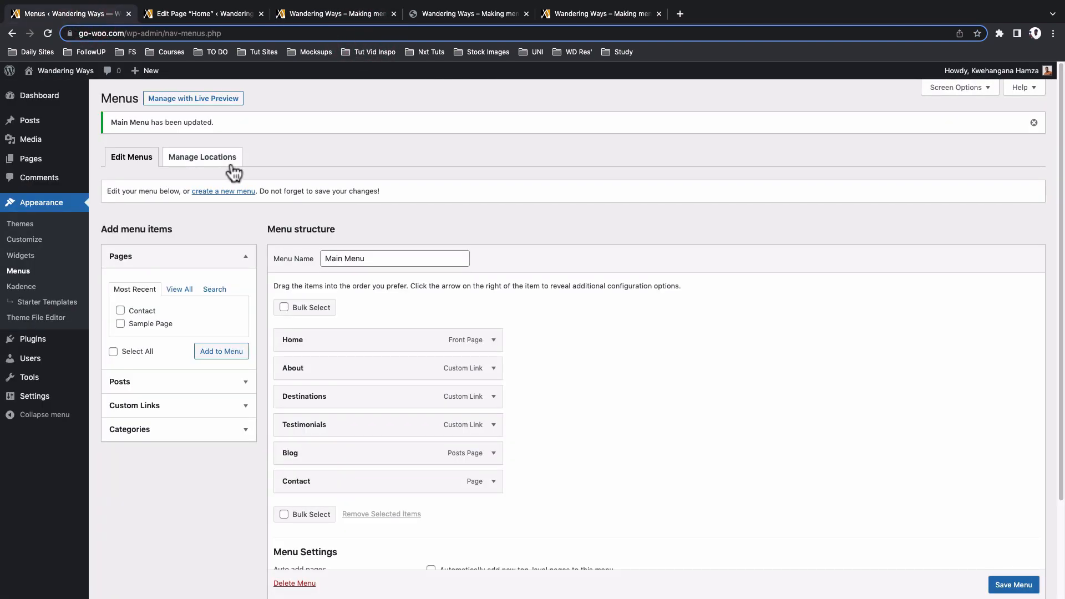
pyautogui.click(493, 370)
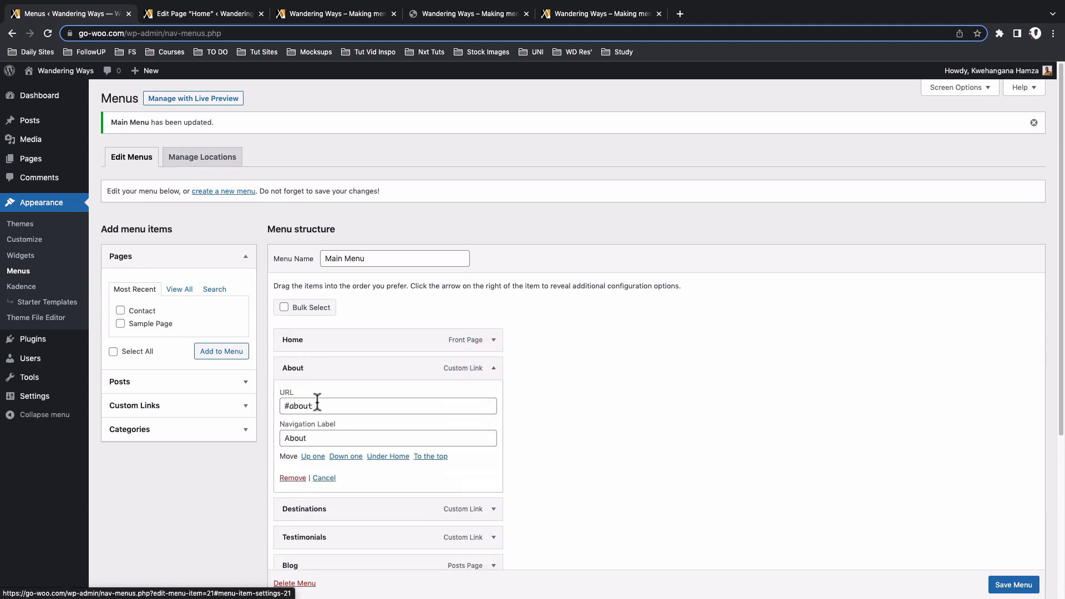
pyautogui.click(284, 407)
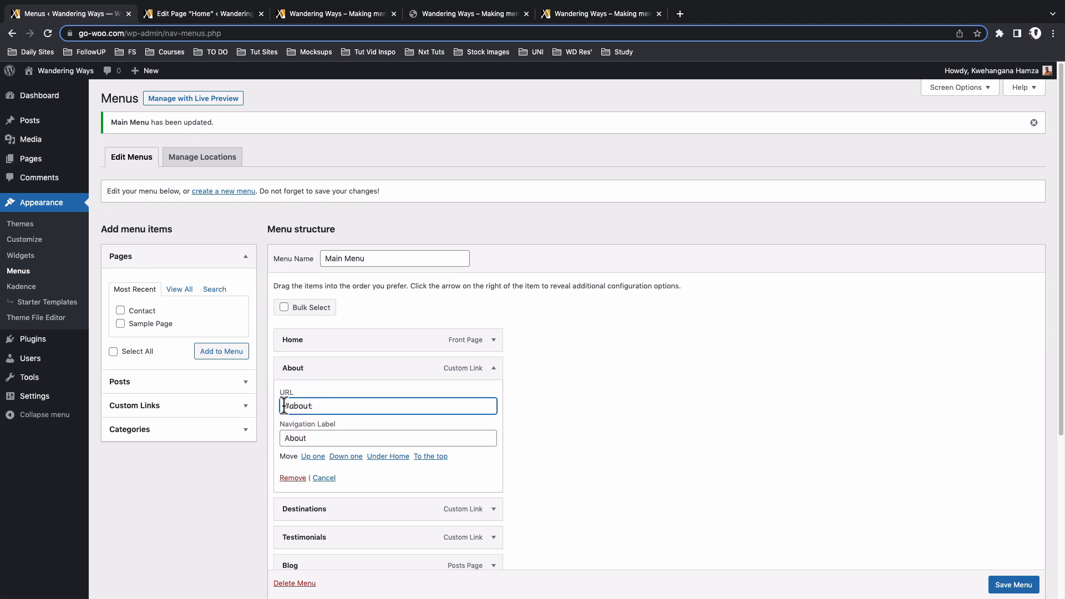
pyautogui.write('https://go-woo.com/')
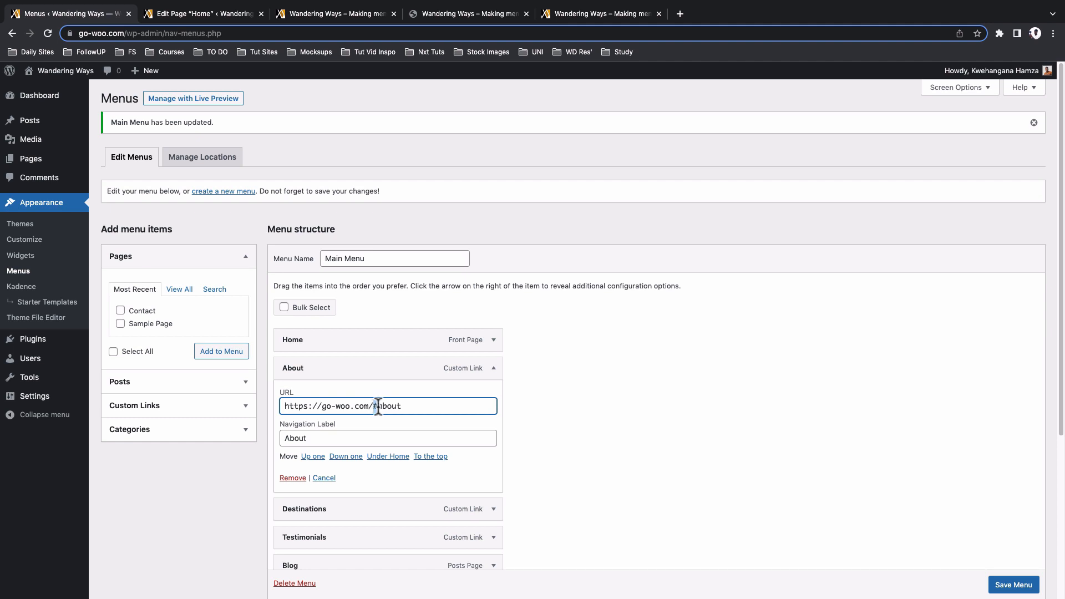
pyautogui.moveTo(378, 407); pyautogui.dragTo(408, 406)
pyautogui.click(409, 405)
pyautogui.click(493, 369)
pyautogui.click(493, 369)
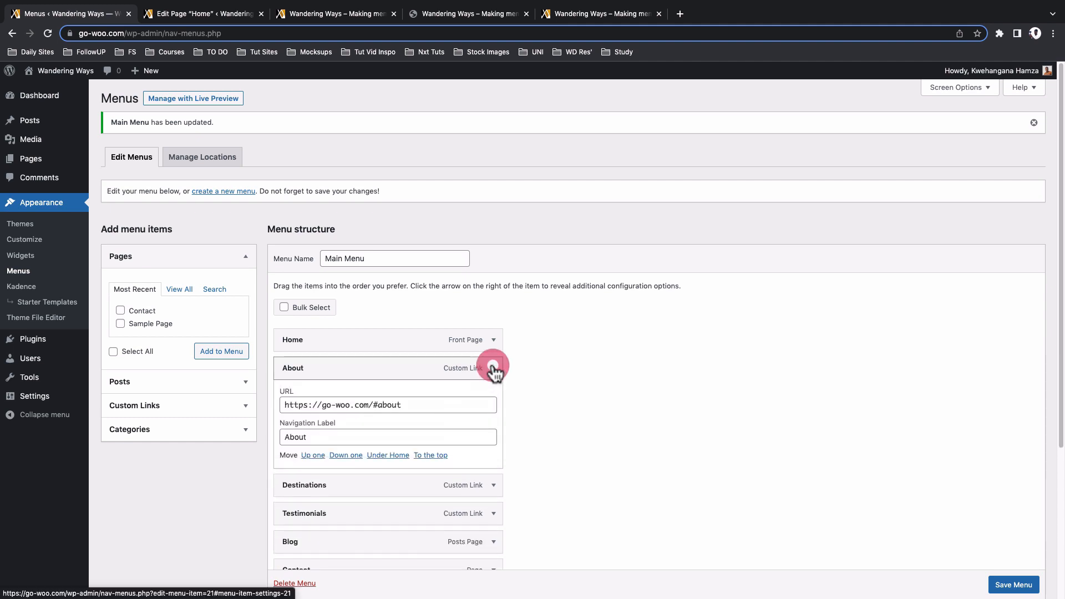
pyautogui.click(493, 370)
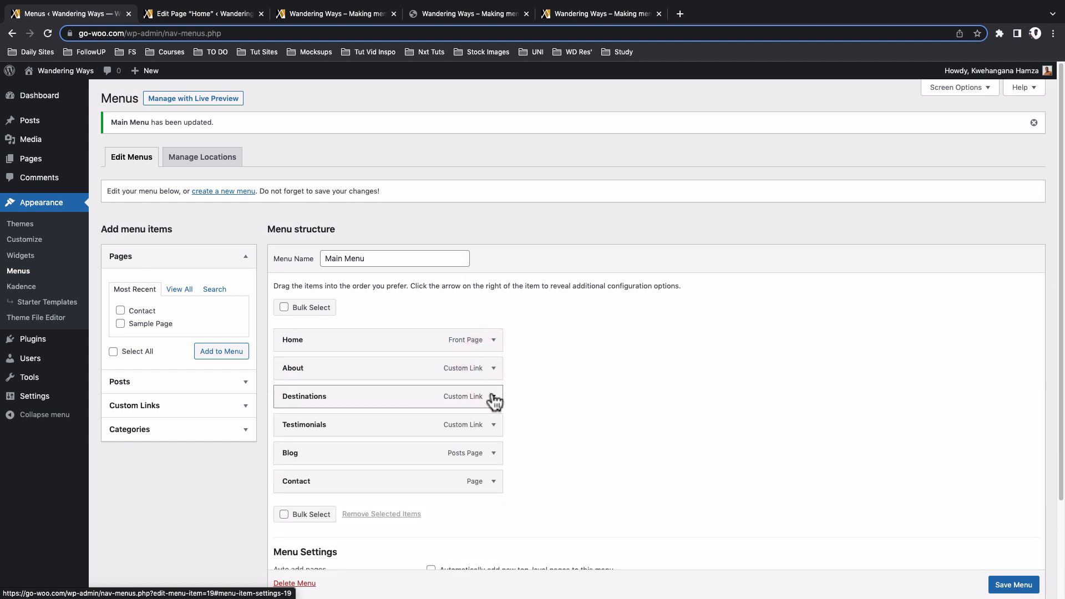
pyautogui.click(494, 400)
pyautogui.click(286, 434)
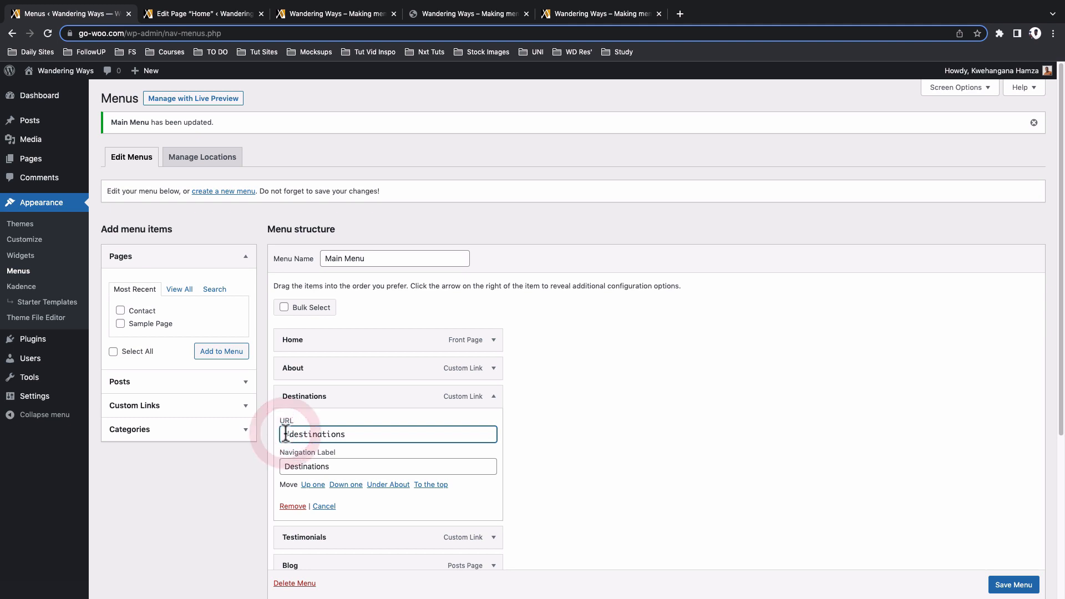
pyautogui.write('https://go-woo.com/')
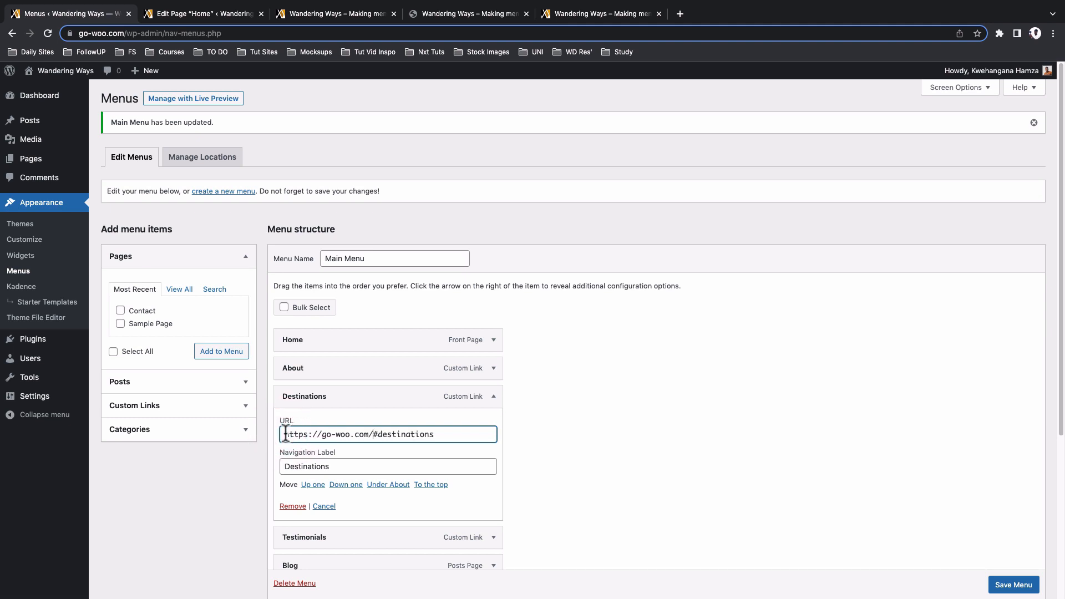
pyautogui.click(494, 398)
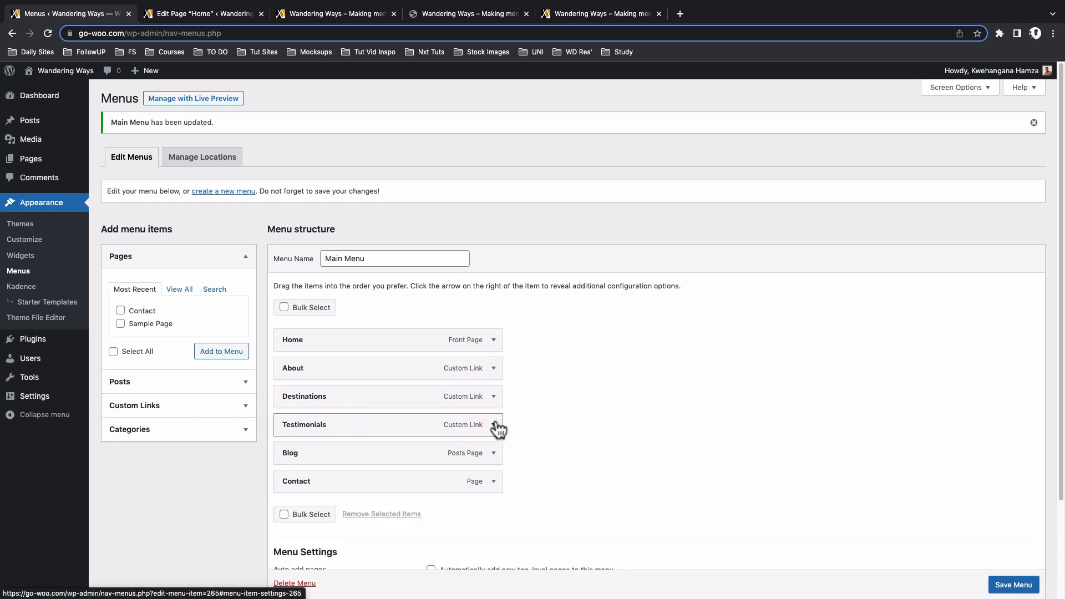
pyautogui.click(494, 427)
pyautogui.click(282, 462)
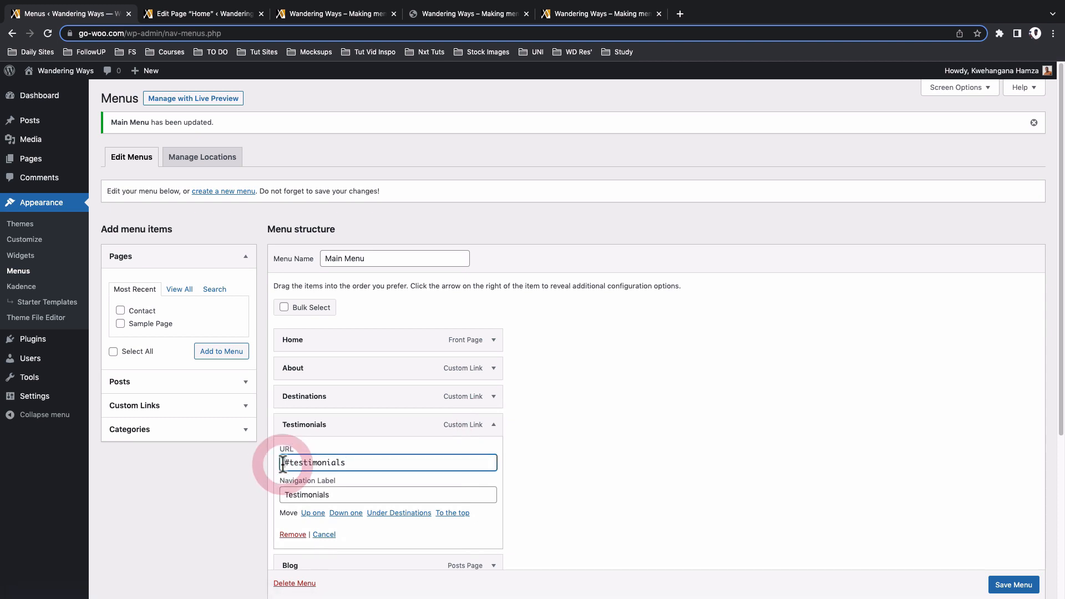
pyautogui.write('https://go-woo.com/')
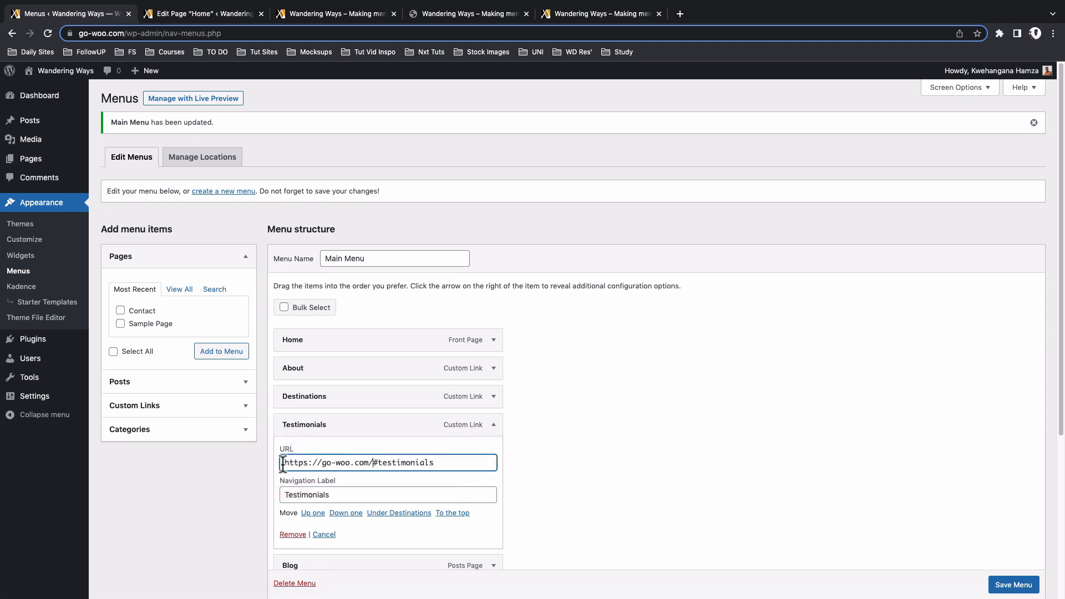
pyautogui.click(577, 472)
pyautogui.click(1021, 584)
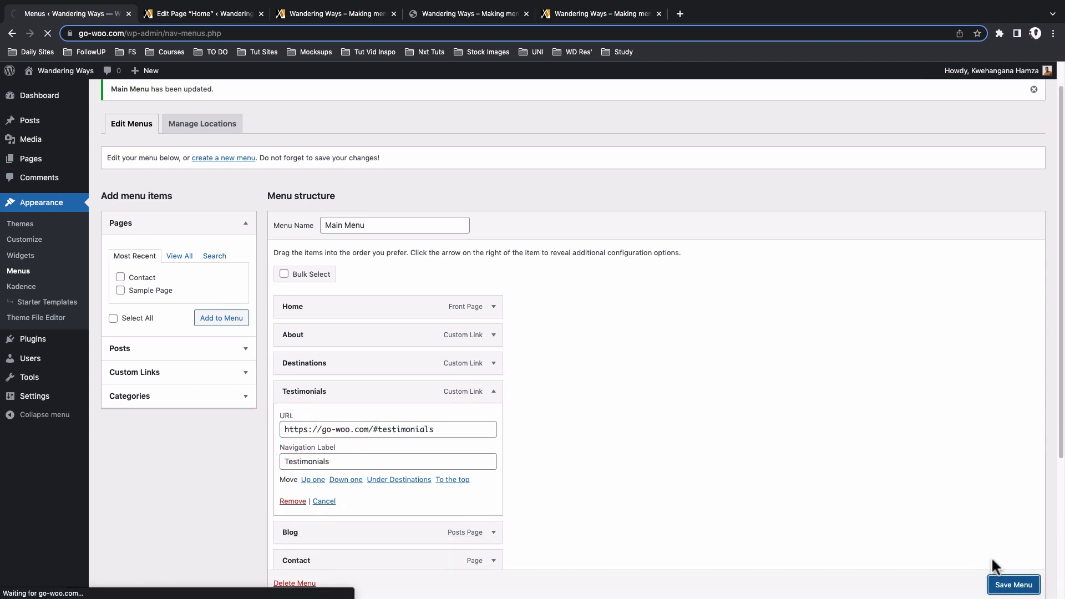
# Reload the live home page and test the Destinations link from both the home page and the Contact page
pyautogui.click(328, 18)
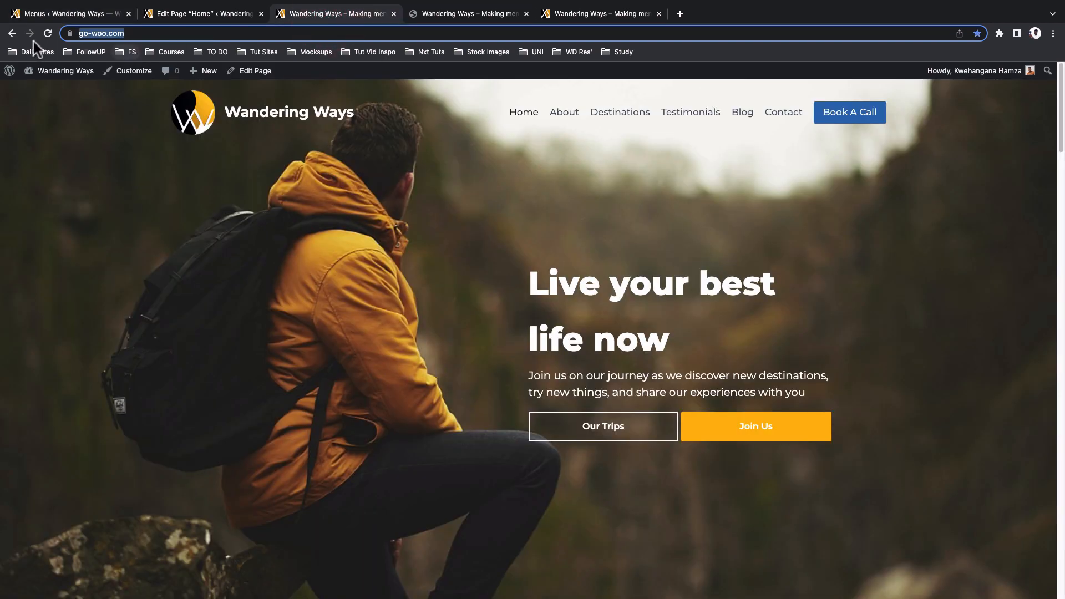
pyautogui.click(48, 34)
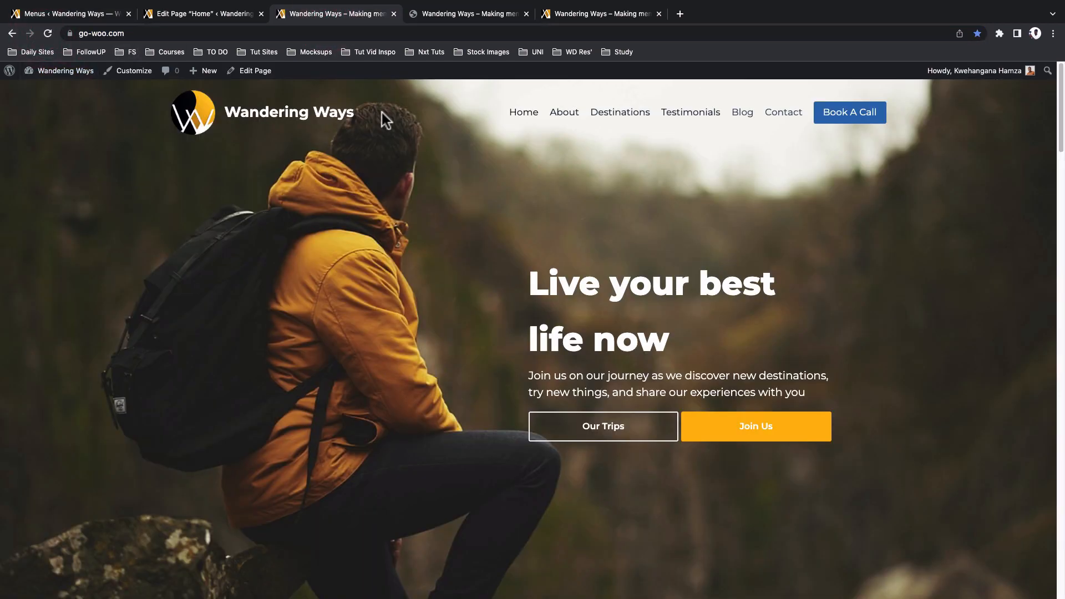
pyautogui.click(621, 112)
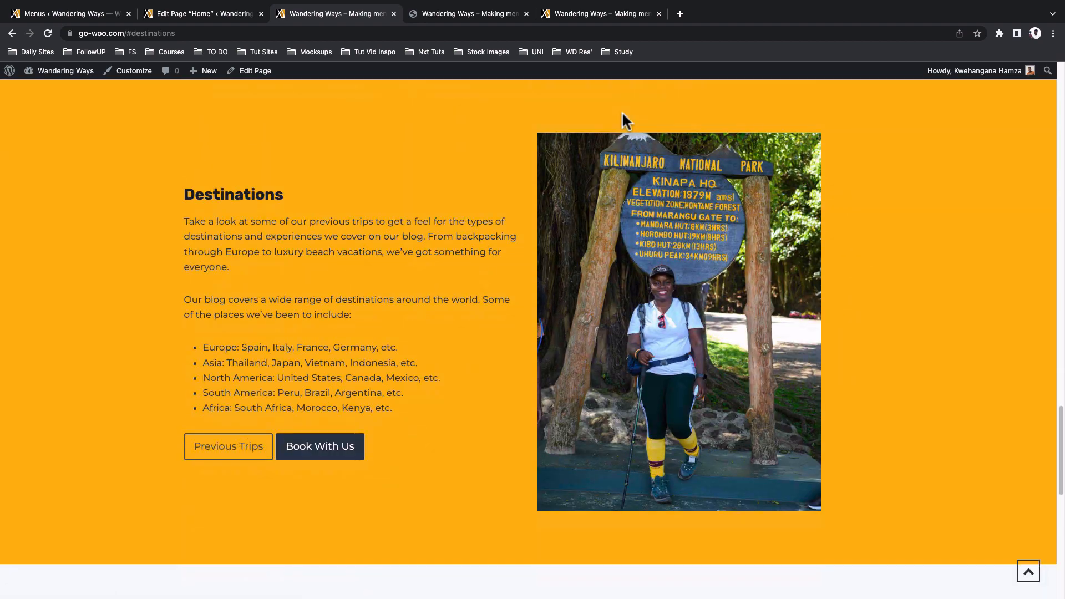
pyautogui.scroll(15, 621, 111)
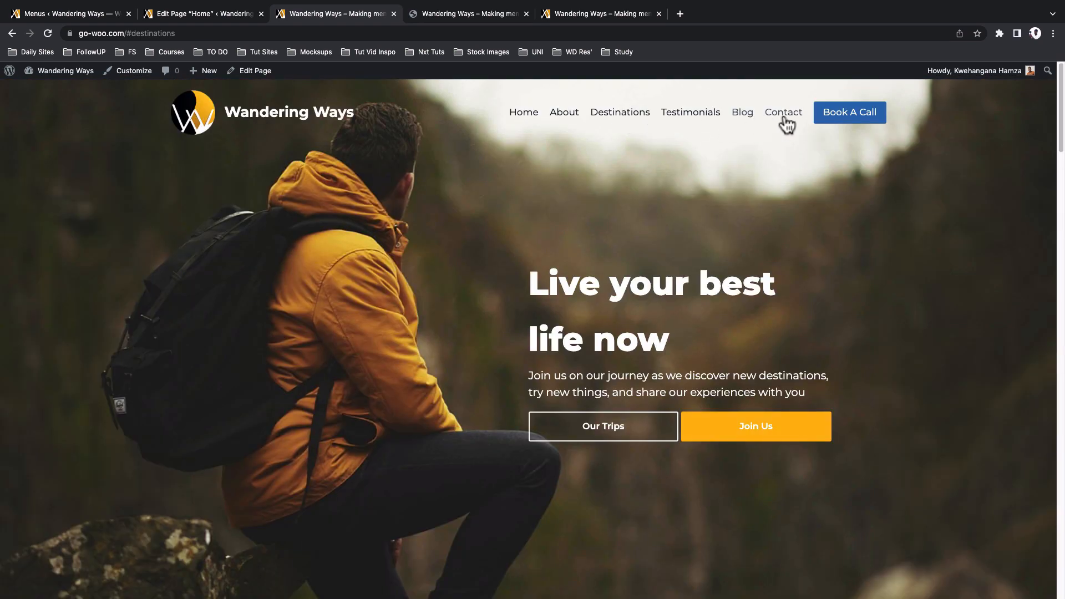
pyautogui.click(794, 117)
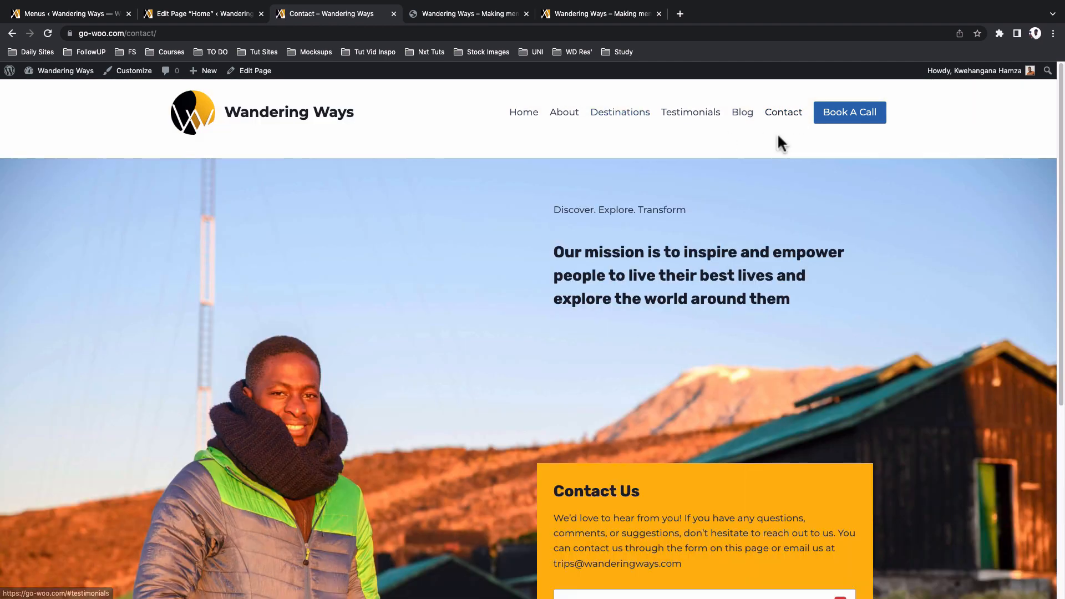
pyautogui.click(619, 120)
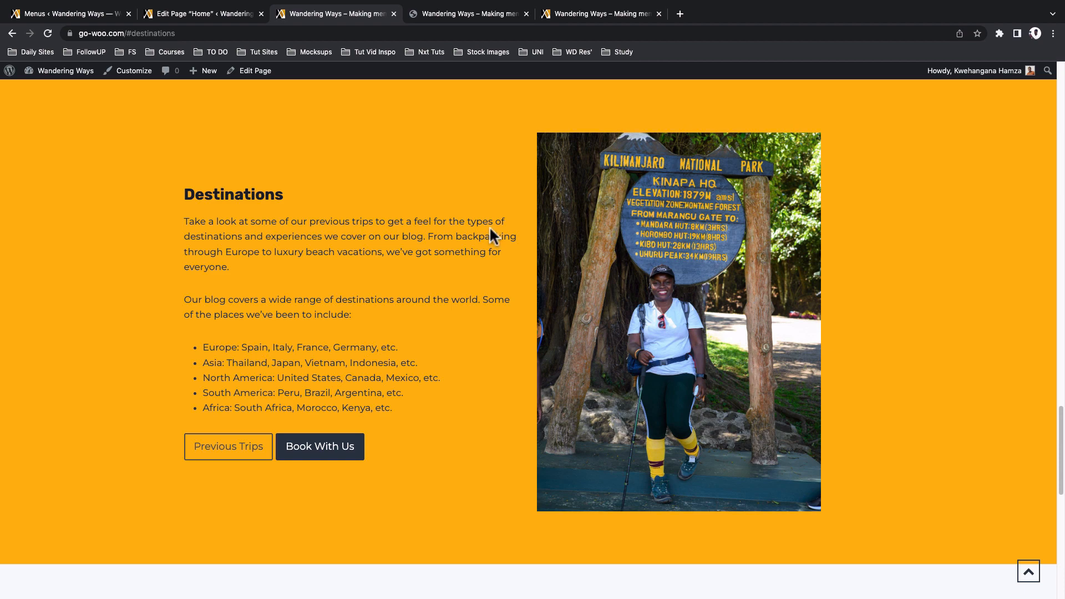
pyautogui.scroll(12, 490, 226)
# Look through the live home page from the hero section down to the blog posts in the About section
pyautogui.click(205, 14)
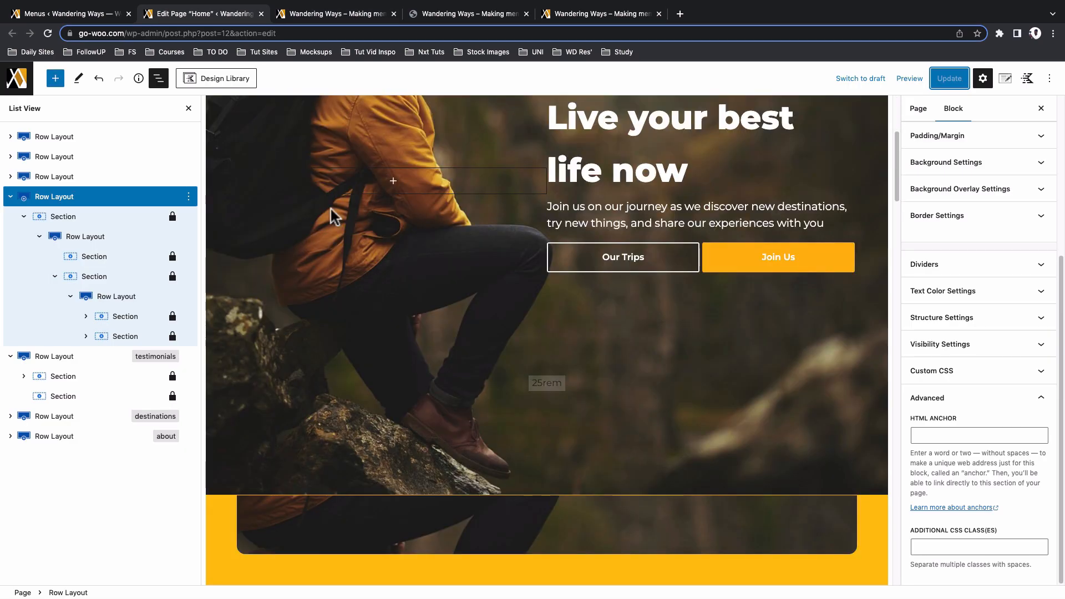
pyautogui.click(325, 9)
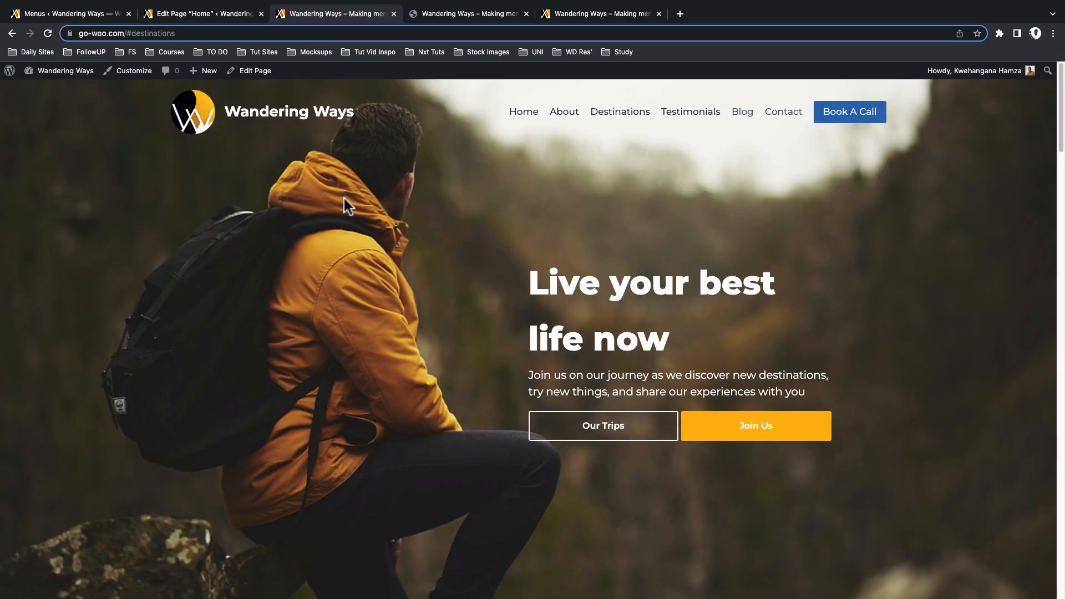
pyautogui.scroll(-10, 347, 206)
pyautogui.scroll(6, 346, 205)
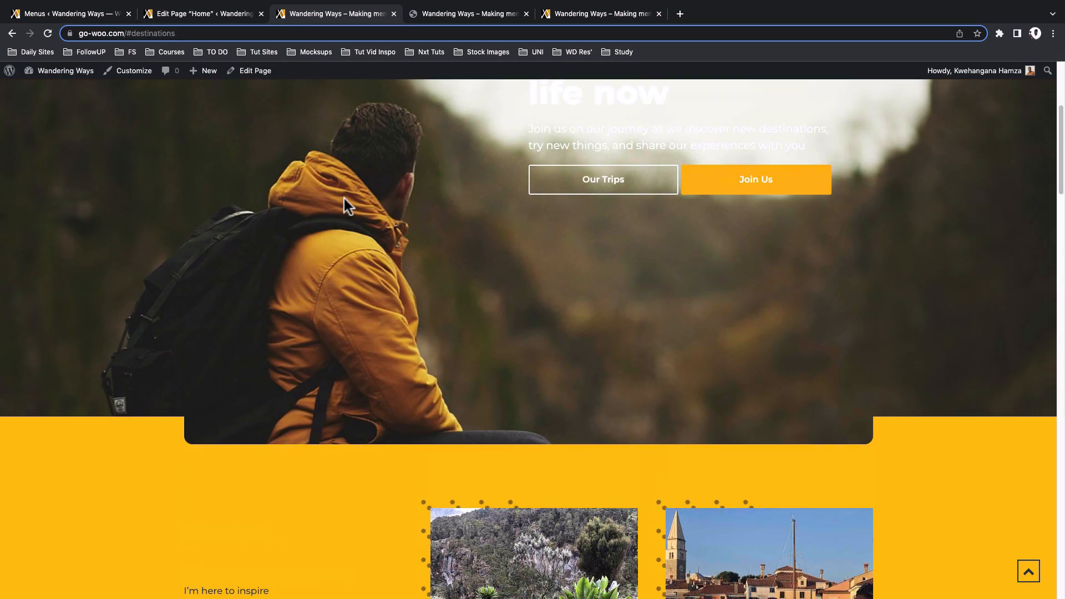
pyautogui.scroll(3, 347, 205)
pyautogui.scroll(-12, 347, 205)
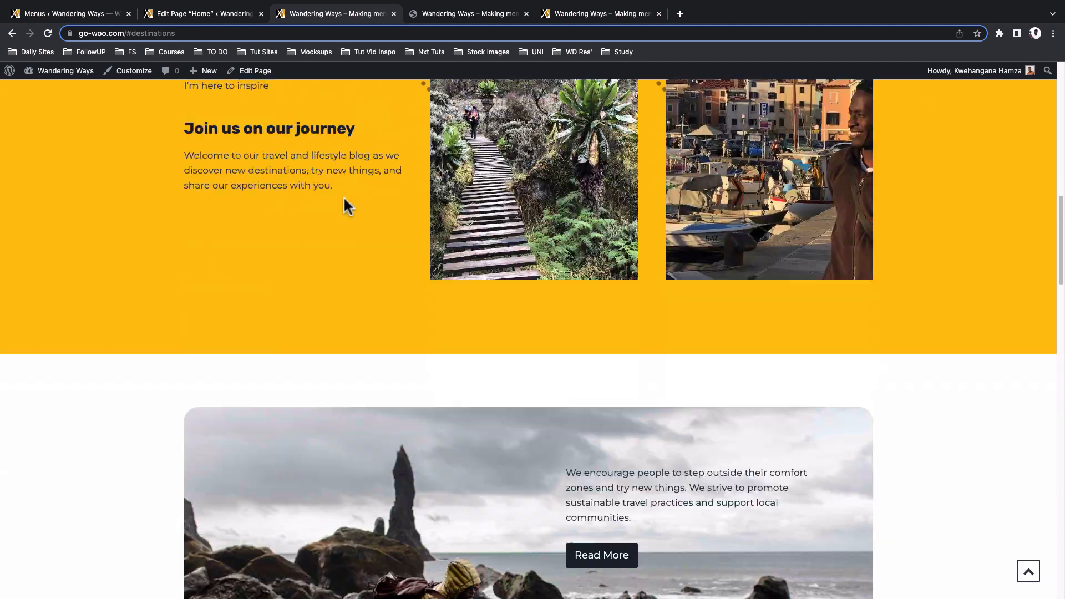
pyautogui.scroll(-15, 344, 197)
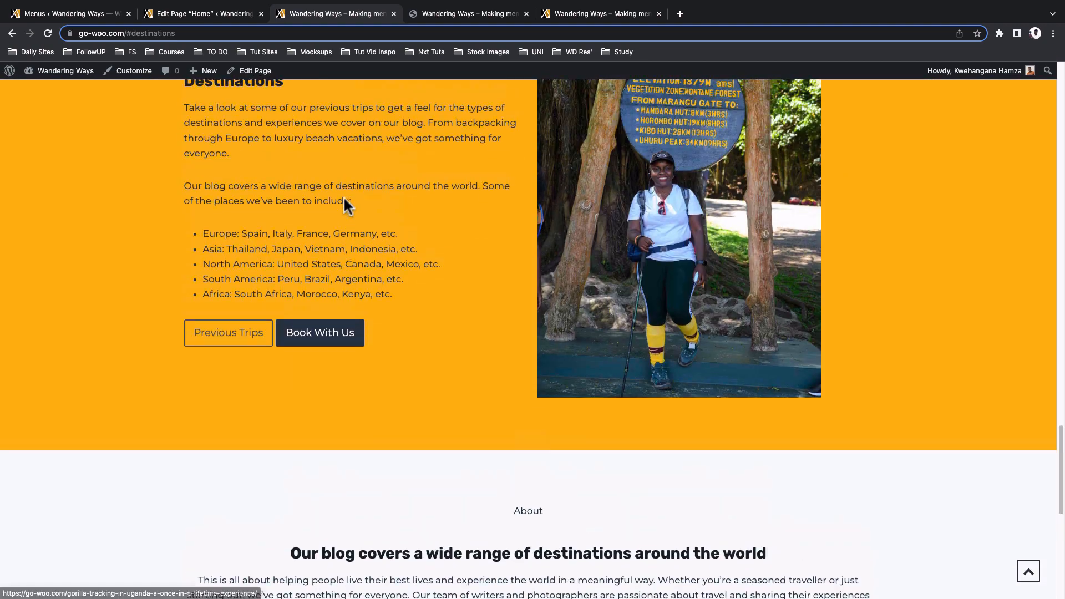
pyautogui.scroll(1, 344, 196)
pyautogui.scroll(-7, 344, 195)
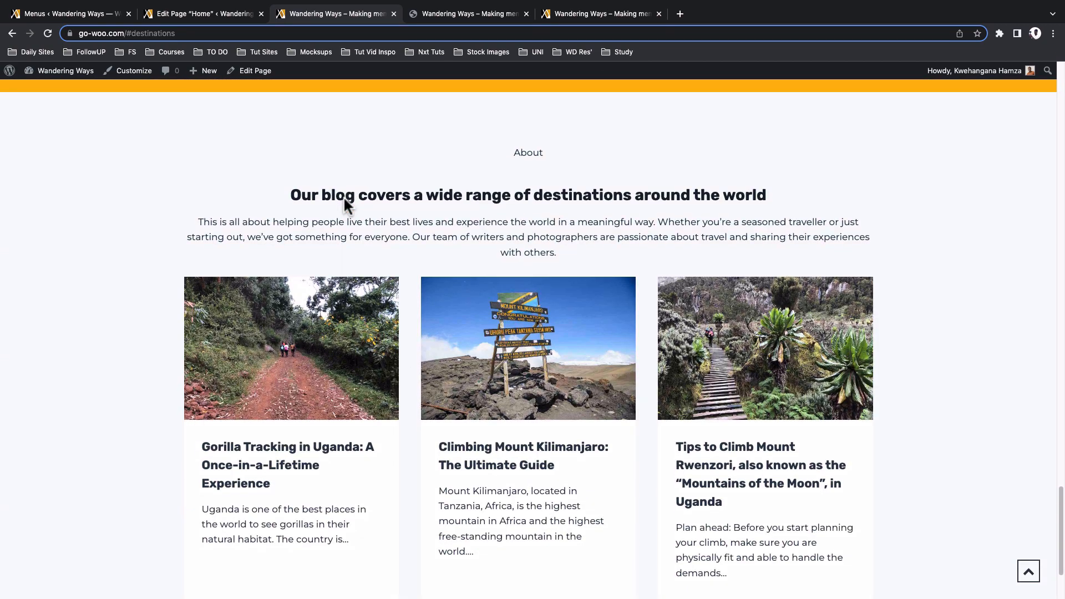
# Open the Gorilla Tracking in Uganda post and examine its layout down to the similar posts
pyautogui.click(357, 447)
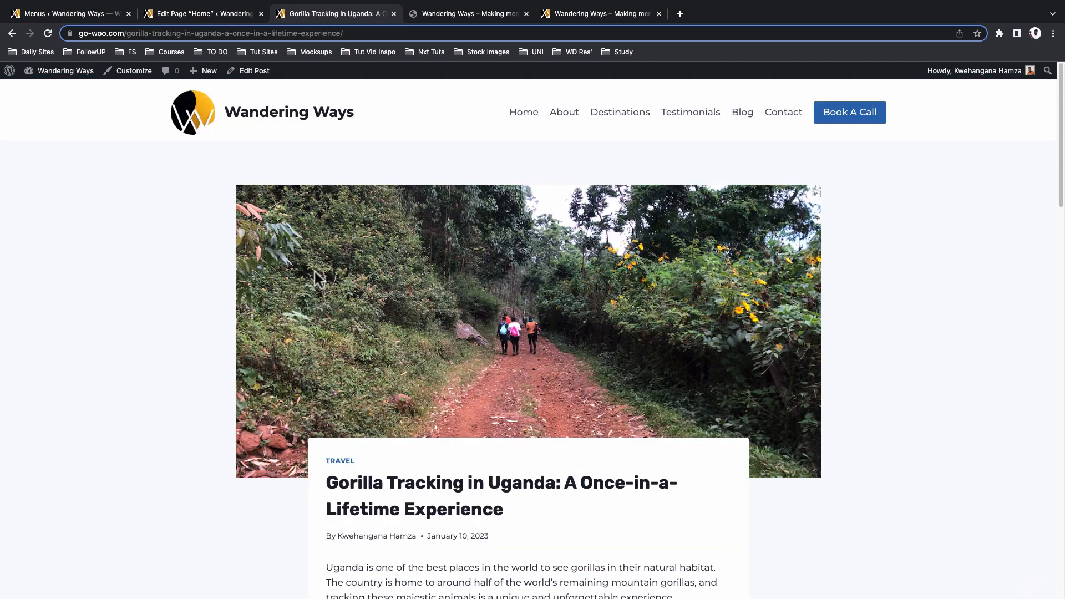
pyautogui.scroll(-10, 316, 277)
pyautogui.scroll(-5, 316, 276)
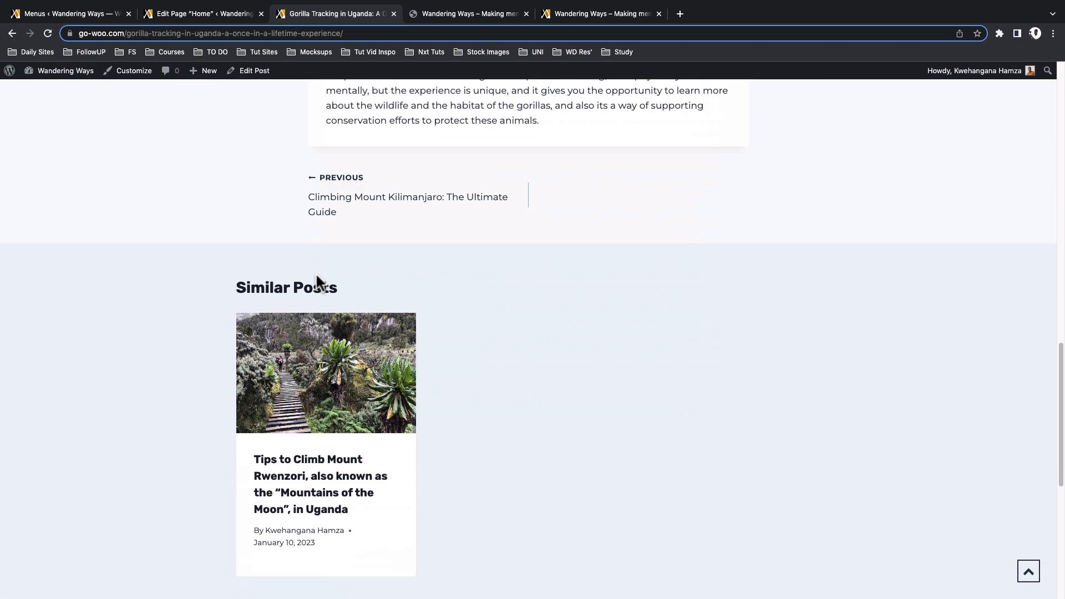
pyautogui.scroll(15, 316, 276)
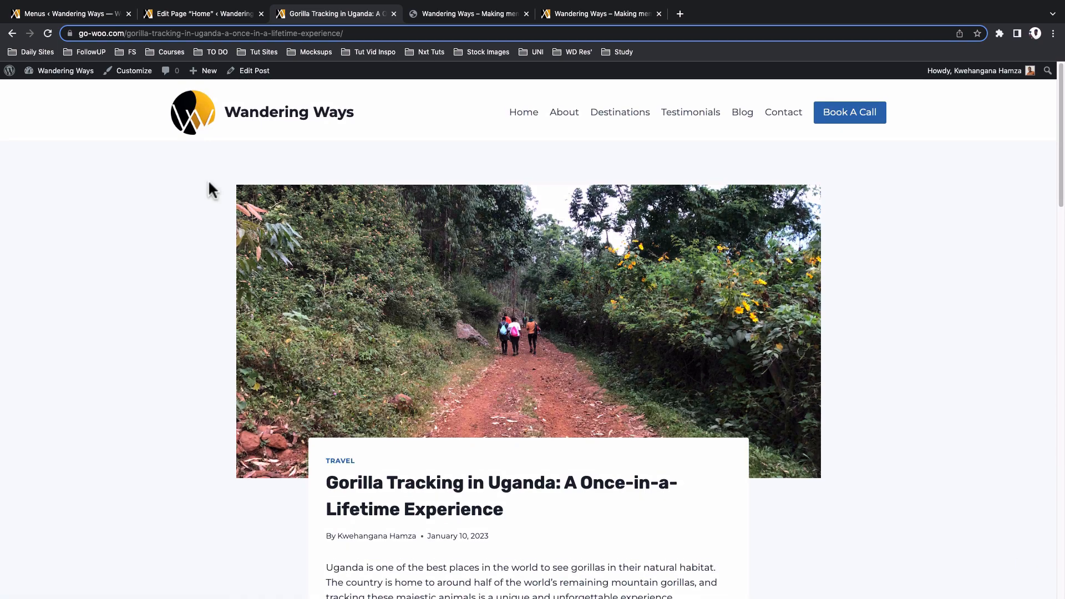
# Open the single post layout settings in the theme customizer and go to the default post layout options
pyautogui.click(82, 13)
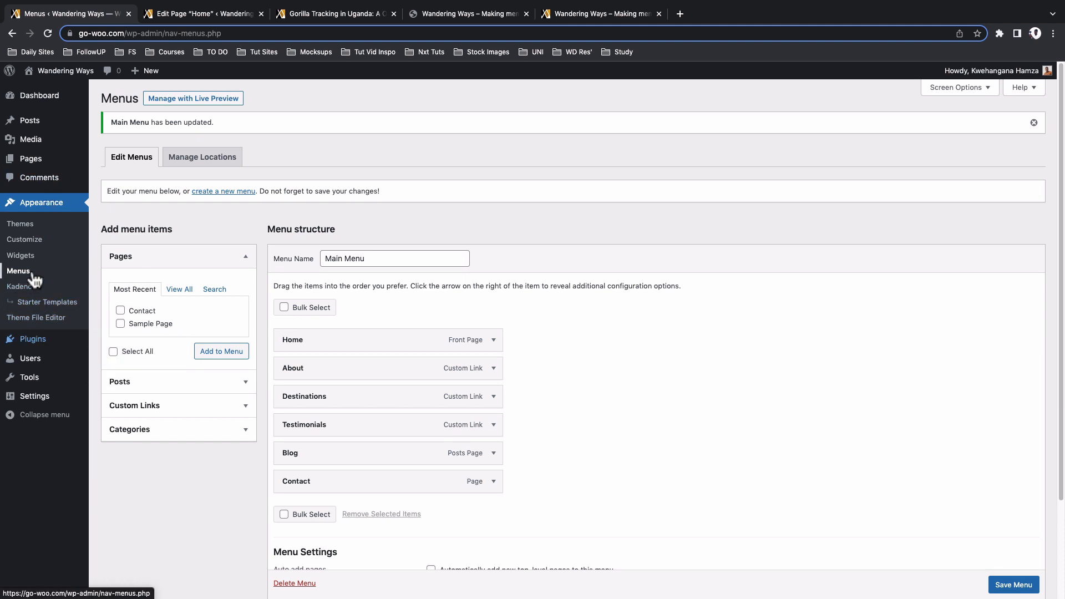
pyautogui.click(31, 240)
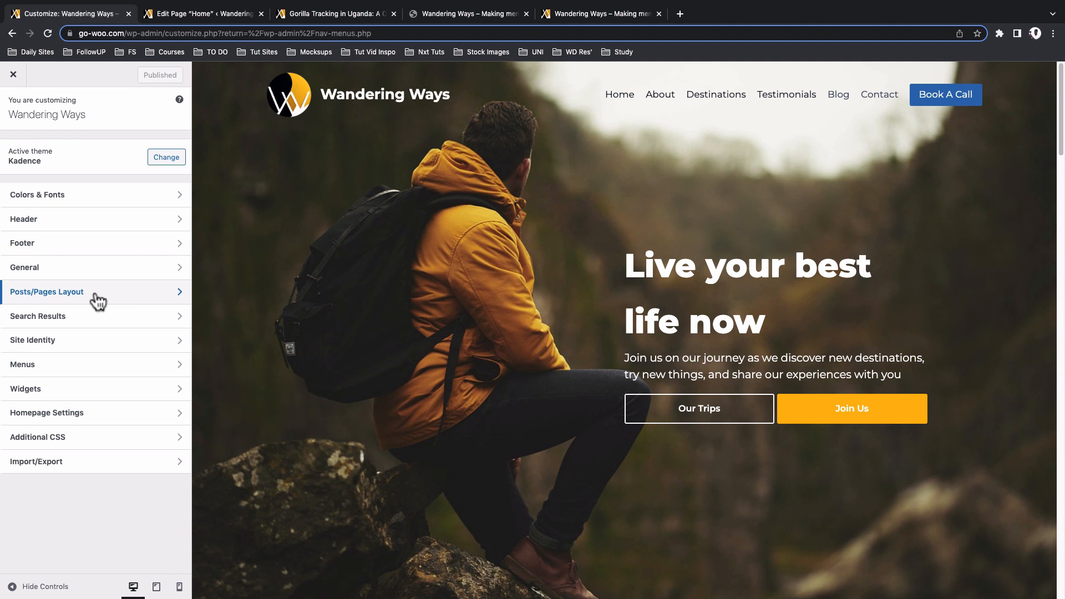
pyautogui.click(95, 294)
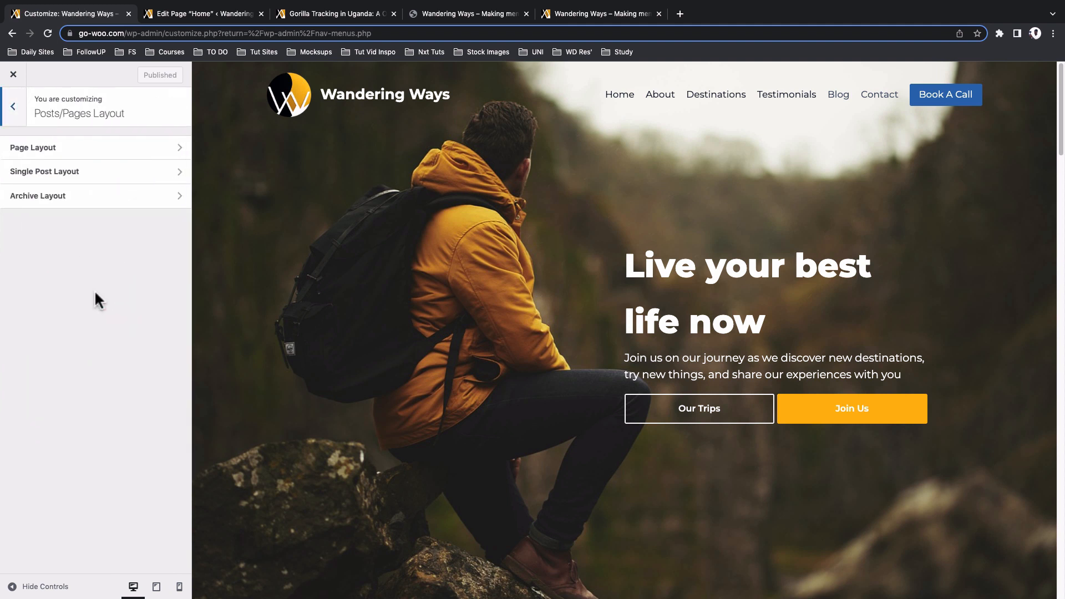
pyautogui.click(83, 174)
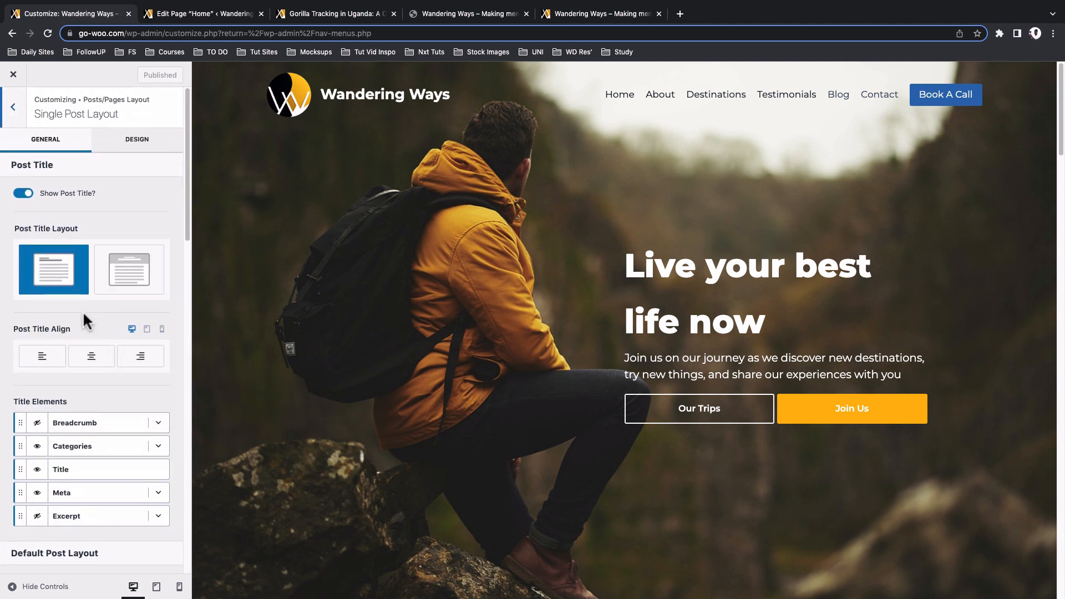
pyautogui.scroll(-5, 82, 311)
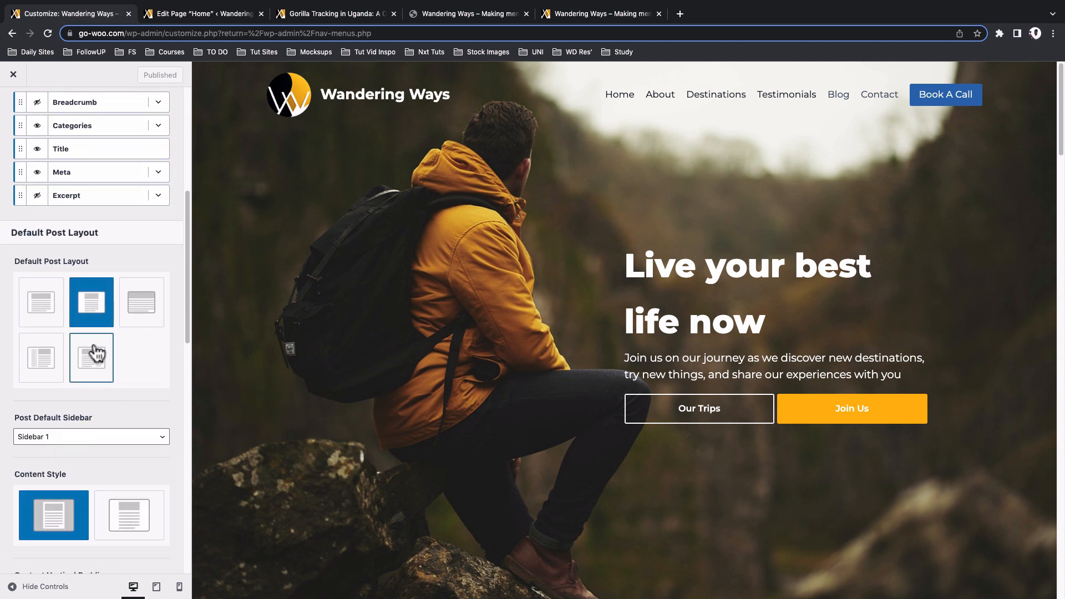
# Try the Normal default post layout, publish it, and check the result on the Gorilla Tracking post
pyautogui.click(41, 302)
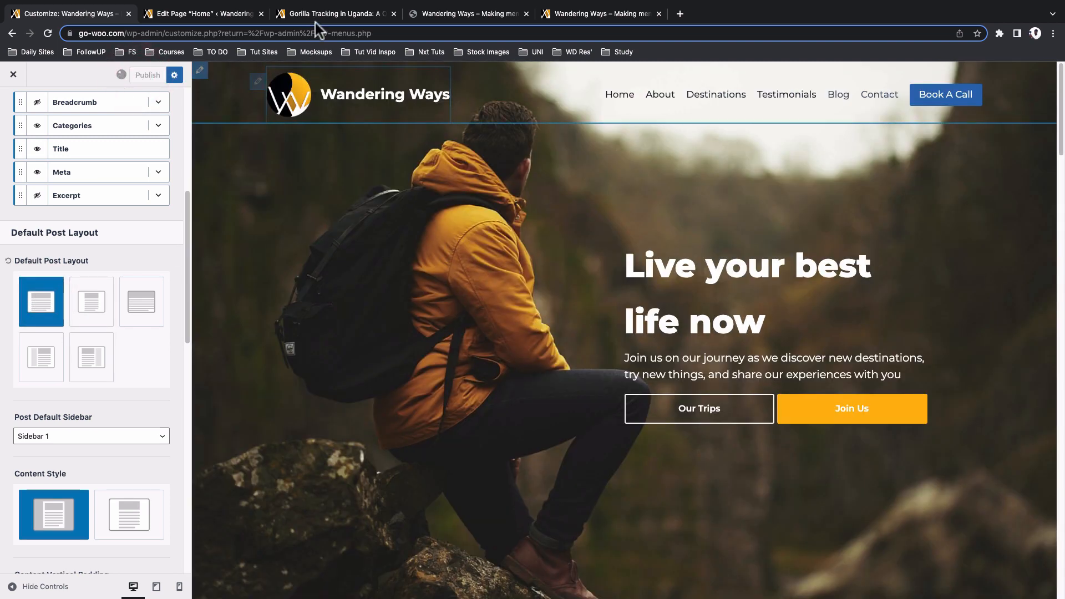
pyautogui.click(316, 16)
pyautogui.scroll(5, 175, 305)
pyautogui.scroll(-8, 175, 305)
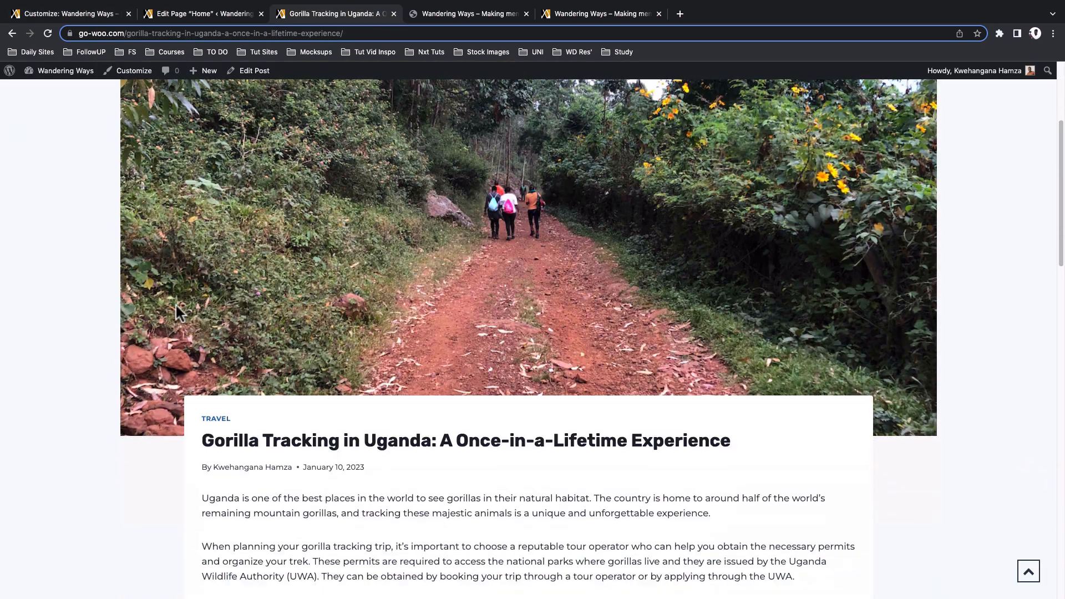
pyautogui.scroll(-2, 176, 307)
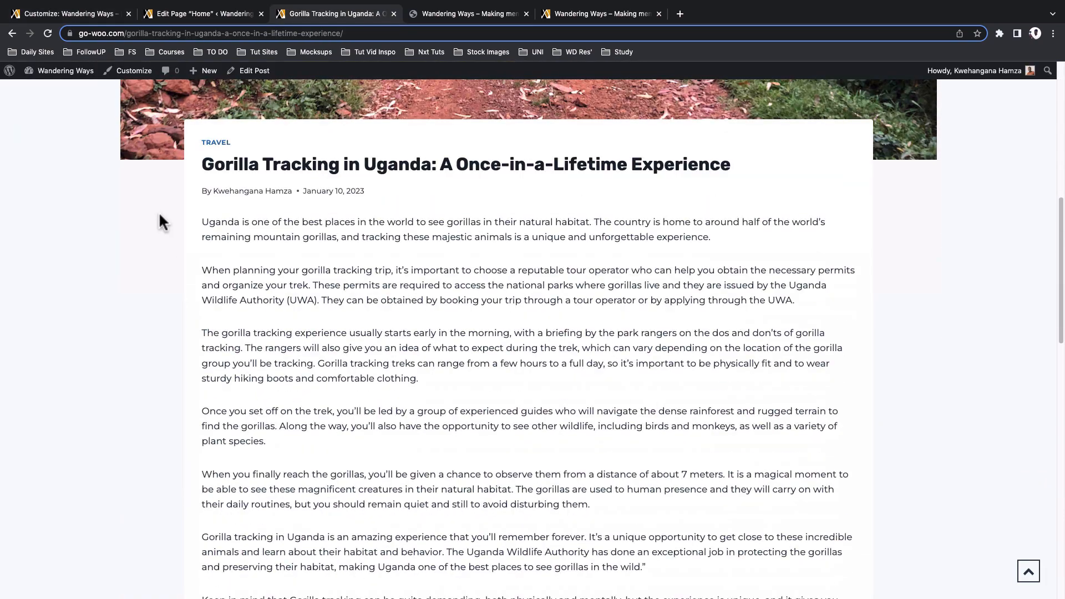
# Set the default post layout back to Narrow
pyautogui.click(80, 15)
pyautogui.click(91, 299)
pyautogui.scroll(-3, 102, 308)
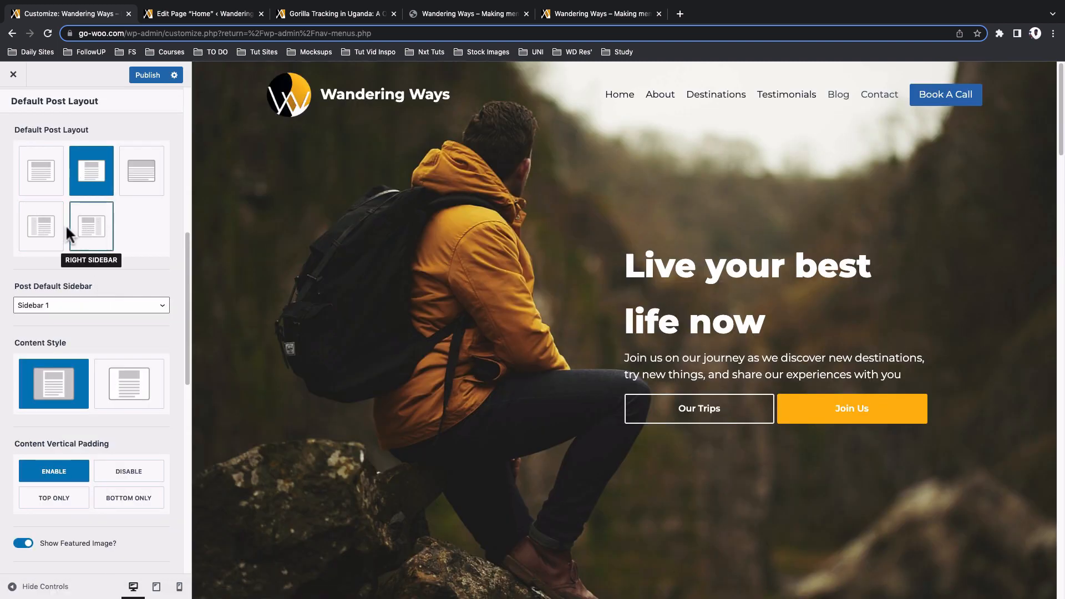
# Examine the single post settings from default sidebar to comments and compare them with the live post's Similar Posts section
pyautogui.click(118, 306)
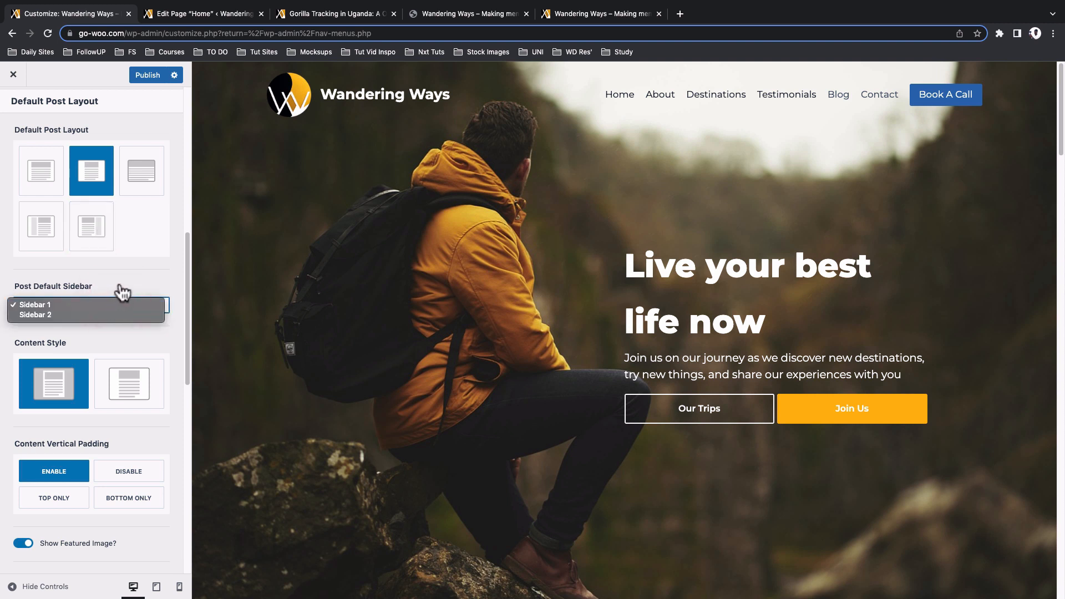
pyautogui.click(120, 285)
pyautogui.scroll(-10, 117, 342)
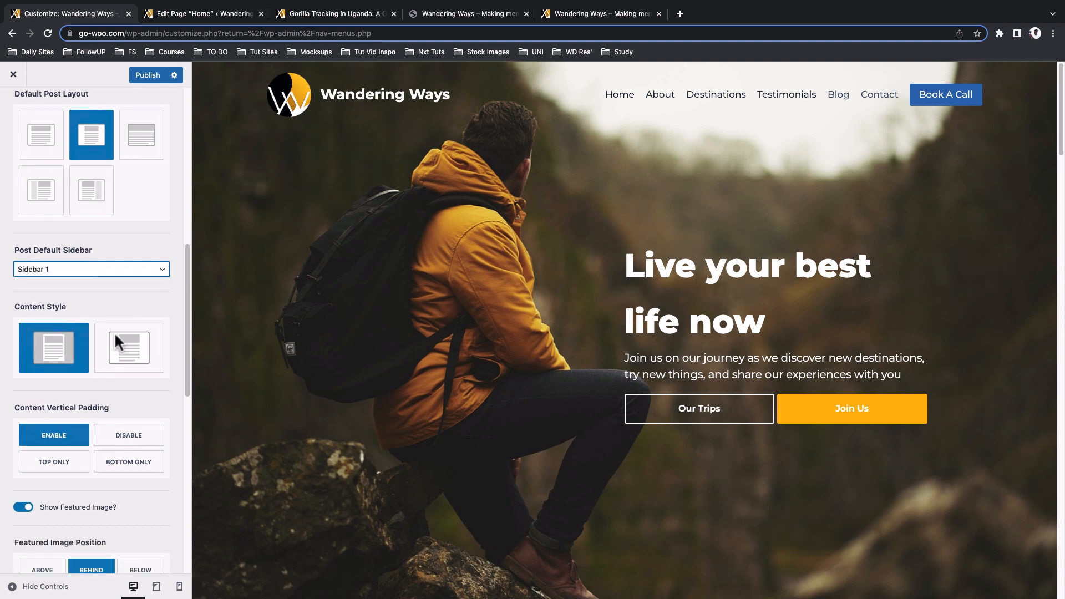
pyautogui.scroll(2, 129, 332)
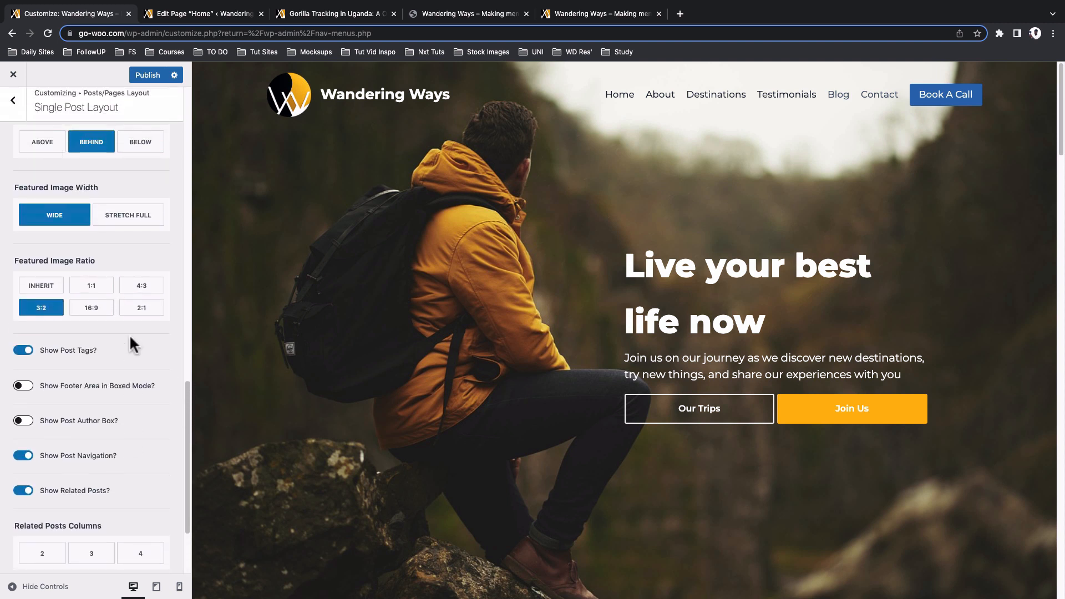
pyautogui.scroll(-2, 131, 343)
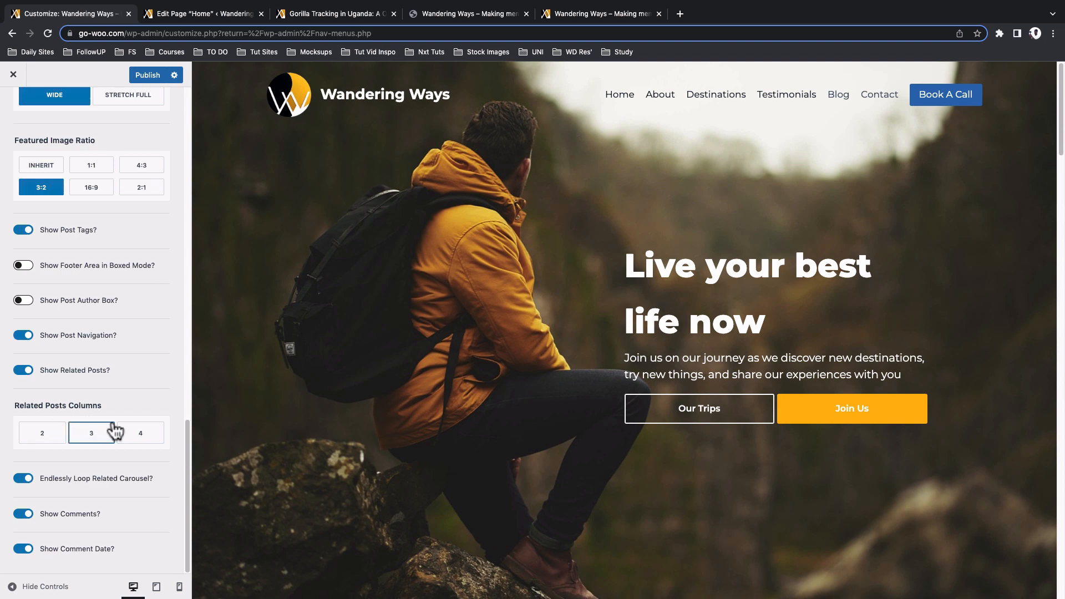
pyautogui.click(355, 16)
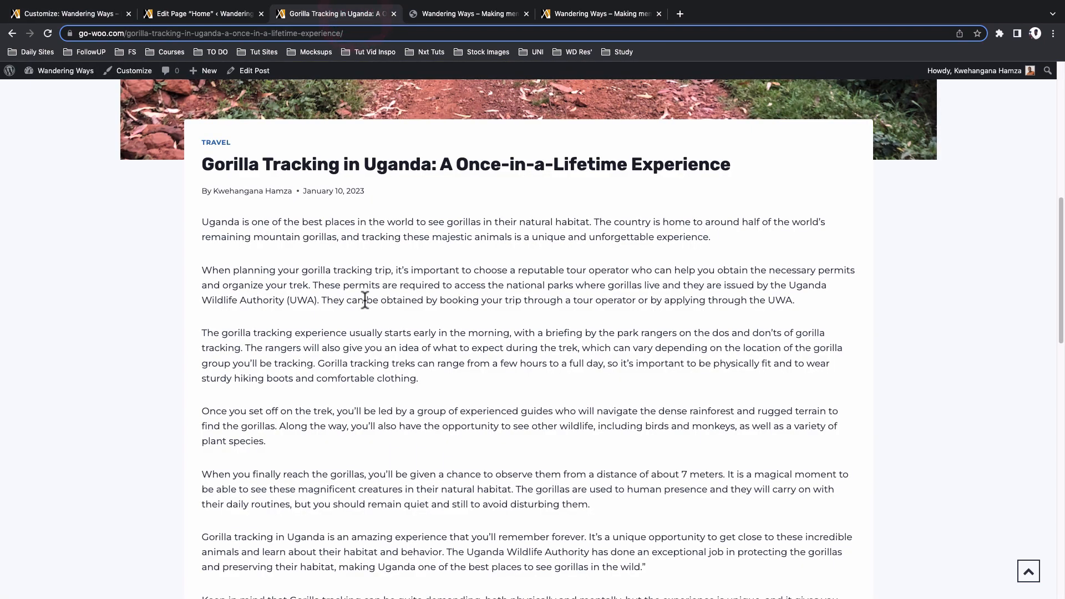
pyautogui.scroll(-20, 364, 297)
pyautogui.scroll(5, 366, 305)
pyautogui.scroll(1, 367, 309)
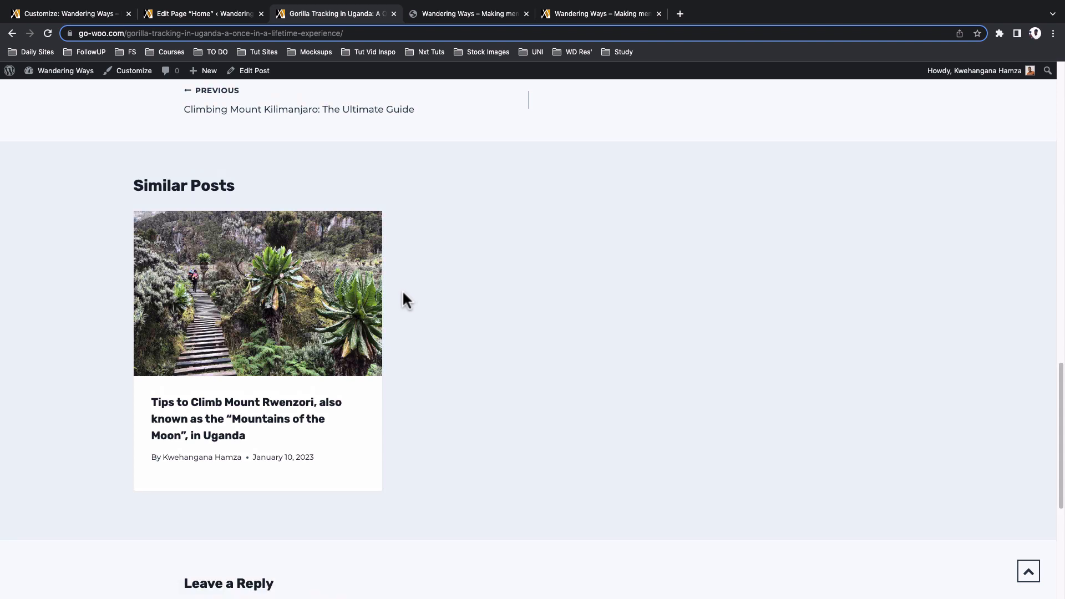
# Publish the Narrow single post layout and reload the Gorilla Tracking post
pyautogui.click(82, 12)
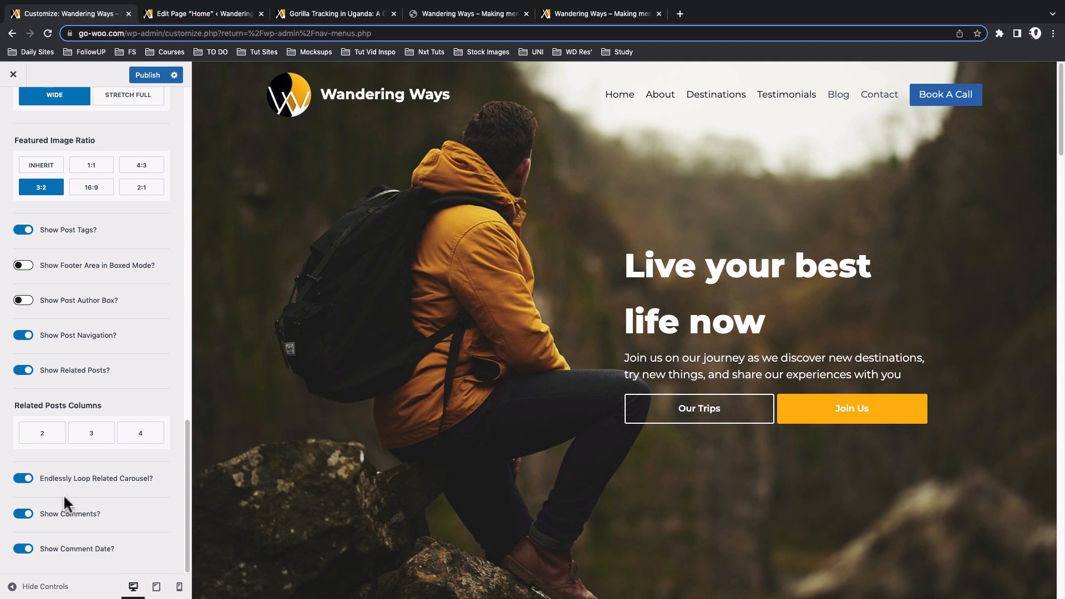
pyautogui.scroll(10, 64, 494)
pyautogui.click(143, 74)
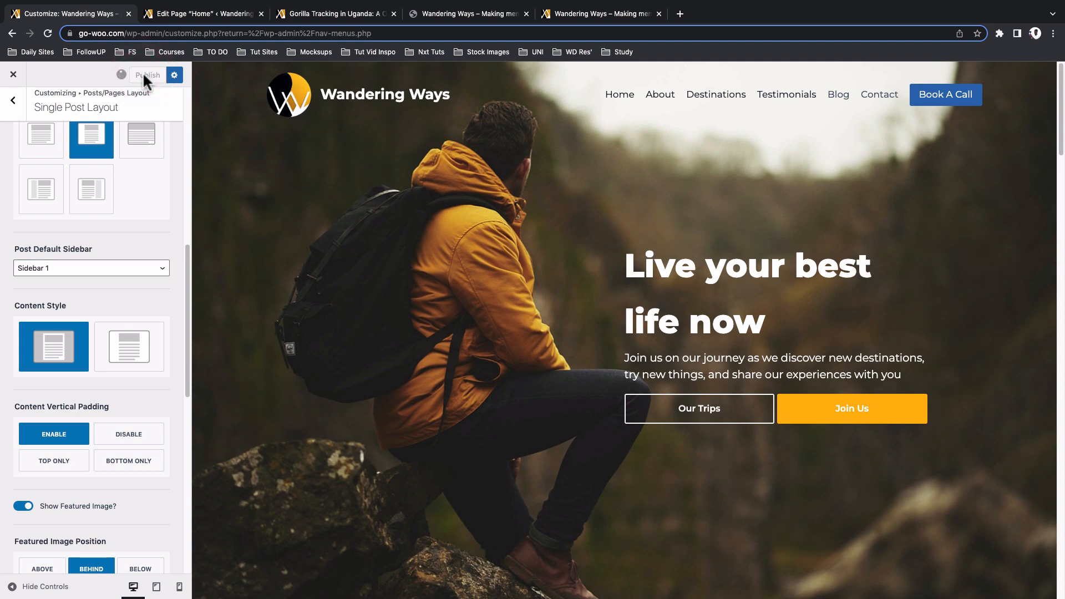
pyautogui.click(333, 12)
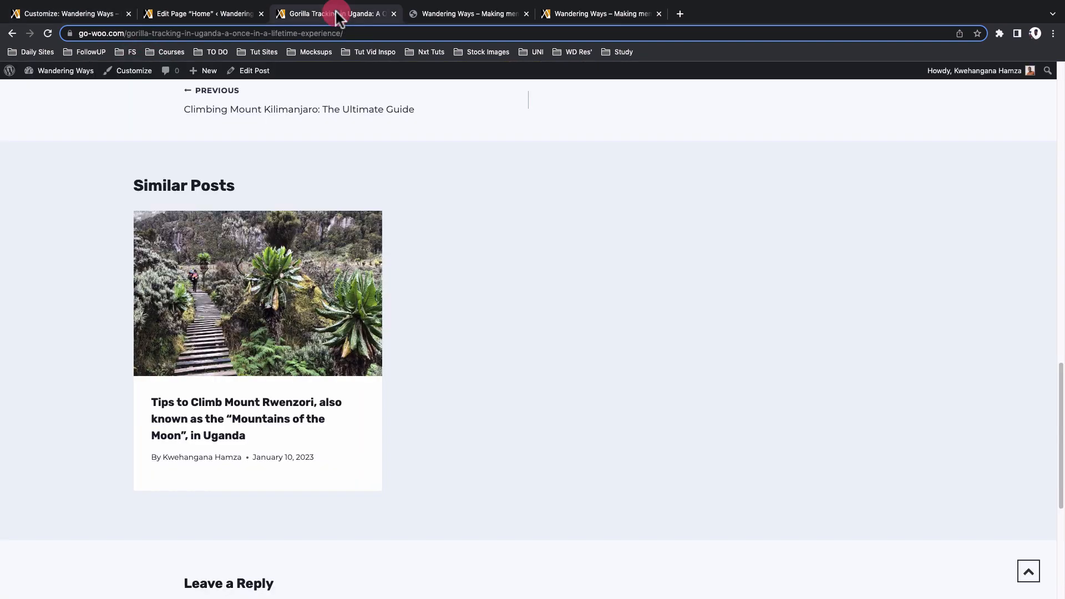
pyautogui.press('super+r')
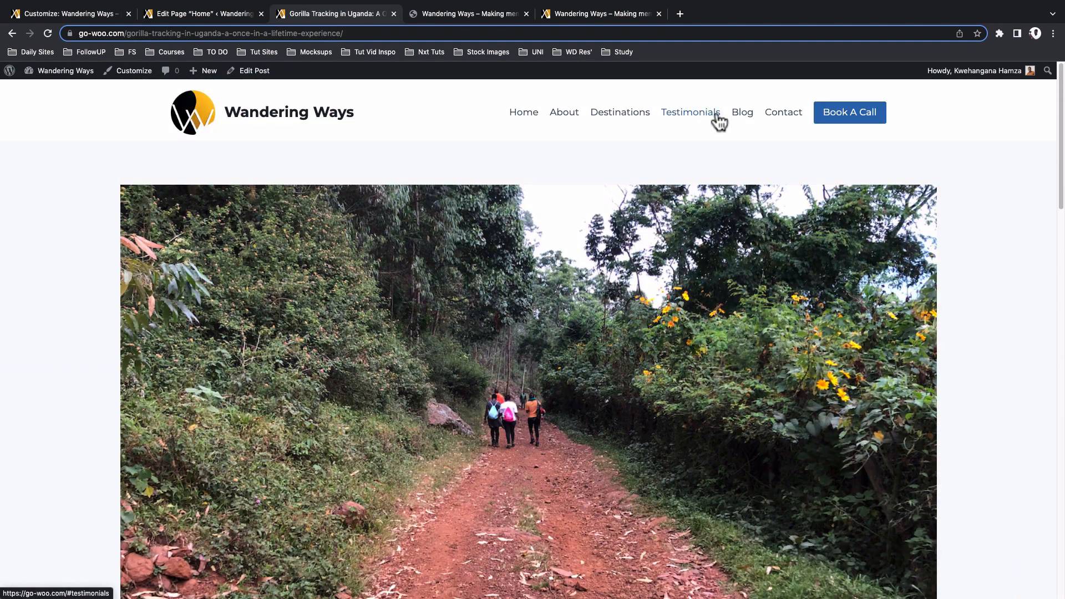
# Open the live Blog page and look through its post listing
pyautogui.click(742, 113)
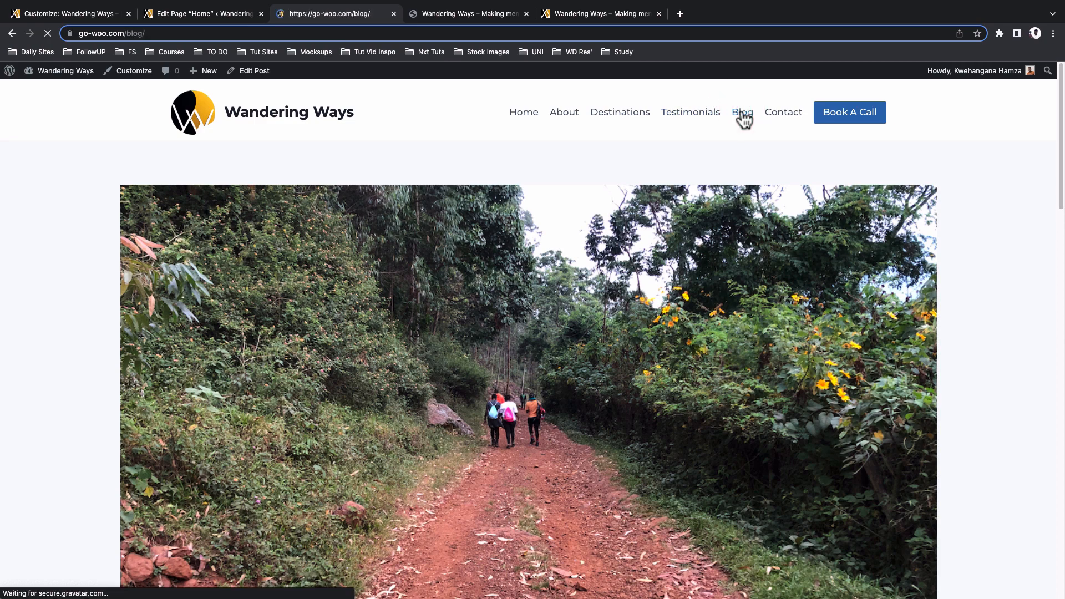
pyautogui.scroll(-13, 708, 214)
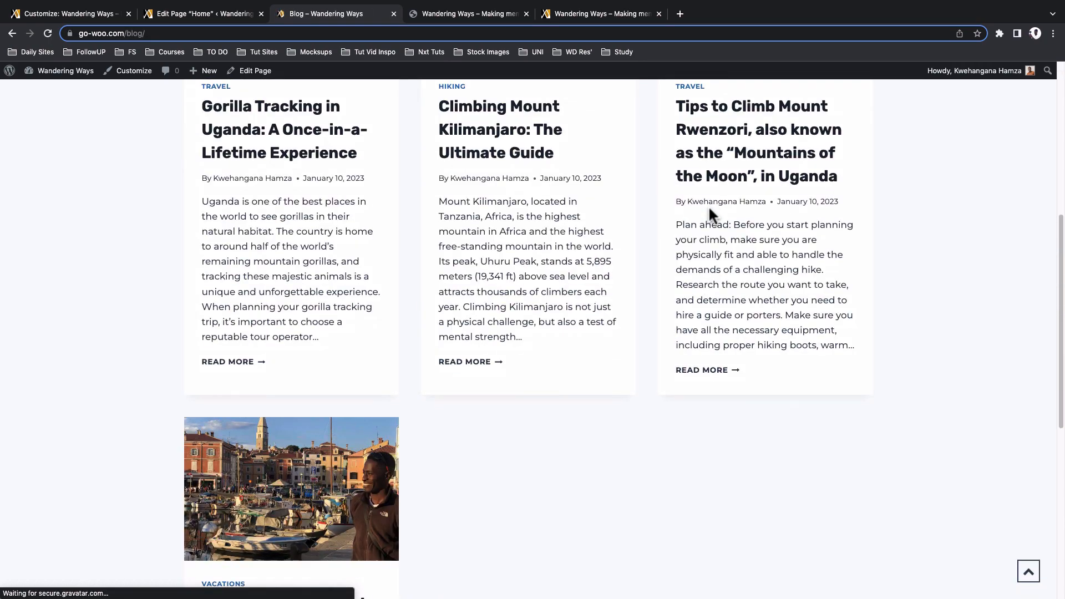
pyautogui.scroll(13, 708, 214)
# Review the archive layout settings for title and layout and compare them with the live Blog page
pyautogui.click(72, 14)
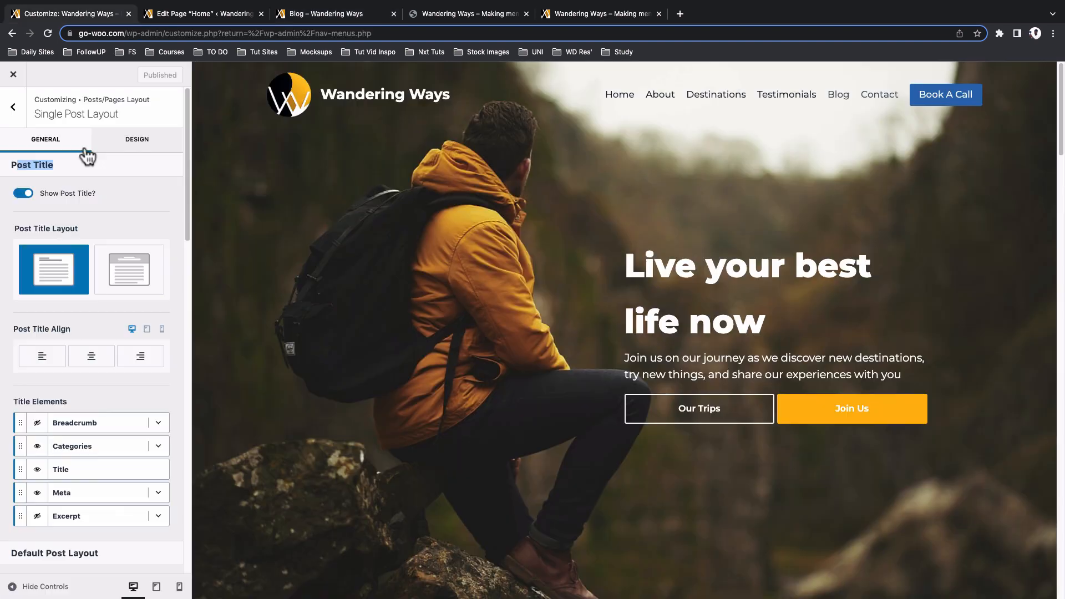
pyautogui.click(20, 107)
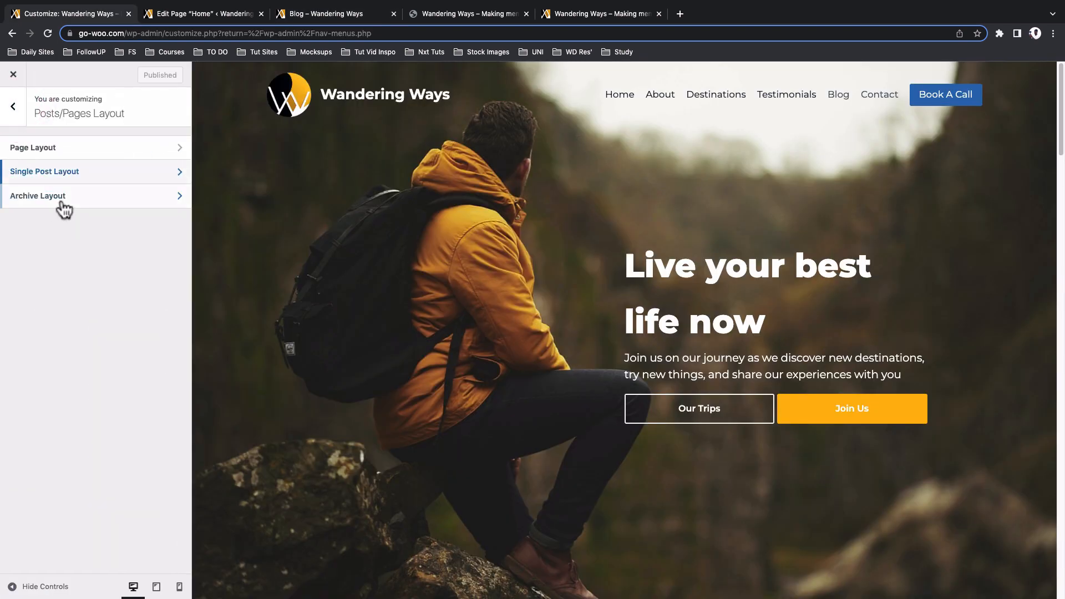
pyautogui.click(61, 197)
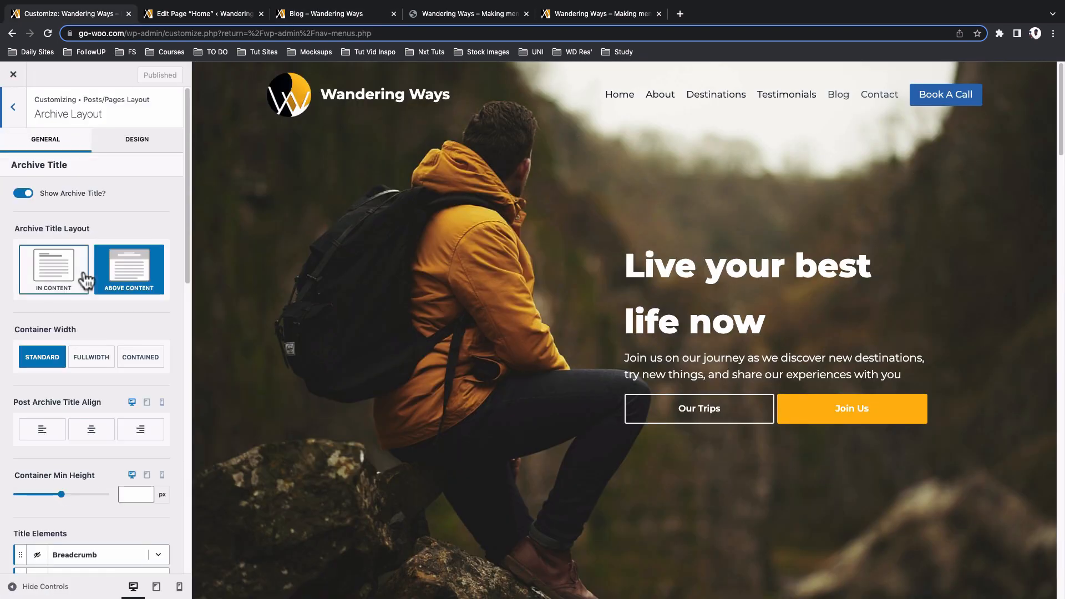
pyautogui.scroll(-2, 84, 228)
pyautogui.scroll(-10, 84, 228)
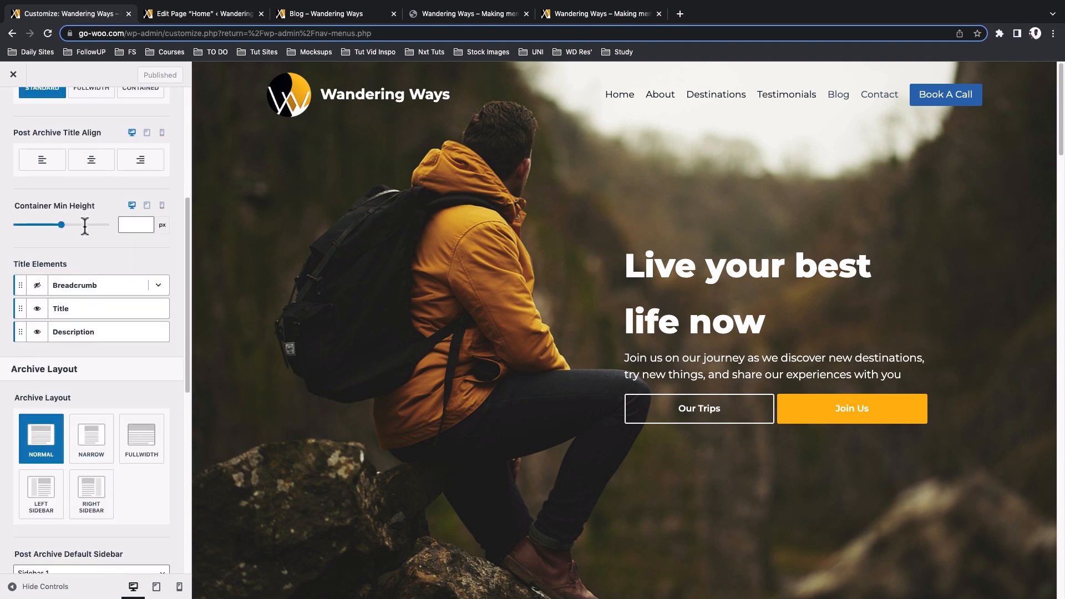
pyautogui.click(350, 12)
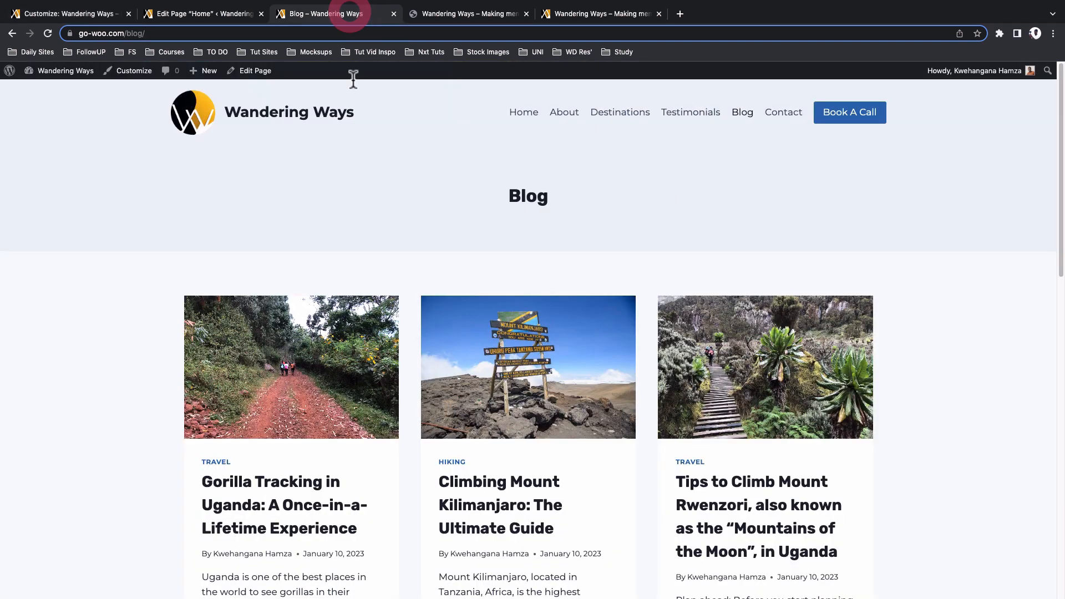
pyautogui.scroll(-4, 399, 312)
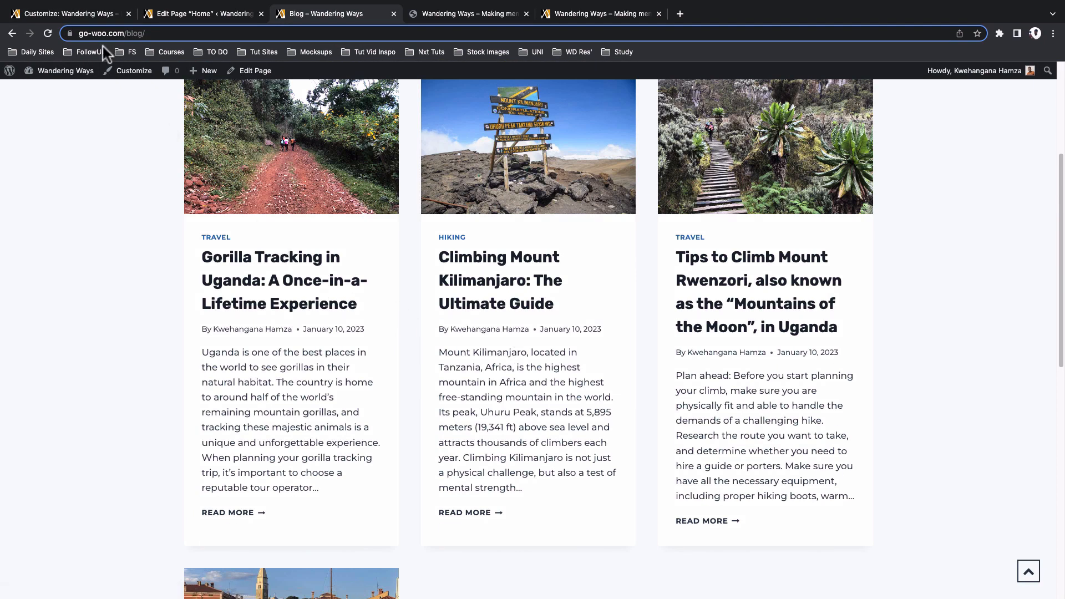
# Open the customizer's transparent header settings and compare them with the header of the live Blog page
pyautogui.click(72, 14)
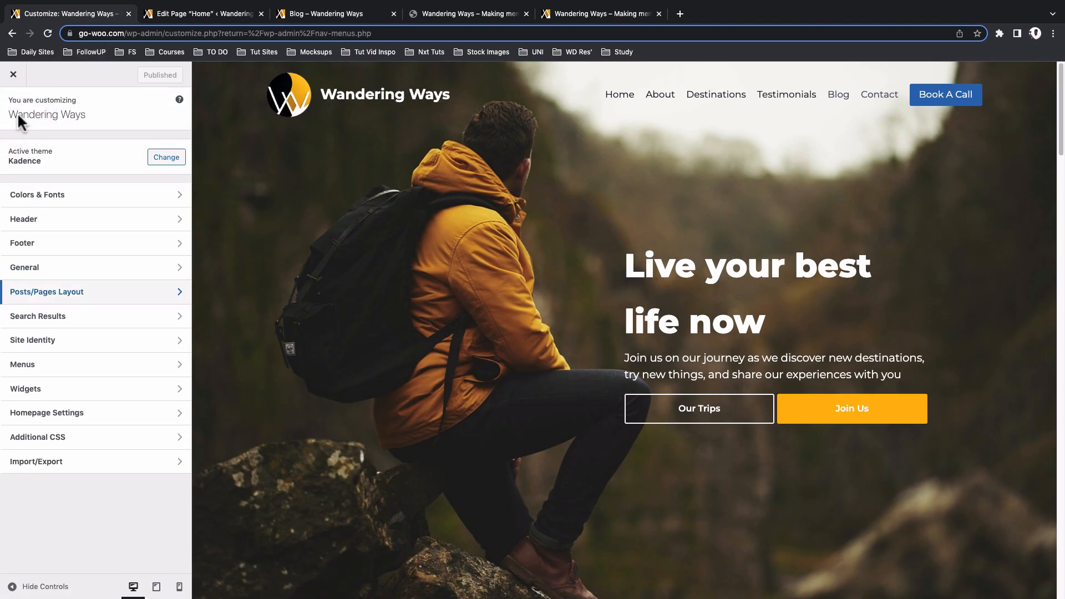
pyautogui.click(37, 221)
pyautogui.click(61, 311)
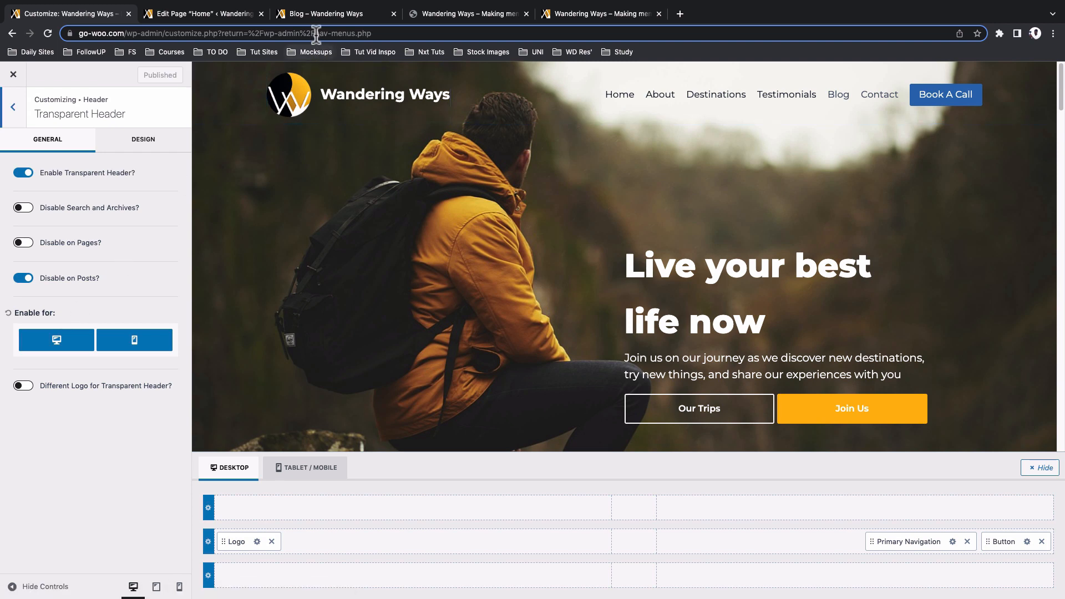
pyautogui.click(311, 18)
pyautogui.scroll(4, 321, 156)
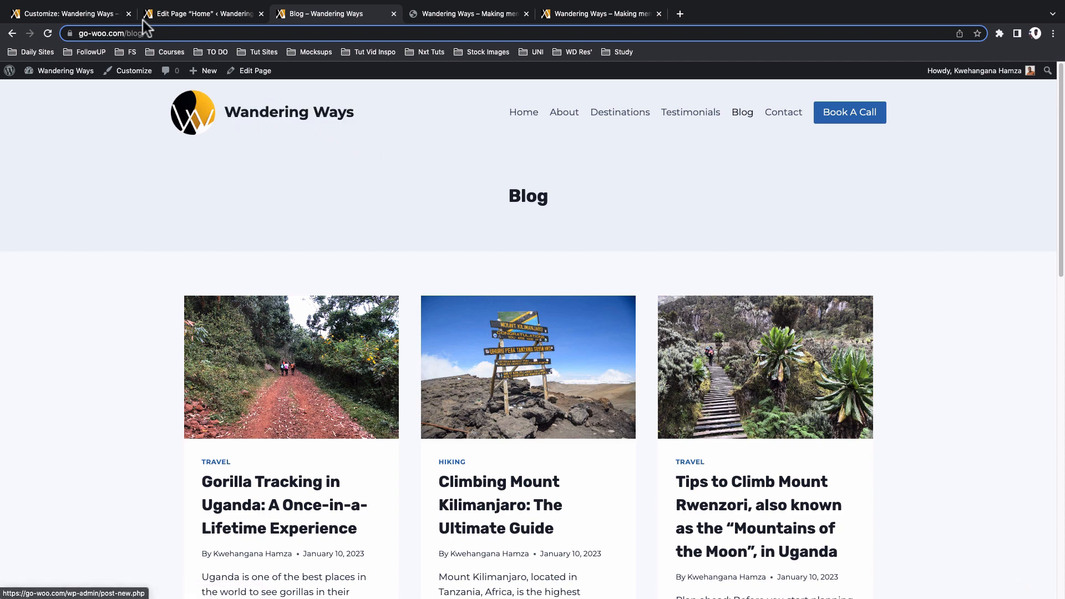
pyautogui.click(83, 15)
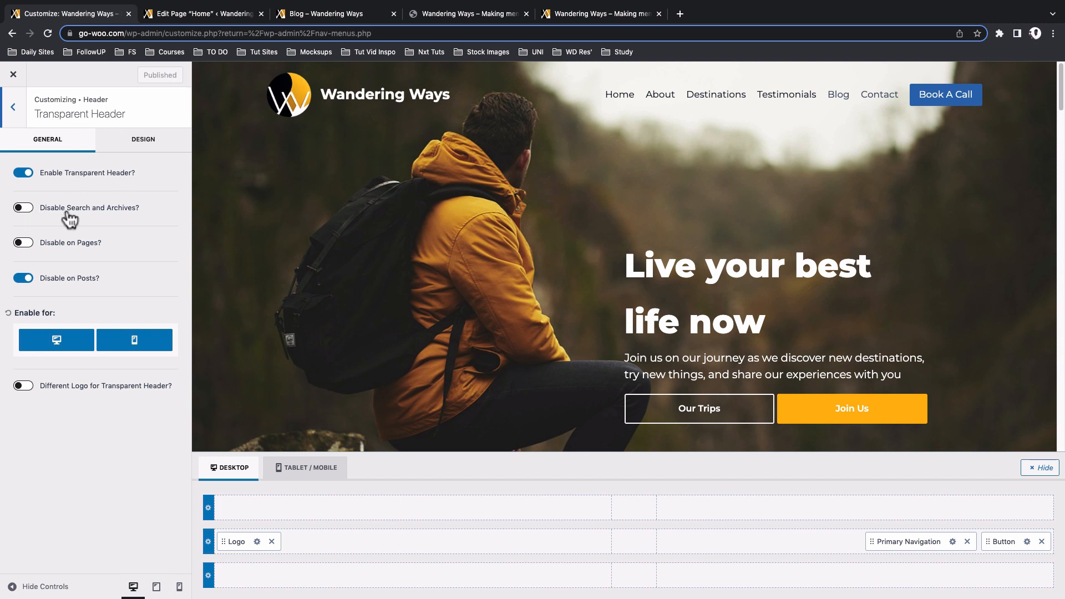
# Open the Climbing Mount Kilimanjaro post and compare its header with the transparent header settings for posts
pyautogui.click(342, 15)
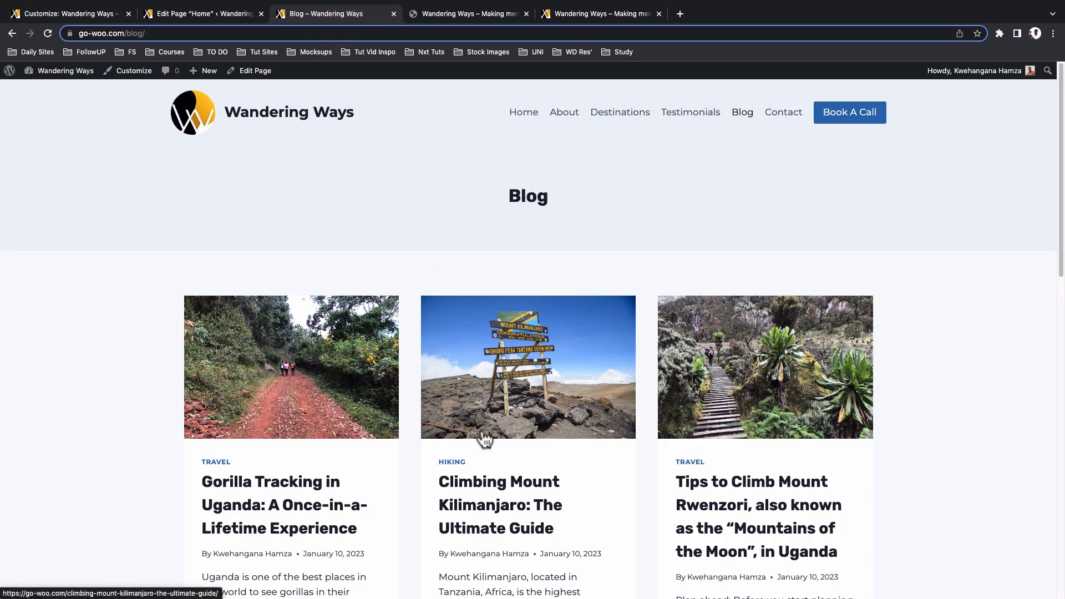
pyautogui.click(483, 492)
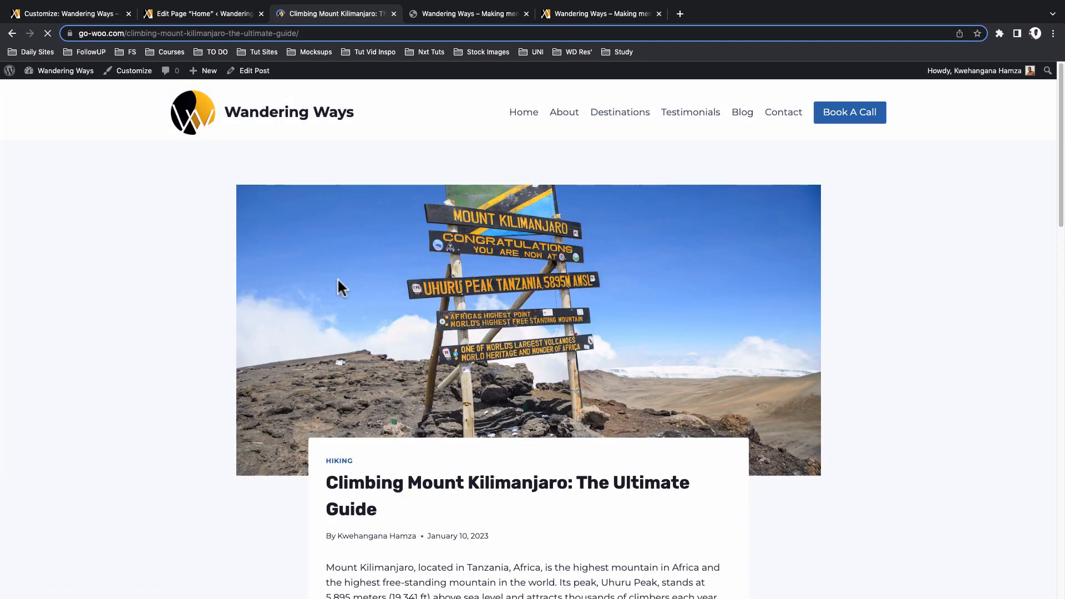
pyautogui.click(73, 7)
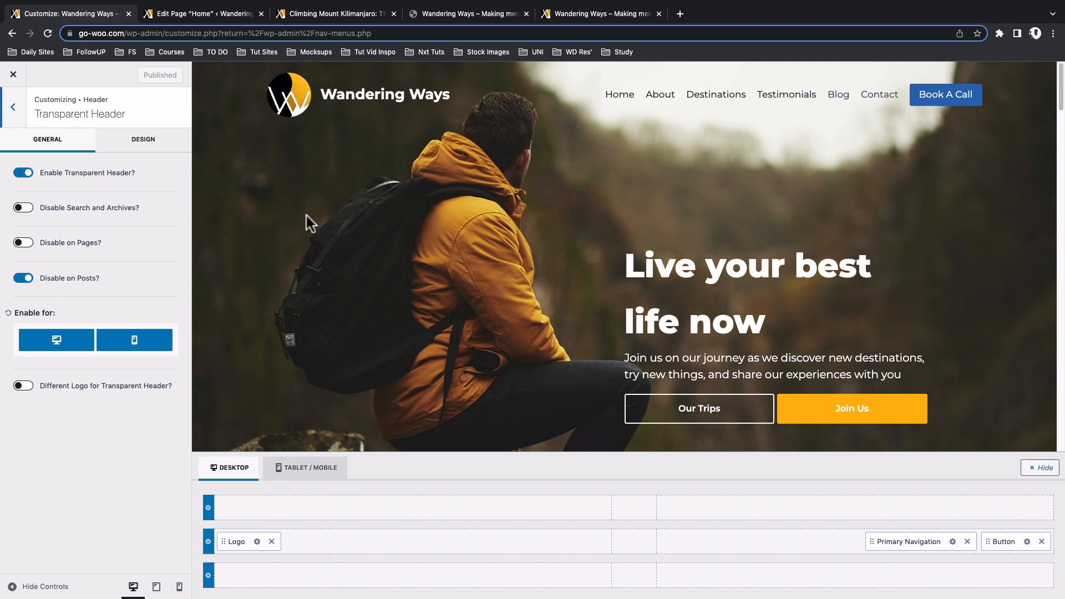
pyautogui.click(330, 16)
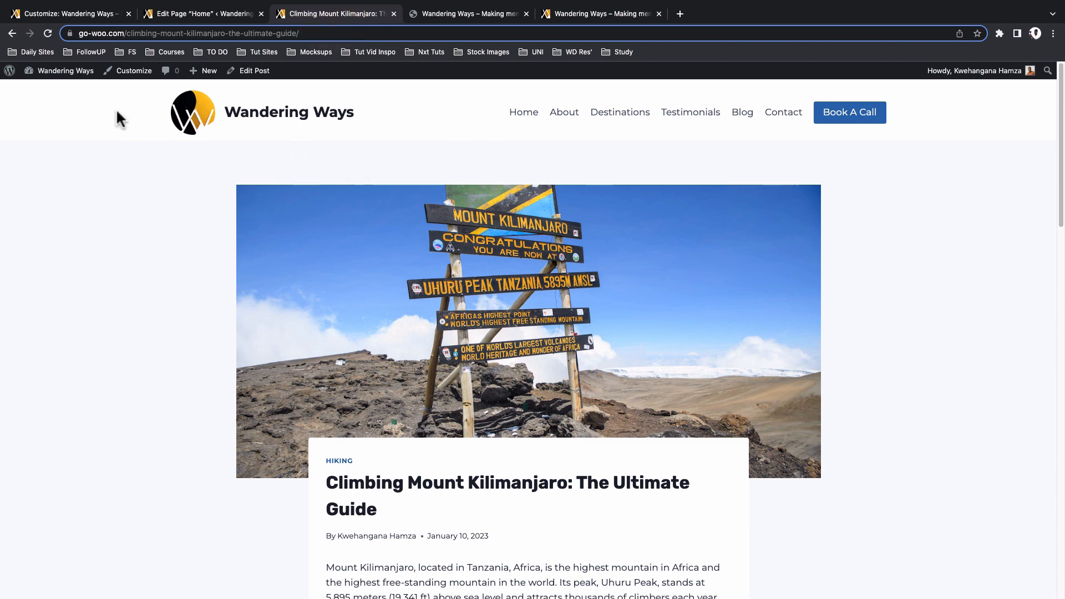
# Review the header background in the customizer's header design settings and compare it with the live Kilimanjaro post and Contact page headers
pyautogui.click(70, 12)
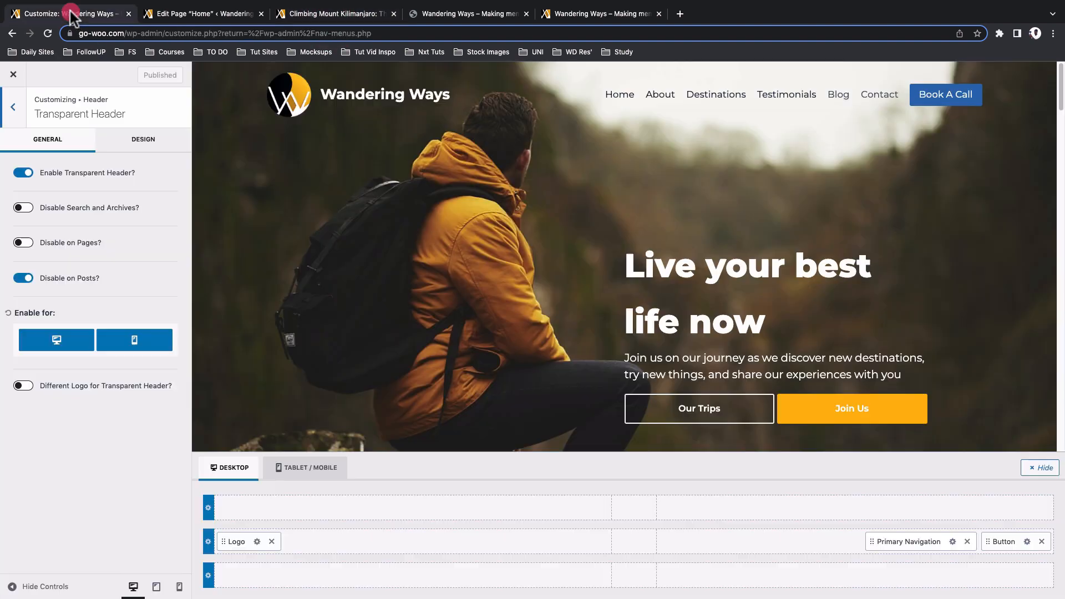
pyautogui.click(13, 108)
pyautogui.click(136, 144)
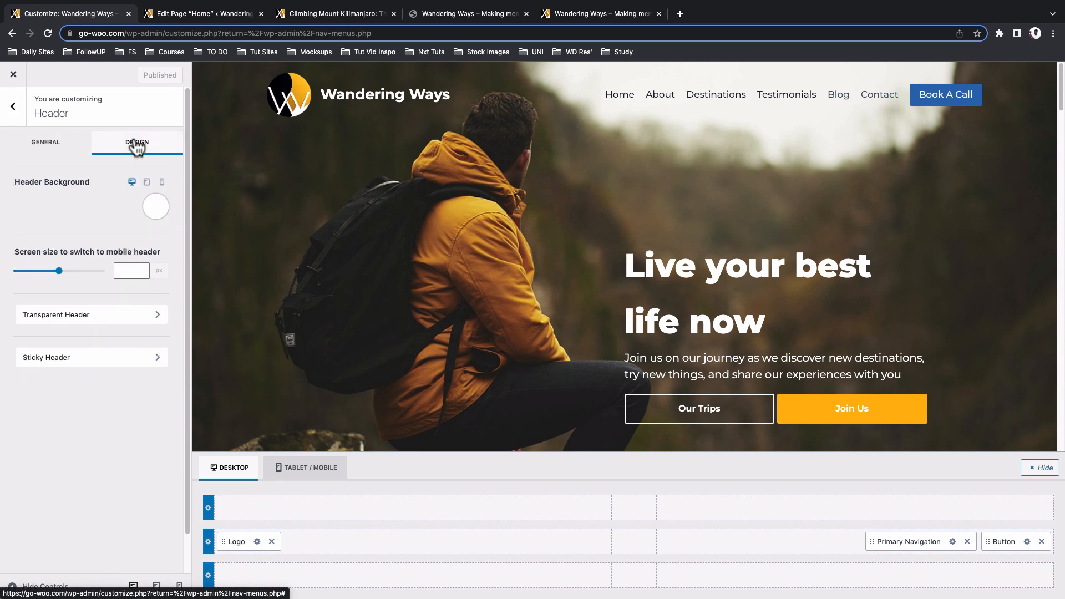
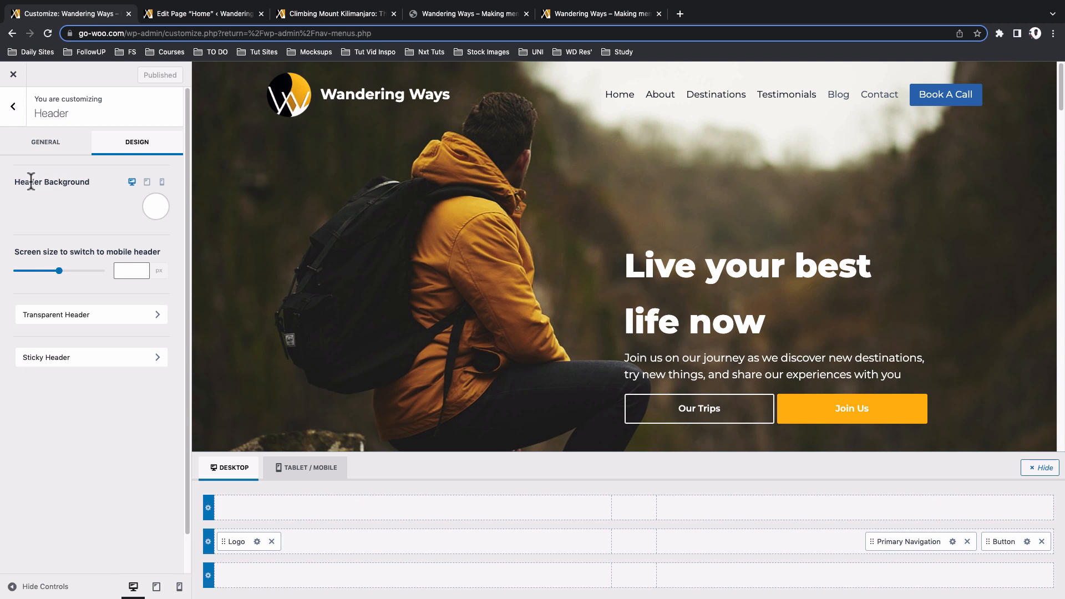
pyautogui.click(156, 207)
pyautogui.click(328, 14)
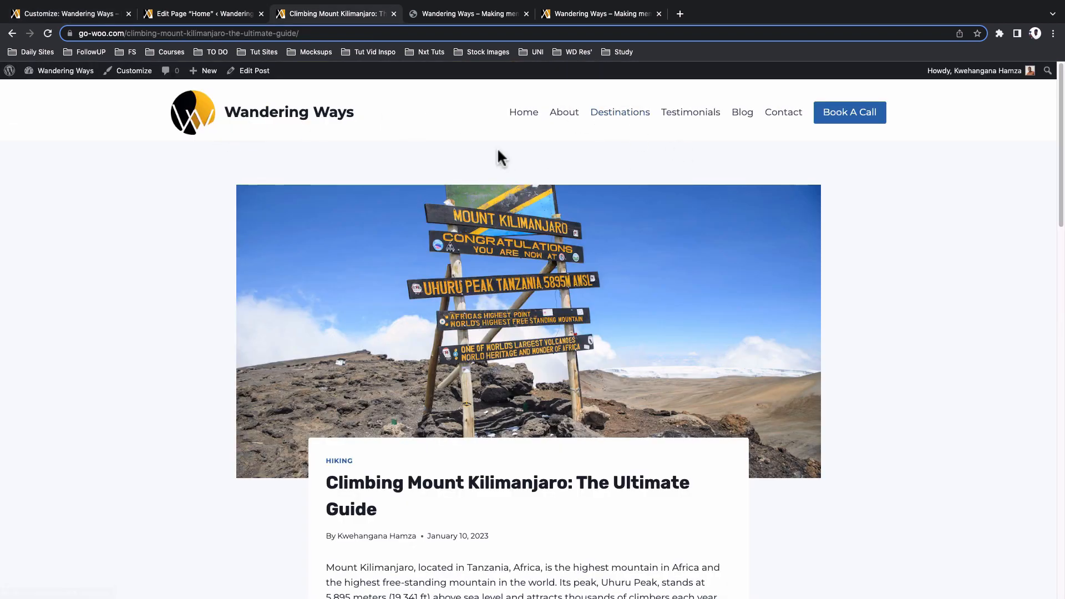
pyautogui.click(770, 118)
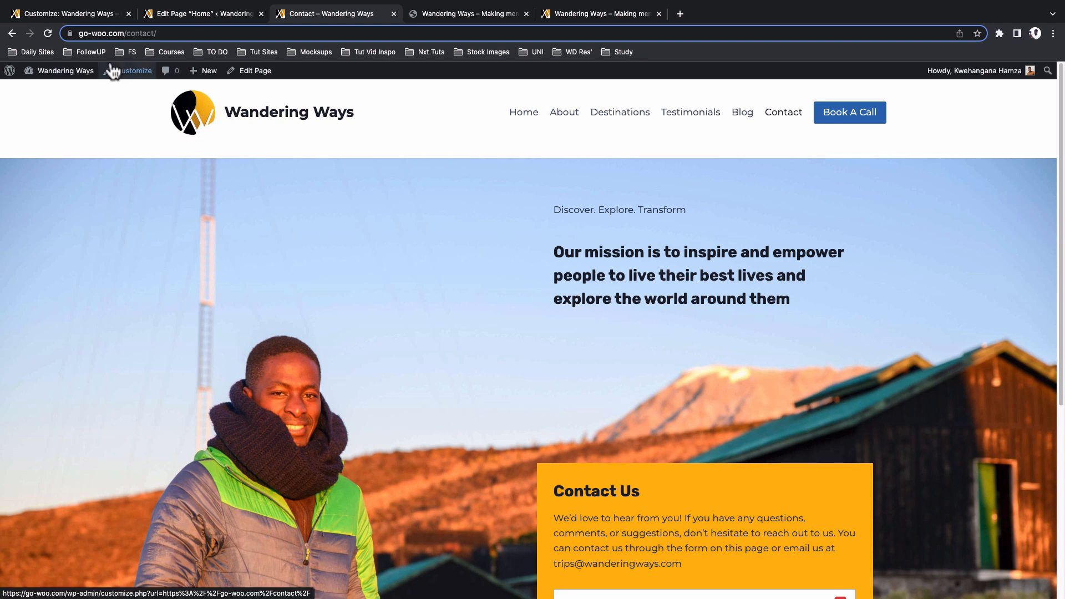
# Leave the customizer and open the Contact page for editing from the site's page list
pyautogui.click(74, 14)
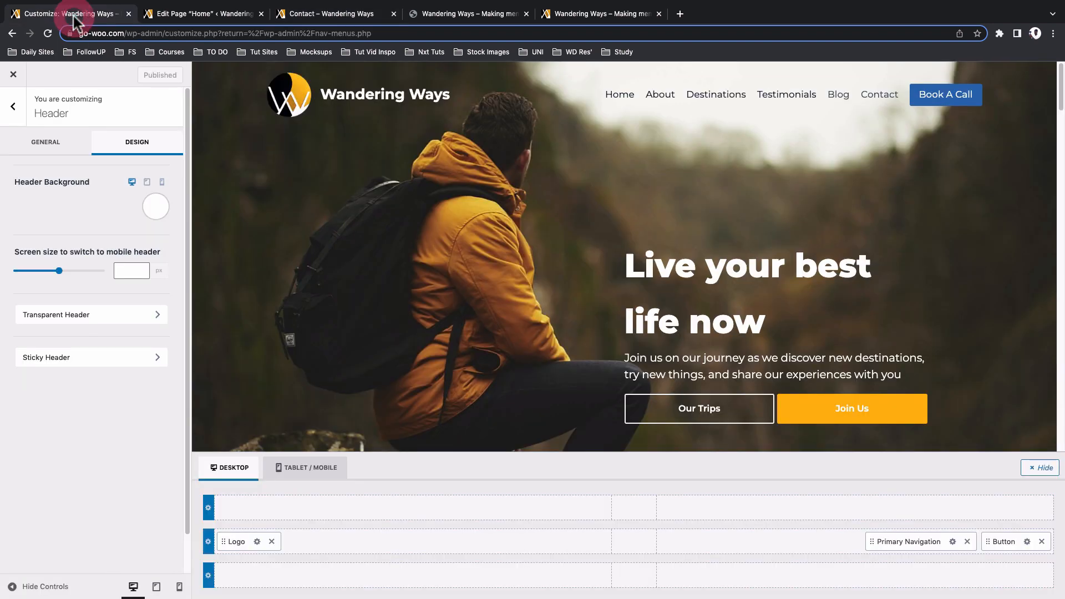
pyautogui.click(17, 83)
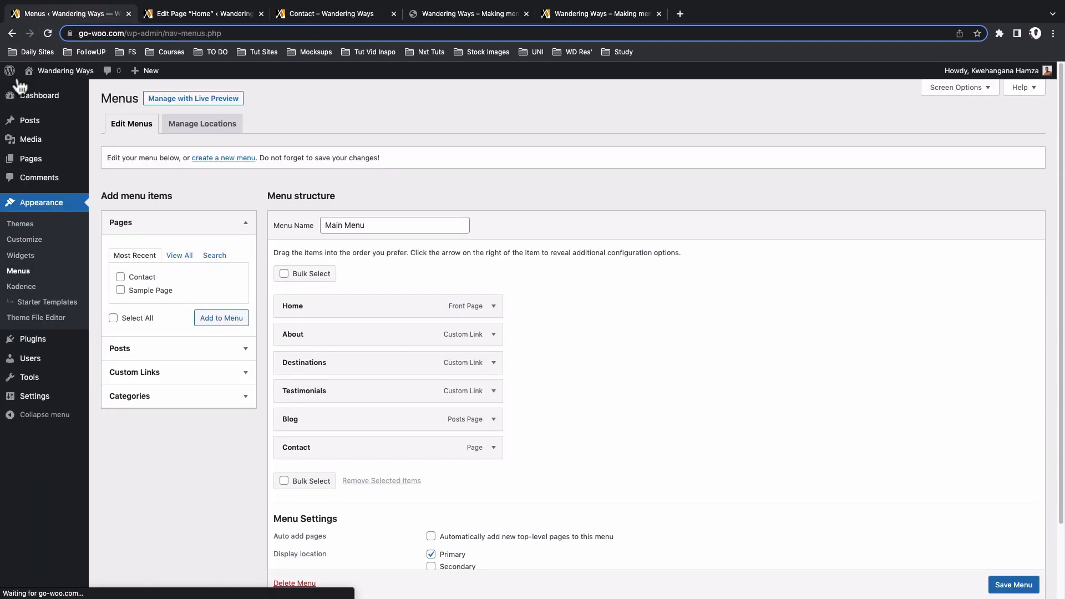
pyautogui.click(36, 161)
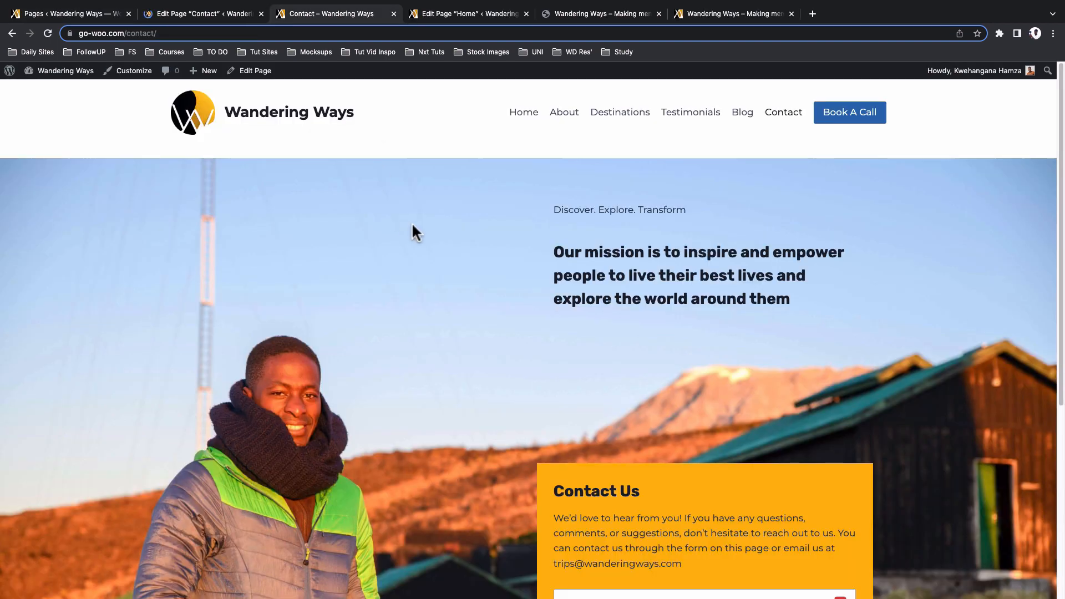
# Look through the live Contact page and compare it with the sections of the demo site's home page
pyautogui.scroll(-5, 469, 296)
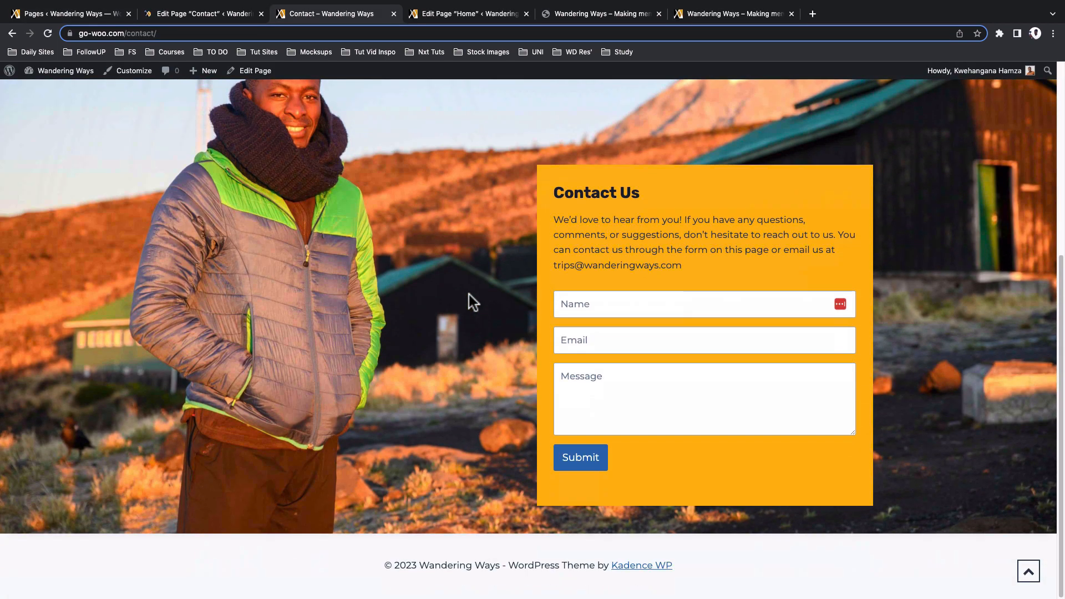
pyautogui.scroll(5, 469, 296)
pyautogui.scroll(1, 469, 292)
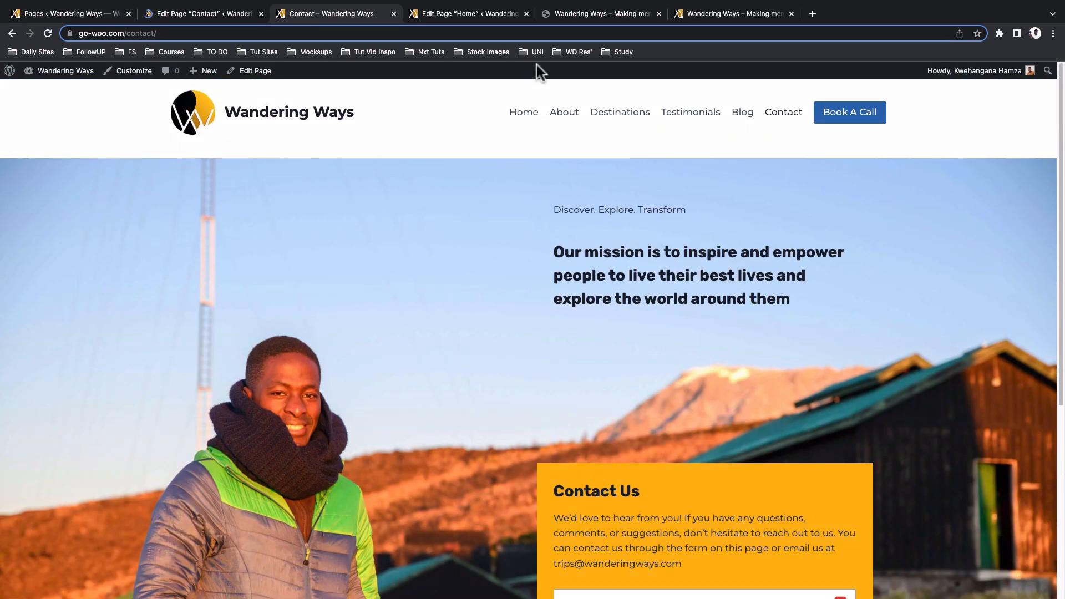
pyautogui.click(708, 15)
pyautogui.scroll(-2, 627, 208)
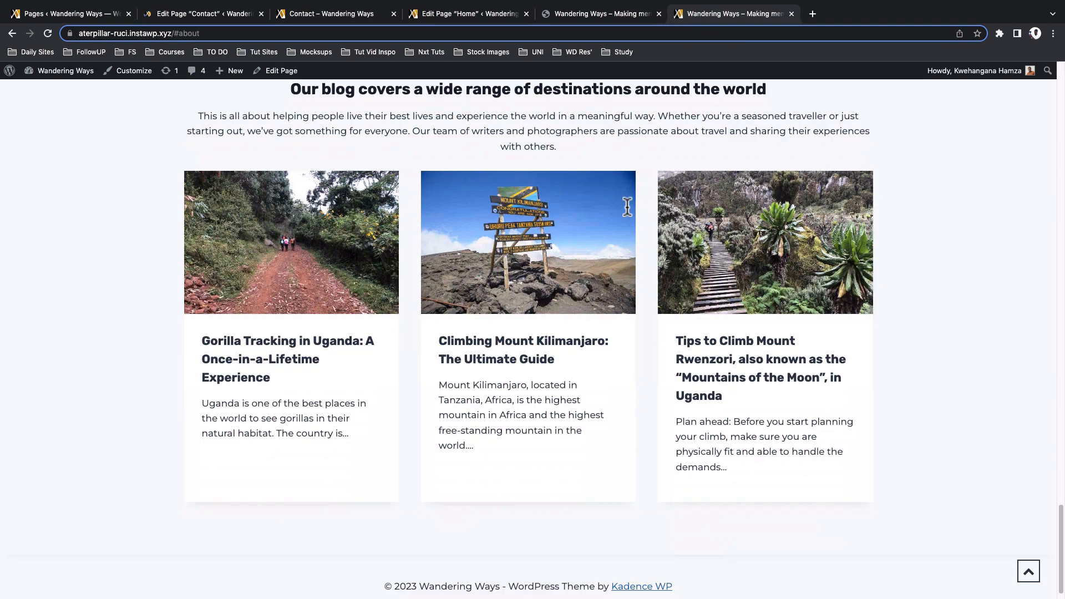
pyautogui.scroll(10, 627, 208)
pyautogui.scroll(10, 627, 208)
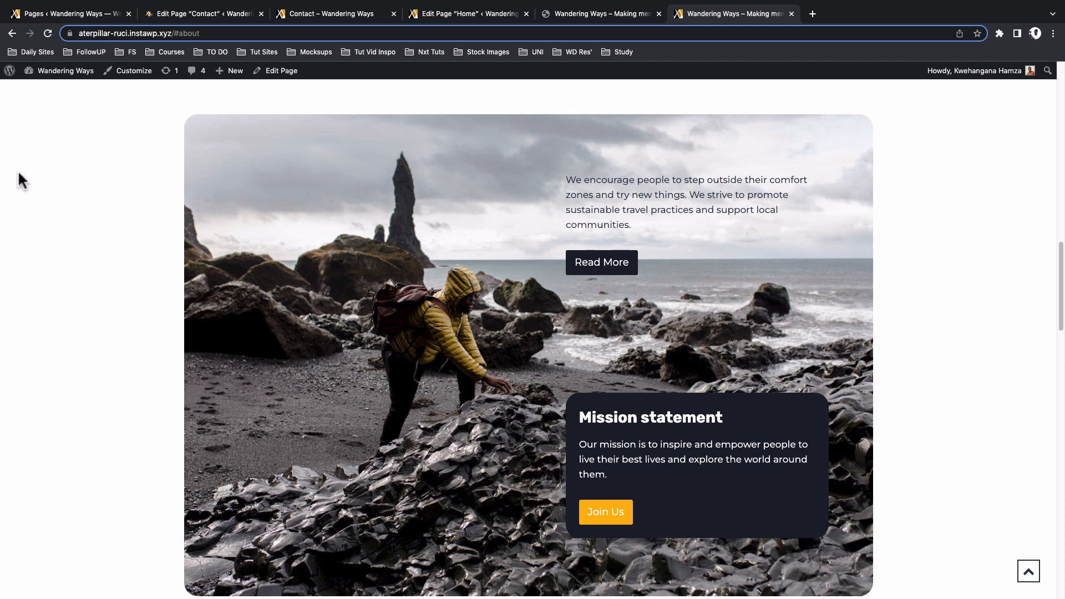
# Enable the transparent header in the Contact page's page settings, update the page and check the live version
pyautogui.click(176, 13)
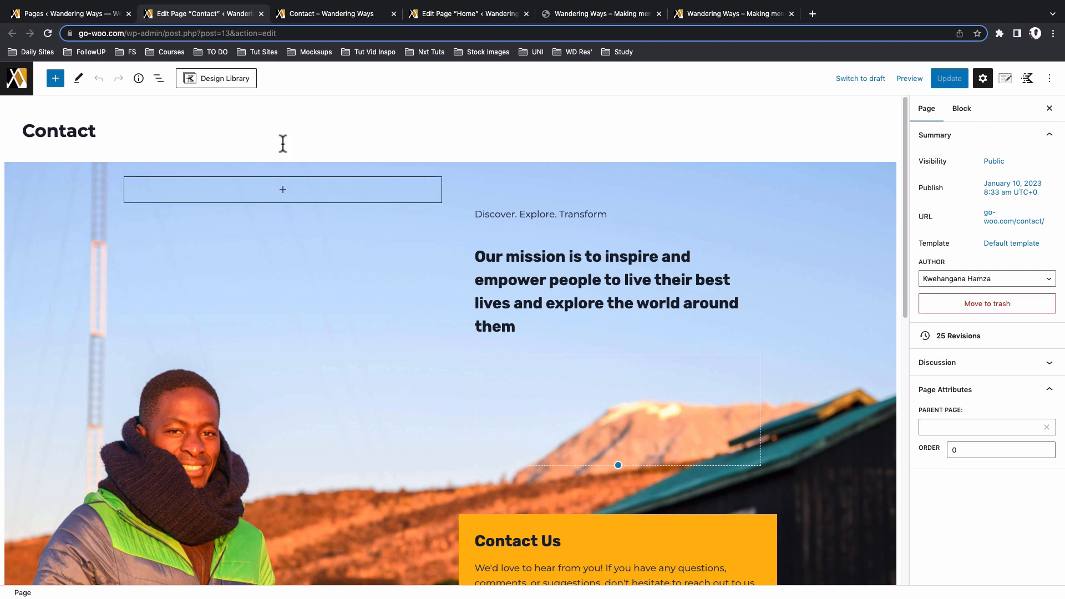
pyautogui.click(335, 13)
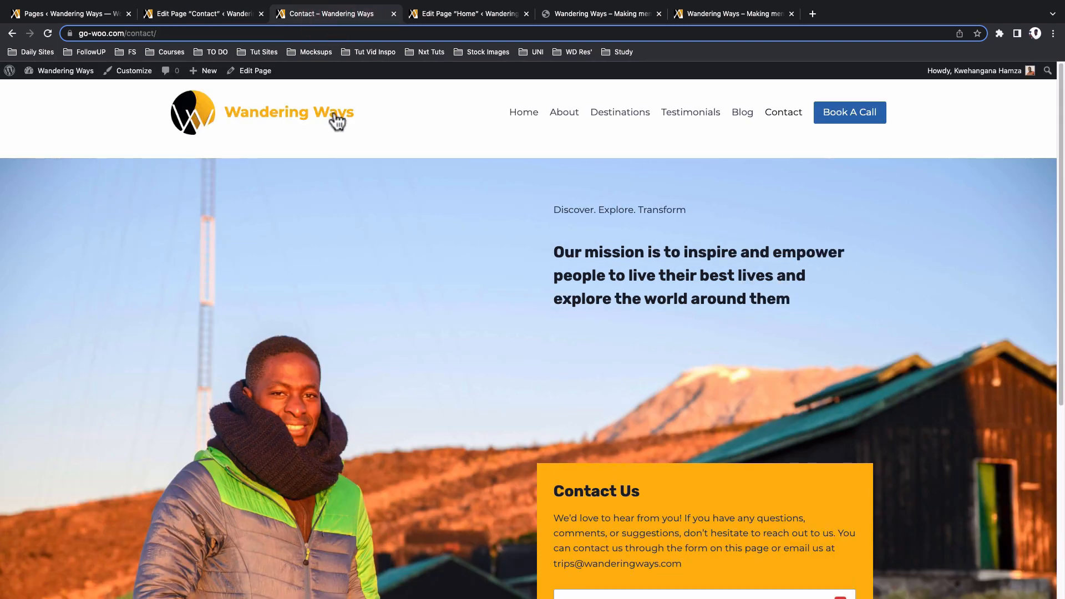
pyautogui.click(216, 18)
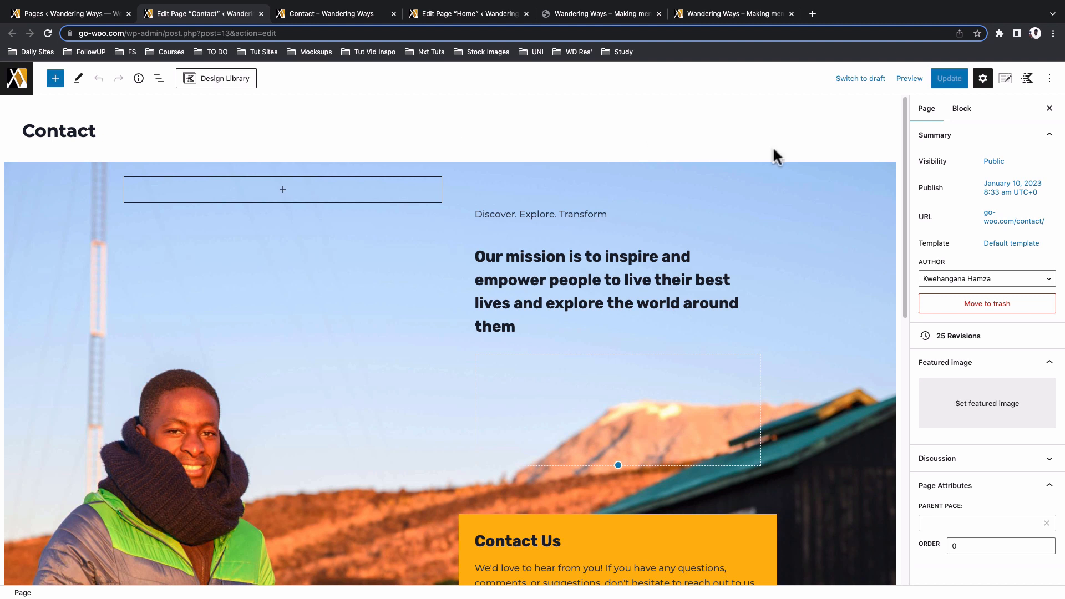
pyautogui.click(1006, 78)
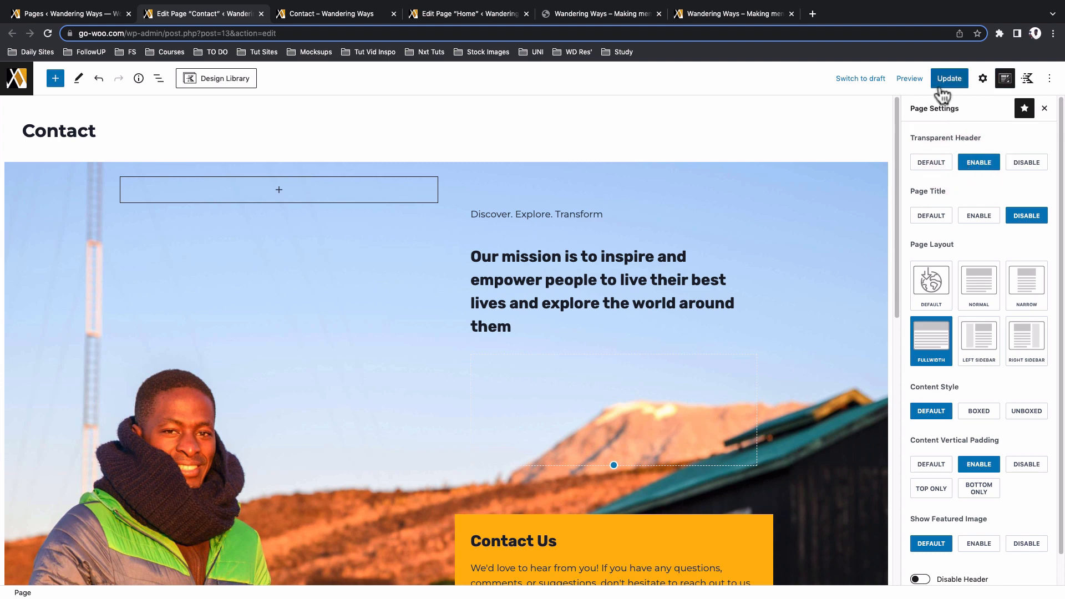
pyautogui.click(943, 82)
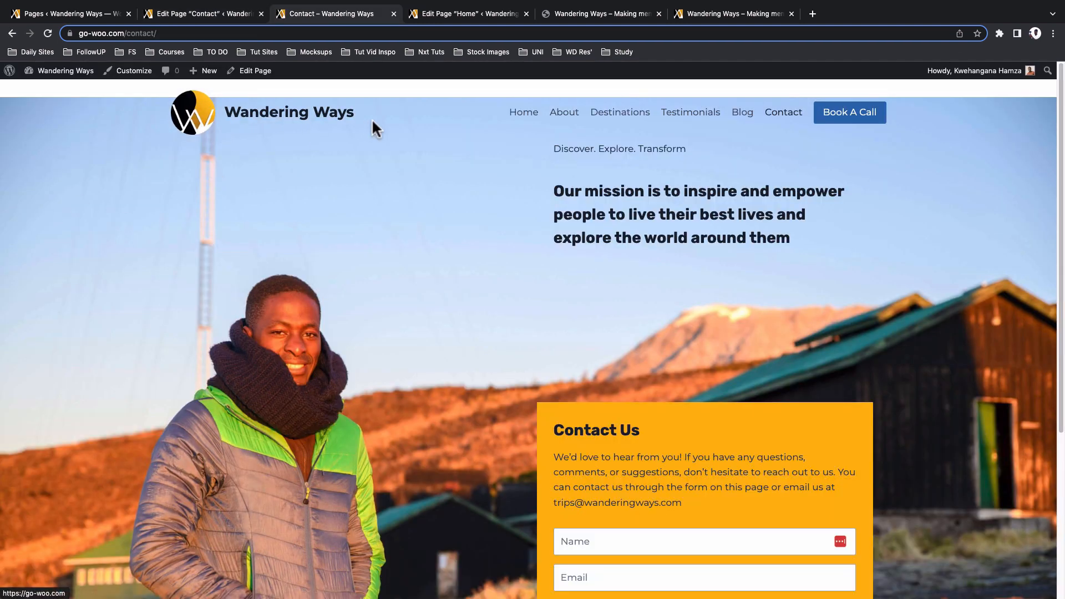
# Disable the transparent header in the Contact page's page settings and update the page
pyautogui.click(184, 15)
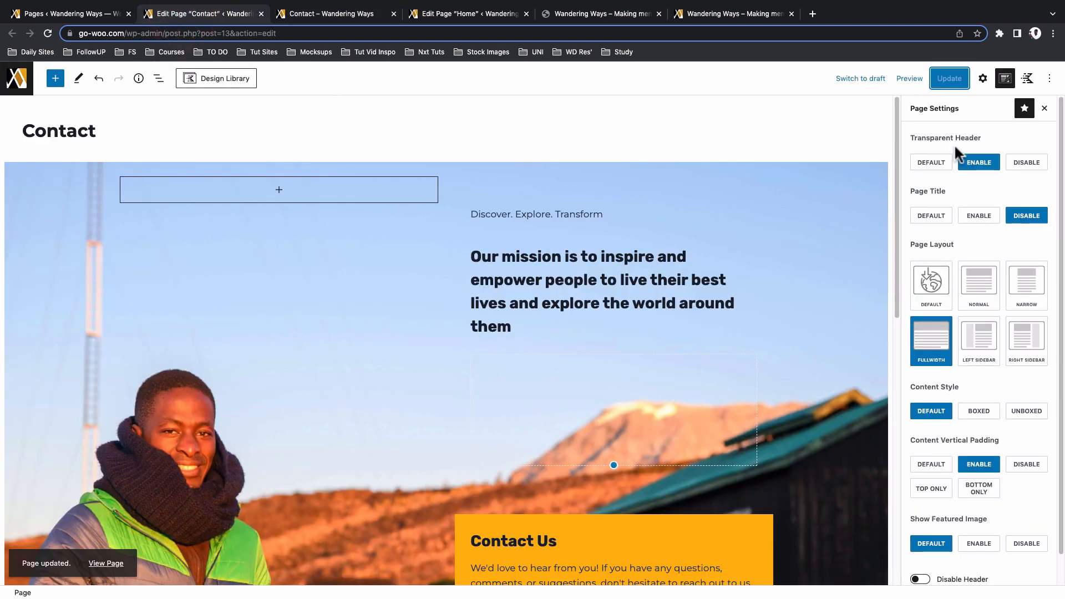
pyautogui.click(1026, 162)
pyautogui.click(950, 79)
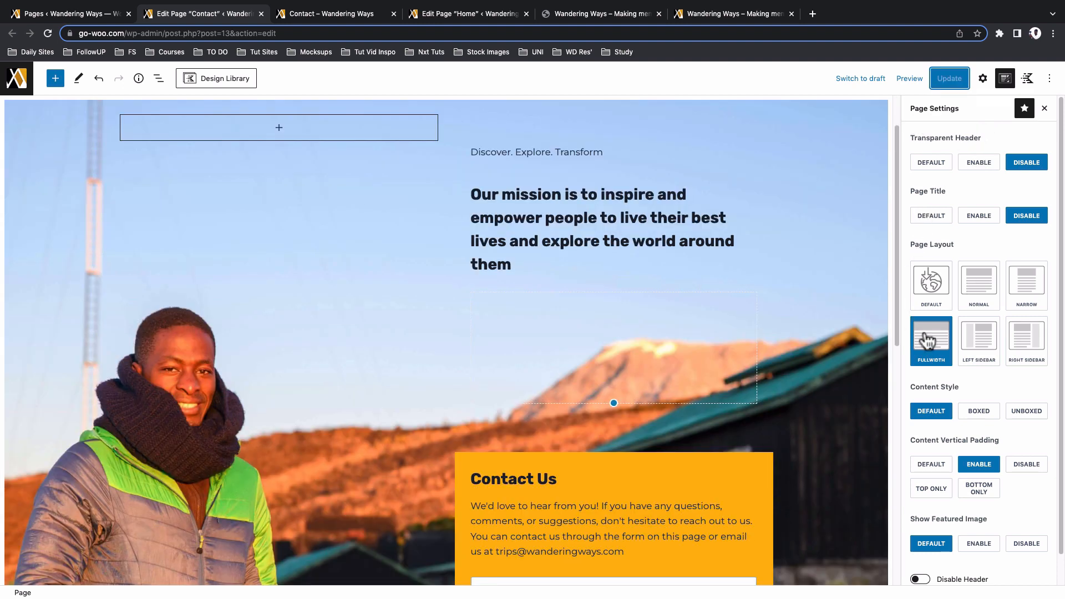
# Examine the Contact page content and the two sections of its outer row layout in the block structure
pyautogui.scroll(-1, 352, 374)
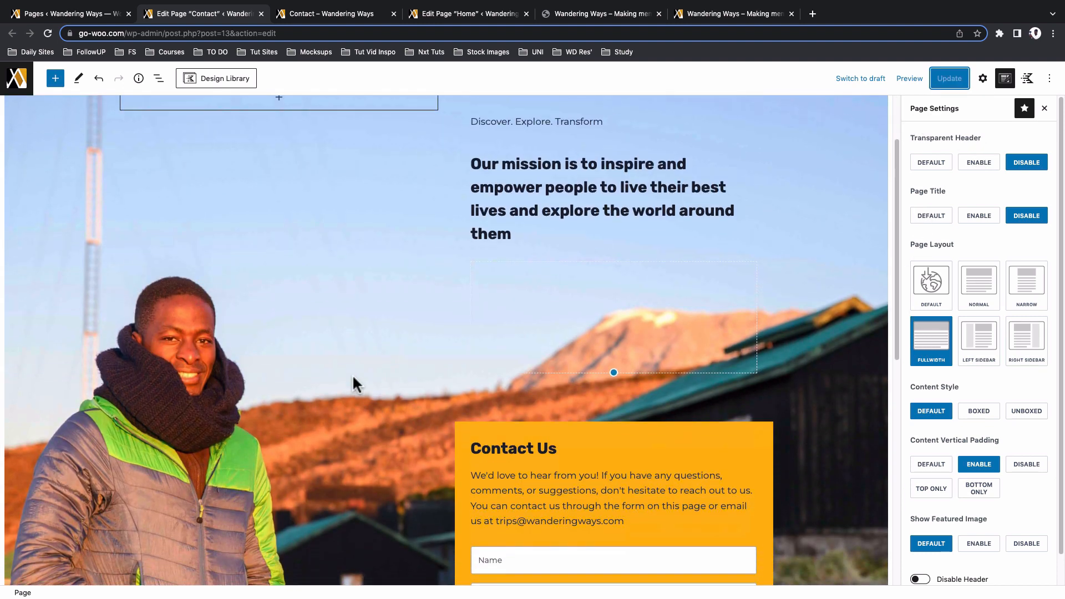
pyautogui.scroll(-4, 598, 367)
pyautogui.scroll(-3, 598, 367)
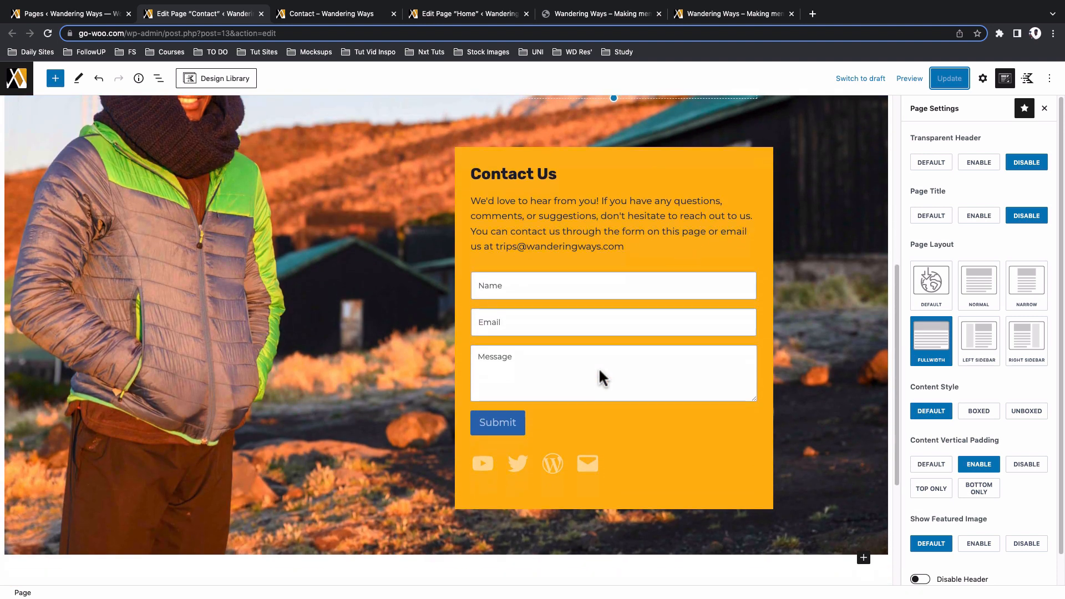
pyautogui.scroll(3, 42, 115)
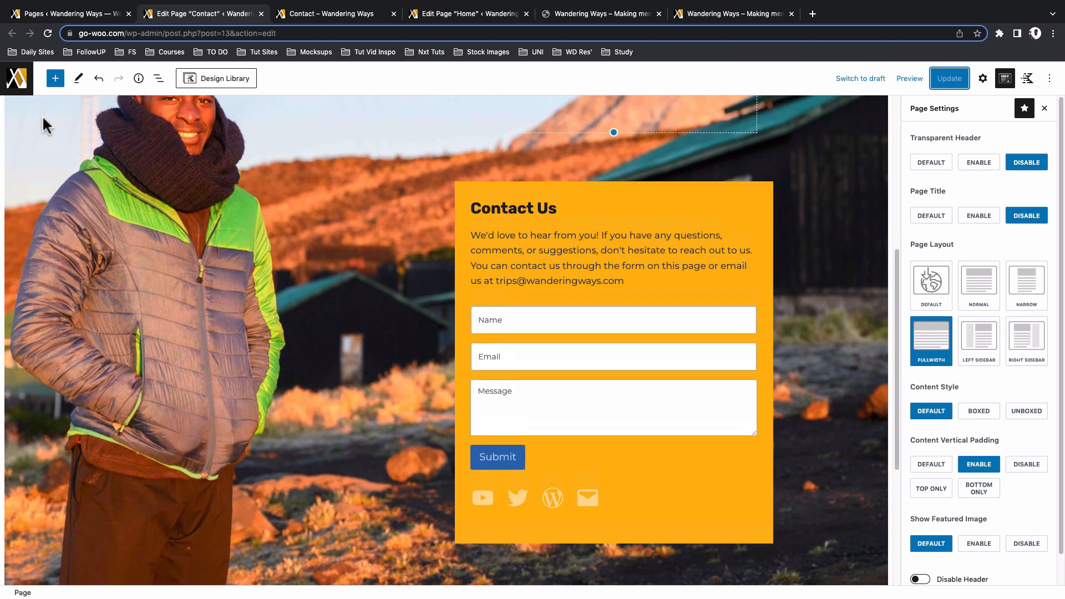
pyautogui.click(159, 81)
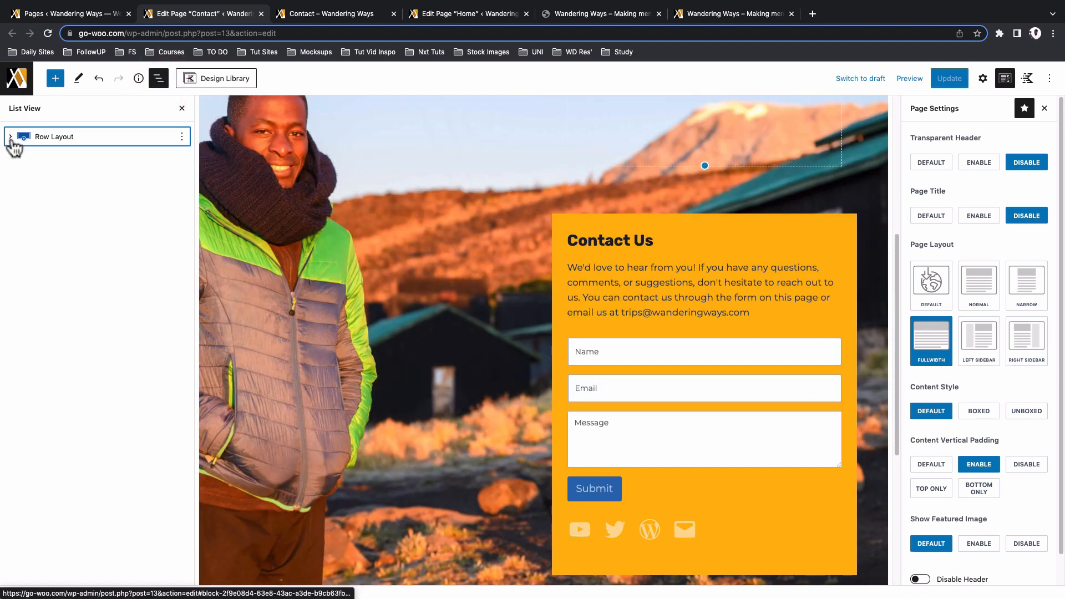
pyautogui.click(11, 136)
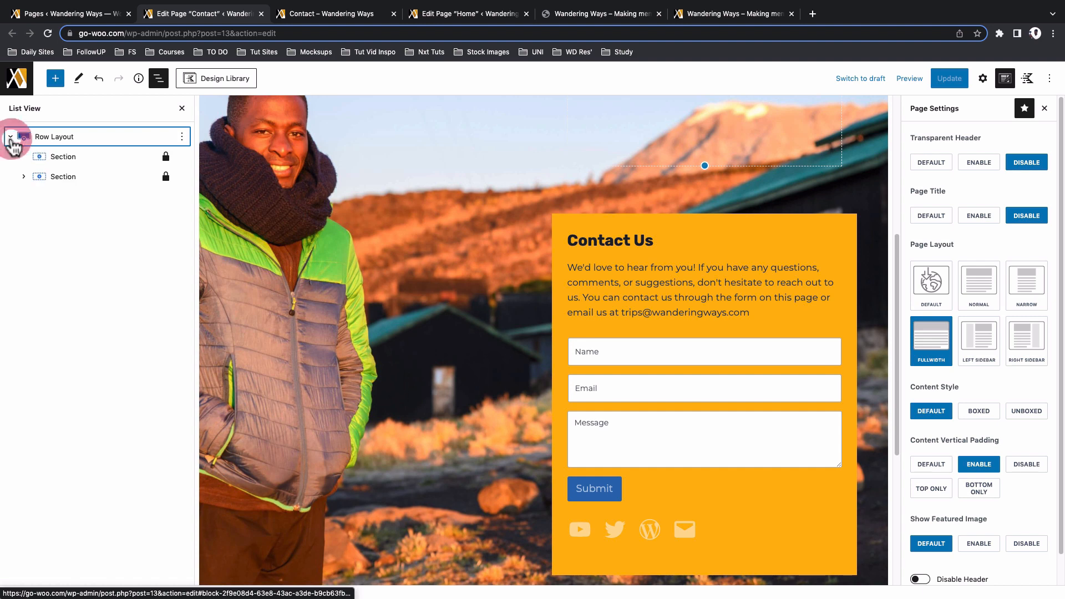
pyautogui.click(94, 147)
pyautogui.click(82, 161)
pyautogui.click(83, 177)
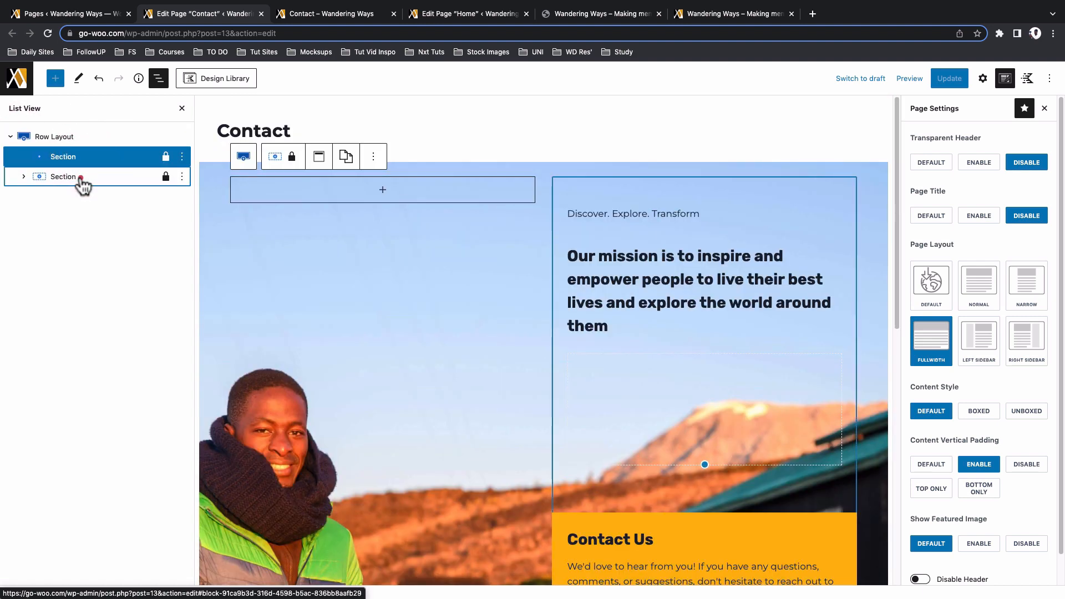
pyautogui.click(88, 157)
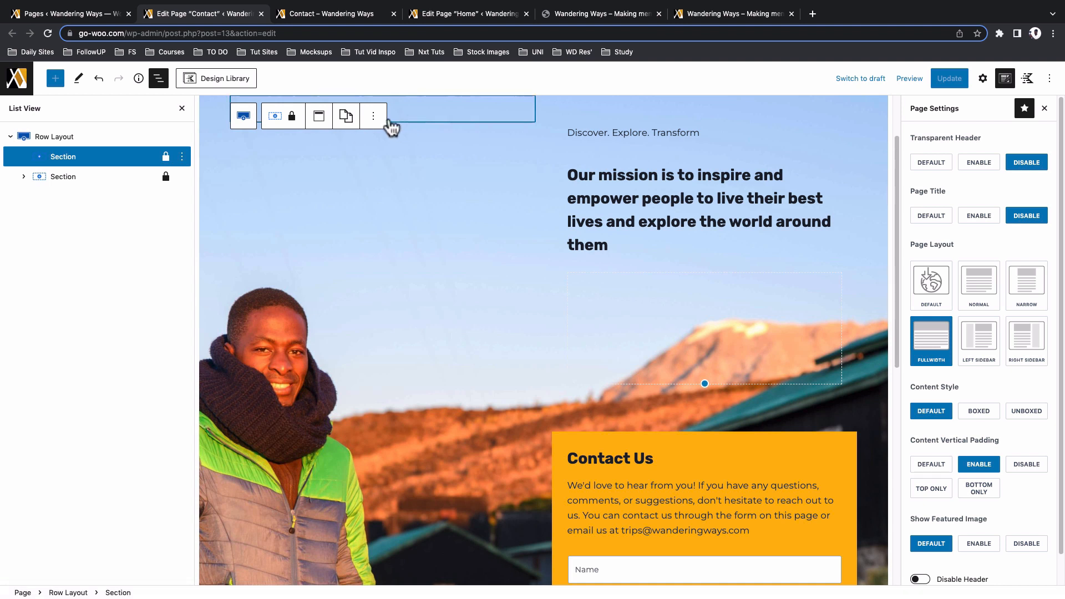
# Expand the second section's nested row layout and both of its inner sections in the block structure
pyautogui.click(102, 178)
pyautogui.click(23, 177)
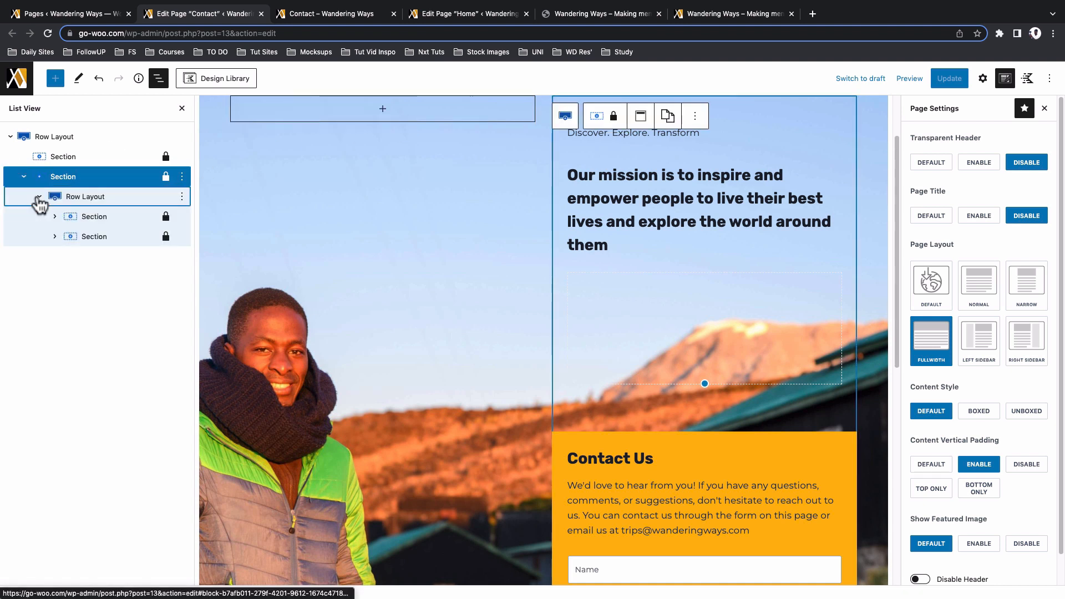
pyautogui.click(88, 201)
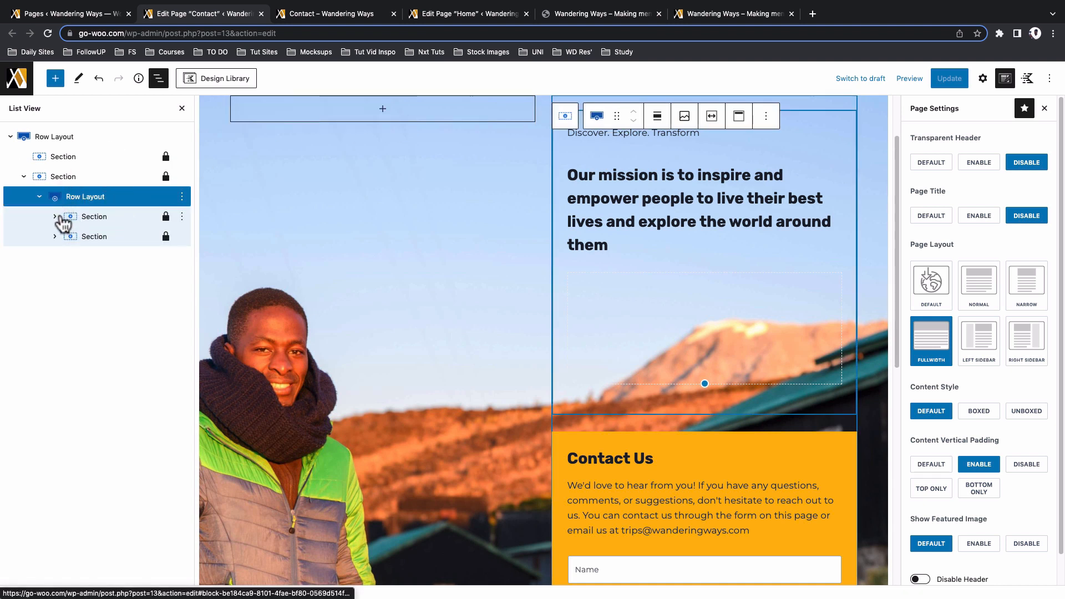
pyautogui.click(56, 217)
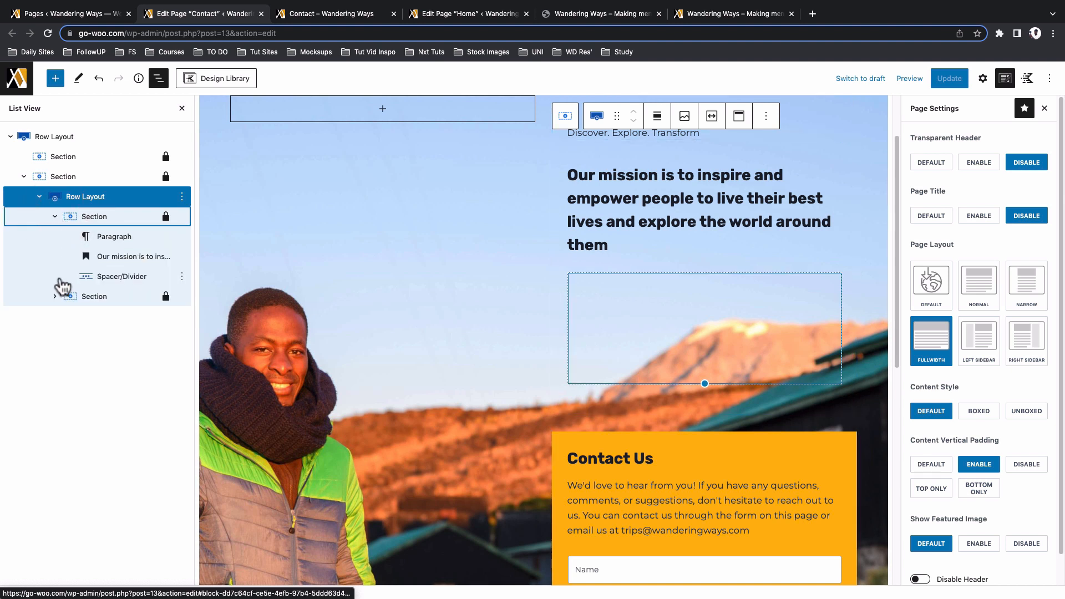
pyautogui.click(56, 296)
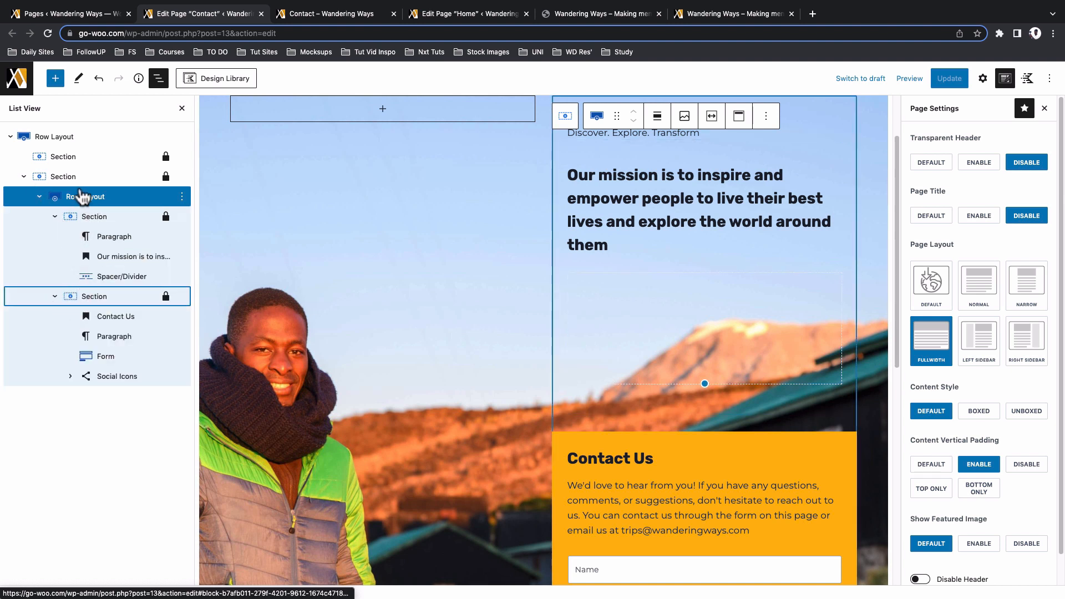
# Inspect the block settings of the nested row layout and of the paragraph, mission heading and spacer in its first section
pyautogui.click(113, 201)
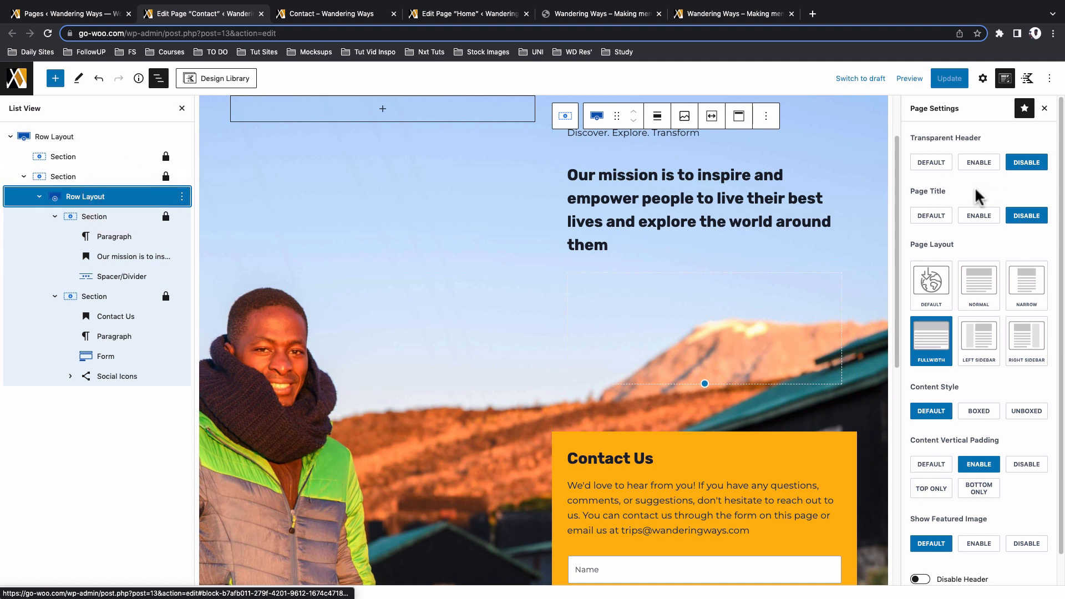
pyautogui.click(983, 78)
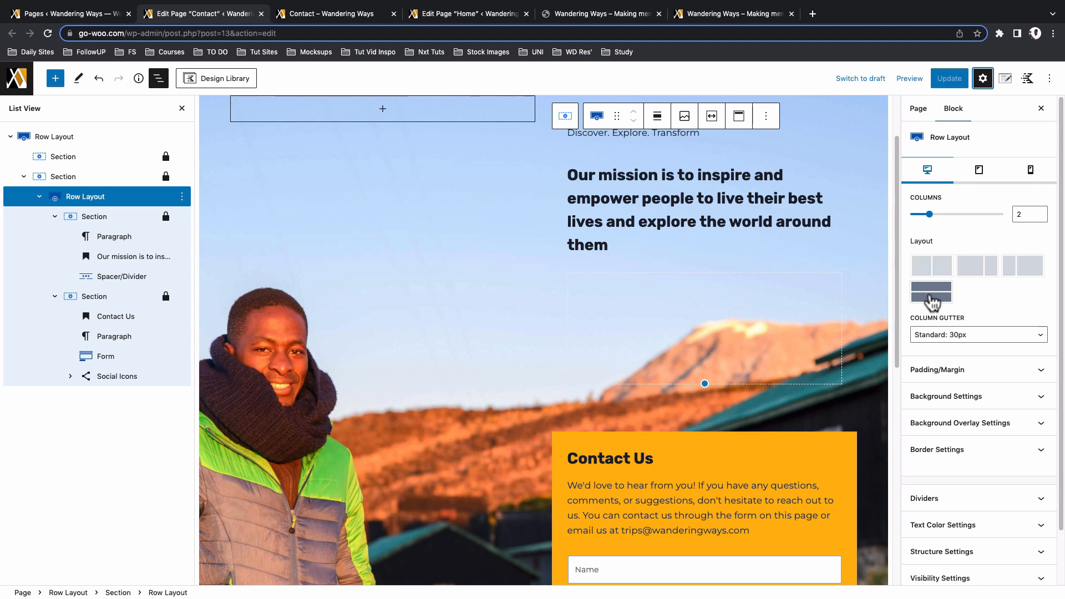
pyautogui.click(115, 219)
pyautogui.click(120, 241)
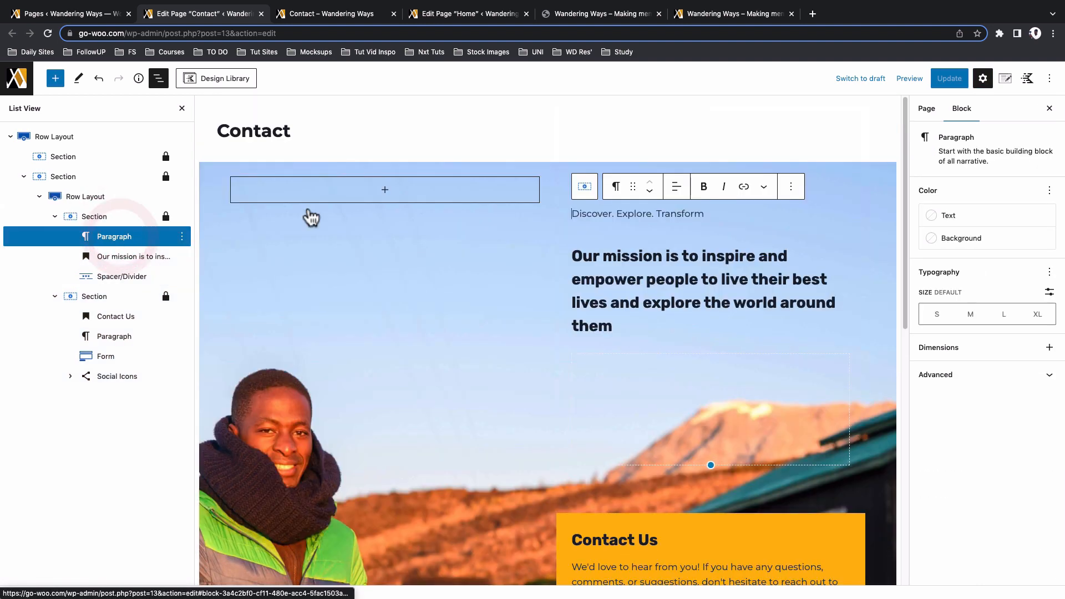
pyautogui.click(595, 256)
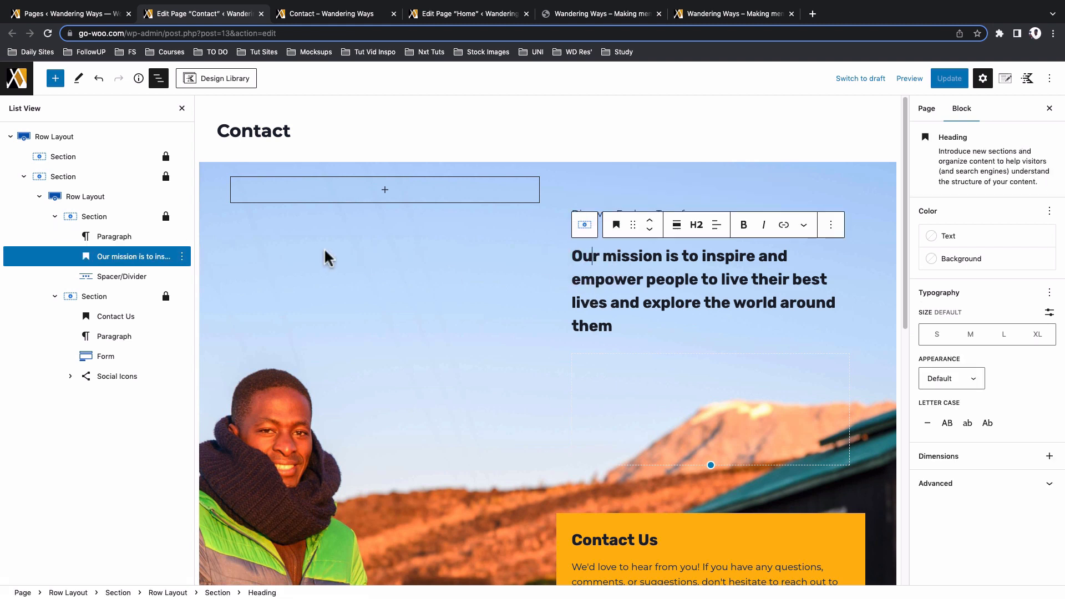
pyautogui.click(126, 276)
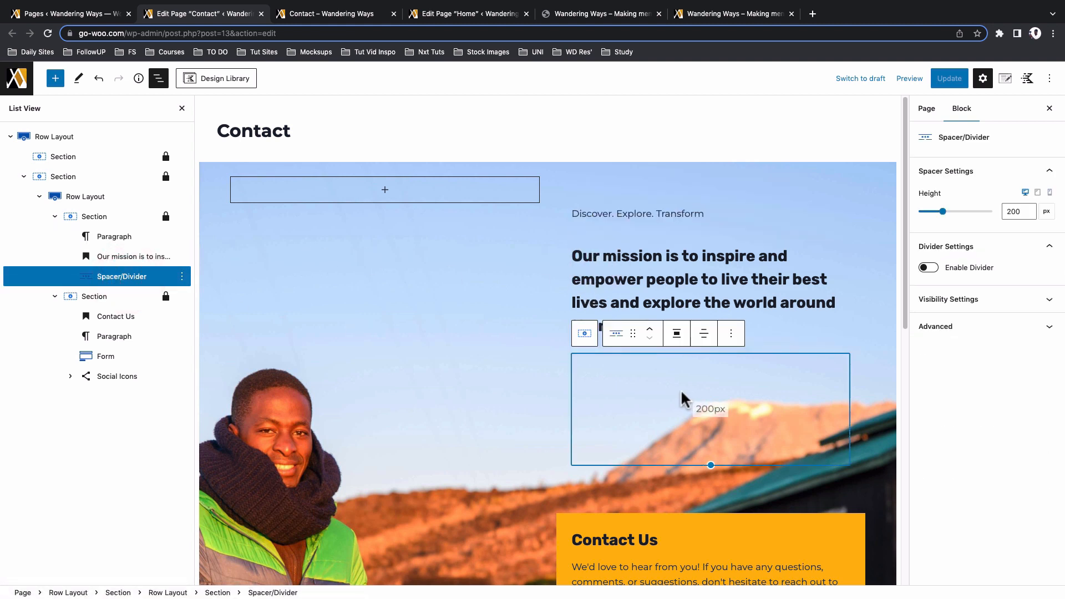
# Inspect the Contact Us heading, paragraph and form blocks in the nested row layout's second section
pyautogui.click(354, 13)
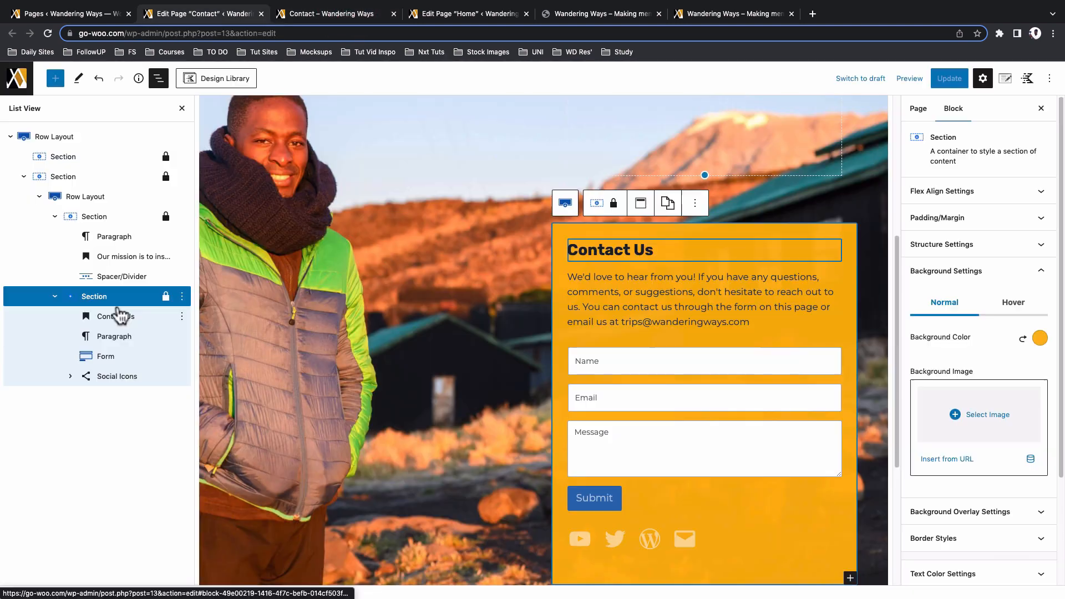
pyautogui.click(121, 316)
pyautogui.click(120, 337)
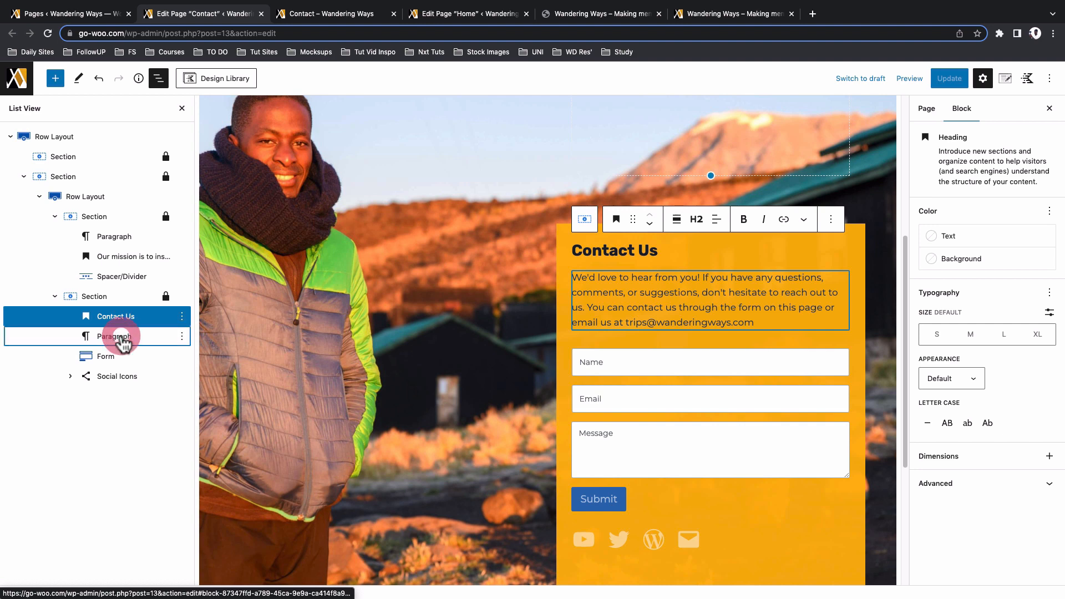
pyautogui.click(114, 358)
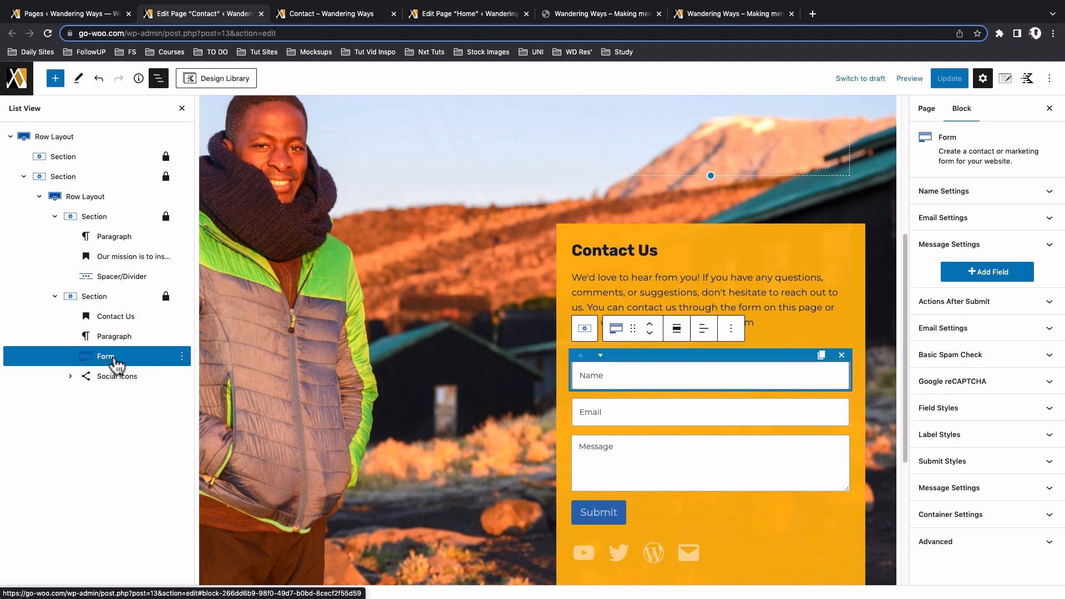
pyautogui.scroll(-2, 203, 312)
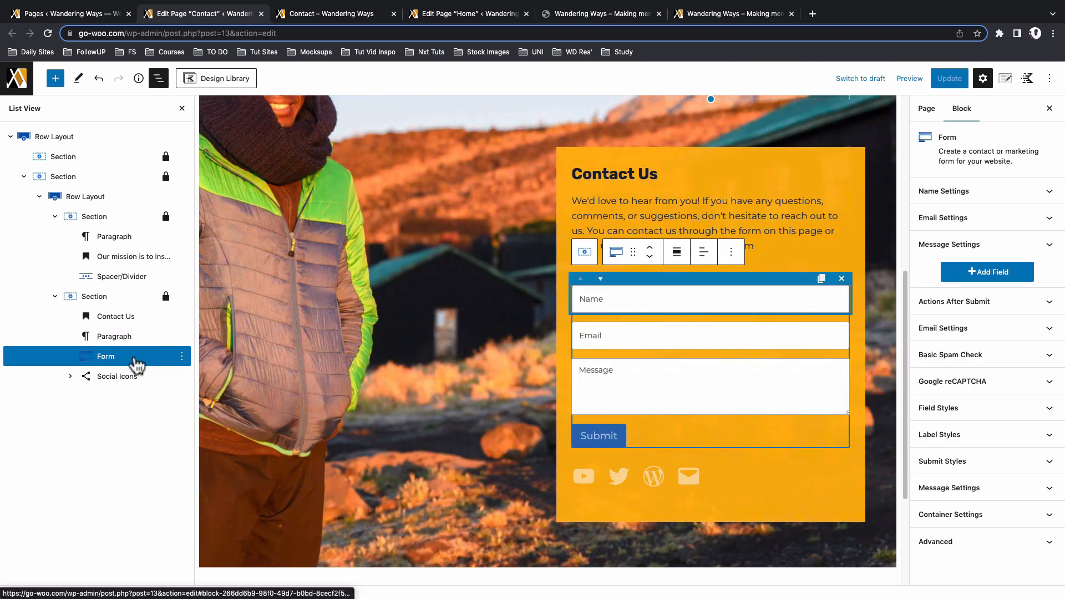
# Search the block library for "form"
pyautogui.click(56, 79)
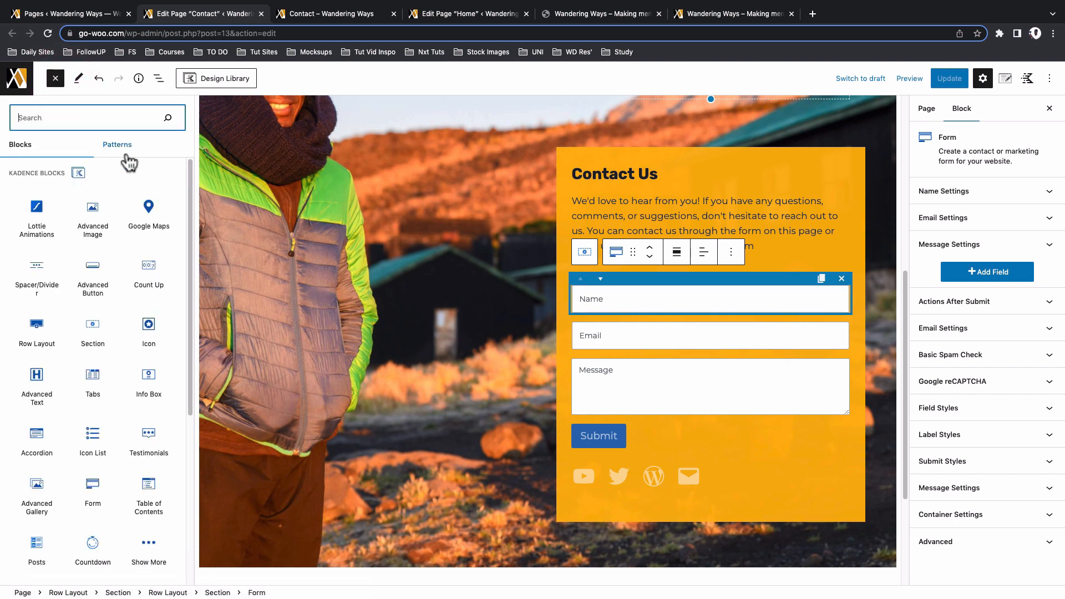
pyautogui.click(106, 116)
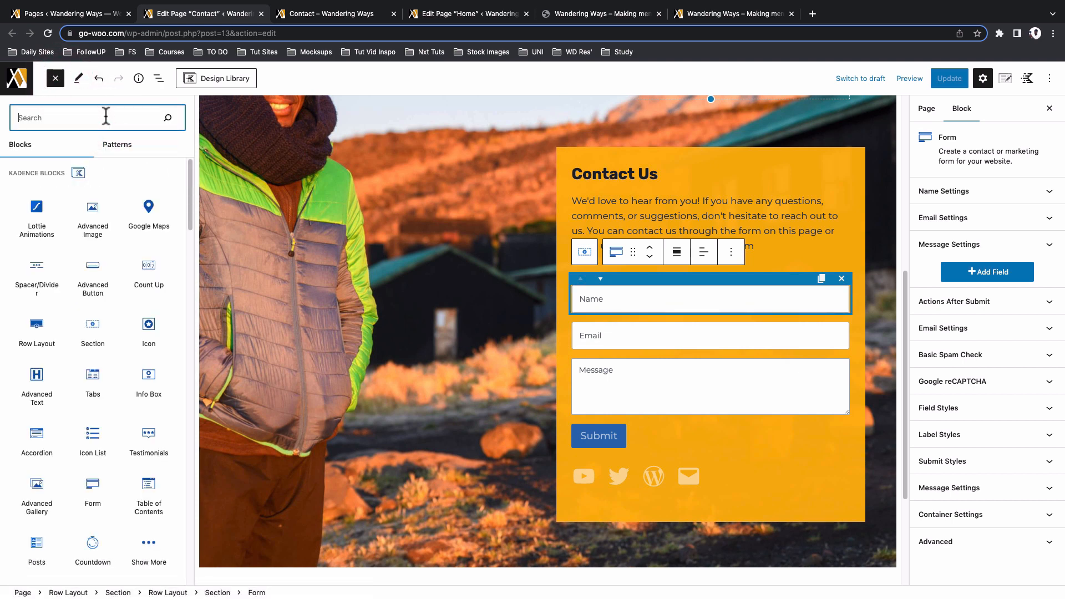
pyautogui.write('fo')
pyautogui.press('BackSpace')
pyautogui.write('r')
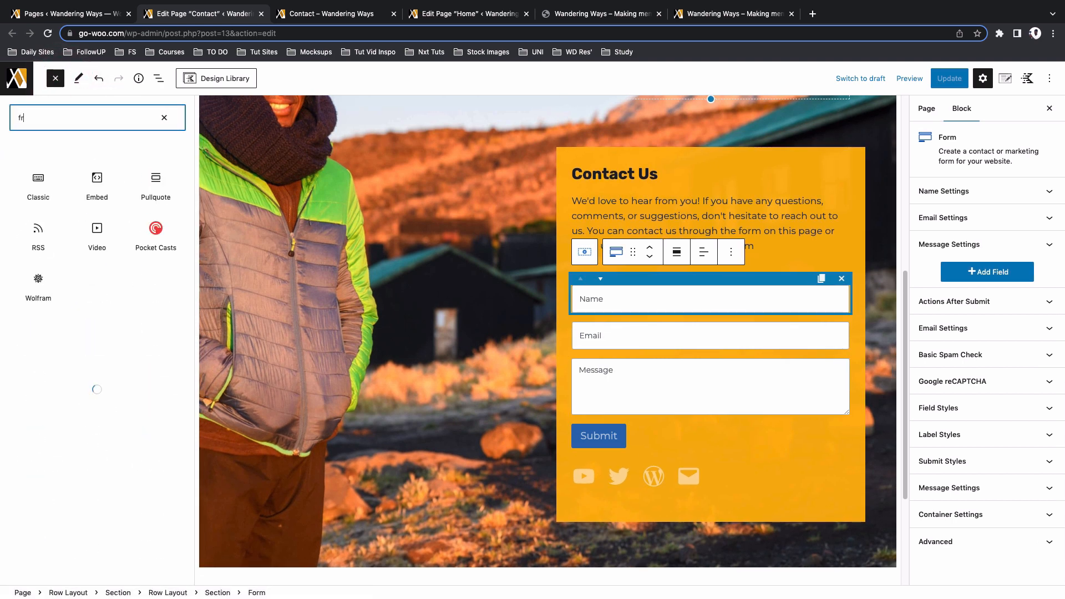
pyautogui.press('BackSpace')
pyautogui.write('orm')
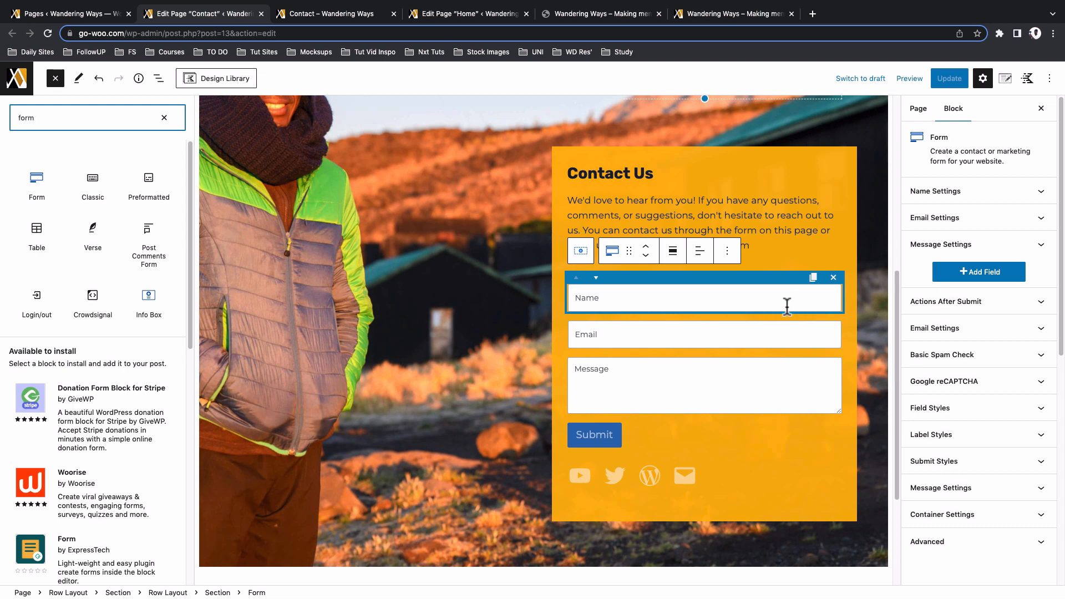
# Open the contact form's Name field settings and examine the available field types and the field label
pyautogui.click(624, 330)
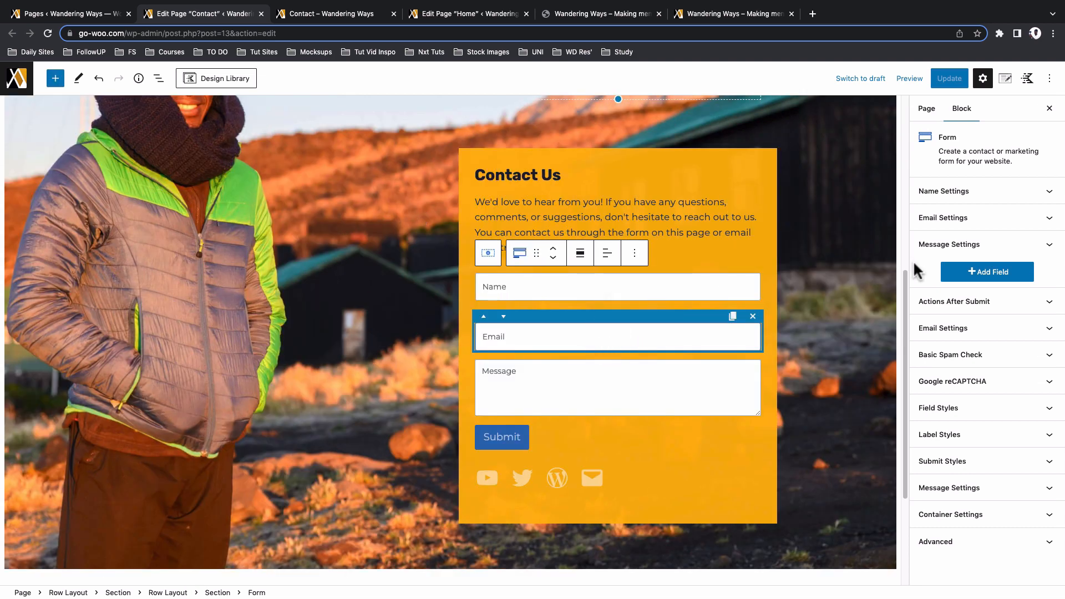
pyautogui.click(1044, 192)
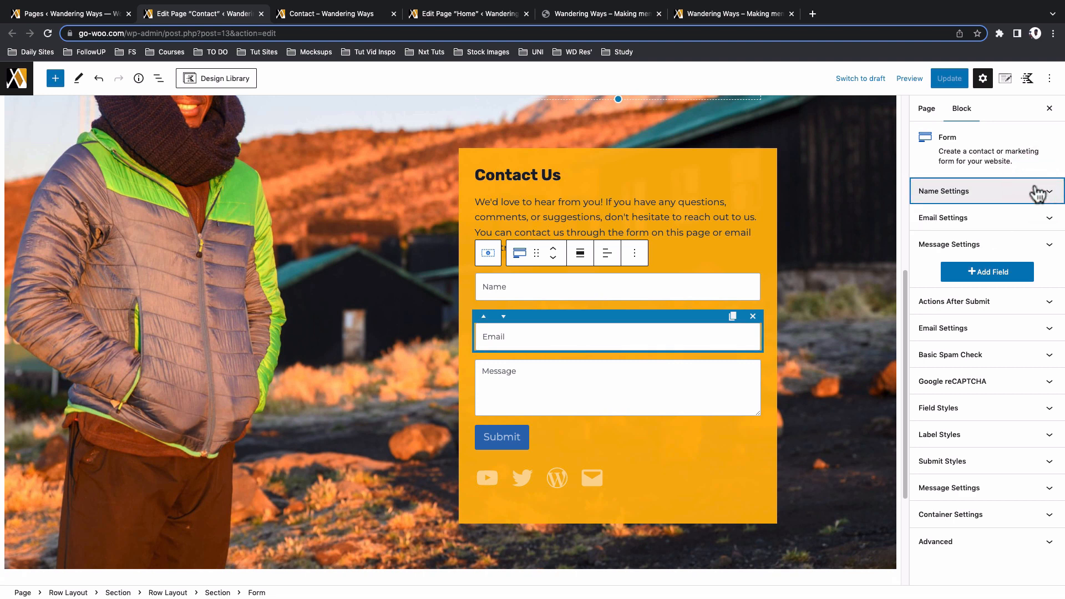
pyautogui.click(581, 286)
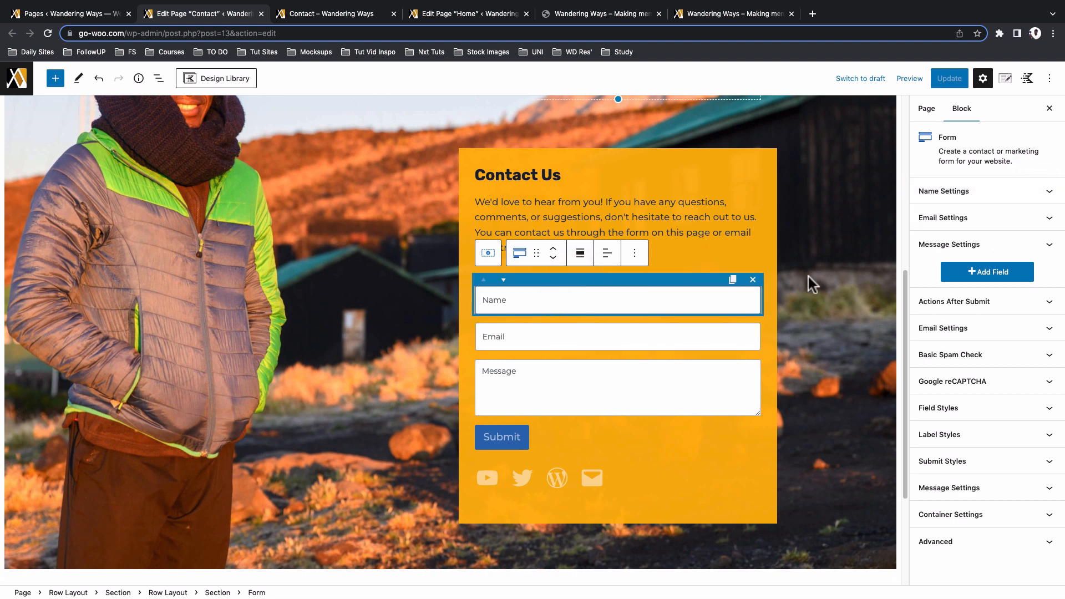
pyautogui.click(1032, 192)
pyautogui.click(1031, 225)
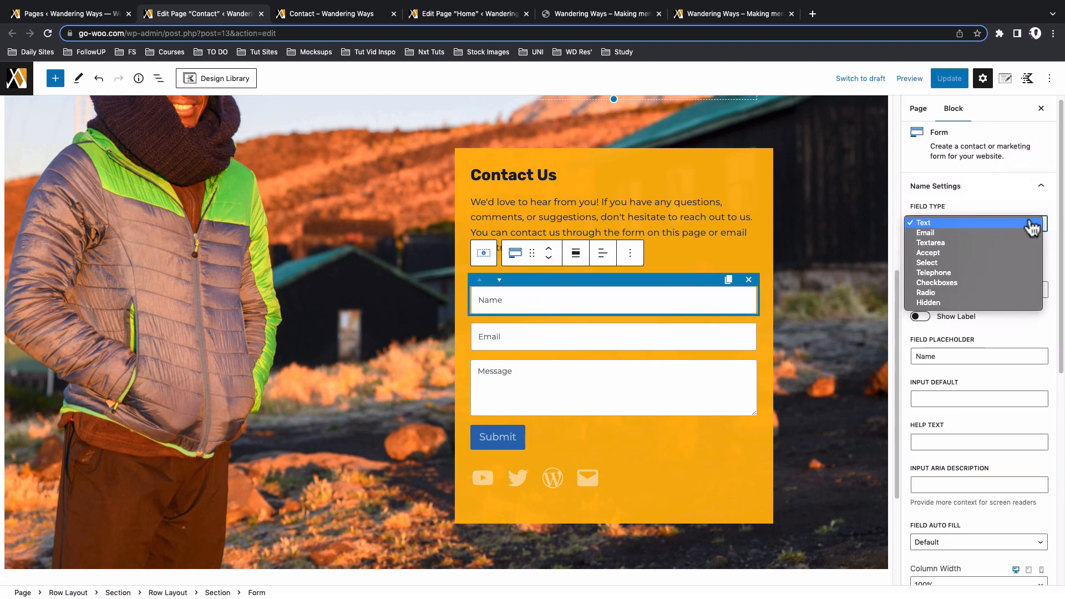
pyautogui.click(1032, 224)
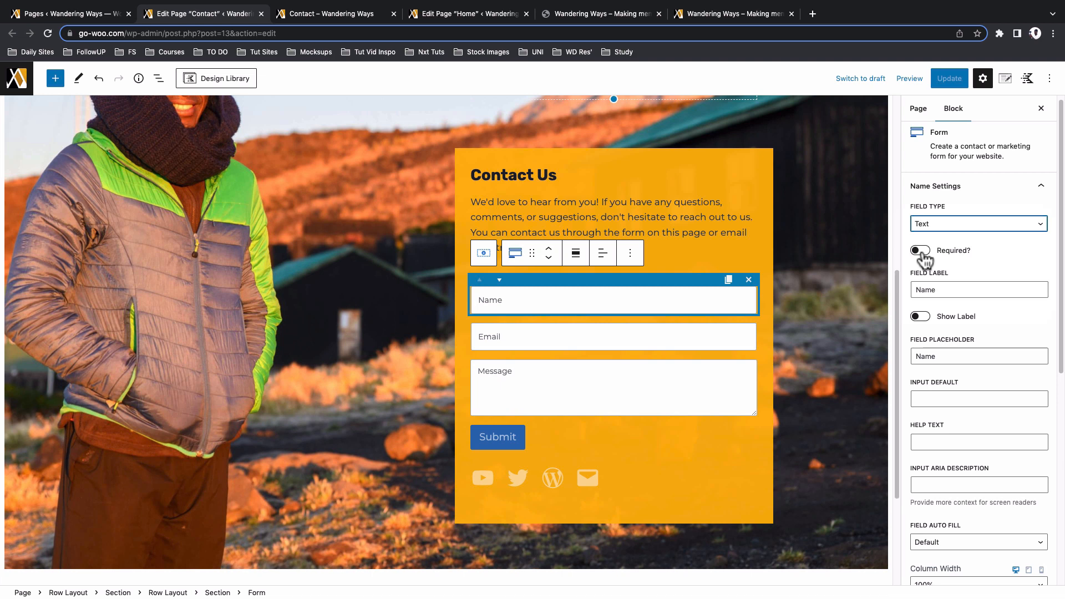
pyautogui.click(950, 290)
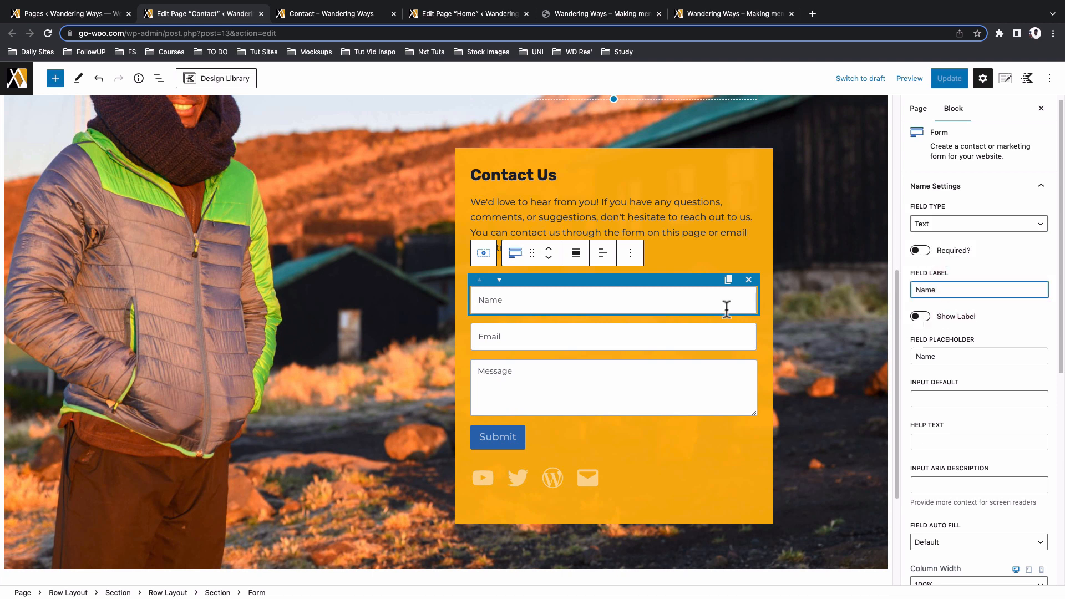
pyautogui.click(706, 382)
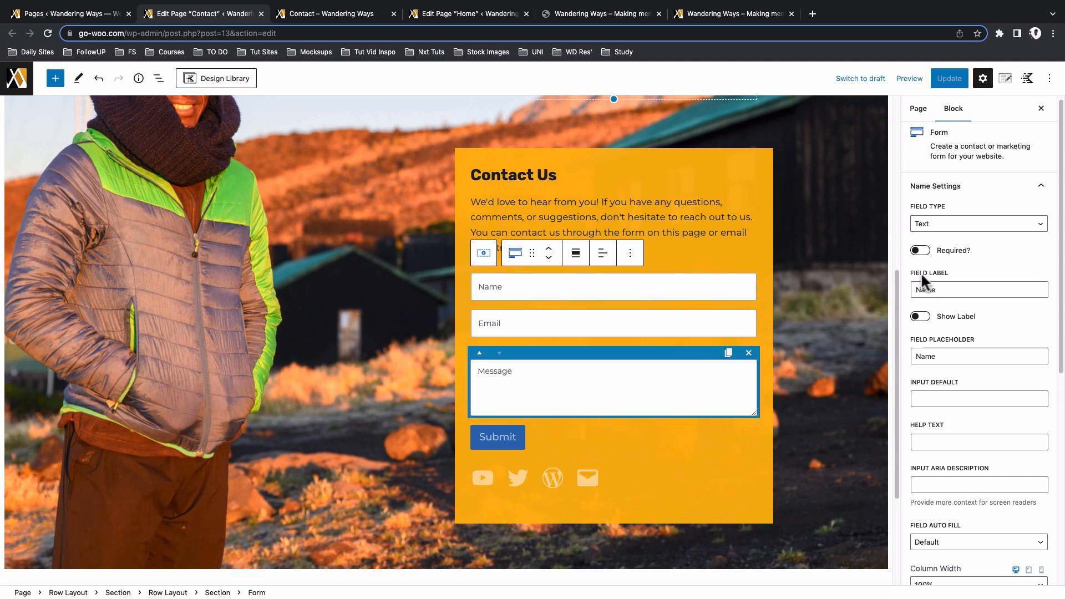
# Turn the Name field's label display on and back off, and check the field's placeholder
pyautogui.click(924, 316)
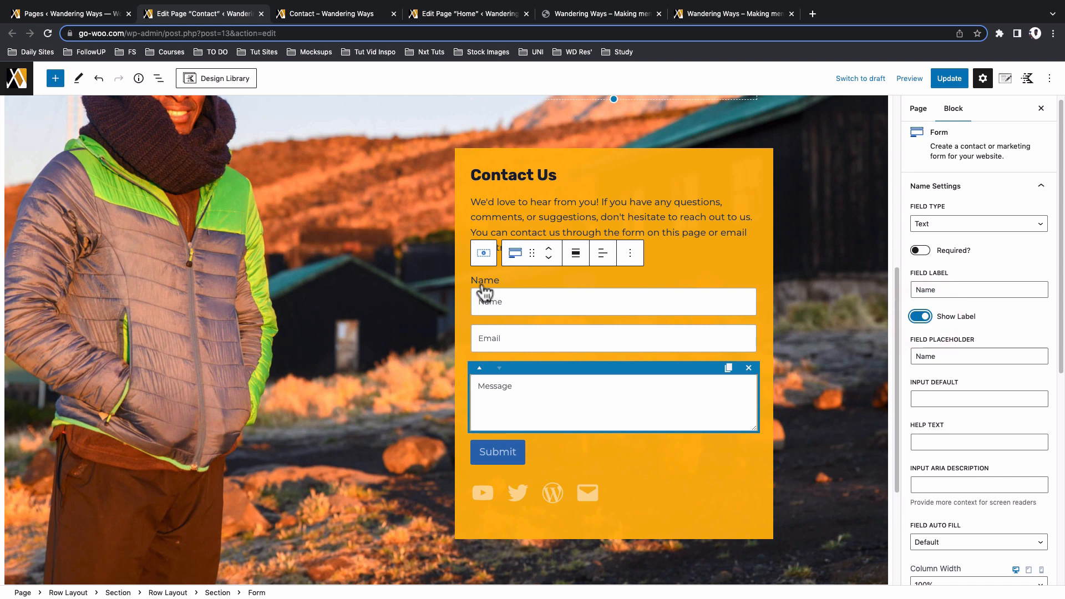
pyautogui.click(919, 316)
pyautogui.click(955, 356)
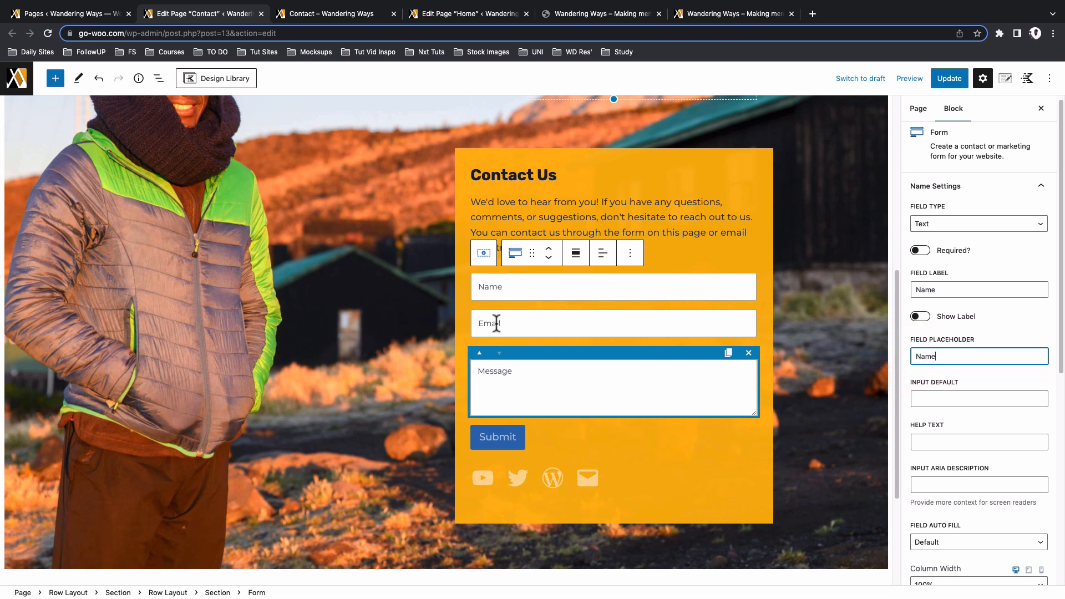
# Review the form's actions after submission, and the recipient address and subject in its email settings
pyautogui.scroll(-5, 965, 422)
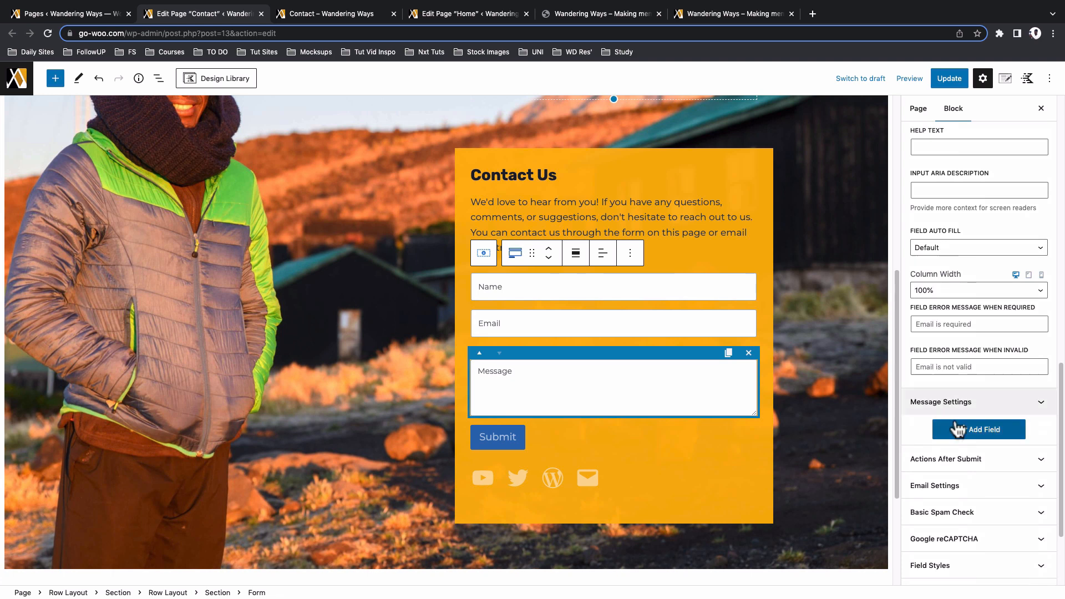
pyautogui.click(959, 460)
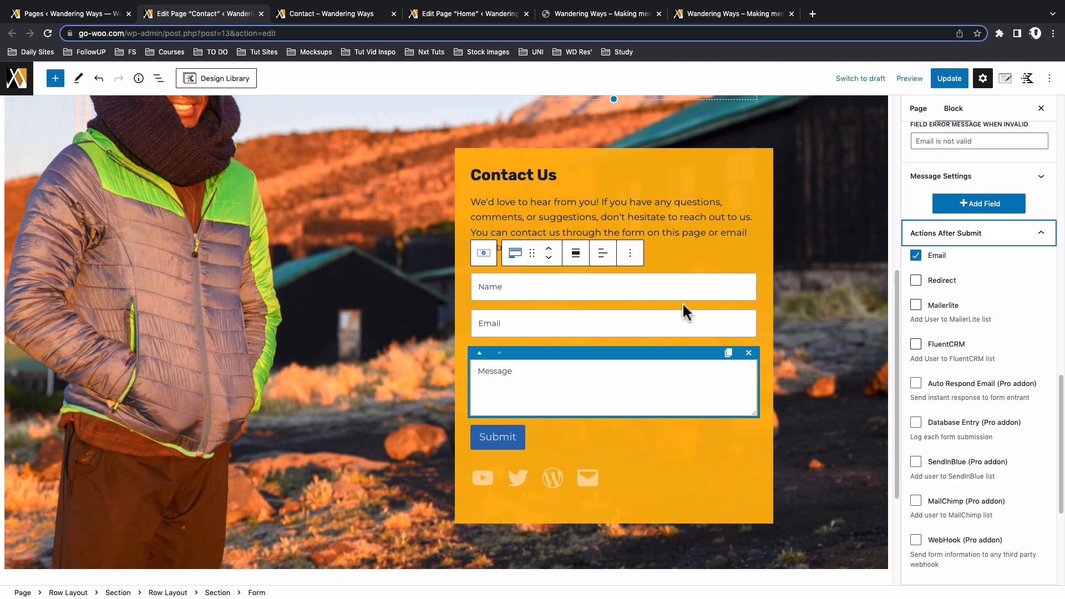
pyautogui.click(1038, 235)
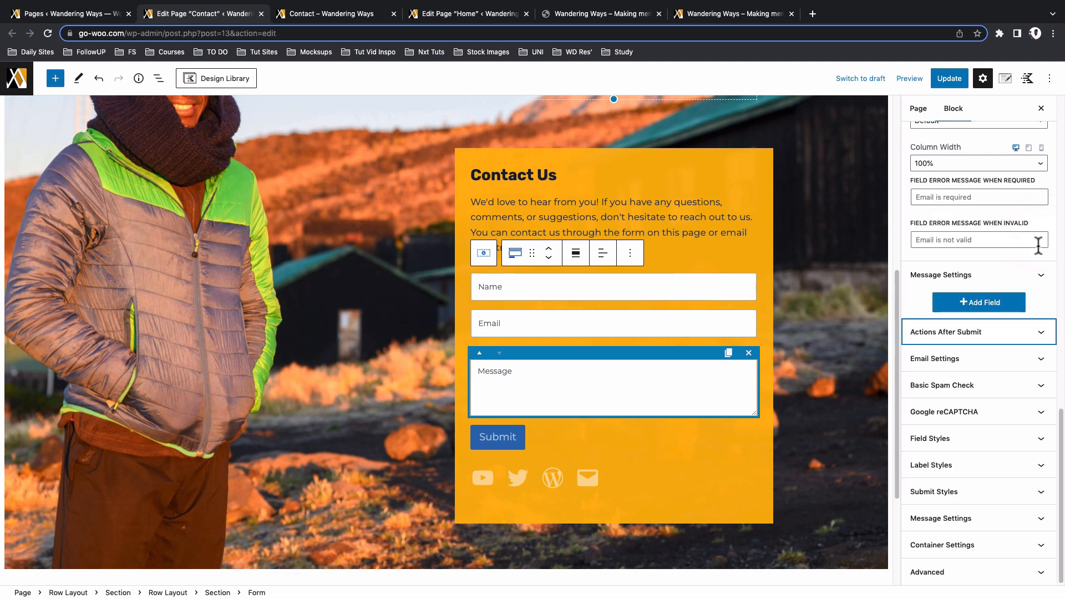
pyautogui.click(1039, 359)
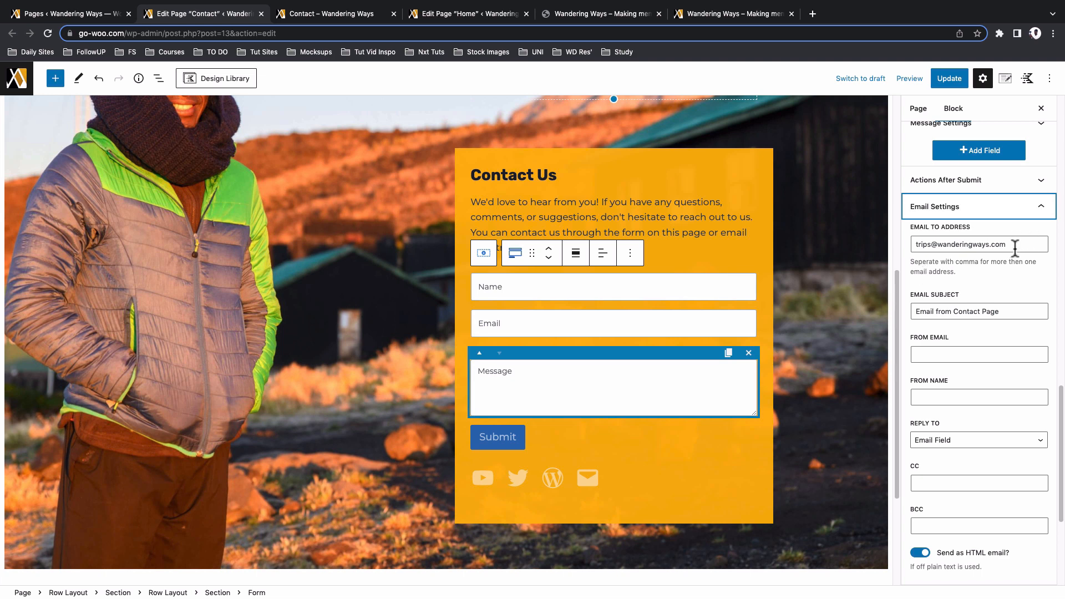
pyautogui.moveTo(1015, 248); pyautogui.dragTo(920, 246)
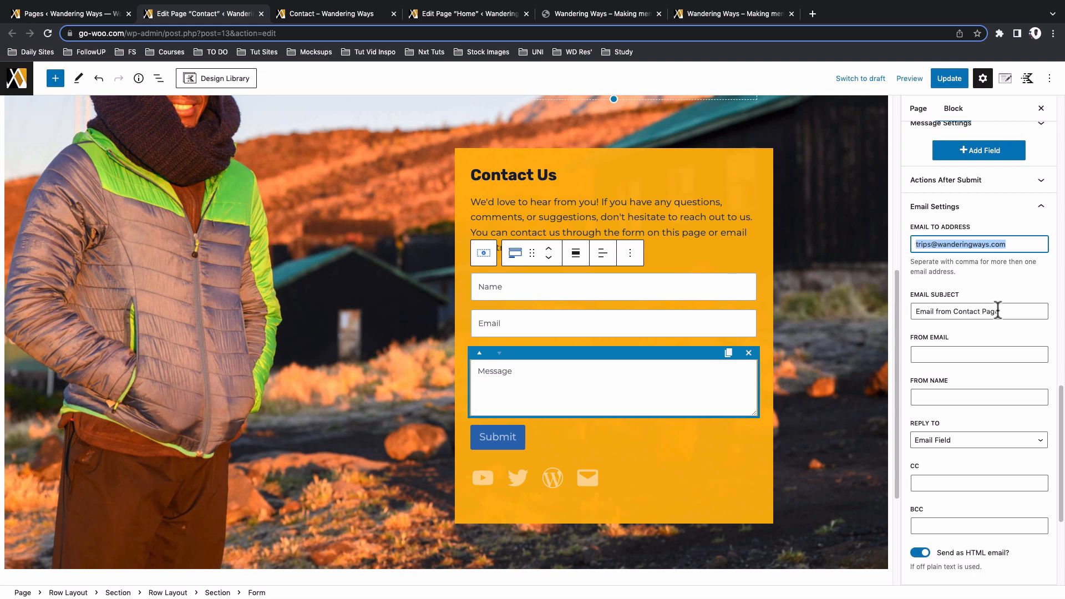
pyautogui.moveTo(998, 310); pyautogui.dragTo(920, 311)
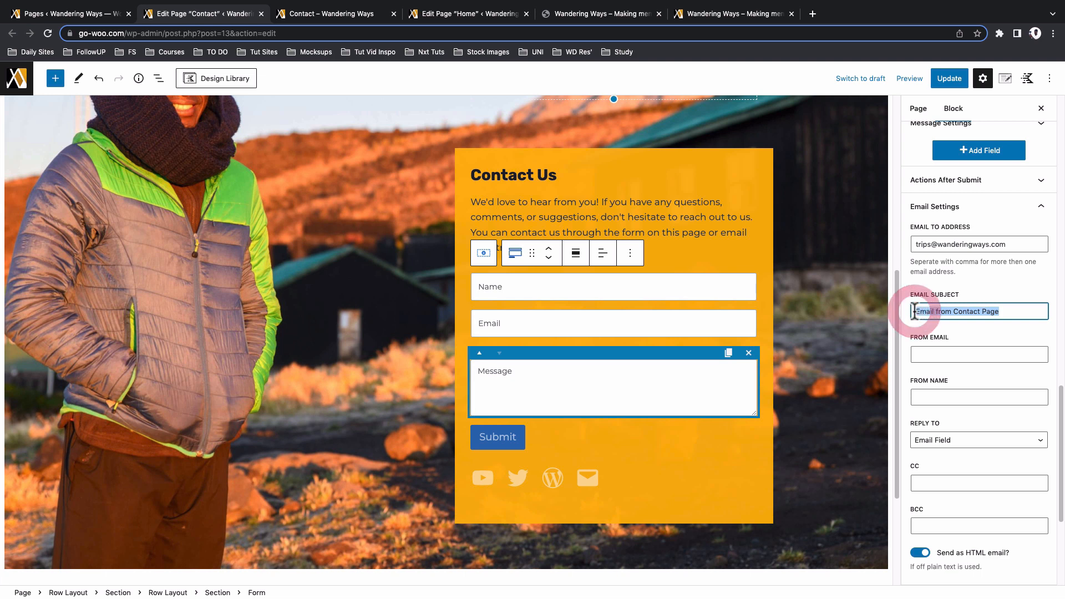
# Add a fourth text field to the contact form with its label hidden and the placeholder "Subject"
pyautogui.click(1043, 215)
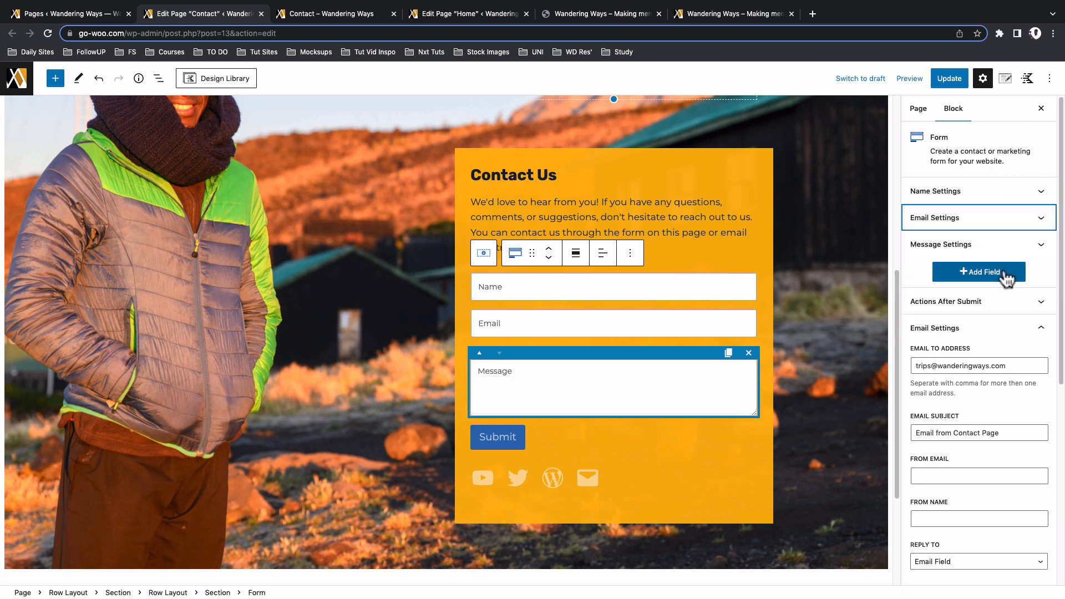
pyautogui.click(1005, 275)
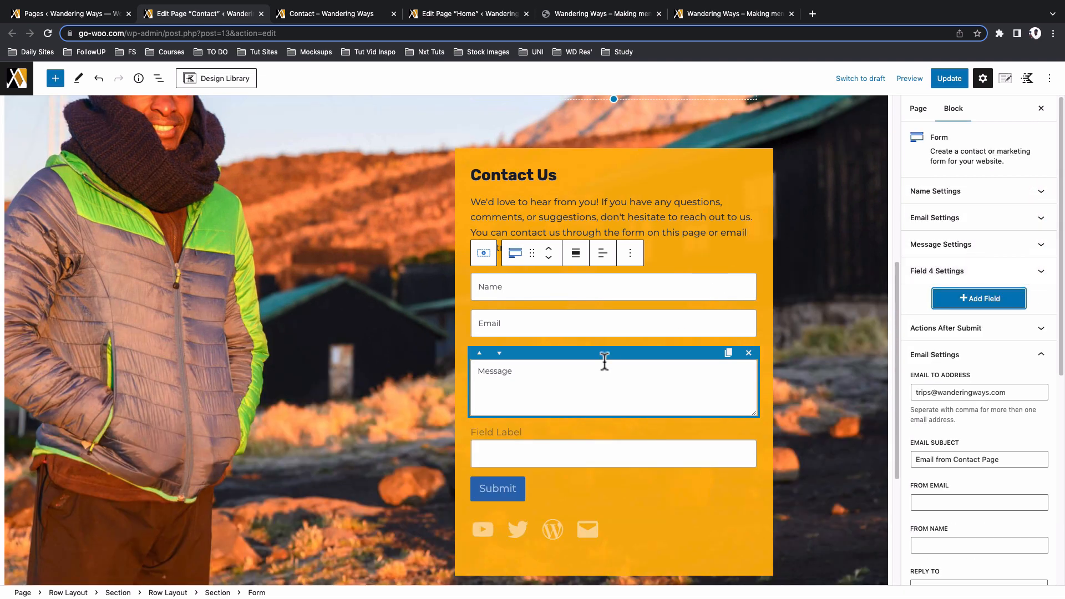
pyautogui.click(1041, 272)
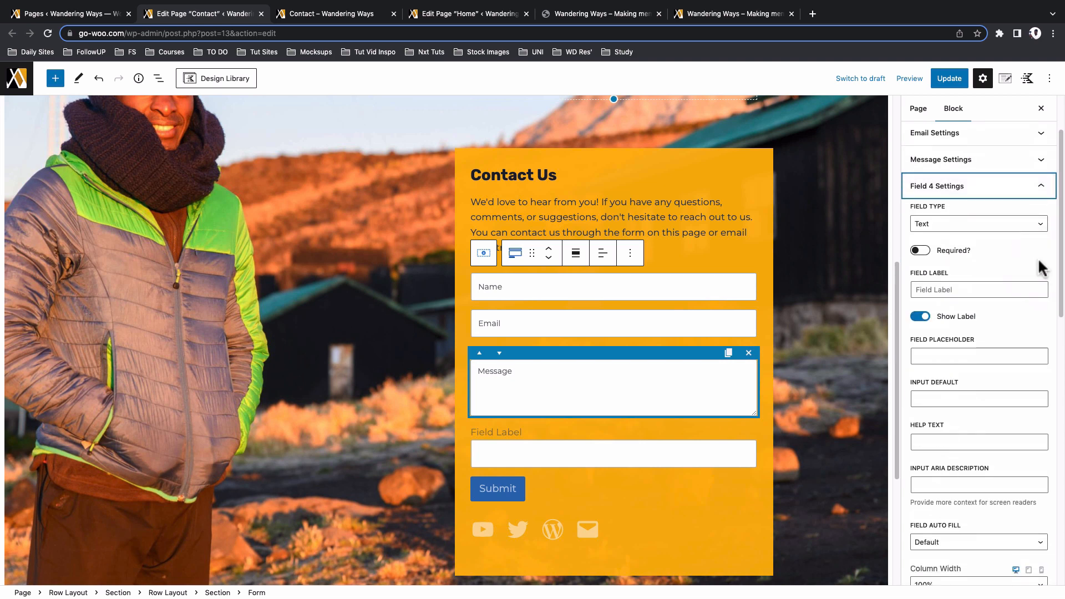
pyautogui.click(963, 226)
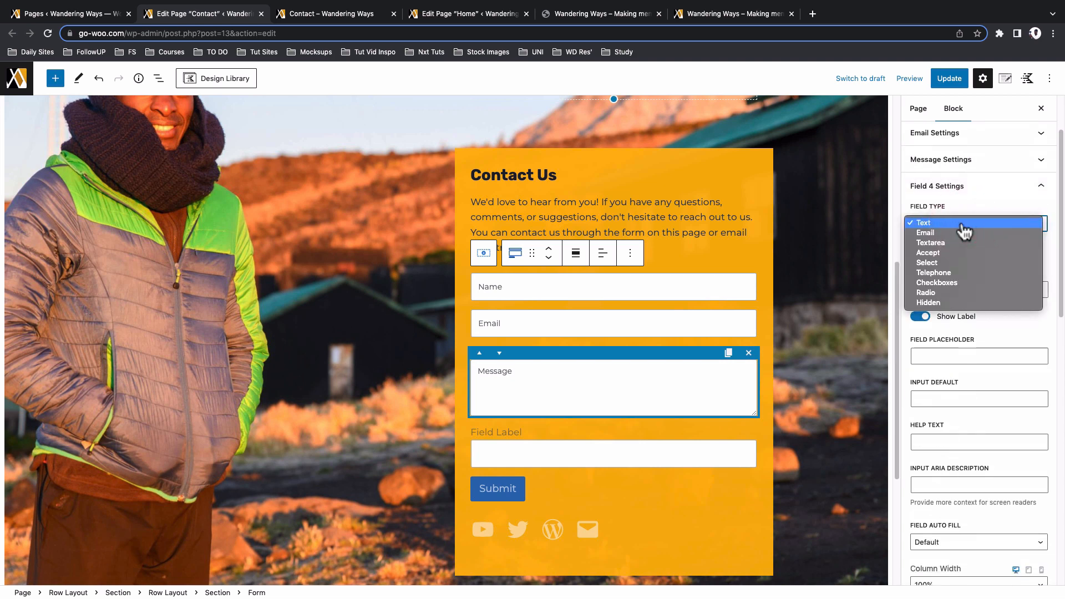
pyautogui.click(963, 224)
pyautogui.click(938, 288)
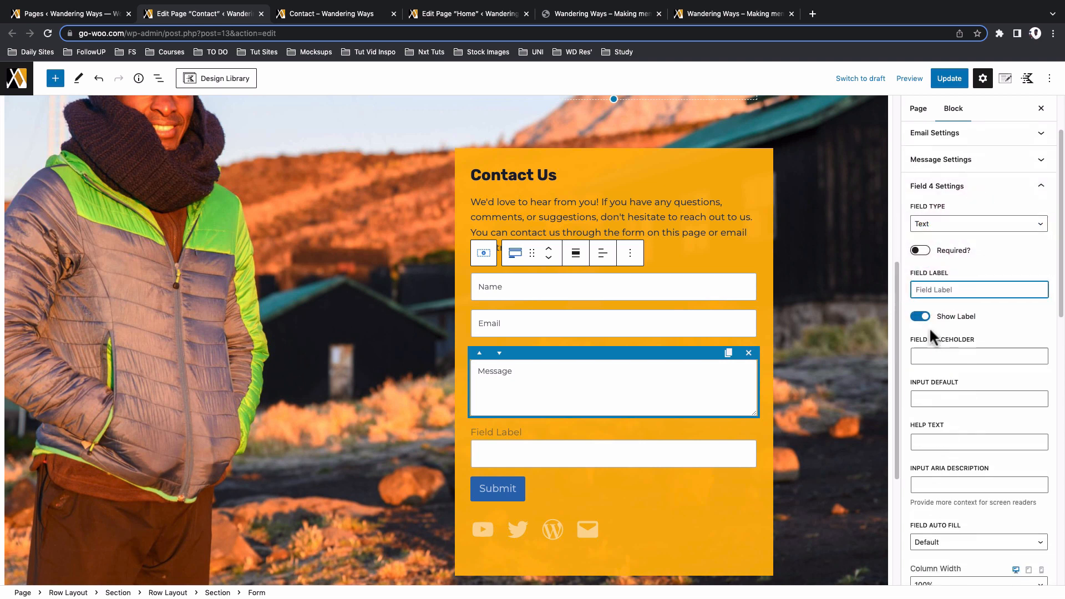
pyautogui.click(921, 317)
pyautogui.click(929, 355)
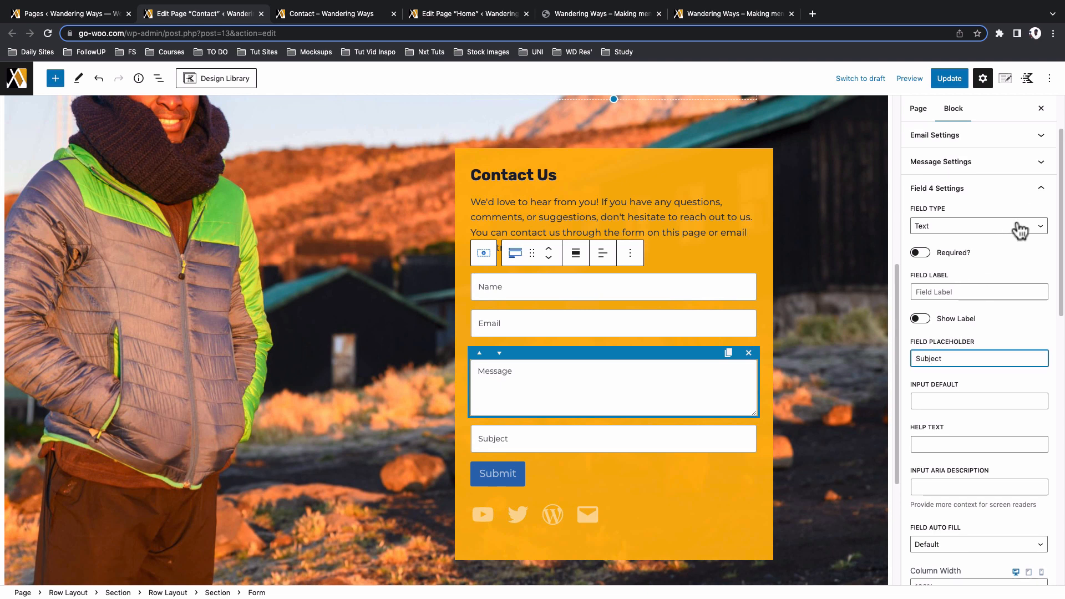
pyautogui.click(1041, 189)
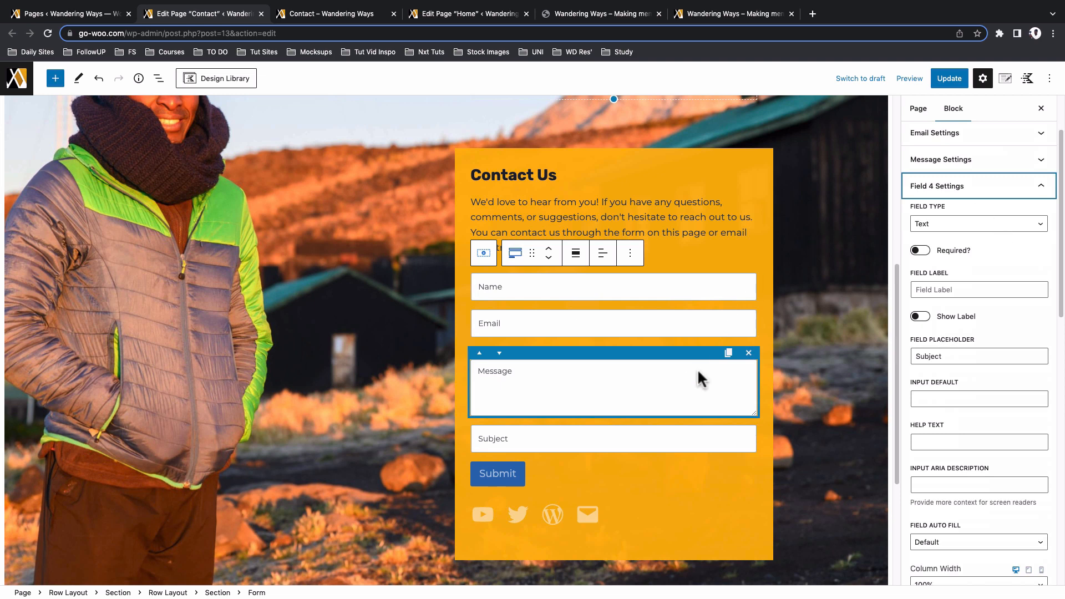
# Move the Subject field up two places in the form, directly below the Name field
pyautogui.click(709, 437)
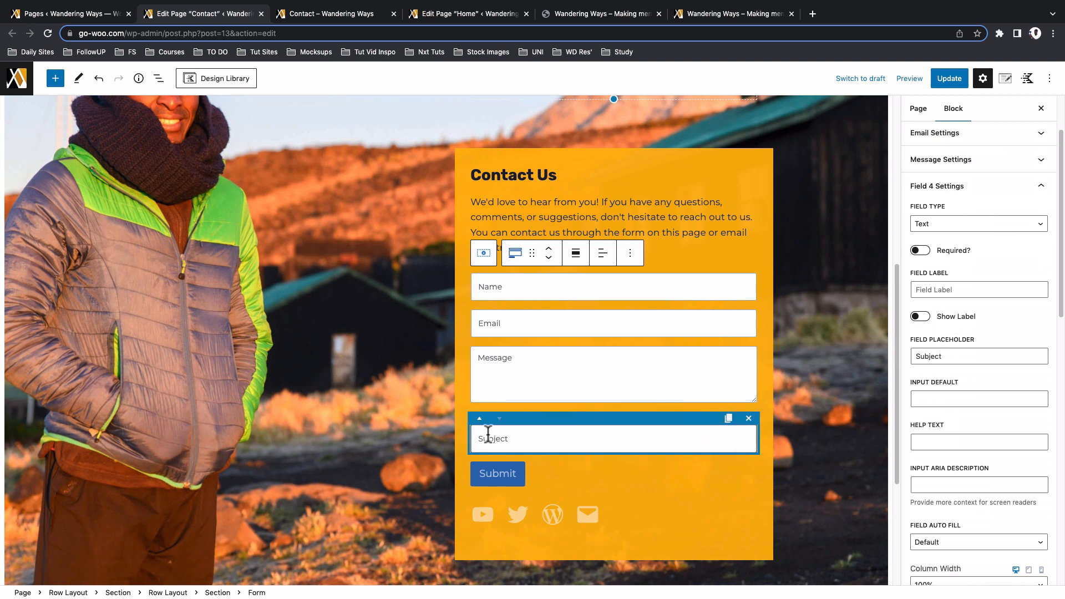
pyautogui.click(479, 420)
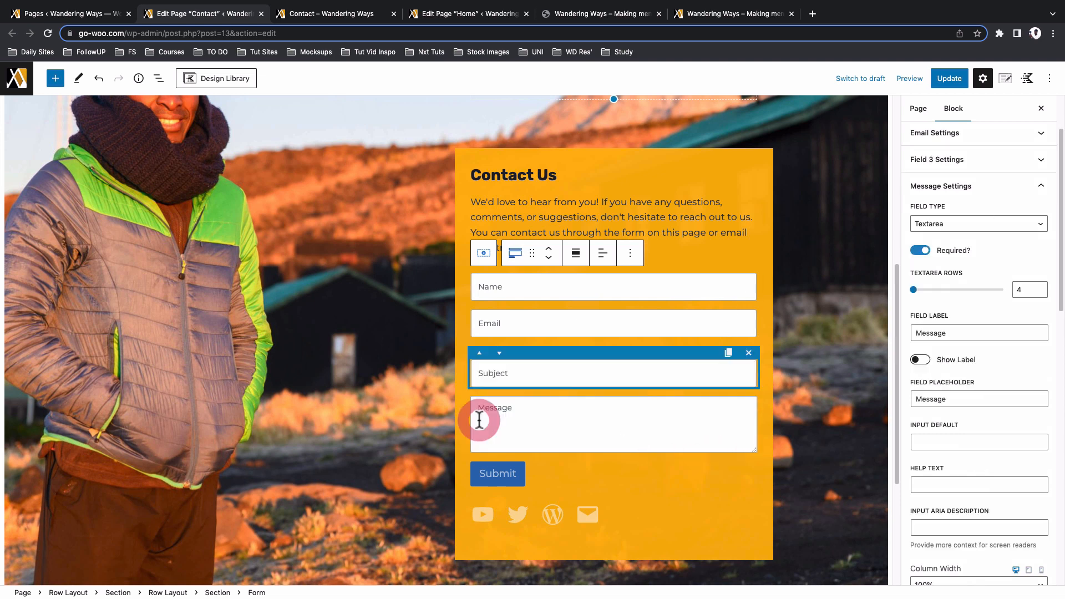
pyautogui.click(480, 354)
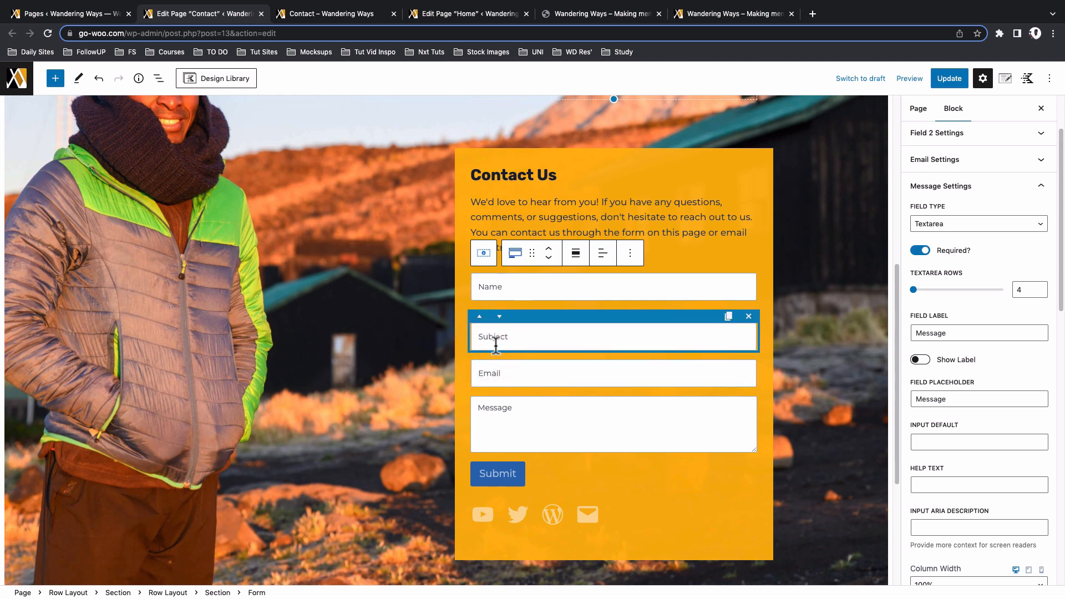
pyautogui.click(497, 337)
pyautogui.click(493, 373)
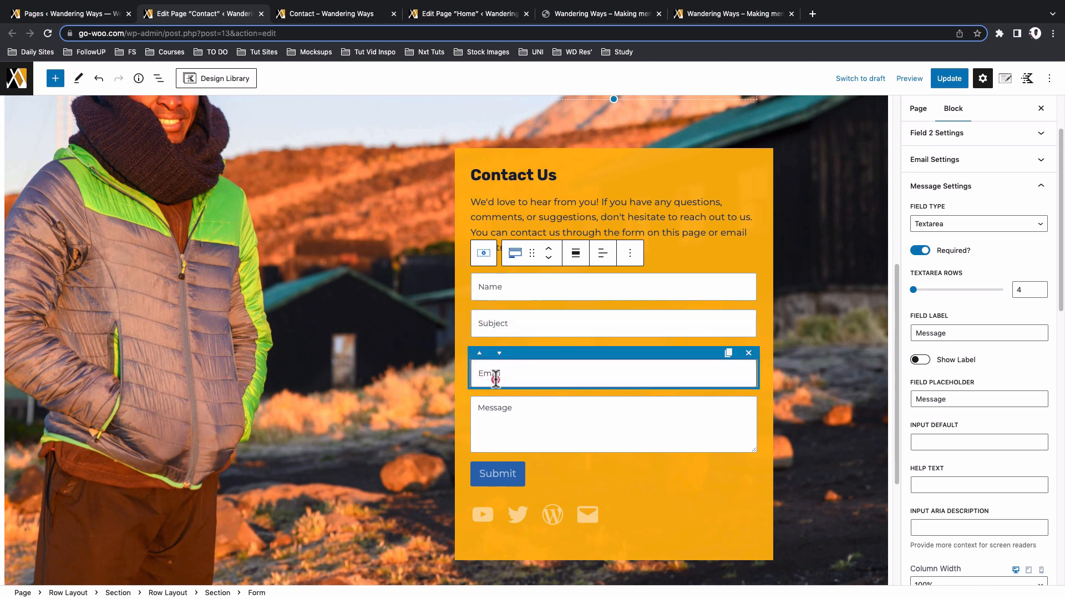
pyautogui.click(505, 327)
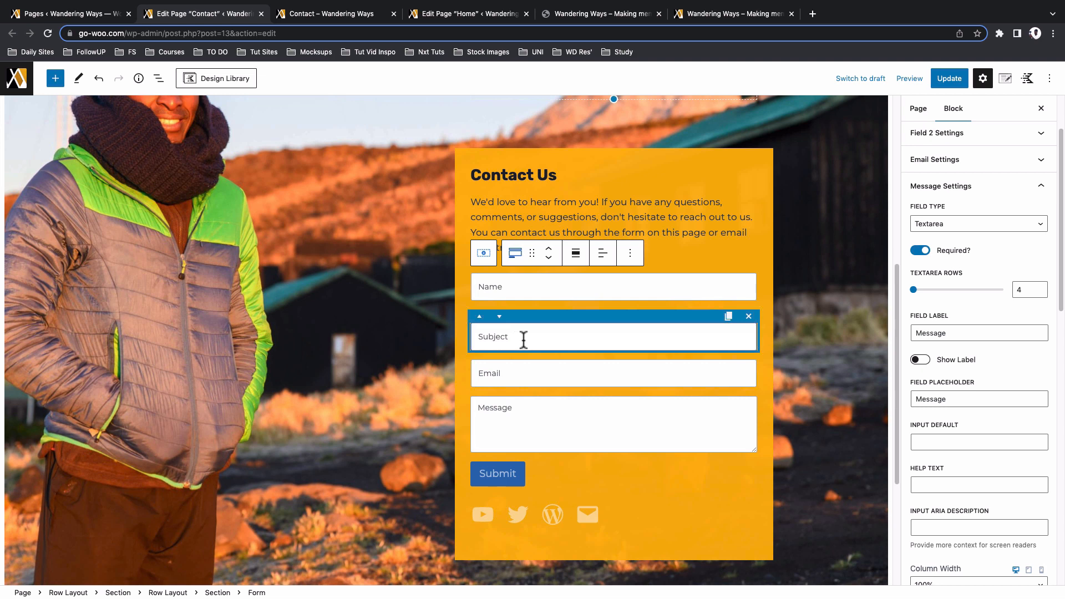
# Check the email subject in the form's email settings and remove the Subject field from the contact form
pyautogui.scroll(-5, 943, 388)
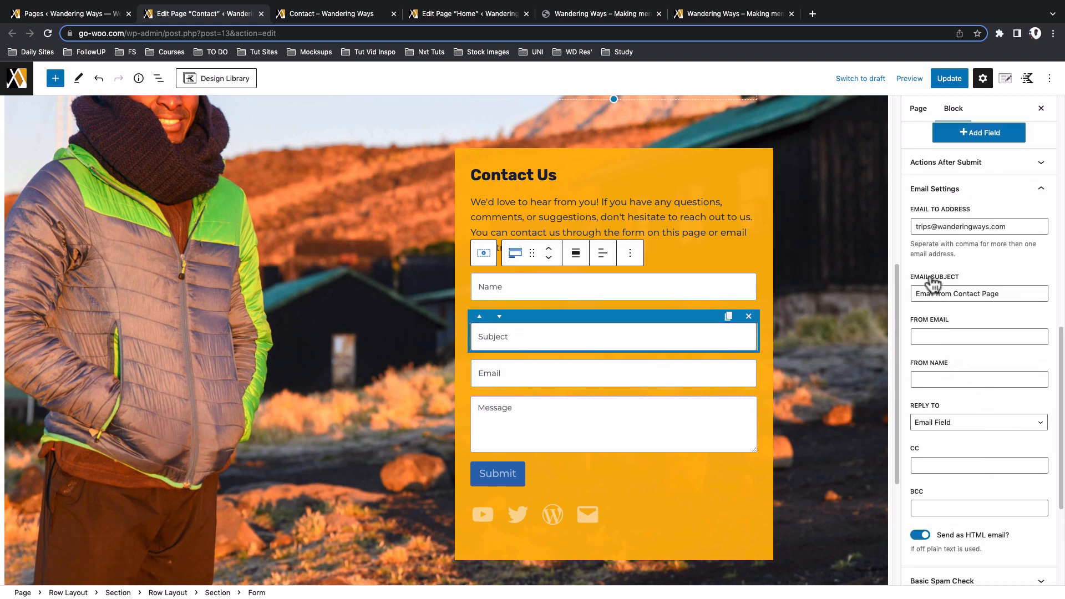
pyautogui.tripleClick(949, 293)
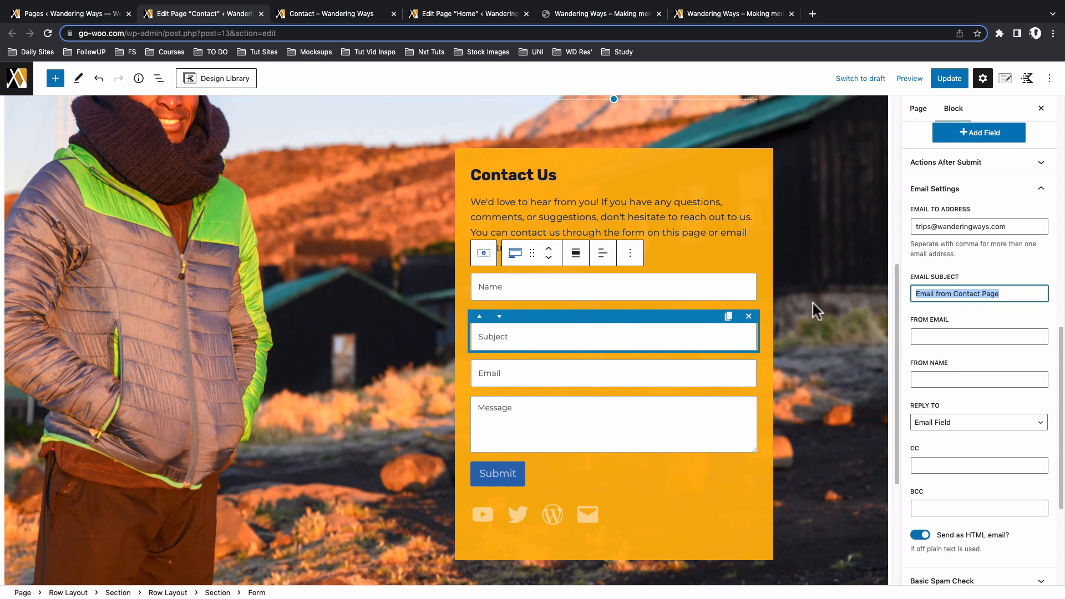
pyautogui.doubleClick(971, 293)
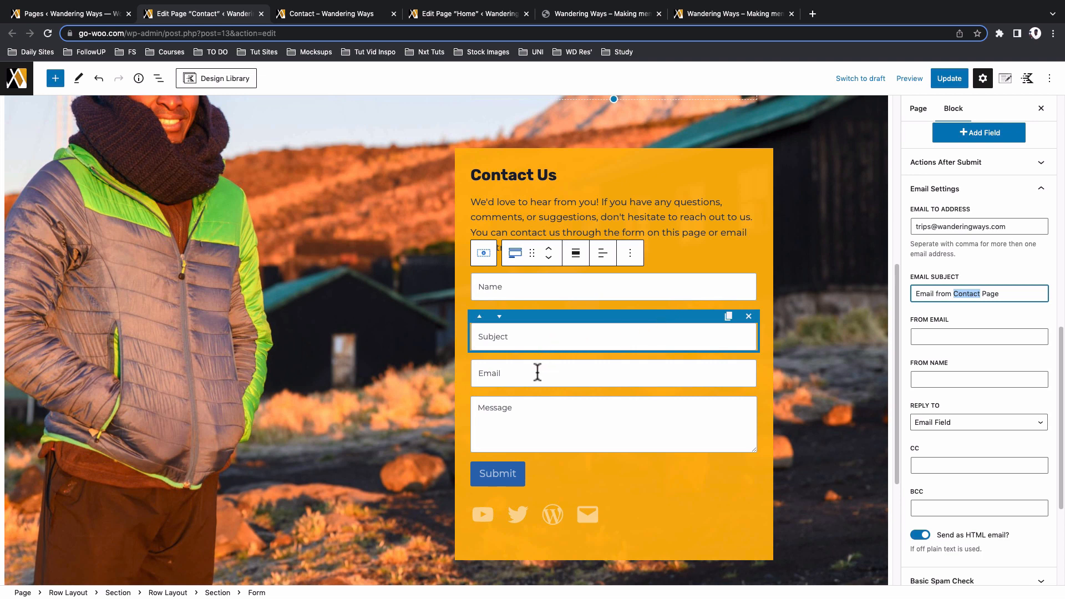
pyautogui.click(749, 316)
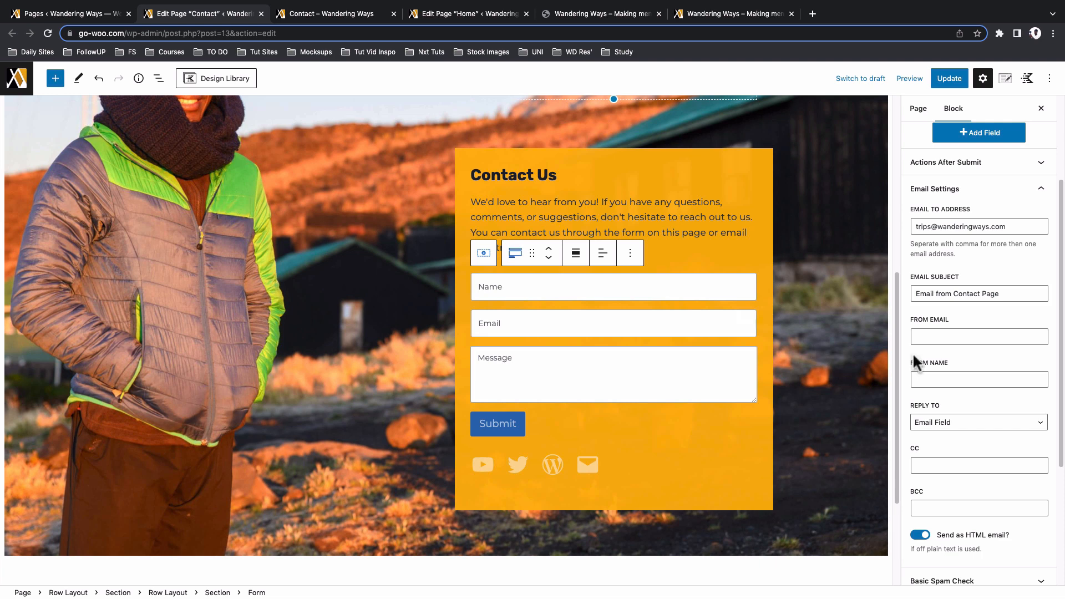
# Review the contact form's field styles, label styles, and success and error message settings
pyautogui.scroll(-5, 1004, 337)
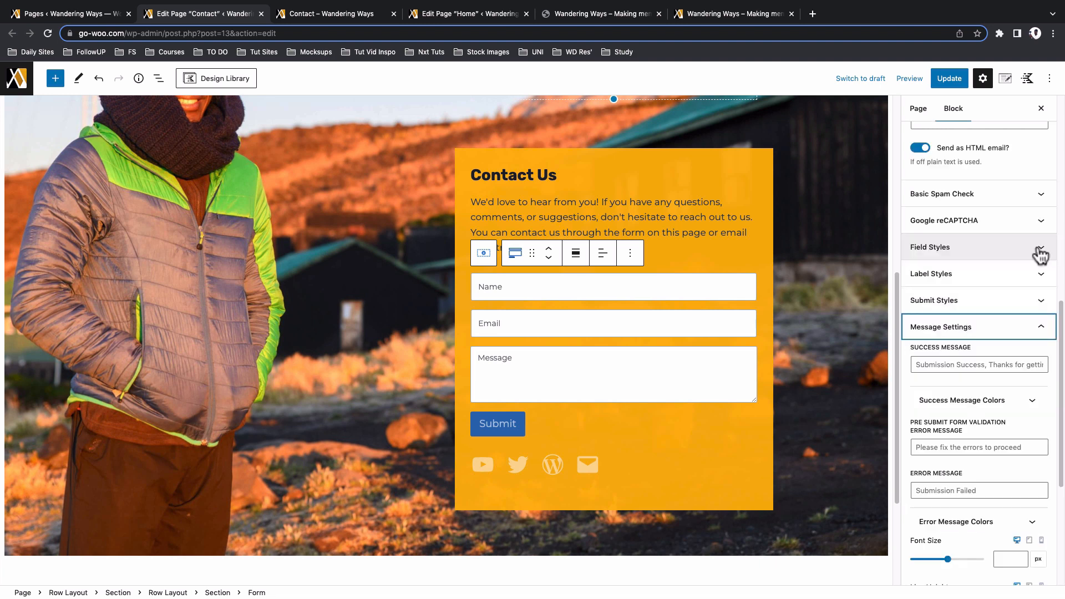
pyautogui.click(1041, 251)
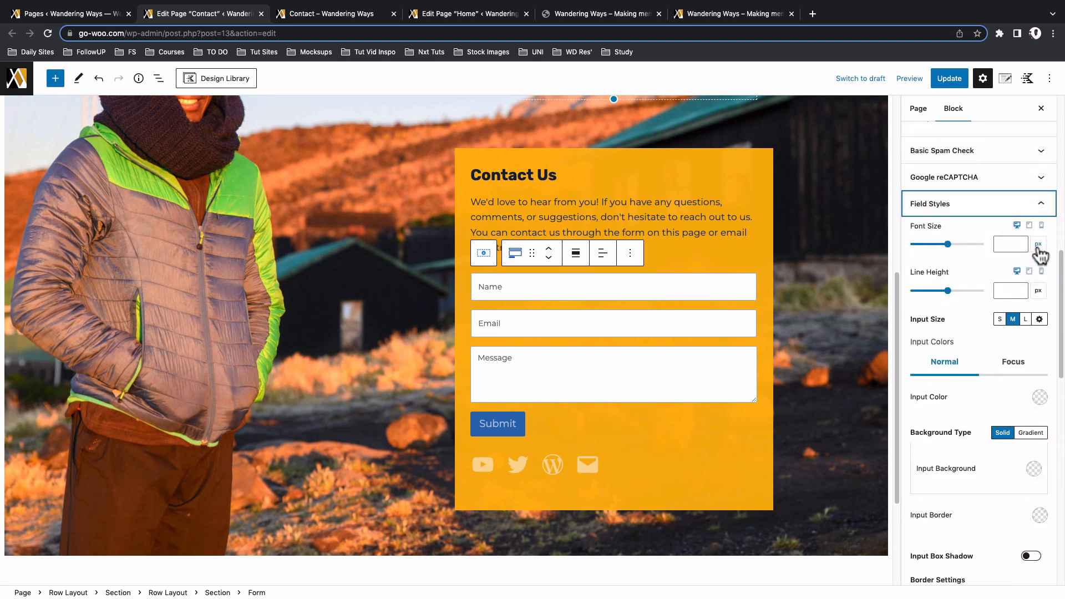
pyautogui.click(1041, 208)
pyautogui.click(1041, 233)
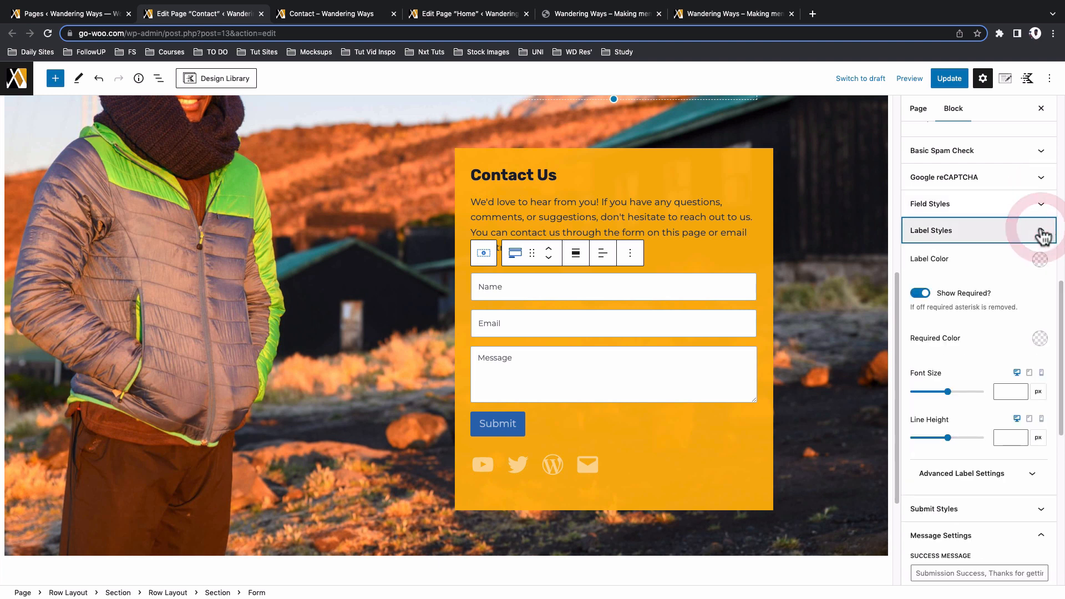
pyautogui.click(1040, 232)
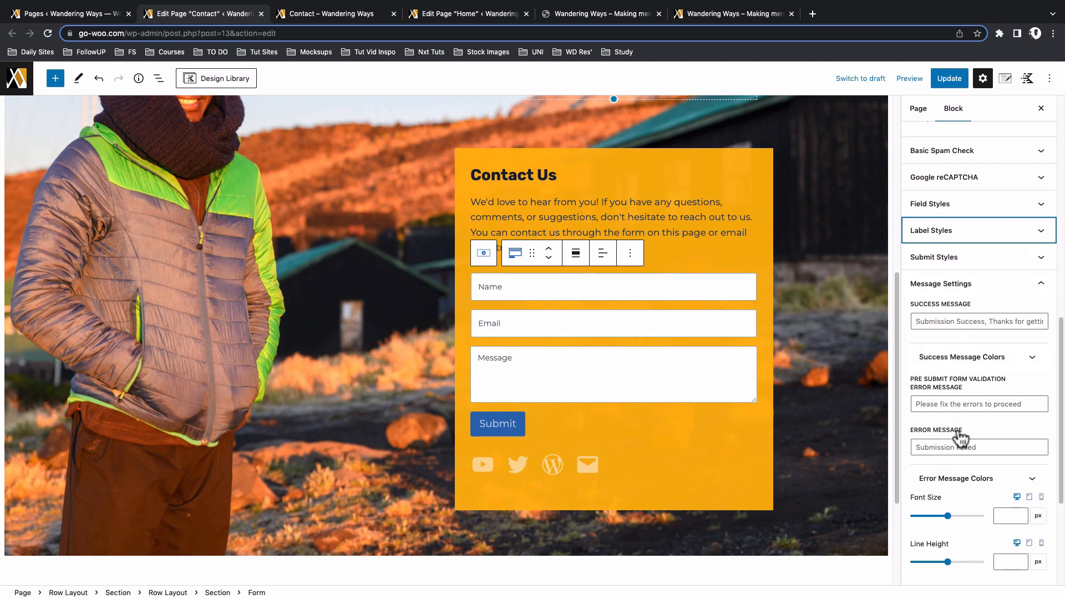
pyautogui.scroll(-1, 959, 436)
pyautogui.scroll(7, 812, 381)
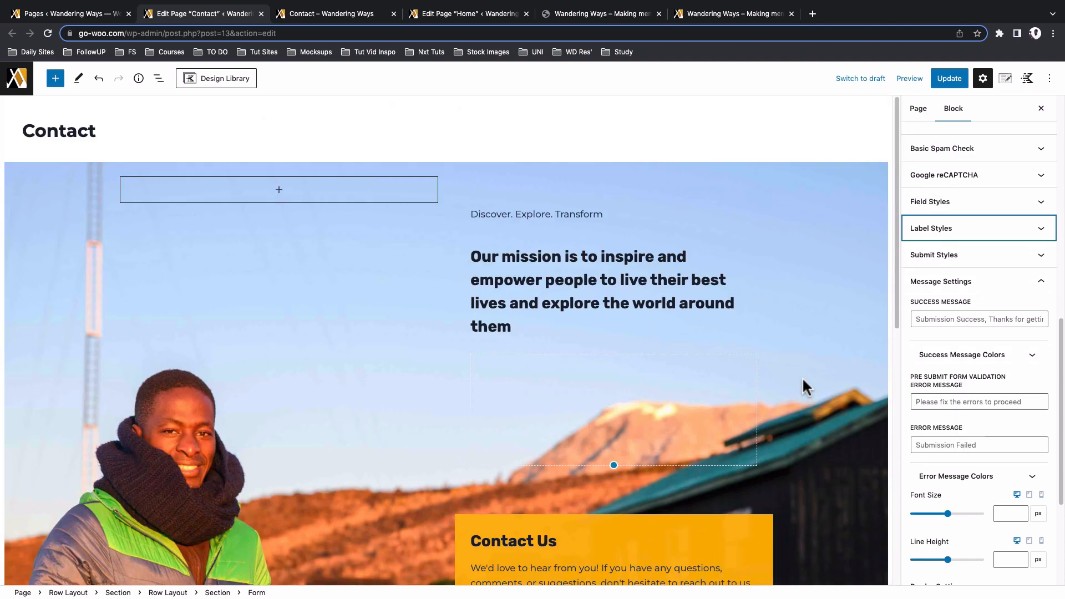
# Update the Contact page and look through its live version from header to footer
pyautogui.click(950, 77)
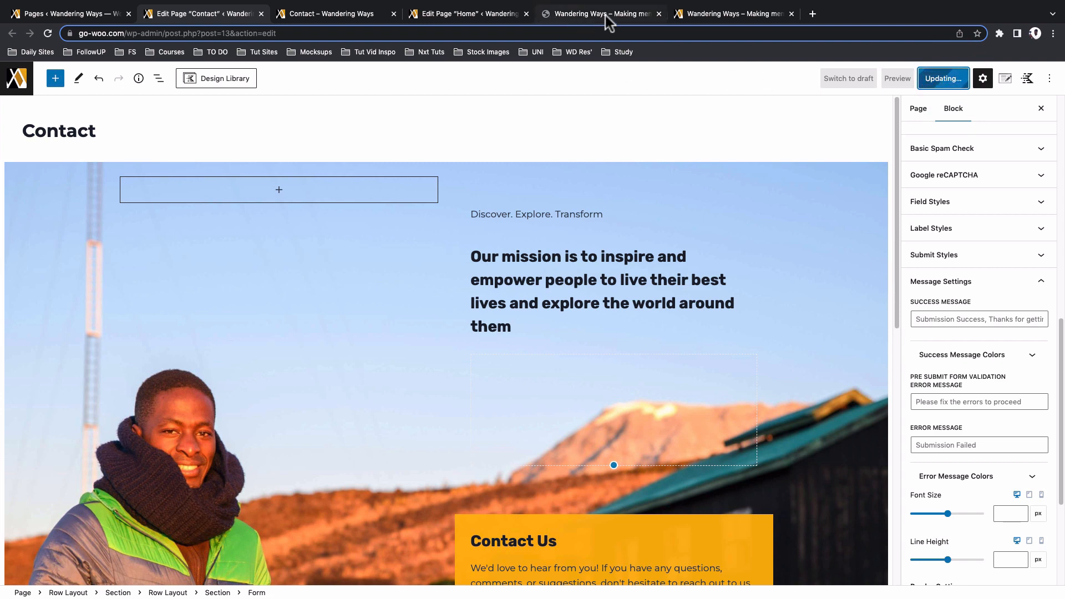
pyautogui.click(721, 14)
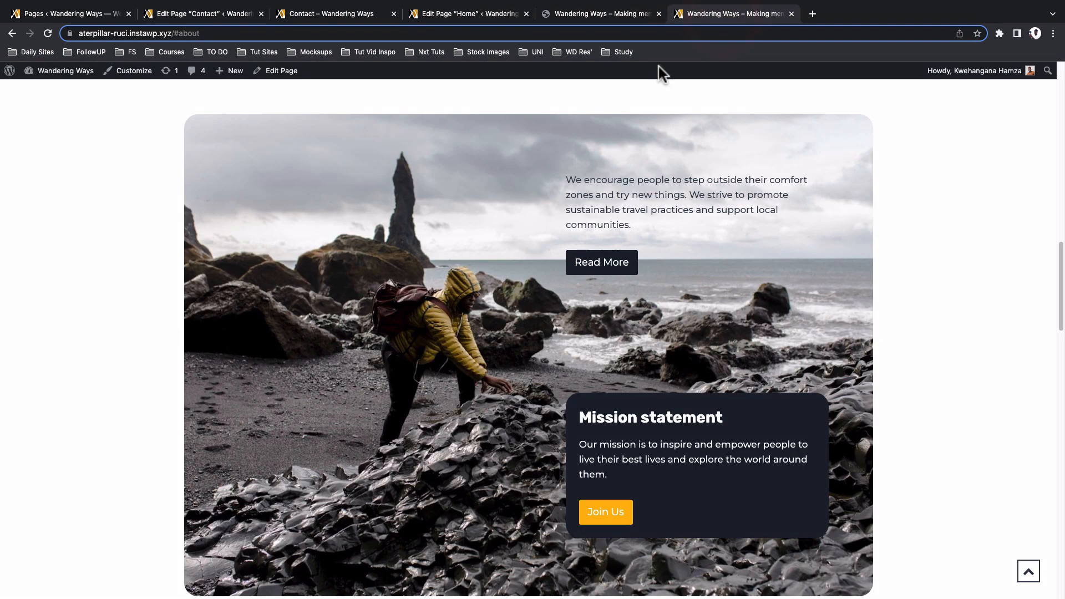
pyautogui.click(340, 15)
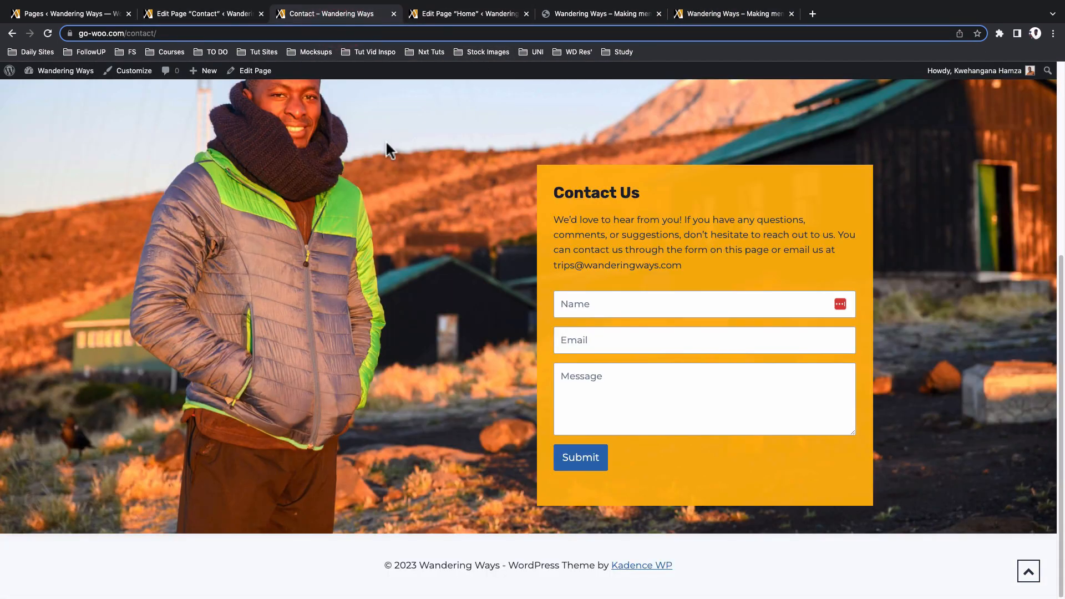
pyautogui.scroll(5, 387, 143)
pyautogui.scroll(-3, 386, 142)
pyautogui.scroll(-3, 387, 150)
pyautogui.scroll(10, 387, 150)
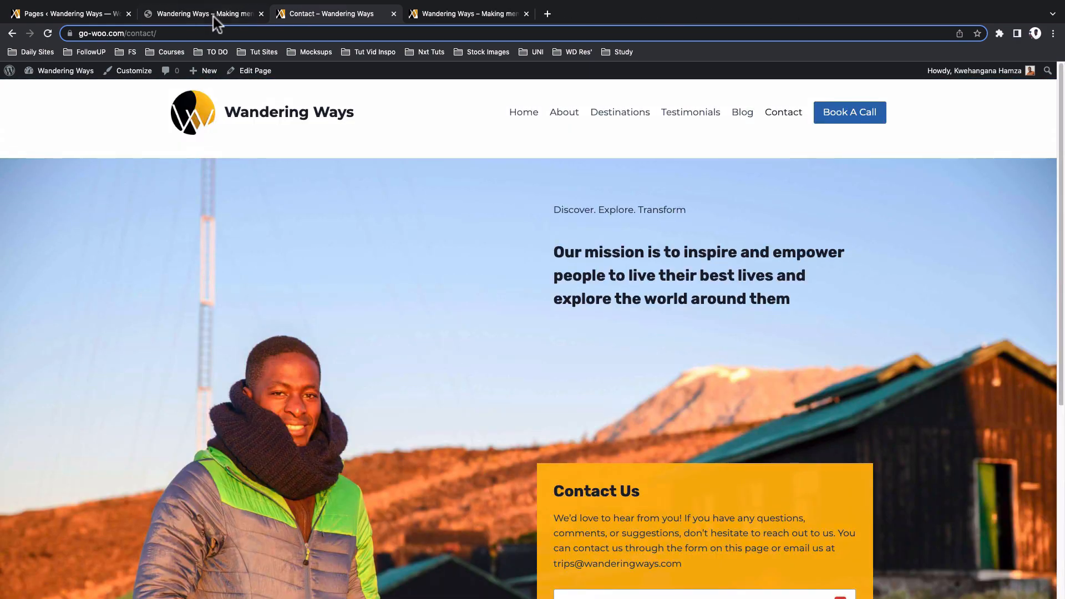
# Look through the finished homepage on desktop, from the hero section to the testimonials and Destinations section
pyautogui.click(213, 16)
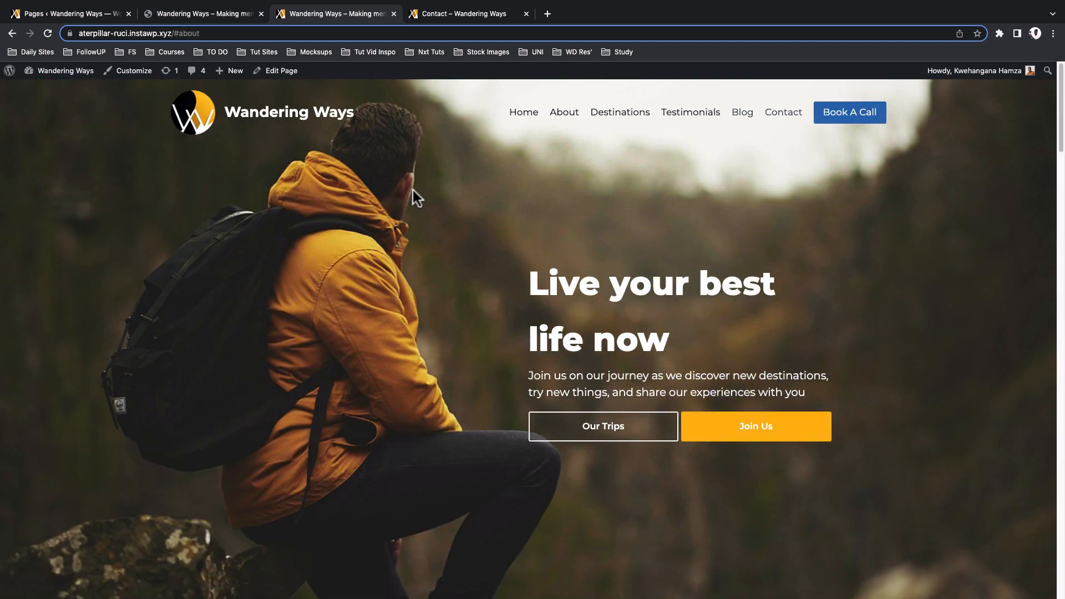
pyautogui.scroll(-20, 413, 190)
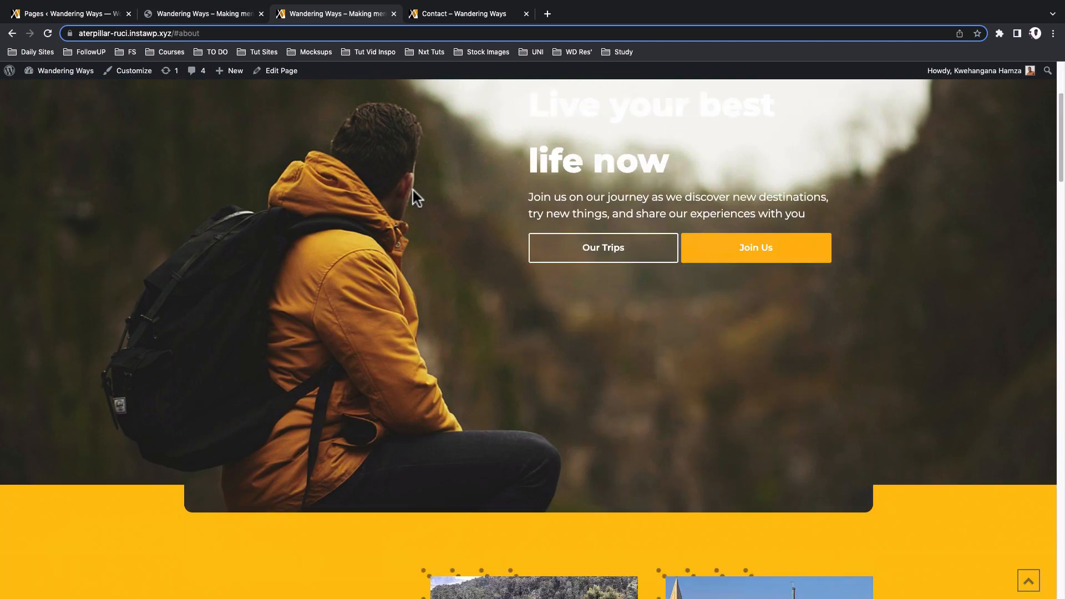
pyautogui.scroll(-2, 412, 191)
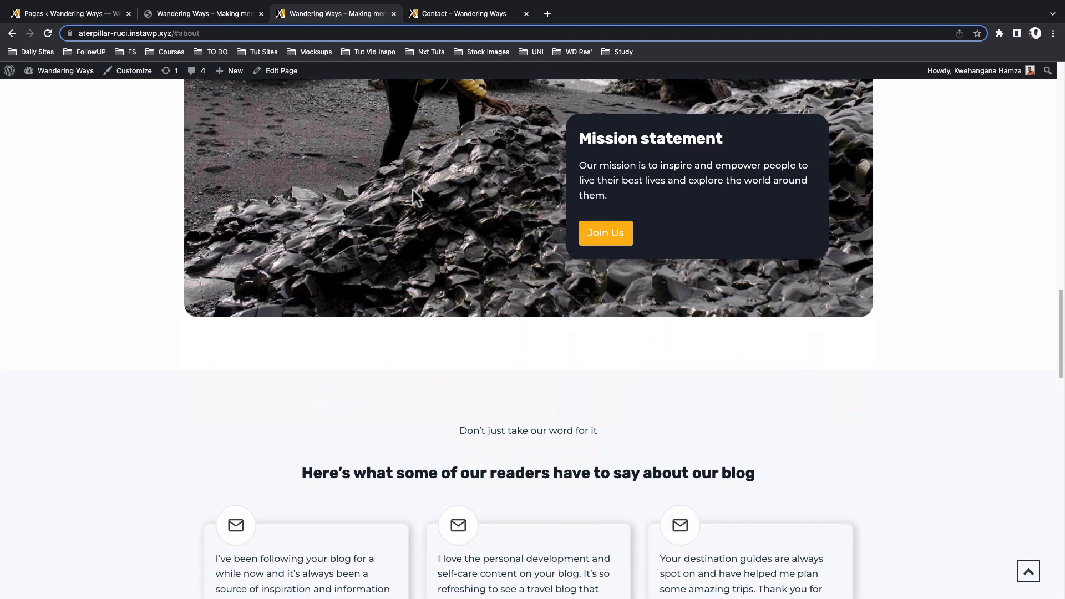
pyautogui.scroll(-10, 413, 191)
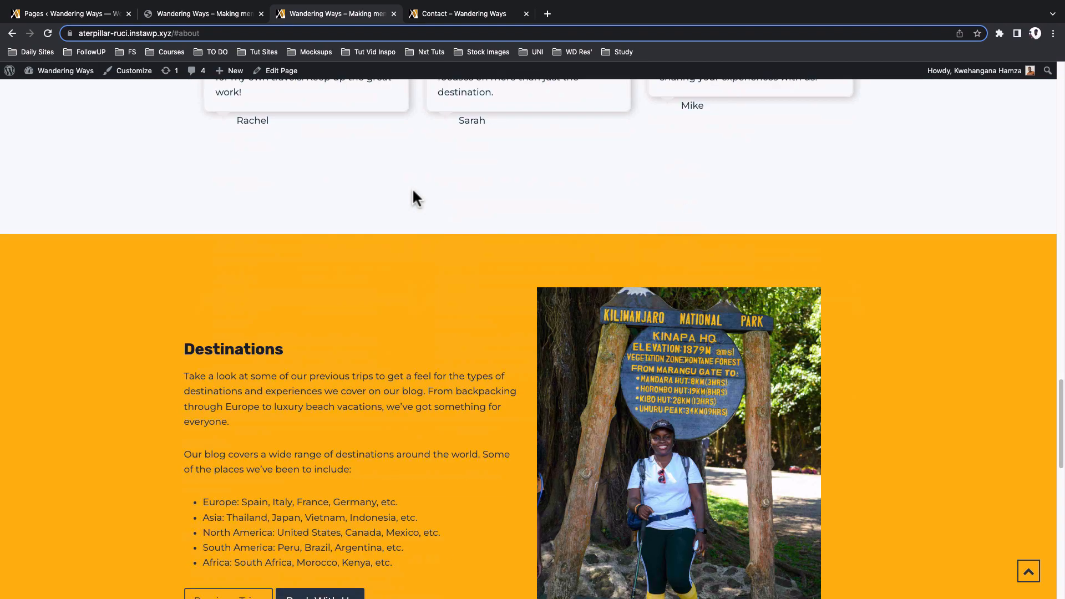
pyautogui.scroll(-8, 411, 188)
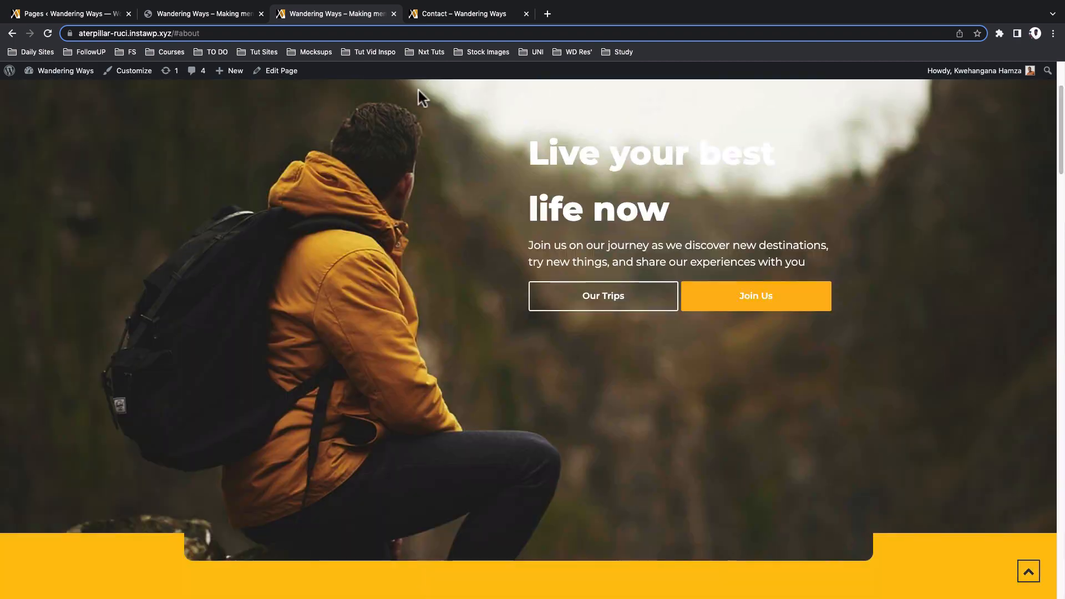
# View the live Contact page on desktop, including its mission heading and contact form
pyautogui.click(445, 18)
pyautogui.scroll(-5, 442, 105)
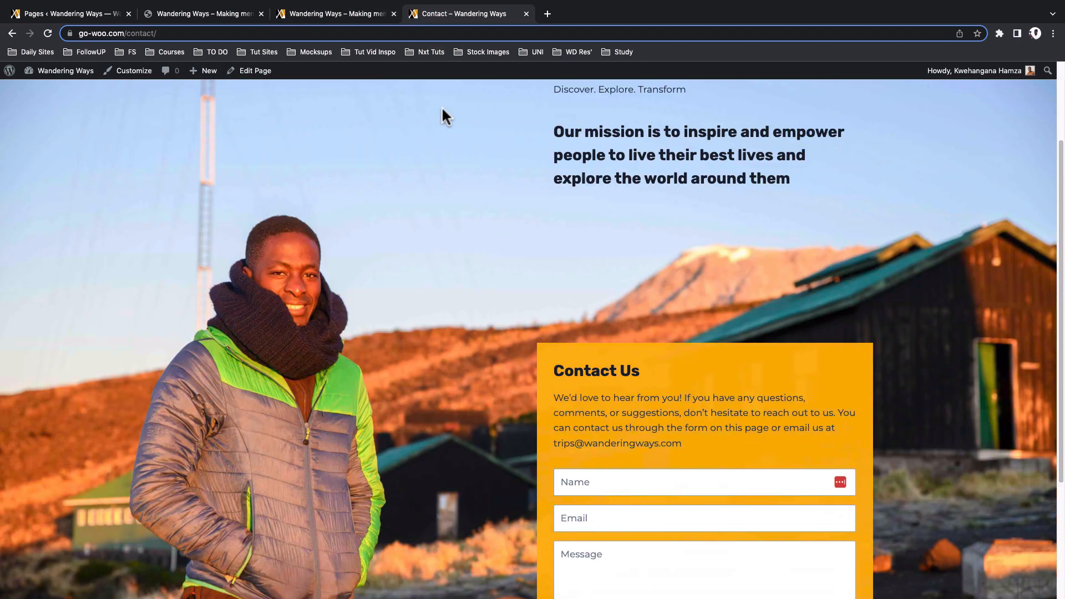
pyautogui.scroll(5, 444, 259)
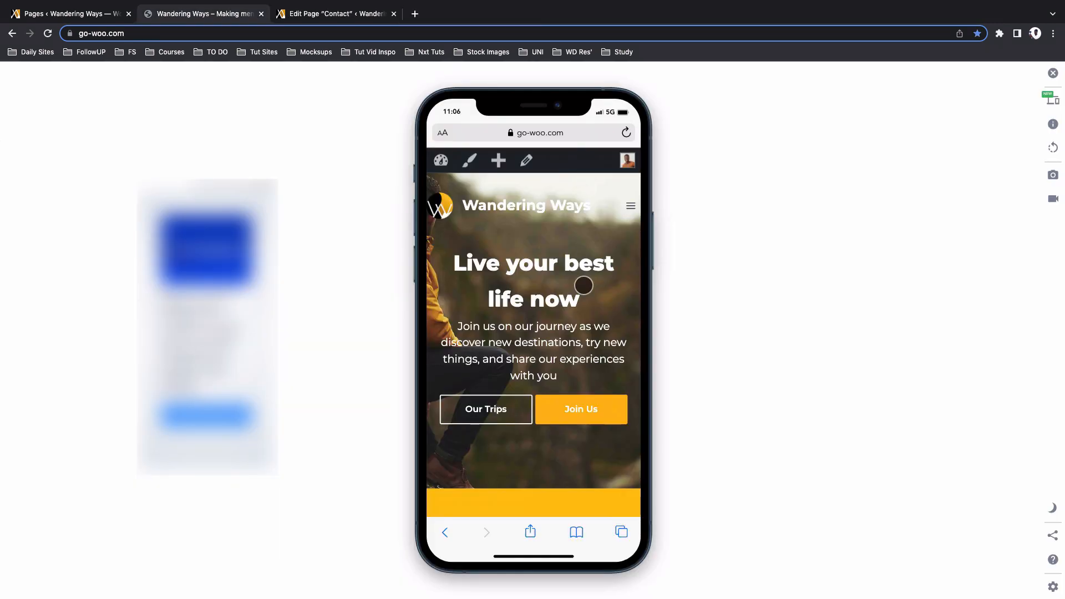
# Examine the homepage's layout in the mobile preview, from the hero section to the blog posts
pyautogui.scroll(-3, 584, 285)
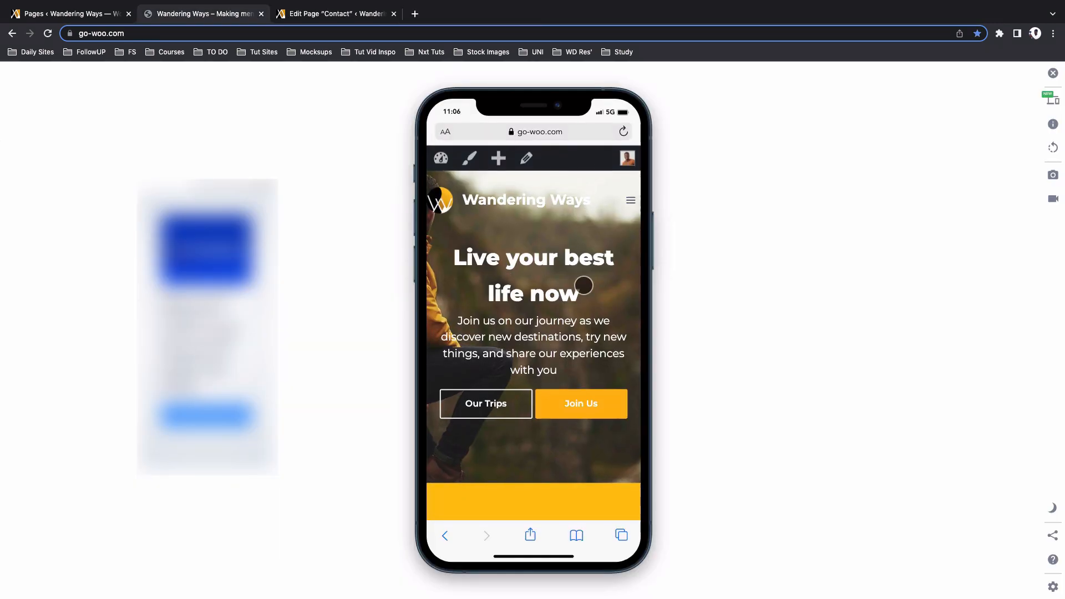
pyautogui.scroll(-6, 584, 285)
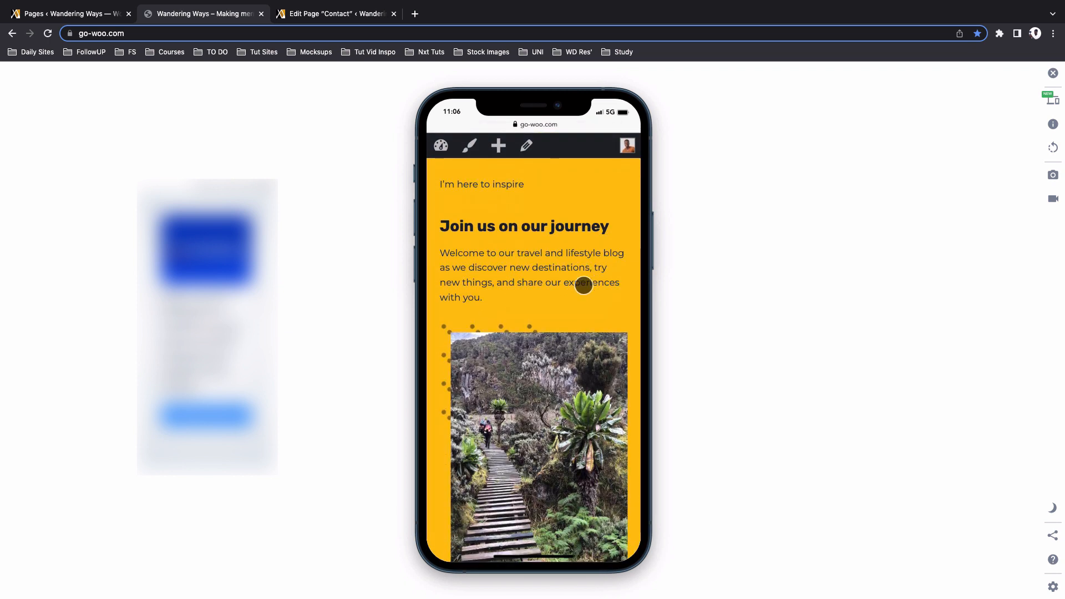
pyautogui.scroll(-10, 583, 285)
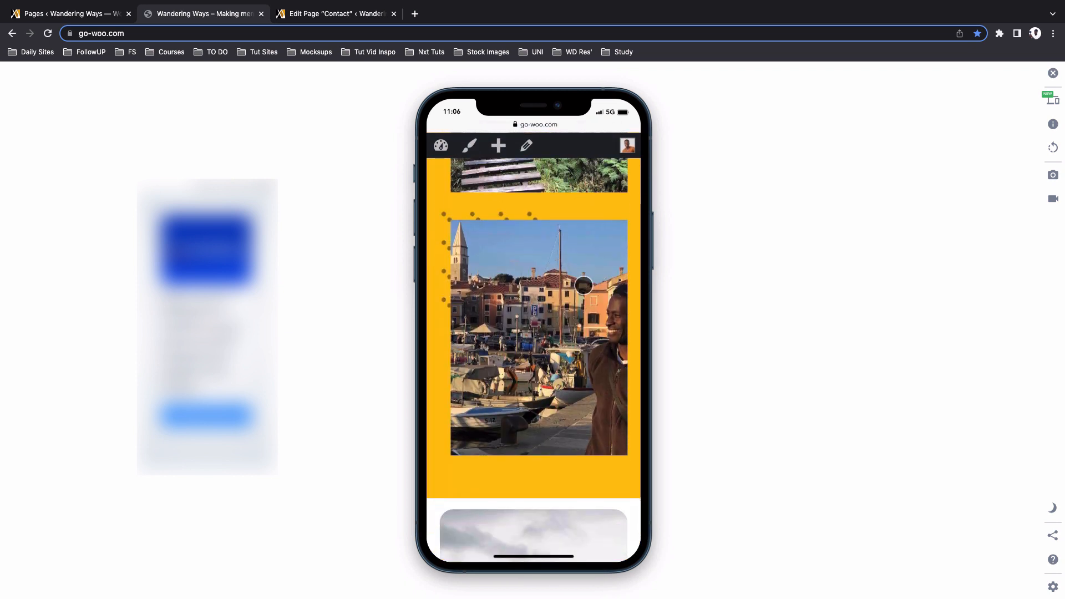
pyautogui.scroll(-12, 583, 285)
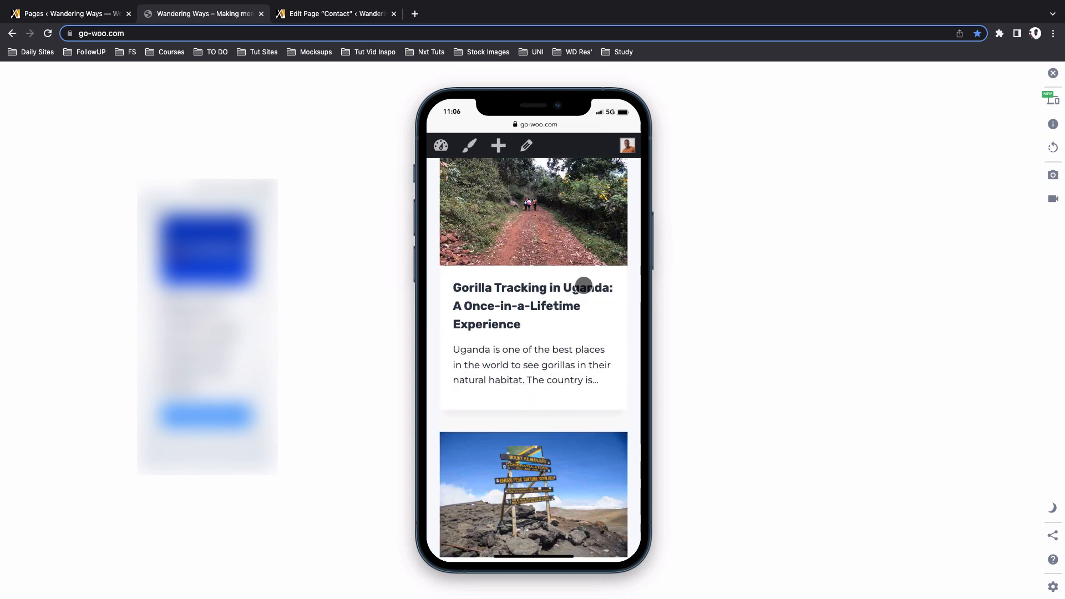
pyautogui.scroll(-5, 584, 285)
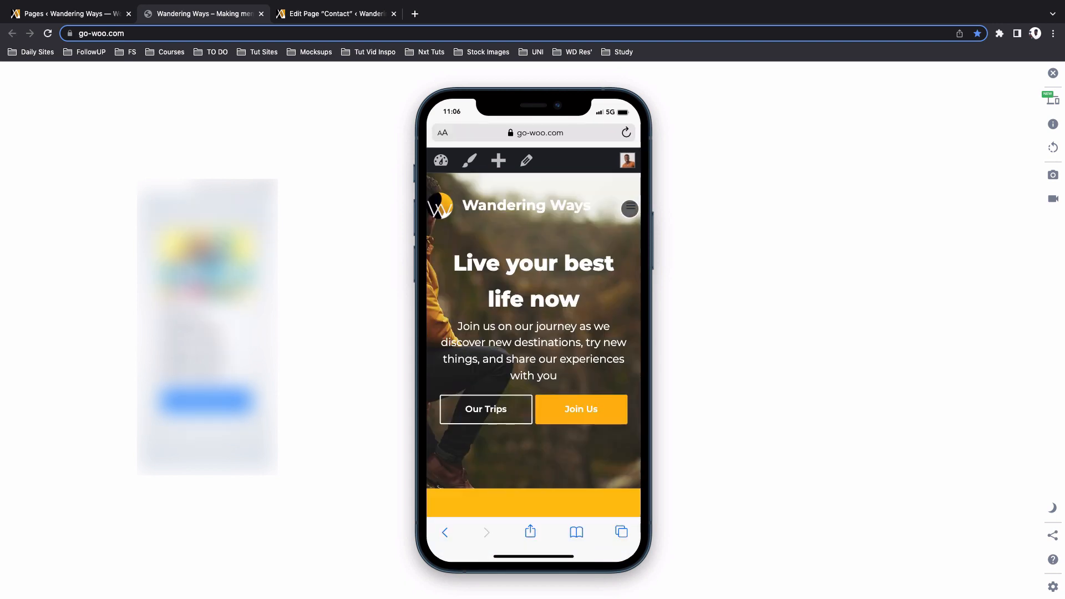
# Open the Contact page from the mobile menu, check its layout down to the footer, and go back to Home
pyautogui.click(630, 209)
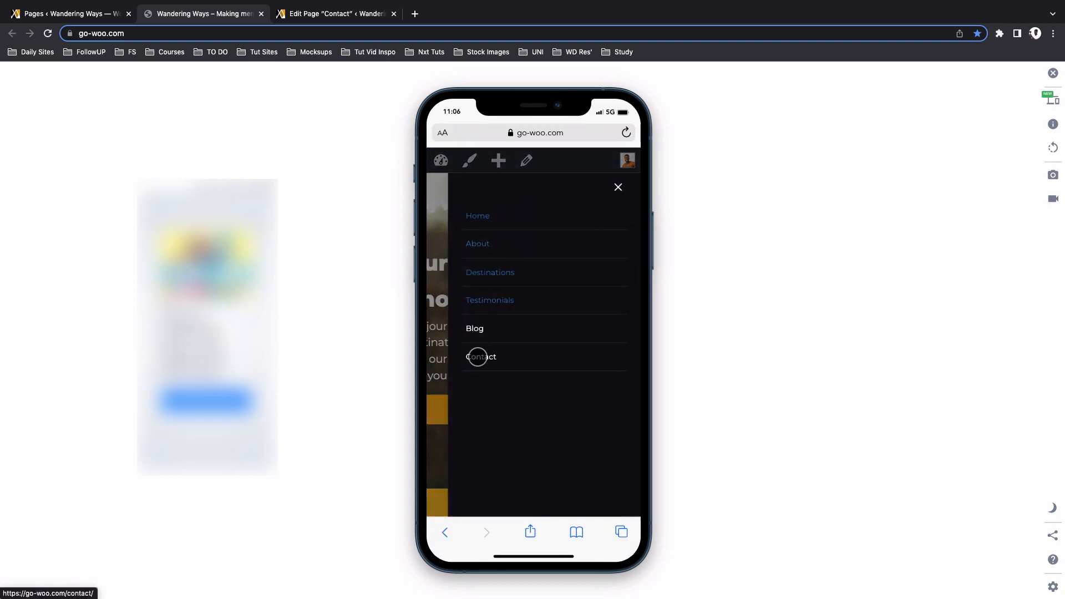
pyautogui.click(479, 357)
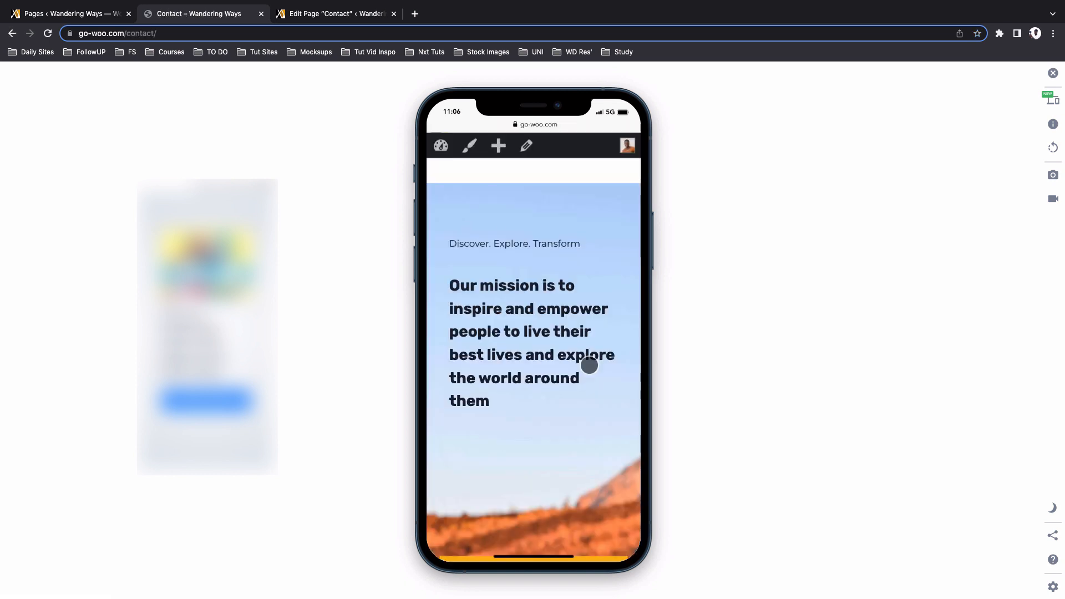
pyautogui.scroll(-3, 588, 363)
pyautogui.scroll(-5, 590, 365)
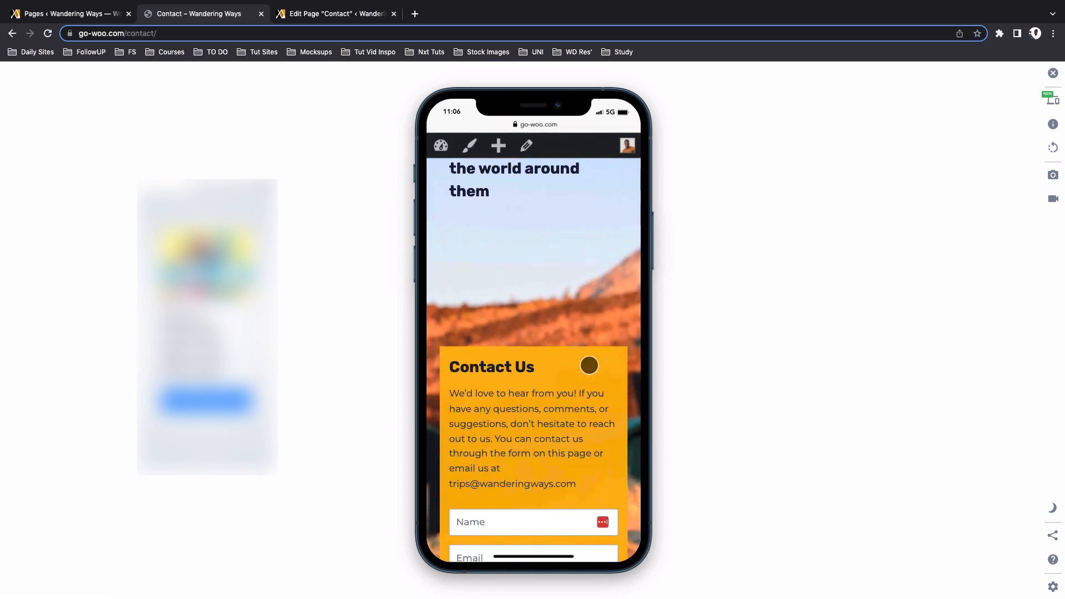
pyautogui.scroll(-5, 588, 364)
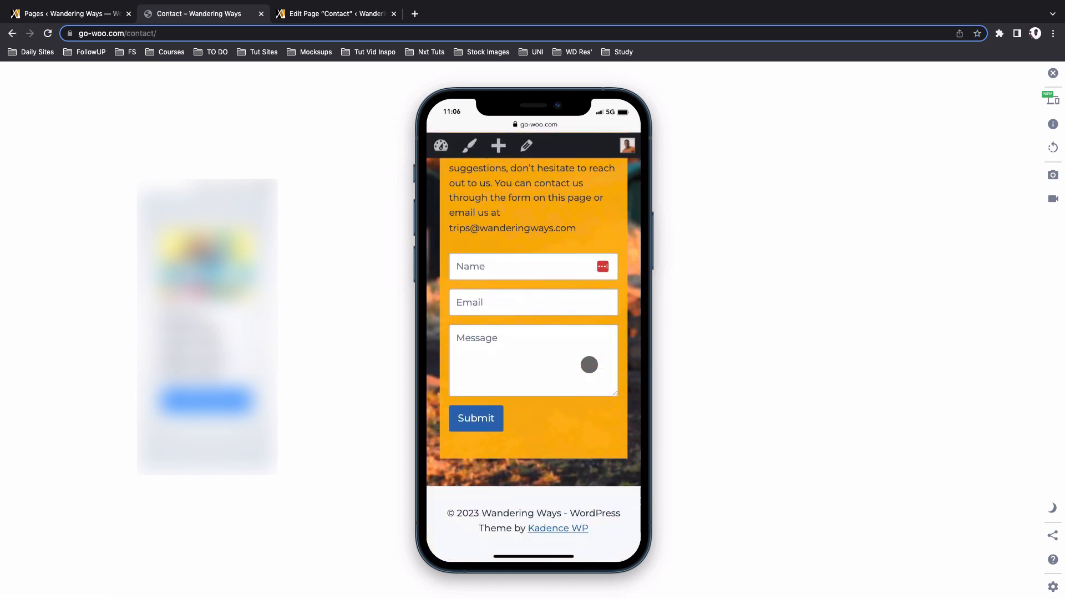
pyautogui.scroll(10, 590, 364)
pyautogui.click(630, 207)
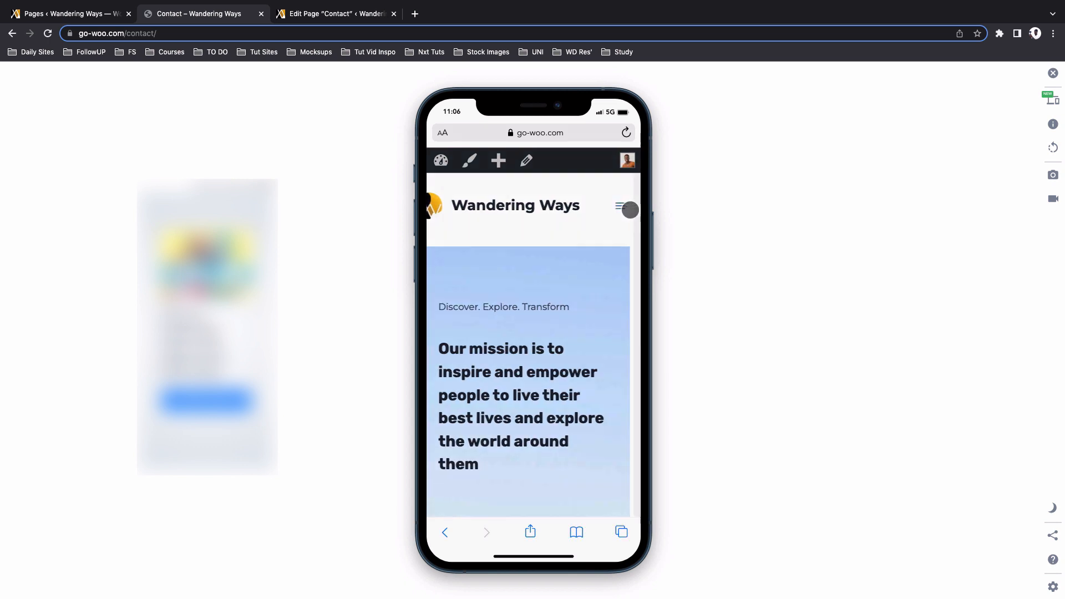
pyautogui.click(490, 221)
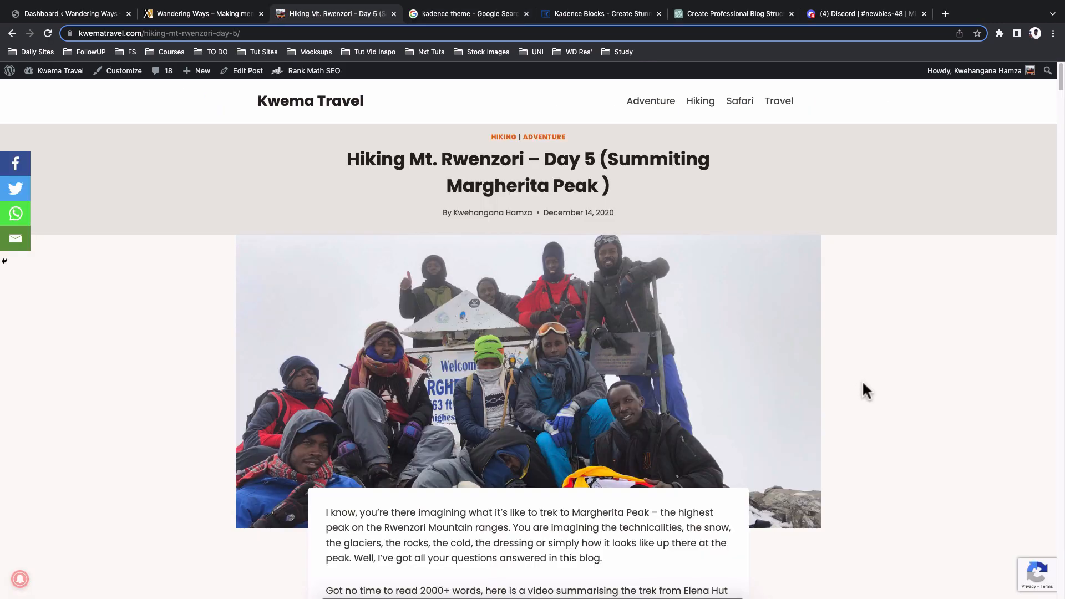
# Look through the "Hiking Mt. Rwenzori – Day 5" blog post, including its video, headings and text layout
pyautogui.scroll(-8, 863, 386)
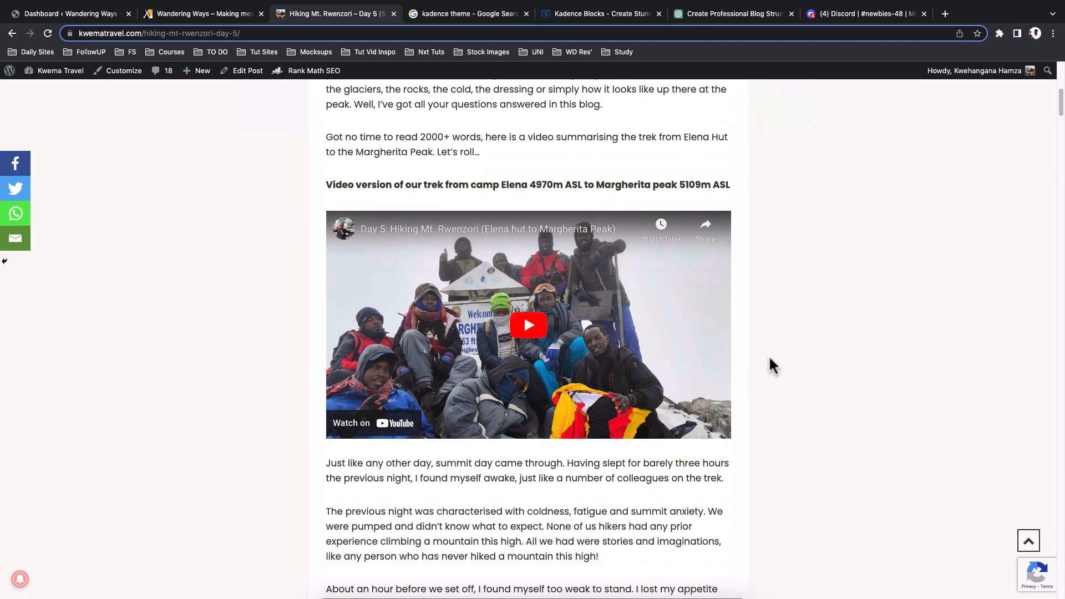
pyautogui.scroll(-6, 795, 384)
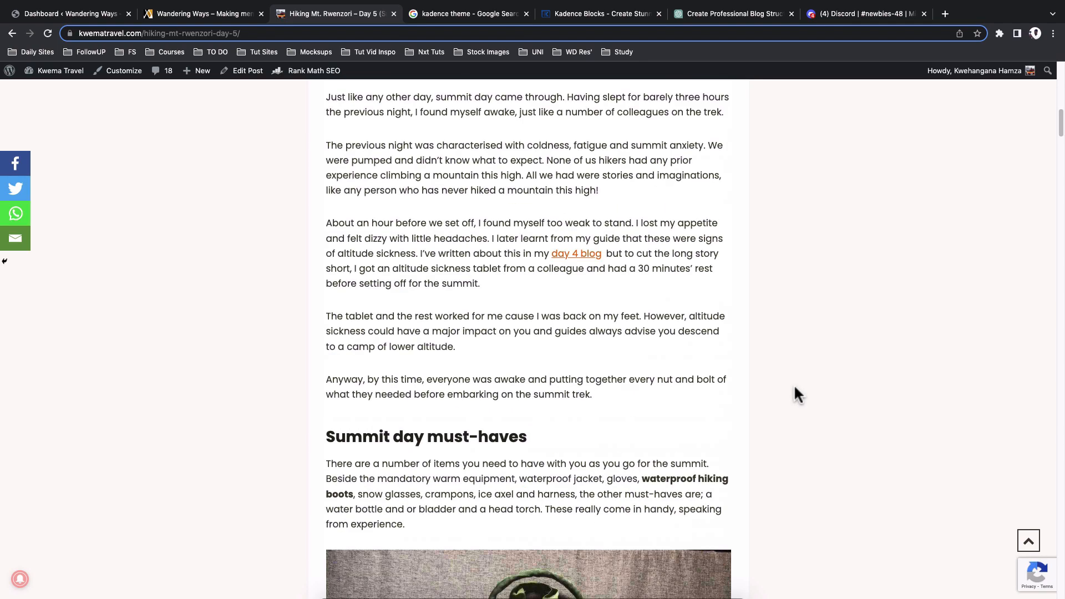
pyautogui.scroll(-17, 796, 388)
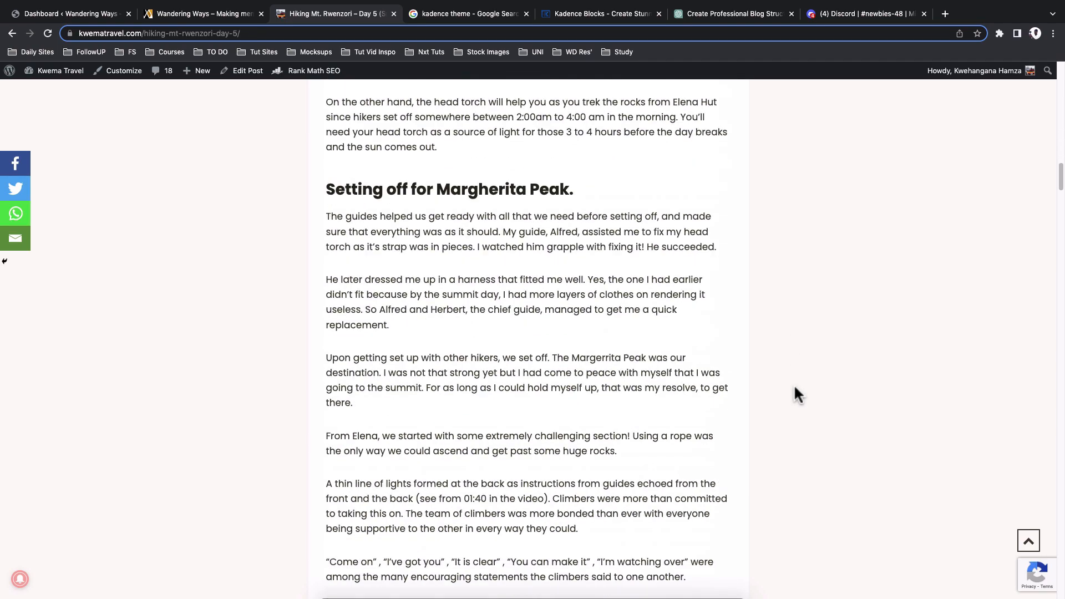
pyautogui.scroll(-7, 795, 387)
pyautogui.scroll(-7, 795, 387)
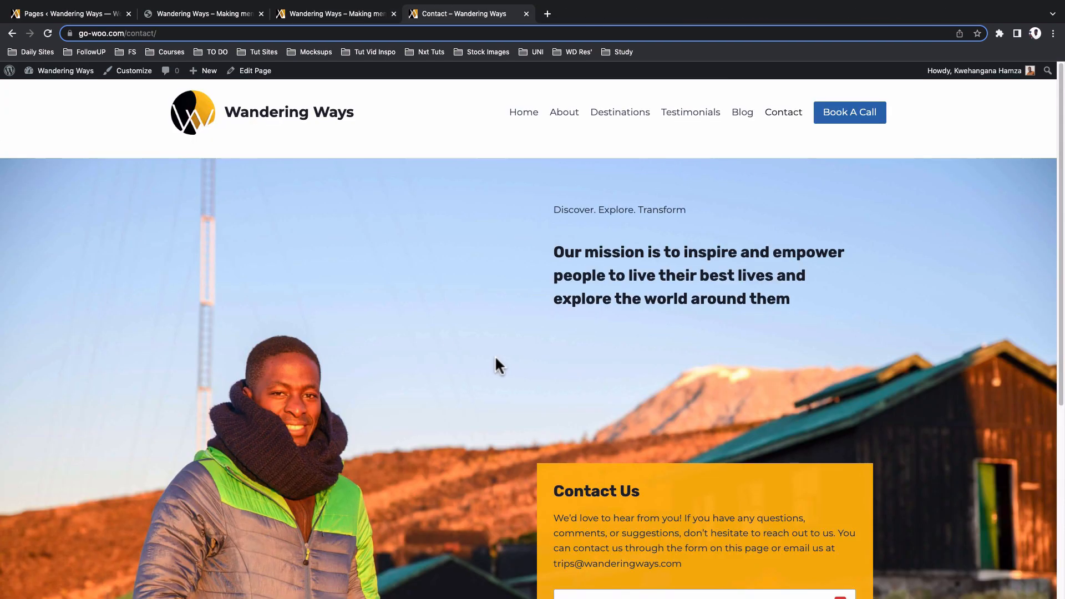
pyautogui.scroll(-3, 498, 378)
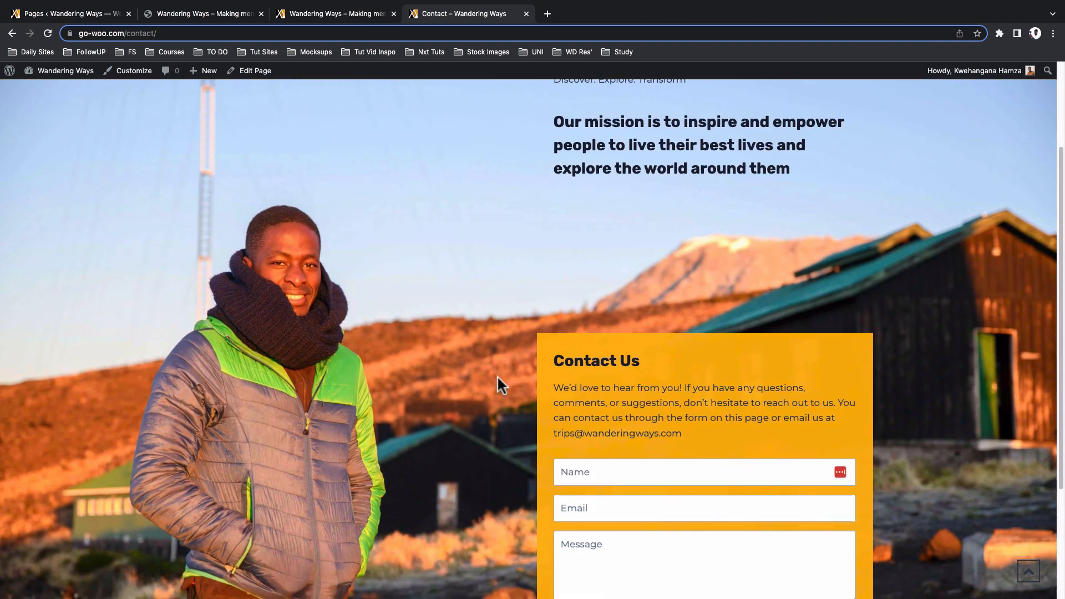
pyautogui.scroll(1, 498, 378)
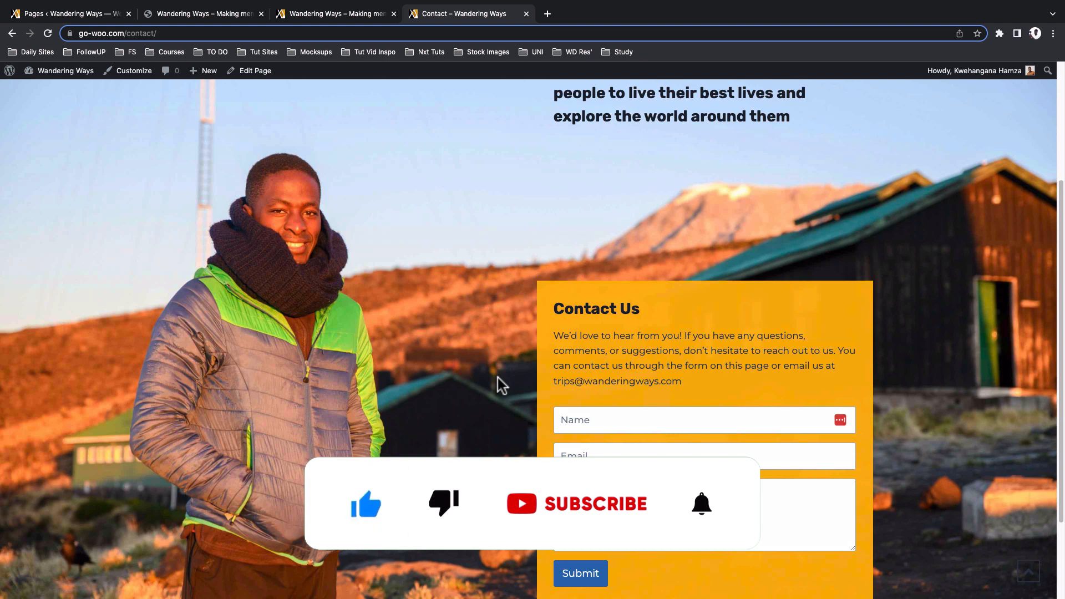
pyautogui.scroll(1, 498, 377)
pyautogui.scroll(3, 497, 378)
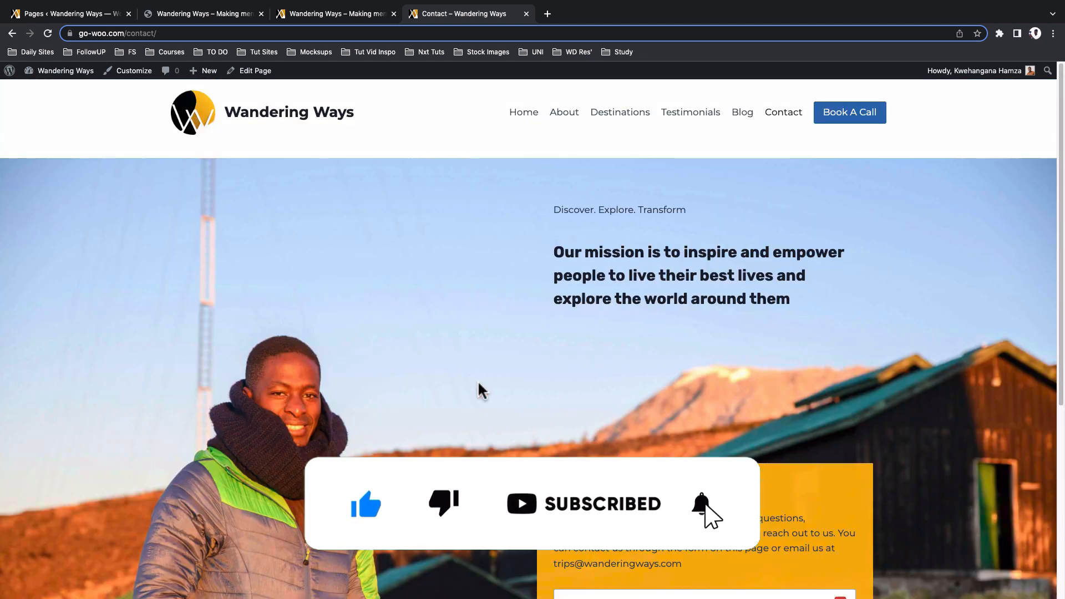